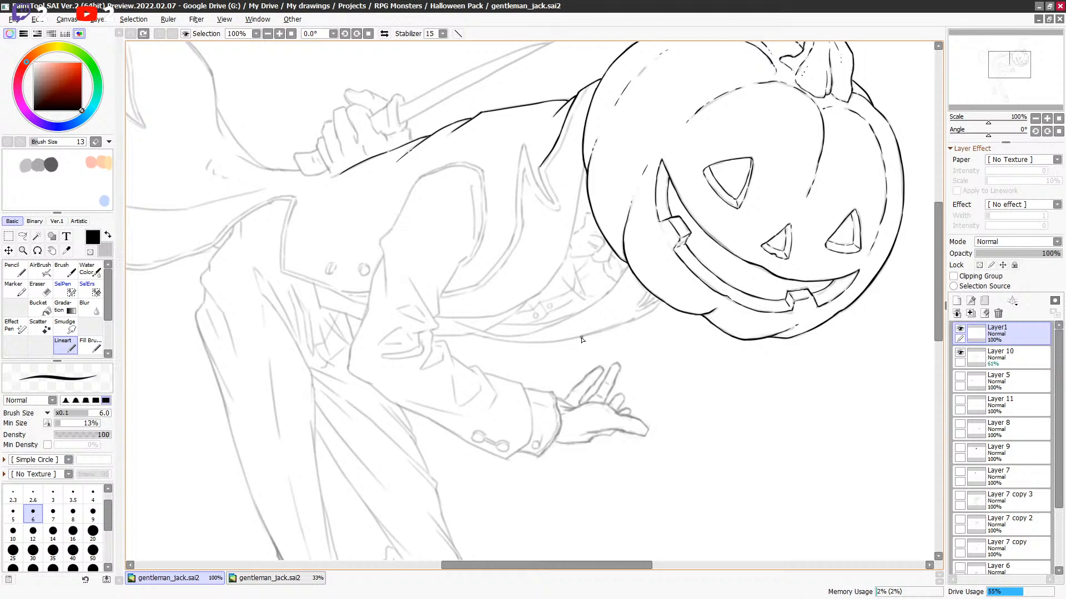
Ink the upper part of the jacket's near front edge, starting at the pumpkin head's side and following the sketch.
left_click_drag(590, 160, 583, 239)
key("ctrl+z")
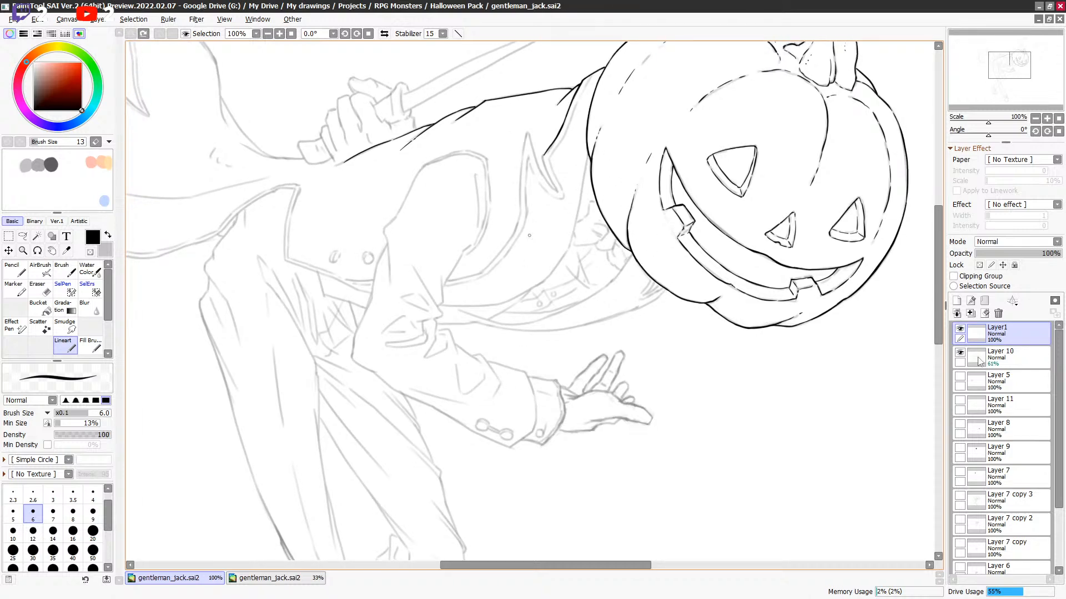
left_click_drag(589, 157, 579, 203)
left_click_drag(599, 241, 621, 190)
key("ctrl+z")
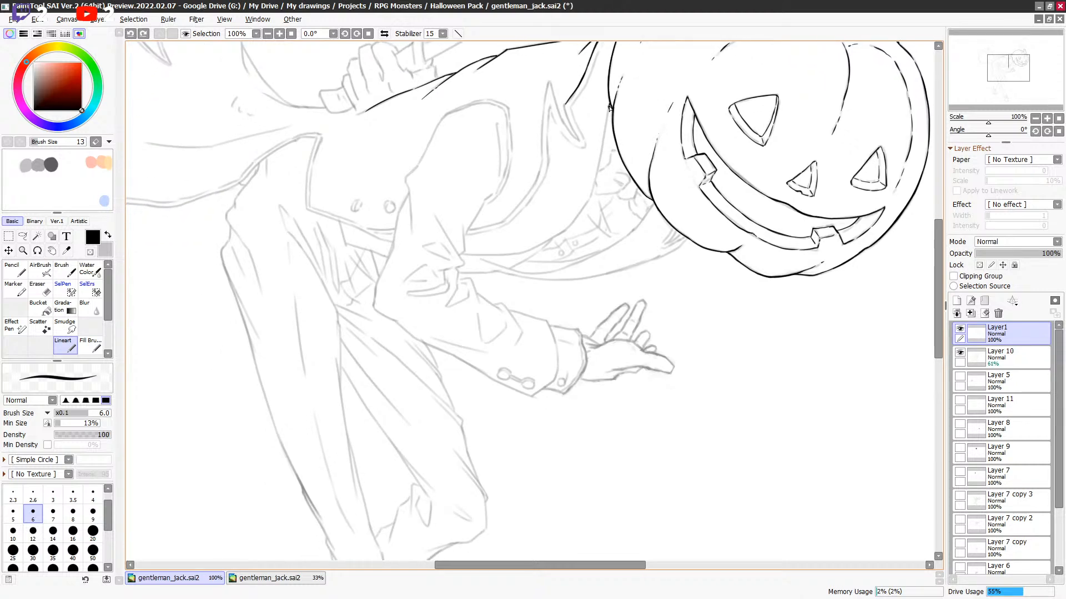
left_click_drag(606, 118, 594, 186)
key("ctrl+z")
left_click_drag(604, 248, 664, 168)
left_click_drag(656, 99, 649, 125)
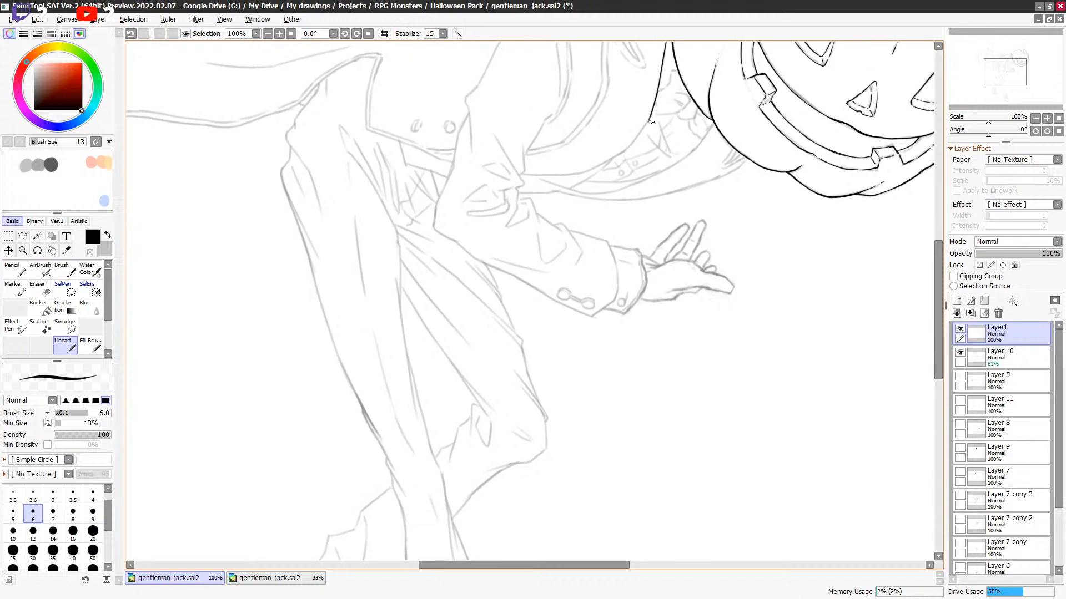
left_click_drag(704, 172, 619, 244)
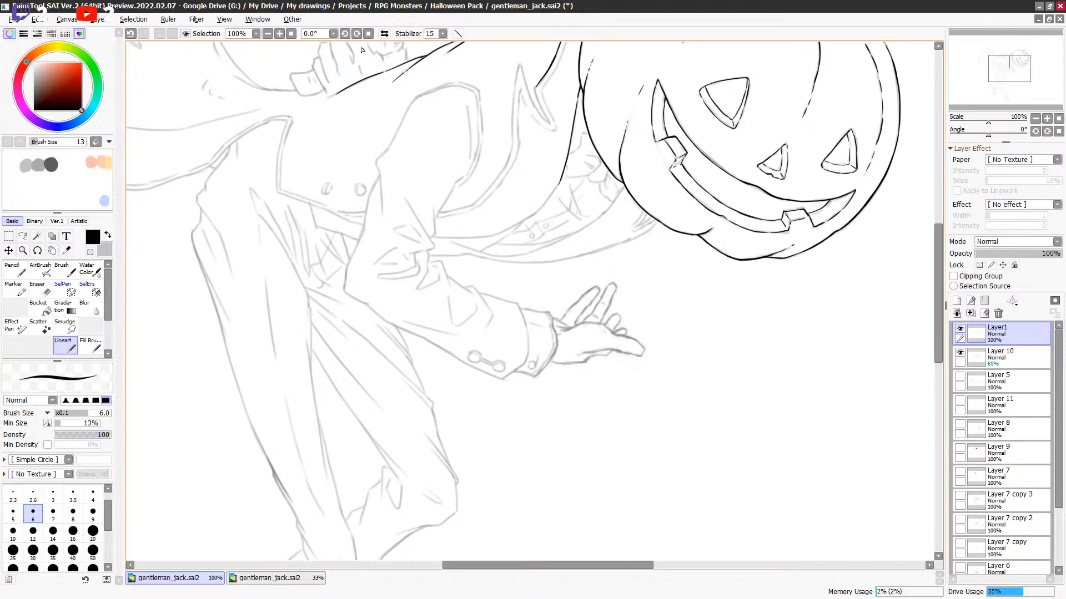
Rotate the canvas to -56.3° and extend the jacket's inked near front edge down across the chest.
left_click(345, 34)
left_click(345, 34)
left_click(345, 34)
left_click(345, 33)
left_click_drag(567, 277, 599, 166)
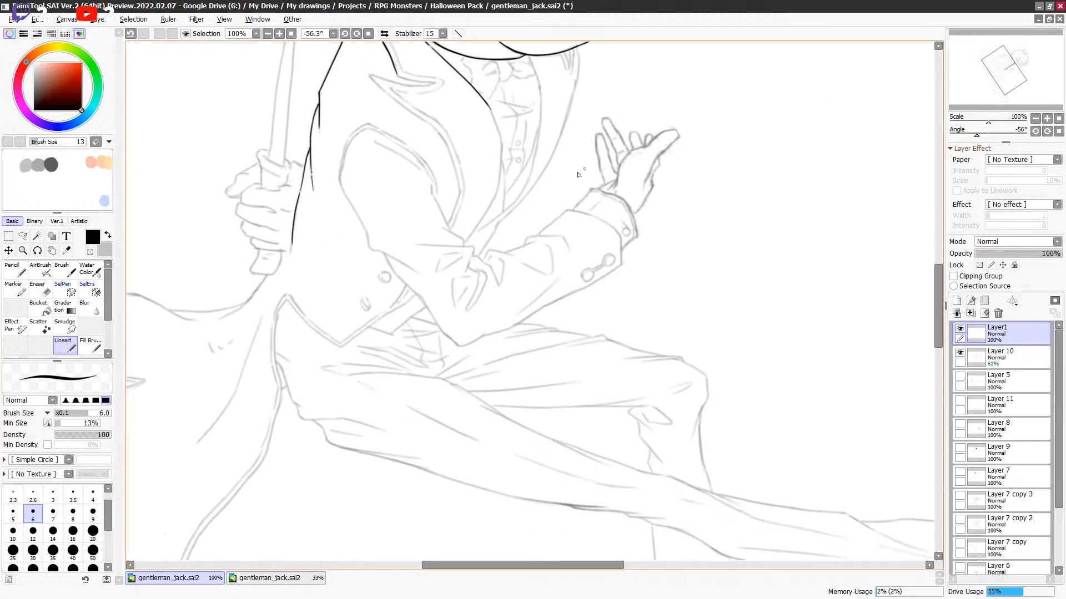
left_click_drag(489, 107, 502, 145)
key("ctrl+z")
key("ctrl+z")
key("c")
key("c")
left_click_drag(488, 106, 502, 154)
scroll(502, 149, "down", 1)
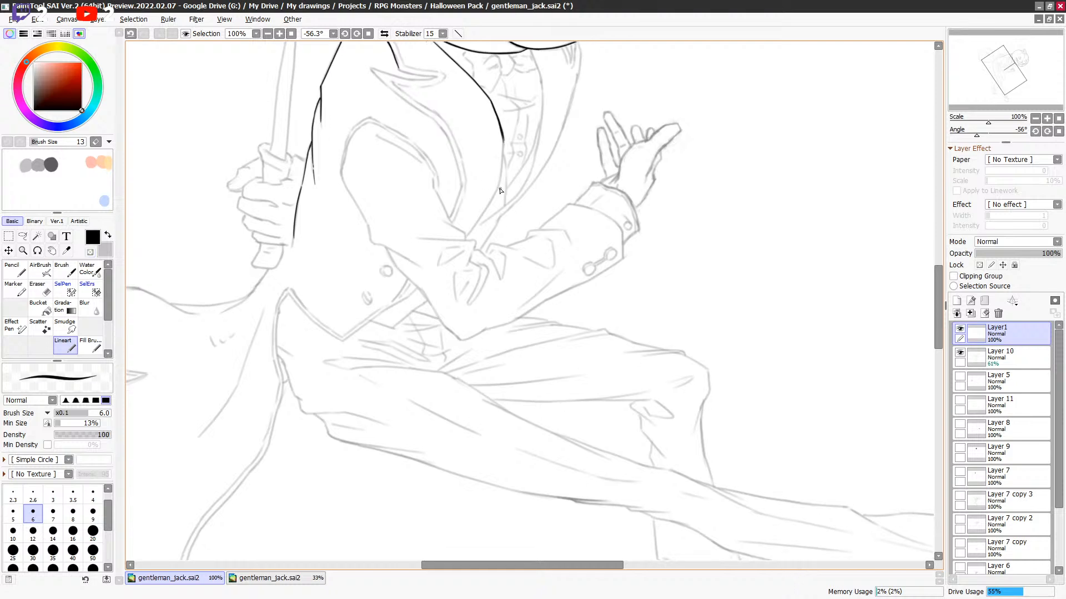
Continue the jacket's near front edge line down to the waist beside the bent arm.
left_click_drag(504, 137, 502, 165)
scroll(507, 126, "down", 3)
key("c")
key("c")
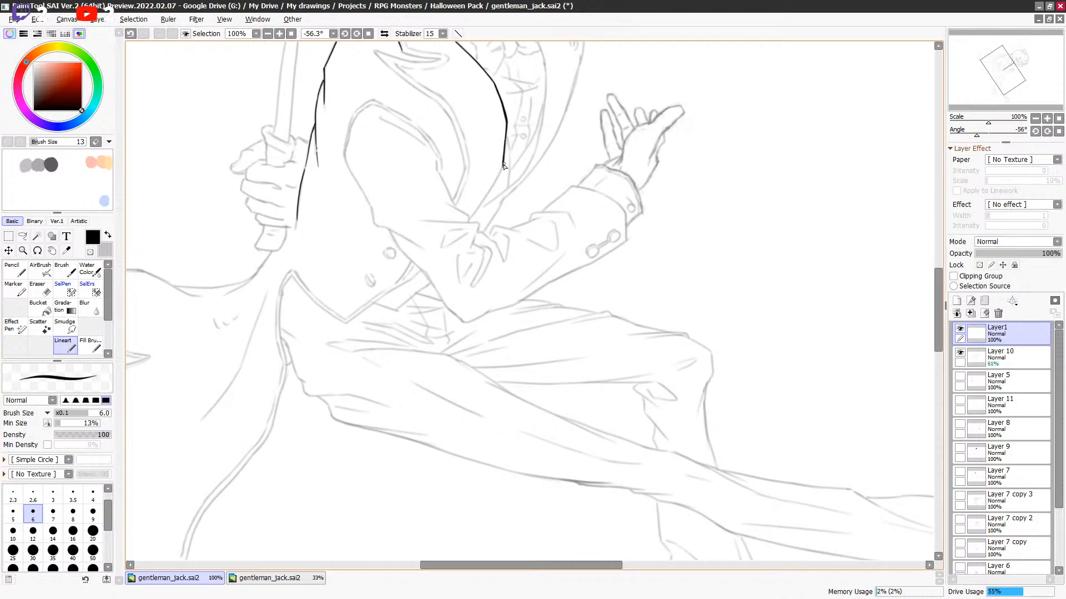
mouse_move(503, 167)
left_mouse_down()
mouse_move(470, 218)
mouse_move(492, 185)
mouse_move(472, 215)
left_mouse_up()
key("ctrl+z")
scroll(485, 199, "up", 2)
scroll(444, 139, "up", 2)
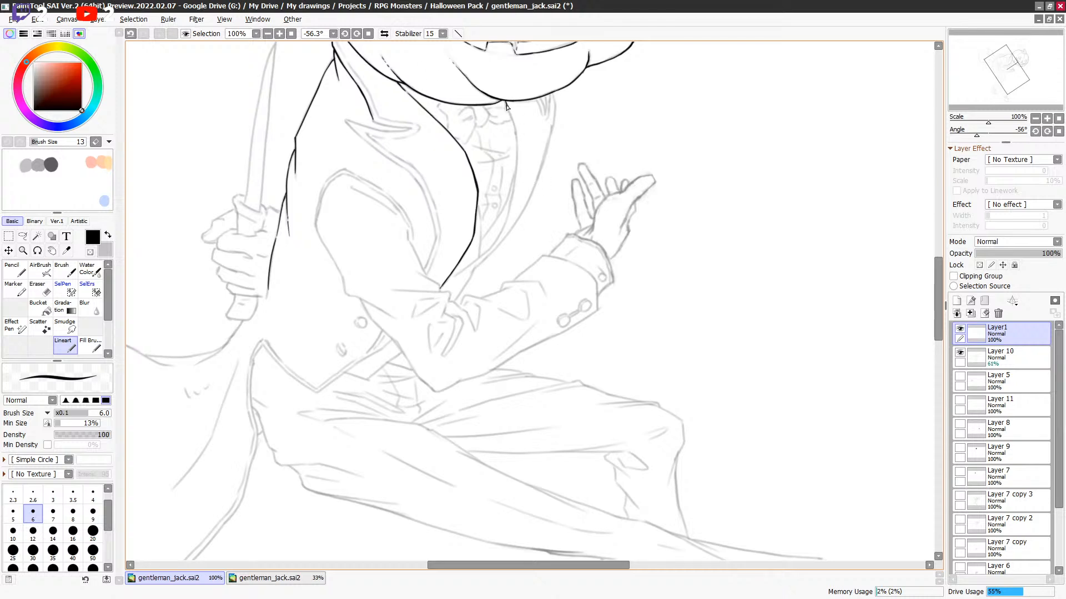
Ink the far edge of the jacket opening from under the pumpkin head down to the waist.
left_click_drag(508, 108, 521, 151)
scroll(595, 156, "down", 2)
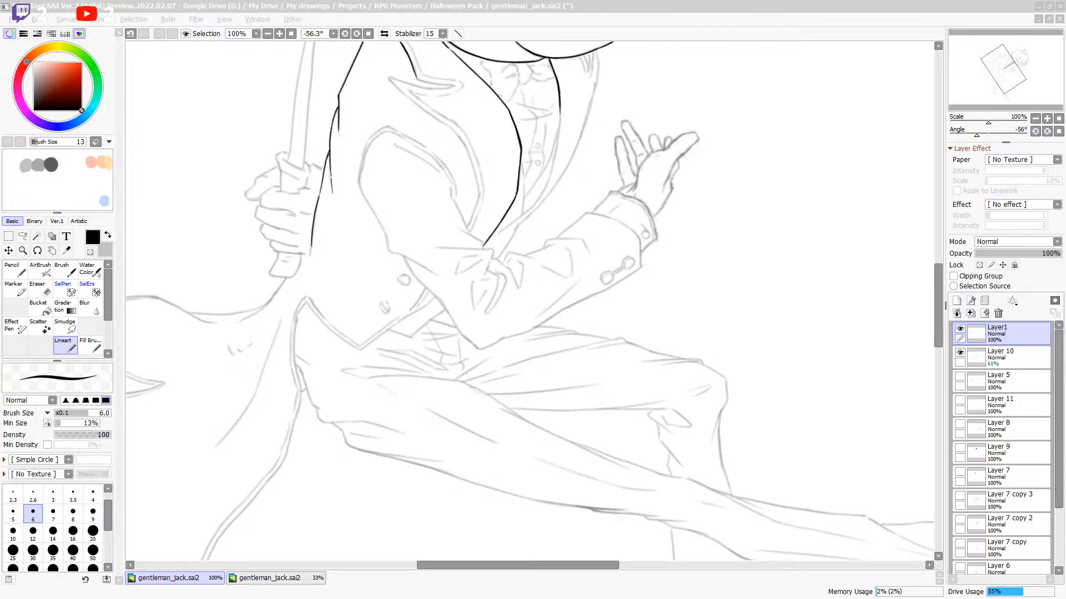
left_click(519, 269)
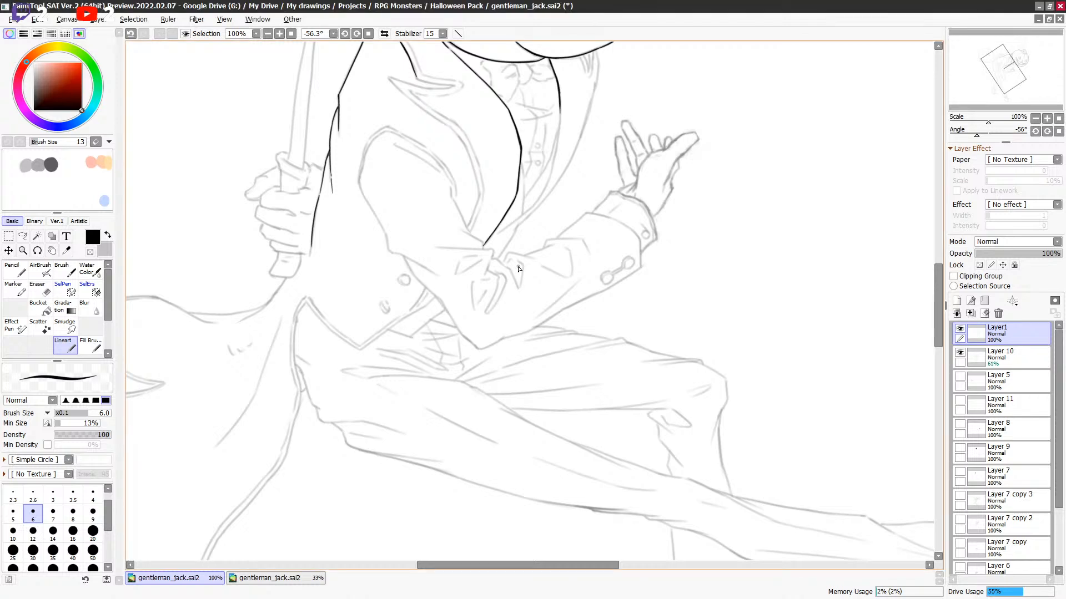
left_click_drag(561, 272, 526, 332)
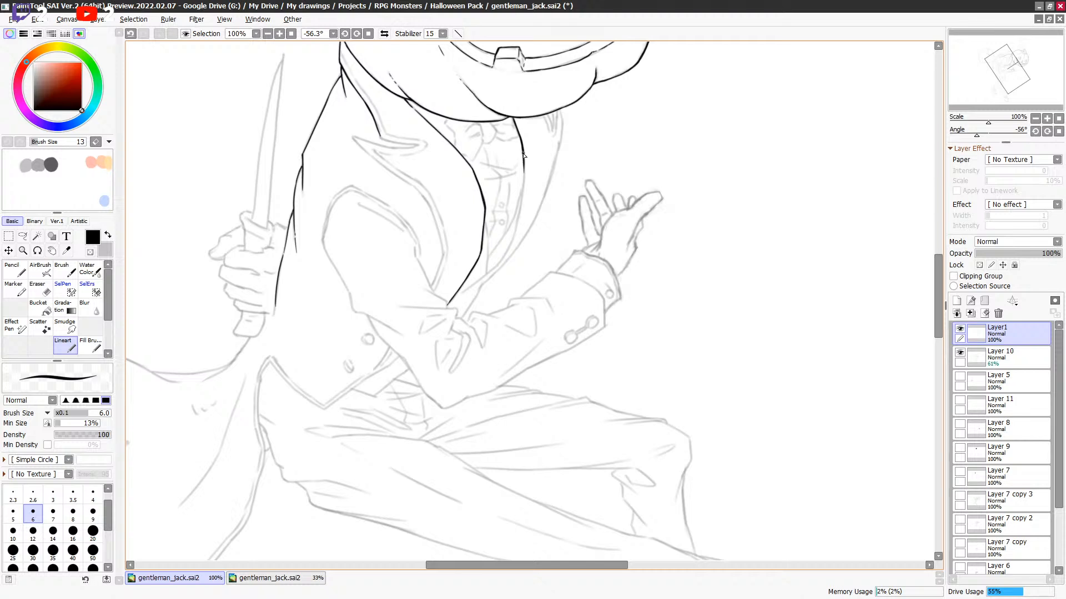
mouse_move(524, 168)
left_mouse_down()
mouse_move(505, 250)
mouse_move(516, 218)
mouse_move(511, 238)
mouse_move(478, 292)
mouse_move(509, 244)
mouse_move(472, 302)
mouse_move(506, 251)
mouse_move(455, 293)
left_mouse_up()
key("ctrl+z")
scroll(562, 233, "up", 2)
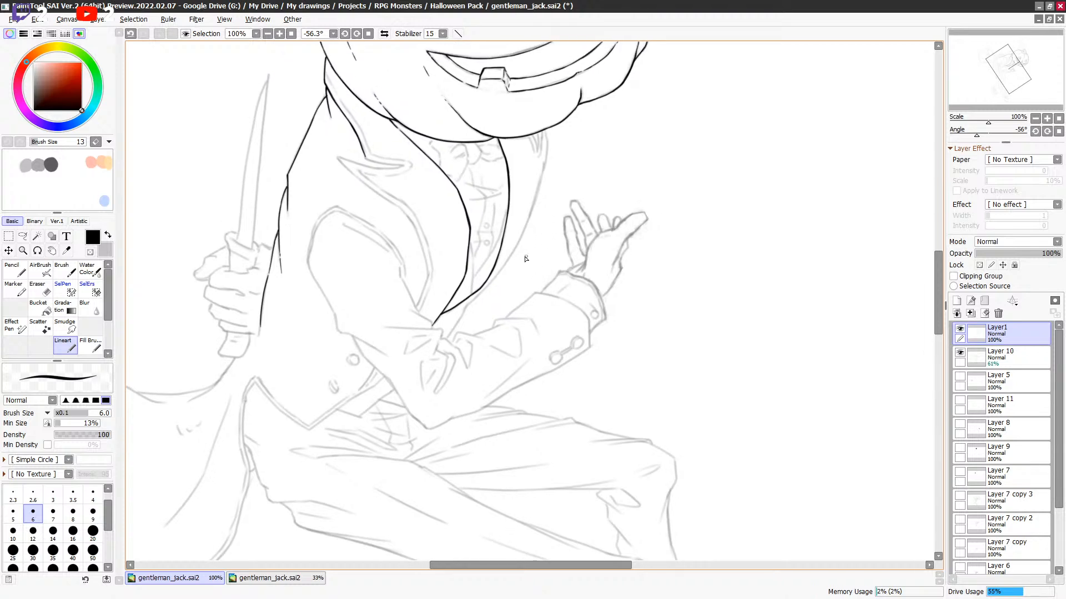
Ink a broken seam line running parallel to the jacket's near front edge, from the pumpkin to the waist.
left_click_drag(500, 278, 504, 279)
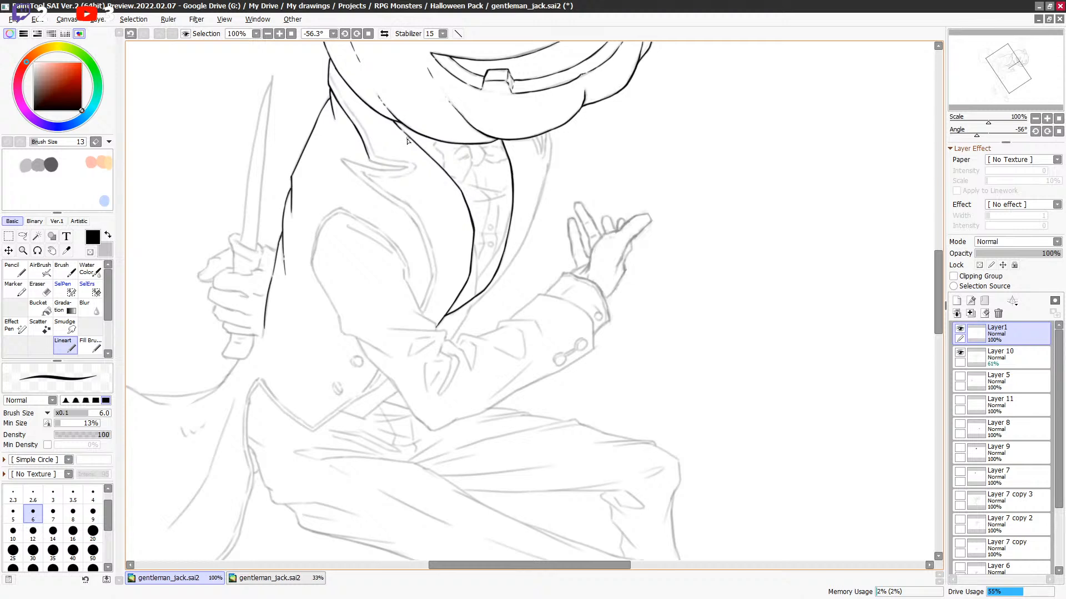
mouse_move(390, 127)
left_mouse_down()
mouse_move(462, 209)
mouse_move(429, 164)
mouse_move(447, 182)
left_mouse_up()
key("ctrl+z")
mouse_move(465, 218)
left_mouse_down()
mouse_move(465, 290)
mouse_move(504, 261)
mouse_move(478, 205)
mouse_move(476, 248)
left_mouse_up()
key("ctrl+z")
mouse_move(480, 206)
left_mouse_down()
mouse_move(470, 264)
mouse_move(450, 293)
left_mouse_up()
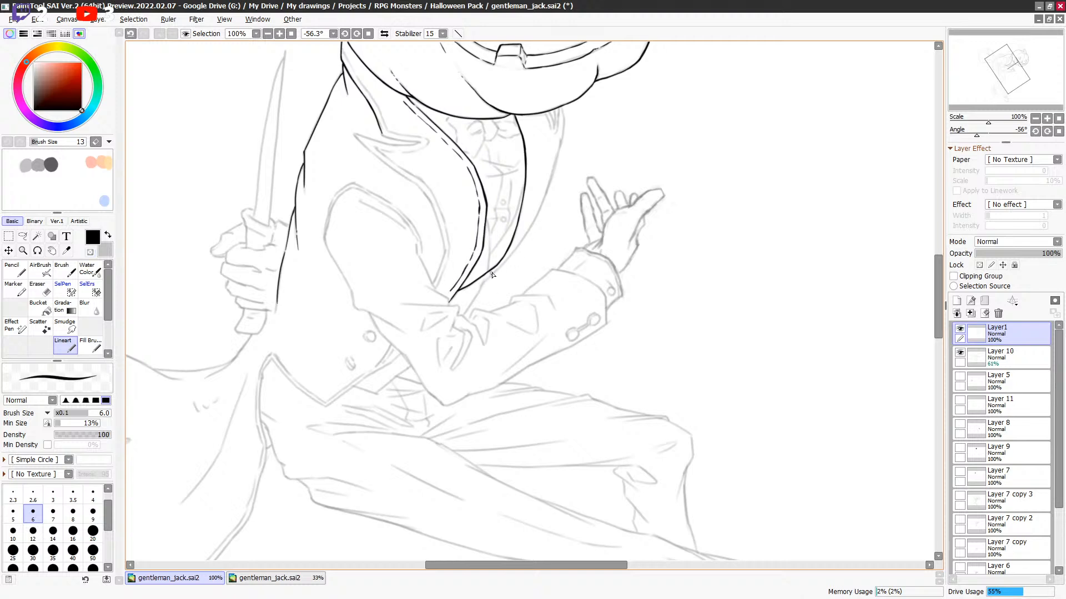
Ink a matching broken seam line along the far edge of the jacket opening.
left_click_drag(494, 274, 518, 243)
key("ctrl+z")
left_click_drag(514, 249, 533, 175)
left_click_drag(522, 124, 529, 194)
left_click_drag(557, 238, 563, 215)
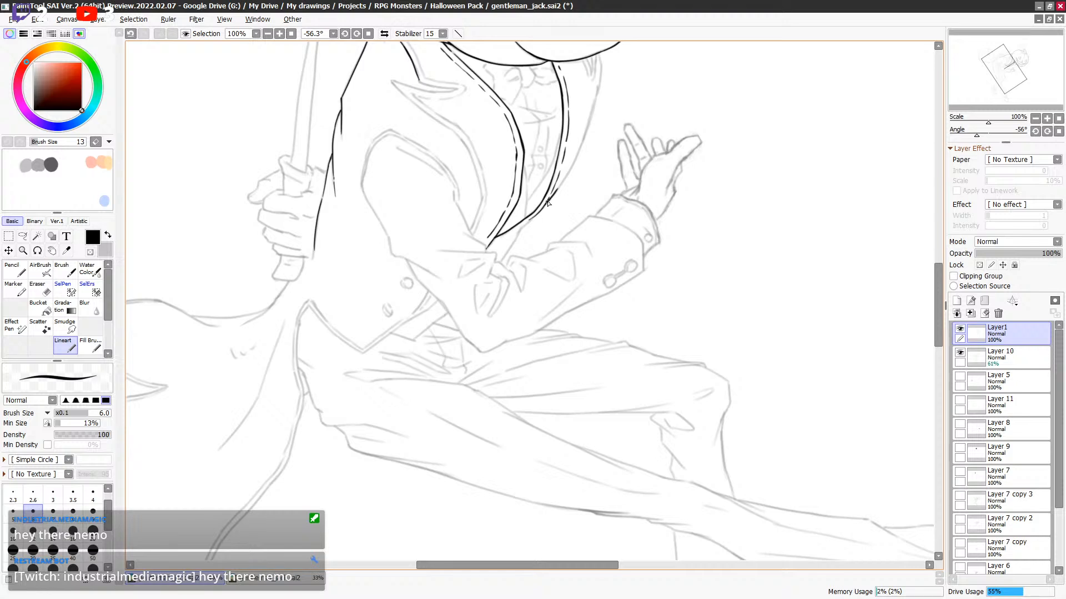
Ink the outer contour of the jacket's far side from the waist up toward the pumpkin head.
left_click_drag(536, 206, 496, 243)
left_click_drag(519, 233, 501, 263)
left_click_drag(583, 162, 547, 218)
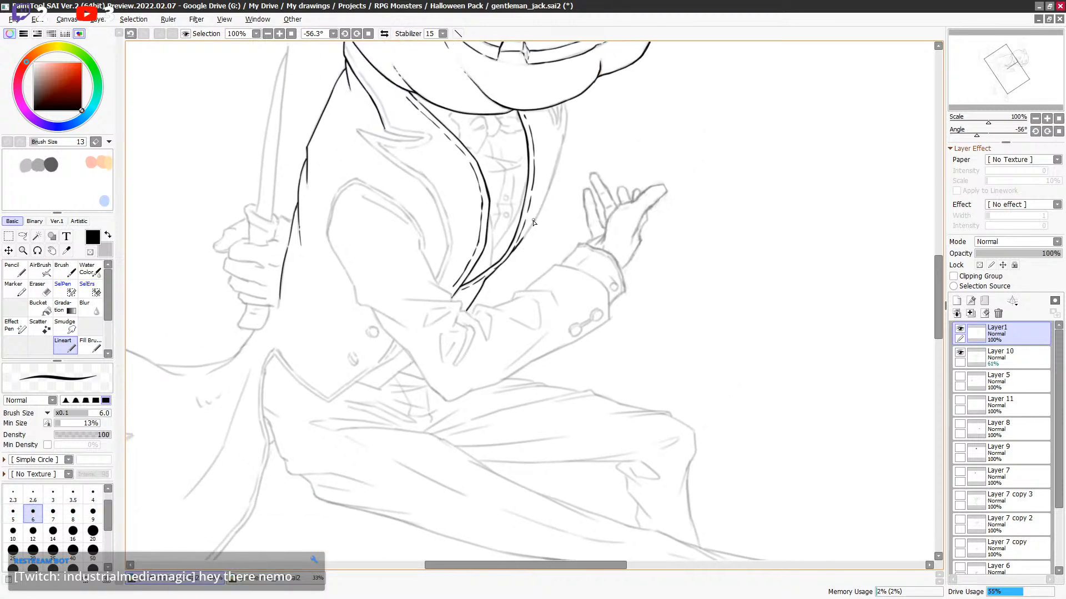
mouse_move(518, 247)
left_mouse_down()
mouse_move(555, 165)
mouse_move(546, 198)
mouse_move(574, 79)
mouse_move(560, 128)
left_mouse_up()
key("ctrl+z")
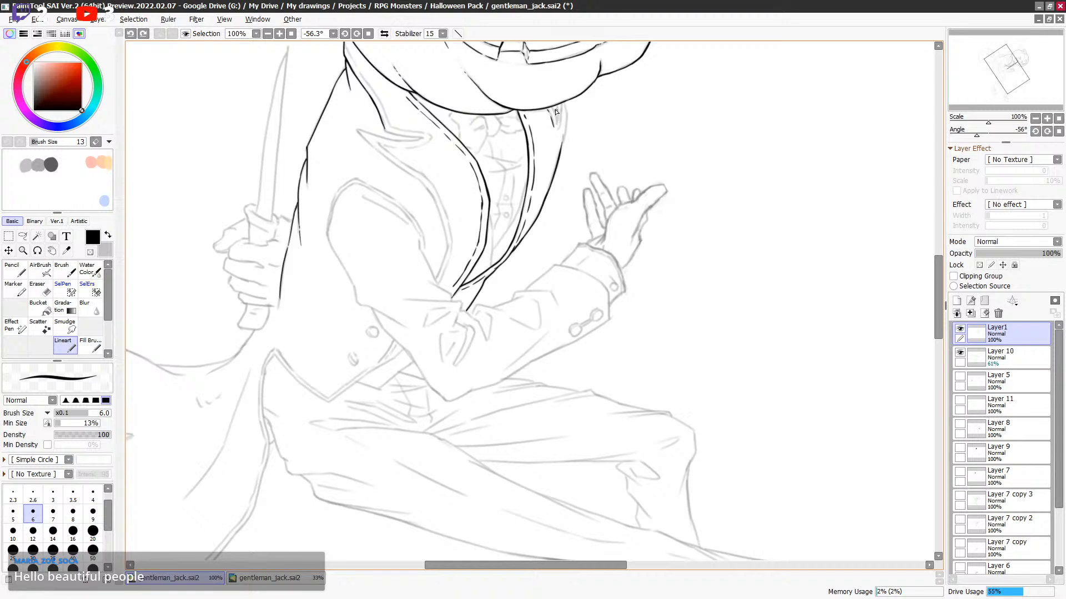
Ink the short fold lines where the jacket's far side meets the underside of the pumpkin head.
mouse_move(555, 119)
left_mouse_down()
mouse_move(552, 111)
mouse_move(588, 190)
mouse_move(585, 222)
left_mouse_up()
key("ctrl+z")
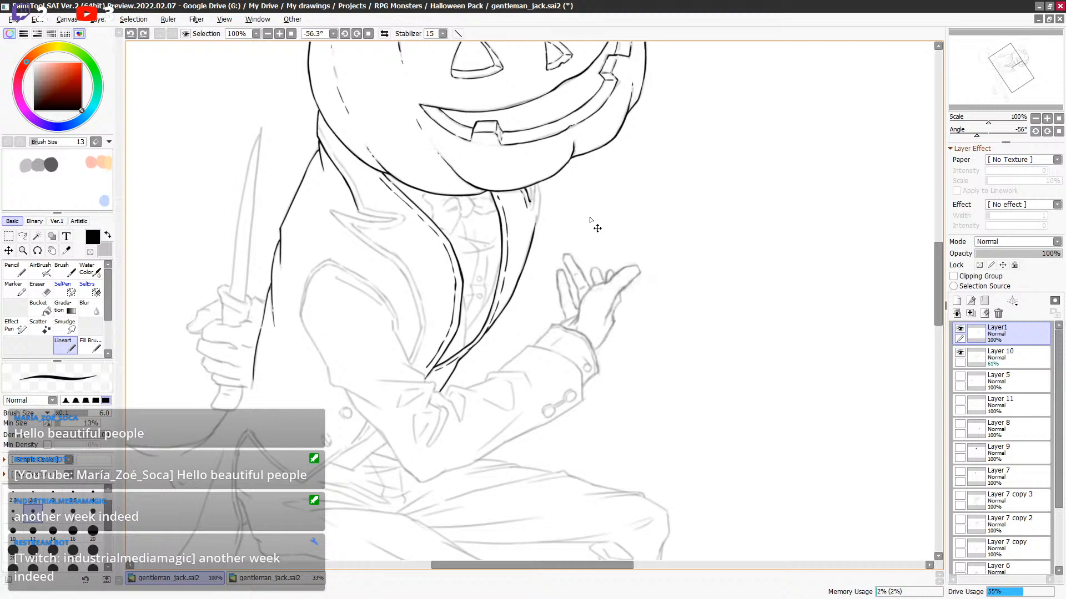
left_click_drag(532, 188, 530, 204)
left_click_drag(532, 190, 530, 212)
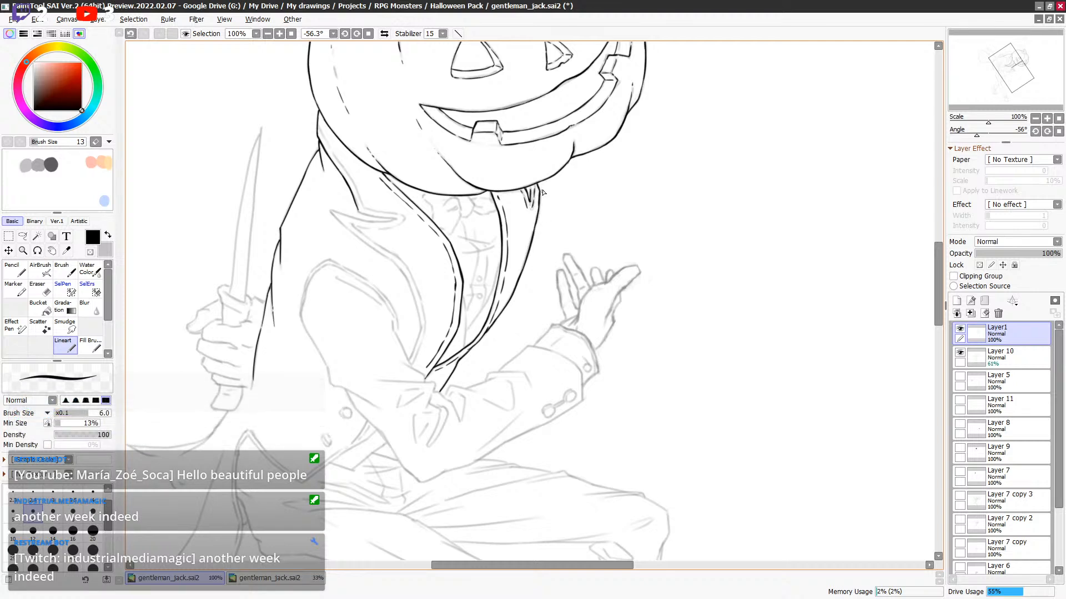
key("e")
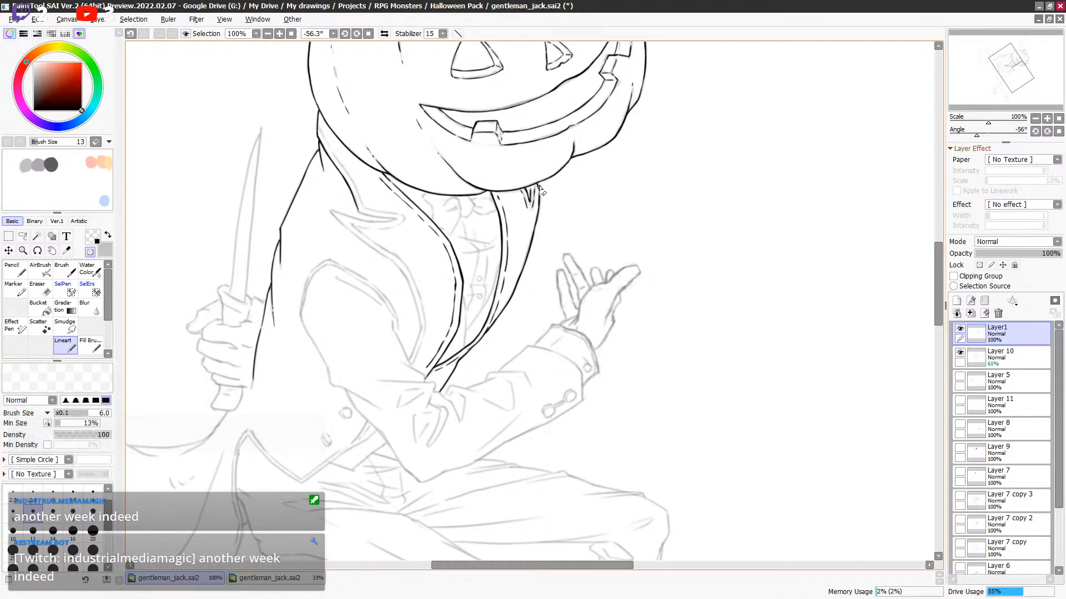
key("e")
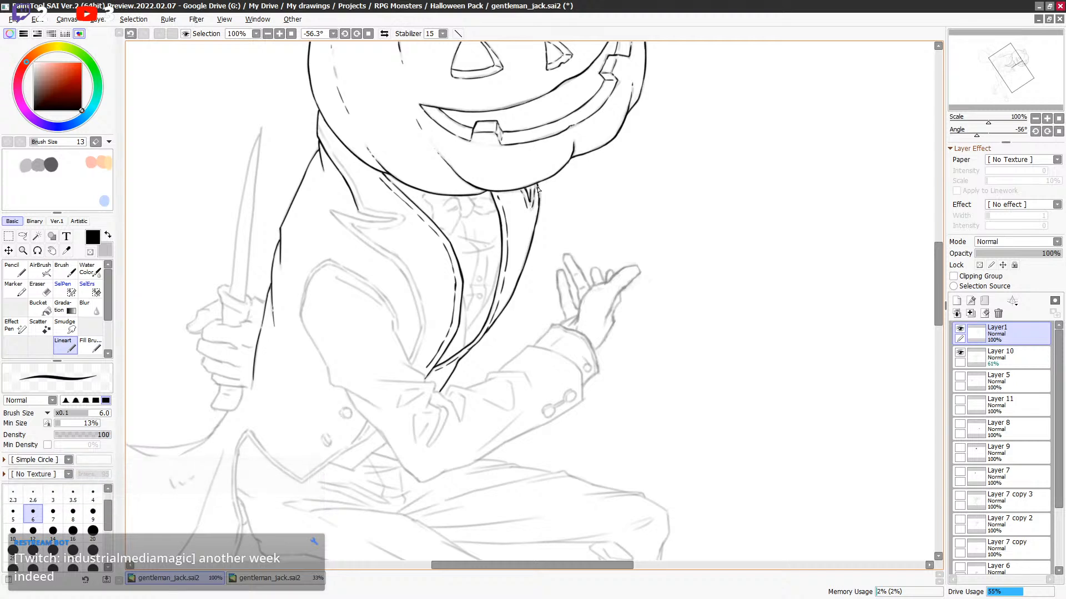
left_click_drag(540, 199, 566, 214)
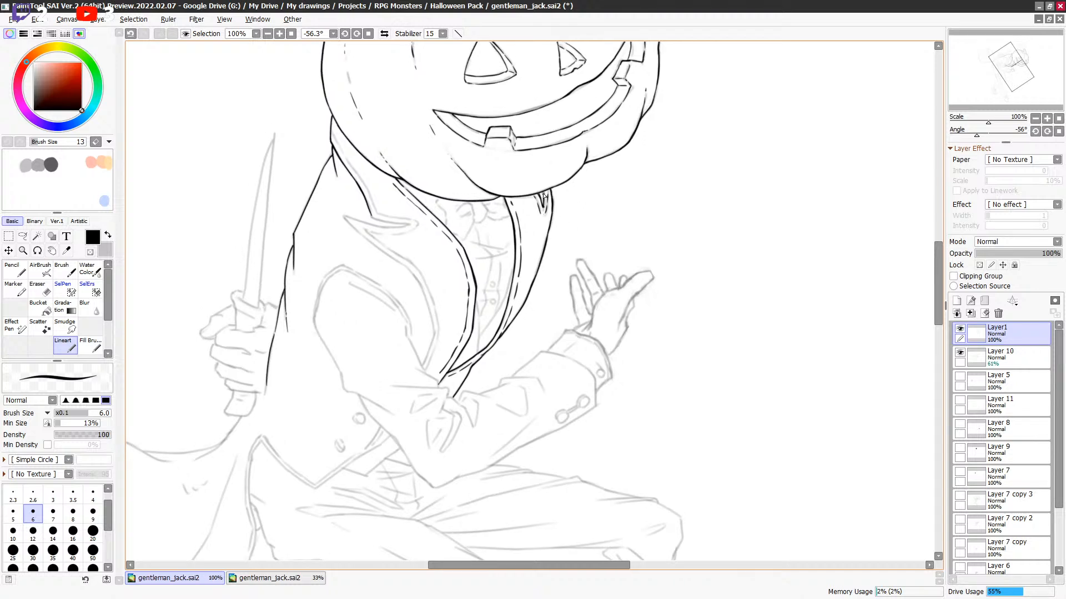
Touch up the upper end of the near front edge's broken seam line just below the pumpkin head.
left_click_drag(556, 257, 635, 138)
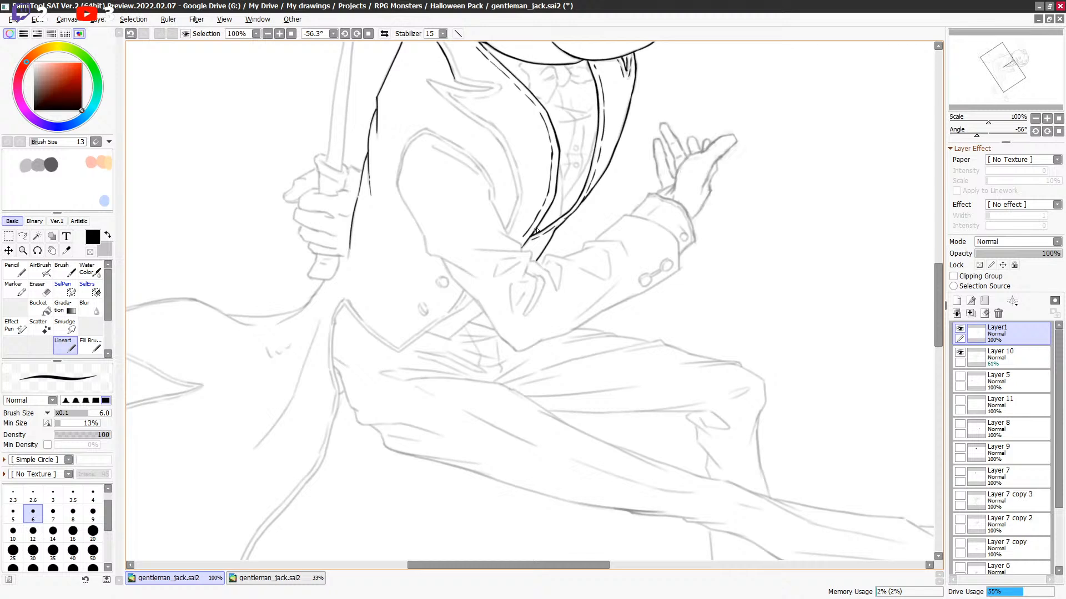
left_click_drag(496, 61, 485, 104)
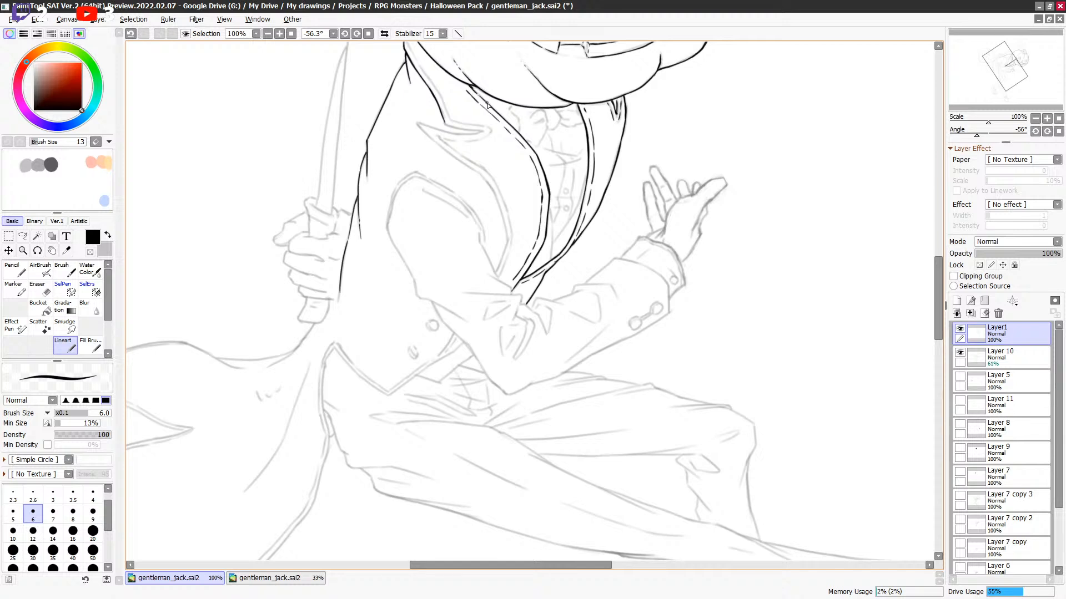
key("ctrl+z")
left_click_drag(470, 88, 485, 101)
key("ctrl+z")
mouse_move(516, 133)
left_mouse_down()
mouse_move(544, 175)
mouse_move(533, 152)
mouse_move(597, 191)
left_mouse_up()
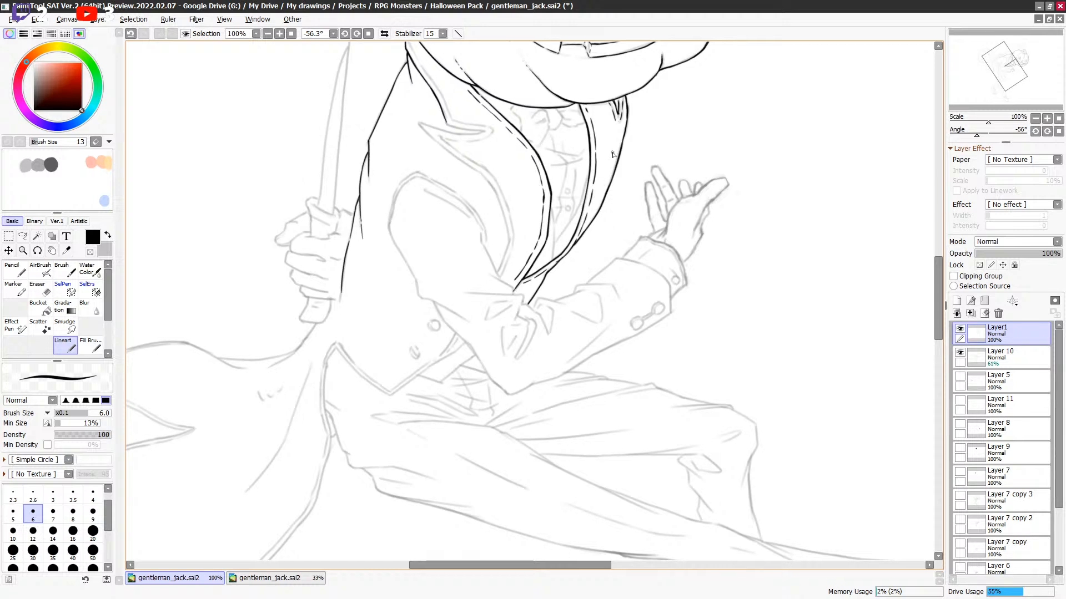
left_click_drag(672, 211, 682, 230)
left_click_drag(678, 216, 669, 256)
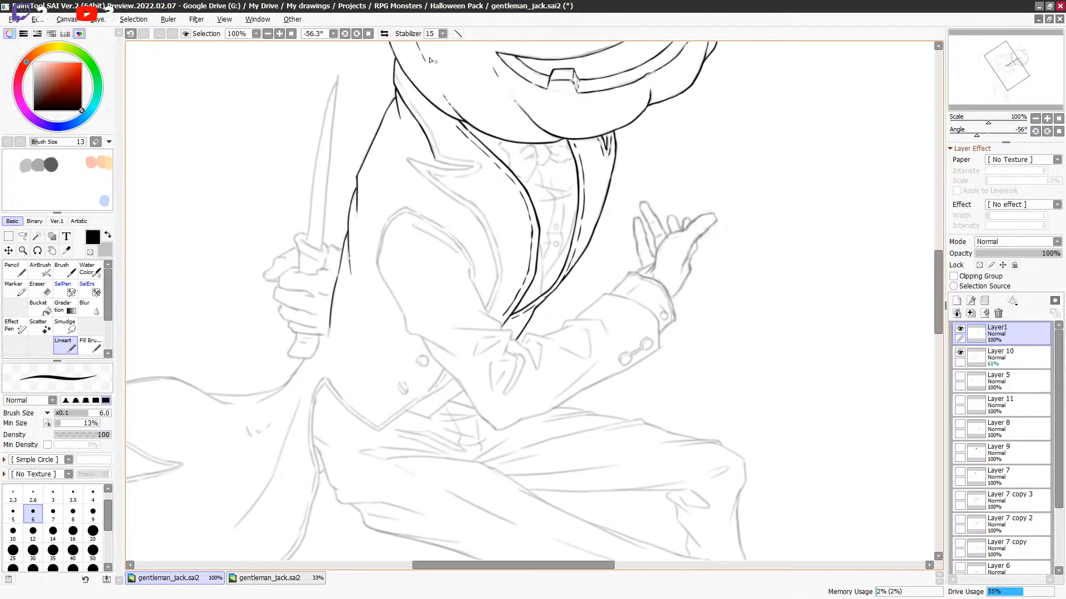
Rotate the canvas to -11.3° and ink the collar's inner edge and the pointed lapel notch beside the pumpkin head.
key("End")
key("End")
key("End")
left_click_drag(579, 145, 545, 173)
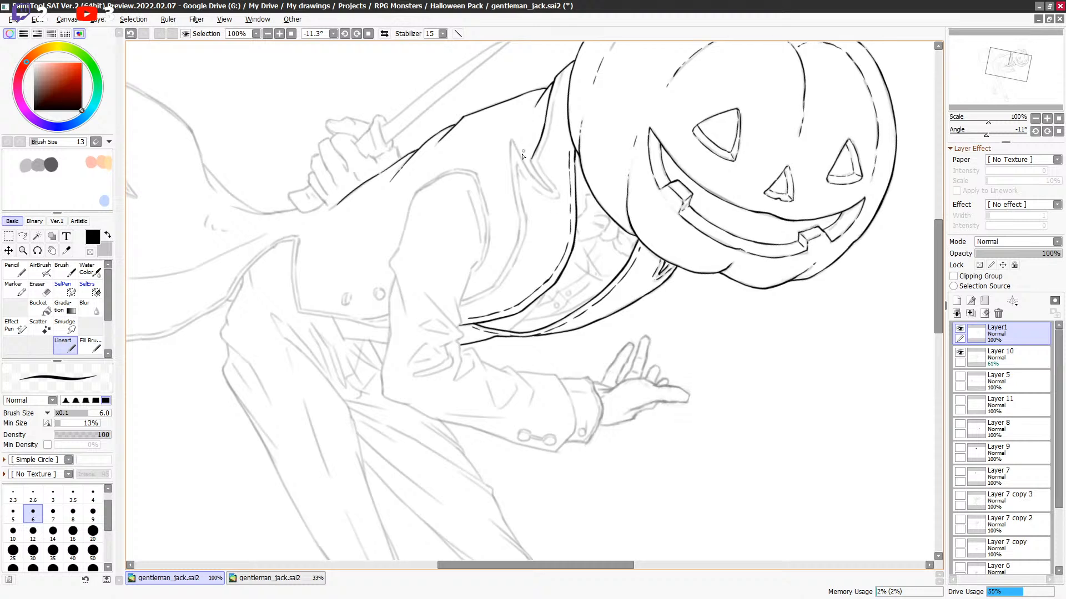
mouse_move(511, 142)
left_mouse_down()
mouse_move(548, 192)
mouse_move(529, 160)
mouse_move(546, 153)
mouse_move(536, 162)
mouse_move(556, 187)
mouse_move(537, 163)
mouse_move(560, 82)
left_mouse_up()
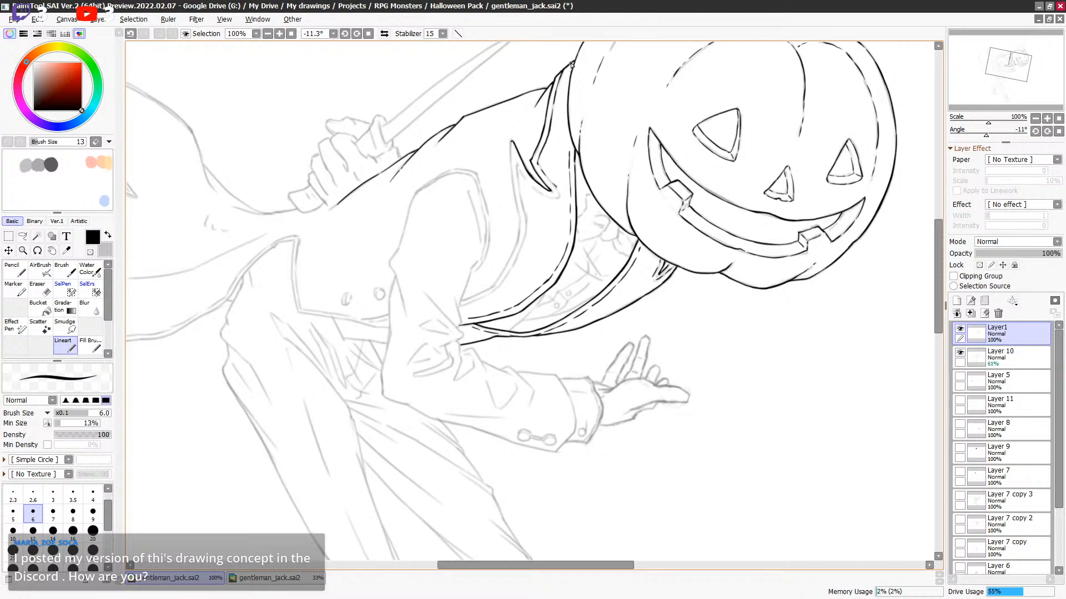
left_click_drag(575, 61, 531, 201)
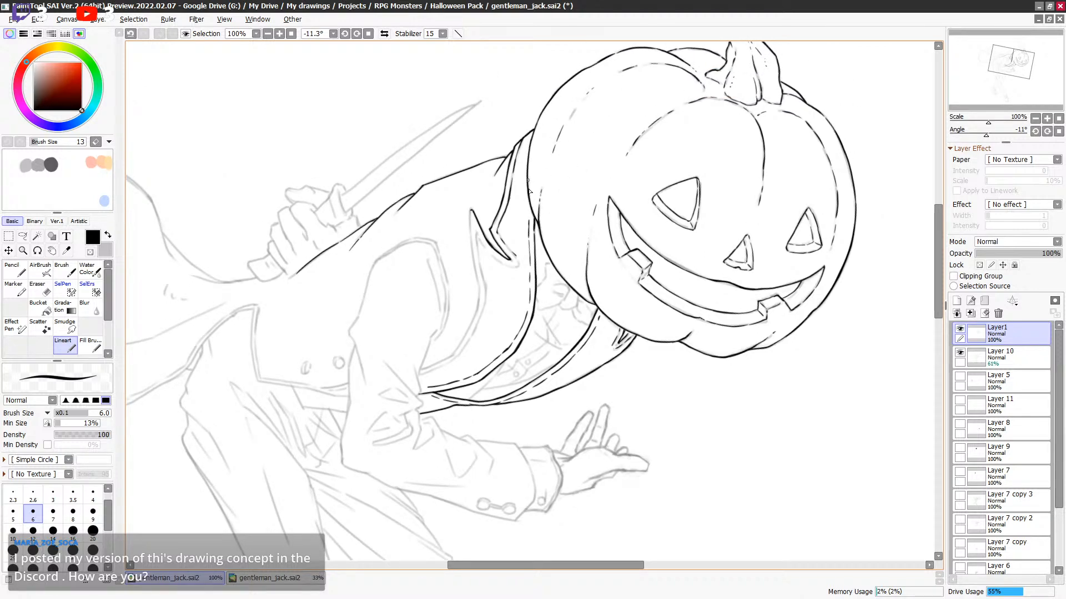
Thicken the pumpkin head's outline where it meets the jacket collar.
left_click_drag(528, 168, 532, 135)
key("ctrl+z")
left_click_drag(528, 172, 544, 106)
key("e")
key("e")
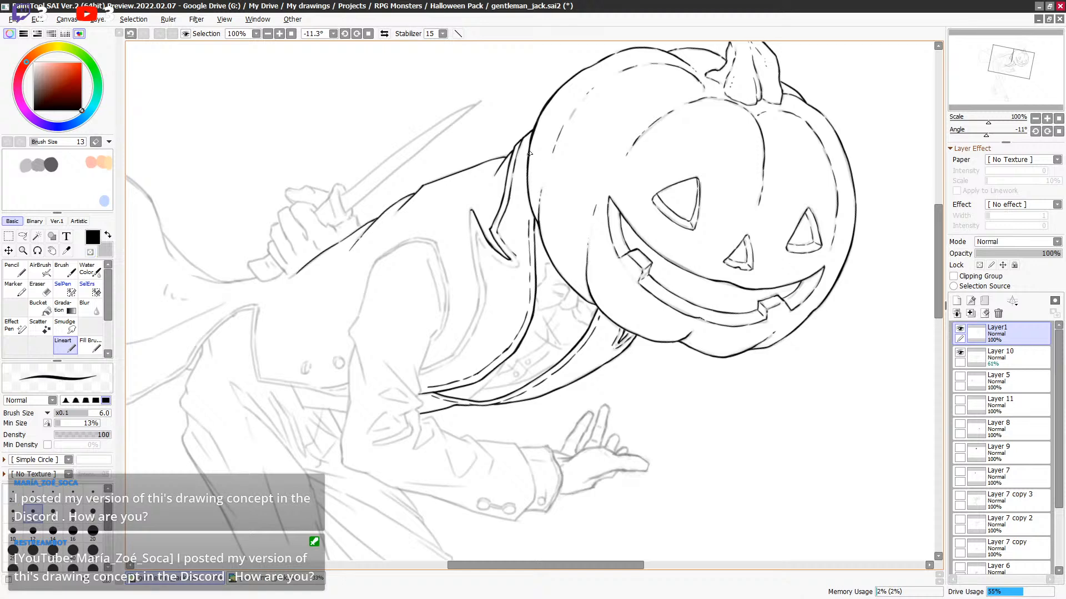
scroll(531, 144, "down", 2)
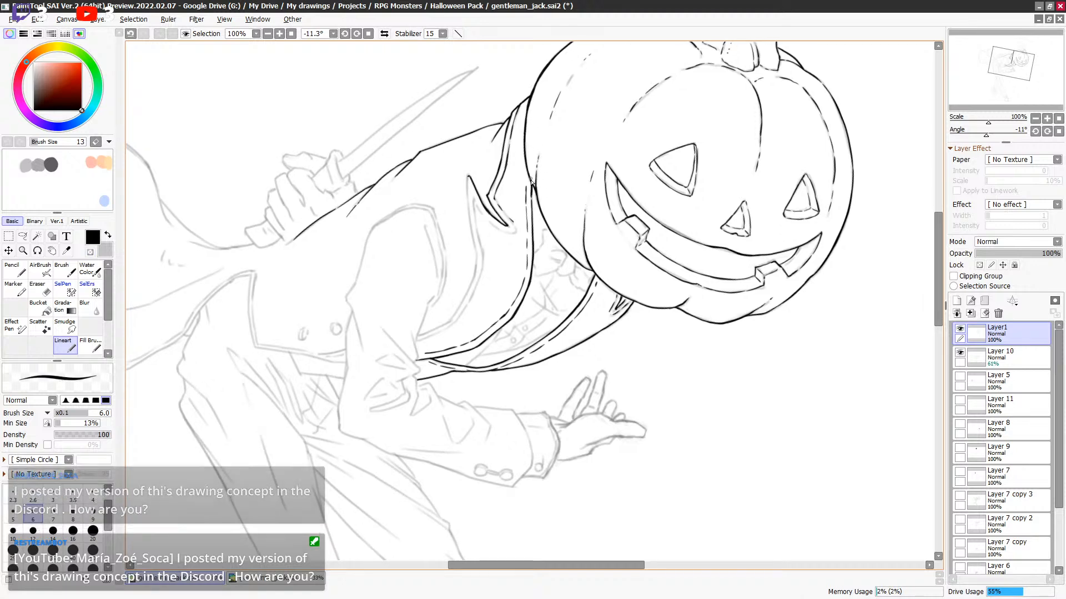
Thicken the pumpkin's side outline below the collar with a brush size of 7, and return the brush size to 6.
key("bracketright")
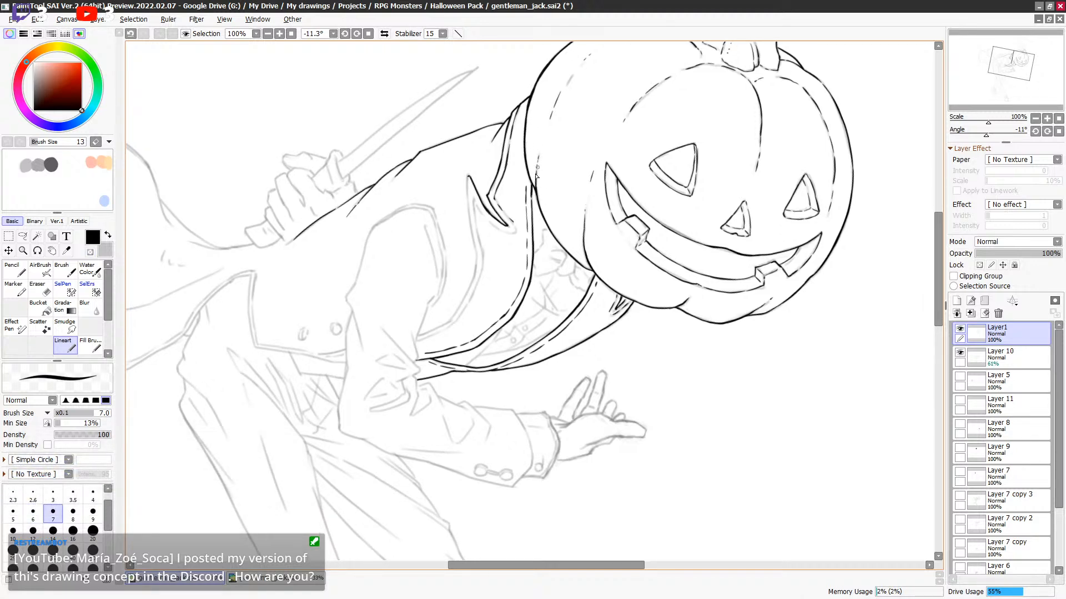
left_click_drag(533, 186, 534, 183)
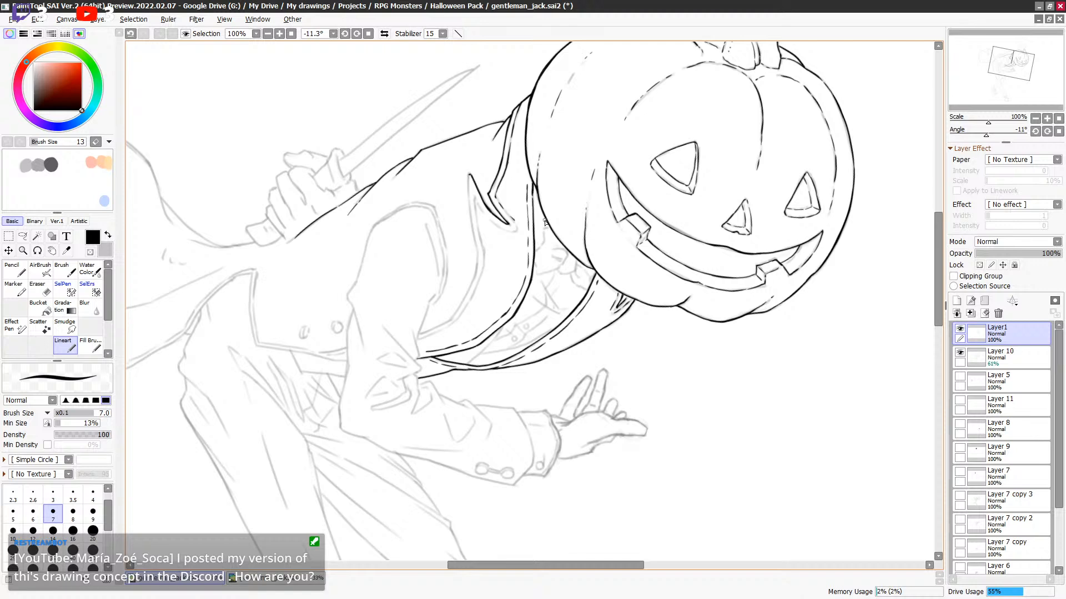
left_click_drag(571, 234, 584, 236)
scroll(499, 167, "down", 3)
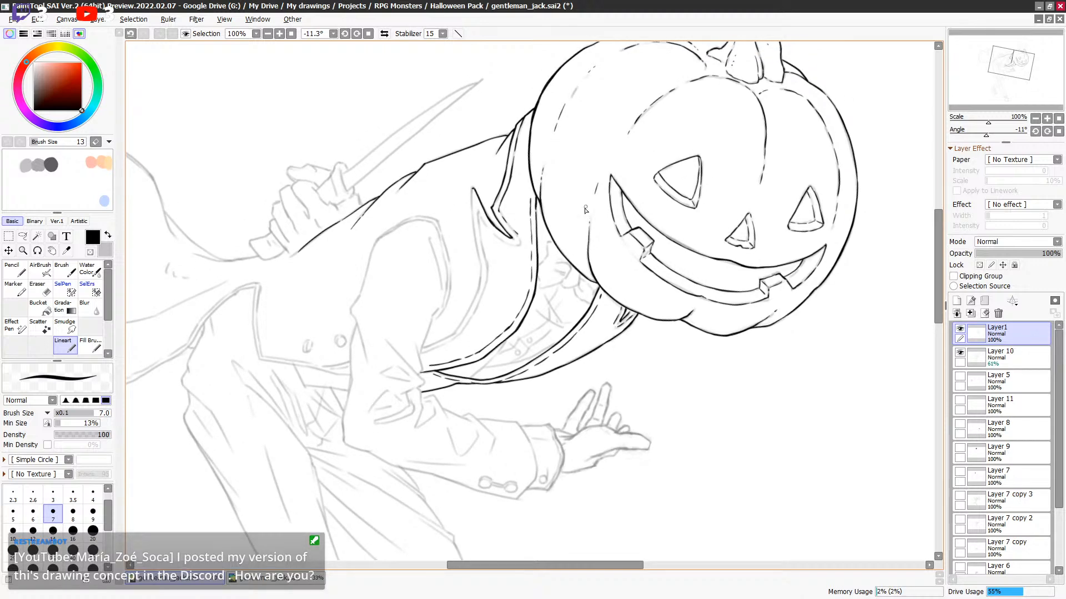
key("bracketleft")
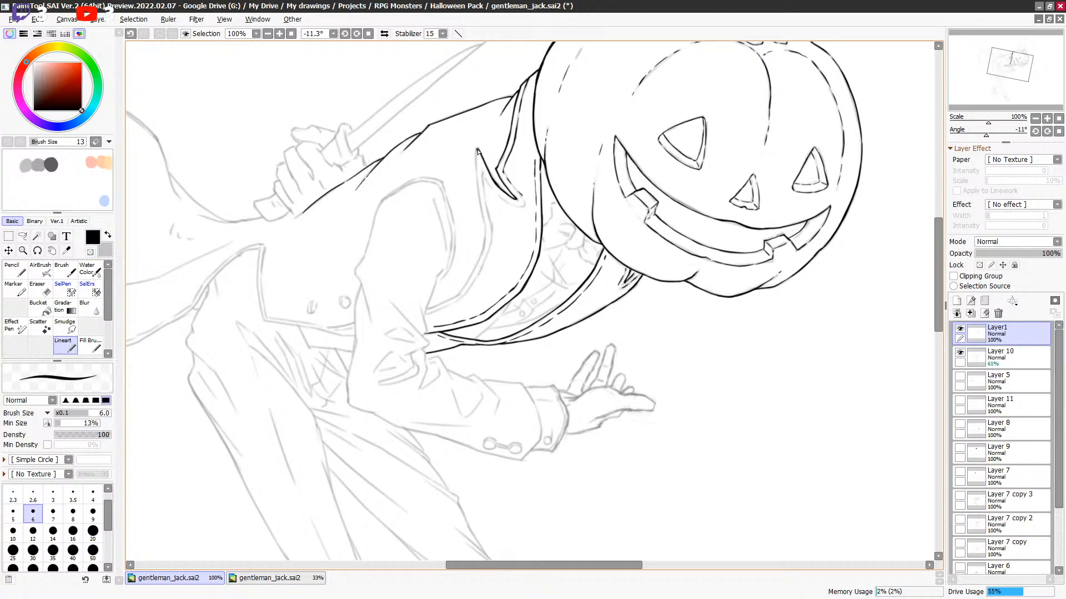
Ink the lapel's outer edge from its pointed tip down to the bent arm's sleeve.
left_click_drag(476, 155, 480, 205)
scroll(502, 241, "down", 3)
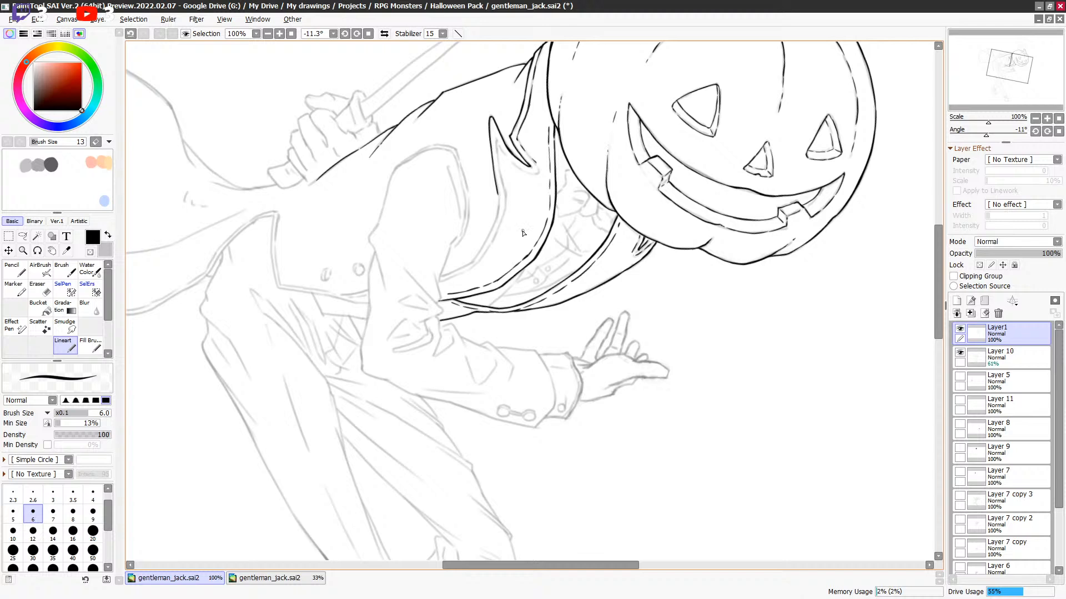
scroll(545, 236, "down", 1)
left_click_drag(494, 111, 501, 185)
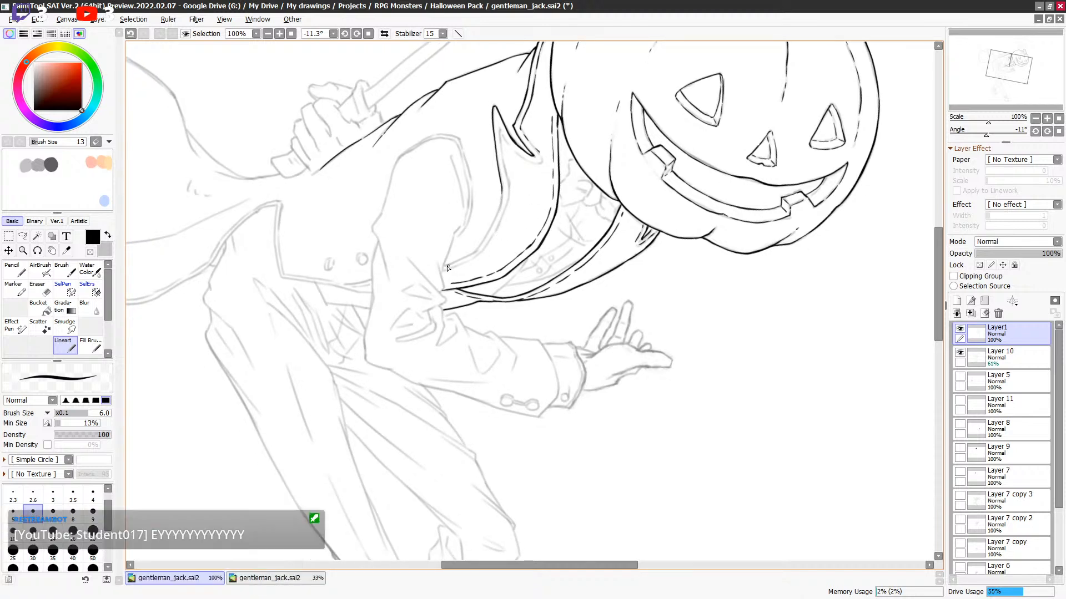
mouse_move(444, 266)
left_mouse_down()
mouse_move(475, 253)
mouse_move(492, 227)
mouse_move(479, 251)
mouse_move(498, 214)
left_mouse_up()
key("ctrl+z")
key("ctrl+z")
key("ctrl+z")
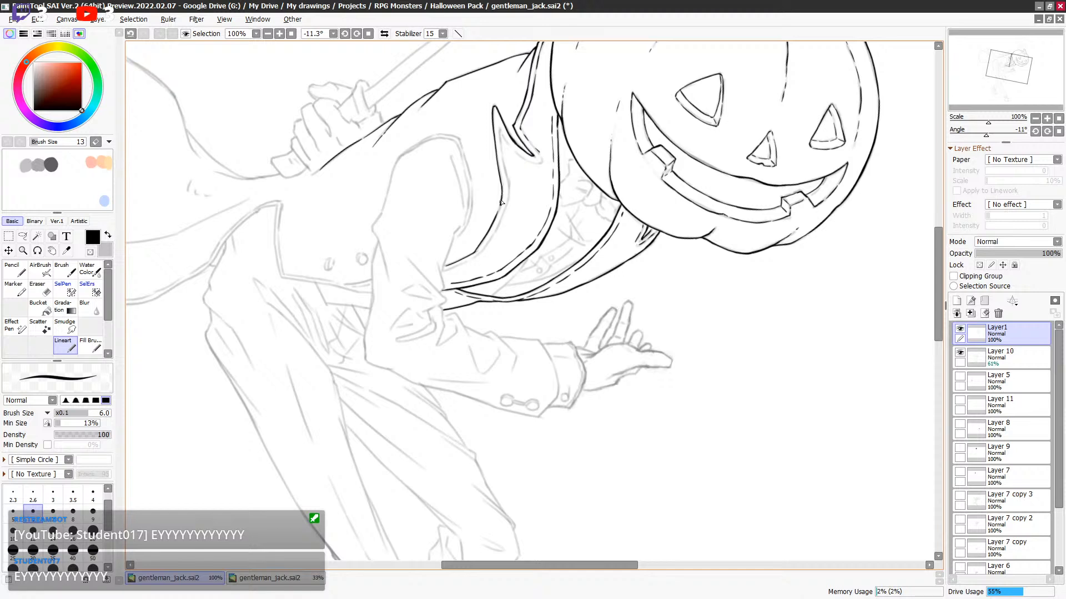
key("x")
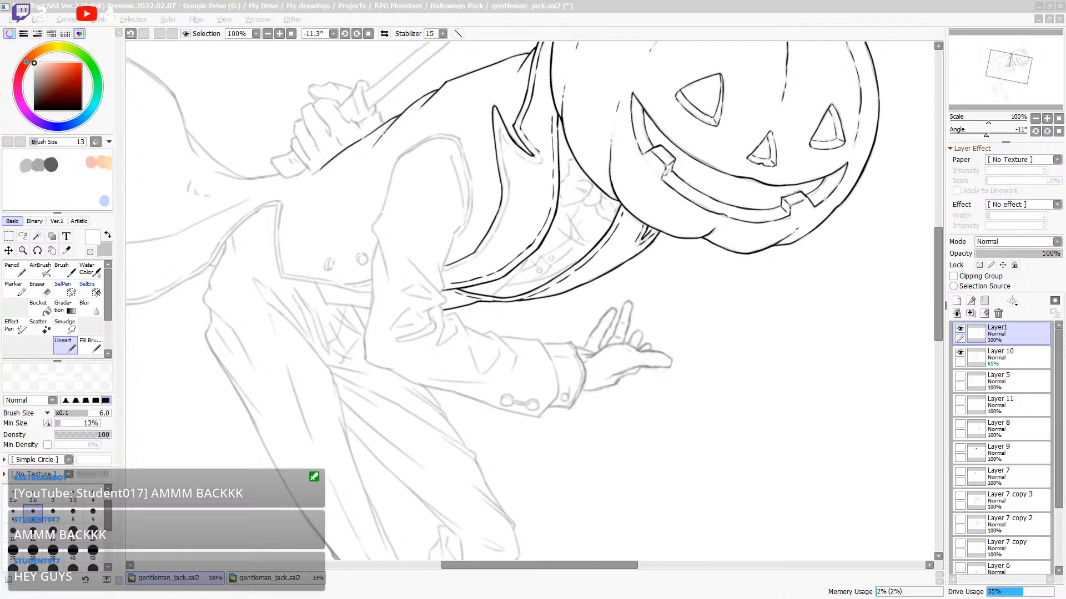
left_click(784, 22)
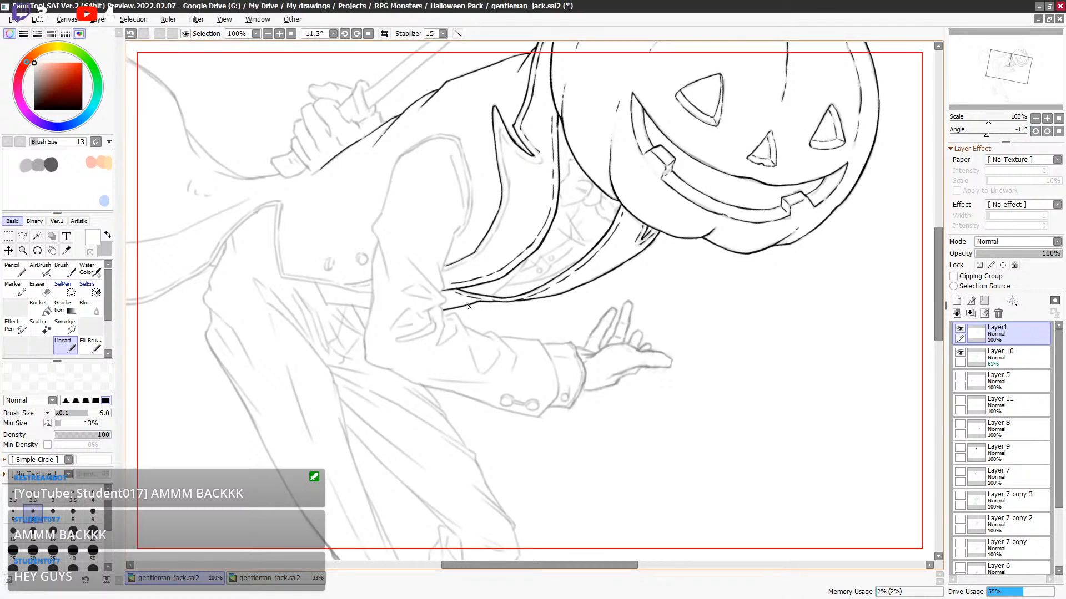
key("alt+Tab")
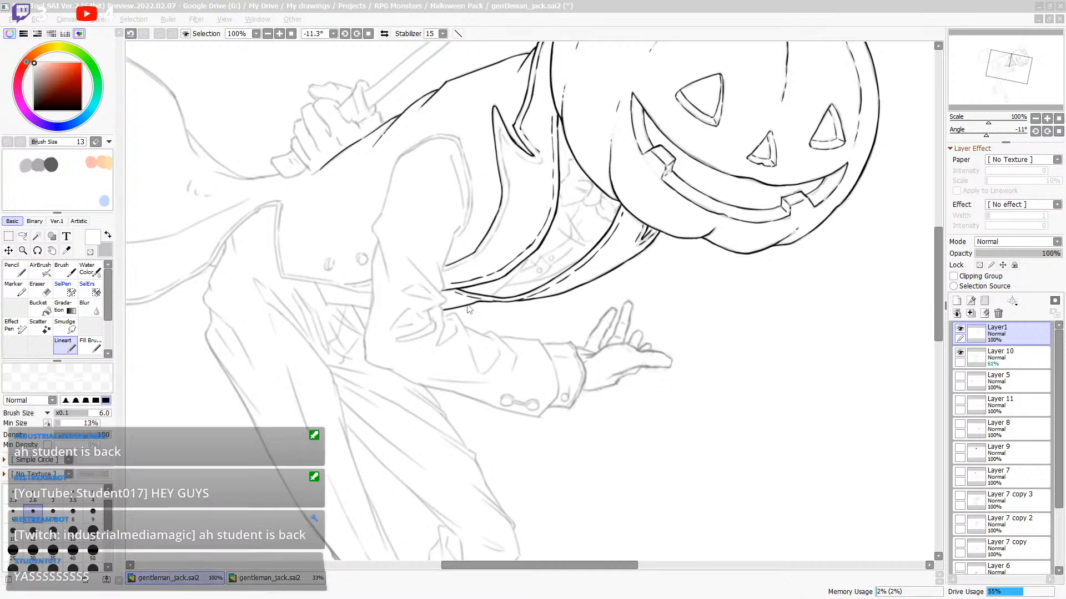
left_click(444, 273)
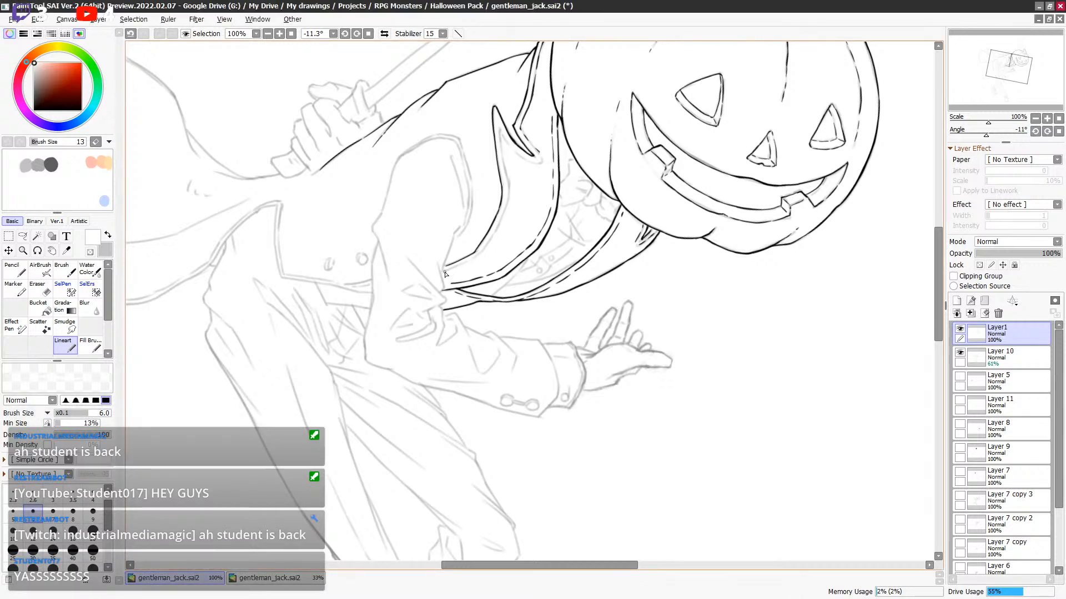
left_click_drag(507, 291, 542, 221)
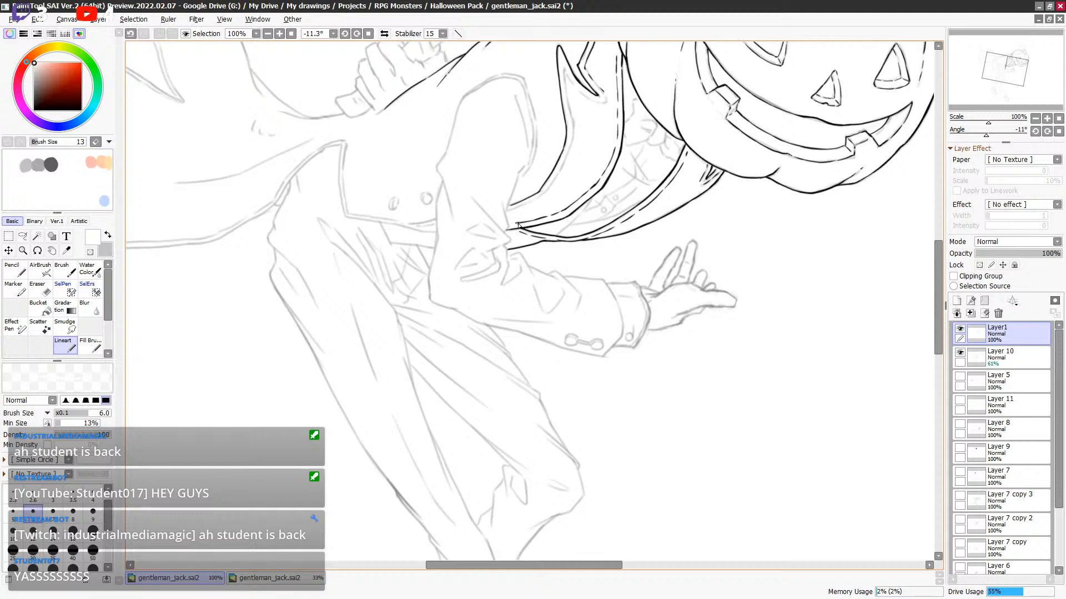
key("c")
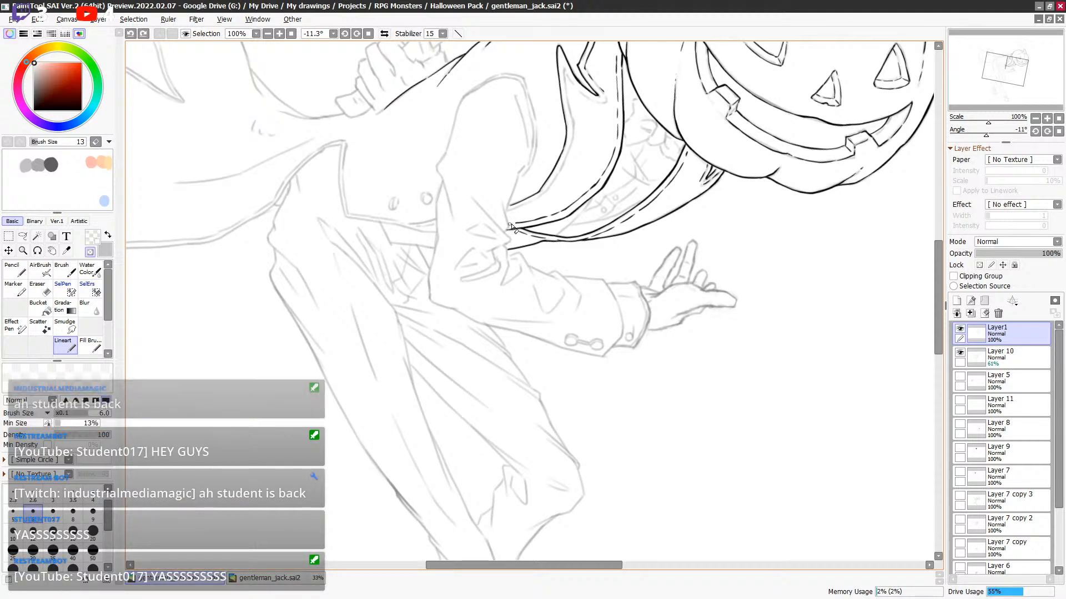
key("ctrl+z")
key("minus")
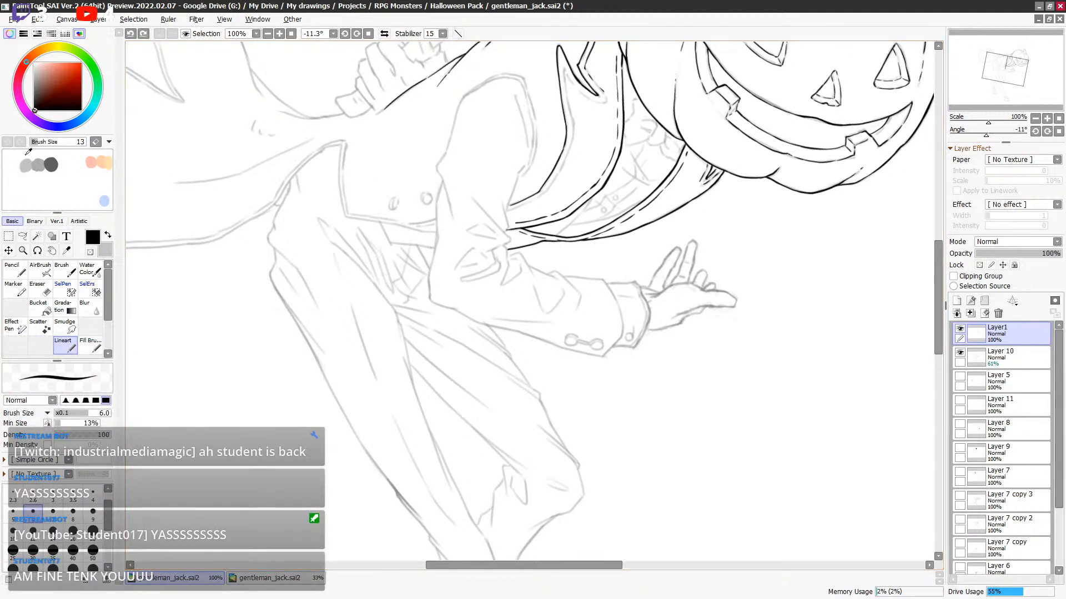
left_click(971, 336, "ctrl")
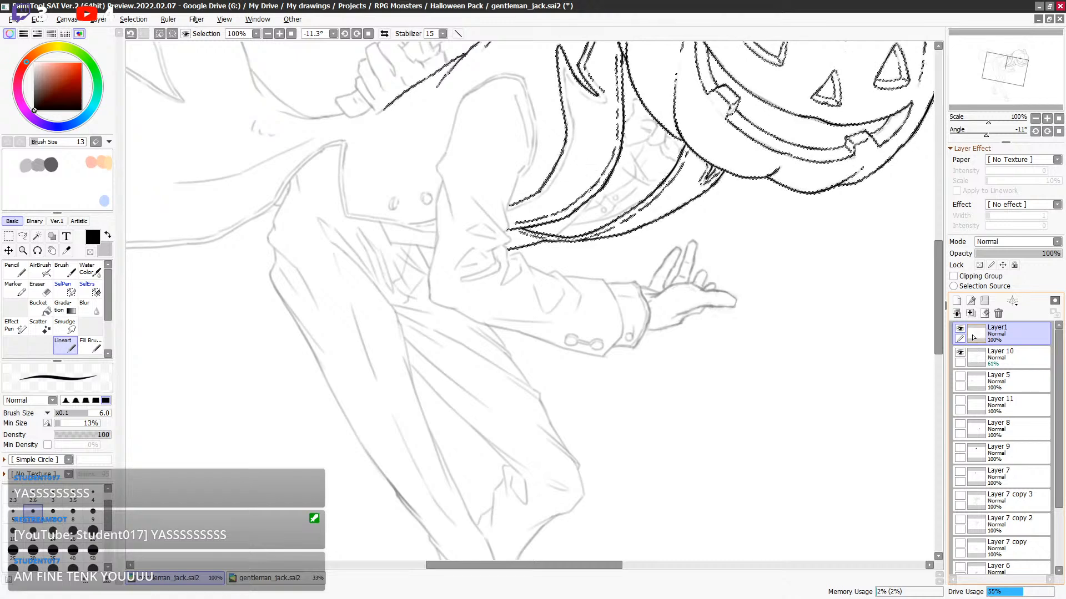
key("ctrl+d")
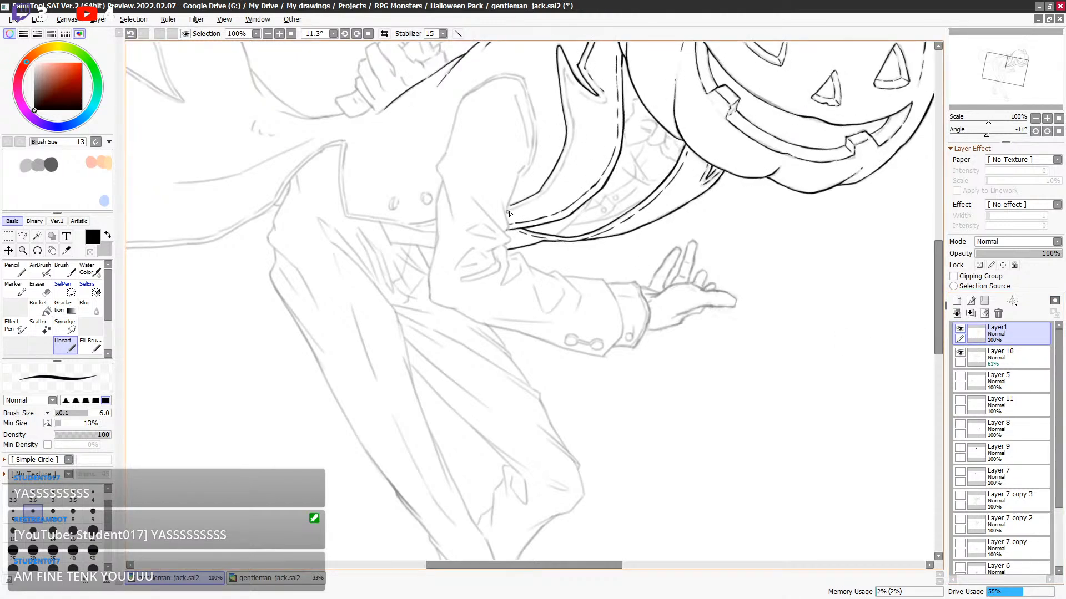
Thicken the lapel's outer edge between the sleeve and its pointed tip with a brush size of 7.
key("ctrl+z")
left_click_drag(528, 208, 541, 196)
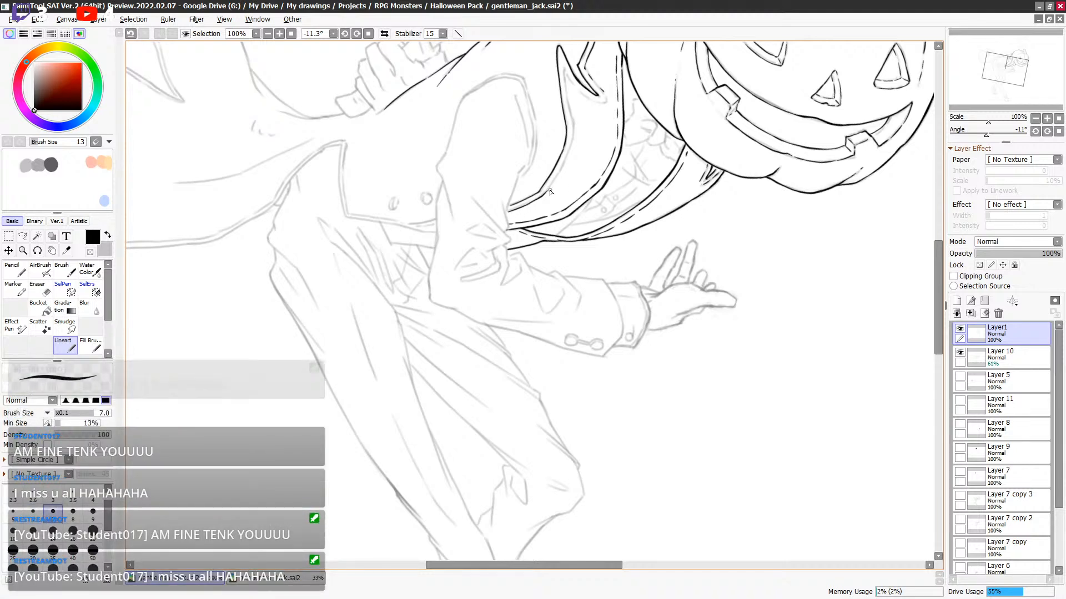
left_click_drag(544, 195, 572, 150)
mouse_move(566, 68)
left_mouse_down()
mouse_move(571, 135)
mouse_move(535, 196)
left_mouse_up()
key("ctrl+z")
left_click_drag(611, 163, 549, 231)
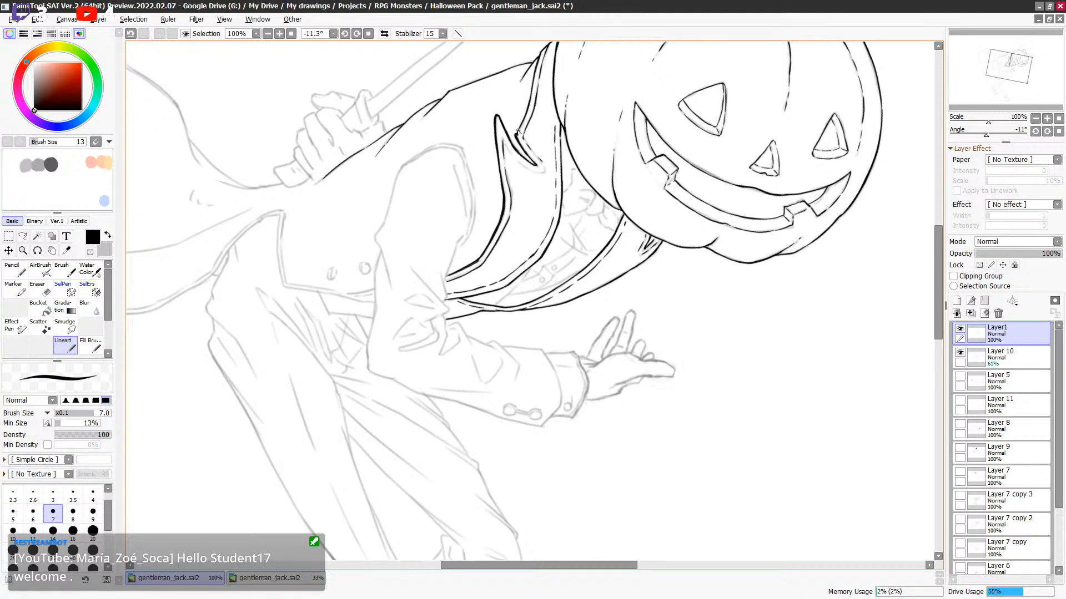
Refine the collar's edge lines between the lapel notch and the pumpkin head.
scroll(549, 111, "up", 2)
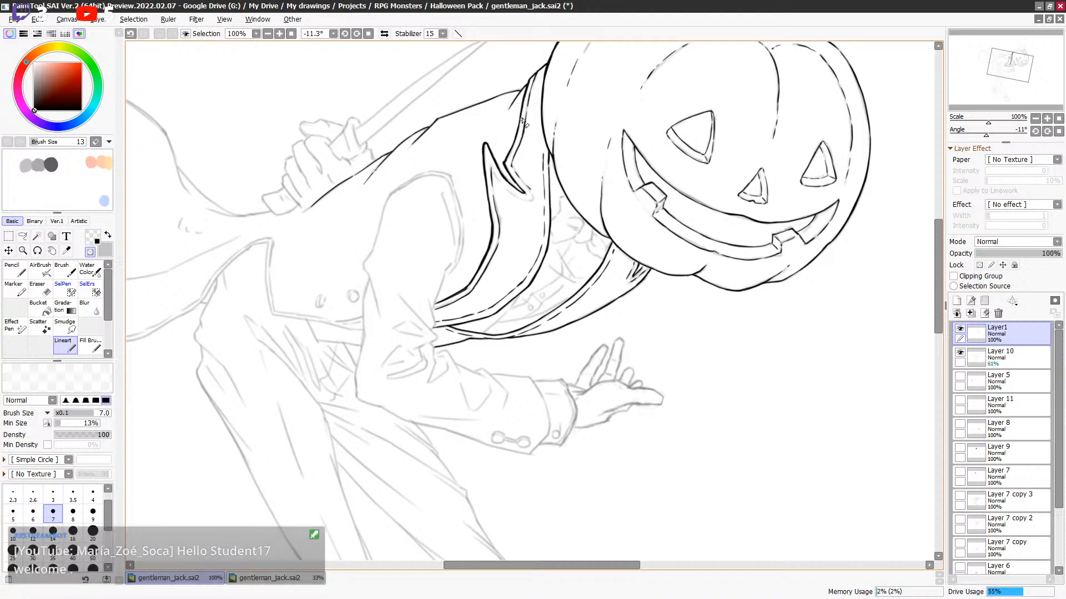
scroll(584, 109, "up", 1)
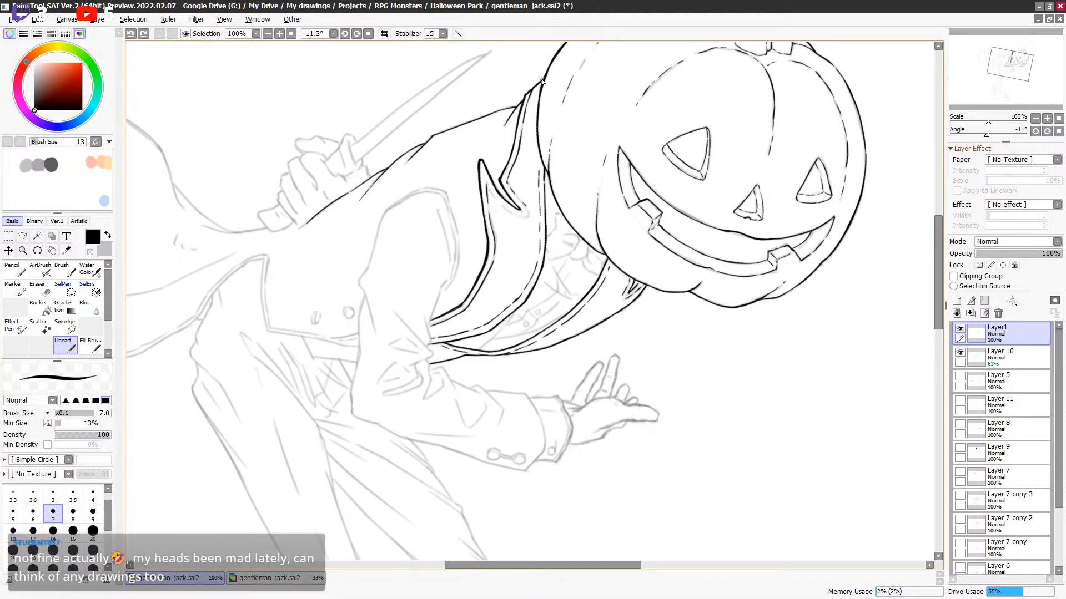
scroll(550, 143, "down", 3)
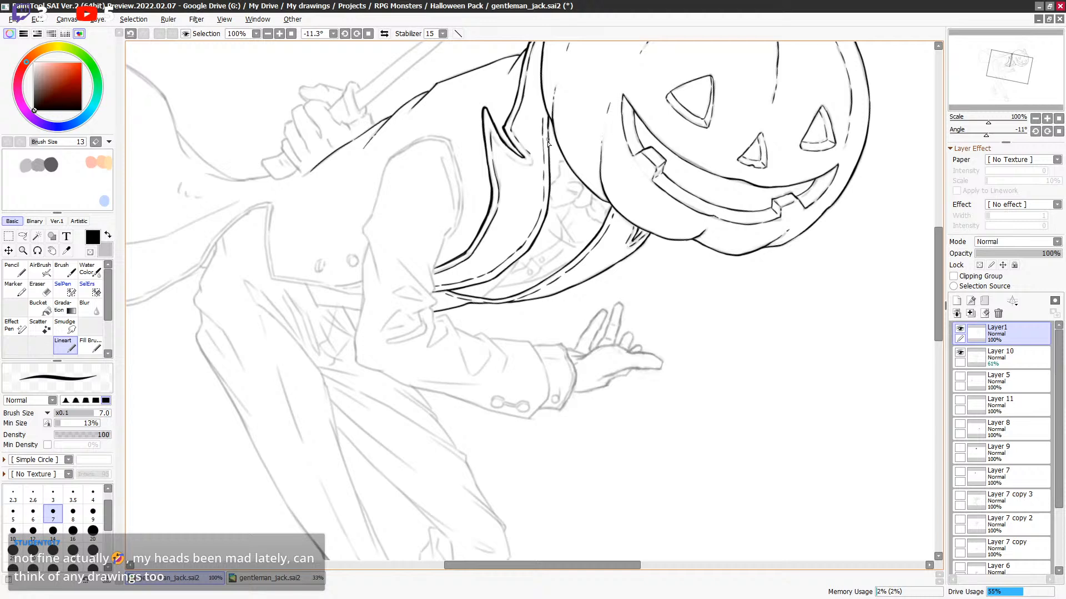
scroll(548, 137, "down", 2)
scroll(552, 149, "down", 2)
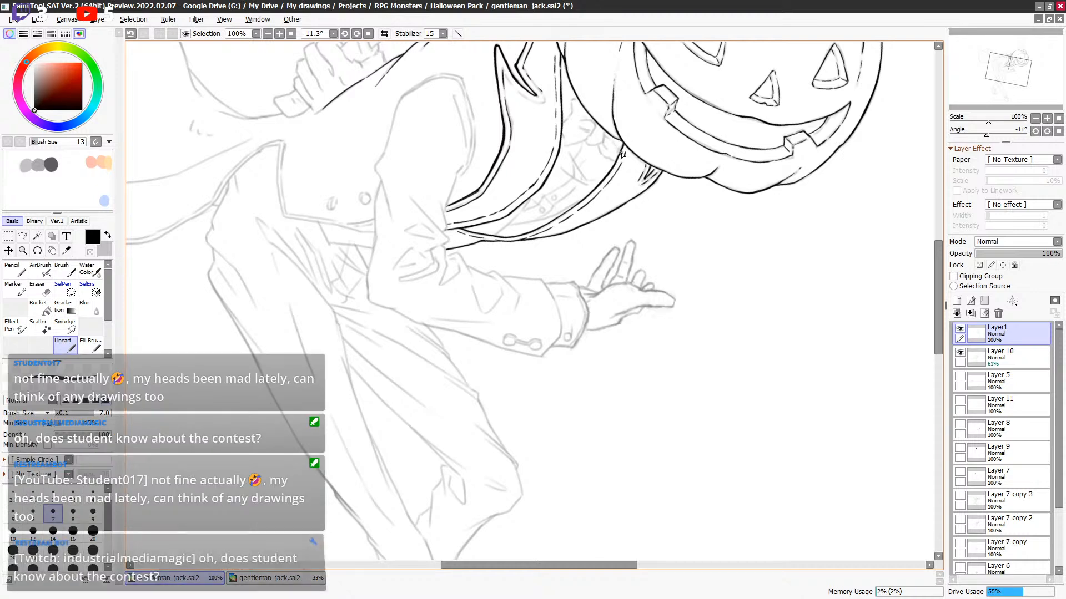
Thicken the pumpkin's underside outline beside the jacket's far front edge and its side outline near the collar.
scroll(622, 155, "up", 1)
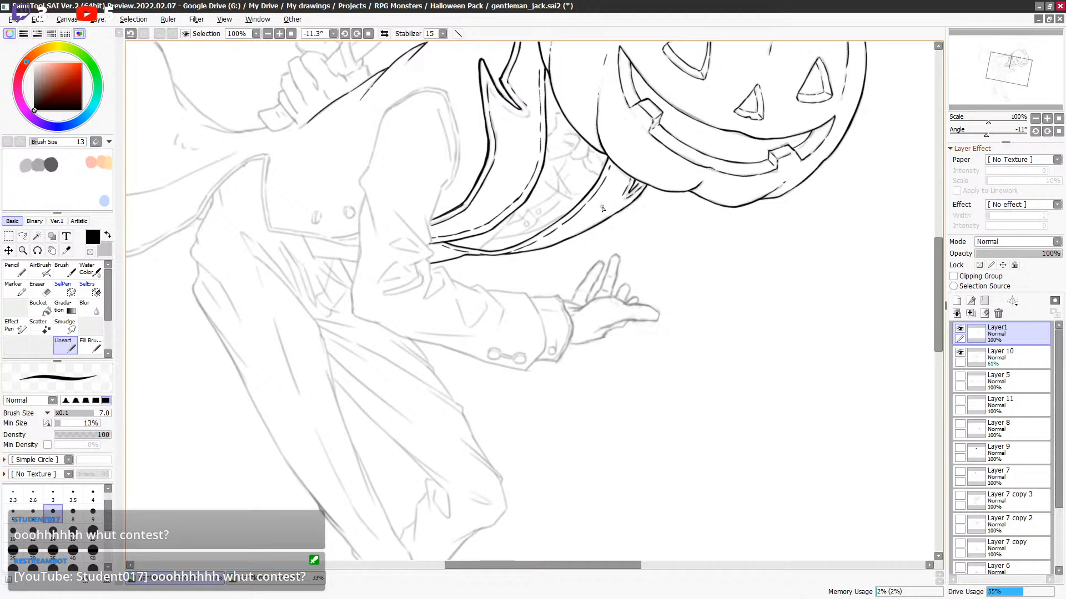
scroll(621, 201, "up", 2)
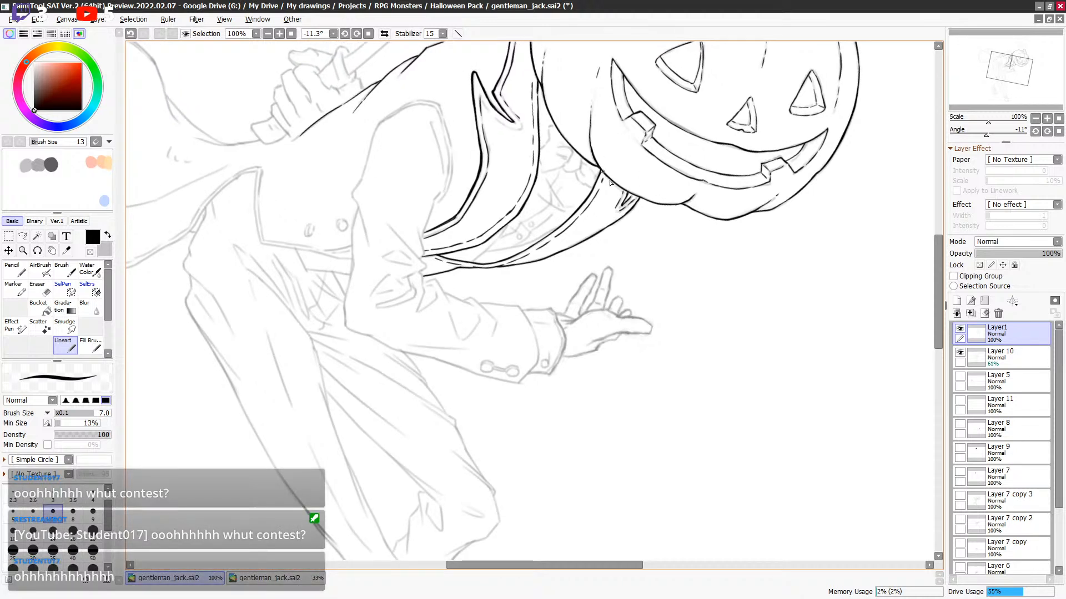
left_click_drag(619, 187, 688, 202)
key("ctrl+z")
key("ctrl+z")
key("ctrl+z")
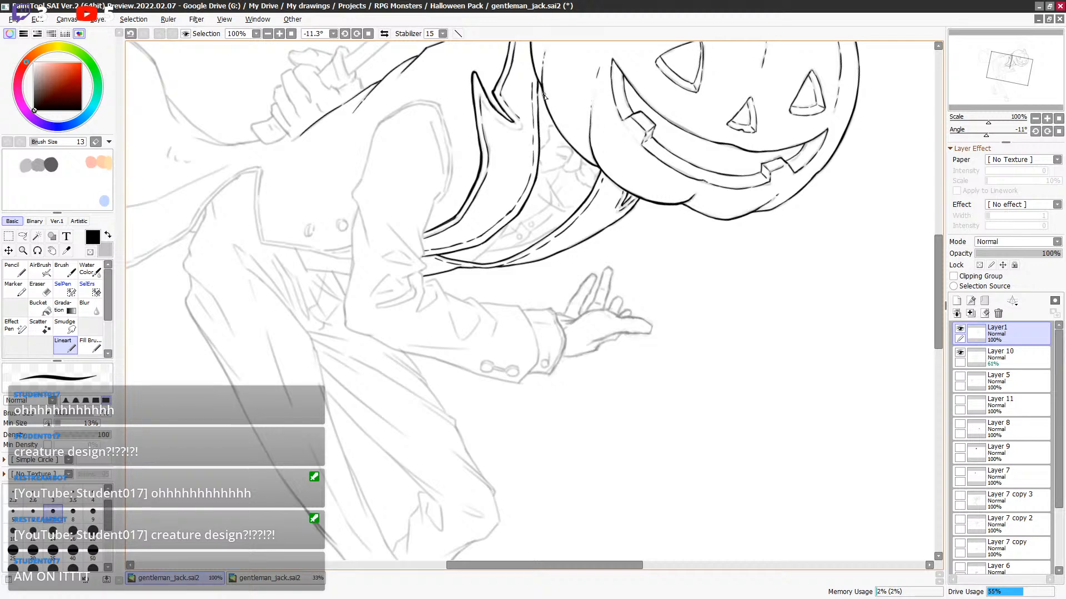
left_click_drag(566, 141, 567, 140)
key("ctrl+z")
left_click_drag(544, 98, 567, 142)
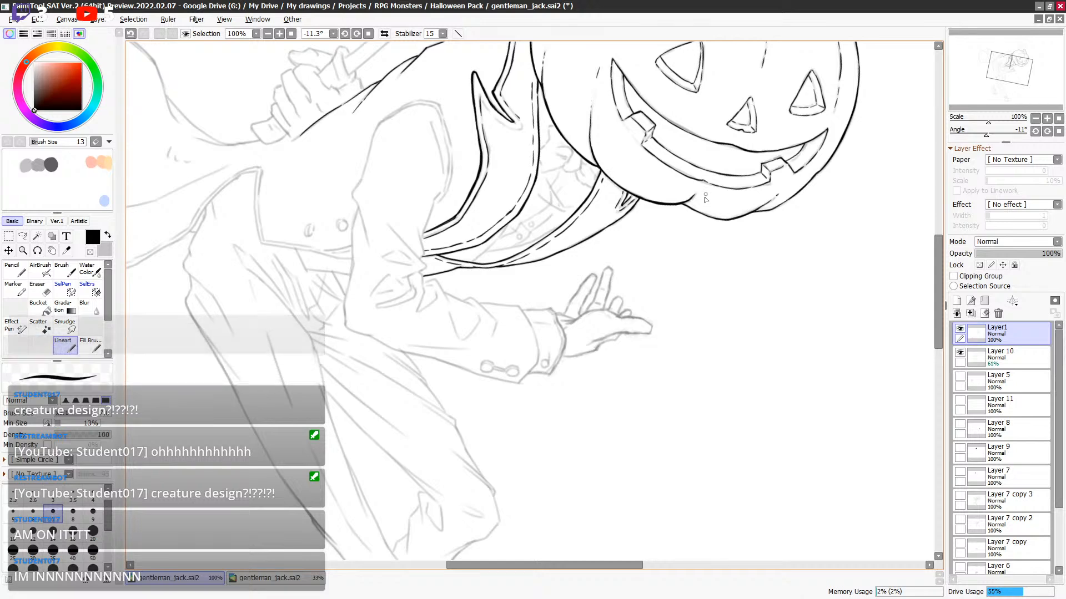
Thicken the pumpkin's bottom outline around the lobe beneath the grinning mouth.
key("ctrl+z")
left_click_drag(682, 203, 688, 207)
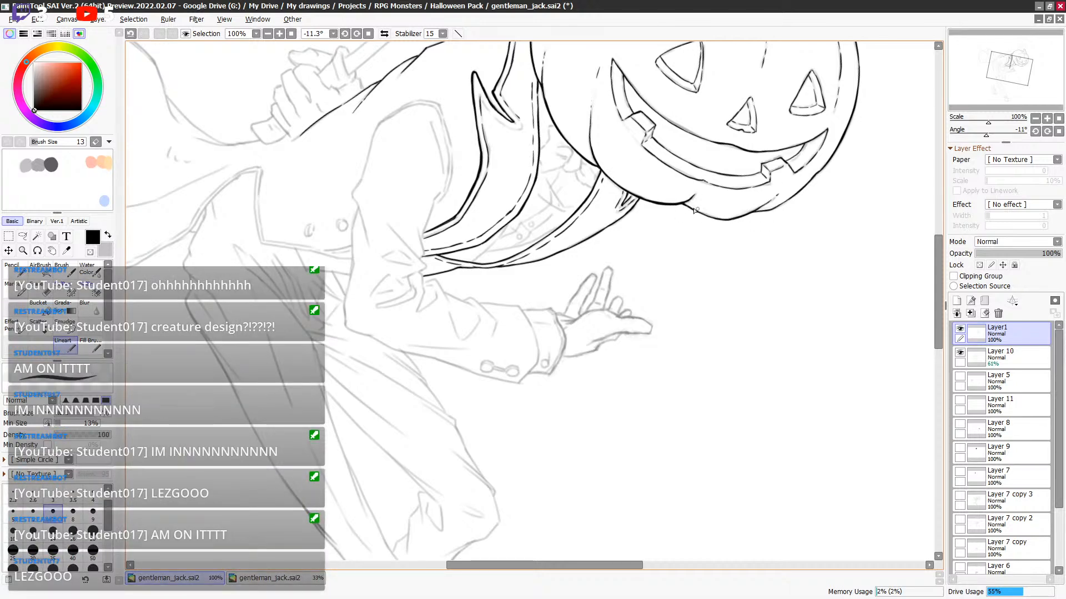
left_click_drag(688, 207, 752, 212)
key("ctrl+z")
key("ctrl+z")
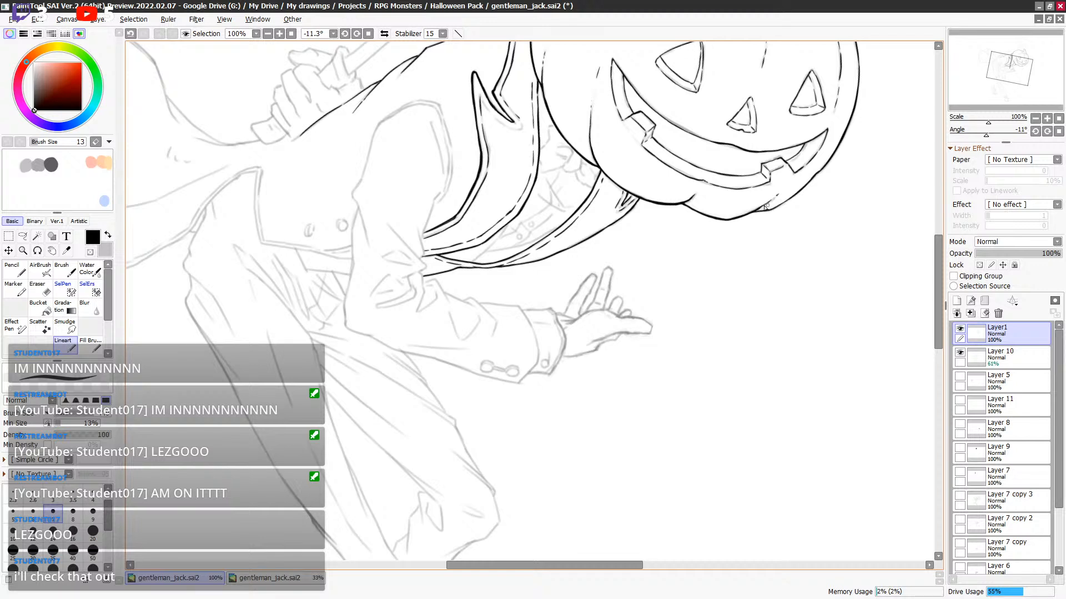
key("minus")
key("minus")
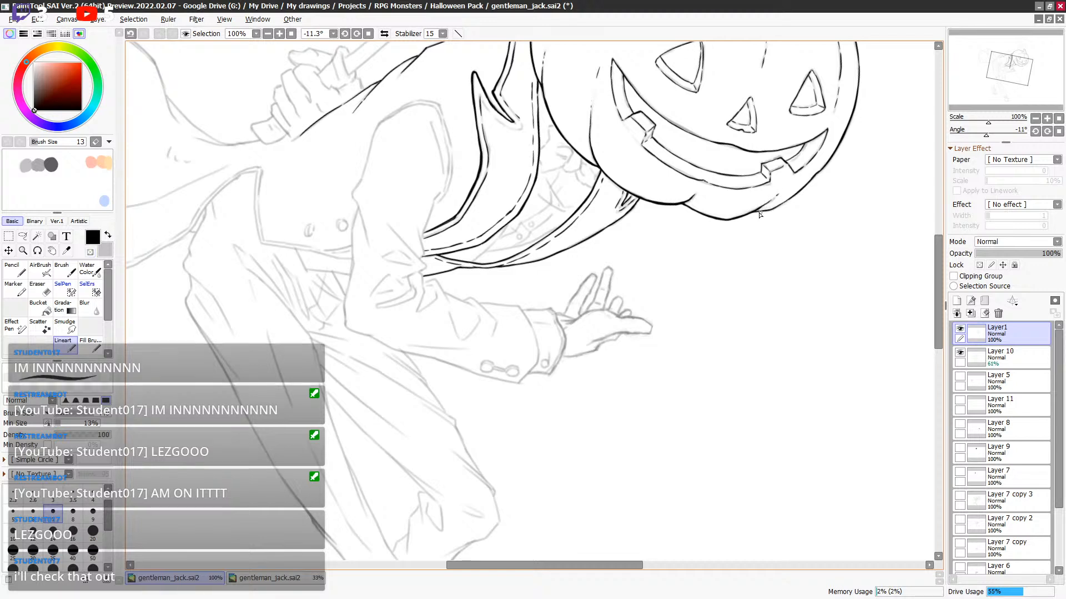
key("minus")
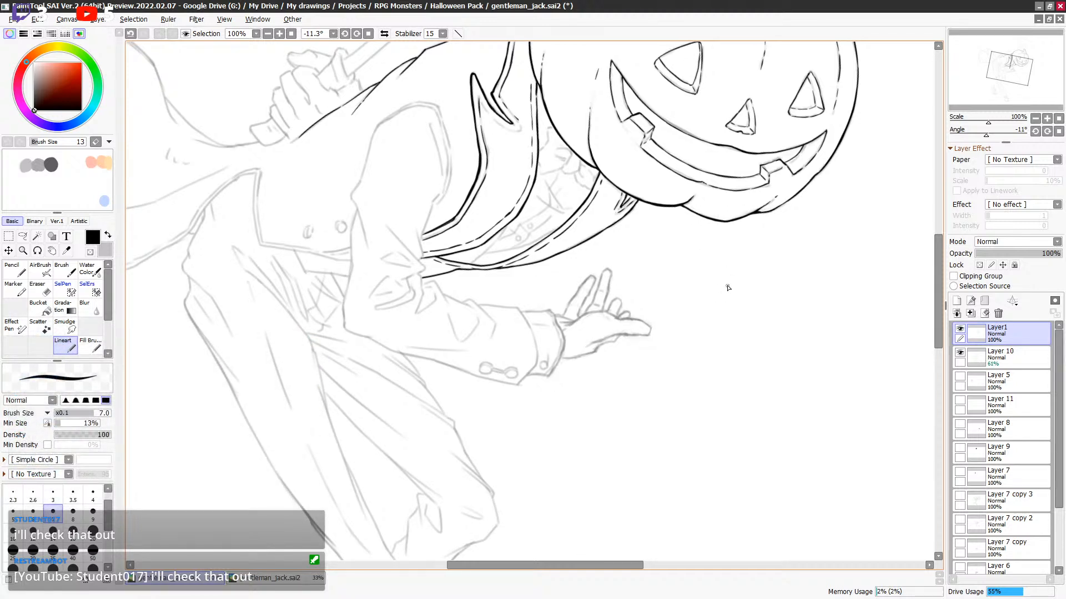
Thicken the jacket's far front edge where it meets the sleeve, and clean up the stroke with transparent colour.
scroll(738, 266, "up", 5)
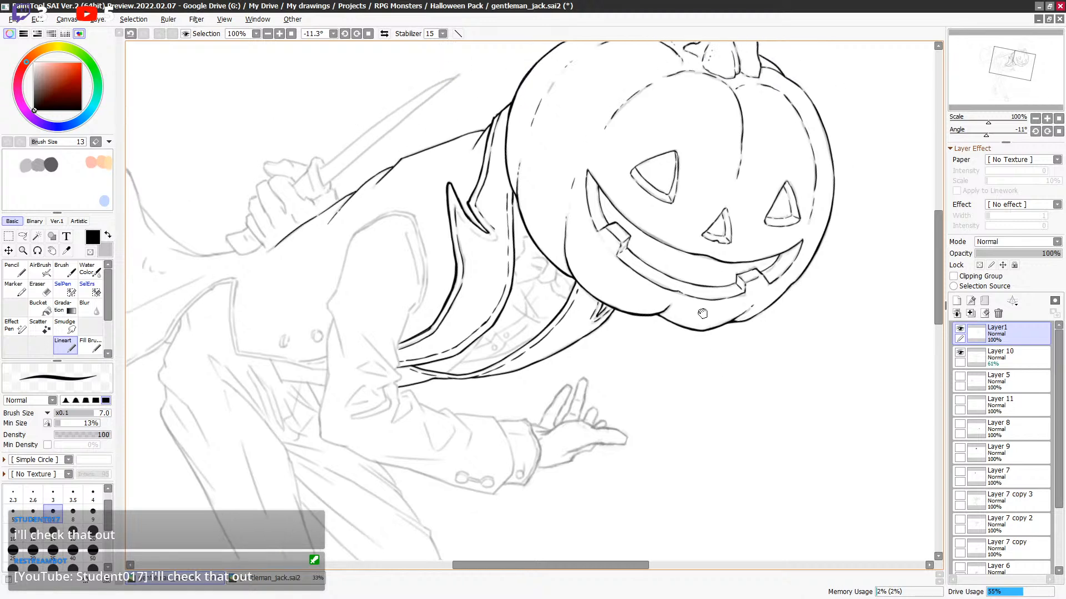
left_click_drag(565, 125, 564, 135)
mouse_move(577, 238)
left_mouse_down()
mouse_move(618, 159)
mouse_move(571, 193)
mouse_move(627, 82)
left_mouse_up()
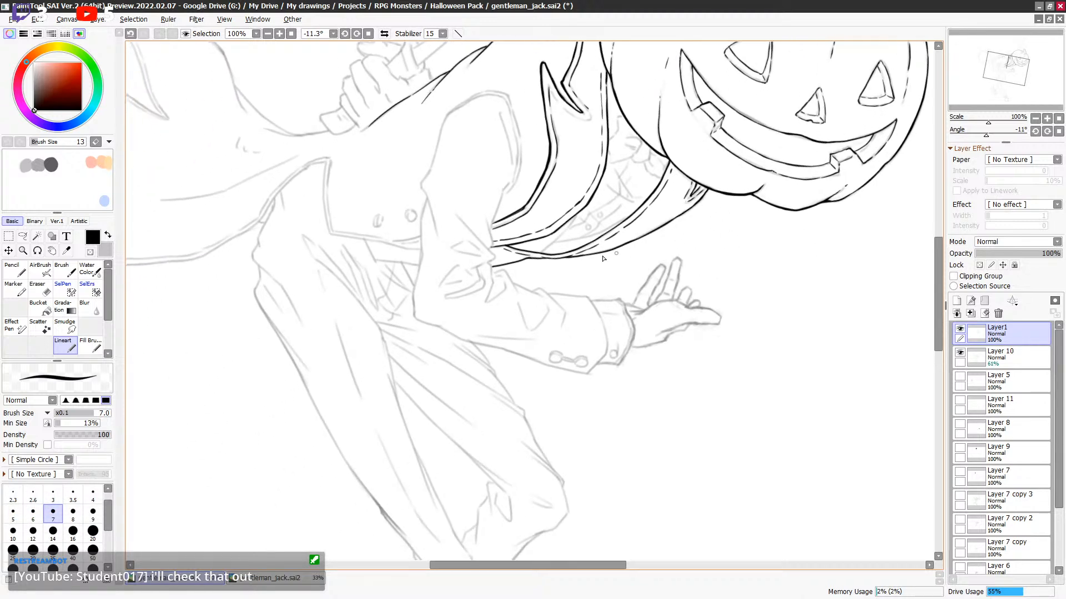
mouse_move(609, 295)
left_mouse_down()
mouse_move(647, 270)
mouse_move(630, 245)
left_mouse_up()
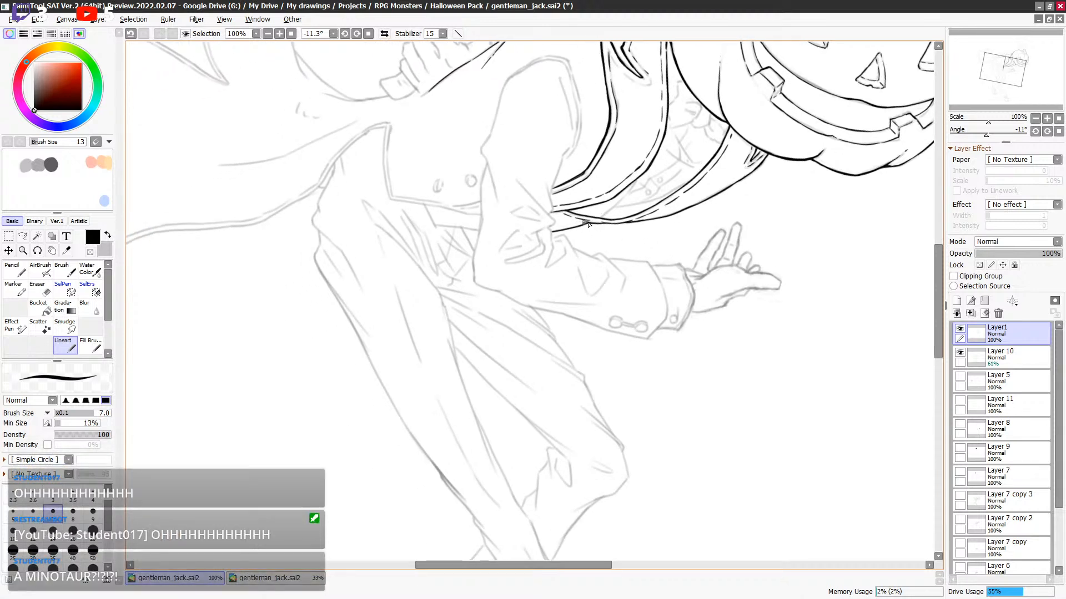
key("ctrl+z")
left_click_drag(553, 215, 593, 223)
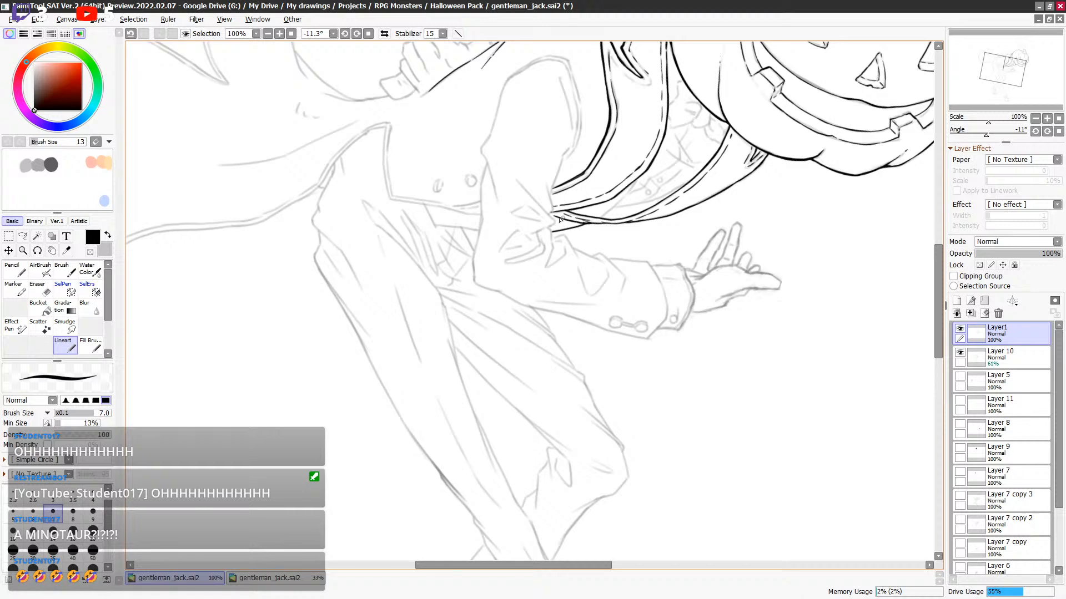
key("e")
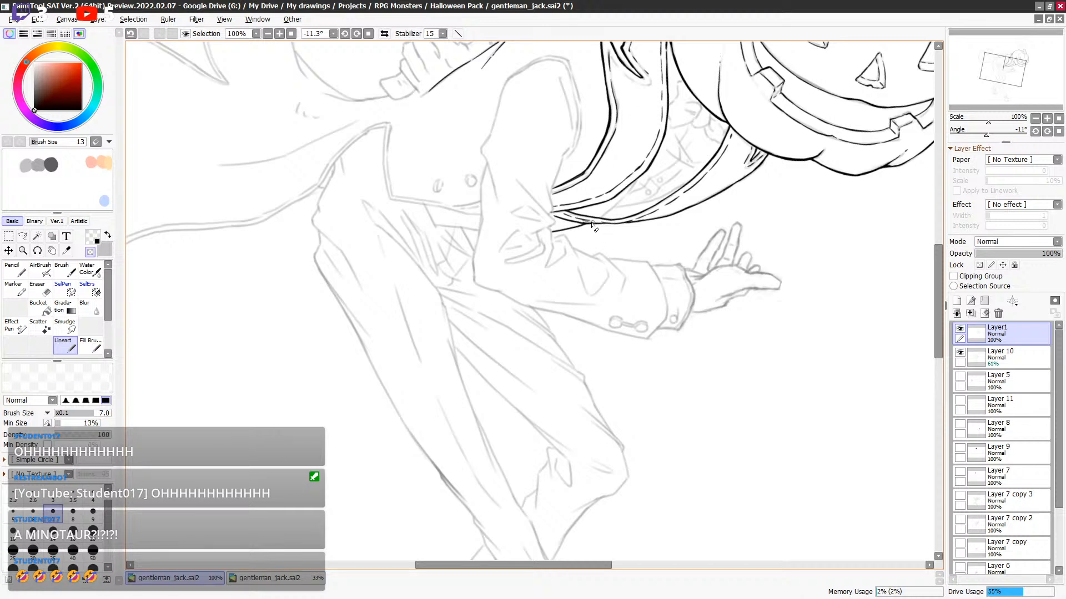
key("e")
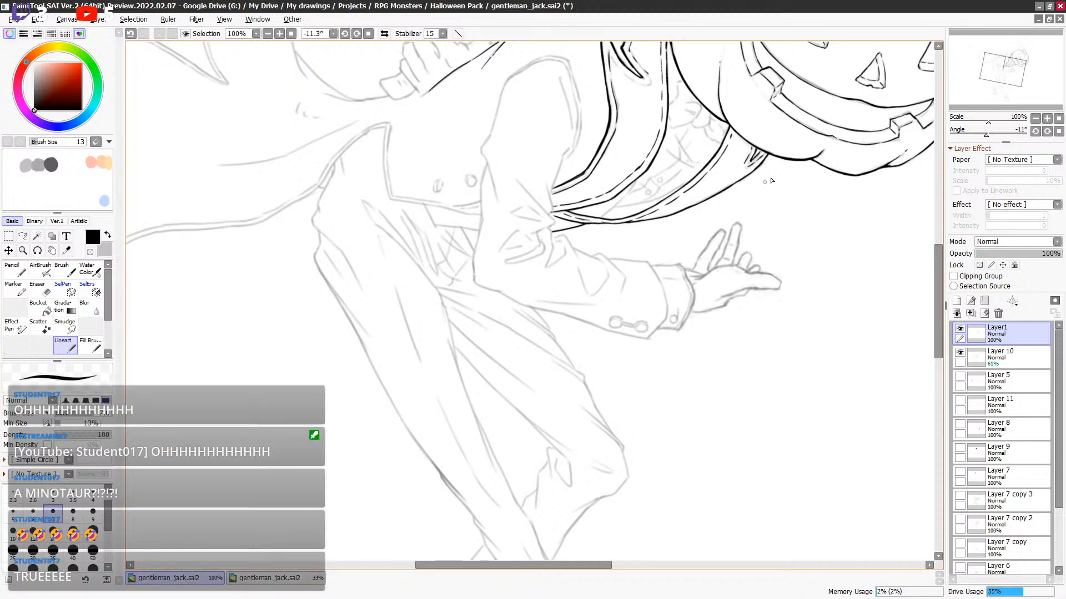
Refine the outer line of the jacket's far front edge up to the pumpkin's underside.
scroll(763, 186, "up", 2)
key("e")
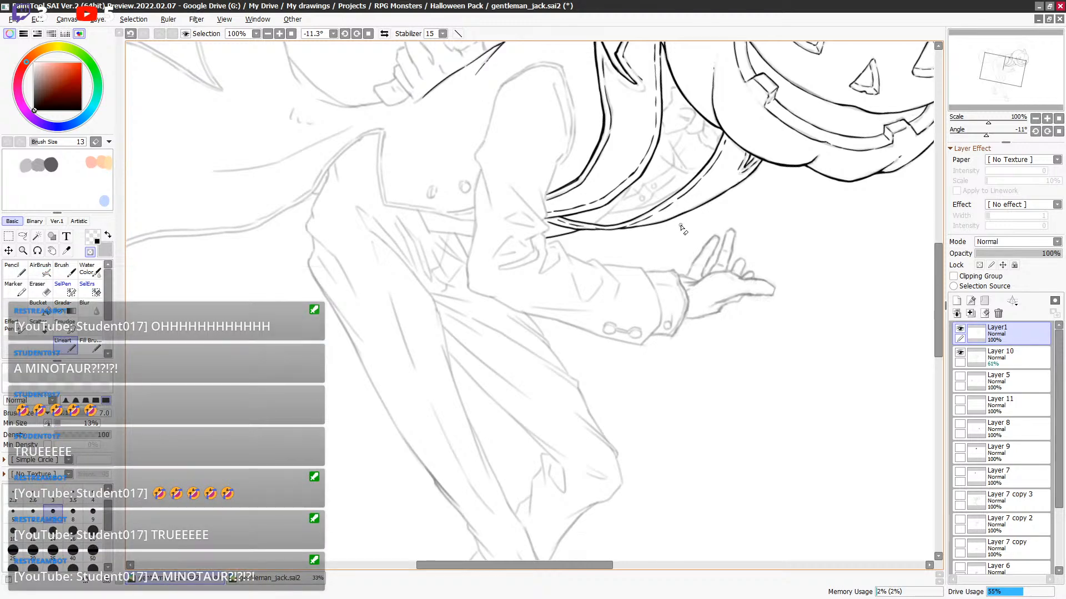
key("e")
key("ctrl+z")
left_click_drag(676, 219, 739, 182)
key("ctrl+z")
key("ctrl+z")
key("ctrl+z")
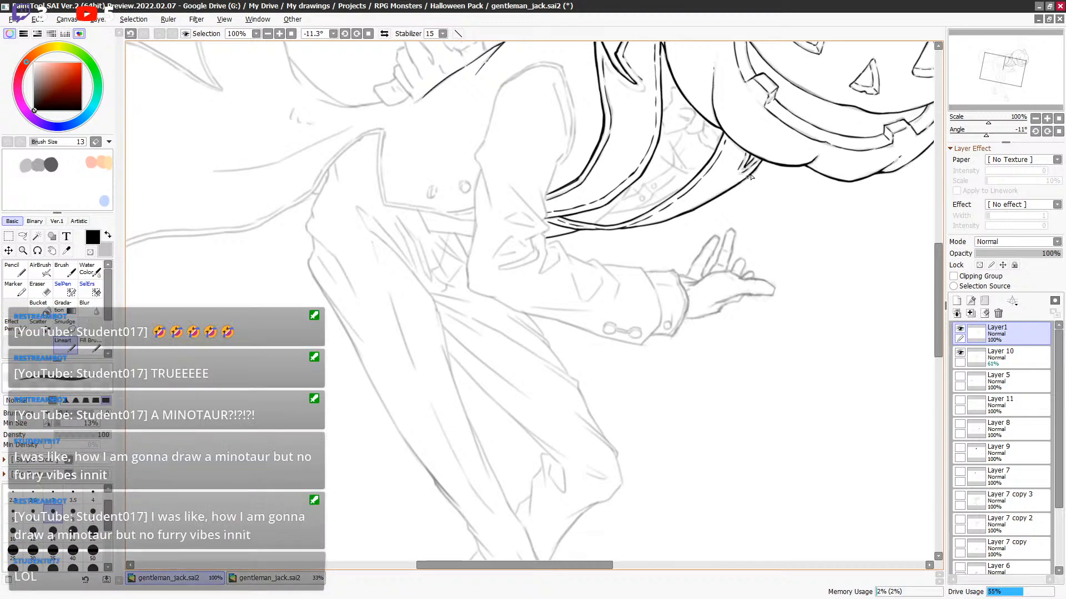
left_click_drag(724, 171, 700, 215)
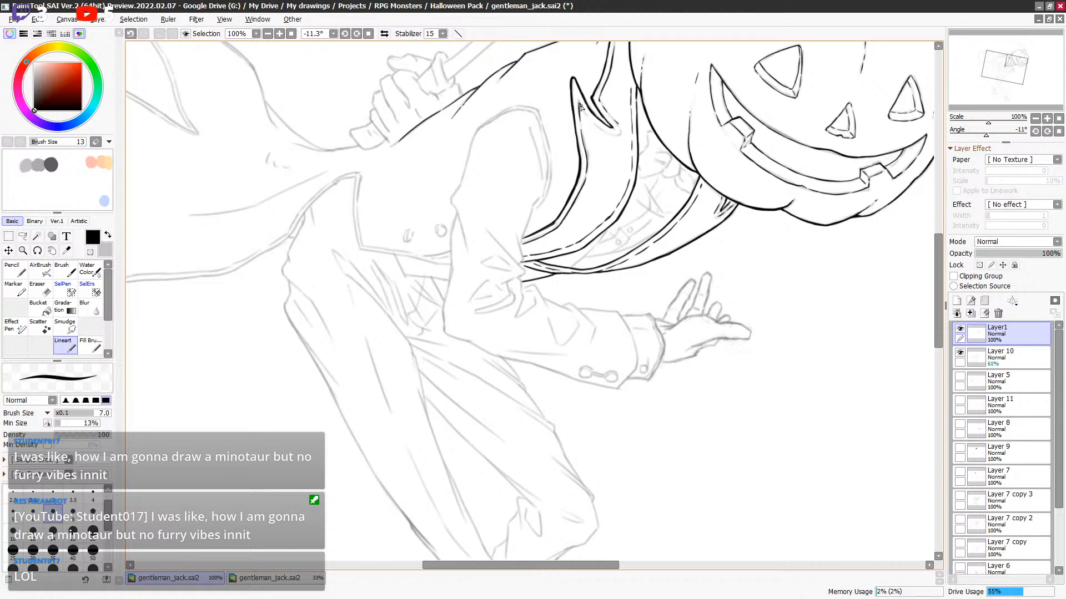
Refine the edge of the near lapel's pointed notch, alternating between transparent colour and black.
key("a")
key("a")
key("a")
key("a")
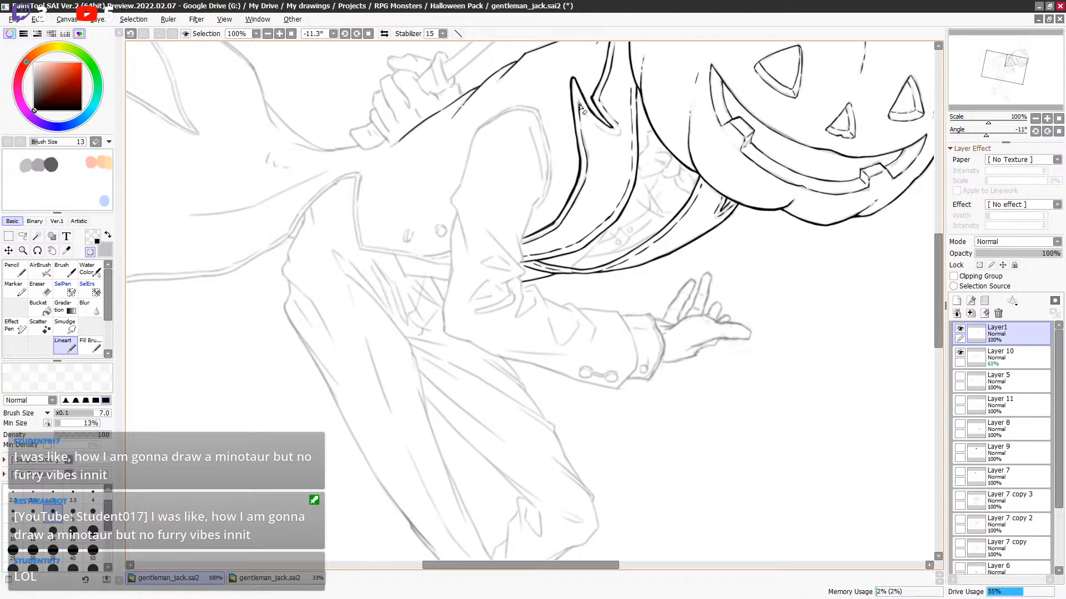
left_click_drag(589, 118, 616, 133)
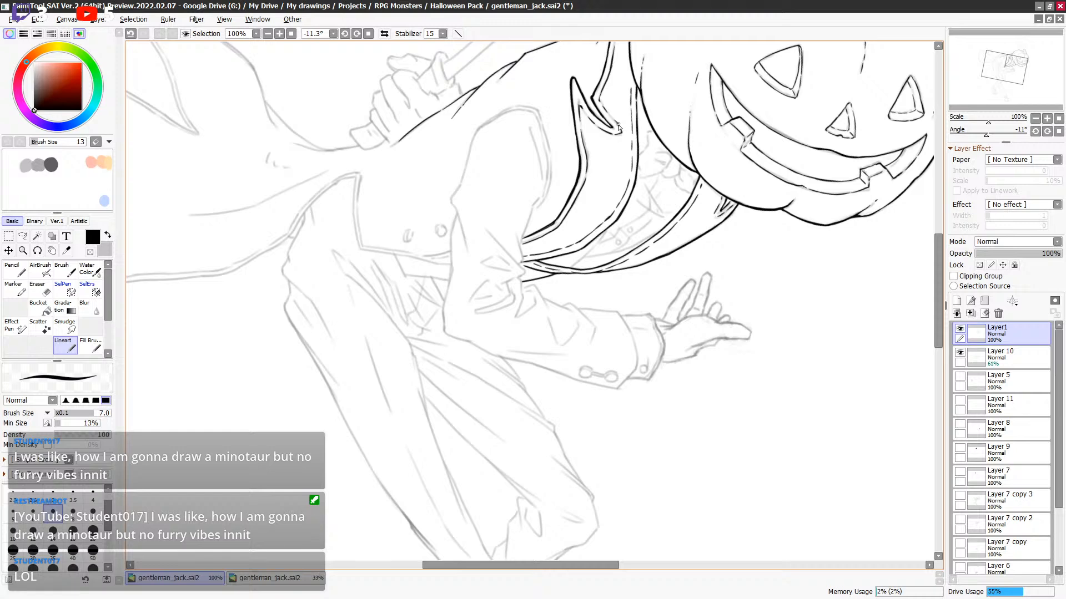
Undo the last stroke beside the pumpkin's stem and strengthen the outline along the stem's outer side.
scroll(768, 206, "up", 5)
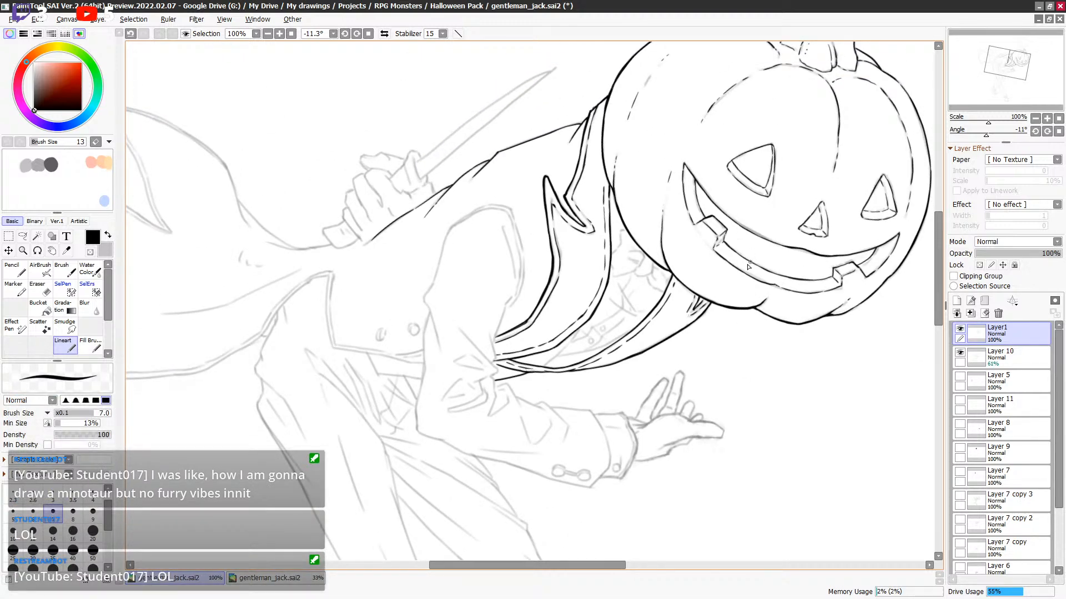
scroll(752, 264, "up", 1)
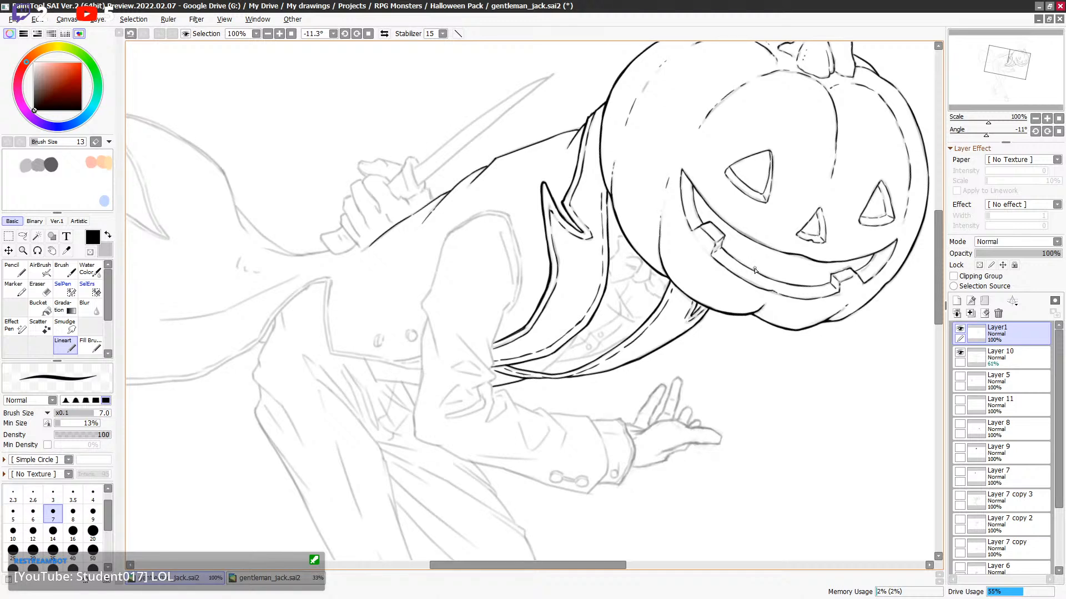
left_click_drag(765, 227, 615, 328)
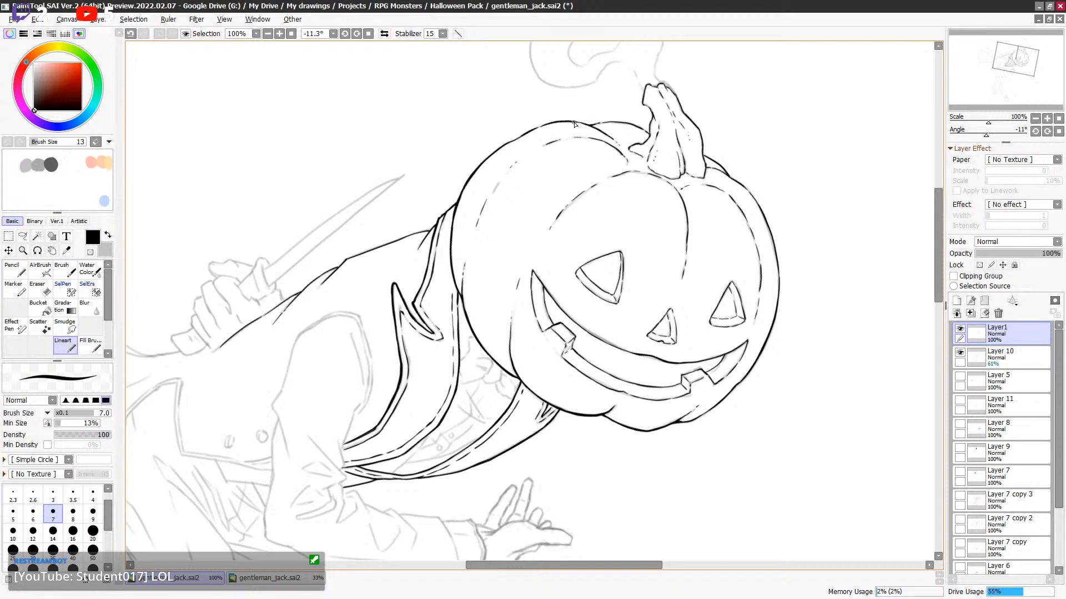
left_click_drag(769, 182, 690, 156)
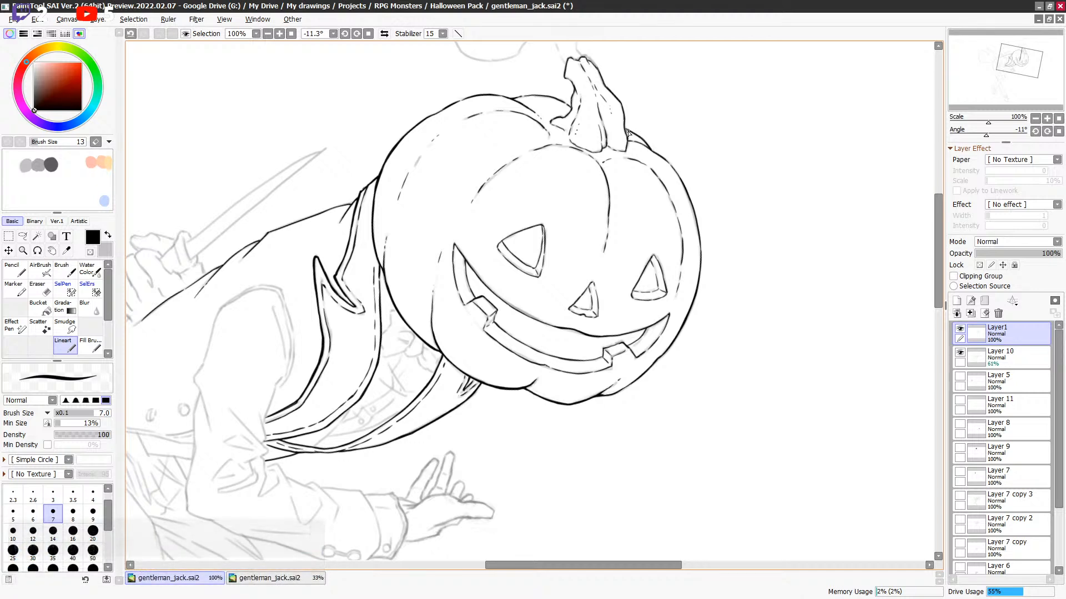
key("ctrl+z")
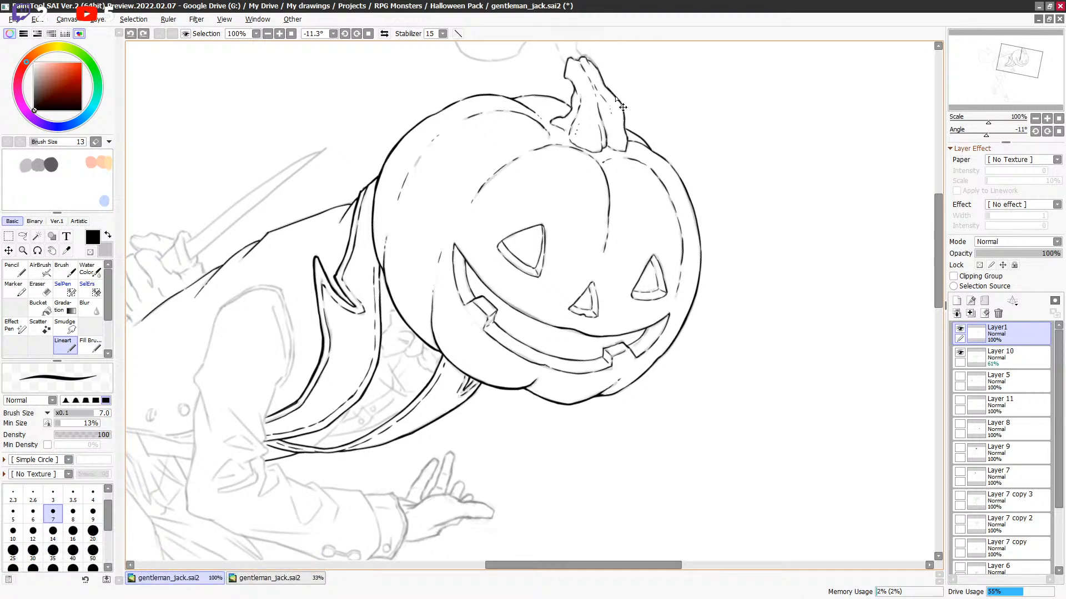
left_click_drag(613, 94, 621, 101)
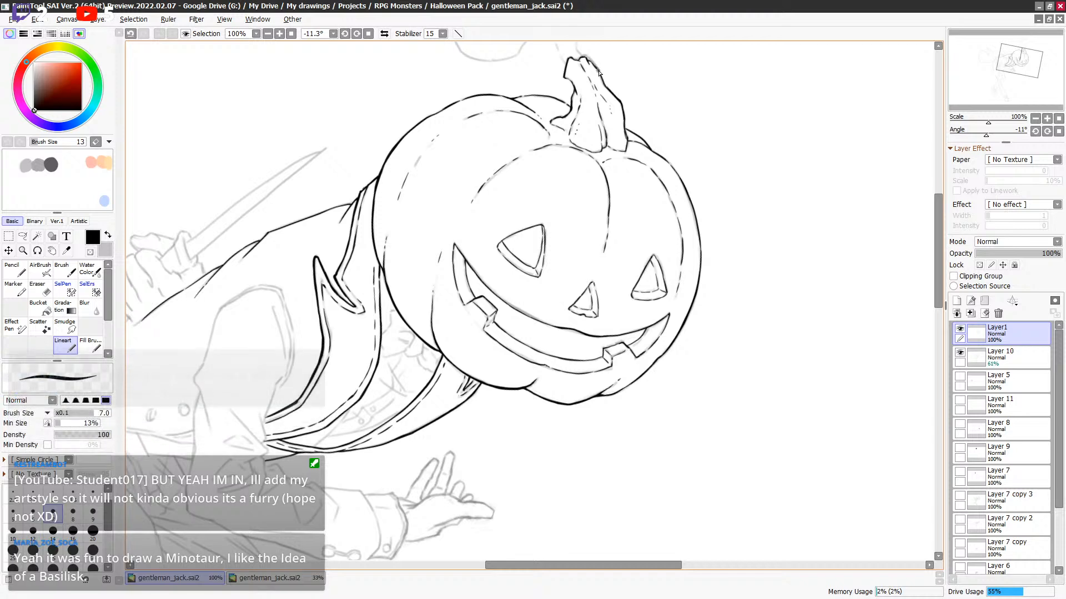
Undo the last stroke and thicken the outline of the pumpkin's smaller triangular eye on the far side.
scroll(606, 83, "down", 1)
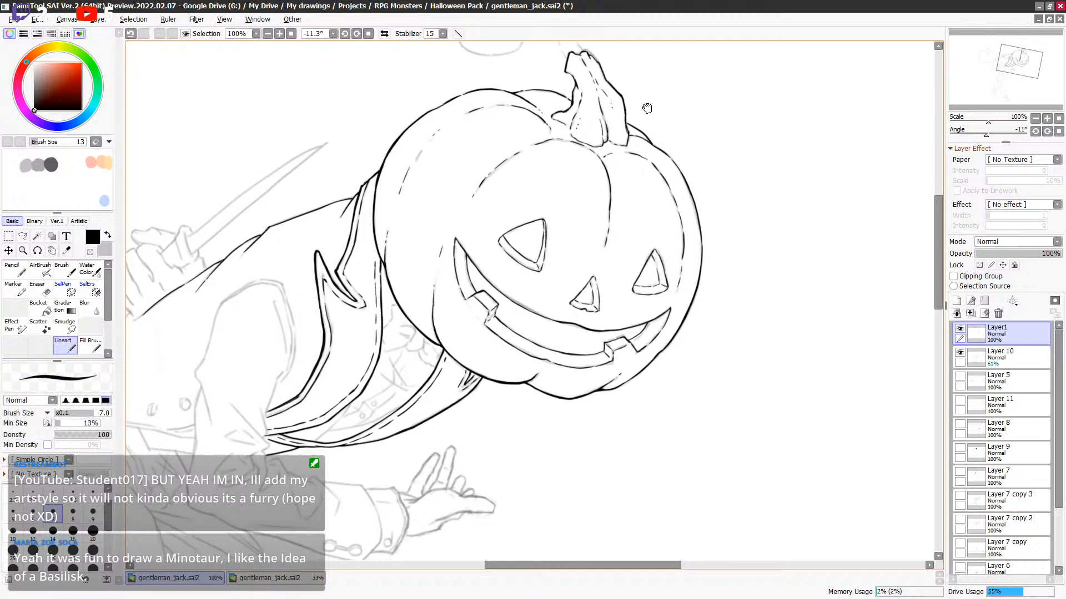
scroll(578, 140, "down", 5)
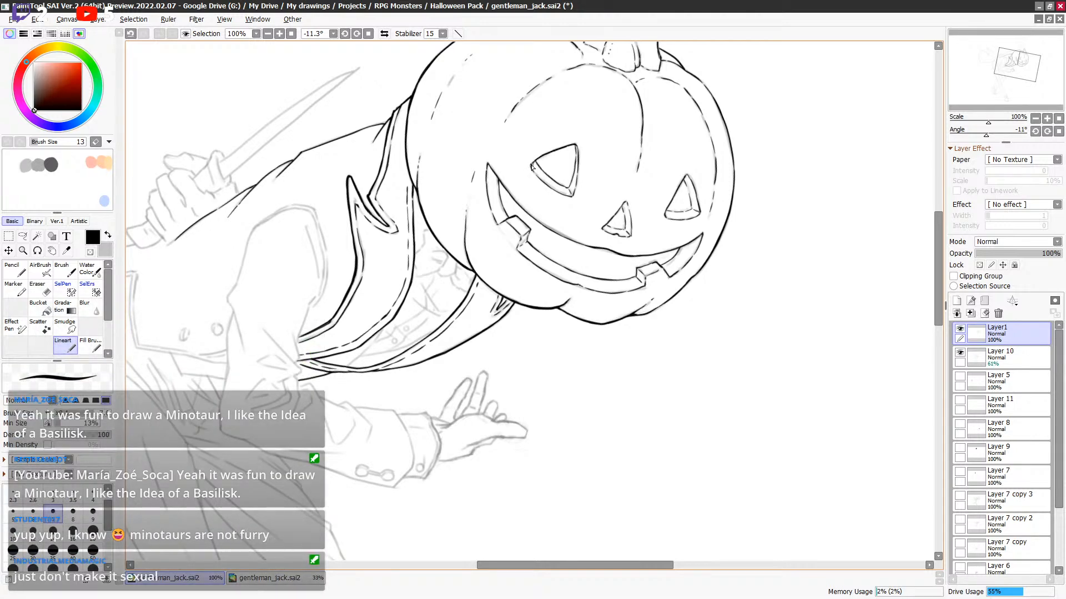
key("ctrl+z")
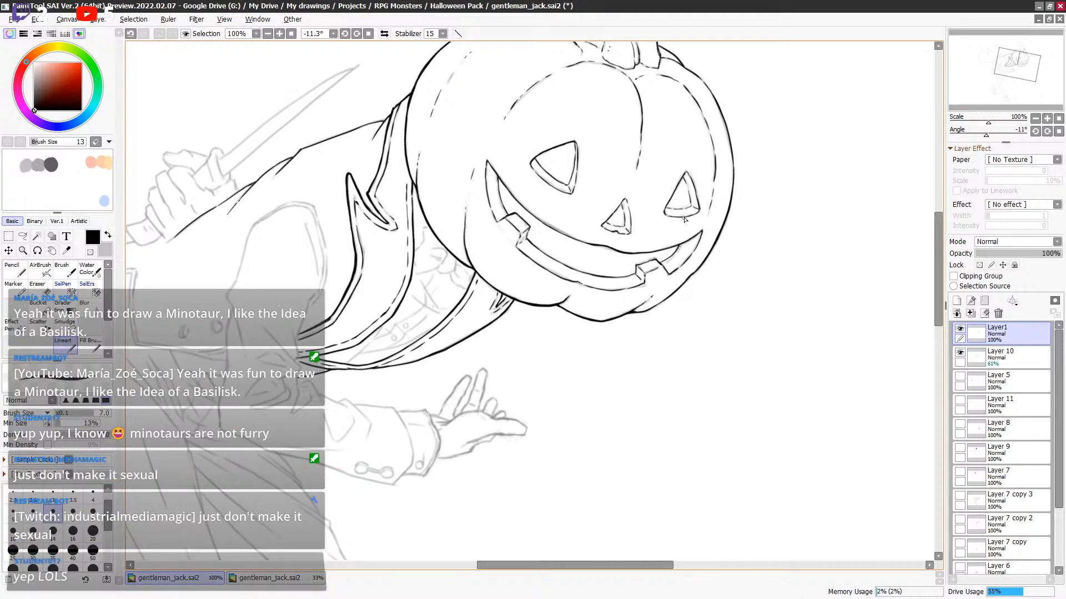
left_click_drag(666, 208, 674, 194)
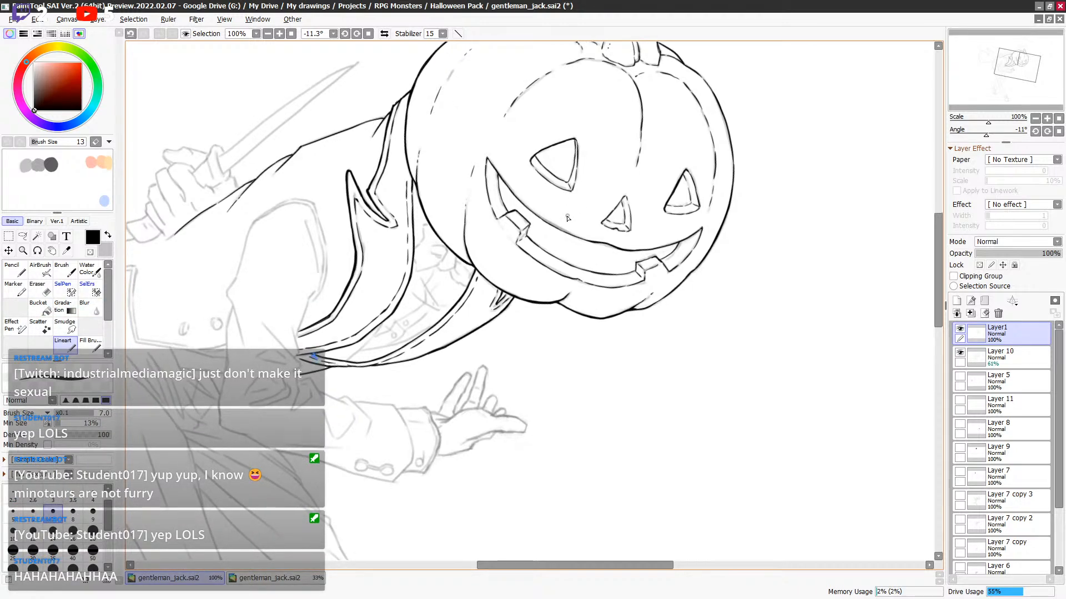
scroll(569, 216, "down", 1)
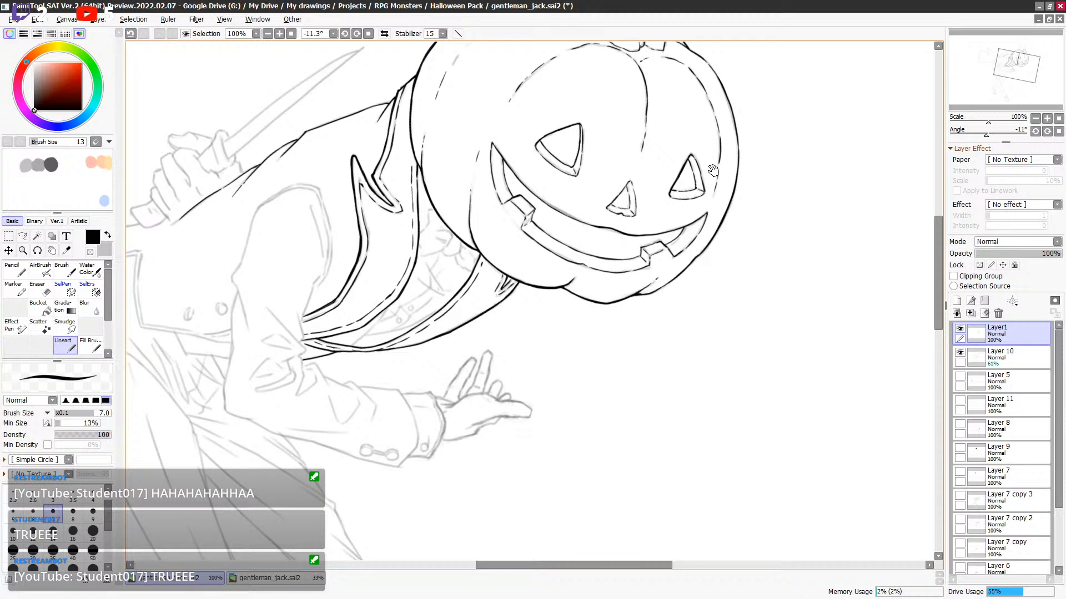
Thicken the edges of the pumpkin's triangular nose and the upper edge of its grinning mouth.
key("c")
key("c")
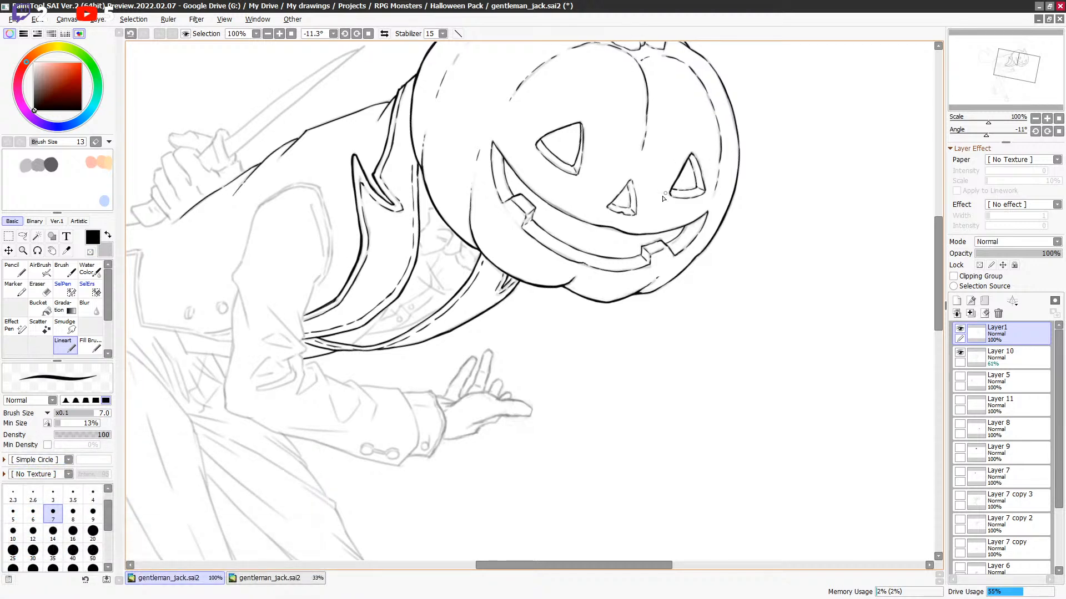
key("c")
key("c")
left_click_drag(611, 206, 630, 183)
left_click_drag(618, 208, 628, 210)
left_click_drag(642, 216, 647, 205)
left_click_drag(687, 234, 663, 260)
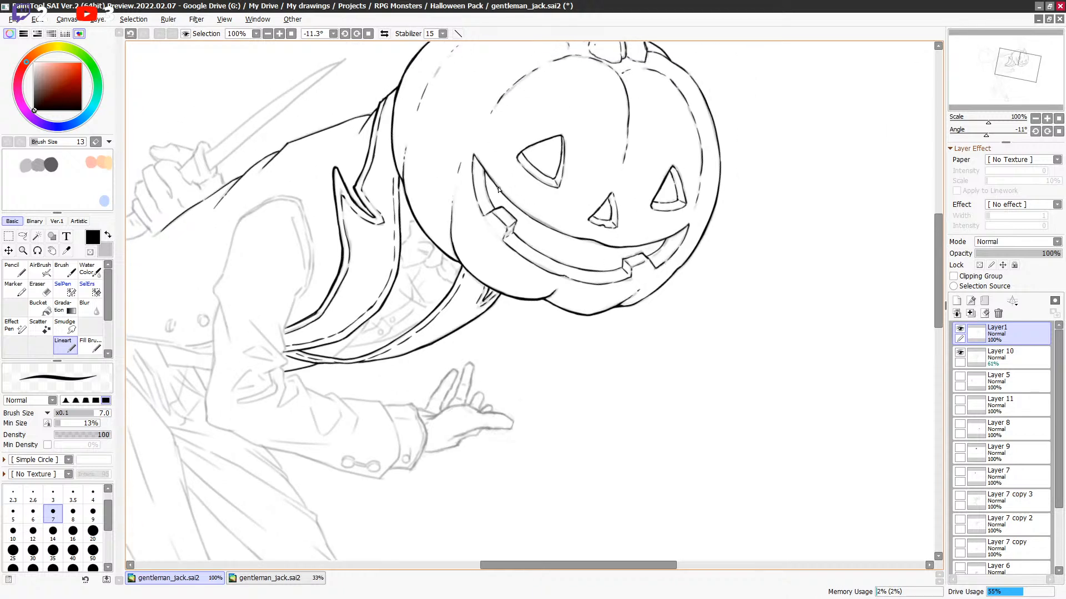
left_click_drag(504, 195, 552, 232)
Examine the pumpkin head's line weights up close and in the 33% view of the drawing.
scroll(677, 228, "down", 1)
mouse_move(666, 228)
left_mouse_down()
mouse_move(686, 217)
mouse_move(626, 369)
left_mouse_up()
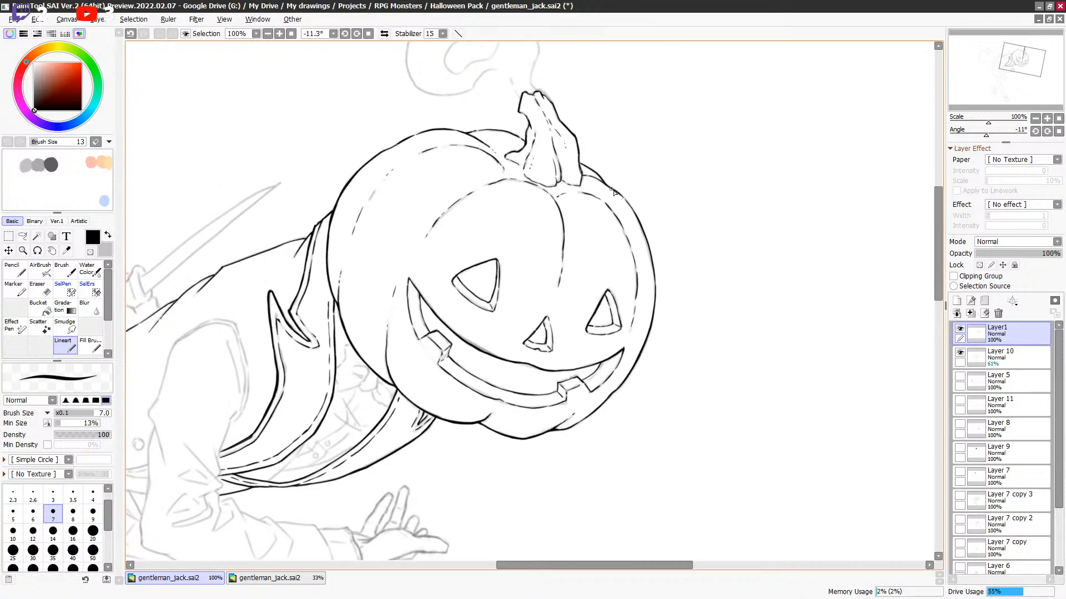
left_click_drag(628, 251, 642, 246)
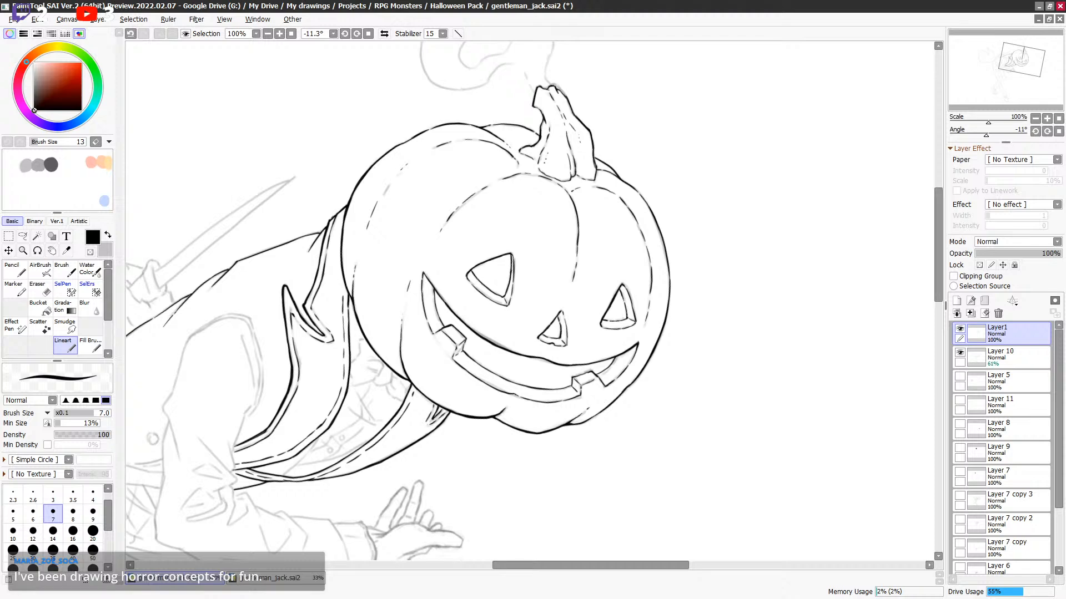
left_click(270, 578)
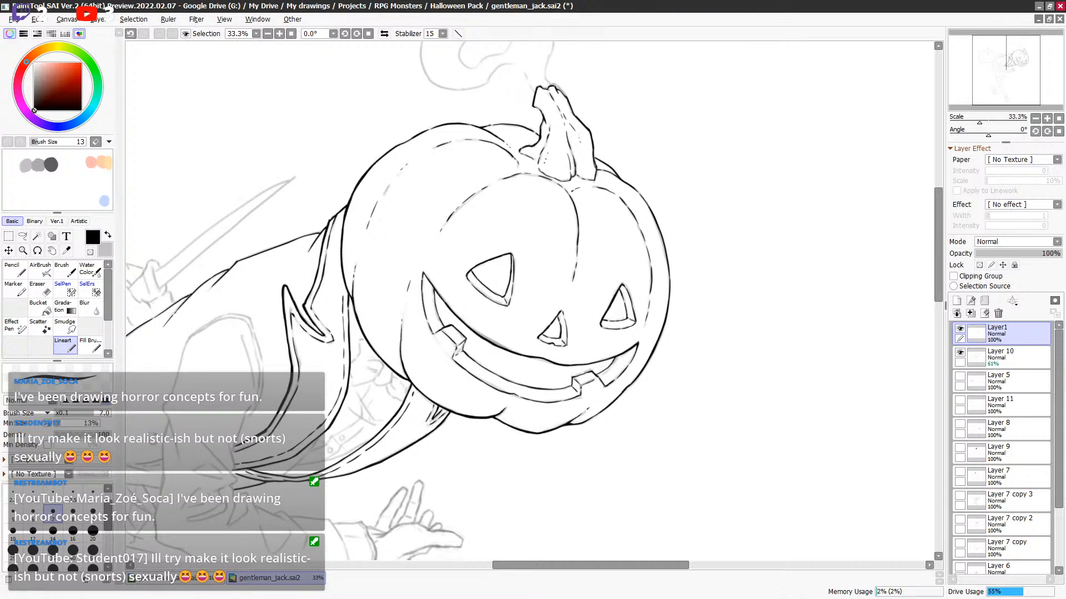
left_click(626, 135)
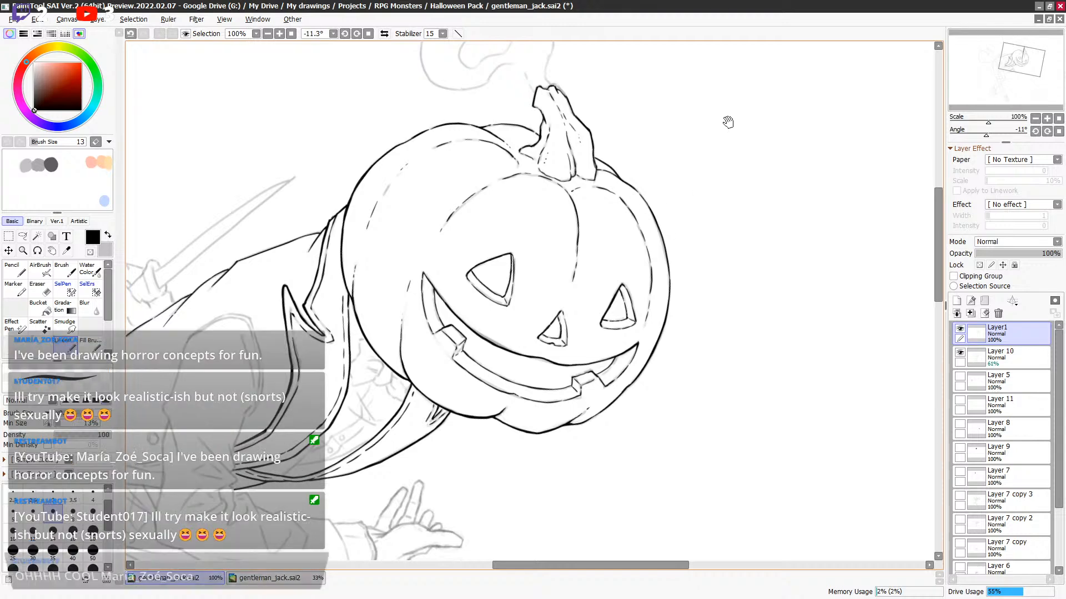
left_click_drag(659, 199, 680, 147)
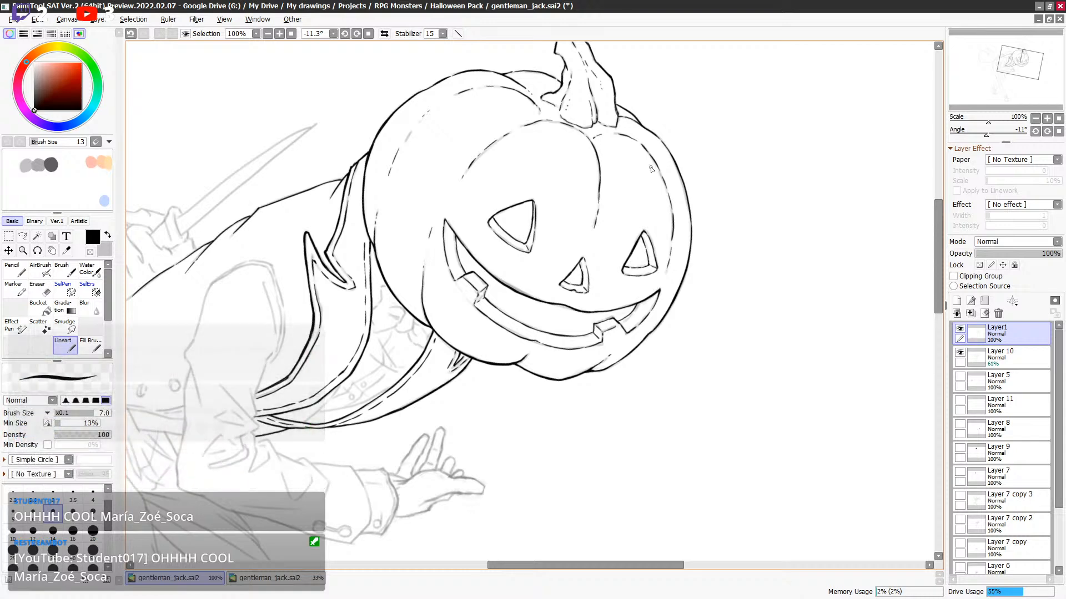
Ink the back outline of the near sleeve's upper arm and the curve over the shoulder.
mouse_move(656, 163)
left_mouse_down()
mouse_move(657, 171)
mouse_move(802, 190)
left_mouse_up()
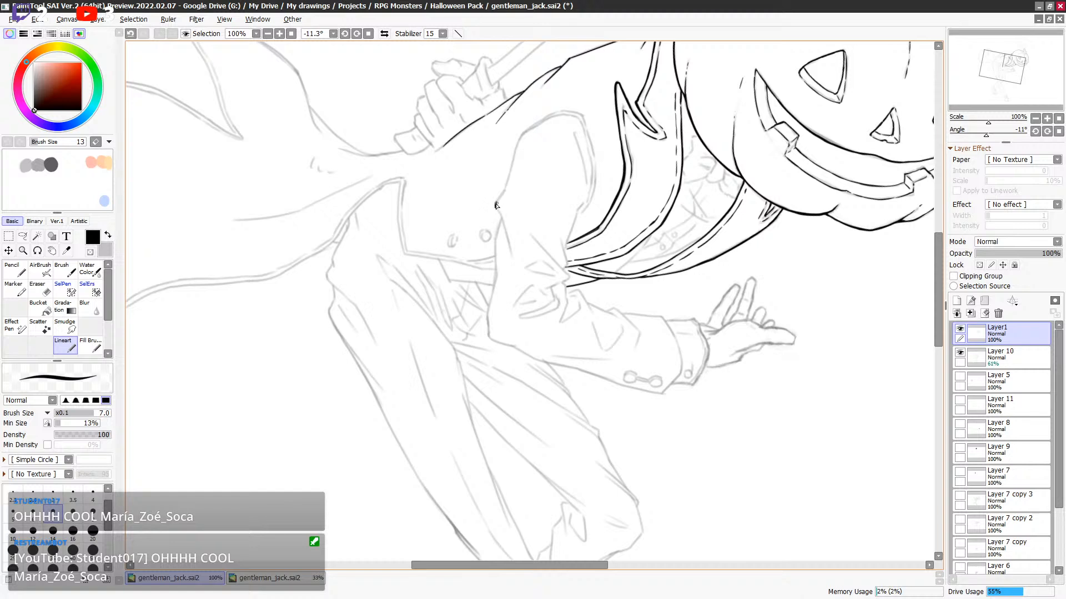
left_click_drag(495, 205, 512, 251)
key("x")
mouse_move(509, 176)
left_mouse_down()
mouse_move(529, 128)
mouse_move(546, 118)
left_mouse_up()
key("ctrl+z")
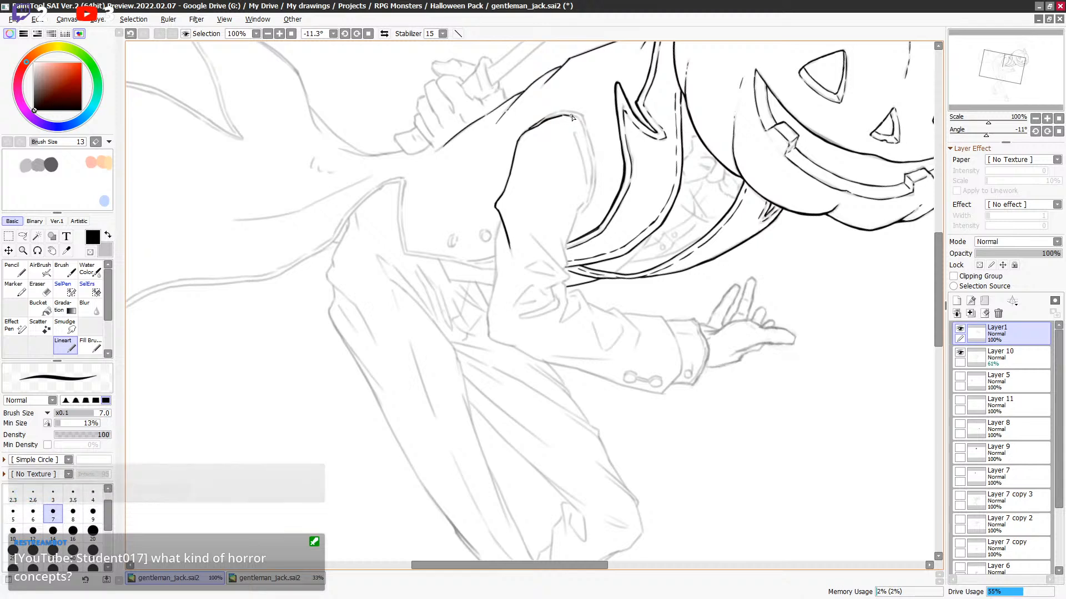
key("ctrl+z")
key("ctrl+z")
Ink the near shoulder's armhole seam around its top corner and down the chest side, retrying strokes as needed.
left_click_drag(568, 116, 578, 120)
key("ctrl+z")
key("ctrl+z")
key("ctrl+z")
key("ctrl+z")
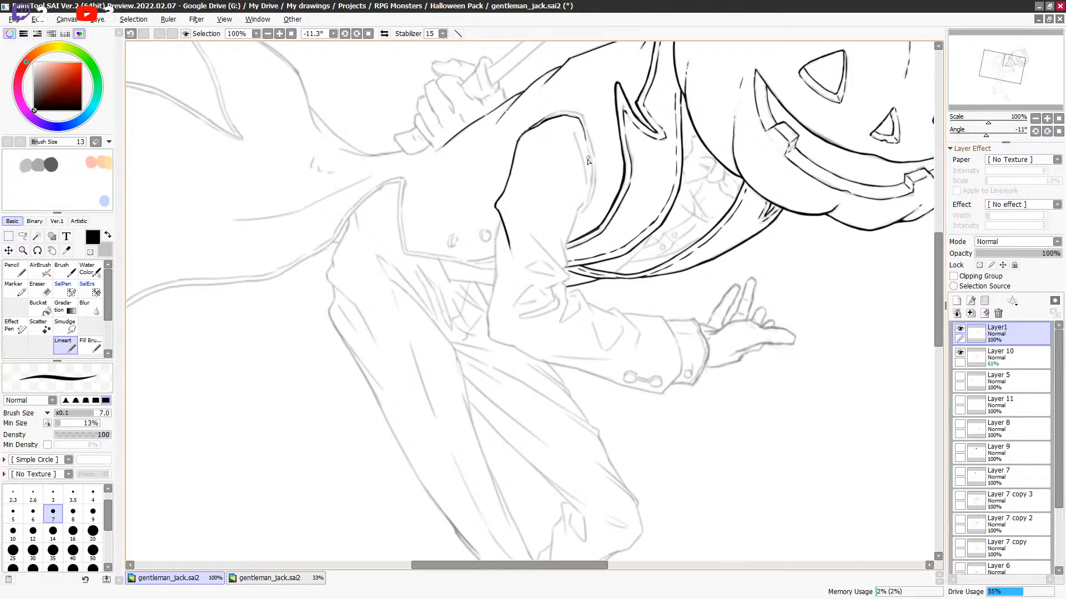
mouse_move(588, 202)
left_mouse_down()
mouse_move(591, 158)
mouse_move(582, 215)
mouse_move(596, 178)
mouse_move(594, 188)
left_mouse_up()
key("ctrl+z")
key("ctrl+z")
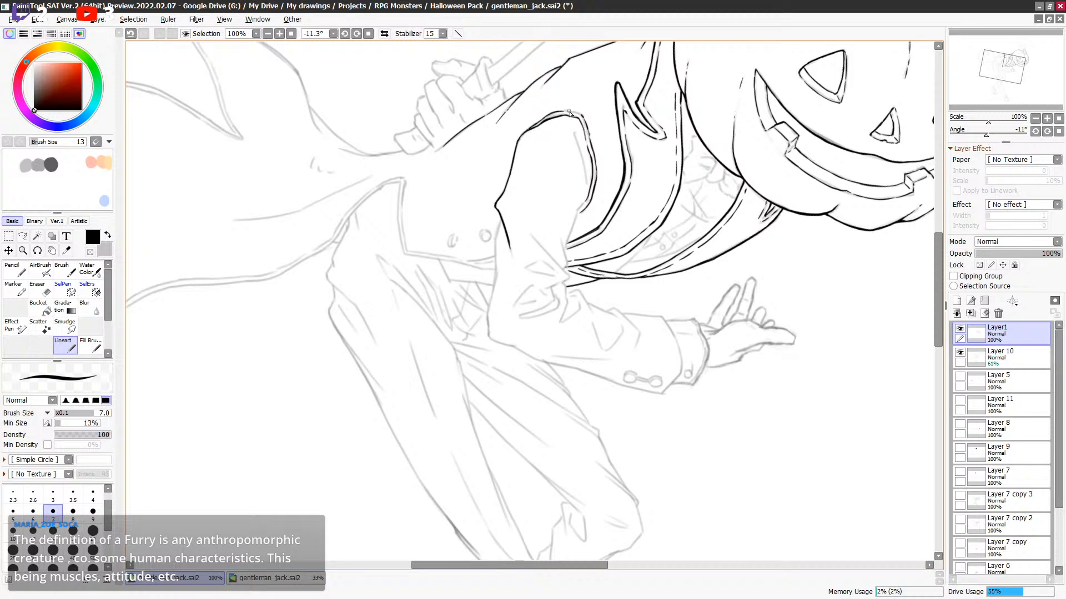
Add a parallel line inside the armhole seam and clean up the seam with transparent colour.
mouse_move(562, 113)
left_mouse_down()
mouse_move(597, 157)
mouse_move(574, 134)
mouse_move(587, 185)
left_mouse_up()
key("ctrl+z")
key("e")
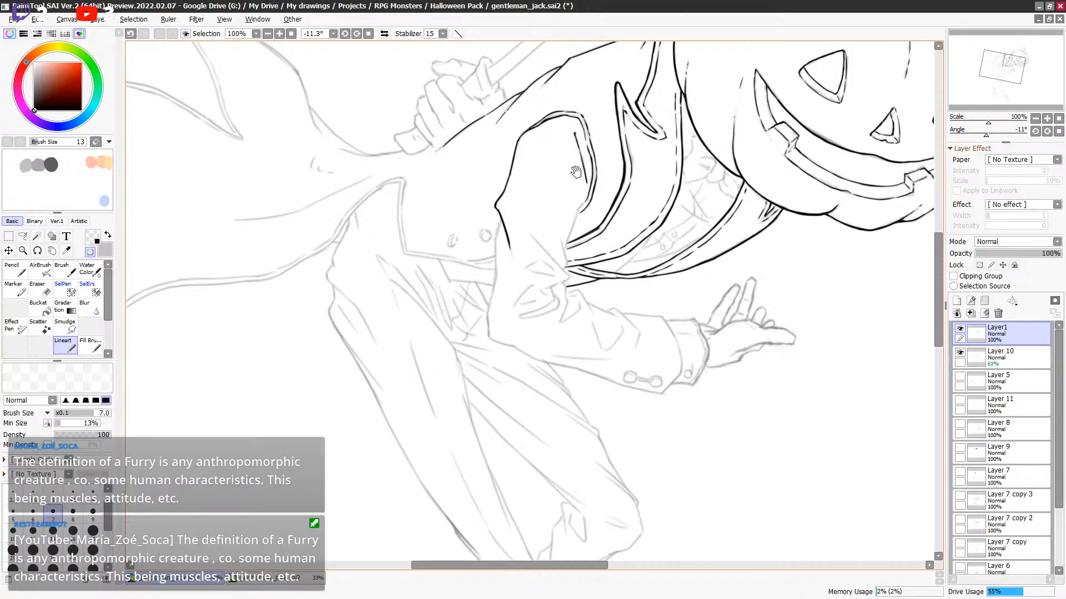
mouse_move(591, 201)
left_mouse_down()
mouse_move(614, 220)
mouse_move(630, 217)
left_mouse_up()
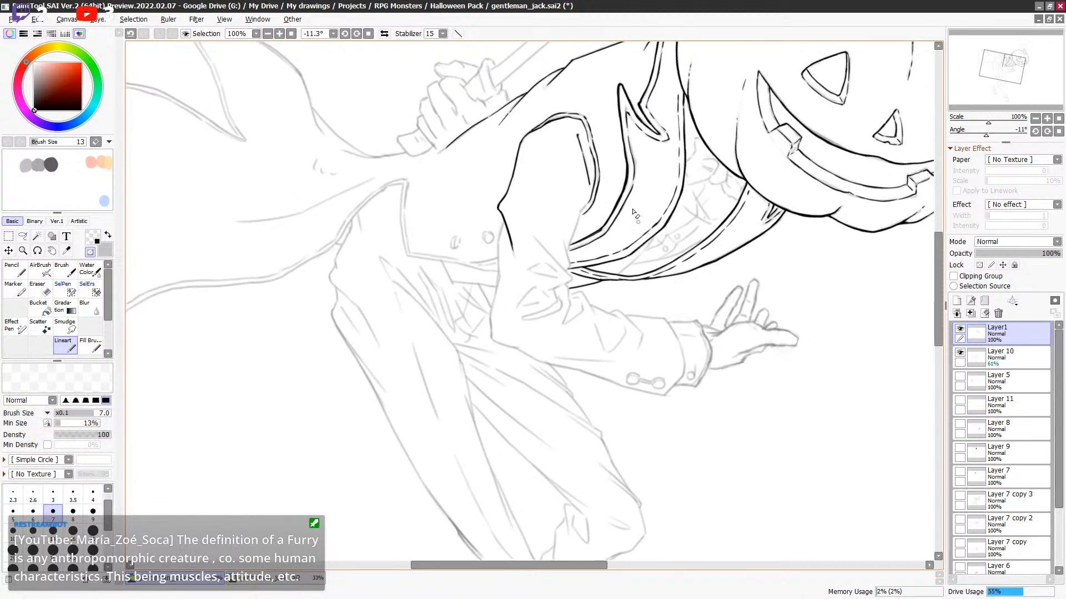
key("e")
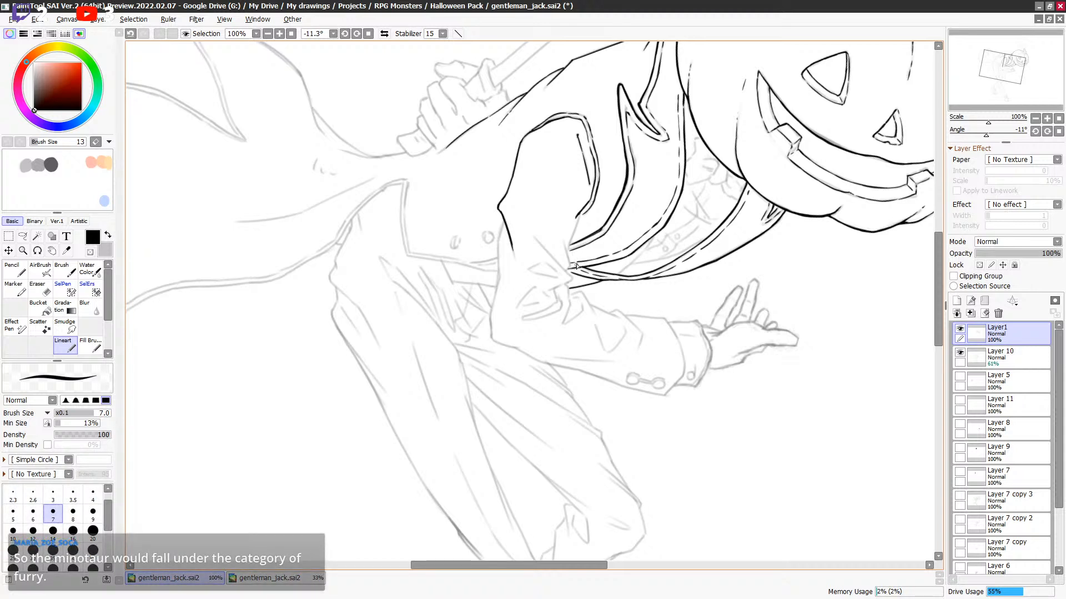
Ink the near sleeve's inner edge from the bottom of the armhole seam down to the jacket's front edge.
scroll(588, 233, "down", 2)
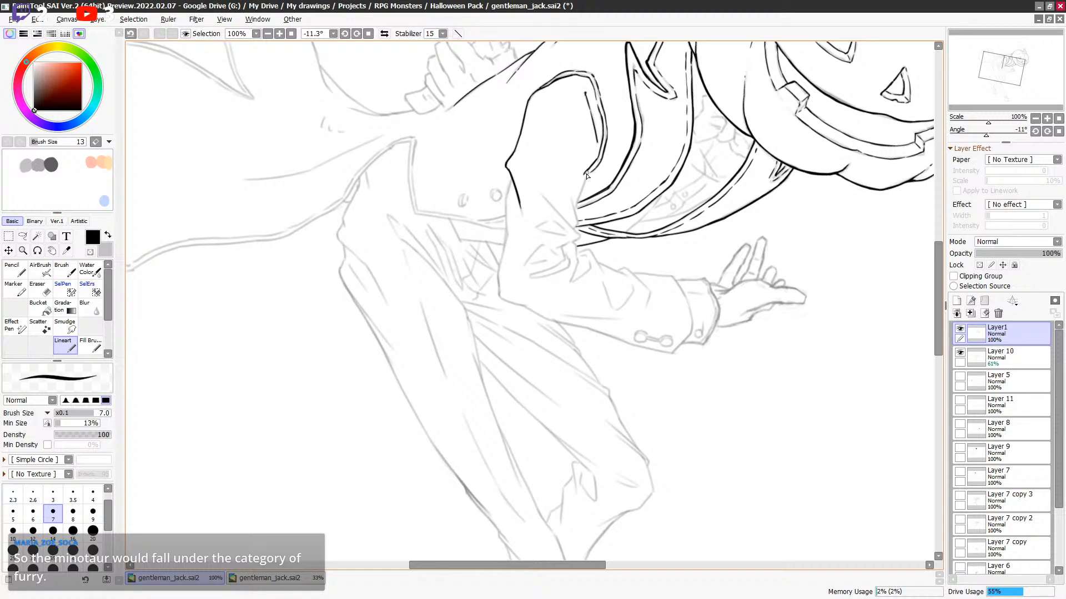
left_click_drag(589, 172, 575, 211)
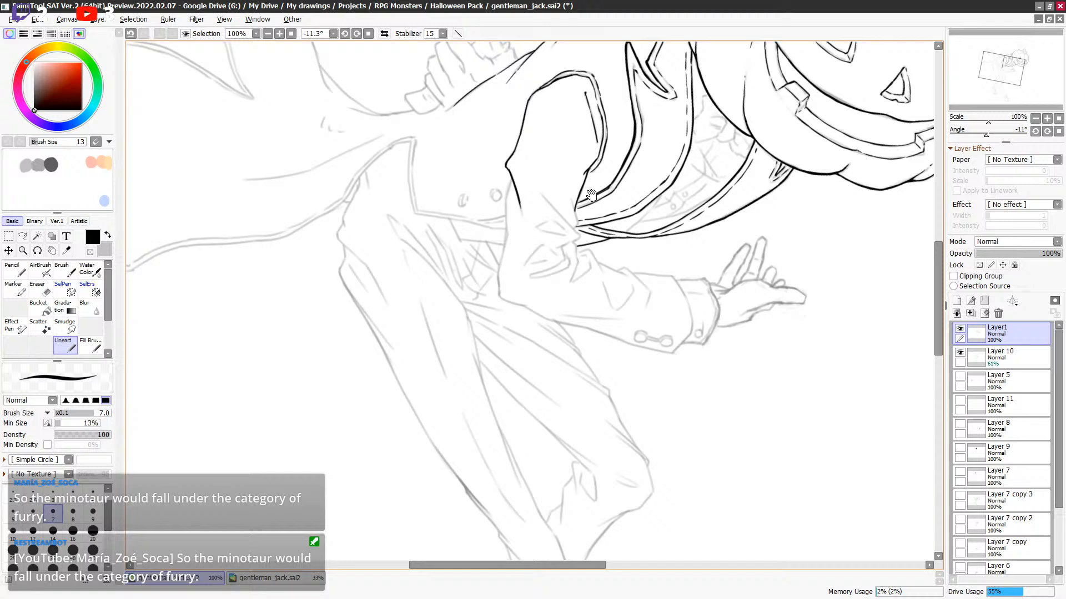
scroll(592, 159, "down", 2)
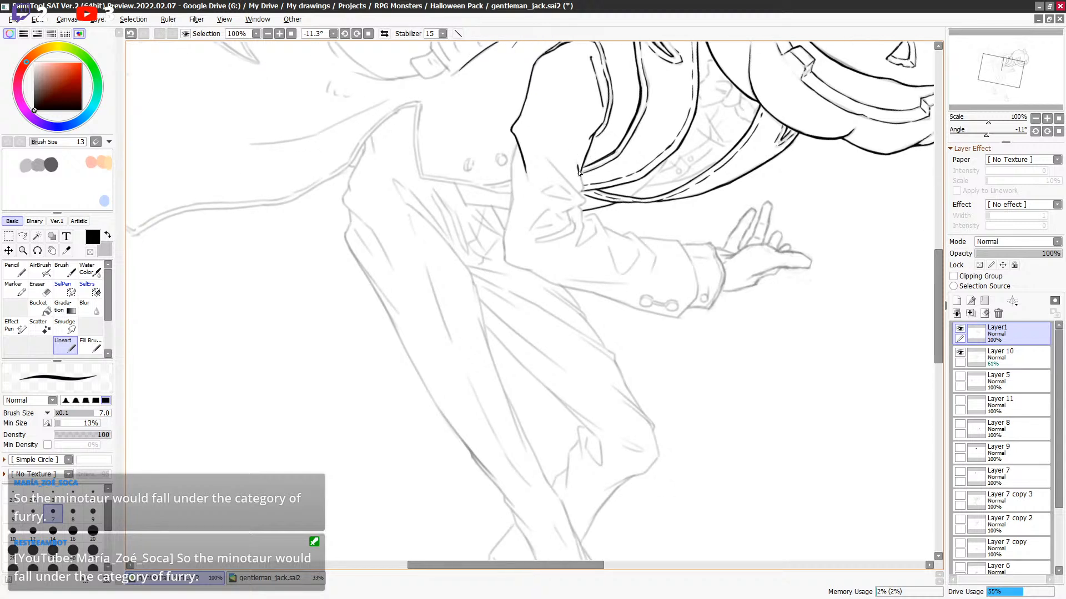
left_click_drag(579, 177, 583, 195)
scroll(577, 167, "down", 1)
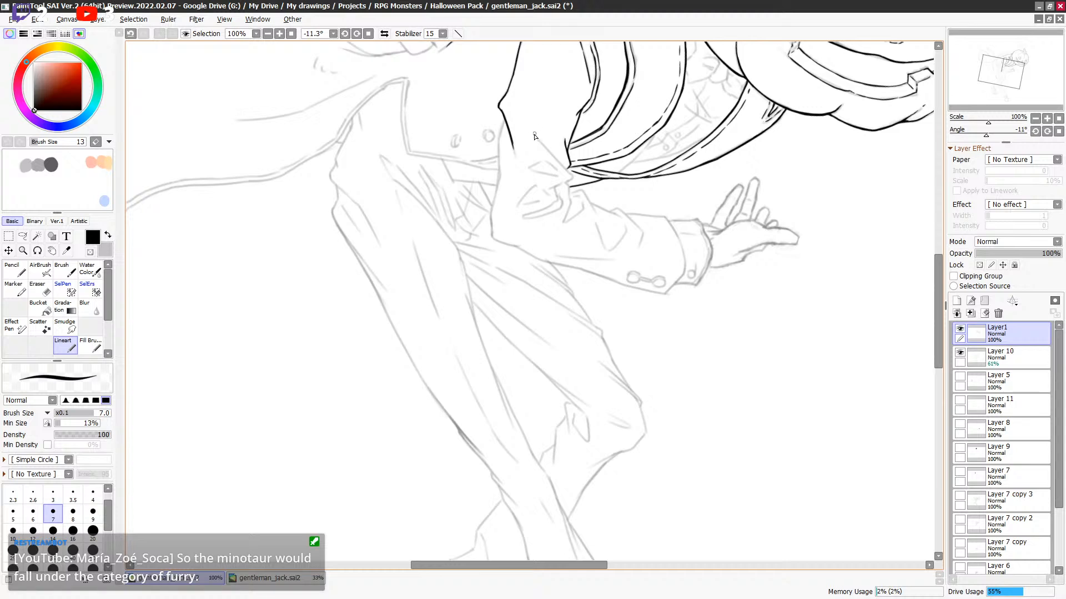
Ink a diagonal fold at the near sleeve's inner elbow and the sleeve's back edge down toward the elbow.
left_click_drag(540, 142, 567, 182)
left_click_drag(504, 119, 492, 211)
key("ctrl+z")
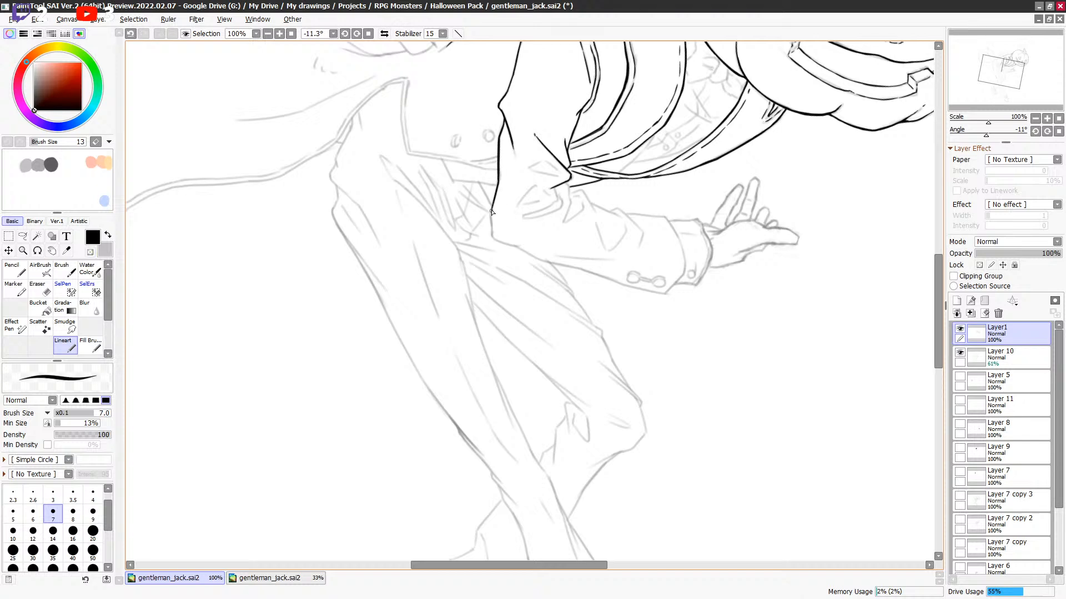
Ink the outer corner of the near sleeve's elbow, continuing the outline into the forearm's underside.
left_click_drag(570, 197, 487, 292)
left_click_drag(726, 192, 724, 178)
left_click_drag(681, 269, 678, 257)
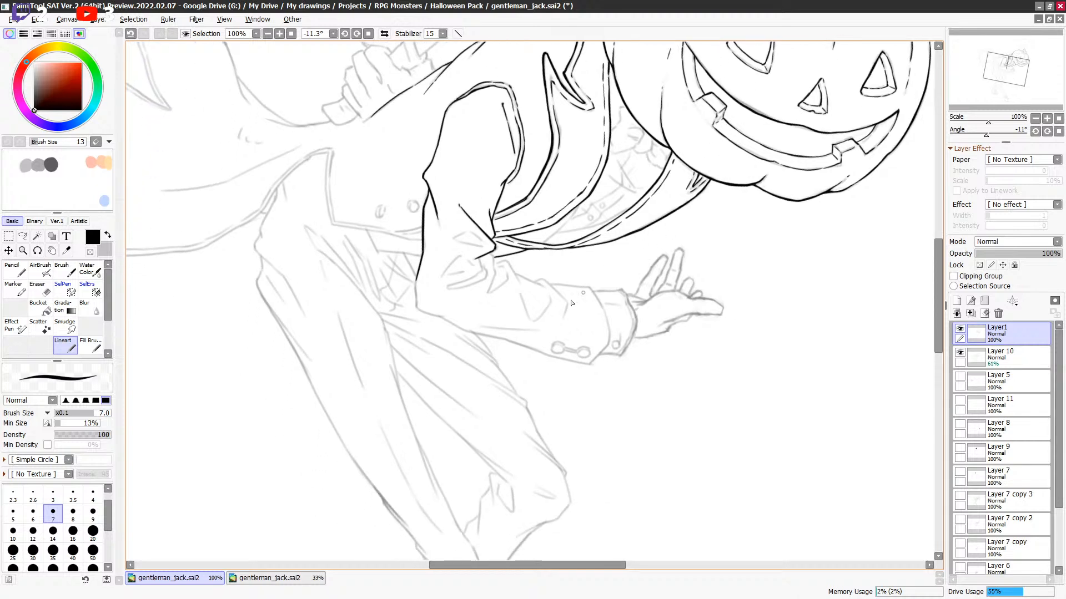
left_click_drag(588, 242, 581, 259)
left_click_drag(563, 312, 562, 301)
mouse_move(740, 184)
left_mouse_down()
mouse_move(735, 194)
mouse_move(747, 155)
left_mouse_up()
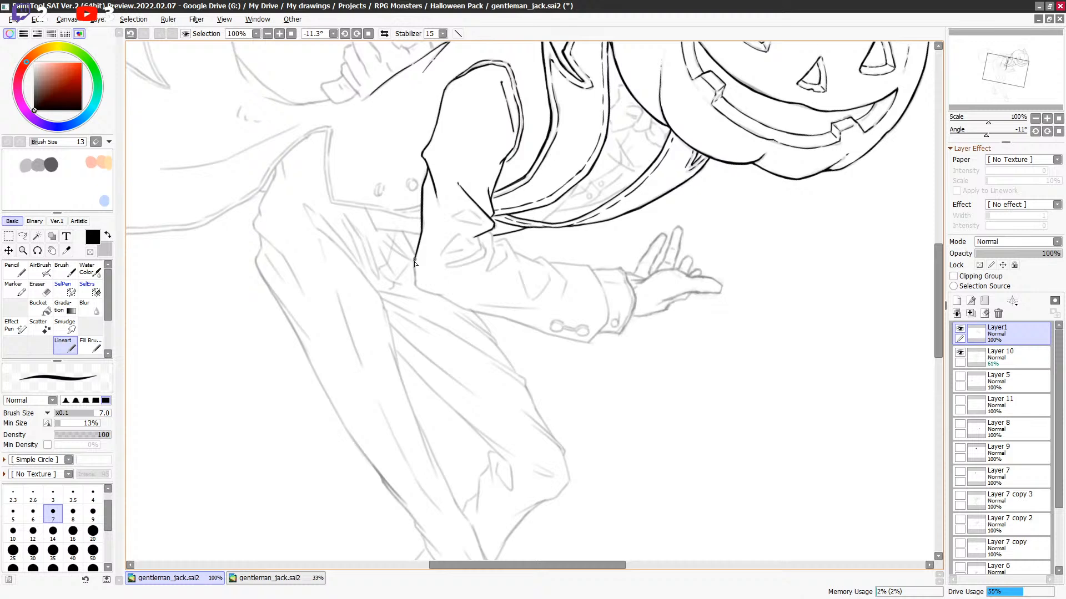
mouse_move(414, 273)
left_mouse_down()
mouse_move(439, 268)
mouse_move(379, 164)
mouse_move(367, 157)
mouse_move(347, 172)
mouse_move(379, 187)
left_mouse_up()
Ink the upper creases at the near sleeve's inner elbow, a small rounded fold with an arched fold below it.
left_click_drag(485, 216, 473, 218)
mouse_move(448, 169)
left_mouse_down()
mouse_move(450, 186)
mouse_move(404, 177)
mouse_move(400, 205)
mouse_move(419, 223)
left_mouse_up()
mouse_move(373, 175)
left_mouse_down()
mouse_move(390, 159)
mouse_move(399, 165)
mouse_move(387, 143)
mouse_move(398, 135)
left_mouse_up()
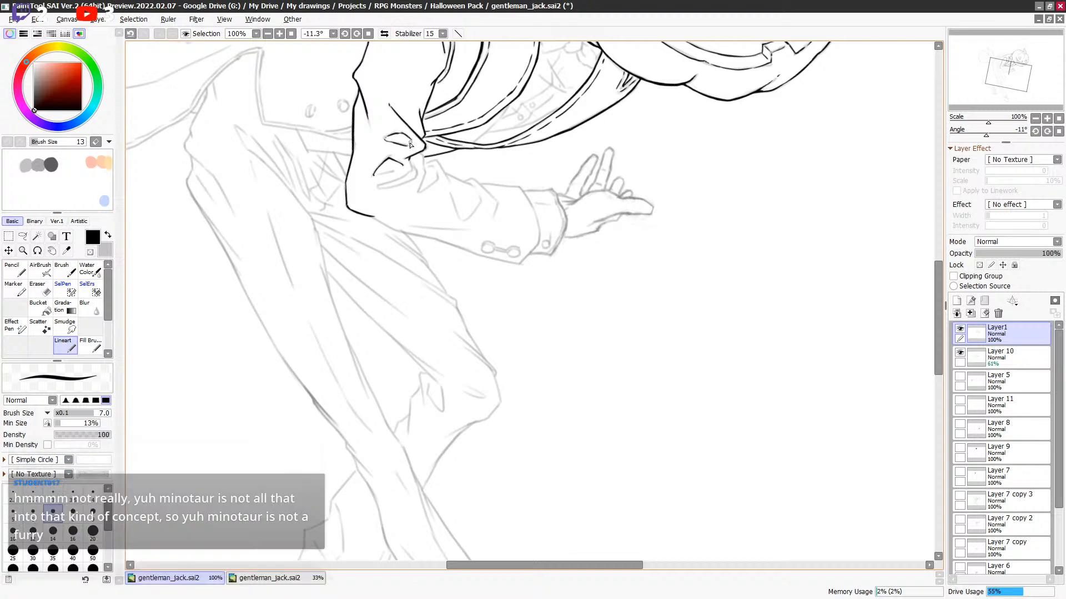
key("ctrl+z")
key("ctrl+y")
key("ctrl+z")
key("ctrl+y")
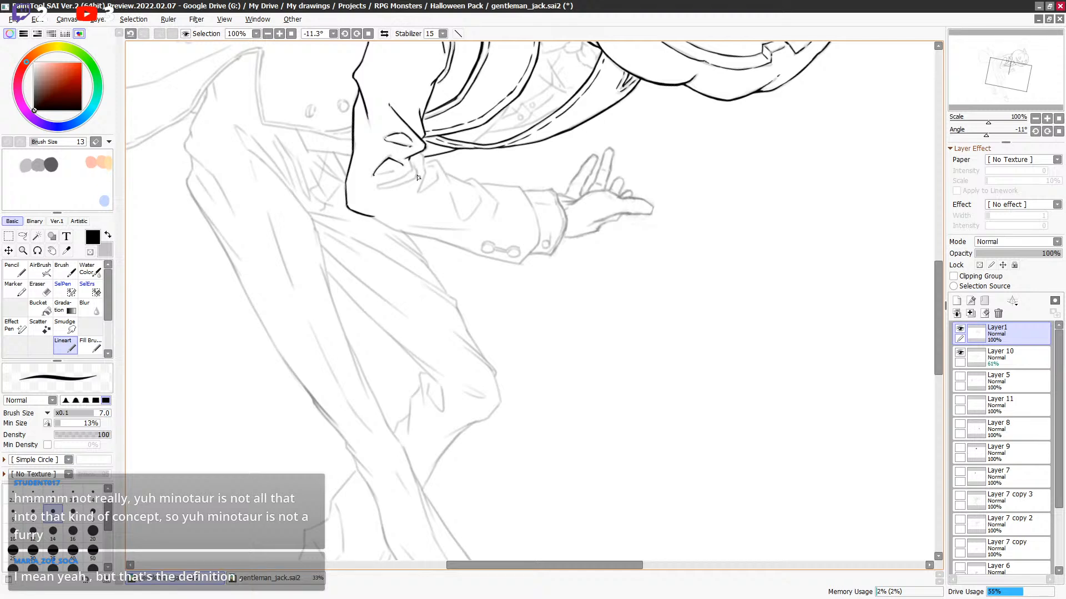
Complete the elbow's pointed lower fold and ink a narrow looped fold beside it where the forearm begins.
mouse_move(379, 186)
left_mouse_down()
mouse_move(411, 171)
mouse_move(385, 187)
mouse_move(412, 180)
left_mouse_up()
key("ctrl+z")
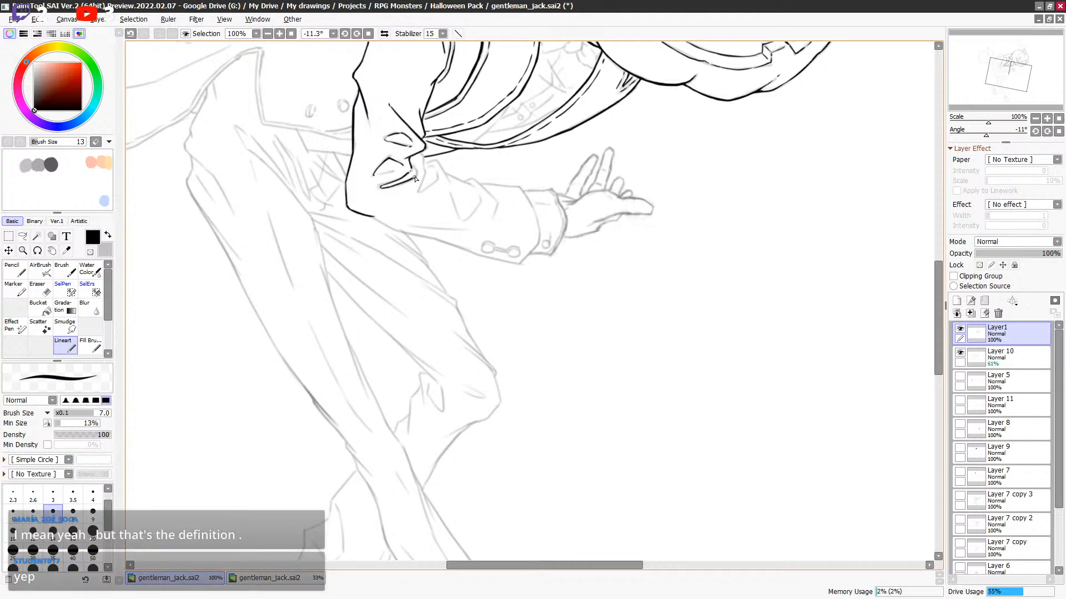
key("ctrl+z")
left_click_drag(374, 177, 409, 167)
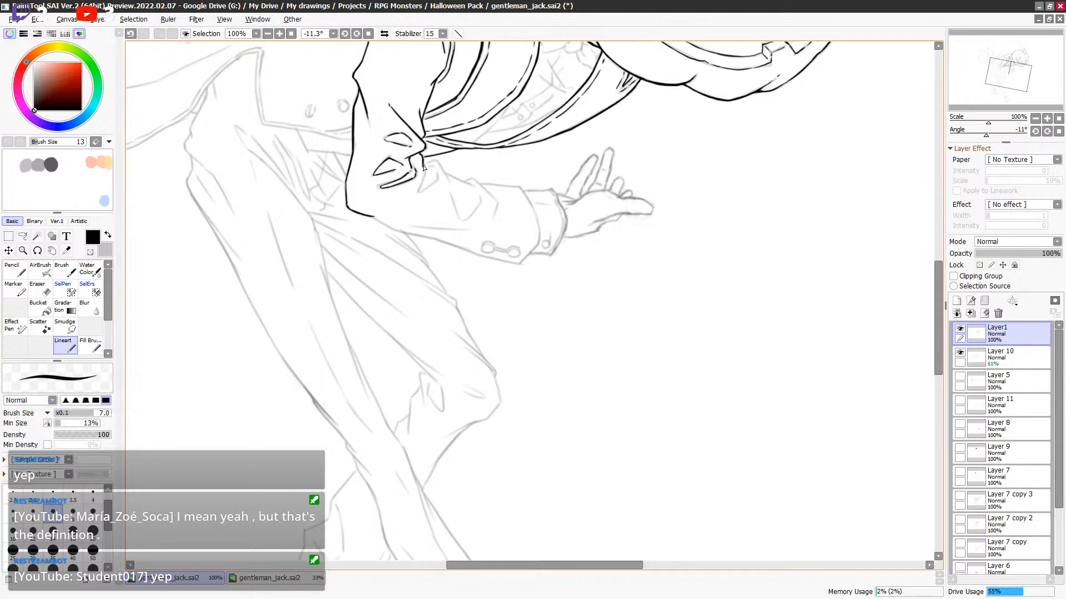
mouse_move(420, 191)
left_mouse_down()
mouse_move(439, 177)
mouse_move(435, 162)
left_mouse_up()
key("ctrl+z")
key("ctrl+z")
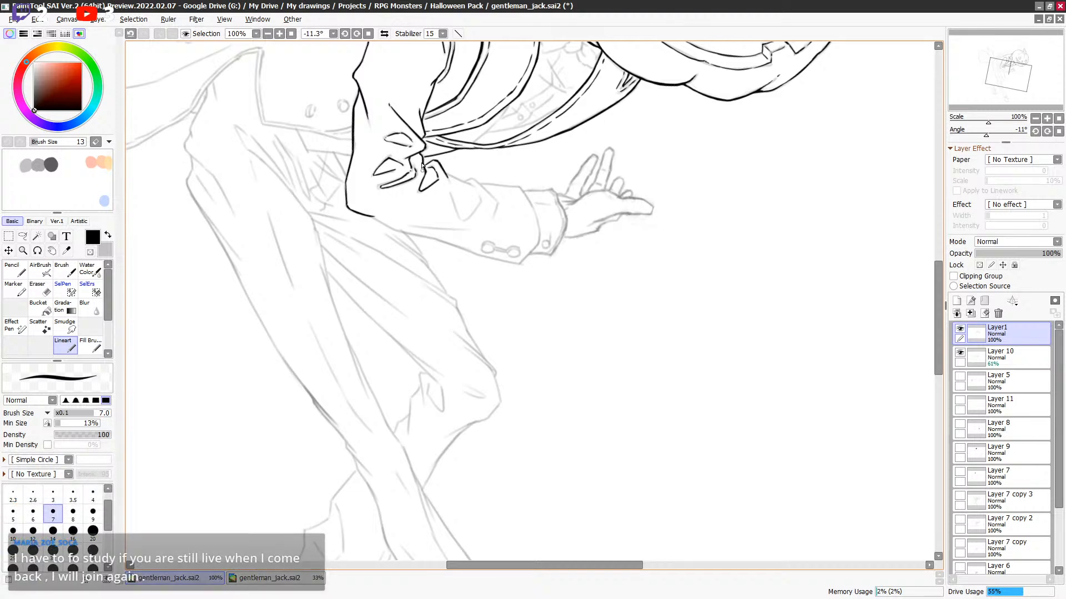
Ink a V-shaped fold on the near forearm and the bumpy upper edge of the sleeve above it.
left_click_drag(484, 167, 479, 174)
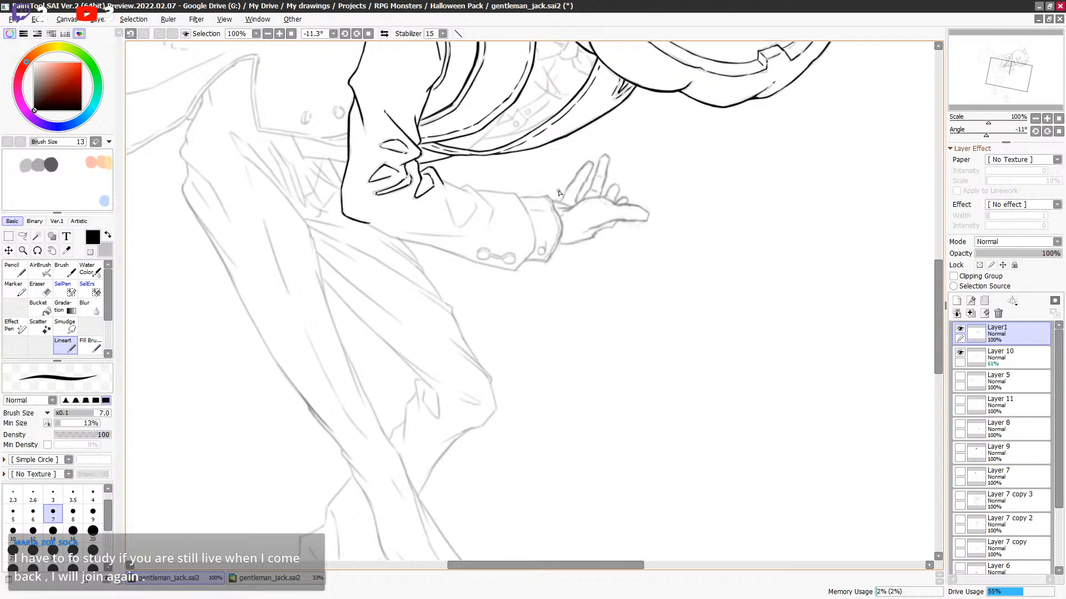
left_click_drag(545, 200, 509, 261)
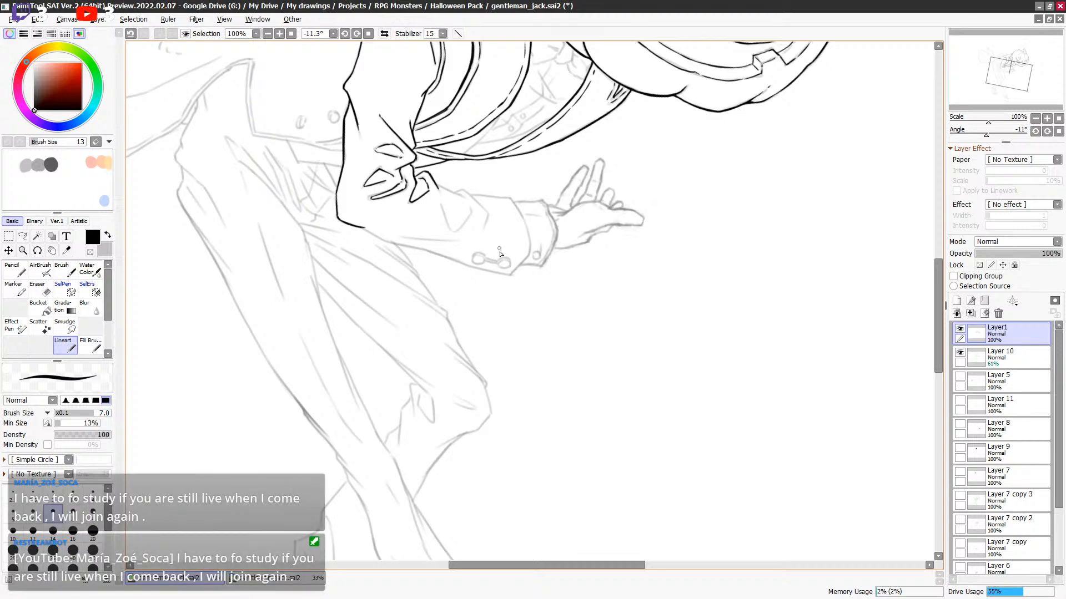
left_click_drag(514, 258, 508, 257)
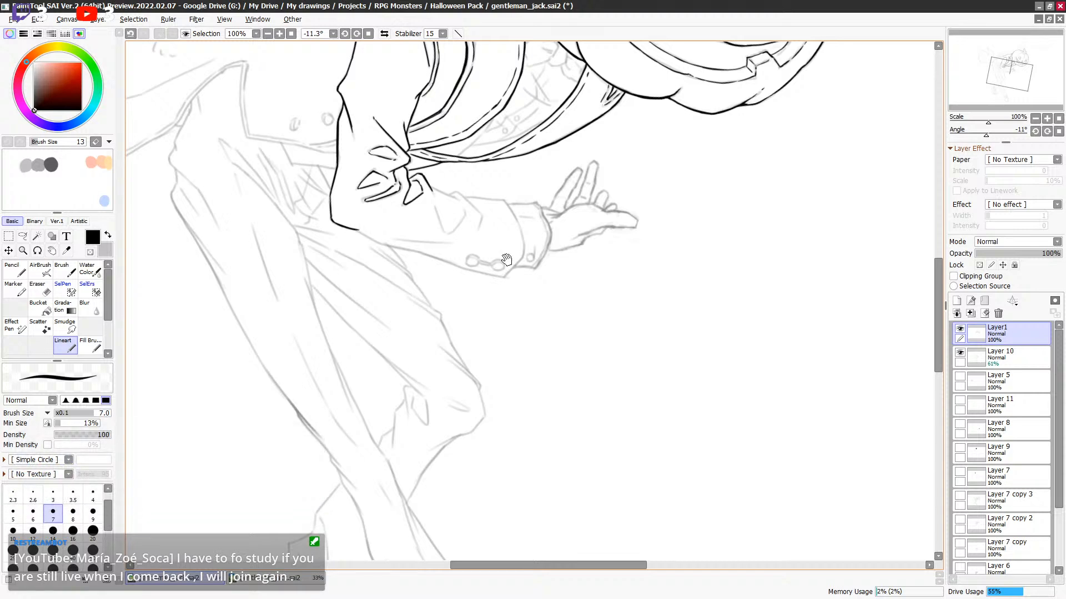
left_click_drag(511, 238, 510, 238)
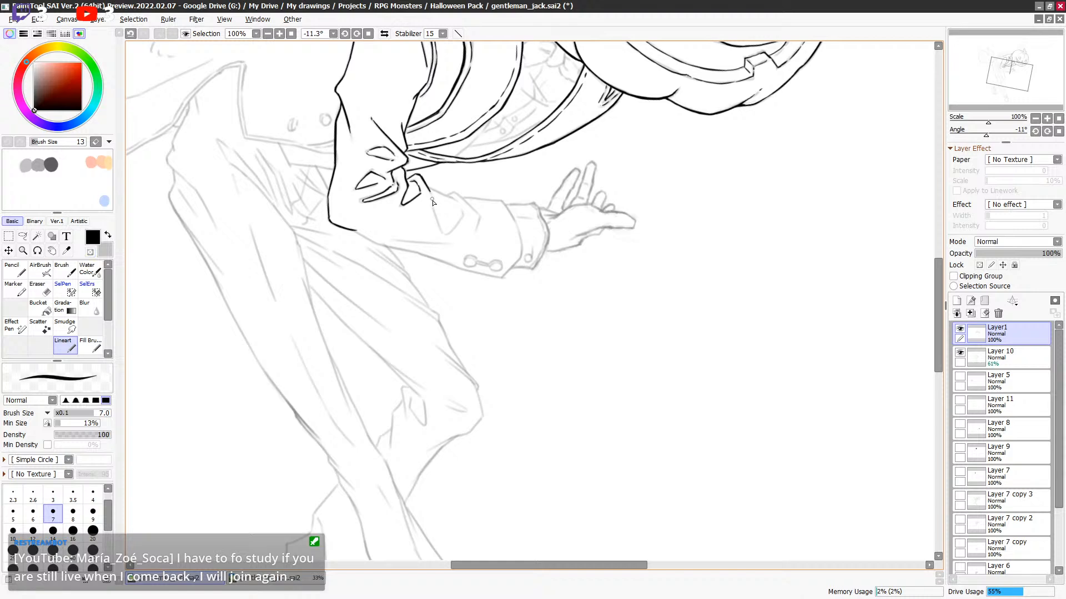
mouse_move(437, 217)
left_mouse_down()
mouse_move(446, 233)
mouse_move(464, 216)
left_mouse_up()
key("ctrl+z")
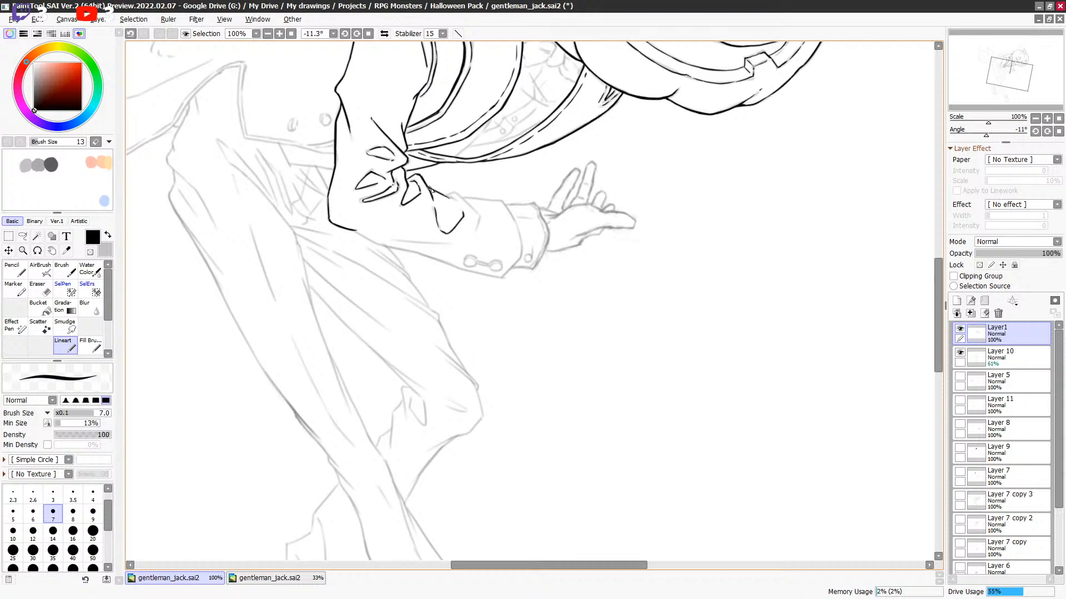
key("ctrl+z")
left_click_drag(447, 197, 476, 213)
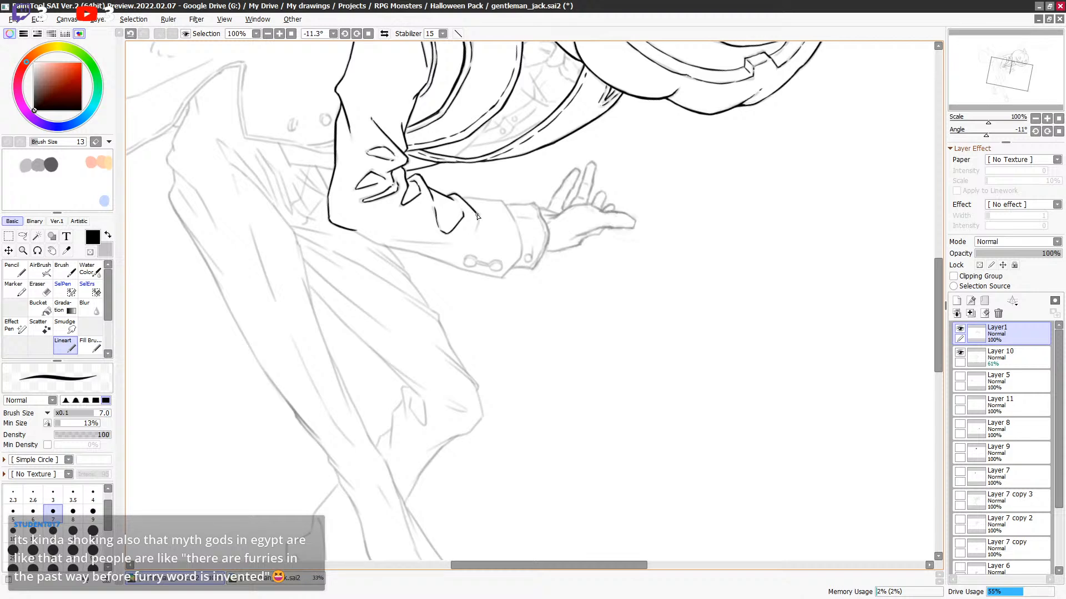
Ink the near forearm's underside from the elbow to the lower corner of the sleeve opening, with a long crease above it.
mouse_move(412, 243)
left_mouse_down()
mouse_move(392, 221)
mouse_move(432, 221)
left_mouse_up()
mouse_move(333, 209)
left_mouse_down()
mouse_move(375, 224)
mouse_move(309, 203)
left_mouse_up()
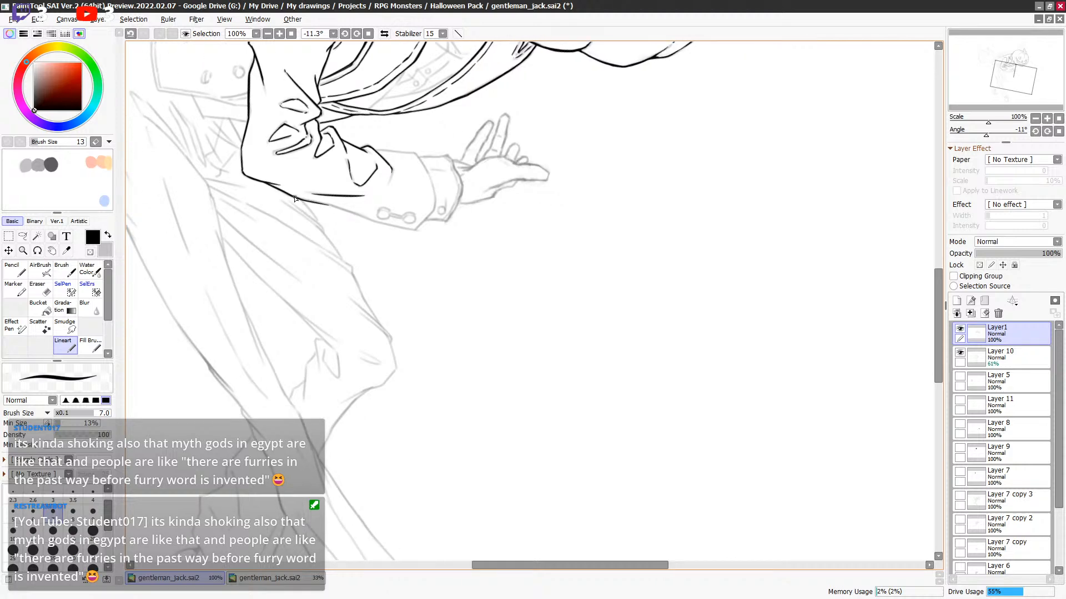
left_click_drag(327, 205, 420, 231)
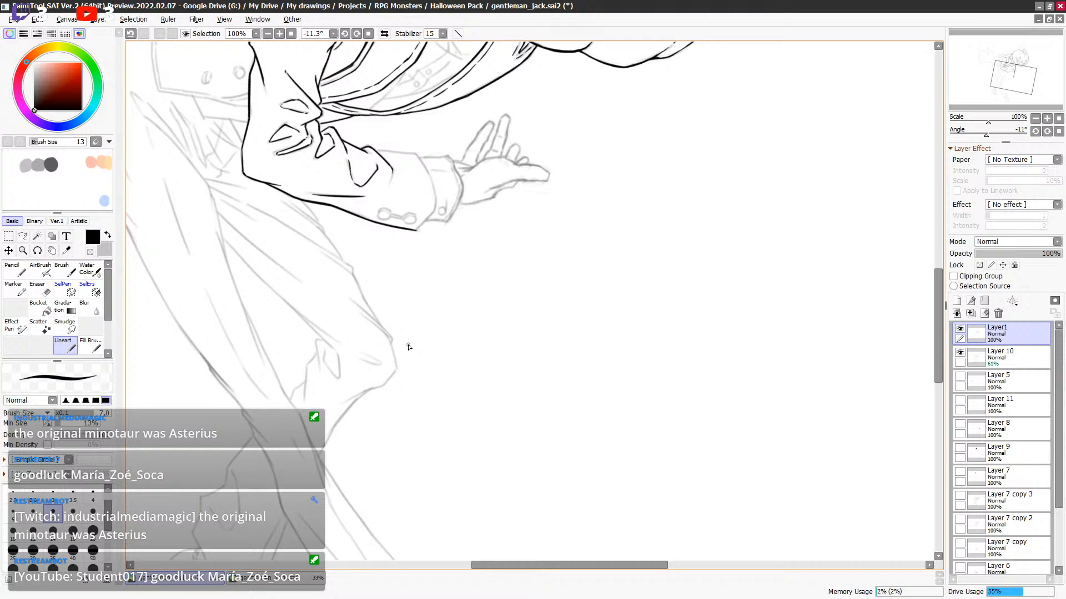
left_click_drag(437, 304, 439, 308)
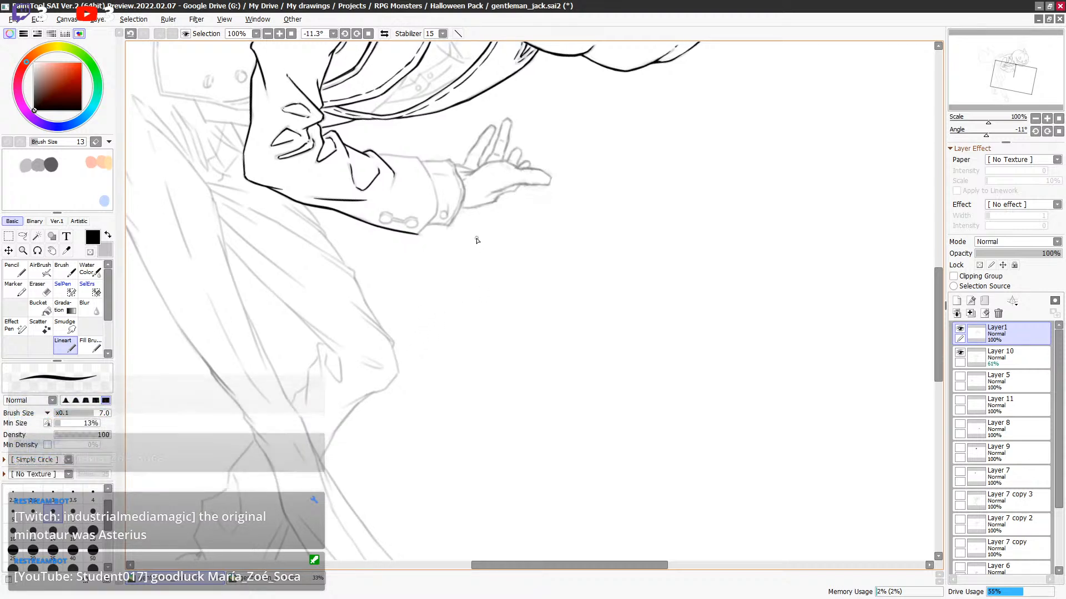
Ink the curved edge of the near sleeve's opening at the wrist and touch it up with transparent colour.
key("e")
key("e")
left_click_drag(417, 234, 436, 214)
key("ctrl+z")
mouse_move(419, 158)
left_mouse_down()
mouse_move(437, 194)
mouse_move(435, 216)
mouse_move(435, 193)
left_mouse_up()
key("e")
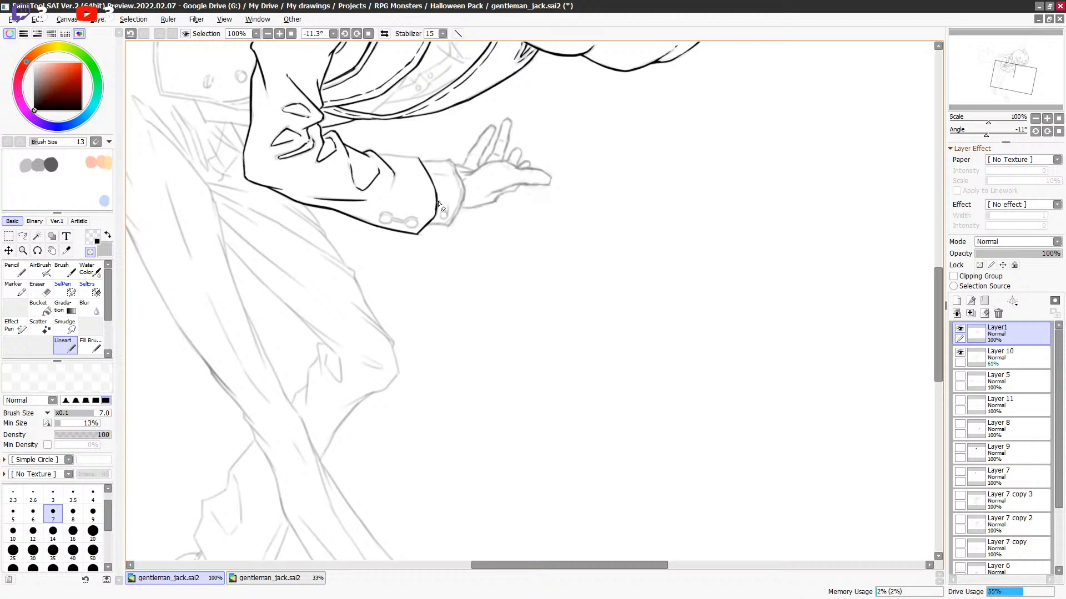
key("e")
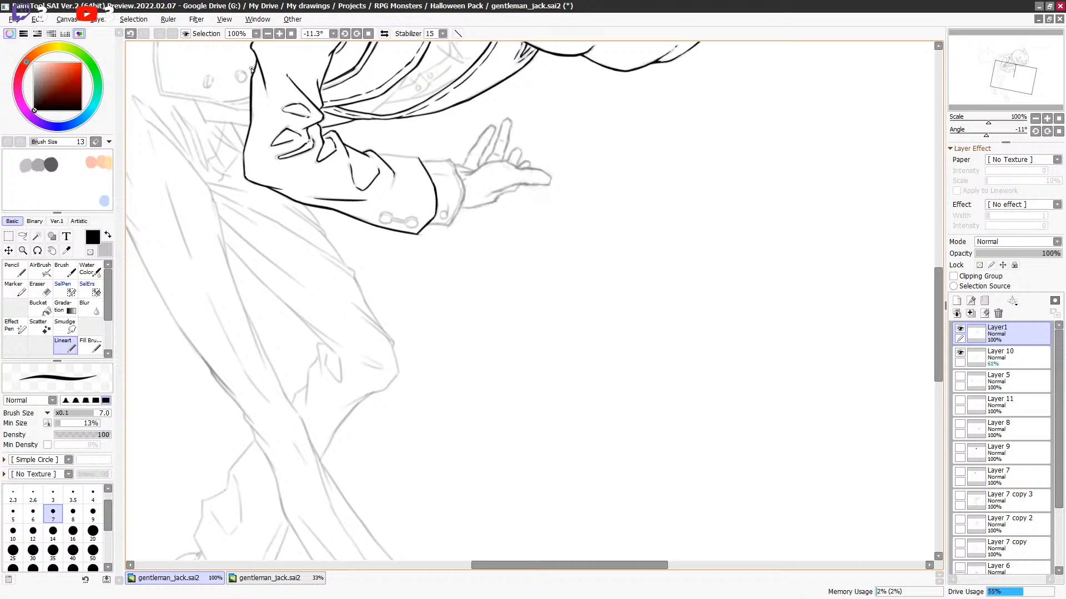
Ink the forearm's top edge with the Lineart brush, joining the elbow folds to the upper corner of the sleeve opening.
key("b")
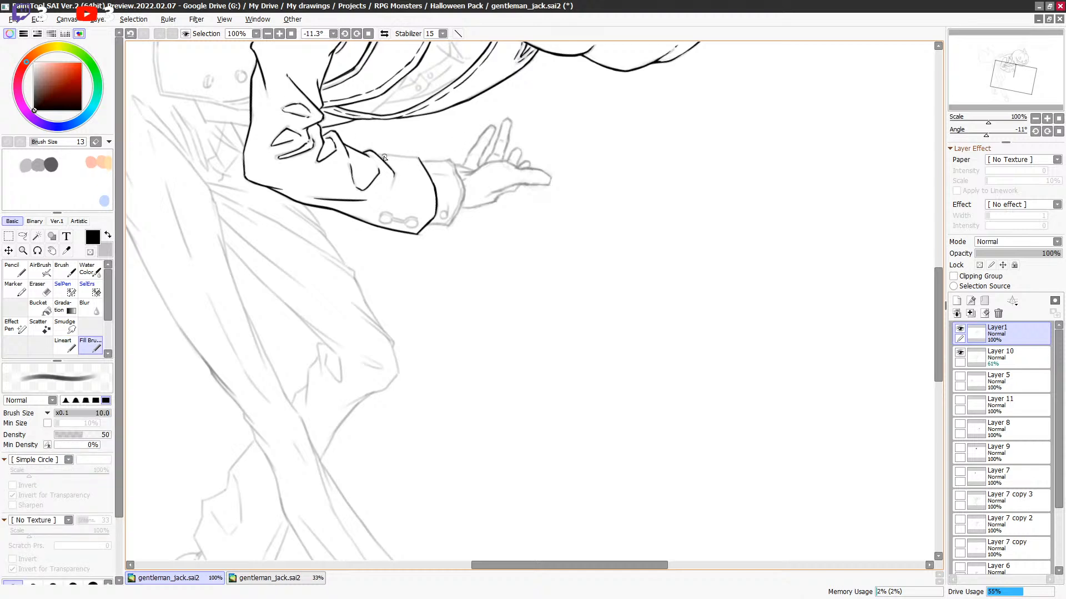
left_click(72, 348)
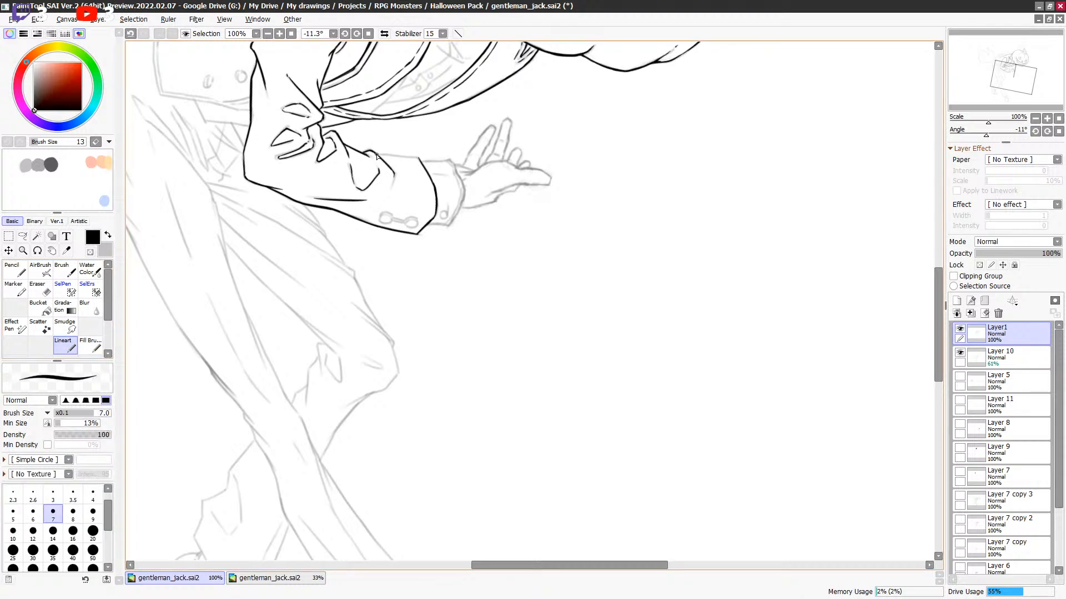
left_click_drag(383, 156, 420, 158)
left_click_drag(493, 222, 491, 218)
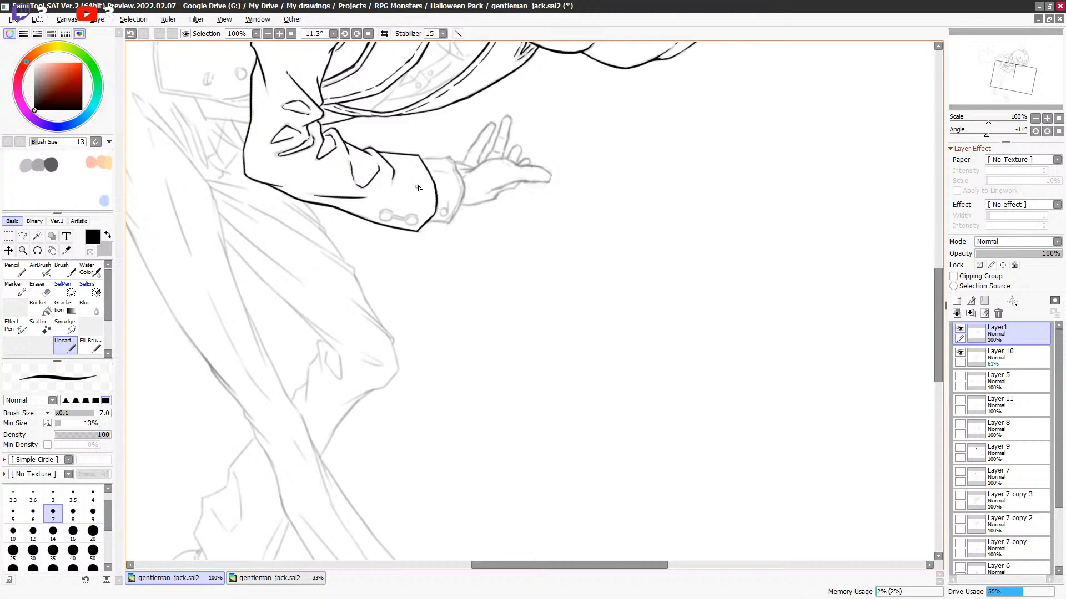
left_click_drag(429, 187, 437, 203)
Ink a short crease at the bend in the back of the near upper arm and save the drawing.
left_click_drag(546, 249, 552, 256)
left_click_drag(378, 154, 376, 152)
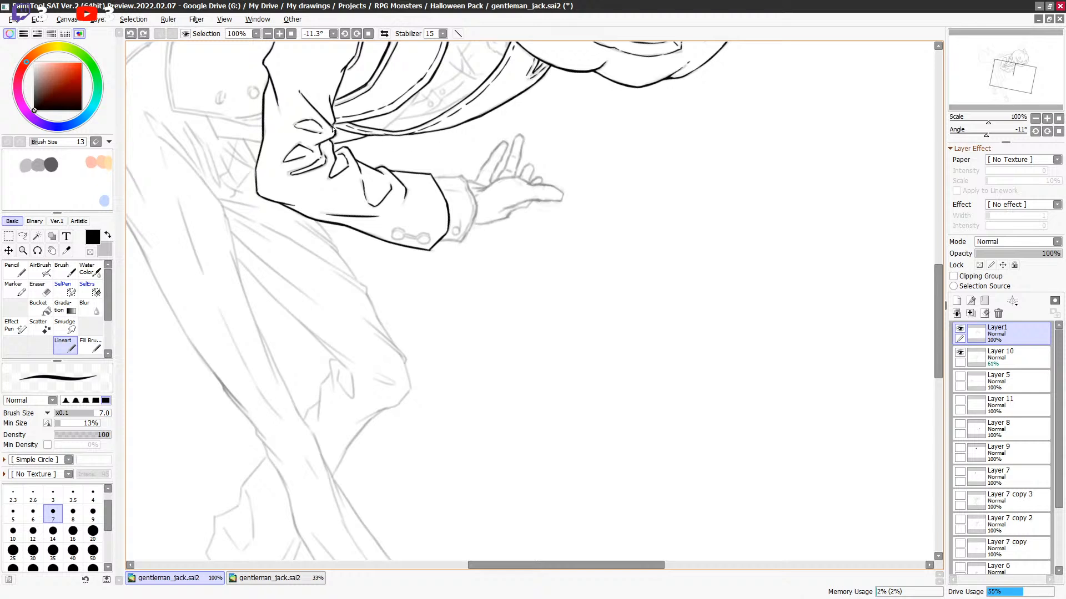
left_click_drag(451, 151, 448, 149)
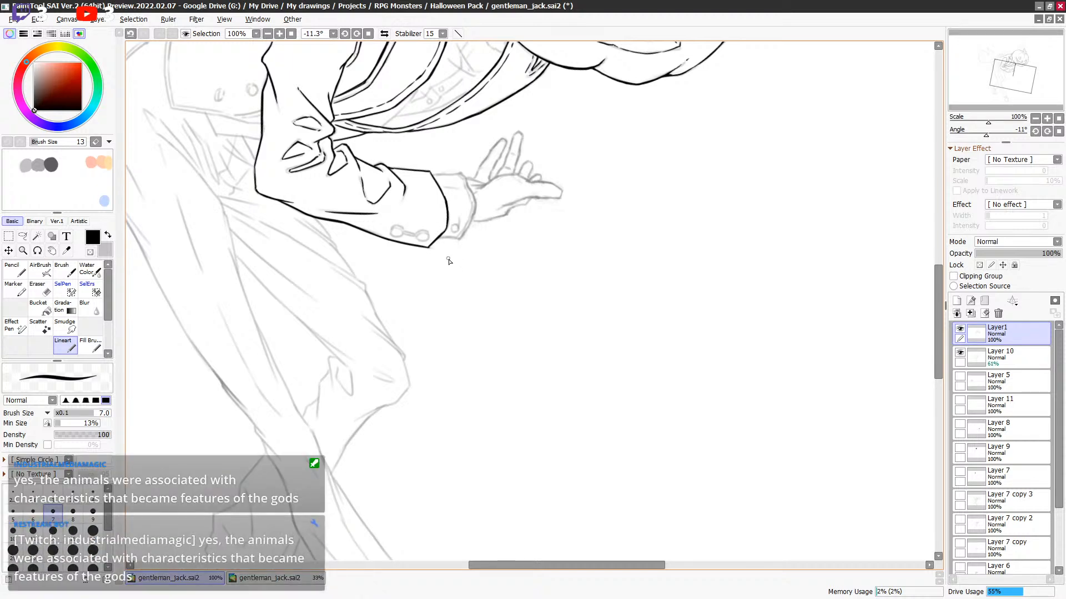
left_click_drag(458, 237, 459, 245)
scroll(460, 240, "up", 2)
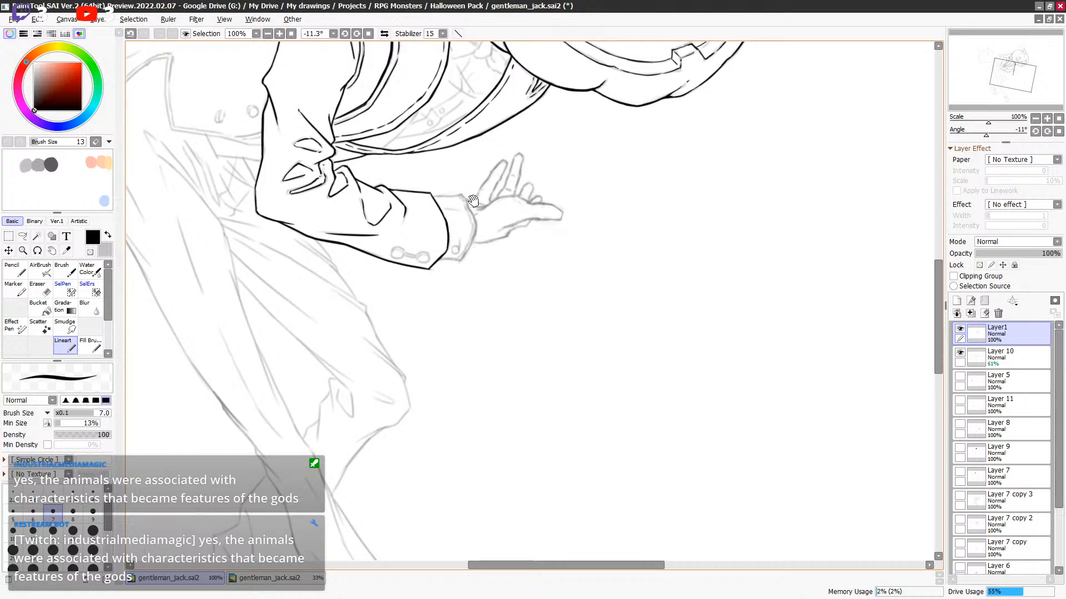
scroll(468, 226, "up", 2)
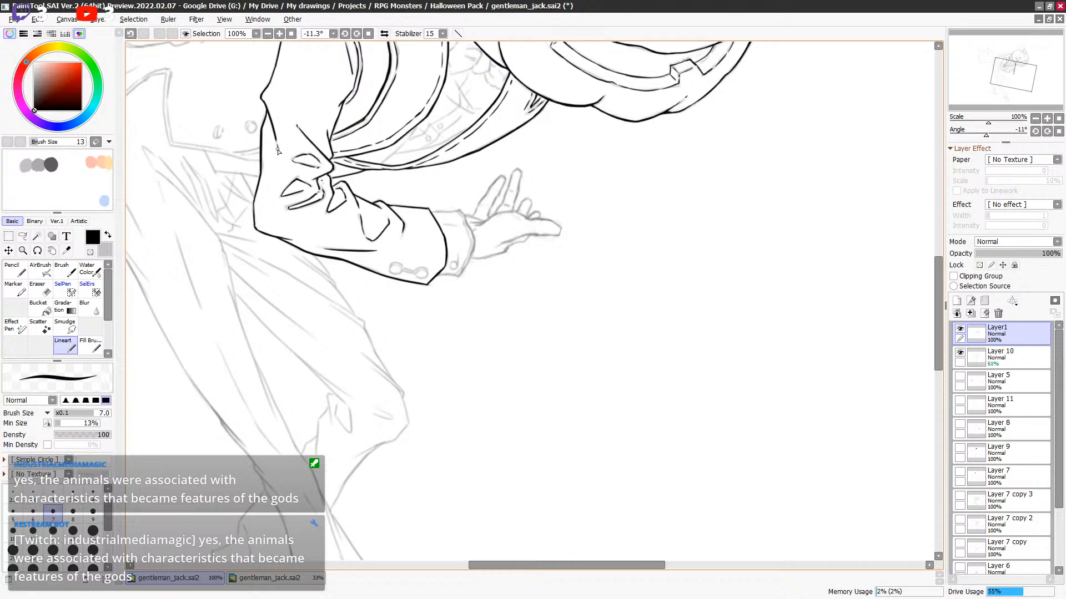
scroll(469, 243, "up", 3)
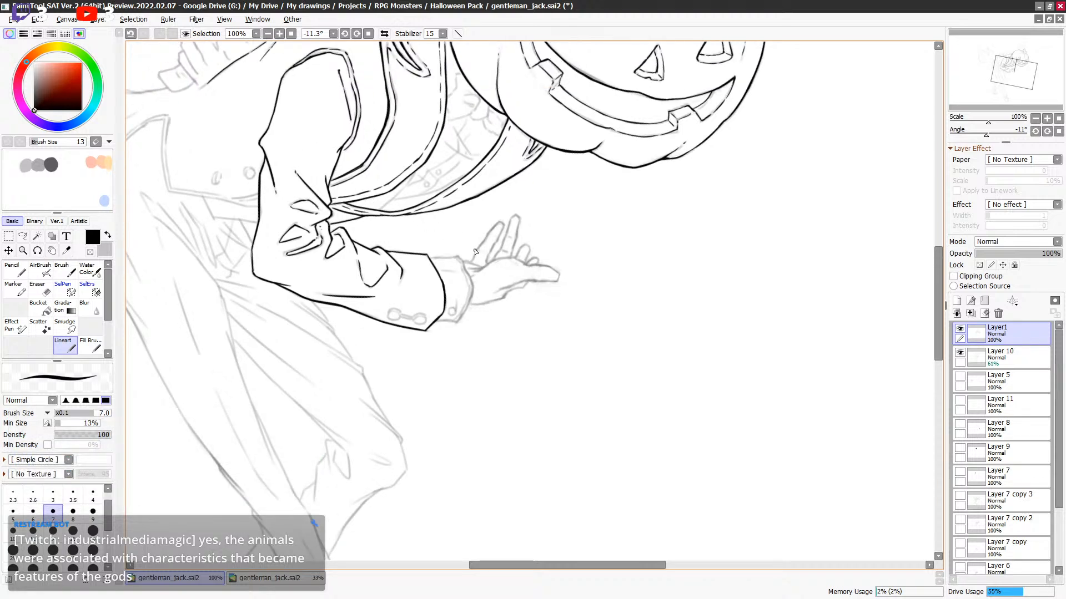
scroll(475, 253, "up", 2)
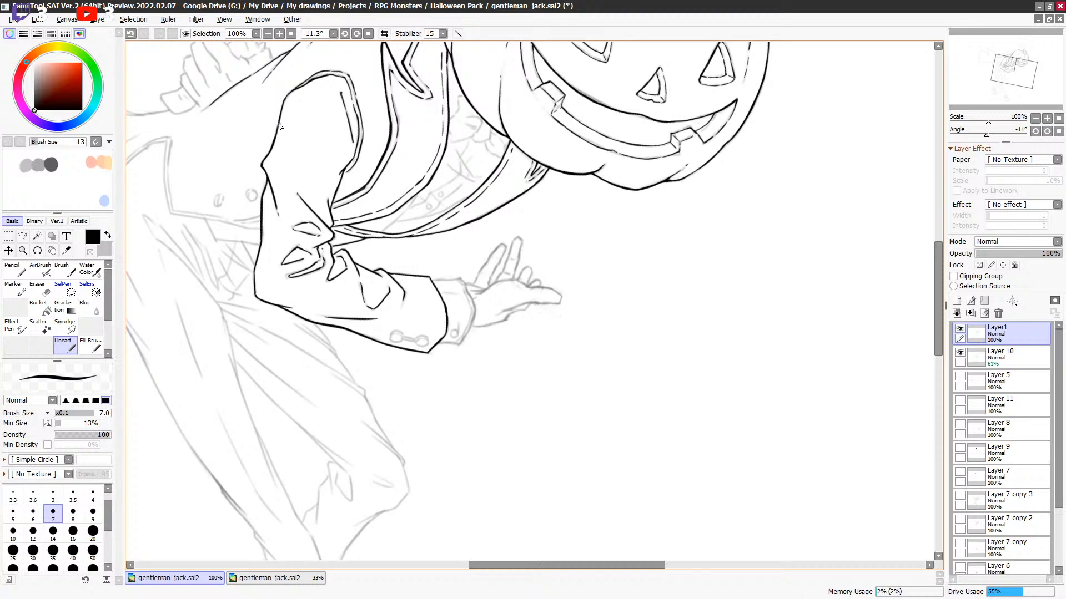
mouse_move(441, 202)
left_mouse_down()
mouse_move(440, 236)
mouse_move(438, 218)
left_mouse_up()
key("ctrl+s")
Ink the near loop and the central knot of the bow tie beneath the pumpkin head.
left_click_drag(415, 255, 401, 223)
scroll(522, 222, "down", 2)
scroll(525, 275, "down", 3)
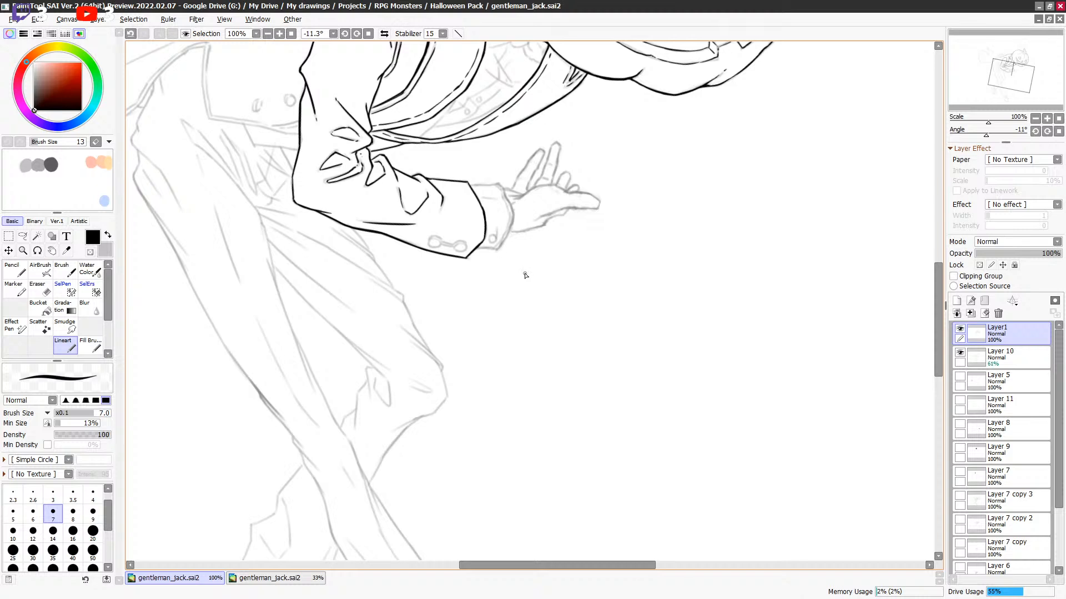
left_click_drag(524, 256, 524, 254)
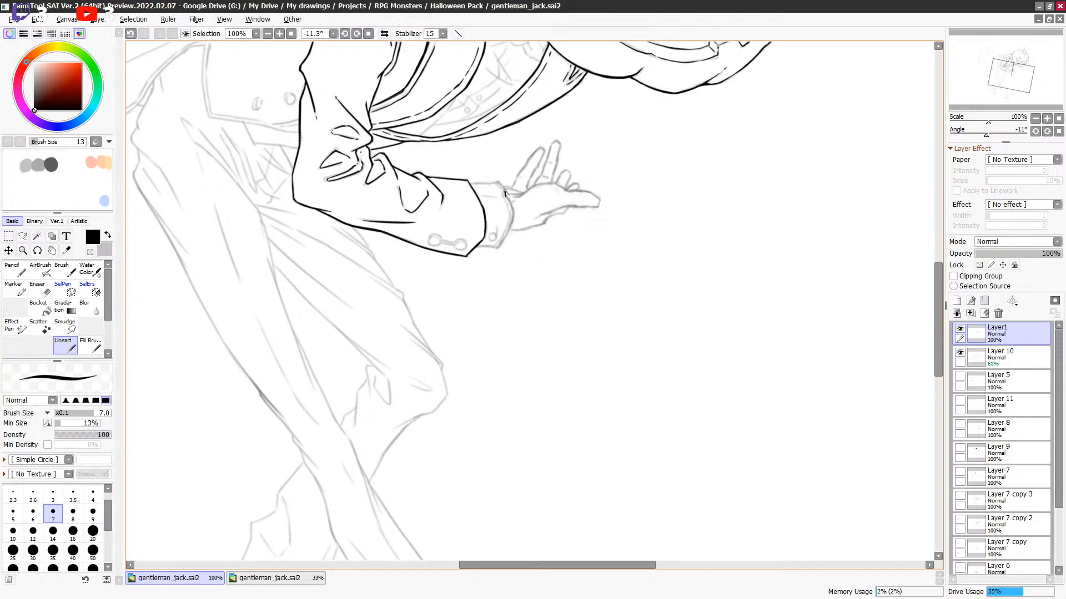
scroll(524, 173, "up", 2)
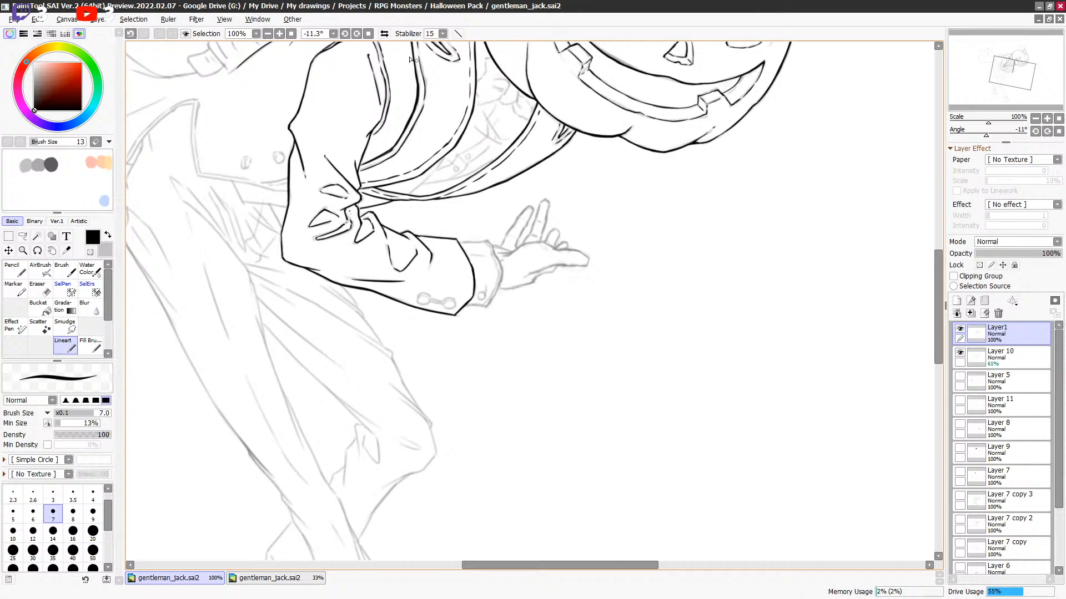
left_click(345, 34)
left_click(345, 34)
left_click(344, 34)
left_click(345, 33)
left_click(345, 34)
left_click_drag(515, 228, 568, 158)
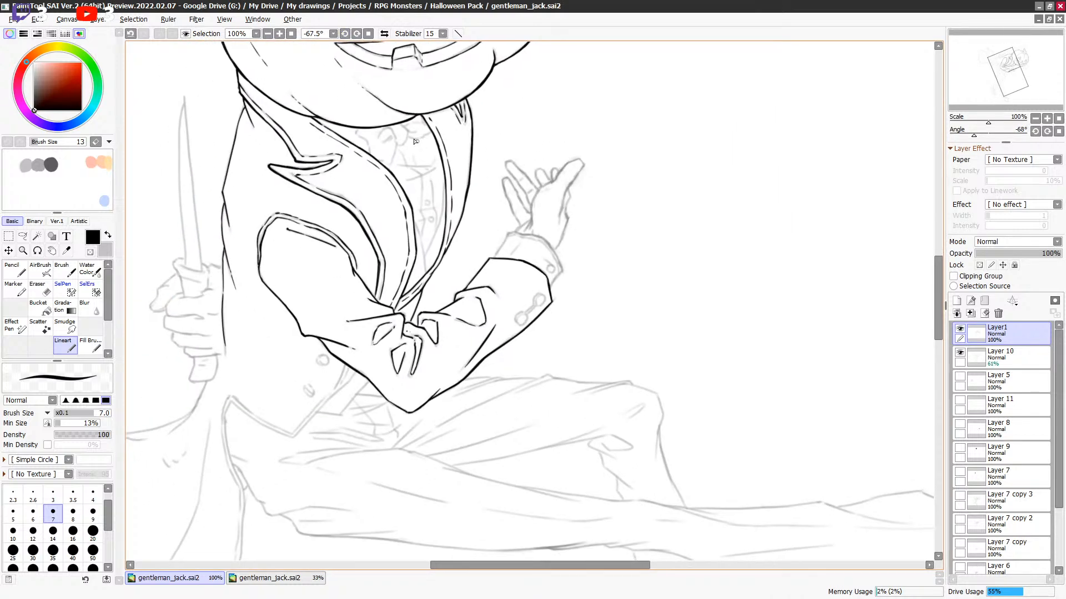
left_click_drag(379, 138, 394, 136)
key("ctrl+z")
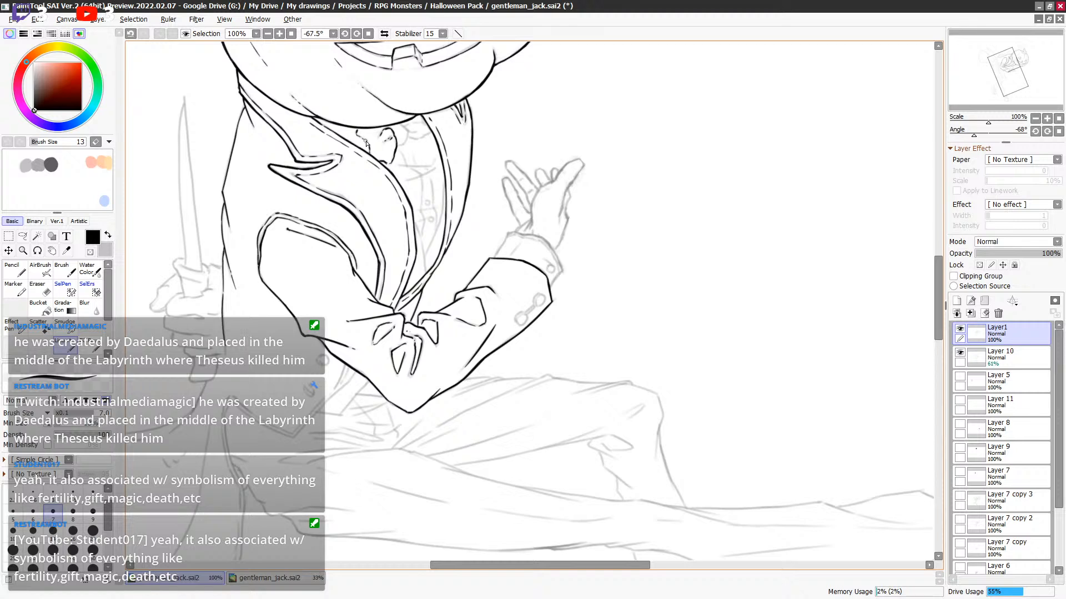
key("ctrl+z")
left_click_drag(362, 136, 397, 143)
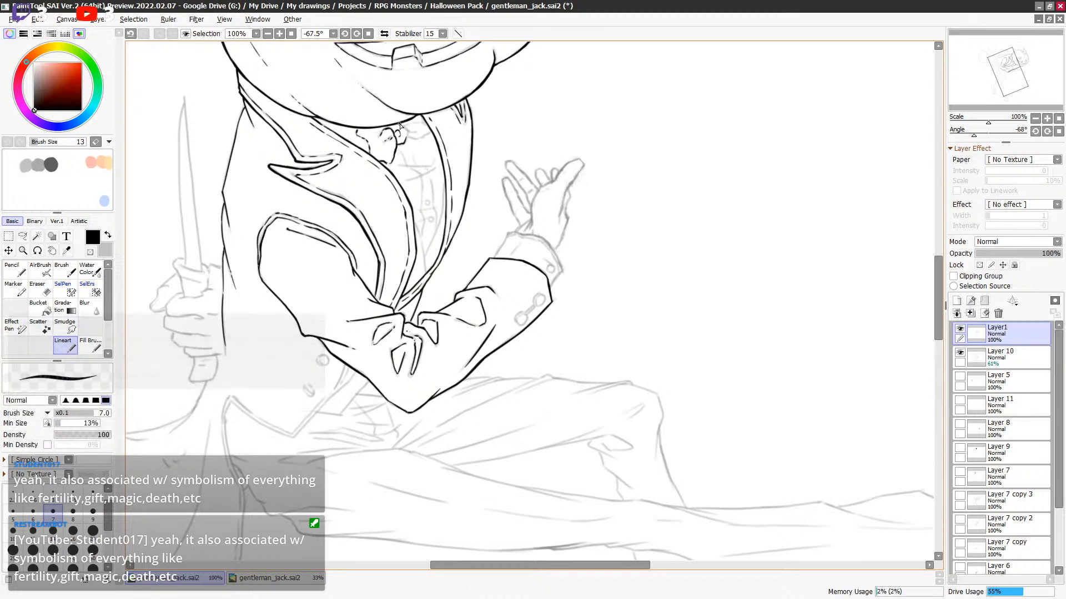
Ink the far loop of the bow tie, reaching to the opposite lapel.
left_click_drag(407, 135, 429, 133)
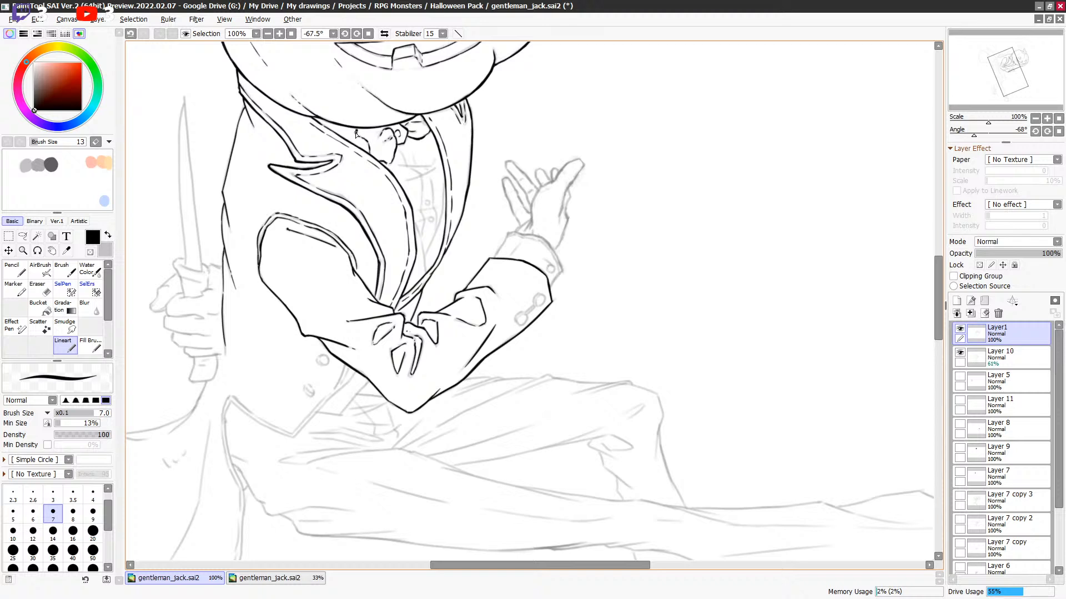
left_click_drag(417, 167, 414, 130)
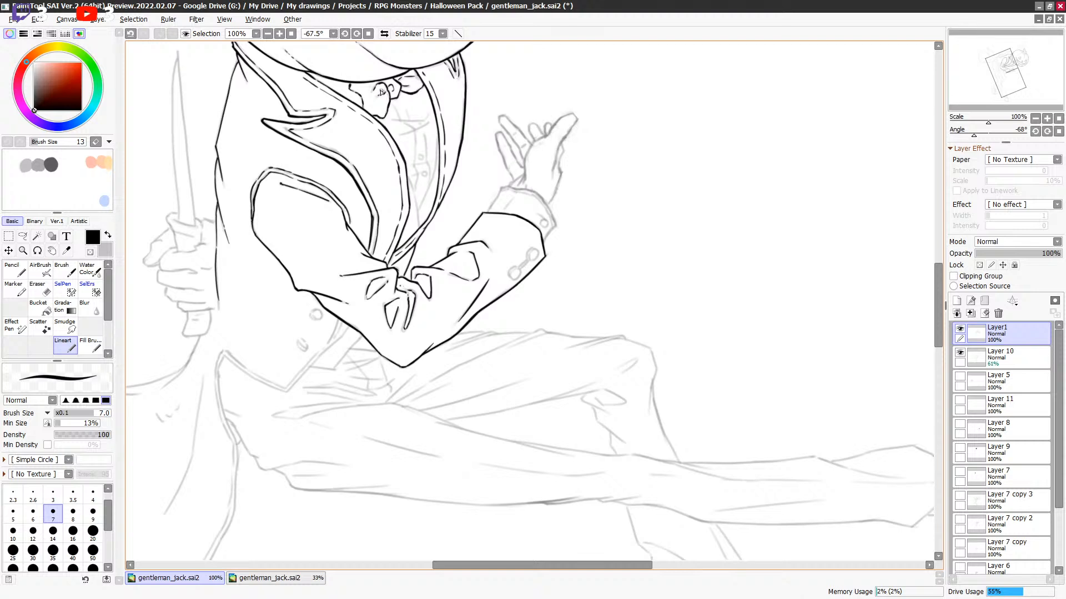
scroll(452, 161, "up", 2)
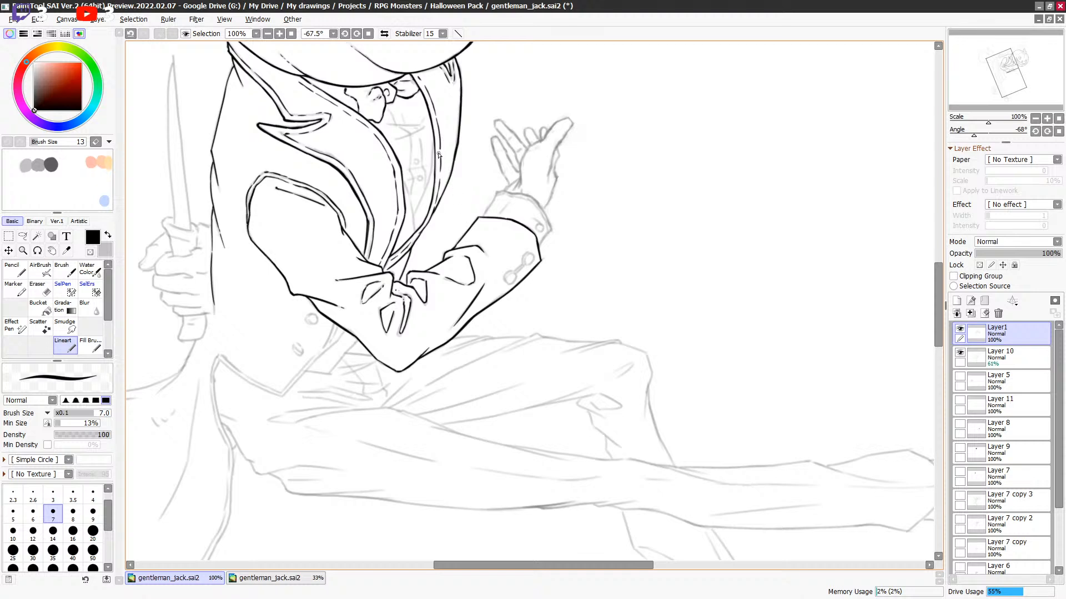
scroll(454, 181, "up", 1)
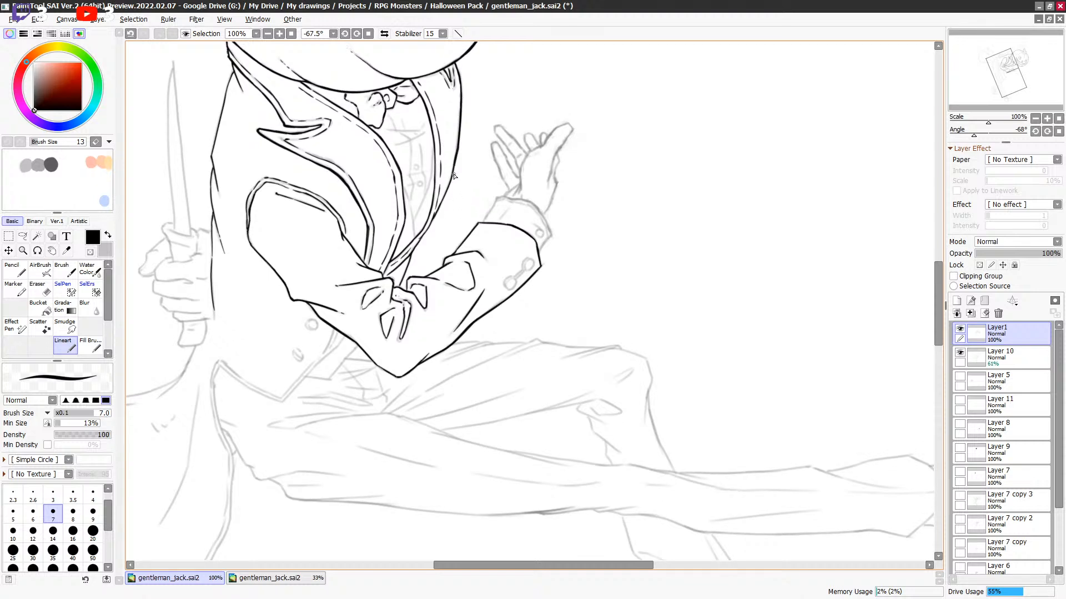
Ink the creases across the chest beneath the bow tie and the waistcoat edge running down inside the near lapel.
scroll(452, 172, "up", 1)
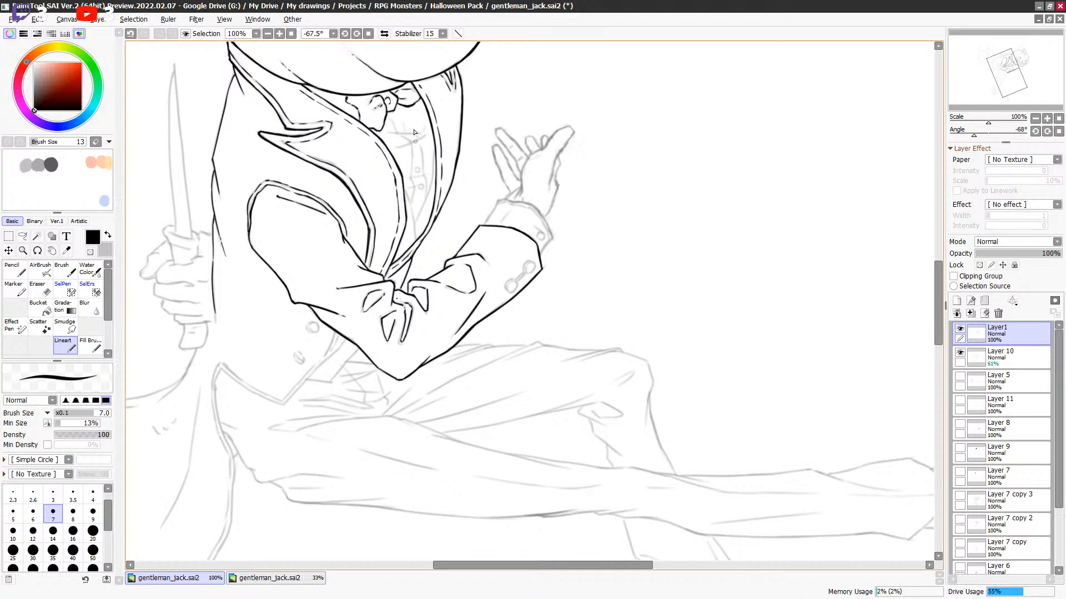
left_click_drag(388, 132, 423, 133)
left_click_drag(399, 147, 422, 138)
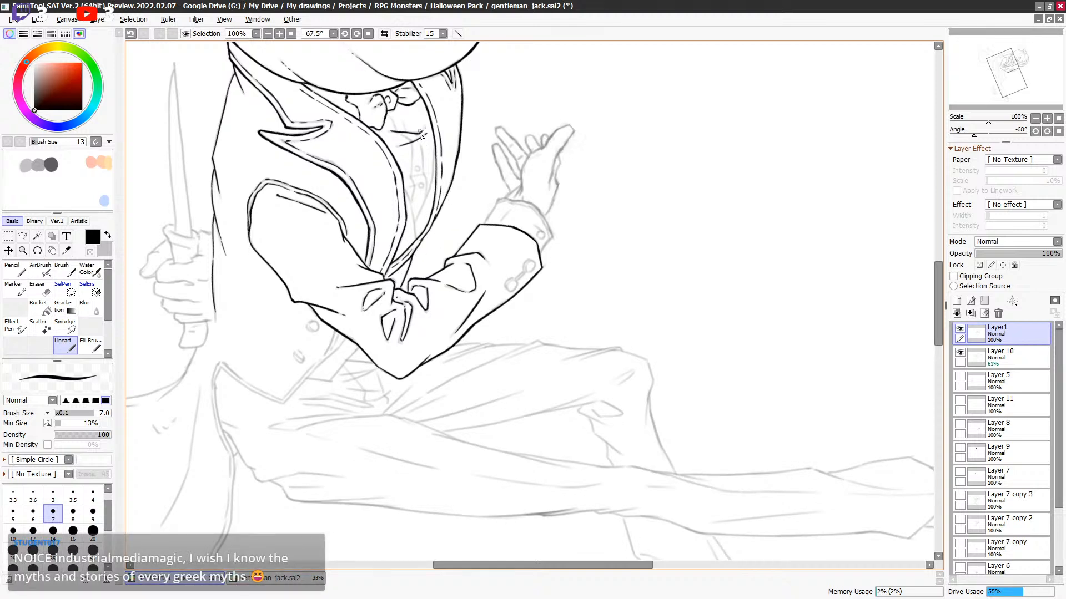
left_click_drag(404, 190, 417, 238)
left_click_drag(434, 144, 430, 180)
key("ctrl+z")
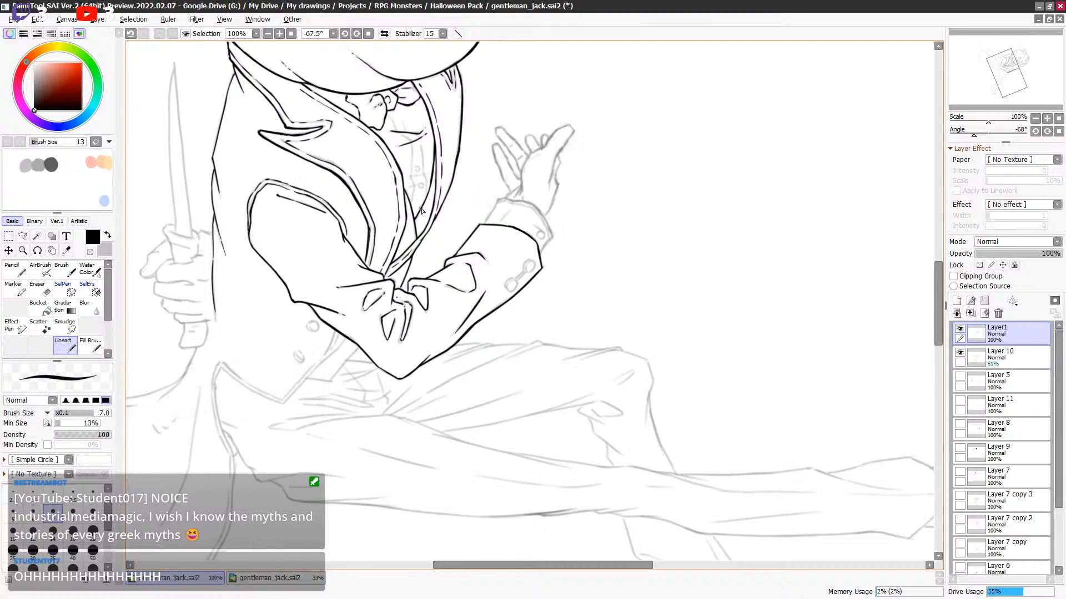
Ink the two small waistcoat buttons with their surrounding creases and the front placket line between the lapels.
left_click_drag(416, 216, 424, 203)
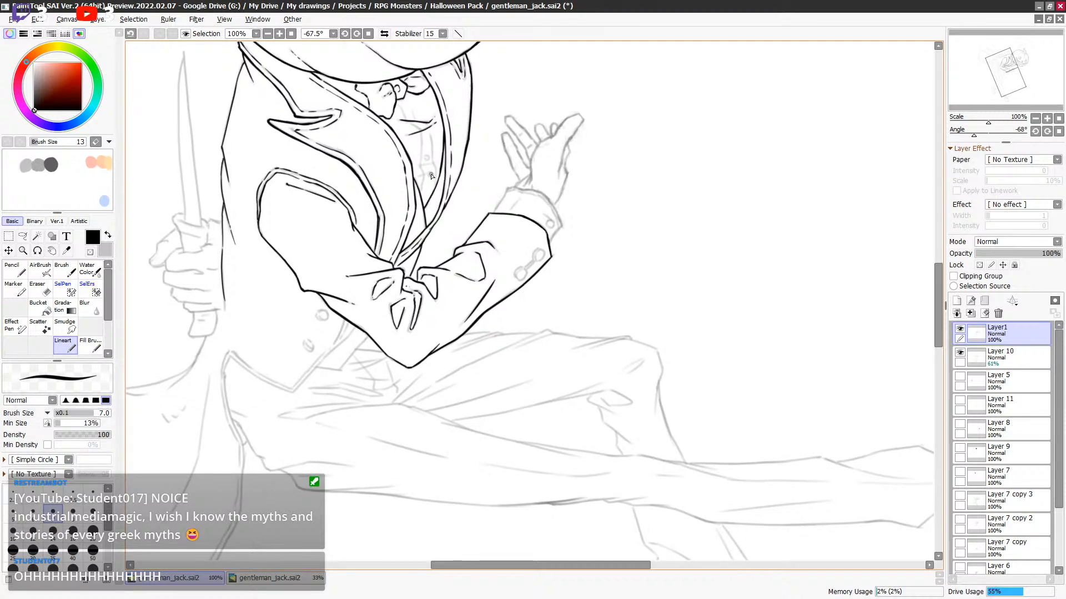
key("ctrl+z")
key("ctrl+y")
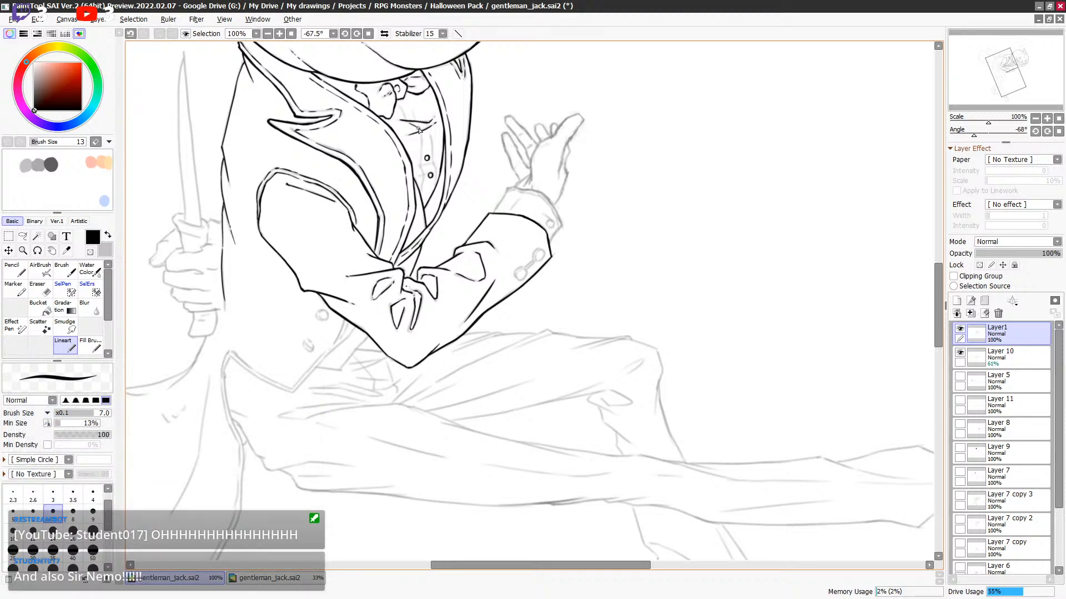
left_click_drag(418, 166, 435, 164)
key("ctrl+z")
left_click_drag(431, 132, 437, 185)
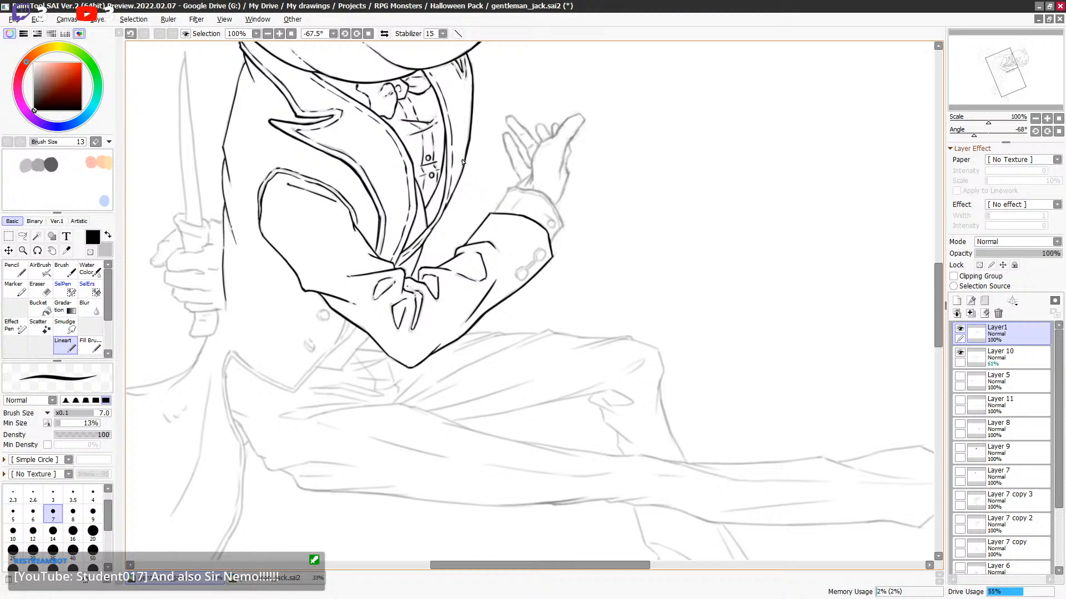
Ink the coat front's lower hem up to the near sleeve plus the button beside the sleeve, and save the drawing.
mouse_move(462, 172)
left_mouse_down()
mouse_move(504, 190)
mouse_move(544, 172)
mouse_move(574, 205)
mouse_move(609, 180)
mouse_move(620, 267)
left_mouse_up()
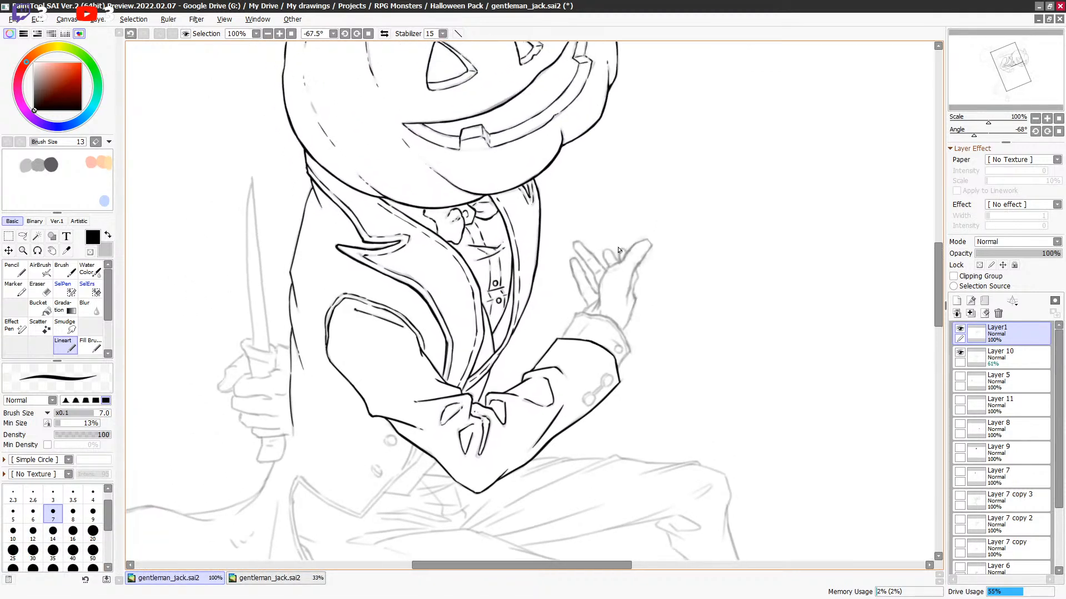
key("b")
left_click_drag(598, 217, 612, 239)
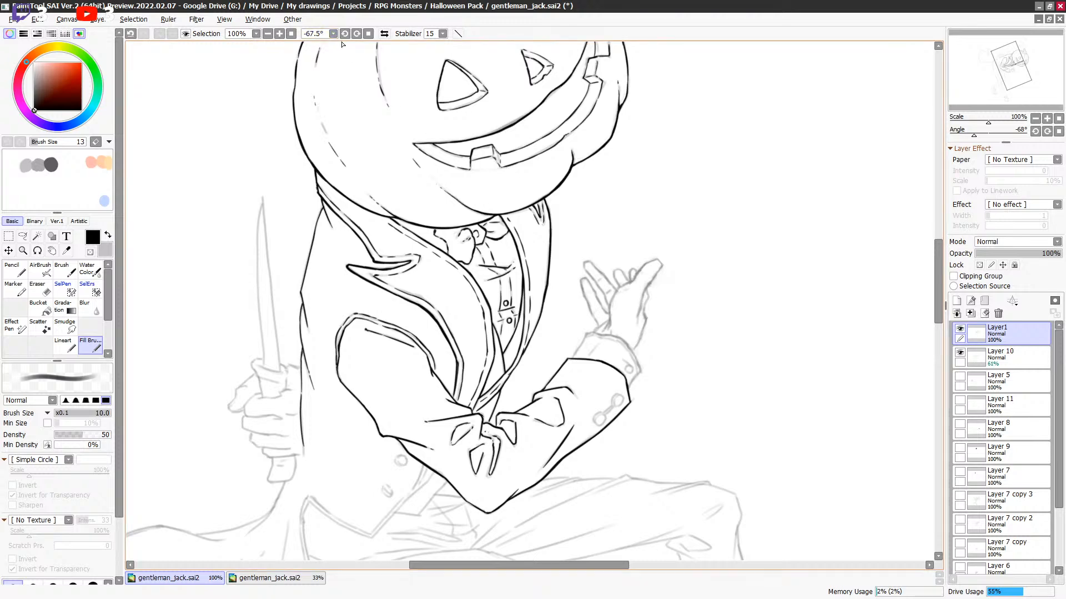
left_click(369, 34)
left_click_drag(329, 235, 278, 319)
key("b")
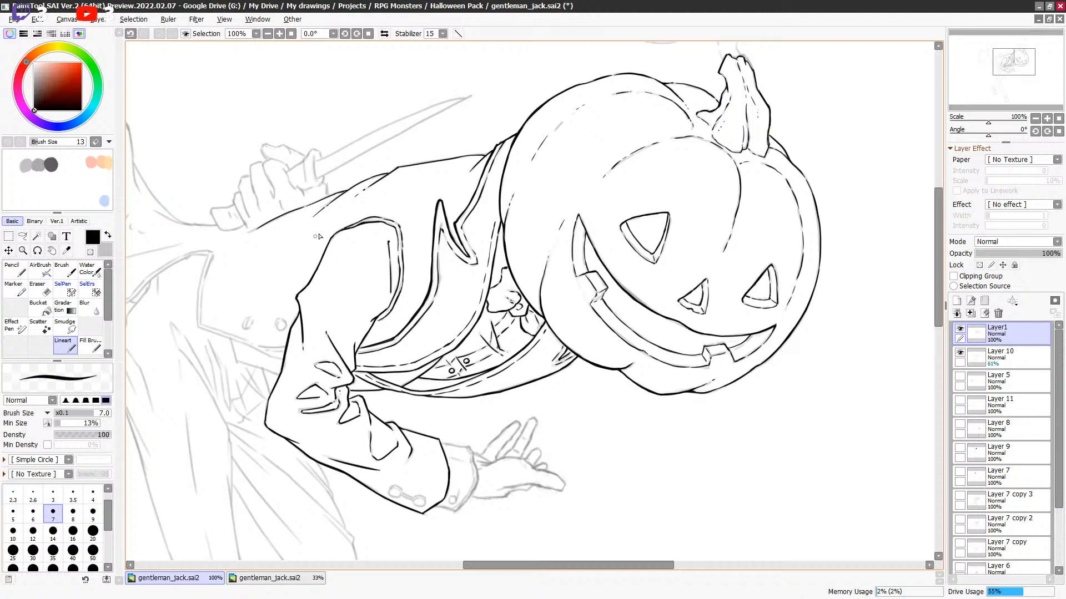
left_click_drag(333, 281, 508, 184)
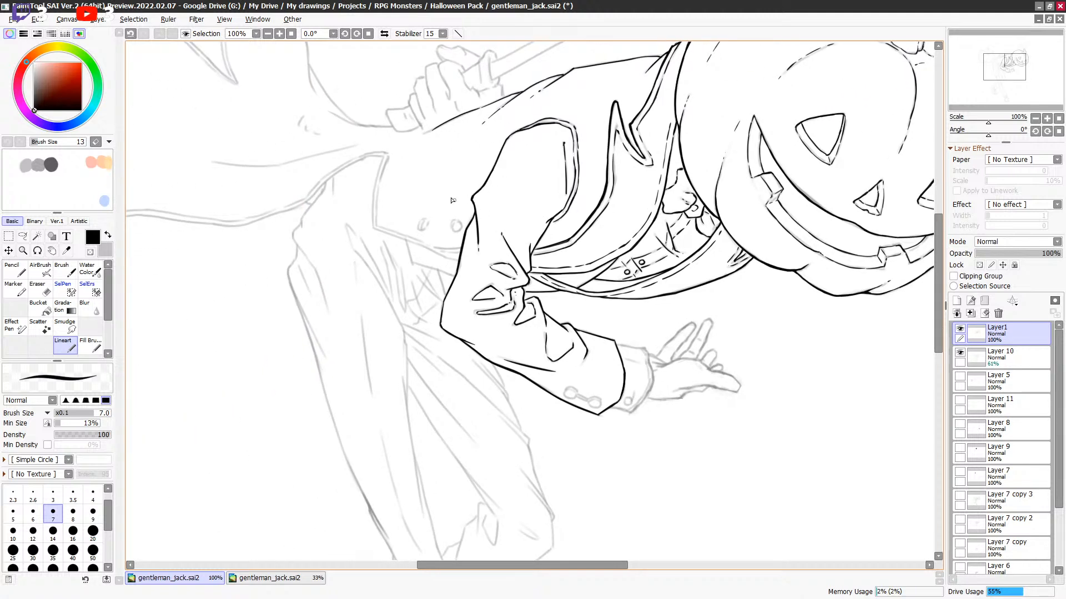
scroll(618, 168, "down", 2)
left_click_drag(464, 218, 388, 160)
left_click_drag(296, 153, 376, 185)
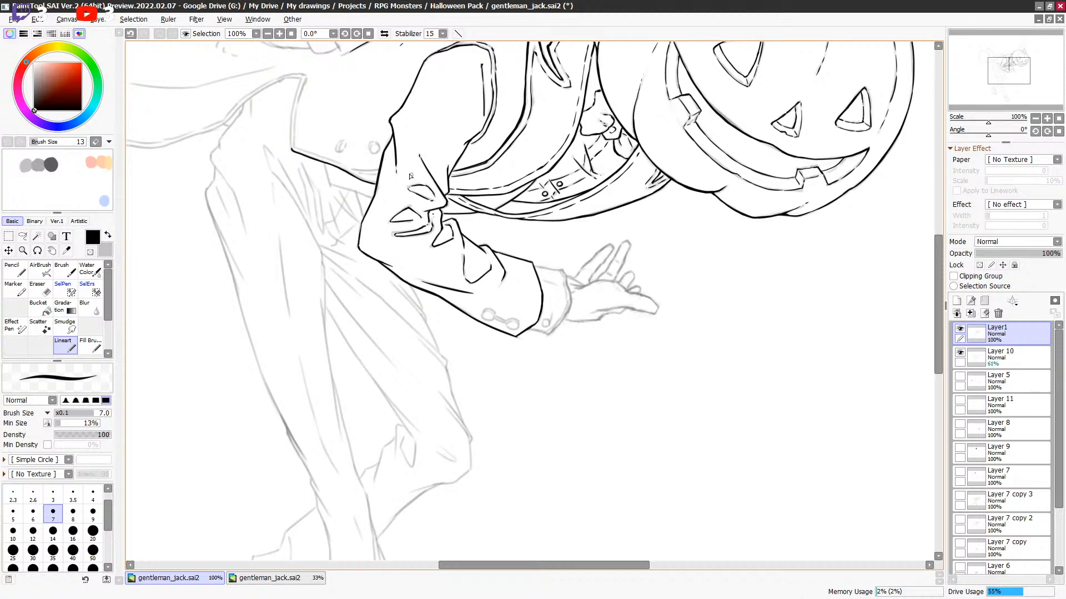
key("ctrl+z")
mouse_move(303, 157)
left_mouse_down()
mouse_move(376, 183)
mouse_move(350, 169)
mouse_move(376, 173)
left_mouse_up()
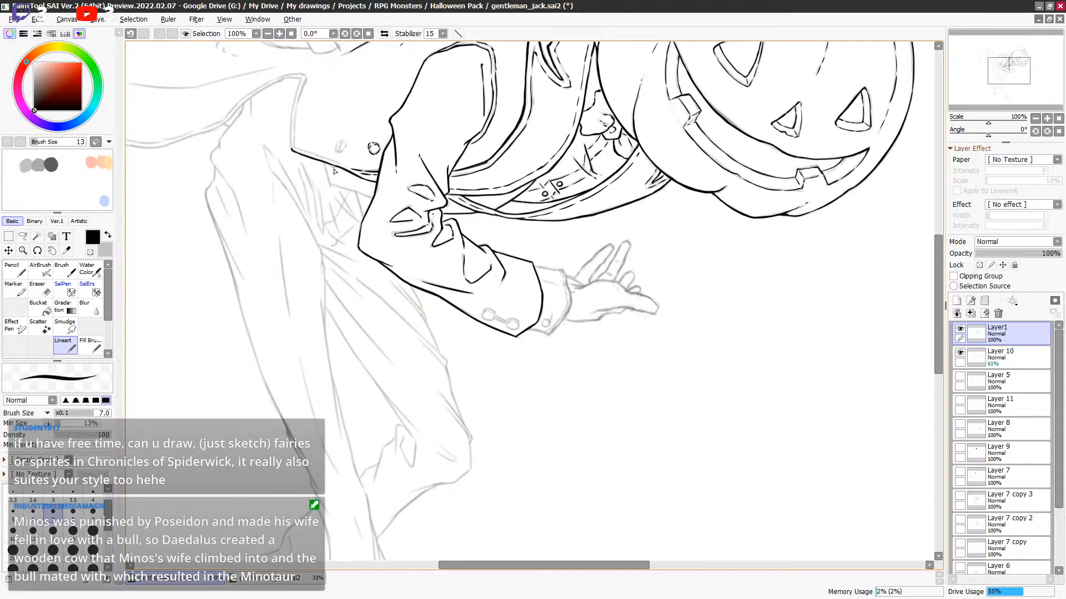
key("ctrl+s")
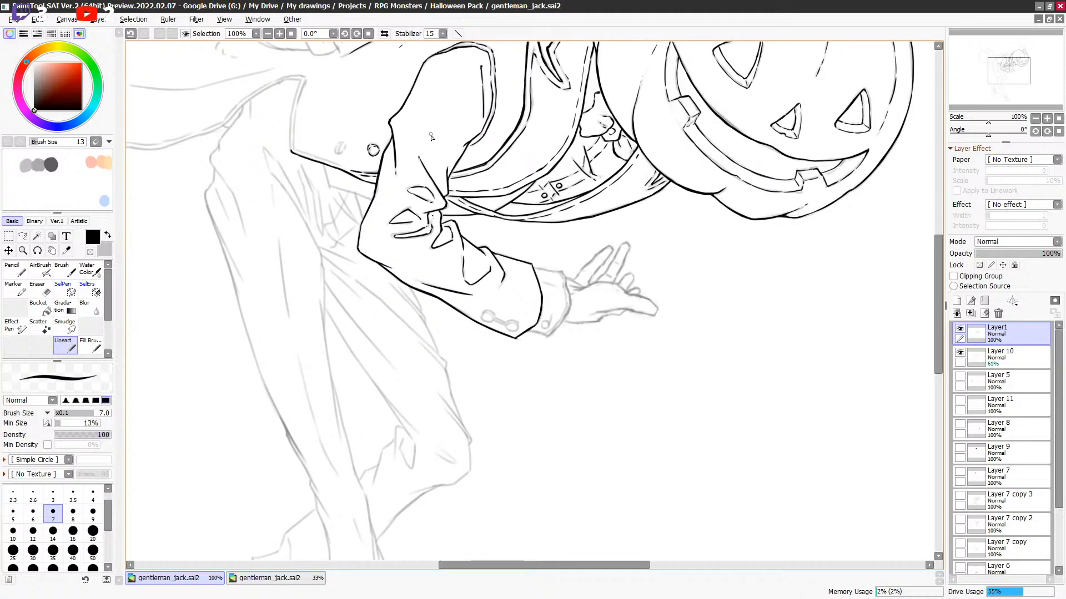
Ink the coat front's second button and the short edge rising from the hem's outer corner toward the coat tail.
left_click_drag(444, 128, 443, 127)
left_click_drag(342, 143, 335, 148)
key("ctrl+z")
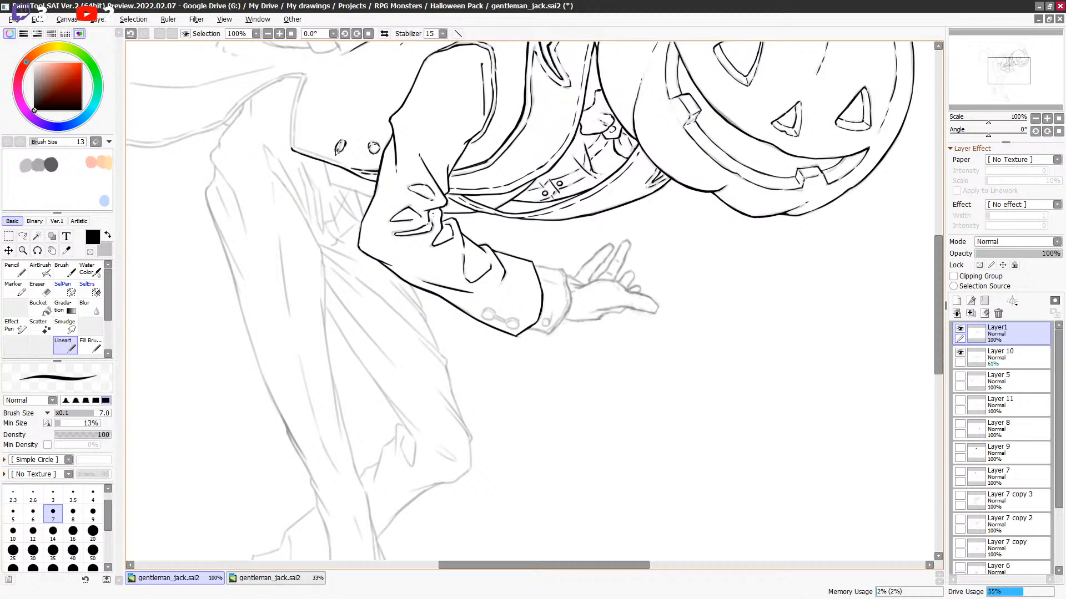
scroll(435, 171, "up", 2)
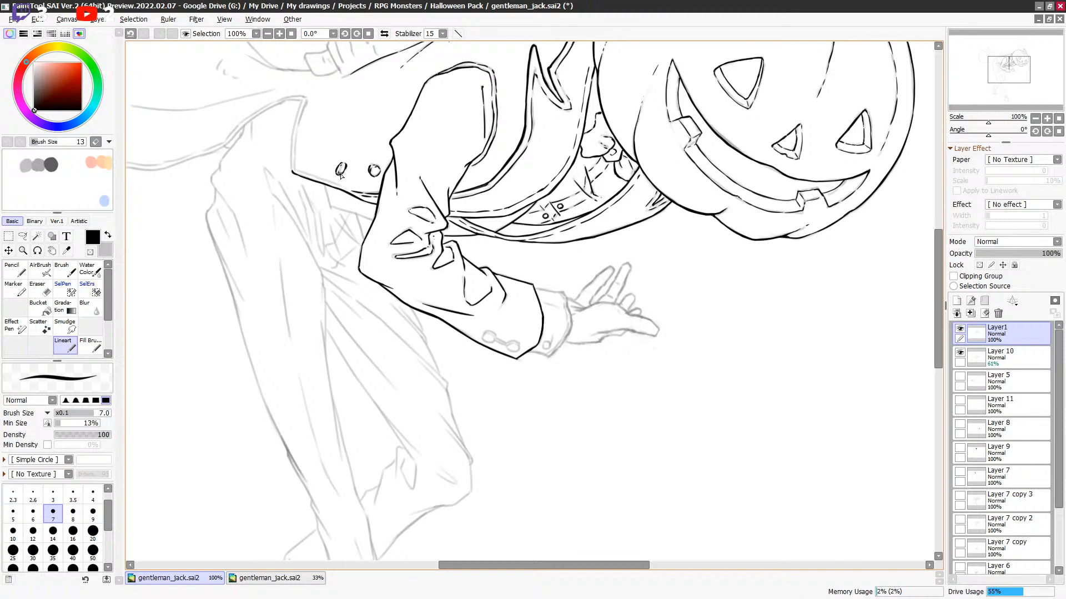
scroll(333, 177, "up", 1)
mouse_move(299, 176)
left_mouse_down()
mouse_move(308, 116)
mouse_move(299, 159)
left_mouse_up()
mouse_move(314, 113)
left_mouse_down()
mouse_move(302, 176)
mouse_move(320, 201)
left_mouse_up()
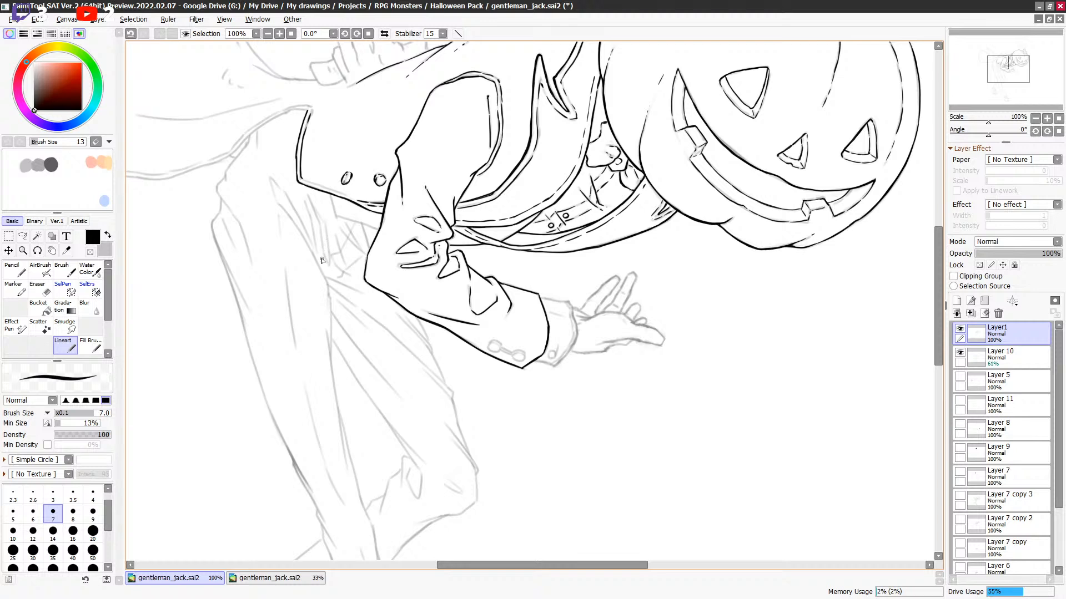
Ink an inner seam line parallel to the coat front's lower hem, ending at the near sleeve.
left_click_drag(323, 224, 315, 216)
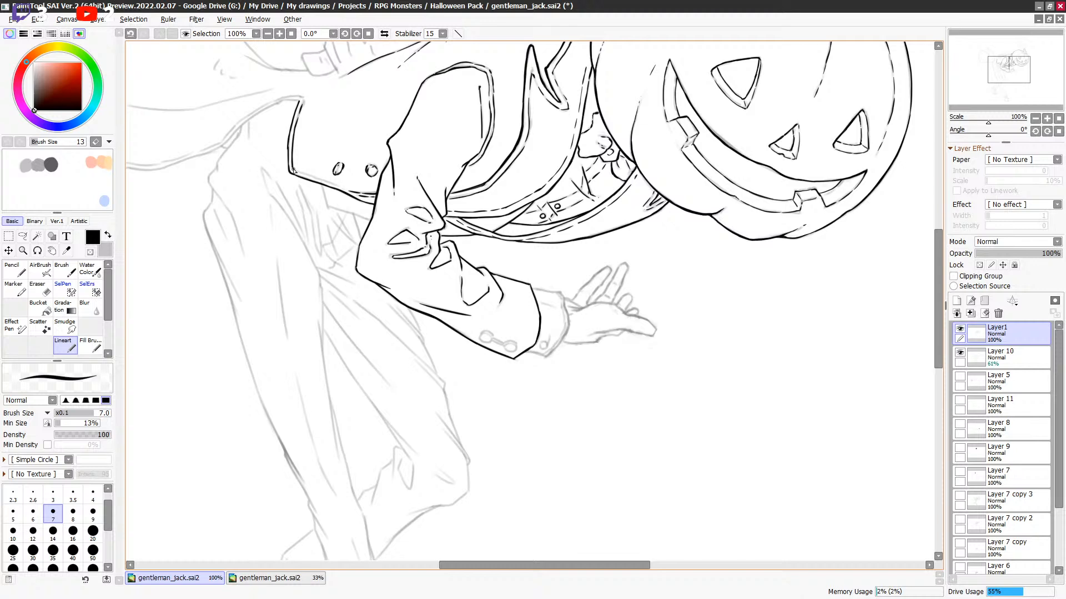
mouse_move(300, 175)
left_mouse_down()
mouse_move(344, 190)
mouse_move(318, 179)
mouse_move(345, 192)
left_mouse_up()
key("ctrl+z")
key("ctrl+z")
key("ctrl+z")
key("ctrl+z")
mouse_move(364, 199)
left_mouse_down()
mouse_move(354, 194)
mouse_move(362, 200)
left_mouse_up()
key("e")
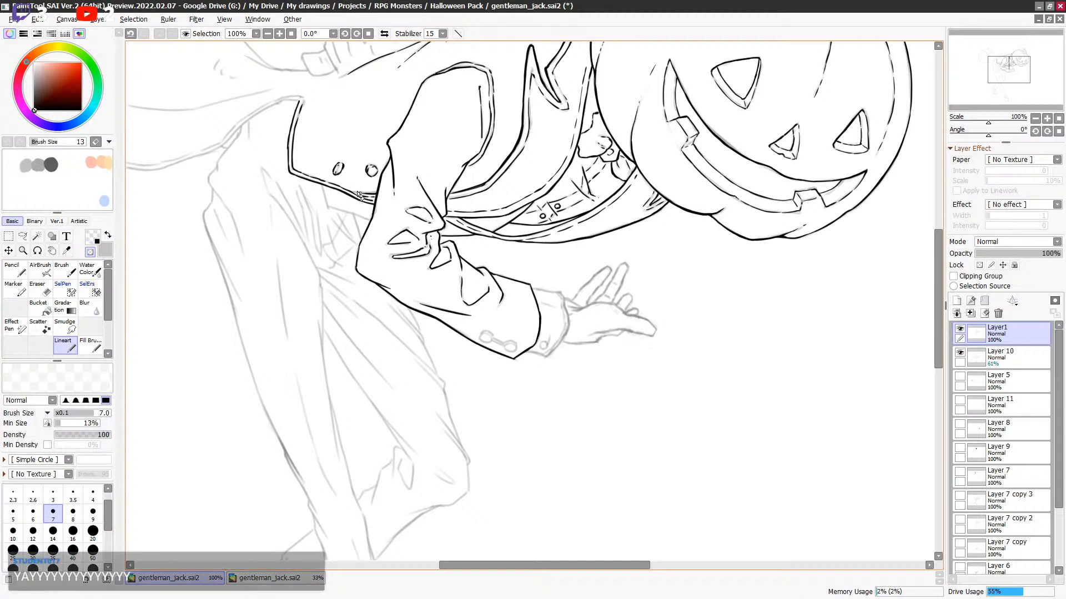
key("e")
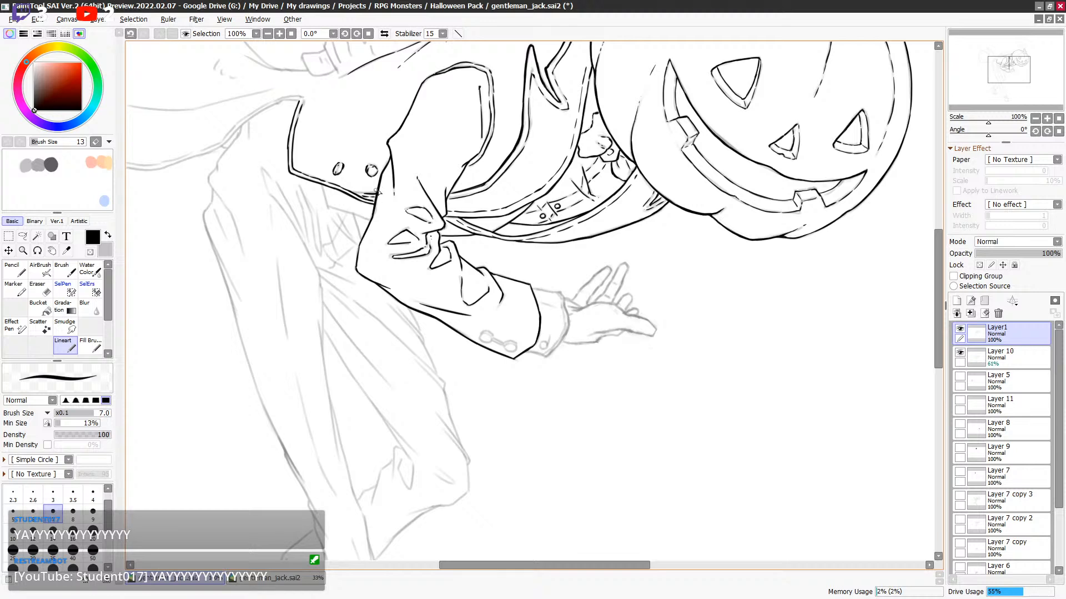
Ink the outline of the shirt cuff extending from the near sleeve opening, including its curved edge at the wrist.
scroll(465, 213, "up", 5)
scroll(465, 212, "left", 3)
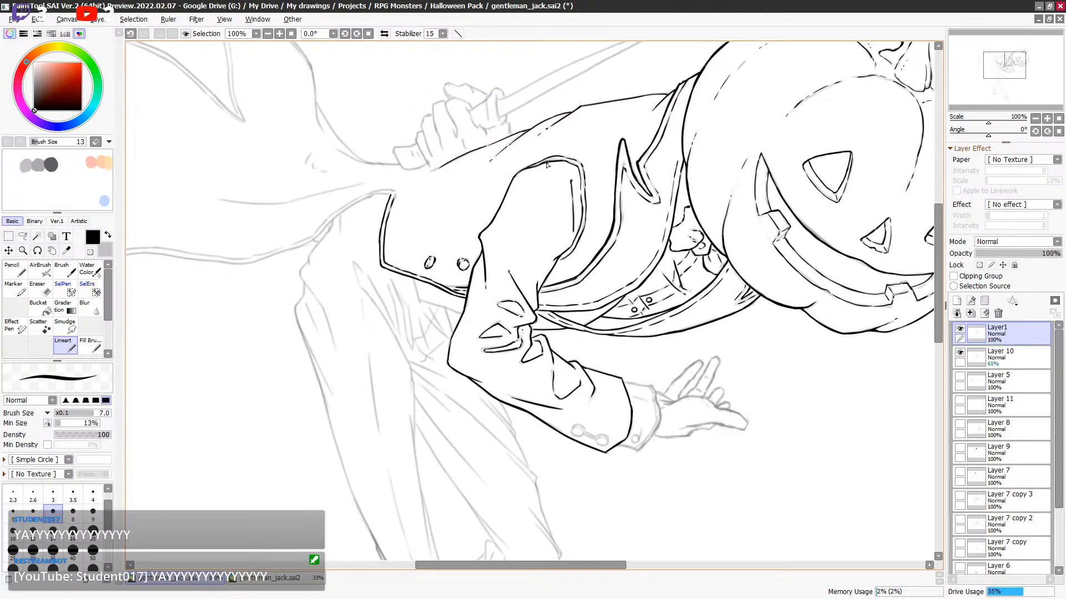
mouse_move(456, 217)
left_mouse_down()
mouse_move(510, 243)
mouse_move(658, 179)
left_mouse_up()
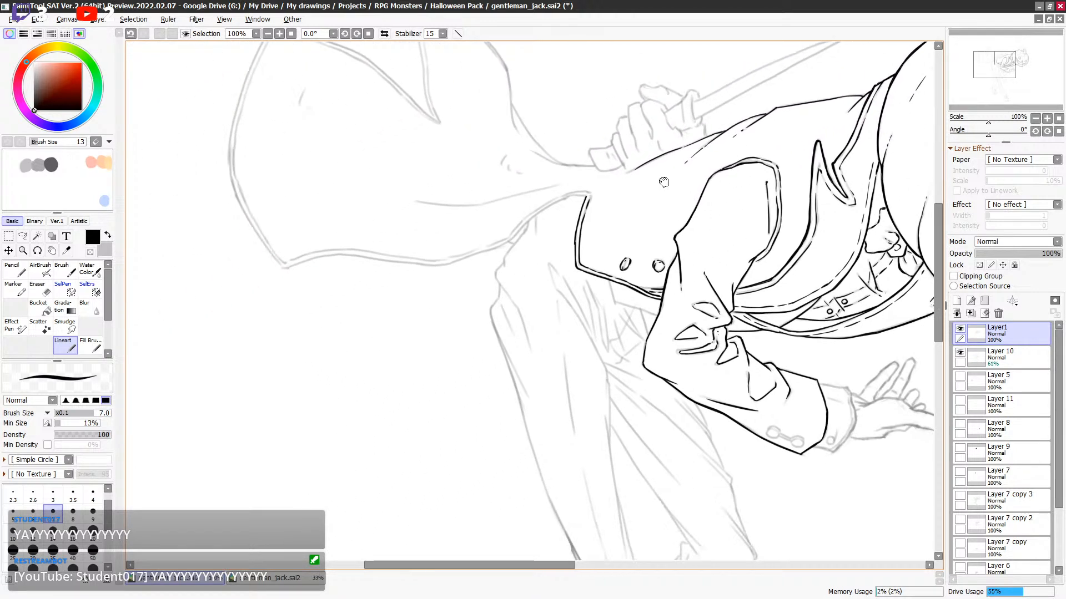
scroll(718, 292, "down", 2)
left_click_drag(840, 284, 562, 224)
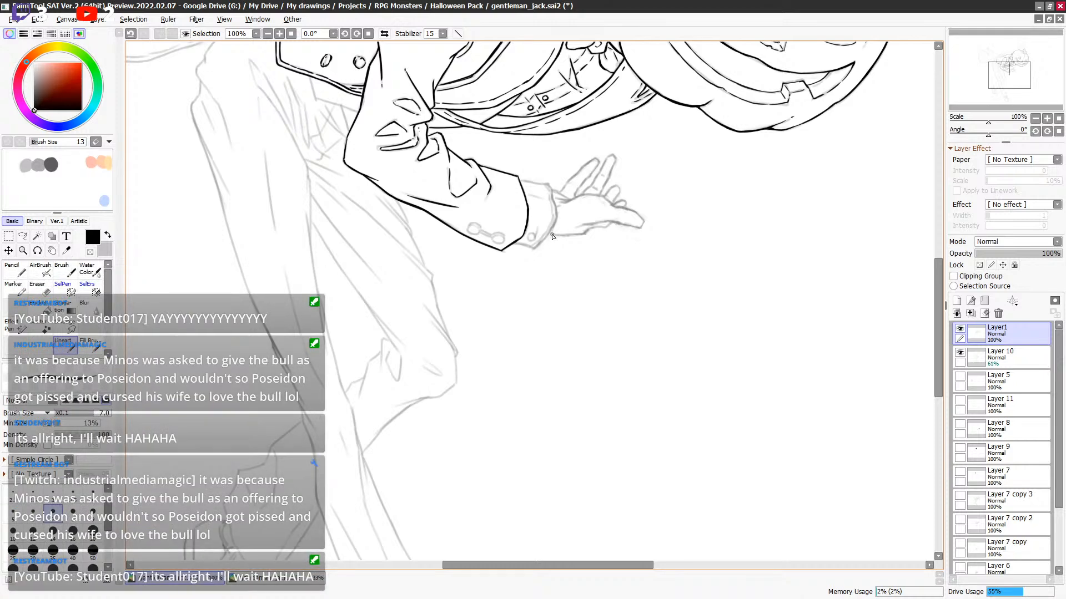
scroll(566, 203, "down", 1)
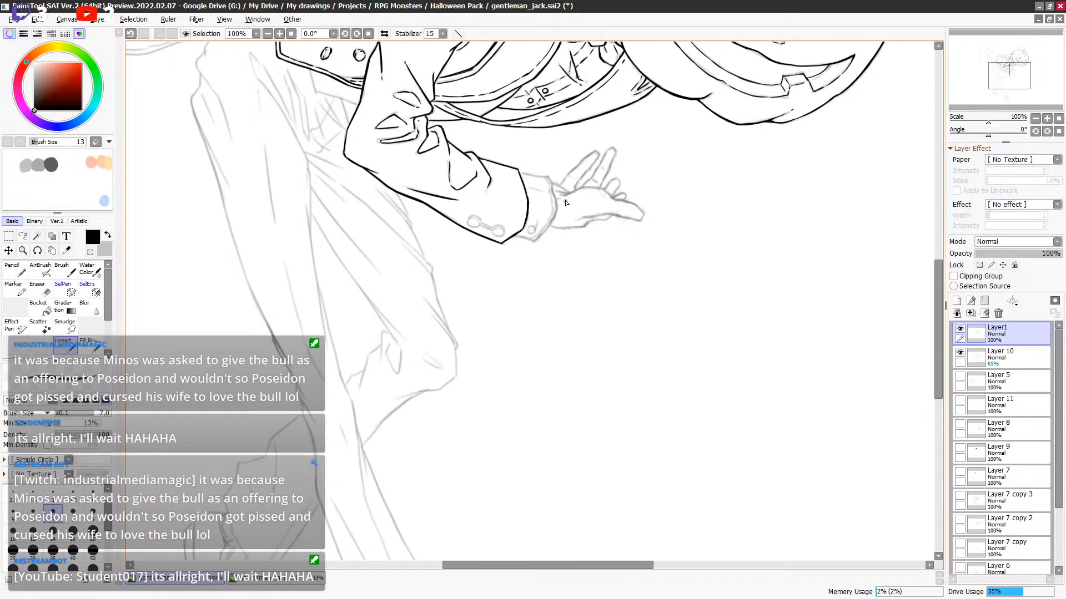
scroll(568, 210, "down", 2)
scroll(557, 173, "up", 3)
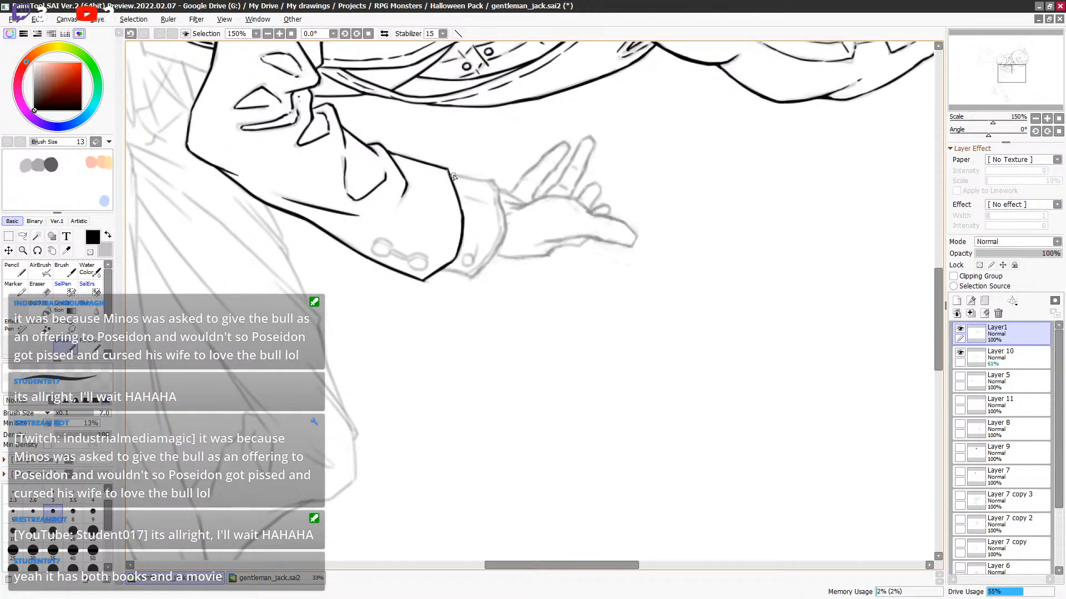
key("ctrl+z")
left_click_drag(451, 176, 492, 181)
left_click_drag(441, 272, 472, 278)
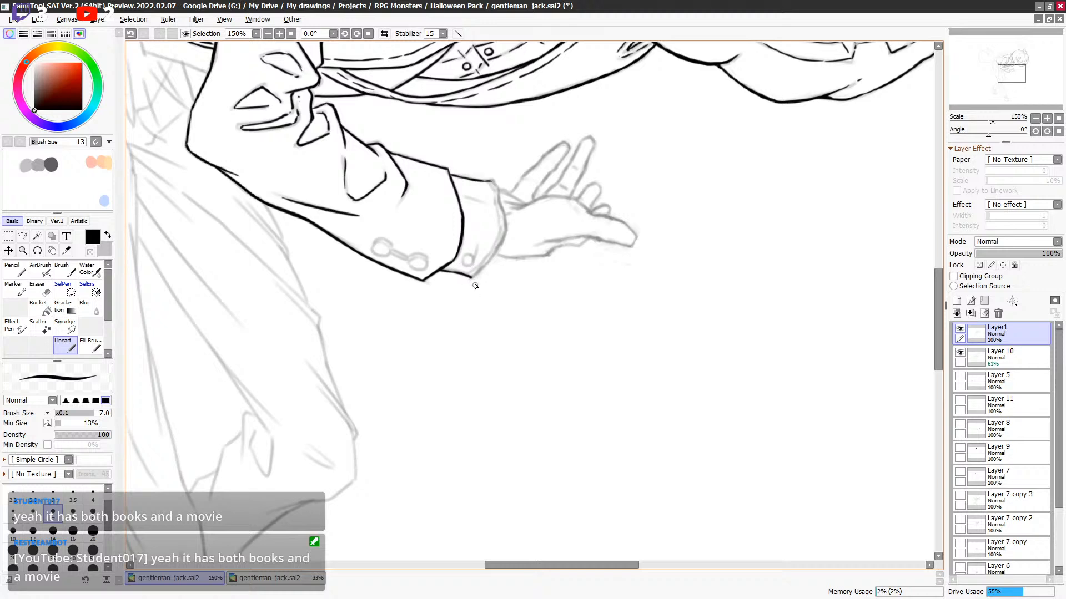
mouse_move(472, 277)
left_mouse_down()
mouse_move(502, 245)
mouse_move(494, 184)
mouse_move(500, 196)
left_mouse_up()
key("ctrl+z")
left_click_drag(501, 207, 506, 226)
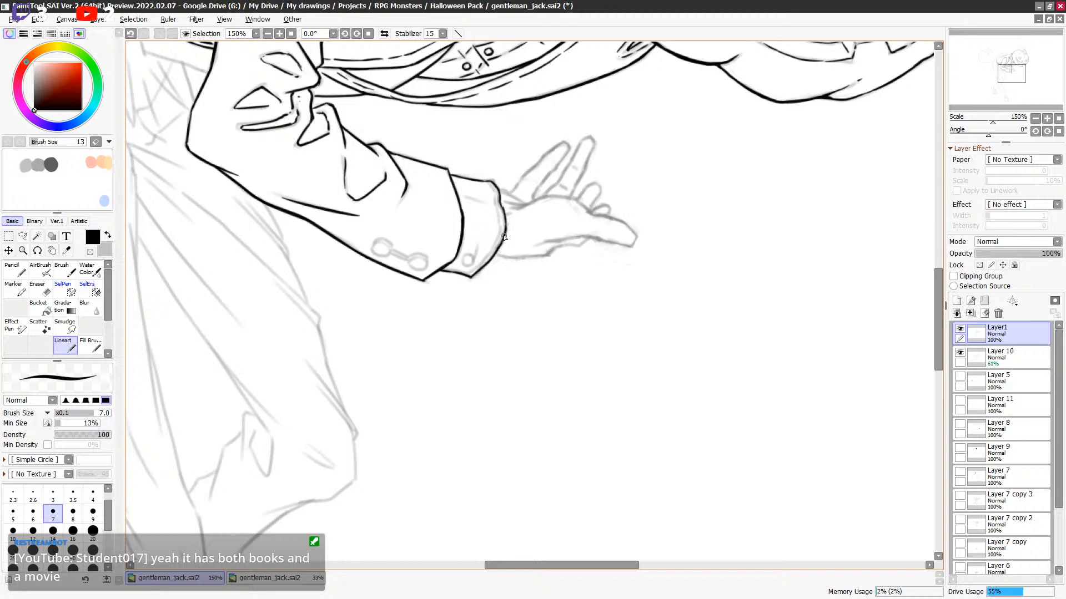
Add a short crease, dashed stitching along the wrist edge and a small round button to the shirt cuff.
left_click_drag(464, 196, 495, 195)
left_click_drag(496, 200, 488, 253)
mouse_move(482, 259)
left_mouse_down()
mouse_move(469, 275)
mouse_move(473, 260)
mouse_move(463, 260)
mouse_move(512, 276)
left_mouse_up()
key("ctrl+z")
left_click_drag(531, 231, 557, 223)
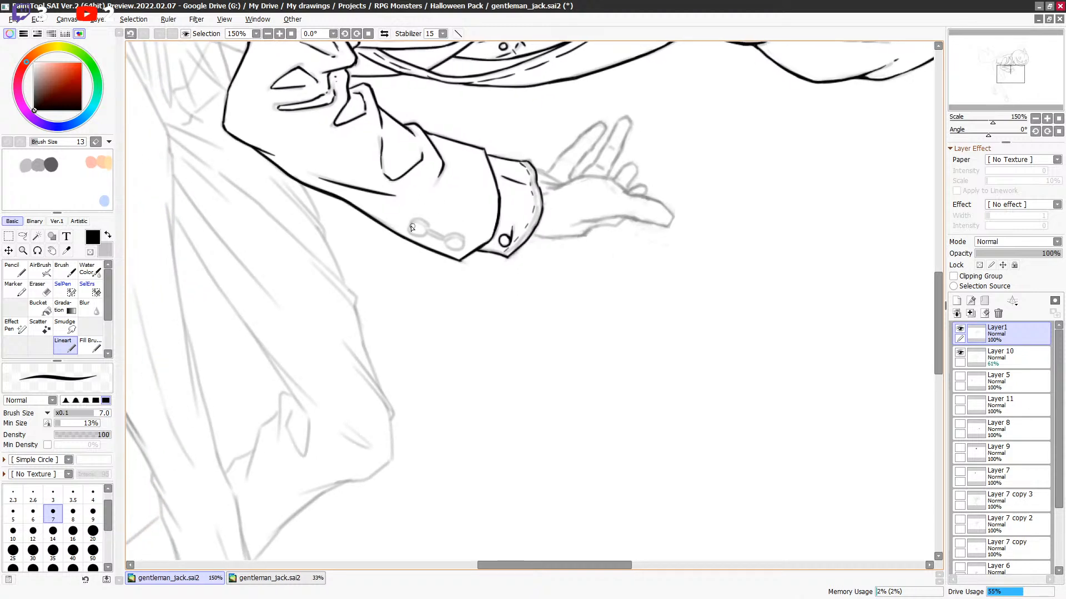
Ink the round sleeve button nearer the elbow on the near forearm, redrawing strokes that miss the sketch.
key("ctrl+z")
mouse_move(429, 231)
left_mouse_down()
mouse_move(414, 235)
mouse_move(427, 232)
left_mouse_up()
key("ctrl+z")
left_click_drag(411, 226, 417, 224)
key("ctrl+z")
left_click_drag(429, 231, 406, 192)
left_click_drag(406, 191, 420, 189)
key("ctrl+z")
key("ctrl+z")
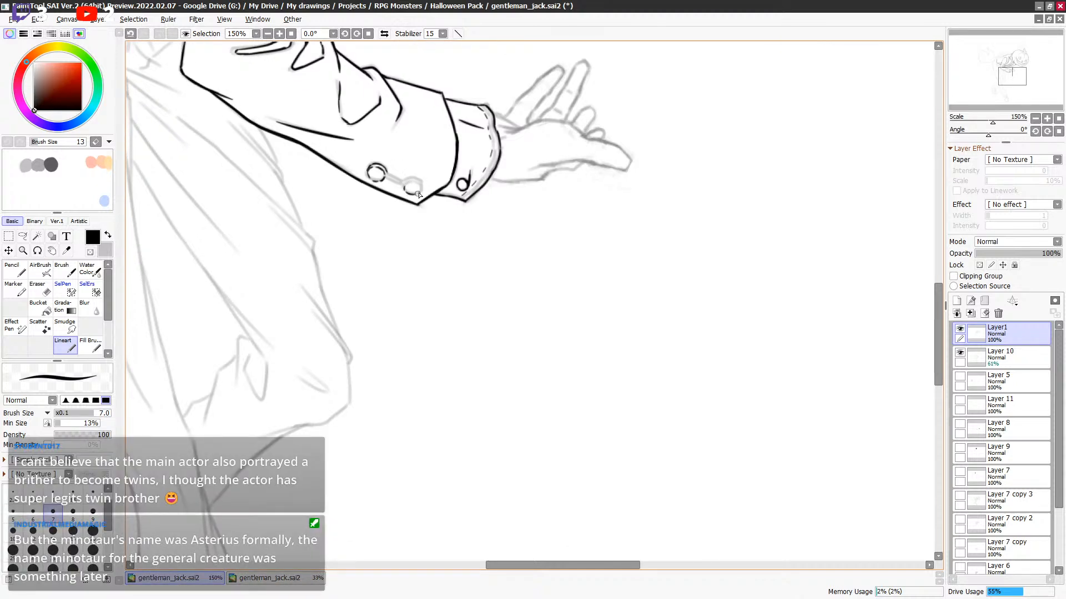
Ink the round sleeve button nearer the sleeve opening and the short link joining the two sleeve buttons.
key("ctrl+z")
key("ctrl+y")
key("ctrl+z")
left_click_drag(404, 186, 419, 181)
key("ctrl+z")
key("ctrl+z")
key("ctrl+z")
key("ctrl+z")
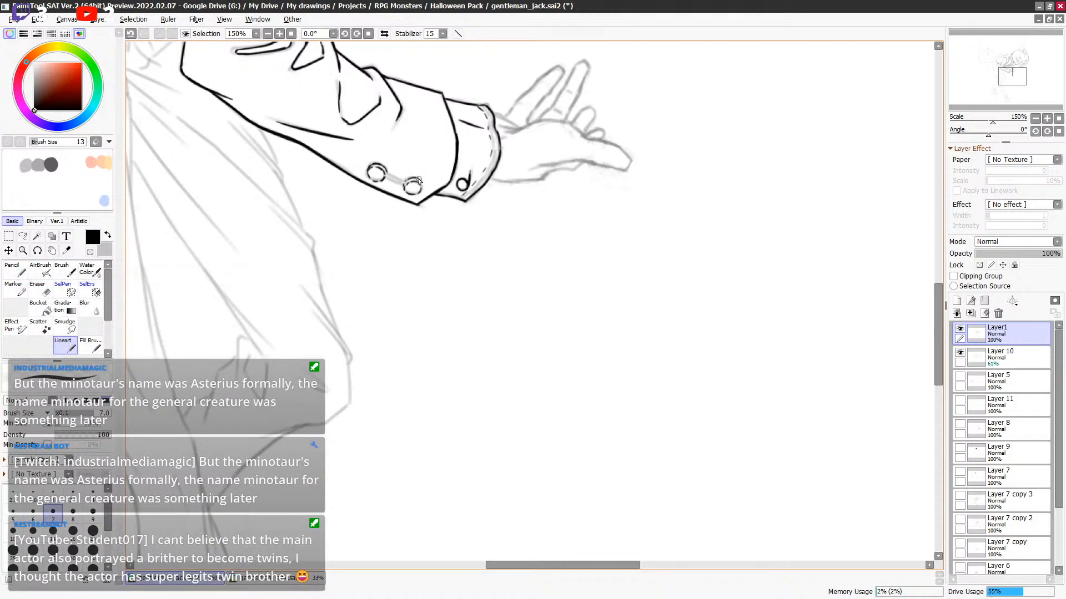
left_click_drag(401, 170, 387, 159)
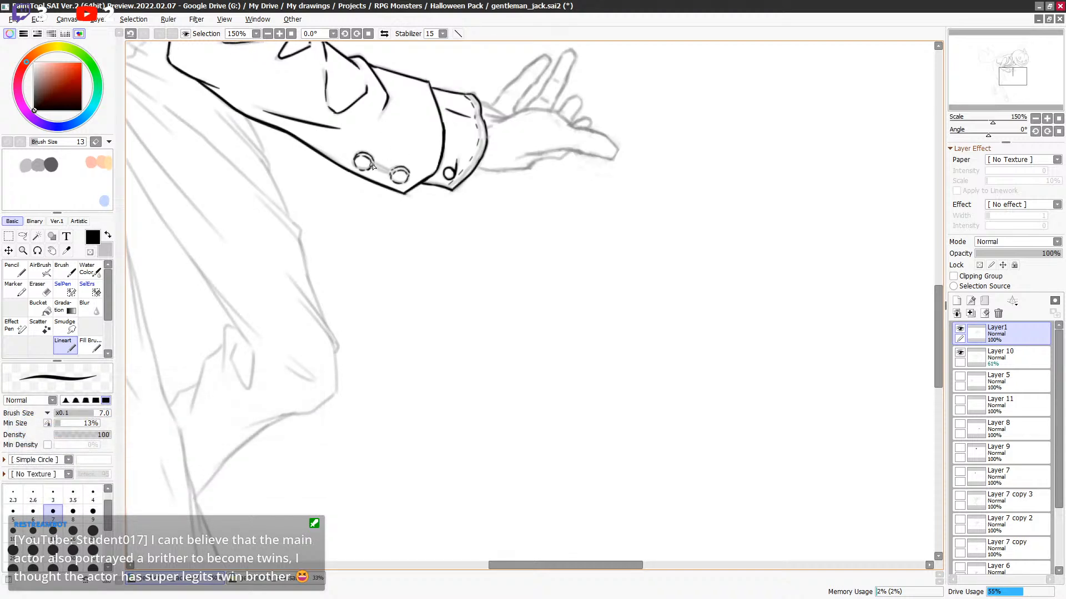
left_click_drag(376, 169, 391, 173)
Ink the open hand's lower contour from the shirt cuff along the palm to the tip of the thumb.
left_click_drag(561, 174, 563, 189)
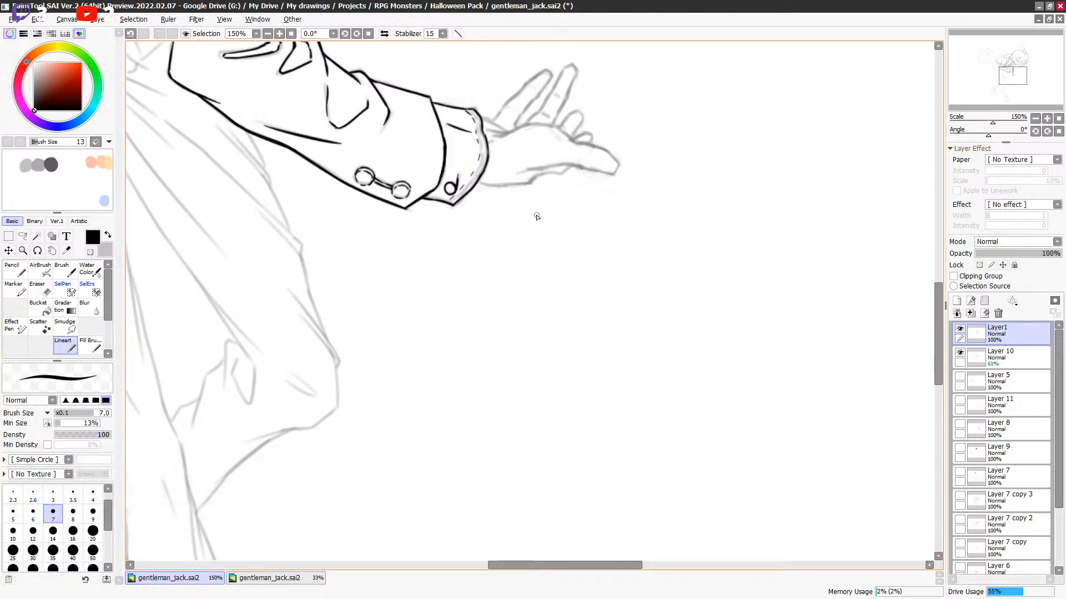
left_click_drag(542, 183, 540, 205)
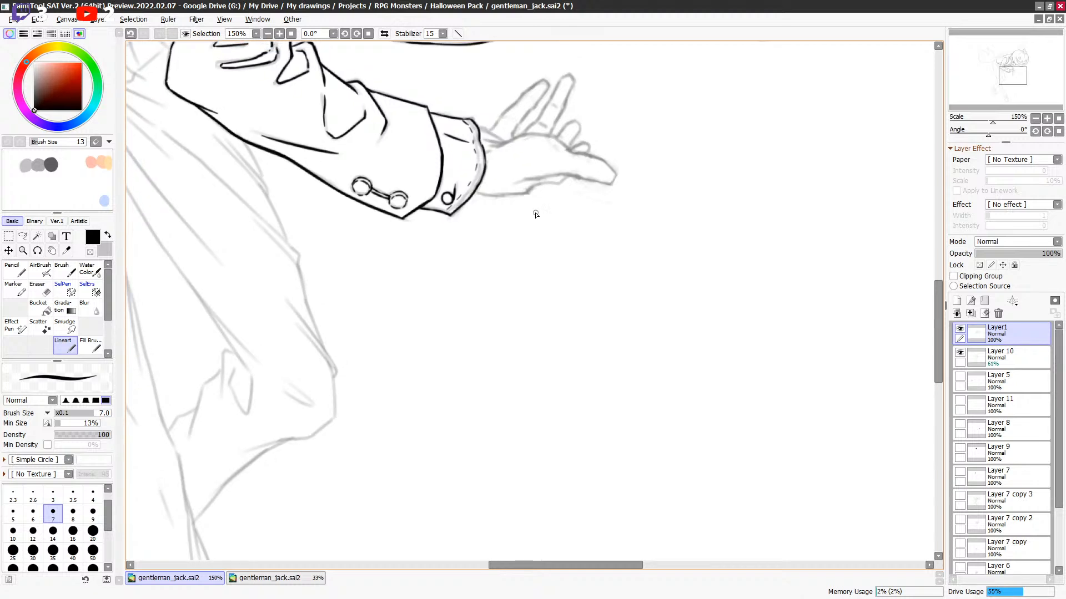
scroll(544, 215, "up", 1)
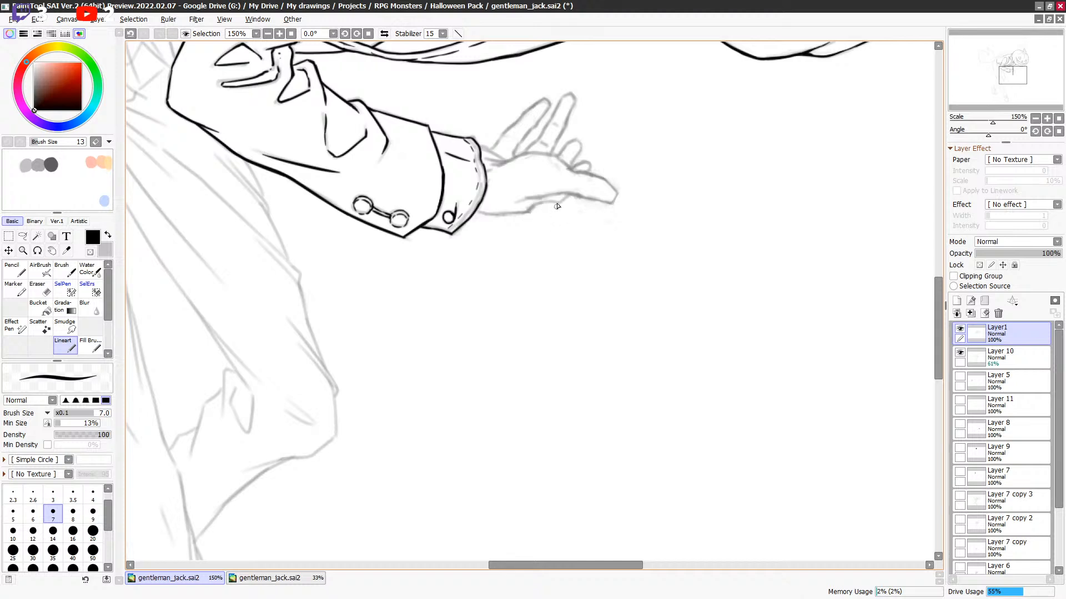
scroll(558, 205, "up", 1)
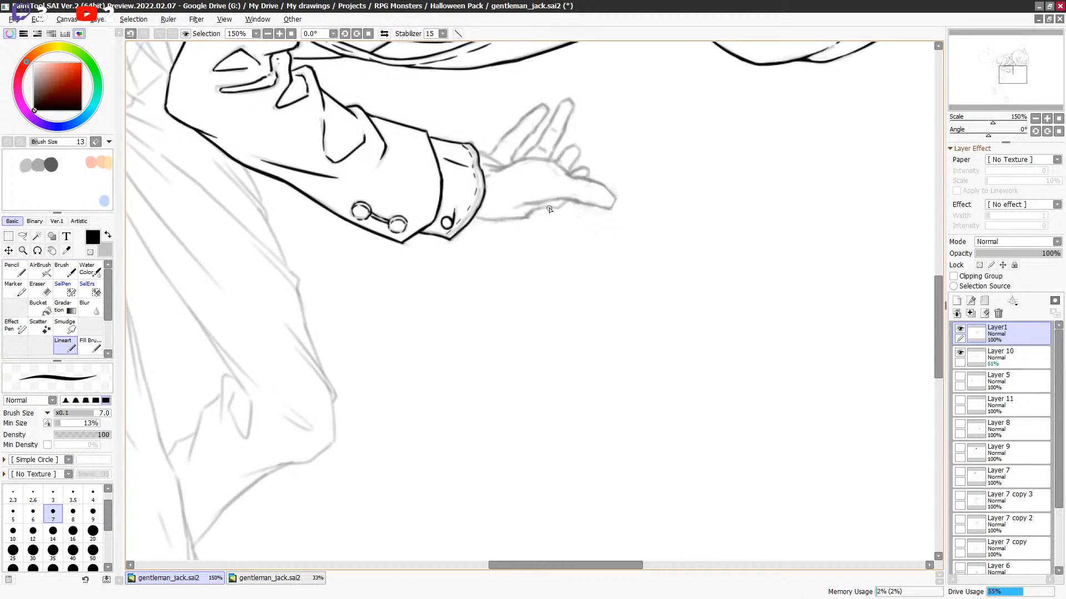
key("ctrl+z")
mouse_move(481, 220)
left_mouse_down()
mouse_move(522, 220)
mouse_move(566, 201)
mouse_move(524, 203)
mouse_move(546, 203)
left_mouse_up()
key("ctrl+z")
mouse_move(638, 201)
left_mouse_down()
mouse_move(487, 200)
mouse_move(448, 184)
mouse_move(487, 192)
mouse_move(491, 181)
left_mouse_up()
scroll(473, 189, "up", 1)
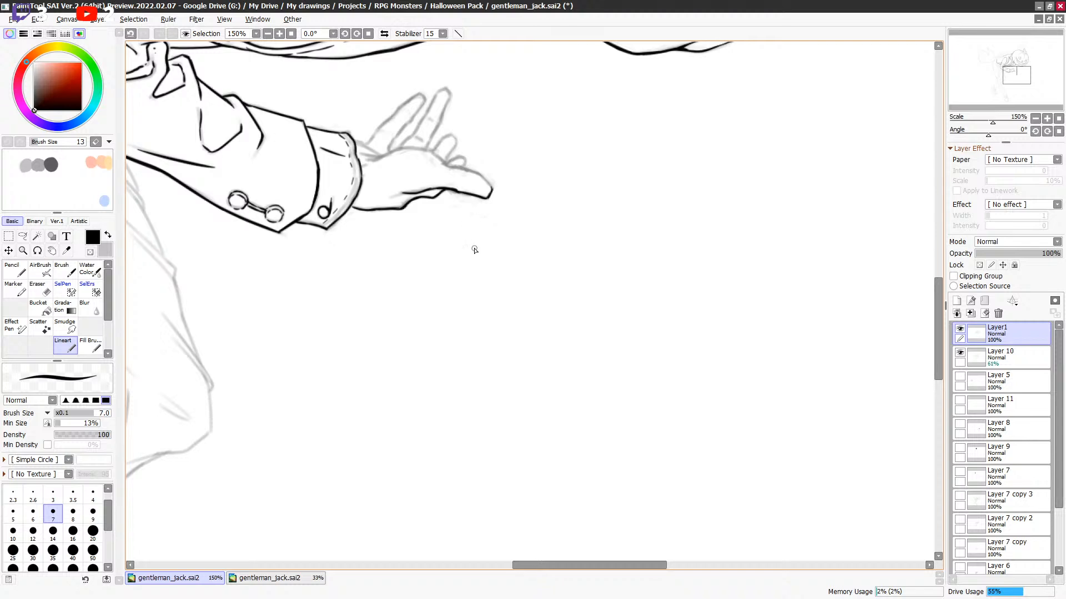
Ink the thumb's upper edge on the open hand, clean its tip and try a short crease on the thumb.
scroll(504, 228, "up", 2)
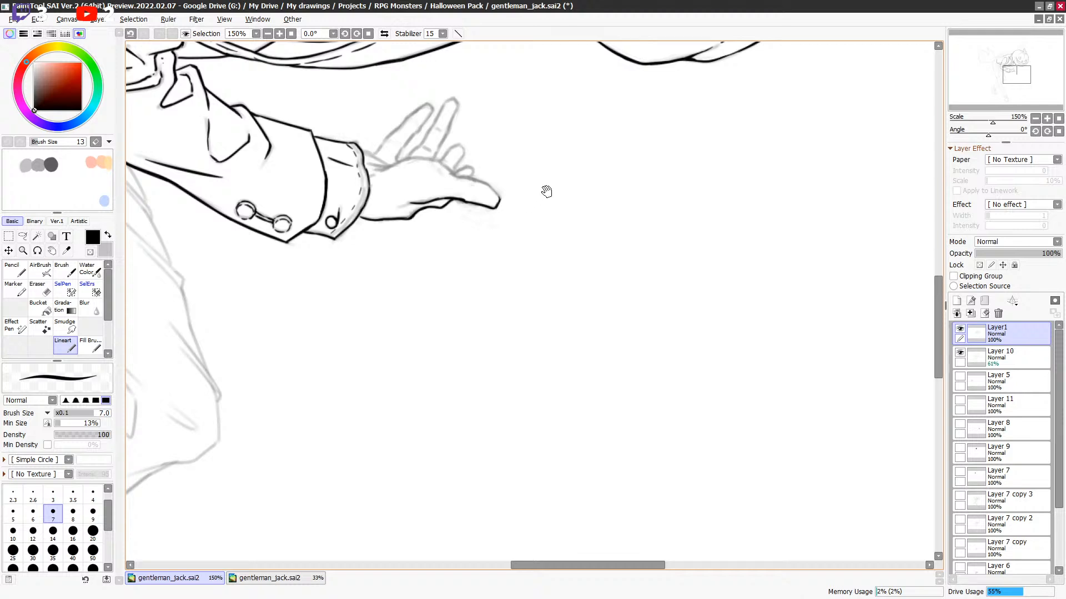
scroll(541, 203, "up", 3)
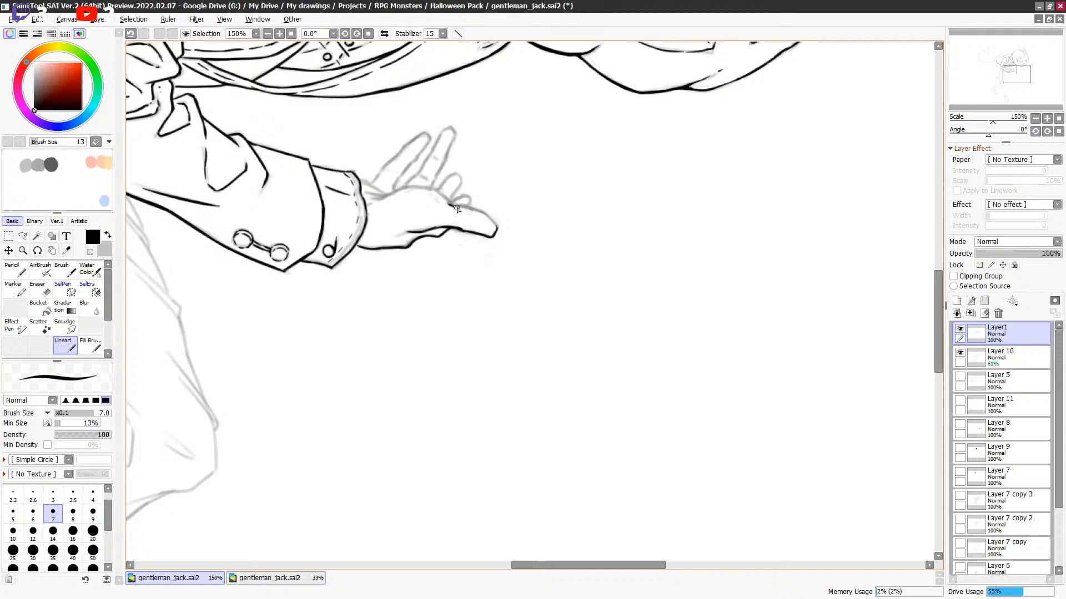
left_click_drag(471, 209, 497, 228)
key("e")
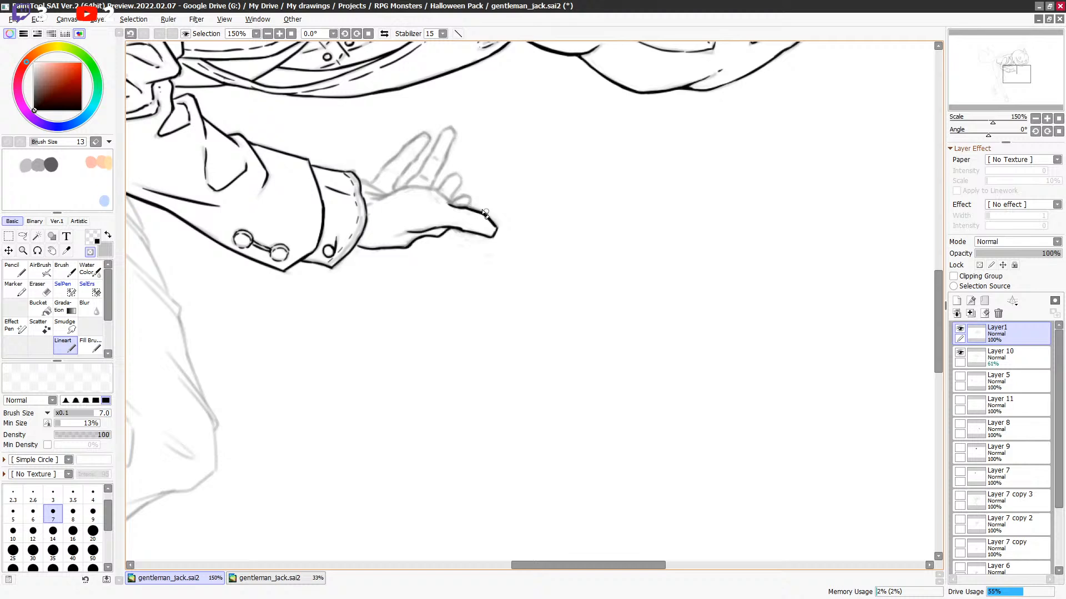
key("e")
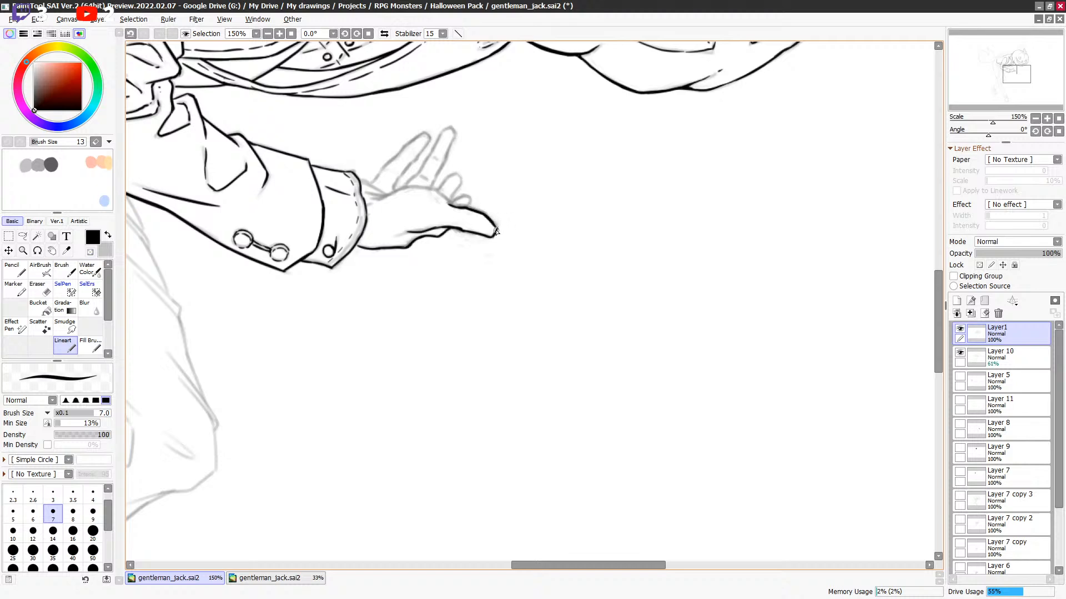
left_click_drag(469, 225, 468, 219)
key("ctrl+z")
Ink the palm's upper contour and the short line at the wrist beside the shirt cuff, redrawing the wrist stroke once.
mouse_move(371, 198)
left_mouse_down()
mouse_move(419, 188)
mouse_move(450, 203)
left_mouse_up()
left_click_drag(401, 237, 412, 236)
left_click_drag(363, 191, 386, 197)
key("ctrl+z")
left_click_drag(362, 184, 383, 196)
Ink the outlines of the two long raised fingers on the open hand.
left_click_drag(370, 187, 403, 156)
left_click_drag(478, 196, 598, 154)
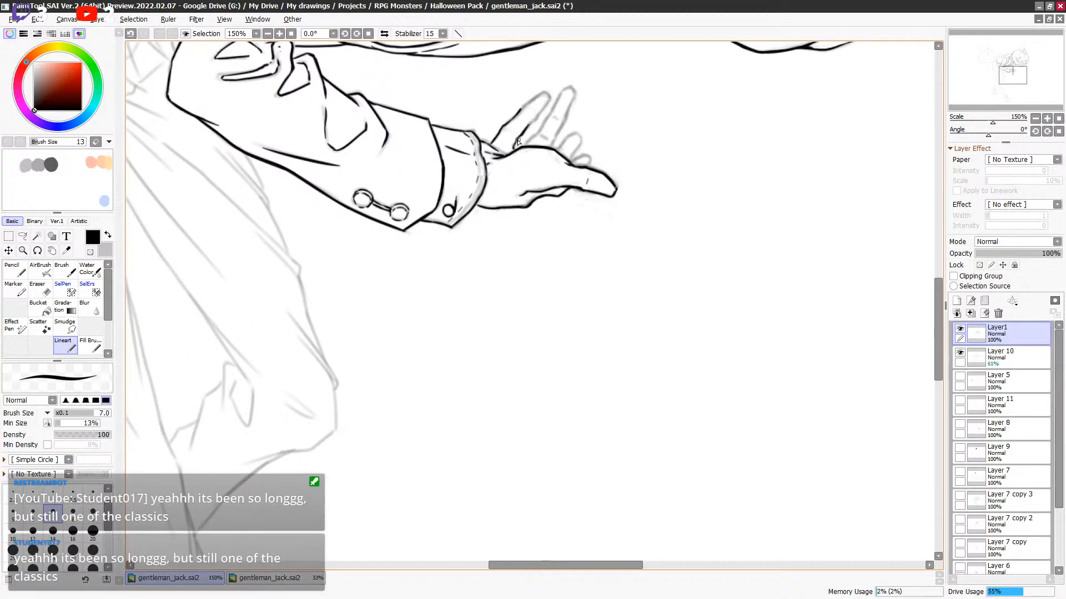
mouse_move(521, 111)
left_mouse_down()
mouse_move(546, 97)
mouse_move(540, 114)
left_mouse_up()
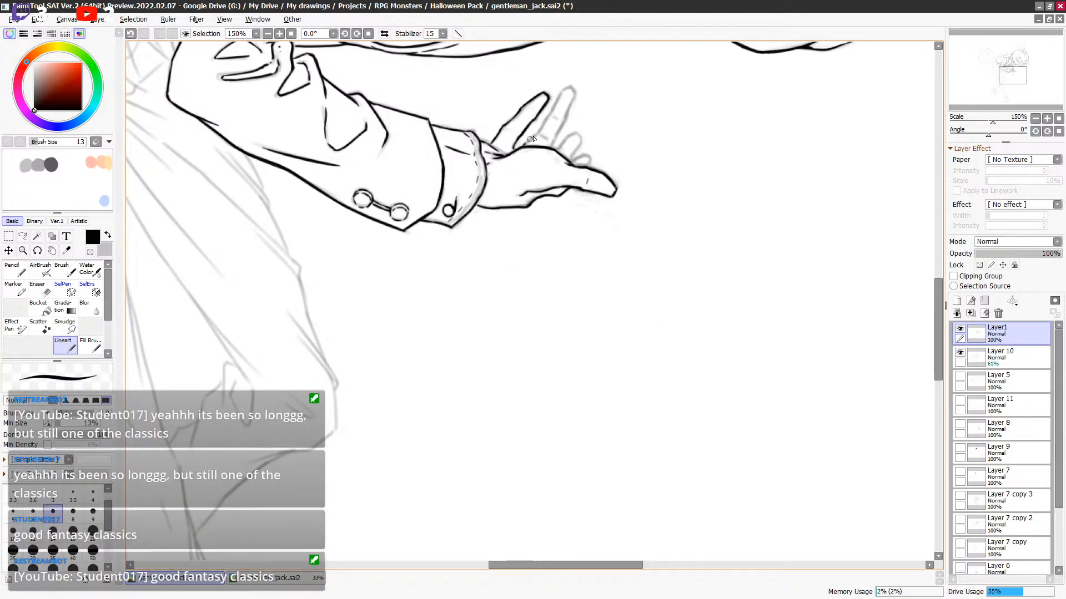
mouse_move(549, 118)
left_mouse_down()
mouse_move(538, 133)
mouse_move(562, 90)
mouse_move(566, 123)
mouse_move(554, 143)
left_mouse_up()
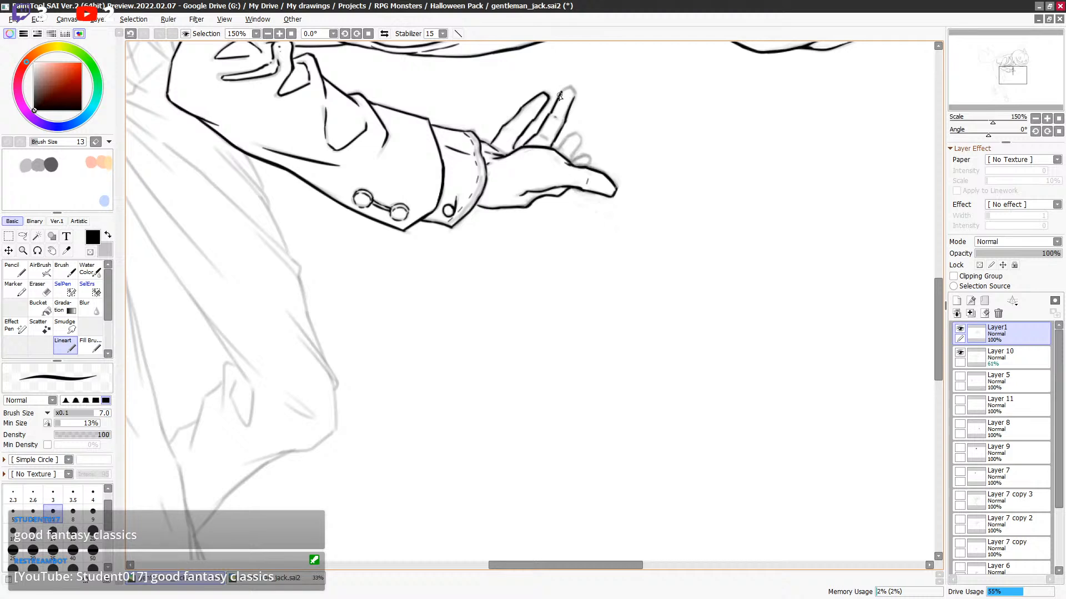
left_click_drag(562, 92, 575, 98)
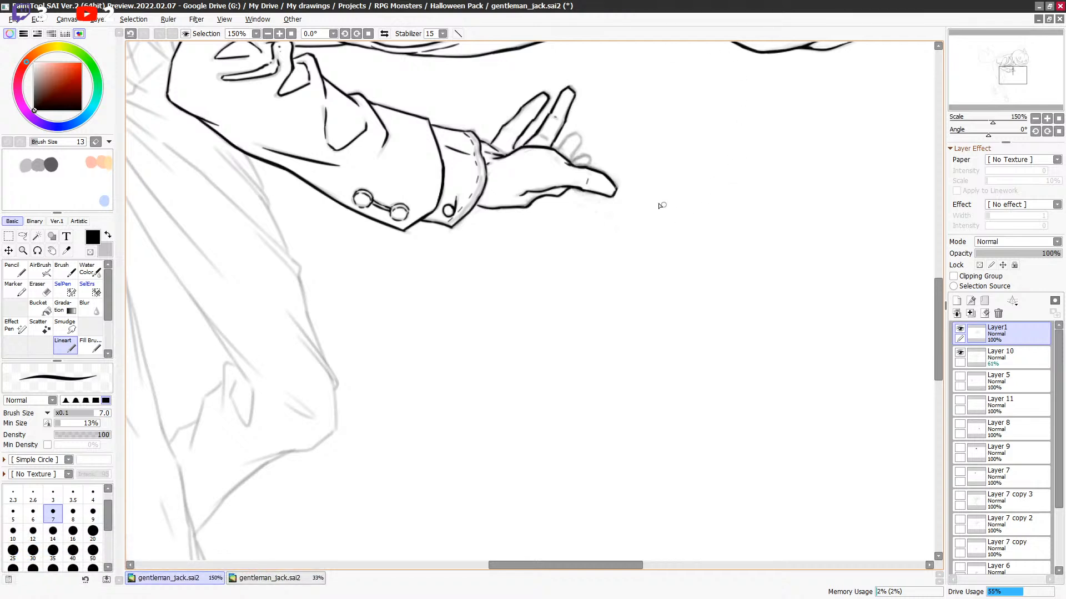
Ink the two short foreshortened fingers beside the thumb and save the drawing.
left_click_drag(595, 149, 597, 146)
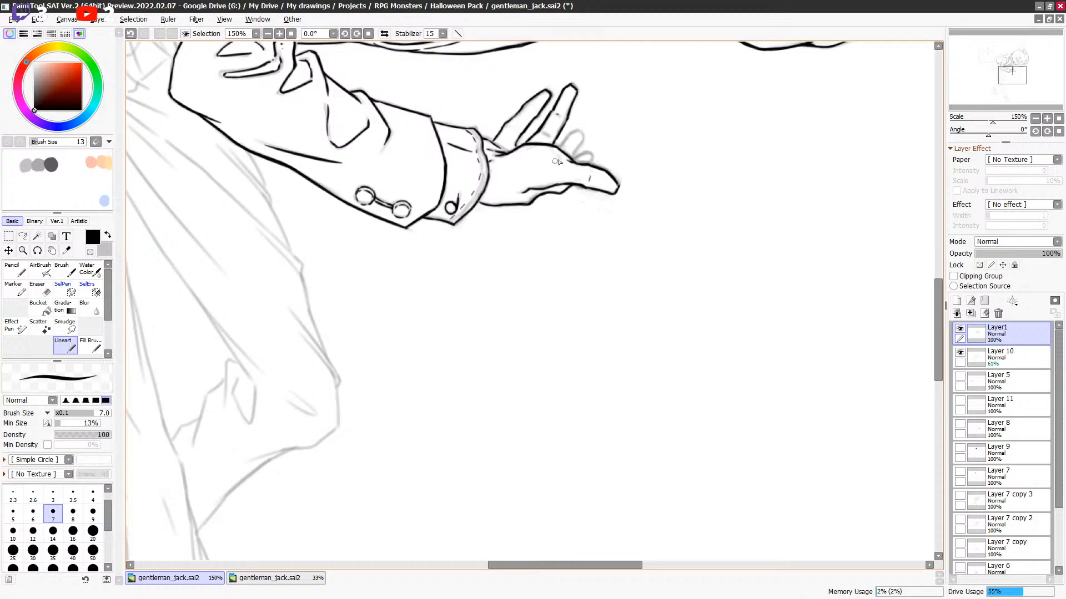
mouse_move(562, 147)
left_mouse_down()
mouse_move(581, 130)
mouse_move(560, 149)
mouse_move(580, 142)
mouse_move(574, 156)
left_mouse_up()
key("ctrl+z")
key("e")
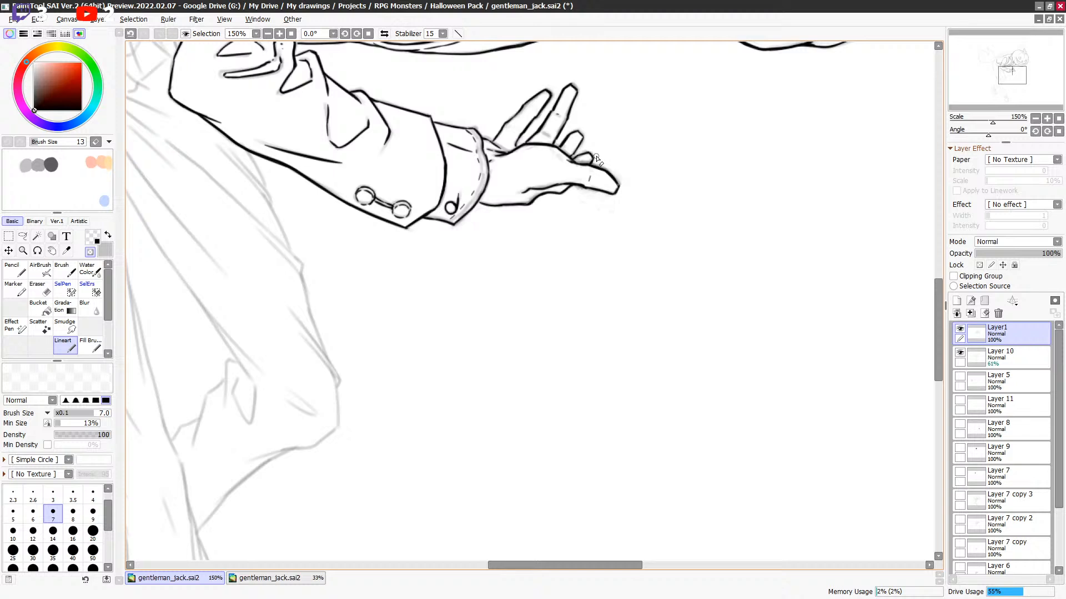
key("ctrl+s")
key("e")
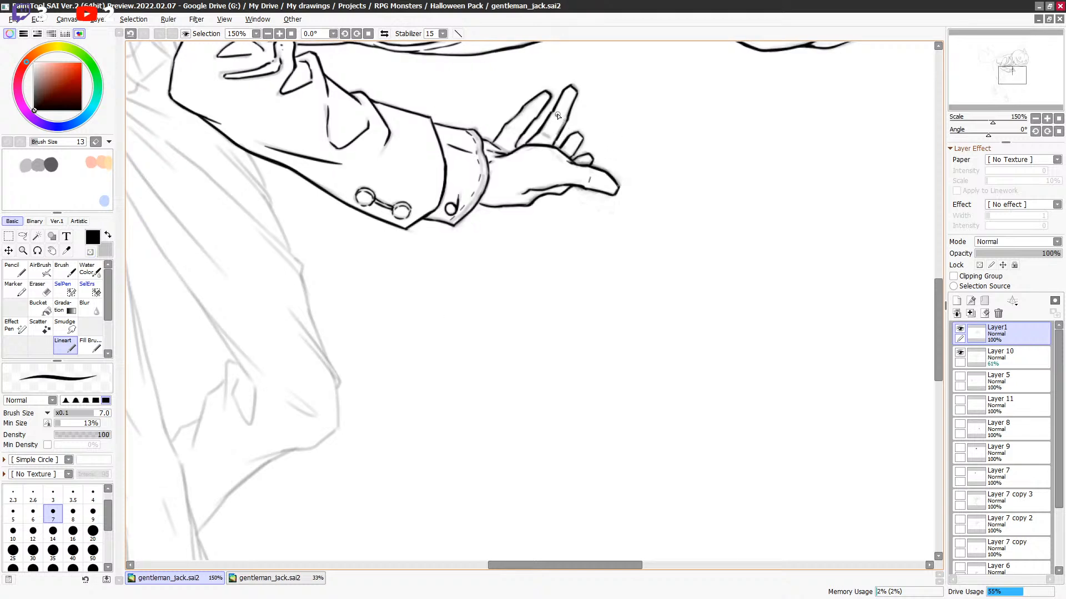
Add short joint creases to the two long fingers, trim their lines and save the drawing.
key("ctrl+z")
left_click_drag(555, 121, 561, 116)
key("e")
key("e")
key("e")
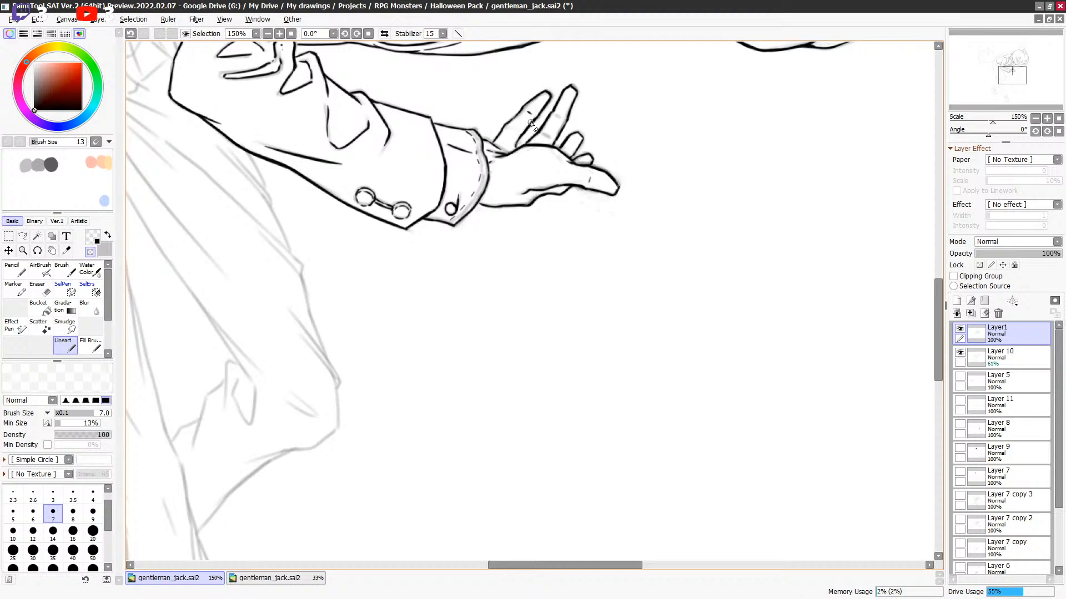
key("e")
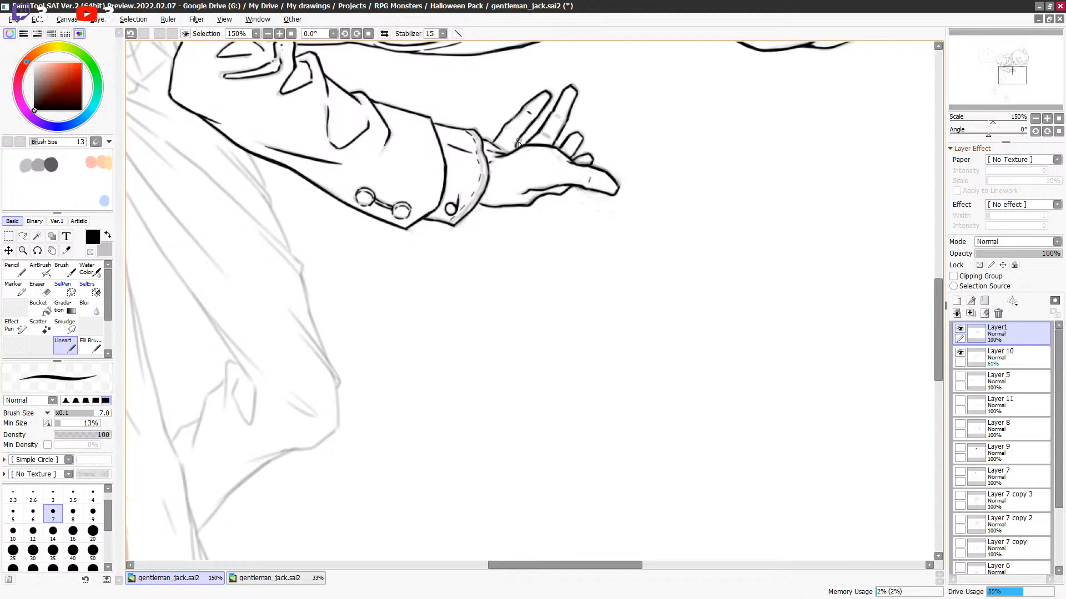
key("ctrl+s")
Clean up the line at the base of the first long finger and save the drawing.
key("minus")
key("minus")
left_click_drag(518, 140, 517, 148)
key("minus")
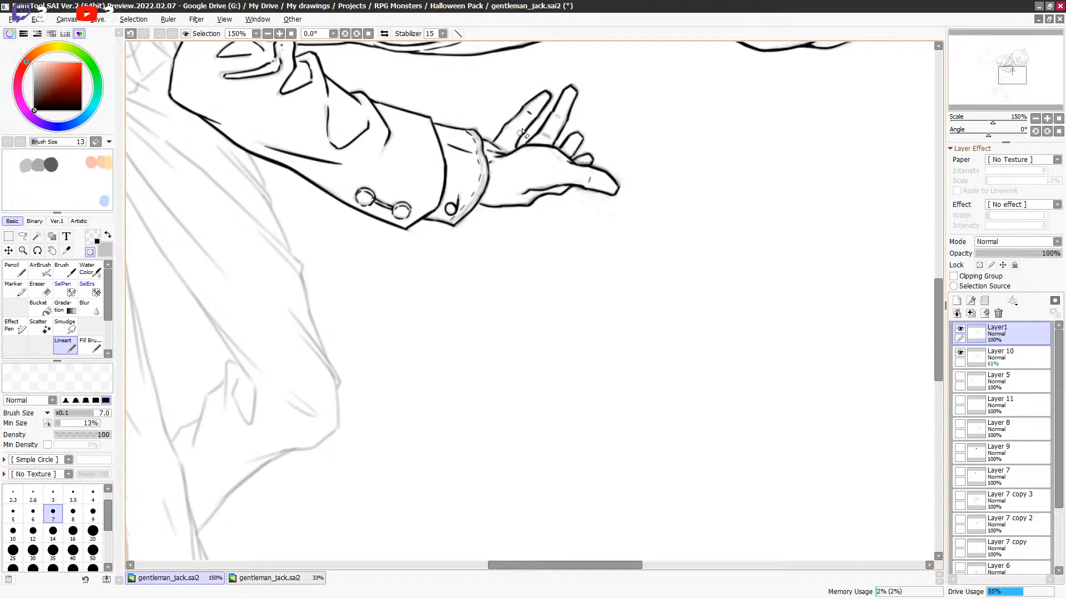
key("minus")
key("minus")
key("ctrl+s")
Review the inked arm and hand in the whole figure, briefly hiding the sketch layer (Layer 10).
key("f")
mouse_move(600, 167)
left_mouse_down()
mouse_move(591, 189)
mouse_move(561, 160)
mouse_move(604, 223)
left_mouse_up()
key("minus")
key("minus")
key("ctrl+z")
key("l")
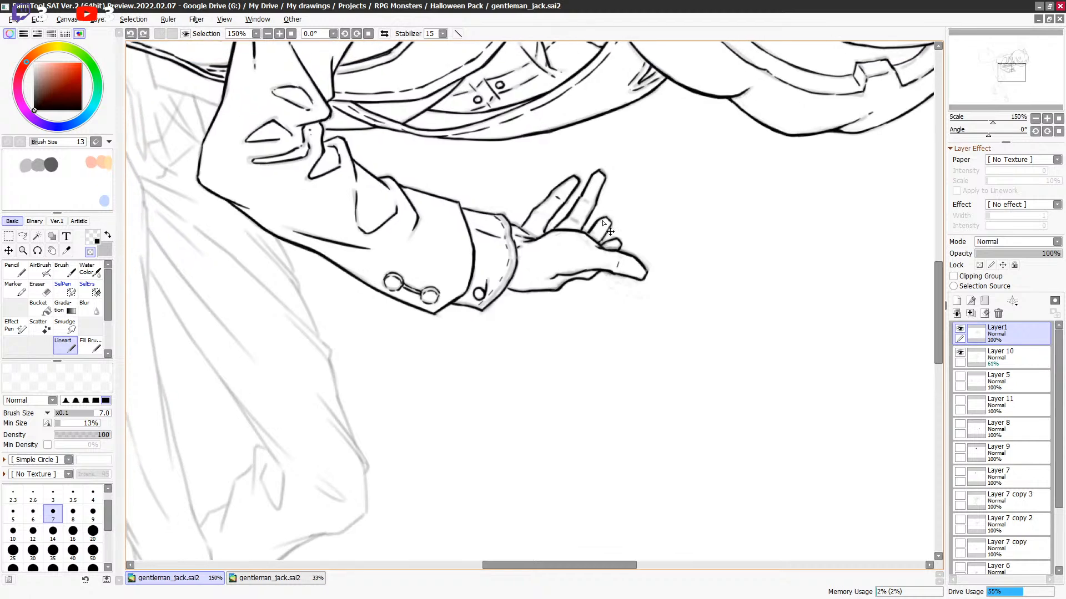
scroll(603, 224, "down", 2)
left_click(960, 353)
left_click(960, 353)
left_click_drag(667, 331, 702, 400)
left_click_drag(653, 341, 692, 415)
scroll(553, 252, "up", 1)
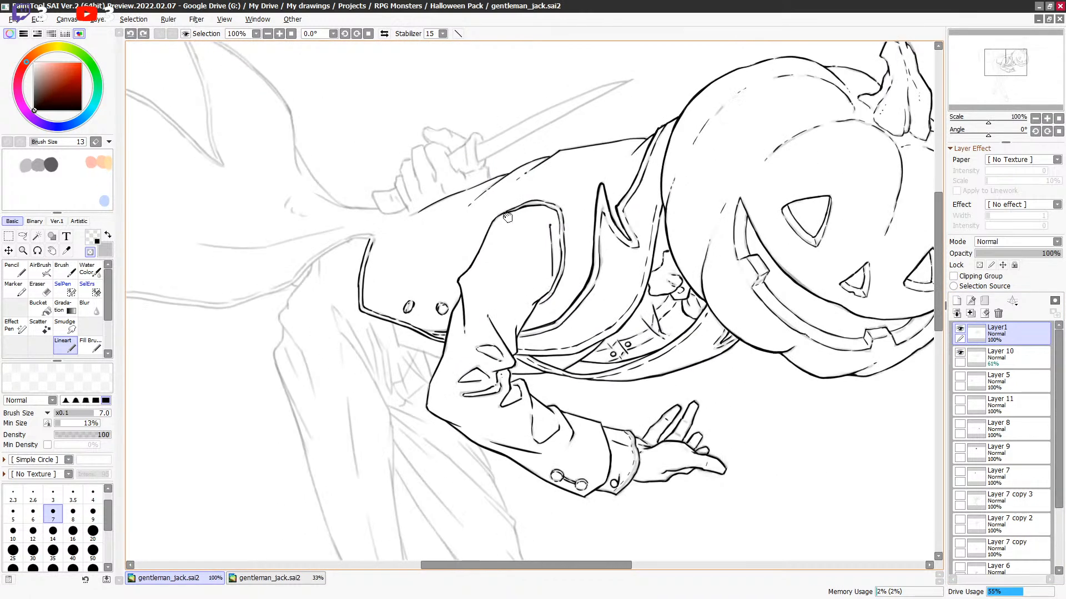
Ink the end of the coat's back line at the knife hand with a finer Lineart brush, and restore the brush size to 7.
left_click_drag(487, 195, 492, 214)
key("f")
left_click(71, 349)
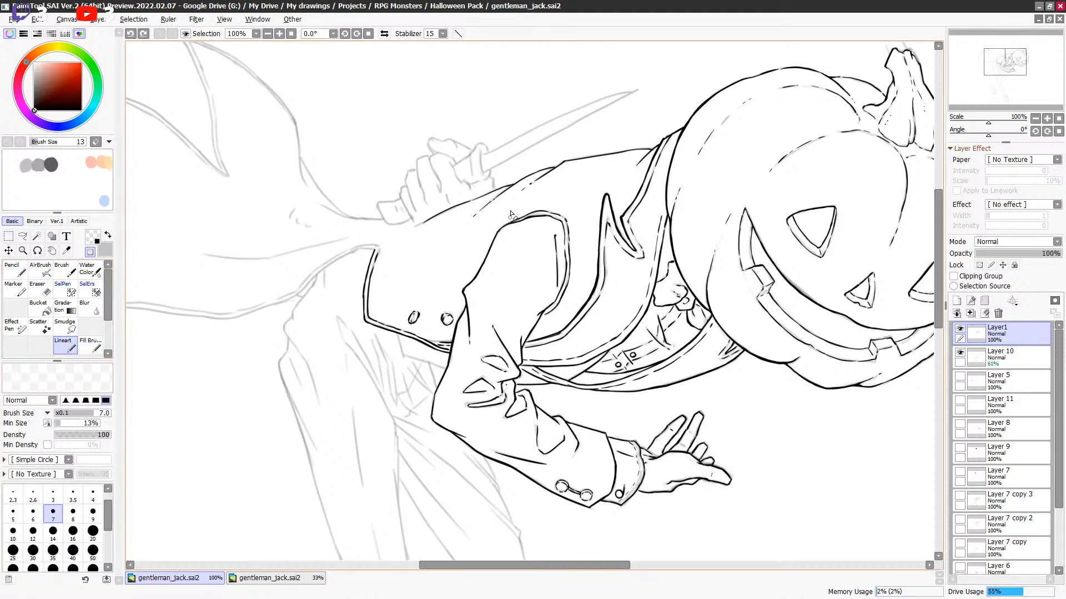
scroll(469, 228, "up", 1)
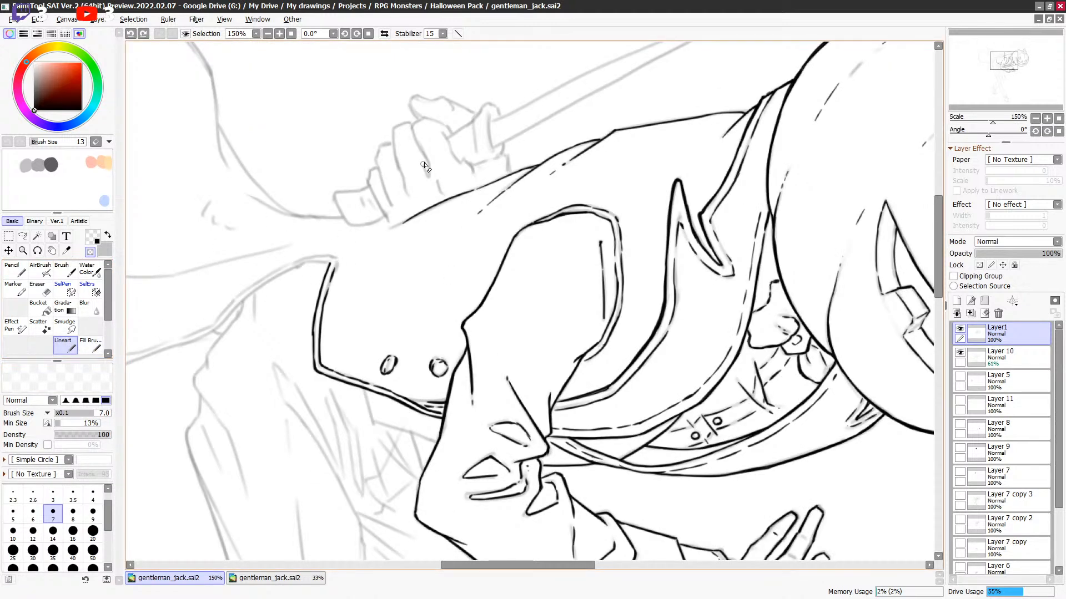
key("c")
key("bracketleft")
key("bracketleft")
key("bracketleft")
left_click_drag(388, 220, 402, 225)
key("bracketright")
key("bracketright")
key("bracketright")
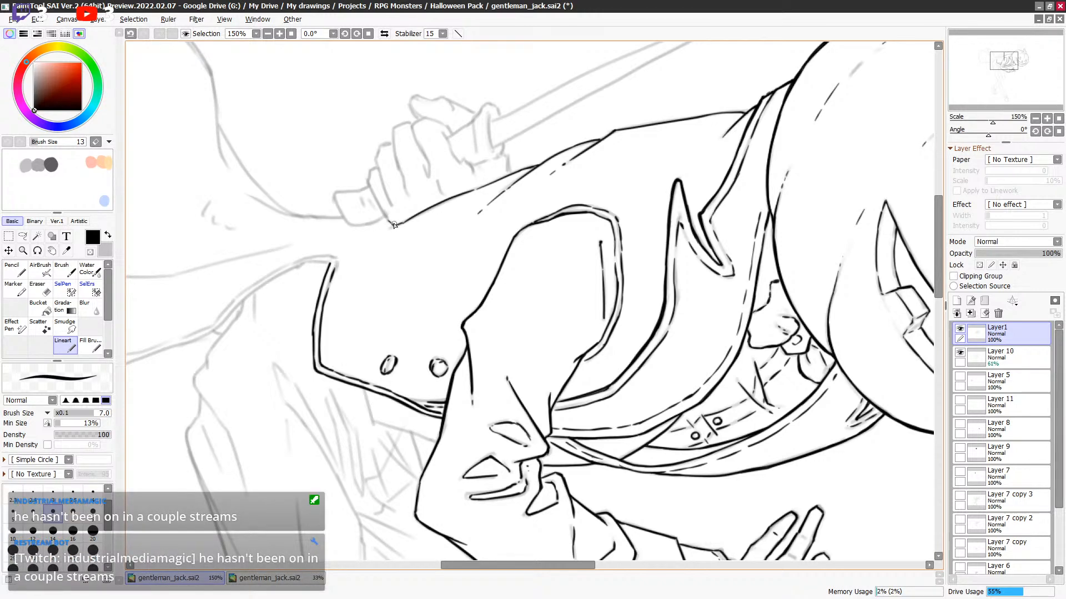
Ink the edge of the knife hand from the coat's back line up around the little and ring fingers.
mouse_move(388, 222)
left_mouse_down()
mouse_move(369, 170)
mouse_move(382, 166)
mouse_move(388, 202)
mouse_move(399, 167)
mouse_move(393, 131)
mouse_move(379, 155)
mouse_move(393, 143)
mouse_move(379, 145)
mouse_move(393, 142)
left_mouse_up()
key("minus")
key("minus")
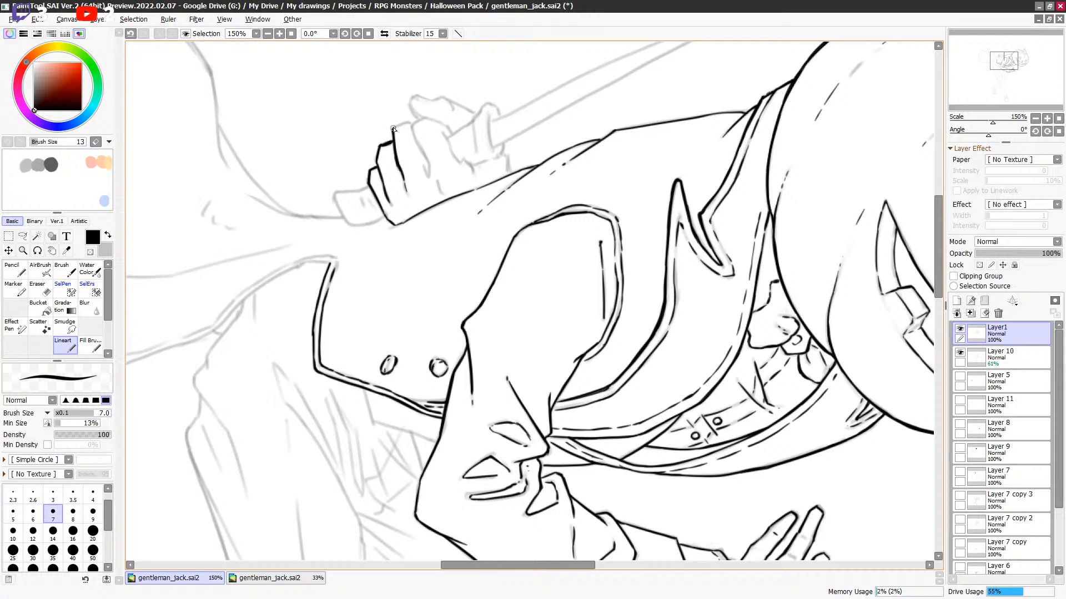
Ink the remaining two curled fingers of the knife hand with the dividing lines between them.
mouse_move(394, 128)
left_mouse_down()
mouse_move(411, 123)
mouse_move(428, 170)
left_mouse_up()
left_click_drag(415, 123, 421, 122)
mouse_move(426, 118)
left_mouse_down()
mouse_move(444, 127)
mouse_move(450, 151)
left_mouse_up()
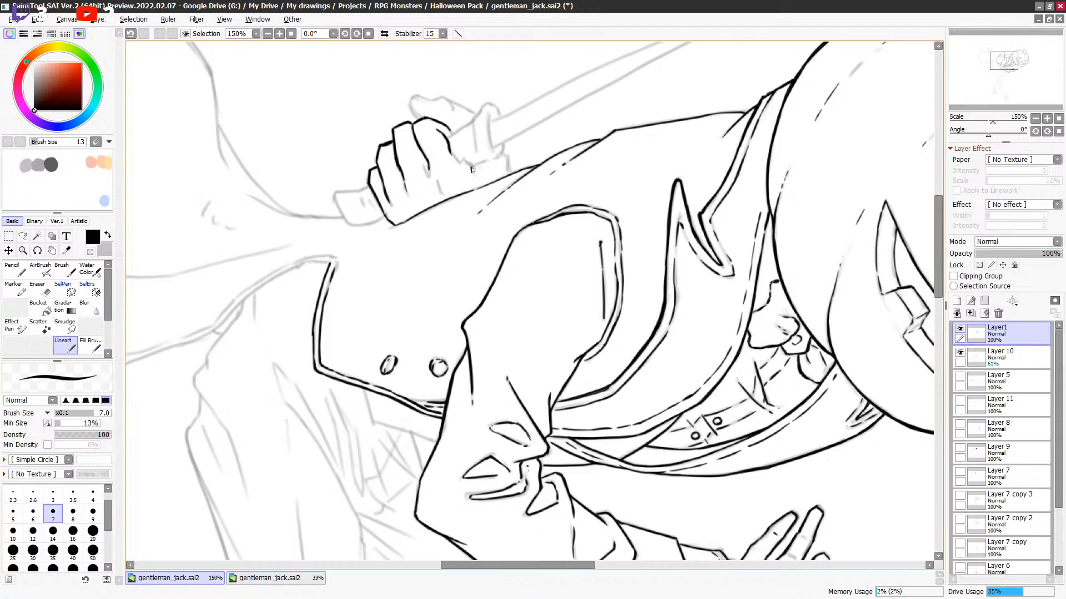
mouse_move(436, 181)
left_mouse_down()
mouse_move(442, 195)
mouse_move(416, 207)
left_mouse_up()
left_click_drag(449, 148, 464, 162)
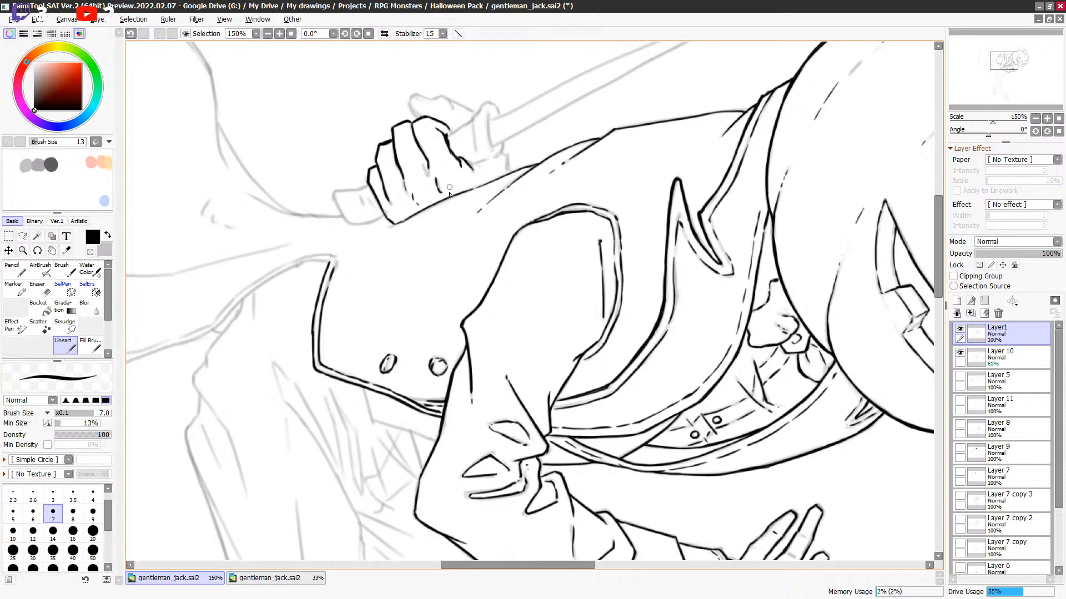
Undo and redo the newest strokes on the curled fingers repeatedly to compare the knife hand with and without them.
key("ctrl+z")
key("ctrl+y")
key("ctrl+z")
key("ctrl+y")
key("ctrl+z")
key("ctrl+y")
key("ctrl+z")
key("ctrl+y")
key("ctrl+z")
key("ctrl+y")
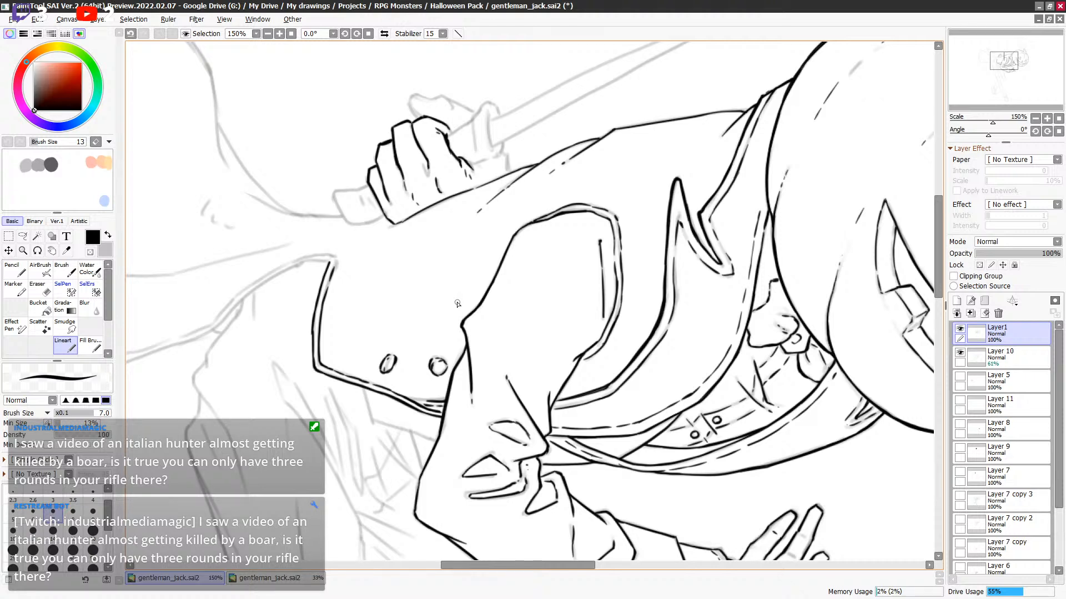
key("ctrl+z")
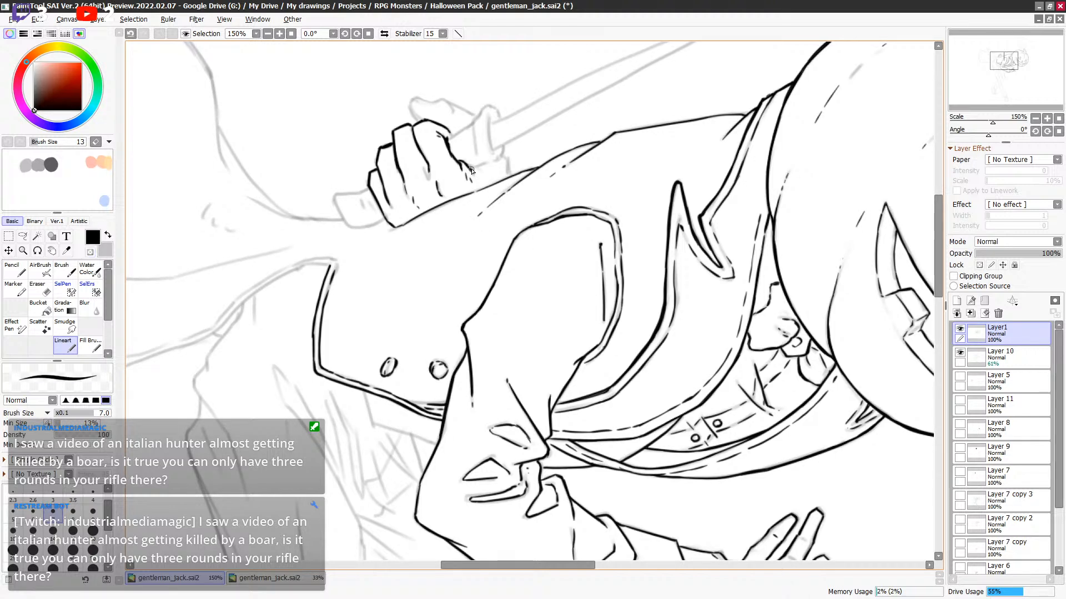
Ink the base of the knife hand from the last finger down to the coat's back line and trim the stroke's end.
mouse_move(470, 170)
left_mouse_down()
mouse_move(491, 161)
mouse_move(509, 174)
left_mouse_up()
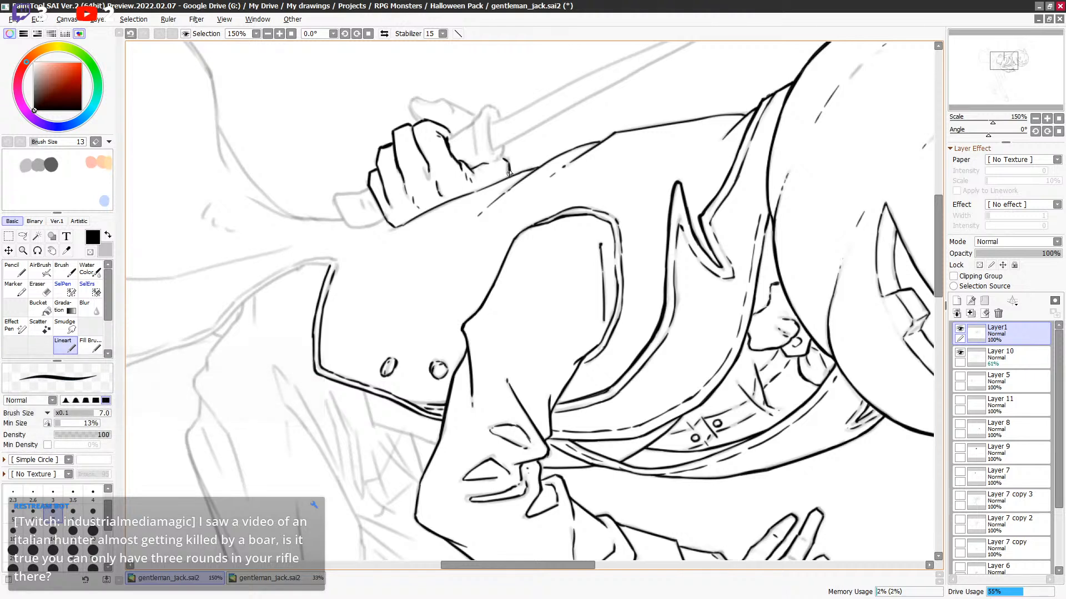
key("e")
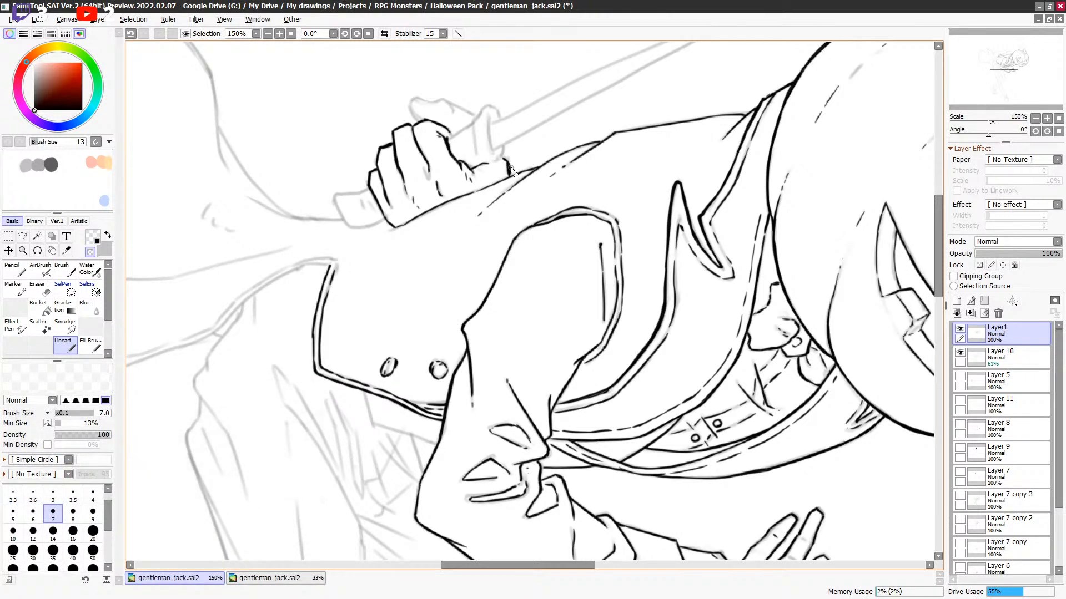
key("e")
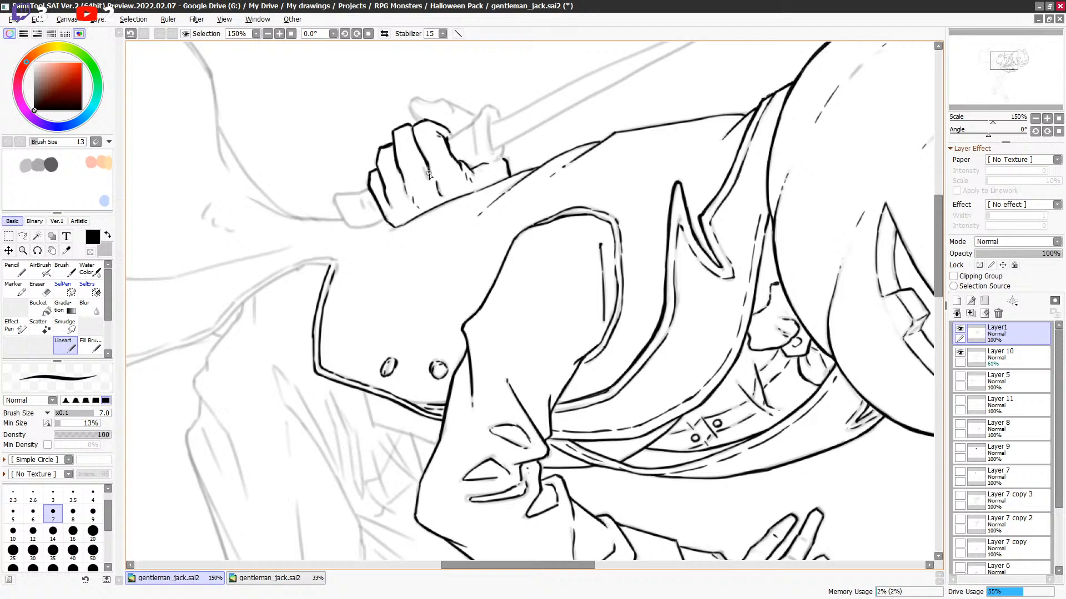
Refine the knuckle outlines and add small creases on the curled fingers, redrawing the crease nearest the coat.
key("minus")
mouse_move(413, 132)
left_mouse_down()
mouse_move(422, 164)
mouse_move(394, 133)
left_mouse_up()
key("minus")
key("minus")
key("minus")
key("minus")
mouse_move(424, 122)
left_mouse_down()
mouse_move(415, 128)
mouse_move(428, 123)
left_mouse_up()
key("minus")
key("minus")
key("minus")
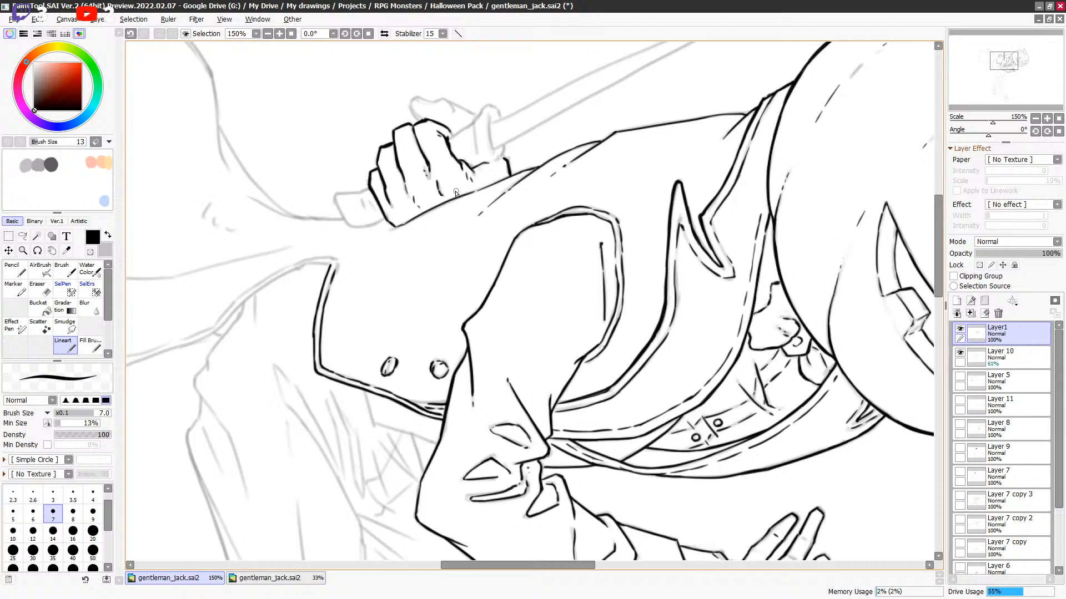
key("ctrl+z")
left_click_drag(455, 185, 454, 191)
Ink the thumb behind the curled fingers, the visible grip and the knife's guard with its inner edge line.
left_click_drag(398, 188, 456, 177)
left_click_drag(588, 158, 581, 175)
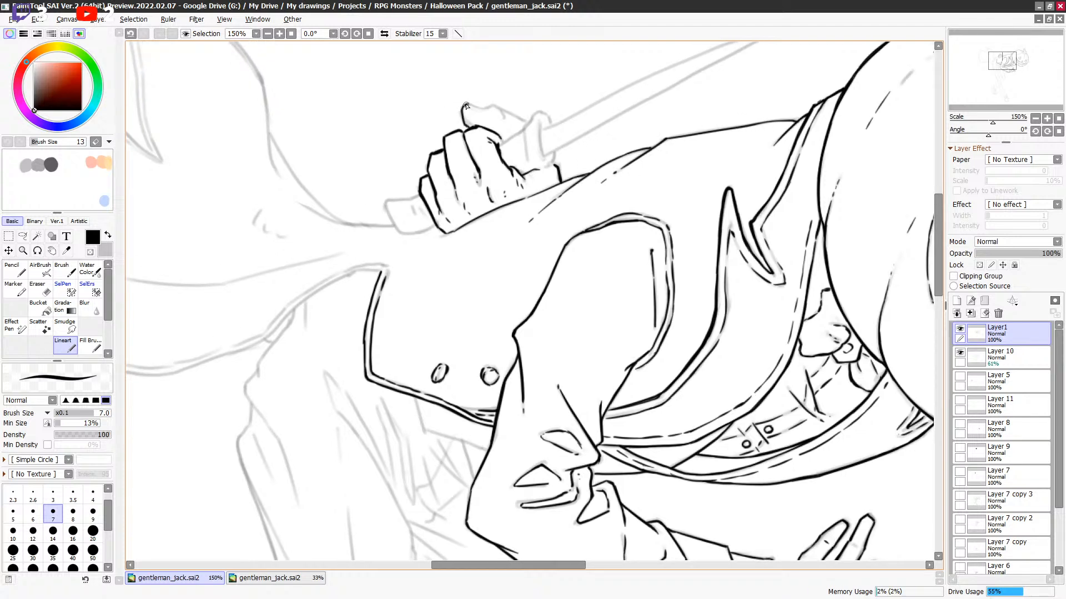
mouse_move(465, 104)
left_mouse_down()
mouse_move(510, 106)
mouse_move(497, 107)
mouse_move(541, 137)
mouse_move(500, 119)
left_mouse_up()
left_click_drag(501, 146, 524, 130)
left_click_drag(553, 163, 554, 151)
mouse_move(523, 131)
left_mouse_down()
mouse_move(549, 119)
mouse_move(529, 147)
mouse_move(524, 135)
mouse_move(526, 161)
mouse_move(523, 127)
mouse_move(526, 168)
left_mouse_up()
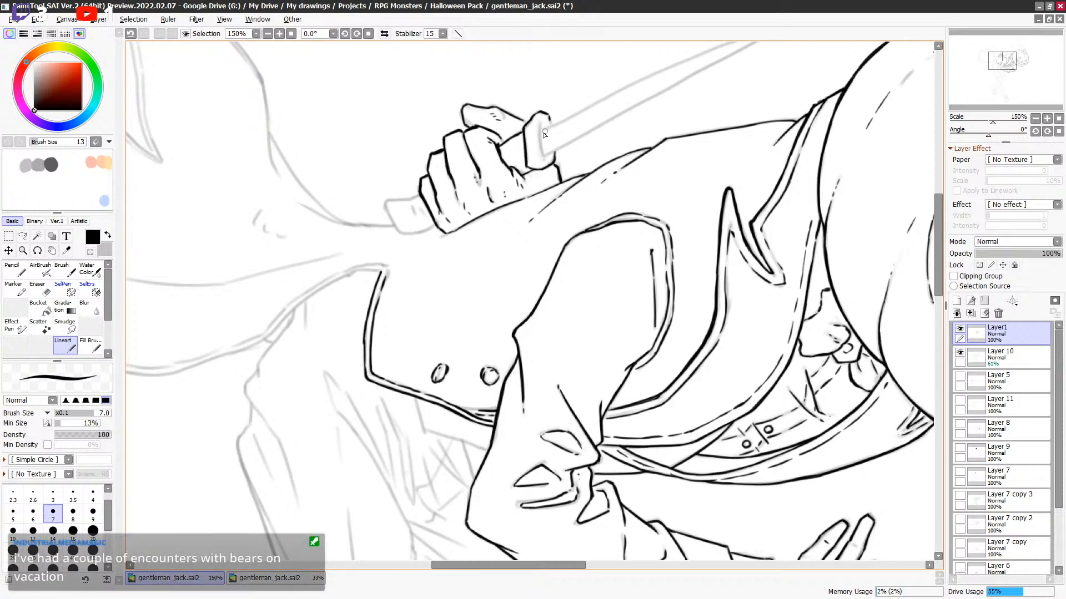
left_click_drag(541, 123, 543, 154)
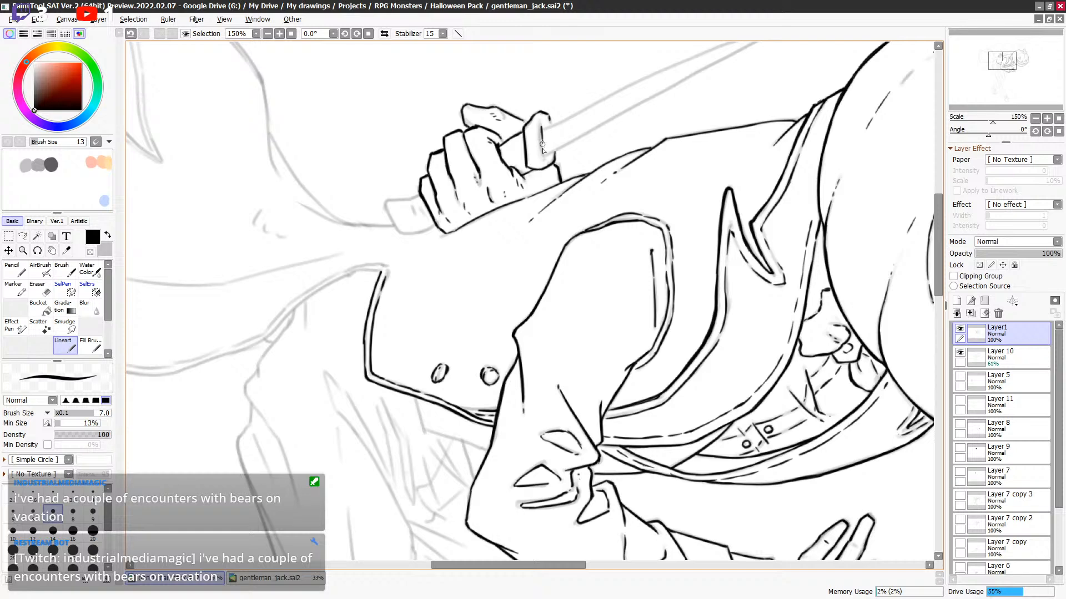
Ink the blade's straight lower edge from the guard to the tip with brush size 3.5, replacing the too-thick first line.
mouse_move(568, 119)
left_mouse_down()
mouse_move(418, 229)
mouse_move(627, 118)
left_mouse_up()
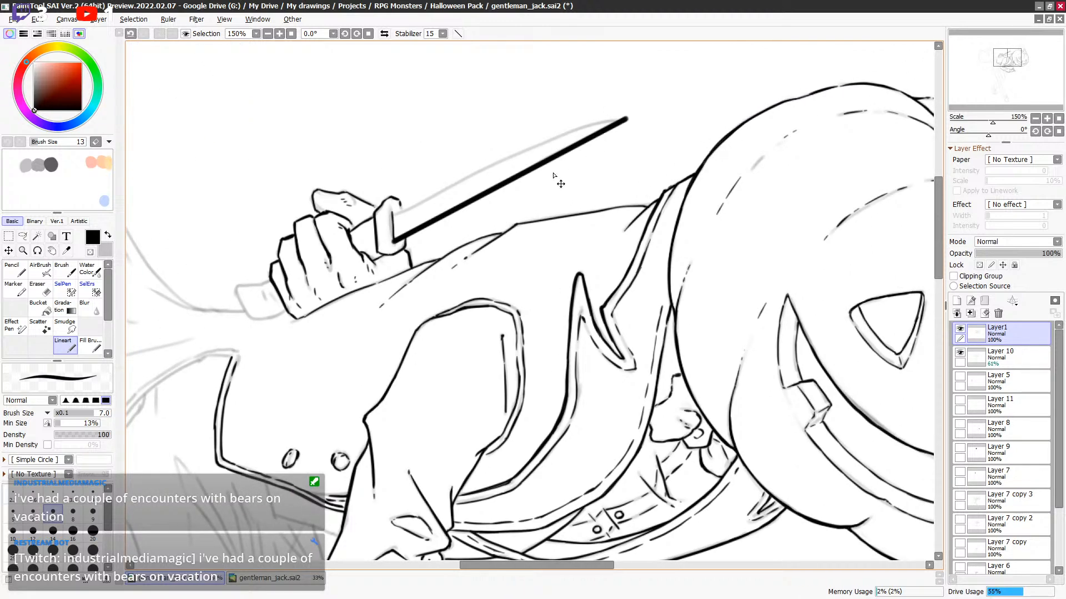
key("ctrl+z")
key("bracketleft")
key("bracketleft")
key("bracketleft")
key("bracketleft")
left_click_drag(395, 242, 621, 122)
left_click_drag(457, 246, 461, 242)
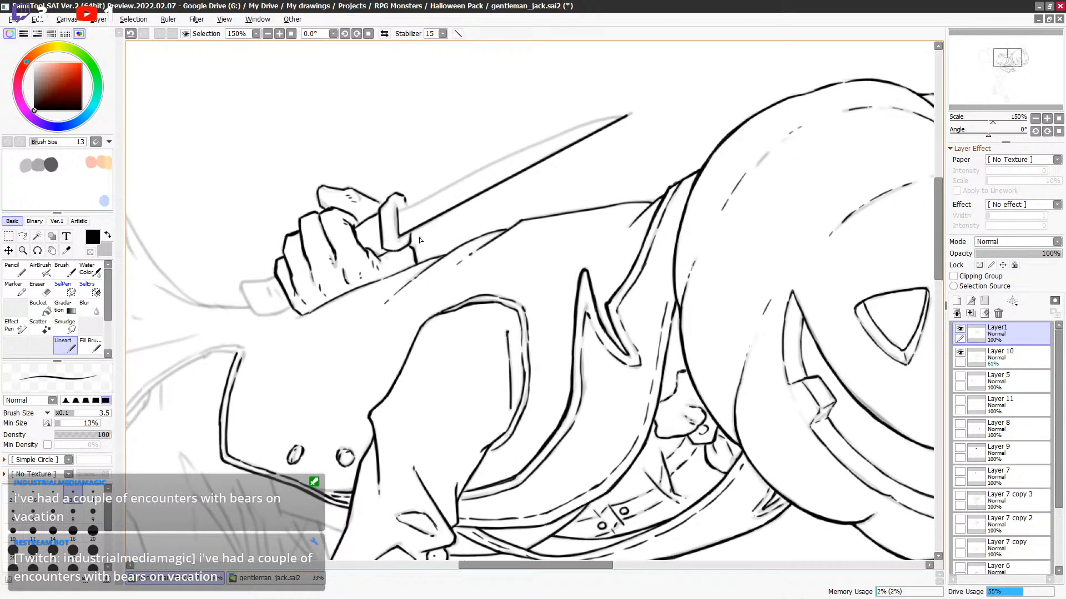
Retouch the knife guard's lower end beside the blade with brush size 7, trim the excess, and restore the size to 3.5.
key("bracketright")
key("bracketright")
key("bracketright")
key("bracketright")
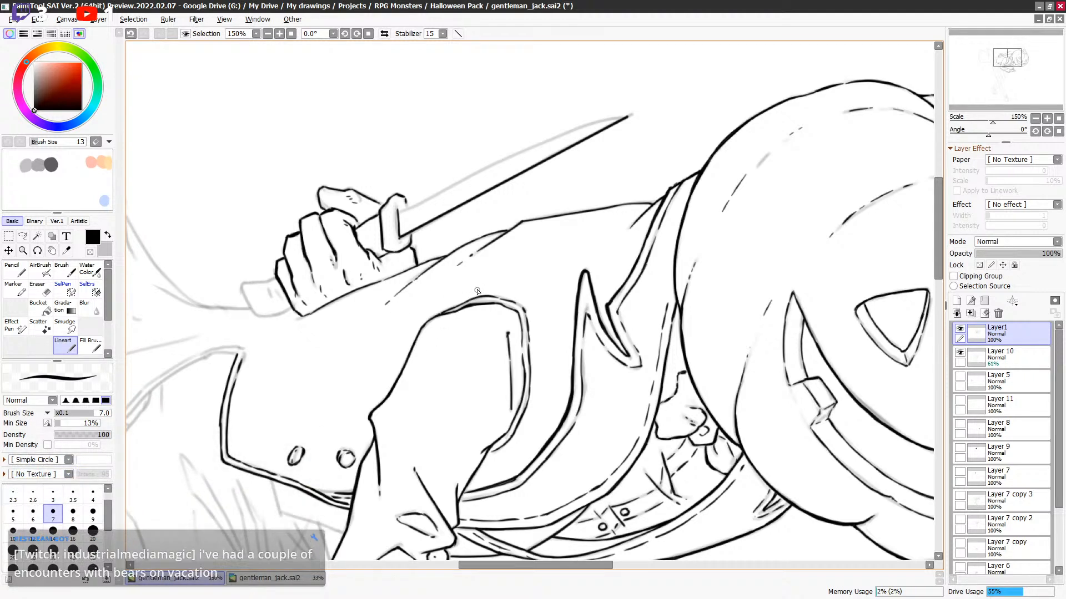
key("e")
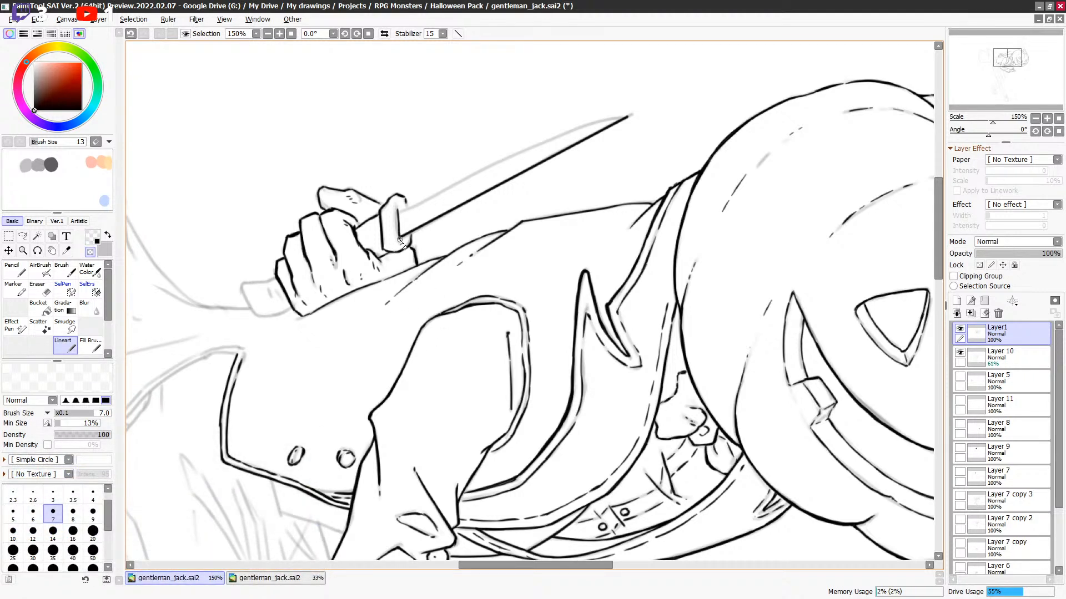
key("bracketleft")
key("bracketleft")
key("e")
key("bracketleft")
key("bracketleft")
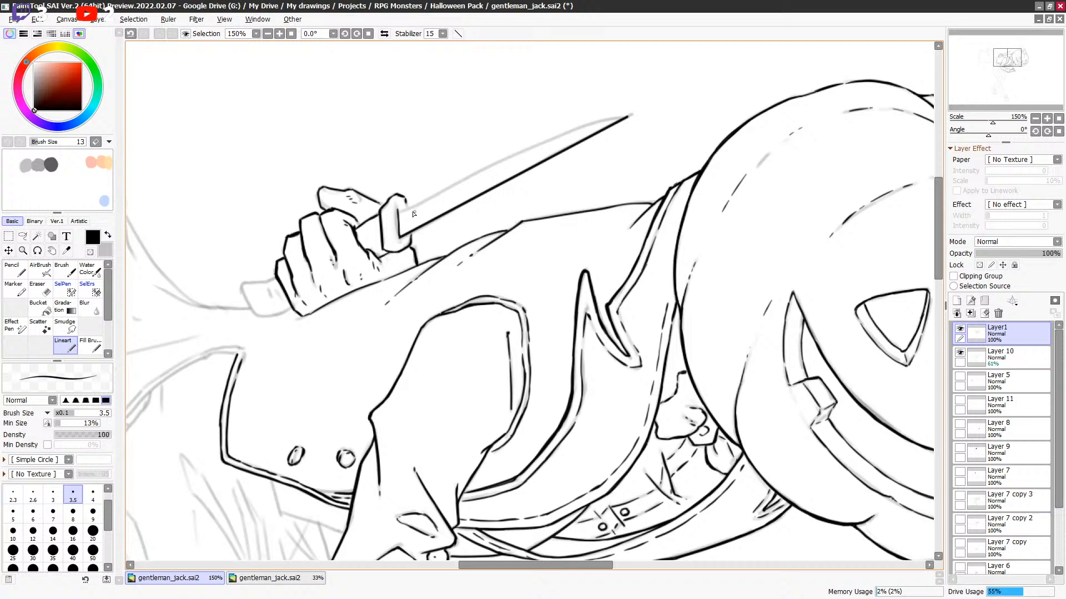
Clean up the grip and finger lines between the curled fingers and the guard, using brush size 4.
left_click_drag(552, 217, 601, 180)
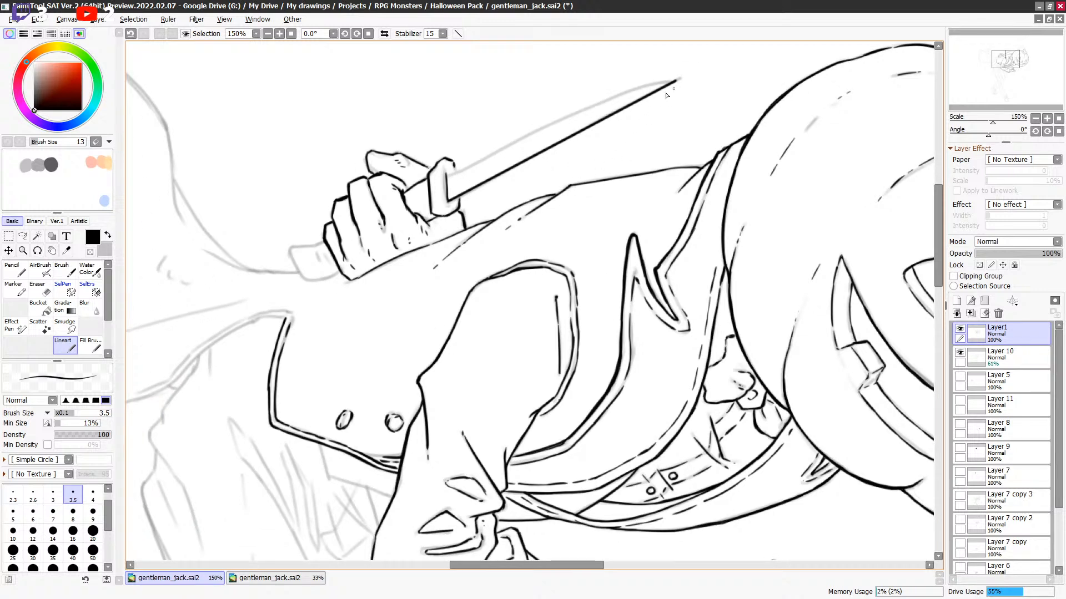
left_click_drag(522, 225, 600, 149)
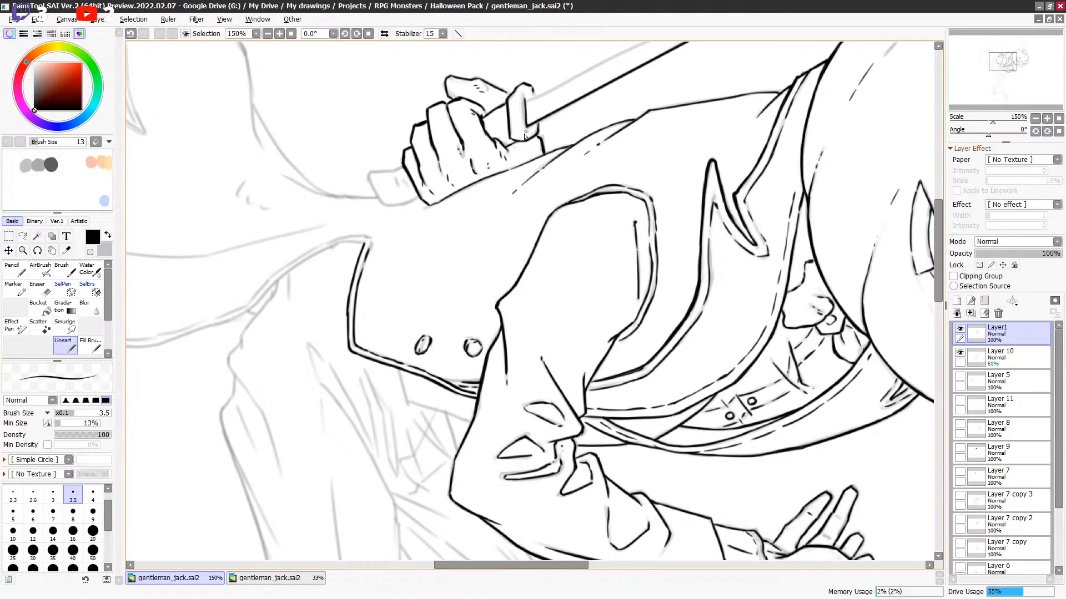
key("ctrl+z")
key("e")
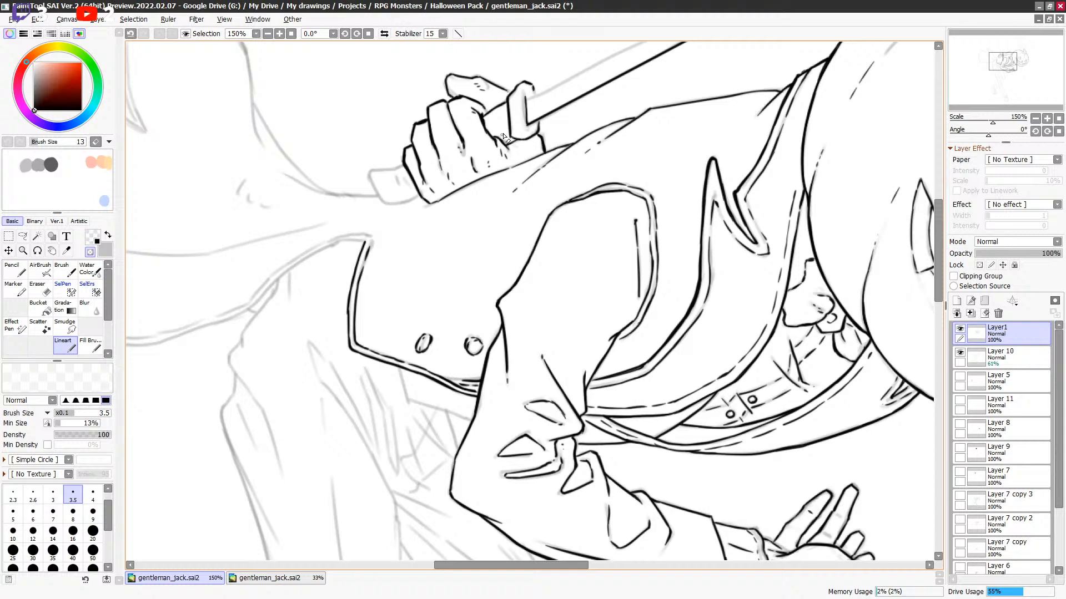
key("e")
key("bracketleft")
key("ctrl+z")
key("ctrl+y")
key("bracketright")
key("bracketright")
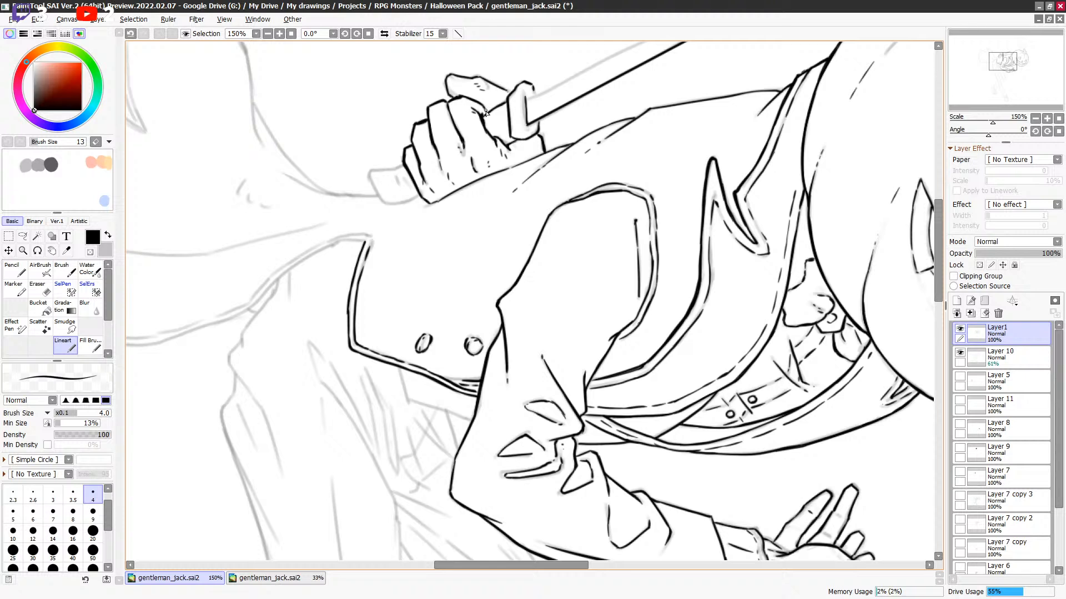
key("ctrl+z")
key("ctrl+y")
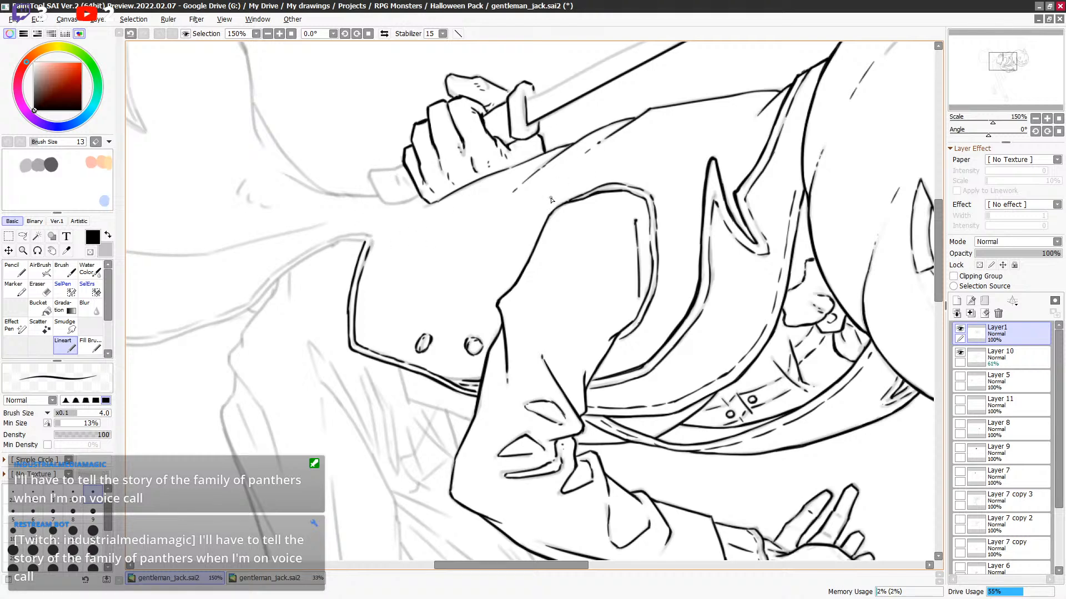
Select the inked knife guard with the Lasso, delete its lines and clear the selection.
left_click_drag(630, 135, 625, 160)
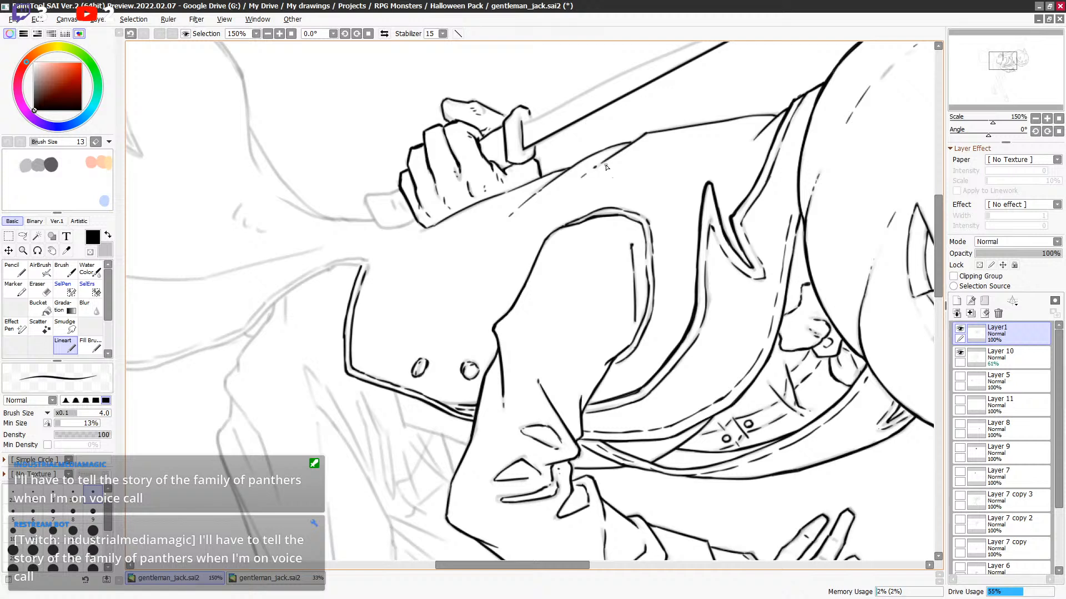
left_click_drag(593, 120, 580, 176)
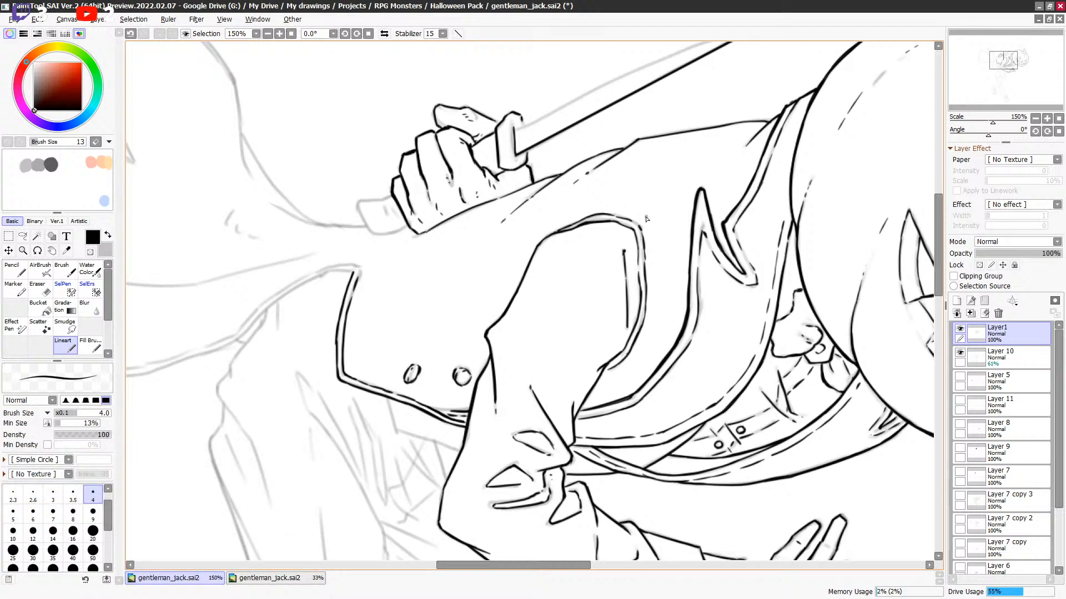
mouse_move(499, 133)
left_mouse_down()
mouse_move(516, 165)
mouse_move(540, 139)
mouse_move(513, 174)
mouse_move(531, 124)
mouse_move(505, 108)
left_mouse_up()
key("ctrl+z")
key("l")
key("Delete")
key("ctrl+d")
key("b")
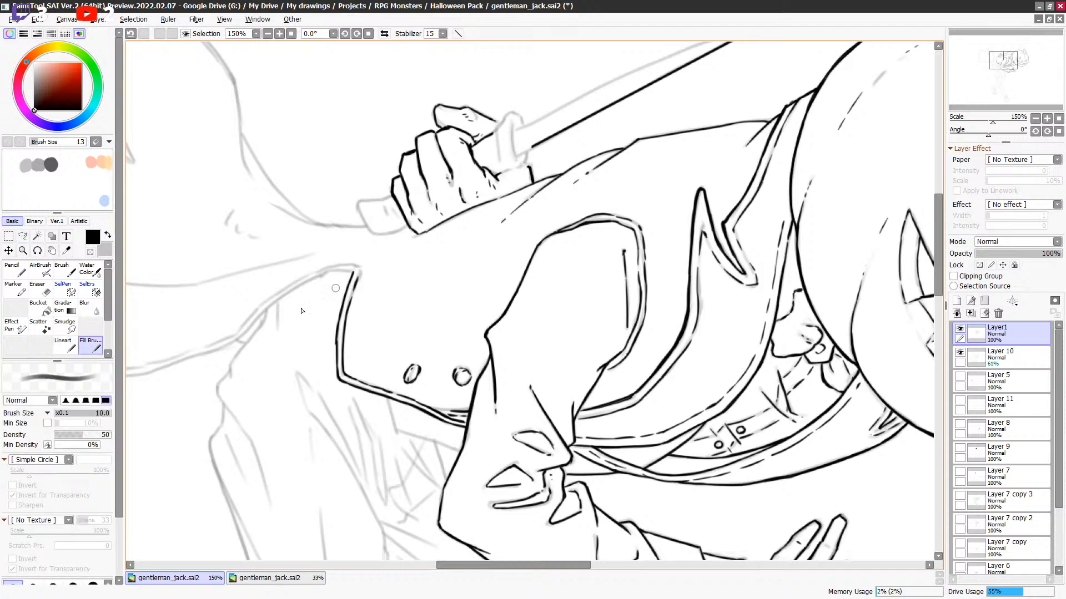
Ink a new slanted edge line for the knife guard with the Lineart brush at size 4, replacing the first stroke.
key("n")
left_click_drag(494, 146, 525, 177)
key("bracketright")
key("bracketright")
key("bracketright")
key("bracketright")
key("ctrl+z")
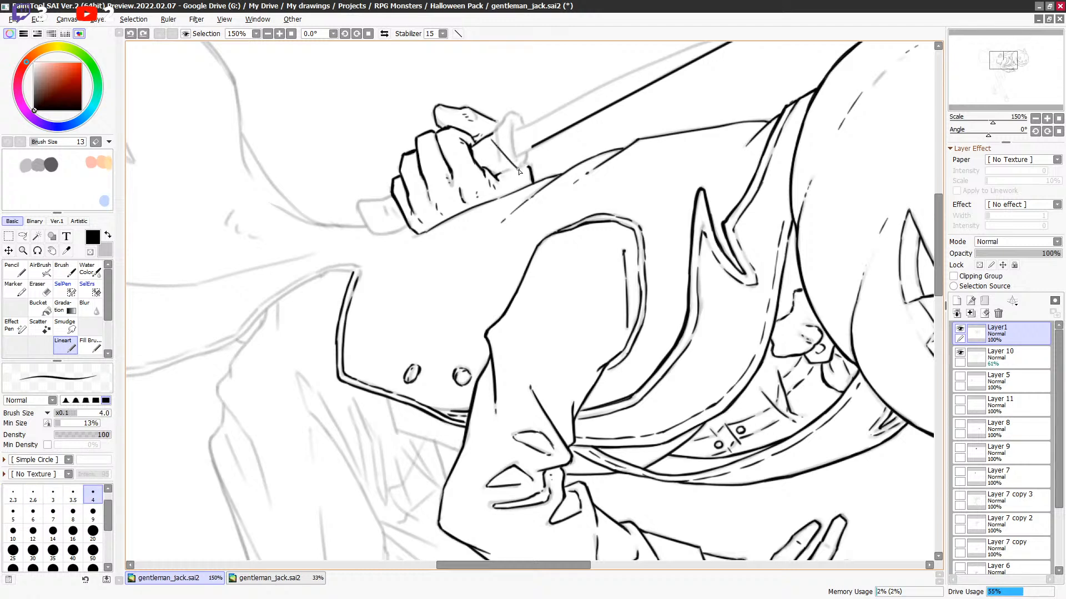
key("ctrl+z")
left_click_drag(501, 126, 525, 168)
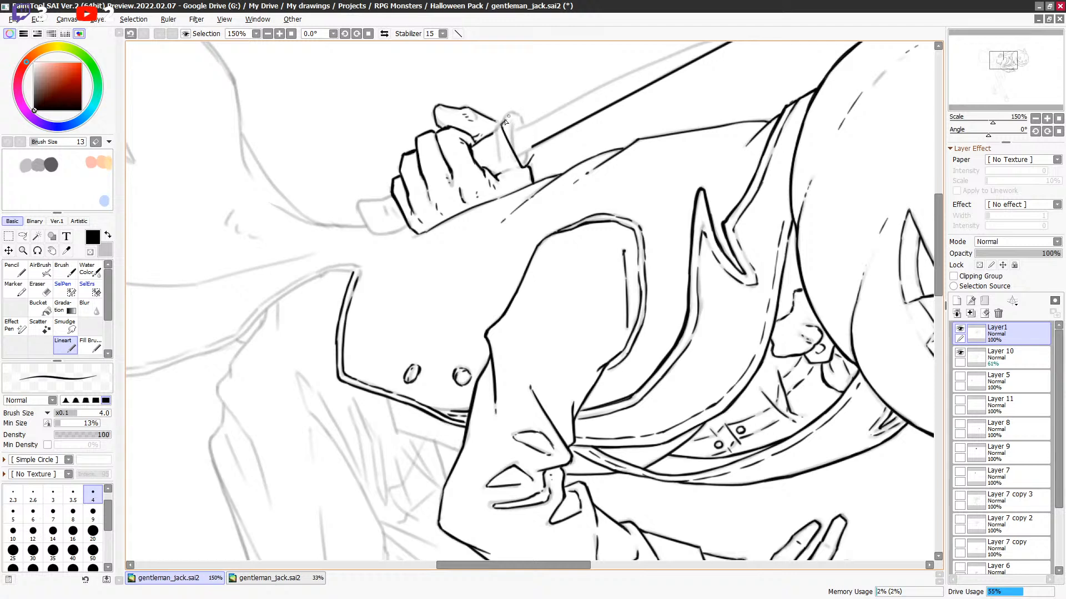
Ink the guard's short upper edge and its back edge beside the grip, trimming the strokes at the corner.
left_click_drag(491, 132, 506, 119)
key("e")
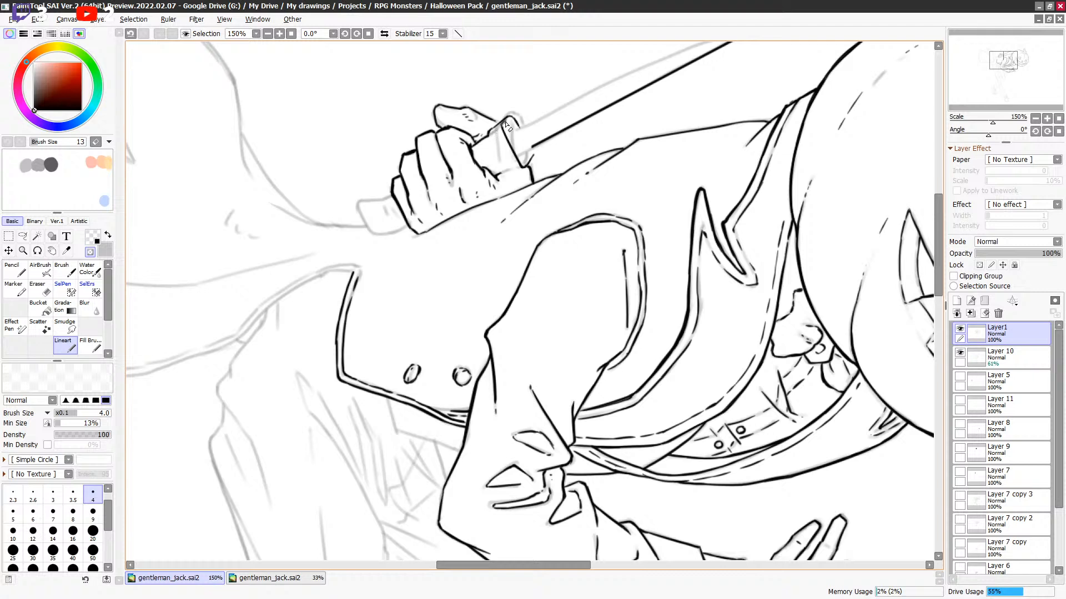
key("e")
key("e")
key("e")
key("e")
key("e")
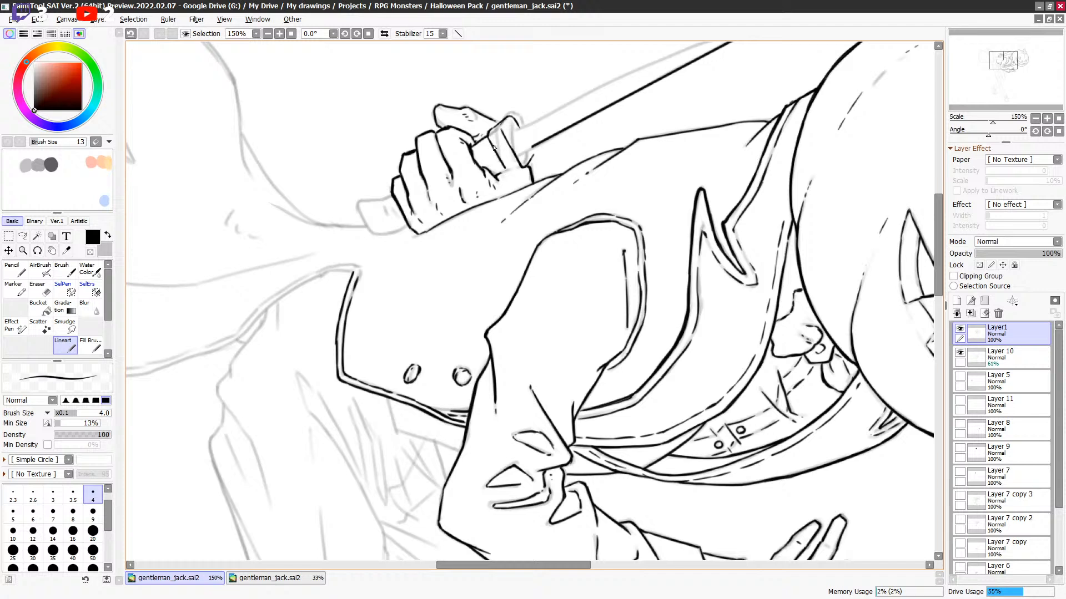
Strengthen the guard's upper edge with brush size 6 and close its outline along the lower end.
key("bracketright")
key("bracketright")
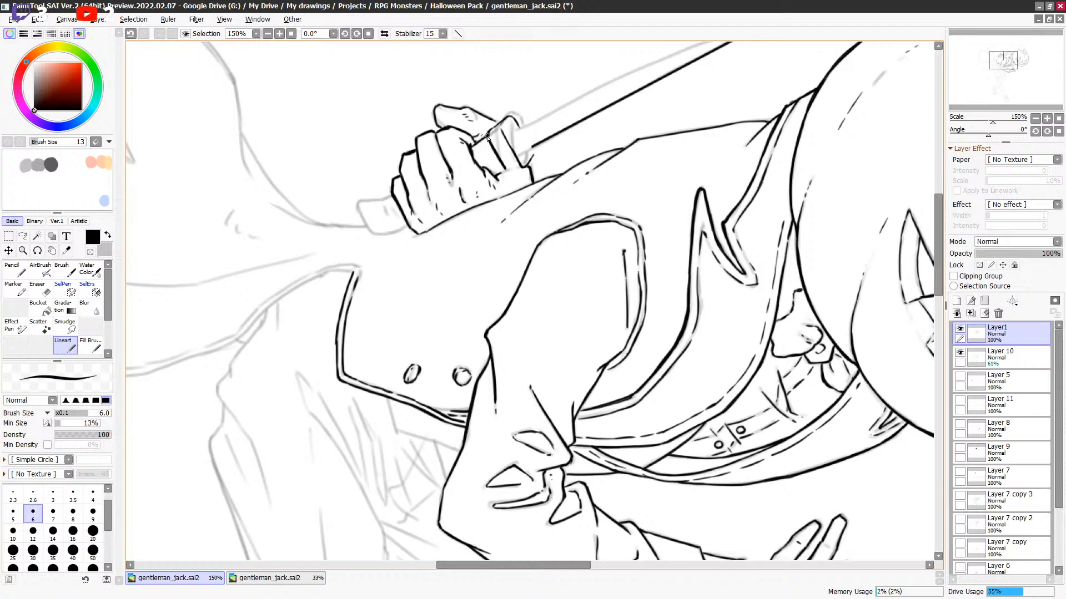
left_click_drag(489, 134, 509, 117)
key("e")
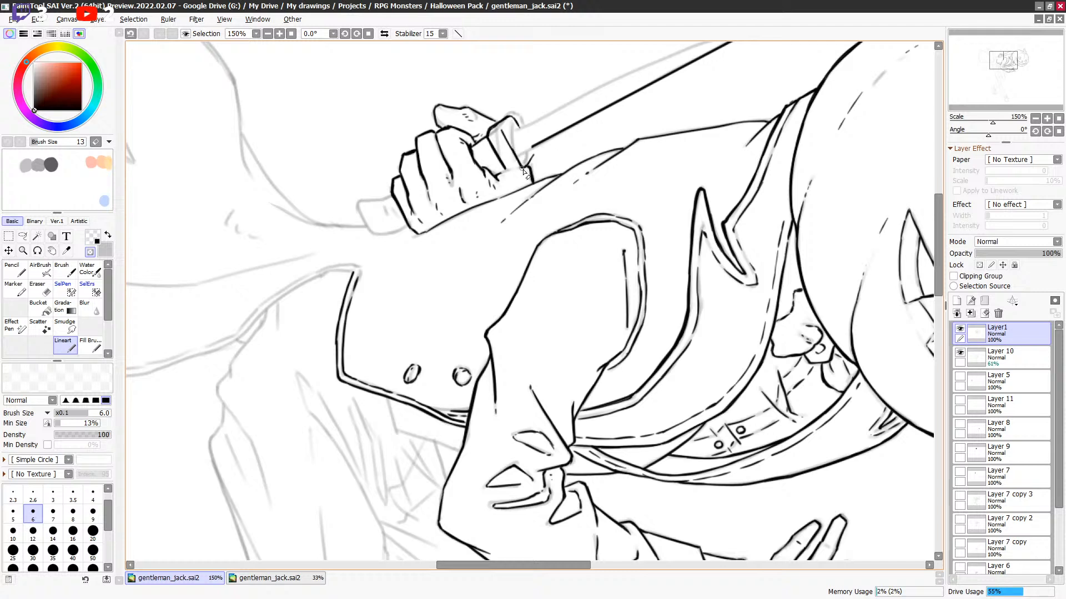
key("e")
left_click_drag(511, 176, 522, 168)
key("minus")
key("minus")
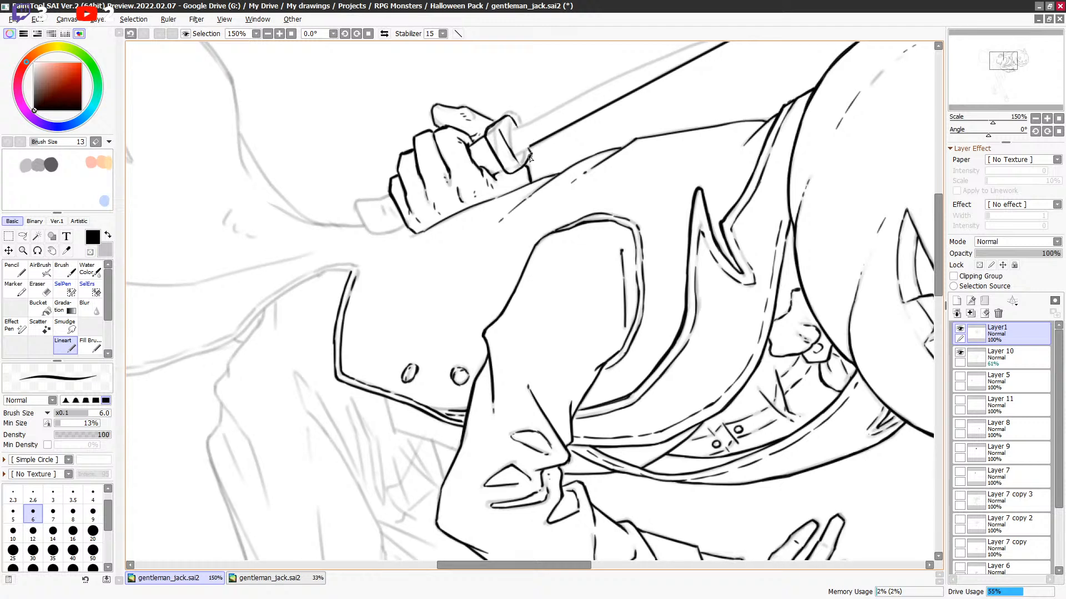
Ink the guard's narrow side face next to the blade and trim its lower corner near the hand.
key("minus")
key("minus")
key("minus")
key("minus")
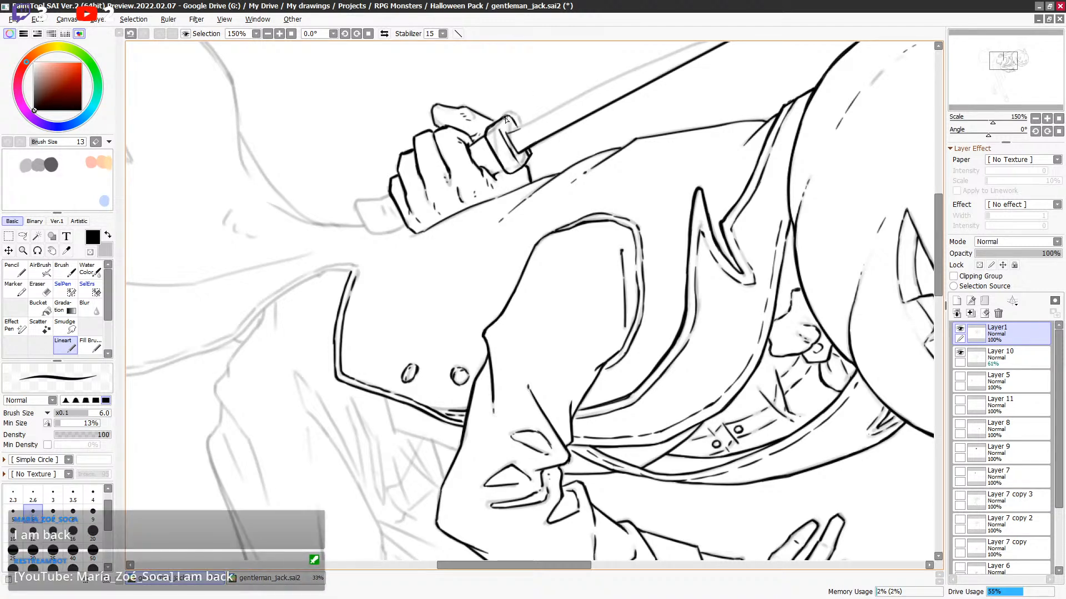
key("minus")
key("minus")
key("minus")
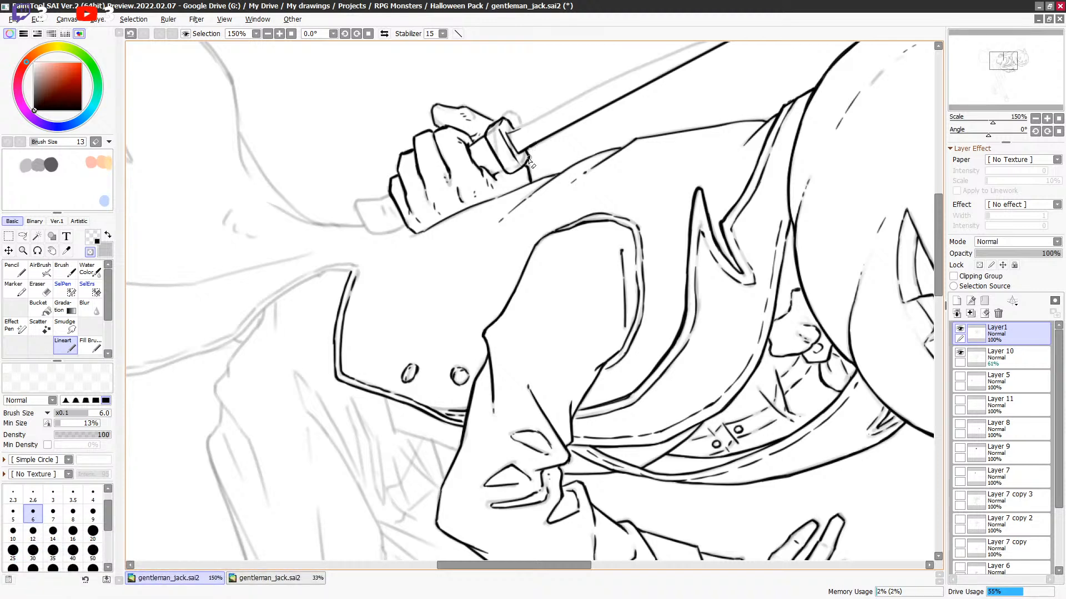
key("x")
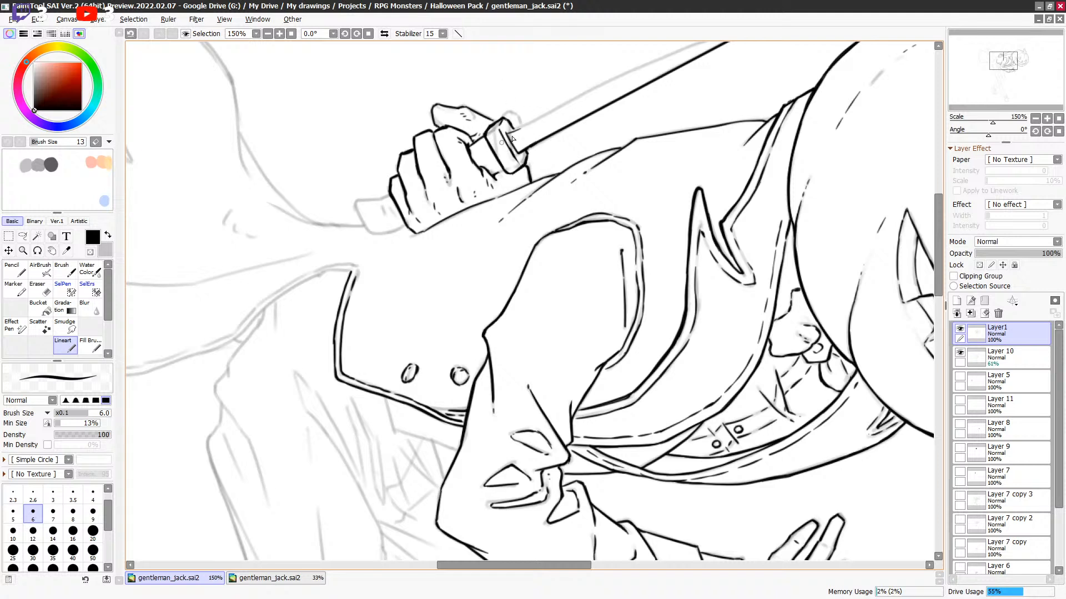
Redraw the grip's upper edge between the index finger and the guard, and save the drawing.
left_click_drag(592, 197, 588, 193)
key("minus")
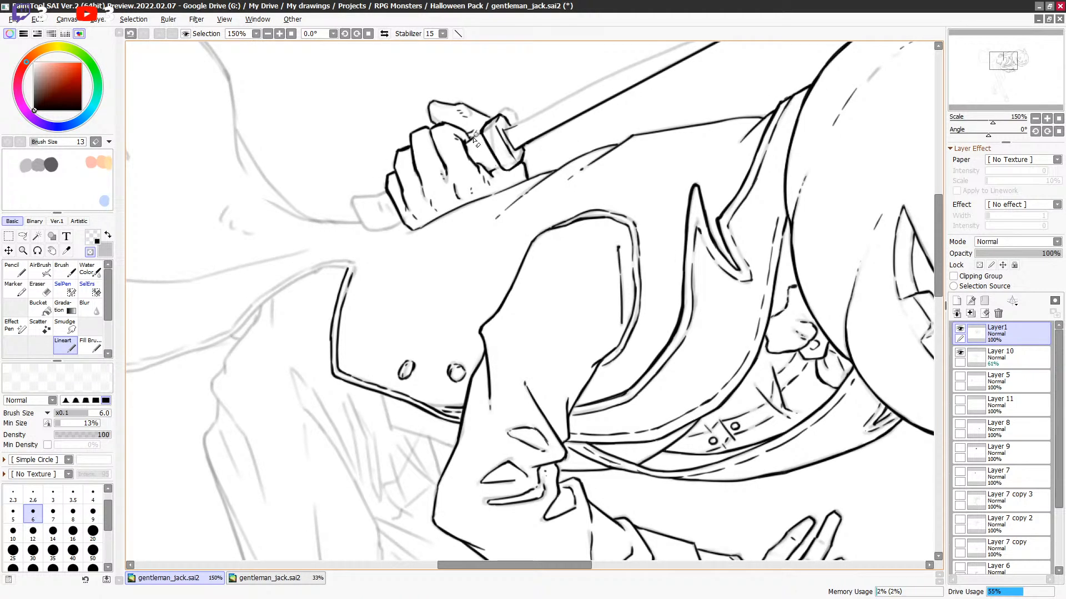
key("minus")
key("ctrl+z")
left_click_drag(471, 143, 484, 133)
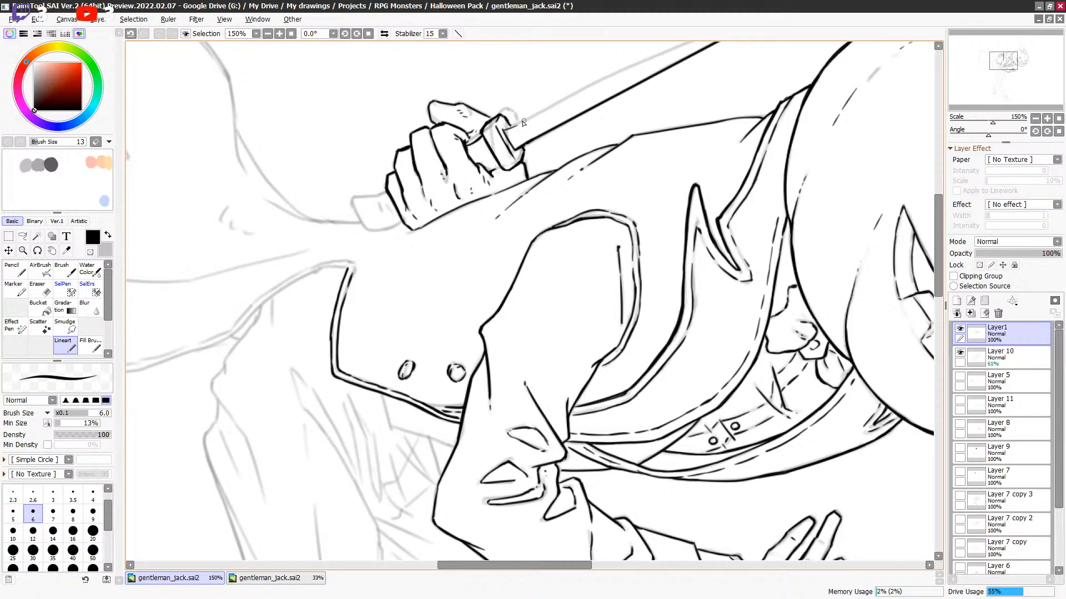
key("minus")
key("minus")
key("ctrl+s")
Ink the rounded butt of the knife handle behind the fist, add its small detail line, and save the drawing.
left_click_drag(618, 157, 581, 178)
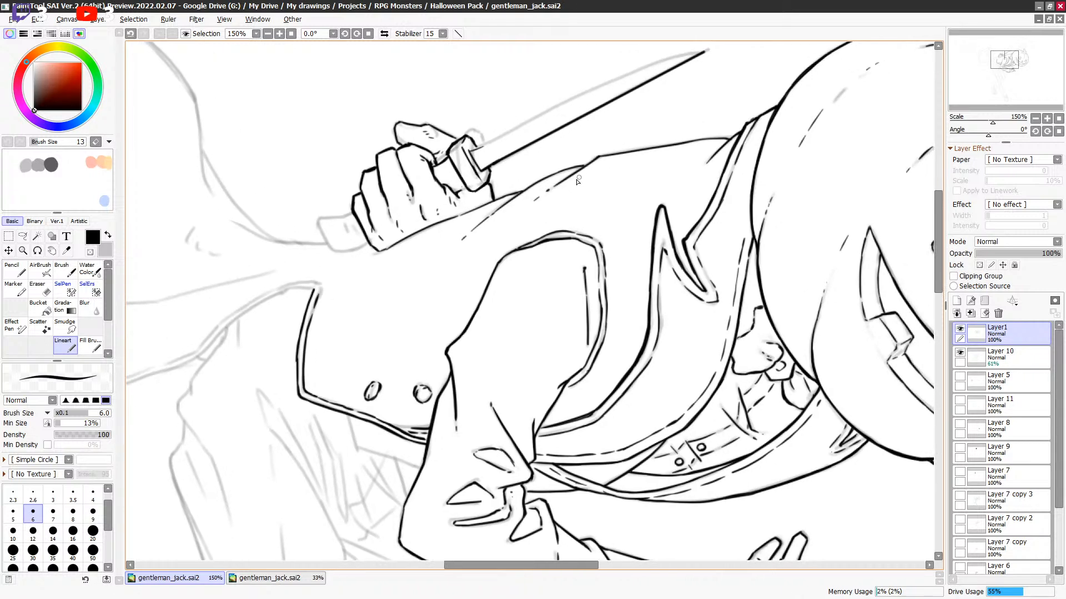
left_click_drag(490, 205, 520, 166)
key("minus")
key("minus")
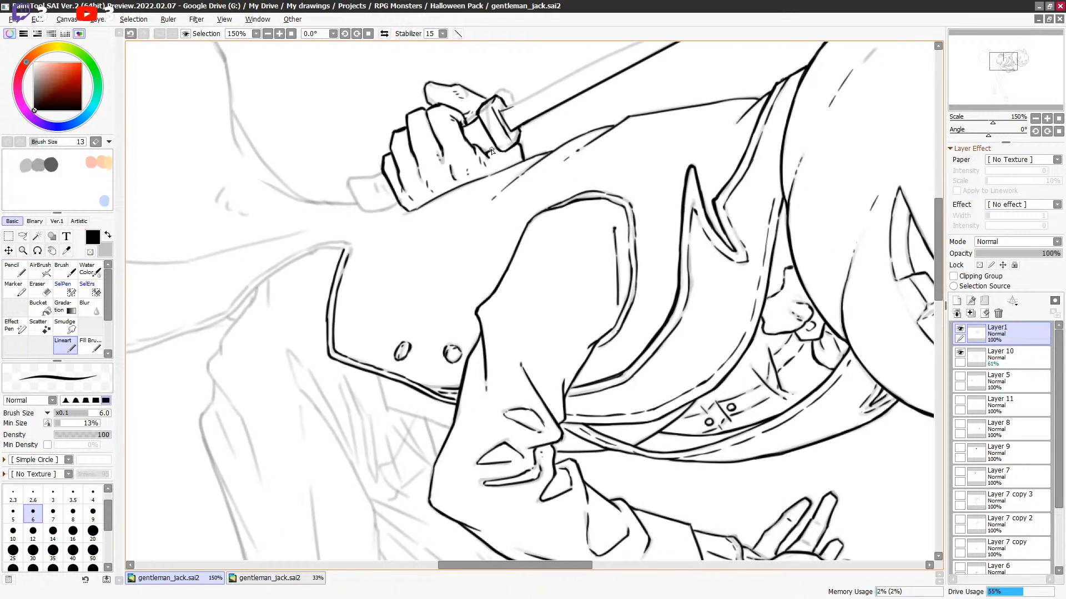
left_click(486, 160)
mouse_move(358, 212)
left_mouse_down()
mouse_move(508, 100)
mouse_move(365, 187)
mouse_move(347, 187)
mouse_move(352, 179)
mouse_move(381, 175)
mouse_move(349, 184)
mouse_move(366, 211)
left_mouse_up()
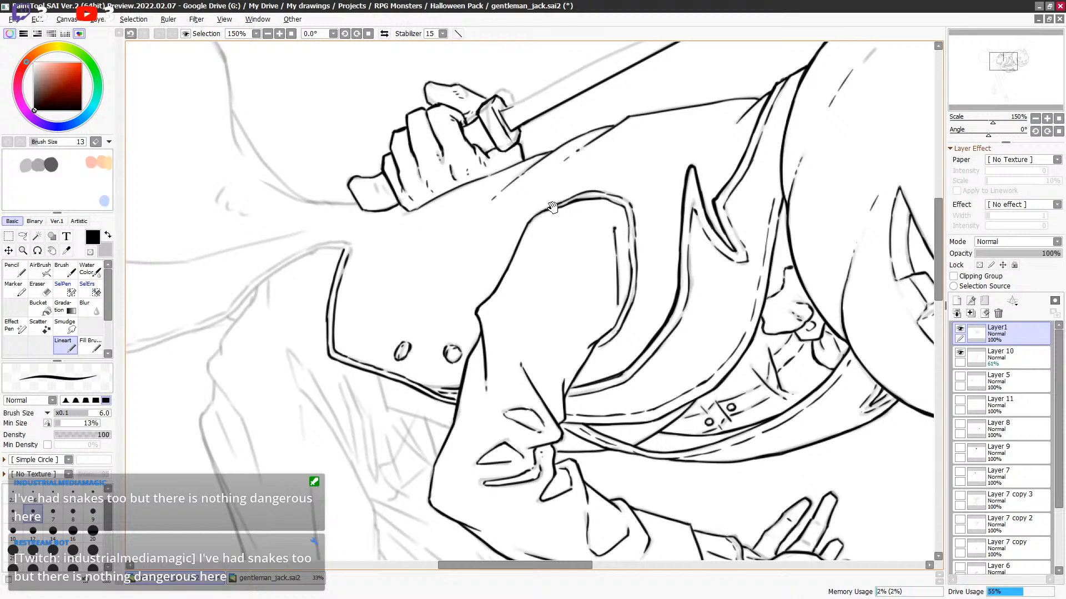
left_click_drag(418, 219, 418, 224)
key("ctrl+s")
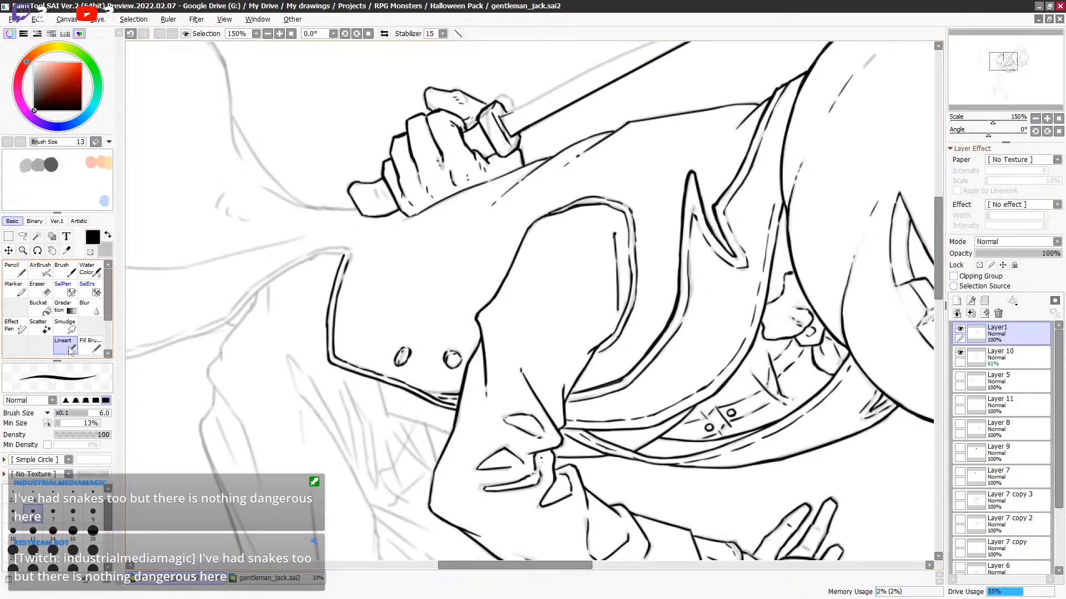
left_click_drag(433, 112, 431, 111)
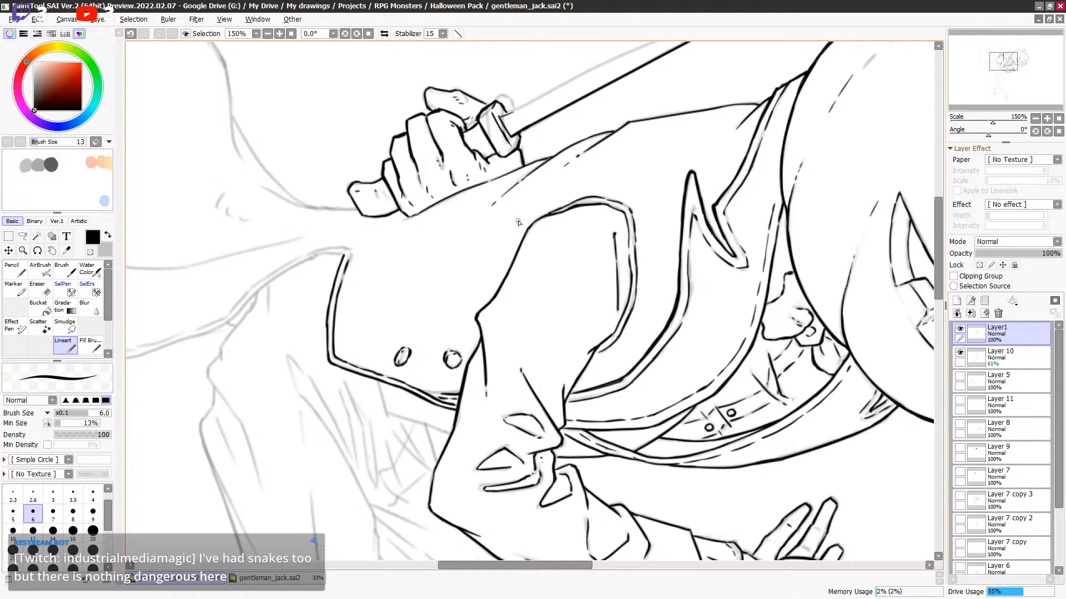
Trim the line where the blade meets the guard and begin inking jagged teeth on the blade's upper edge.
left_click_drag(598, 148, 476, 217)
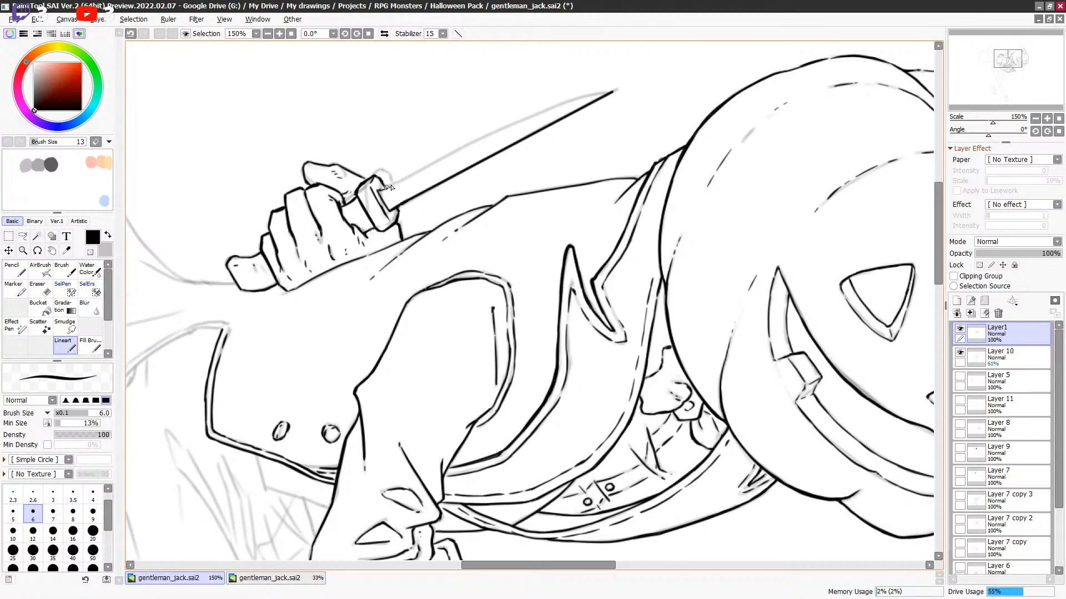
key("ctrl+z")
key("e")
mouse_move(383, 200)
left_mouse_down()
mouse_move(391, 219)
mouse_move(389, 208)
left_mouse_up()
key("e")
key("ctrl+z")
left_click(404, 181)
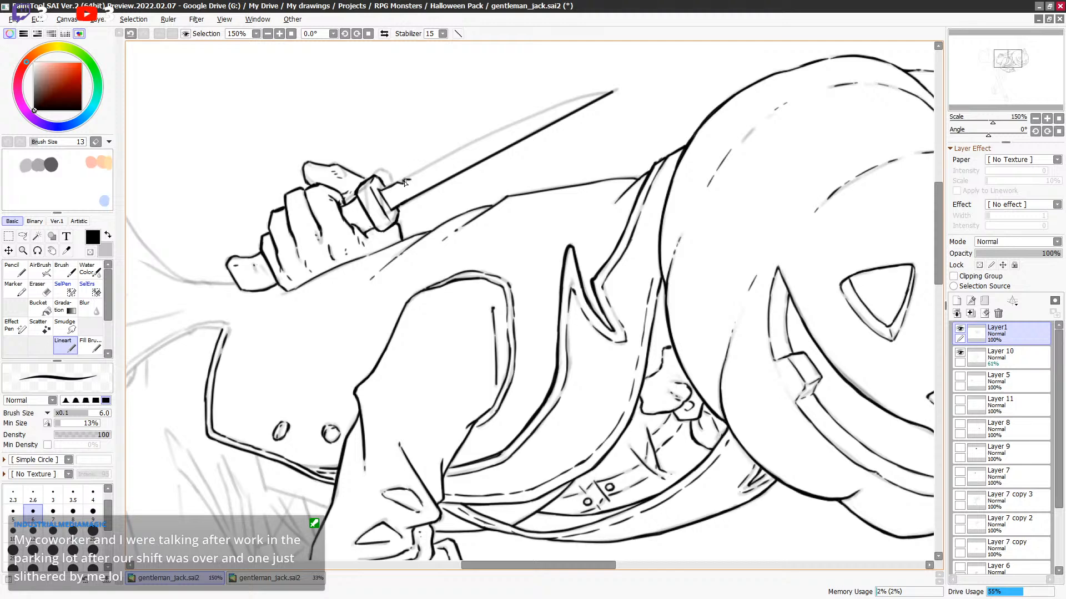
key("bracketright")
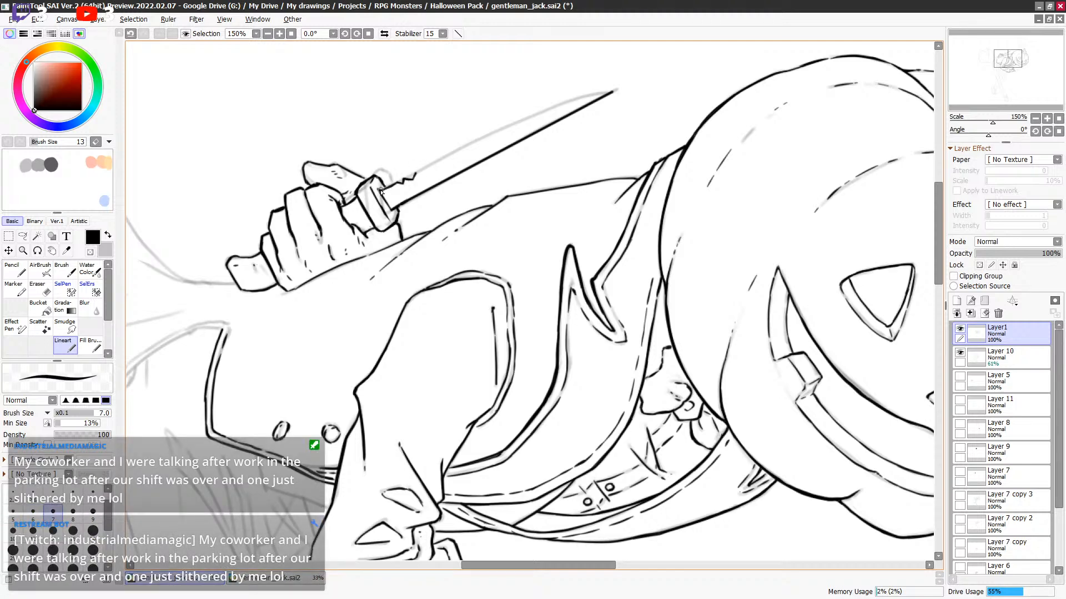
Ink the blade's serrated upper edge from the guard to the tip with brush size 7, redoing the last stroke.
key("ctrl+z")
left_click_drag(399, 183, 383, 190)
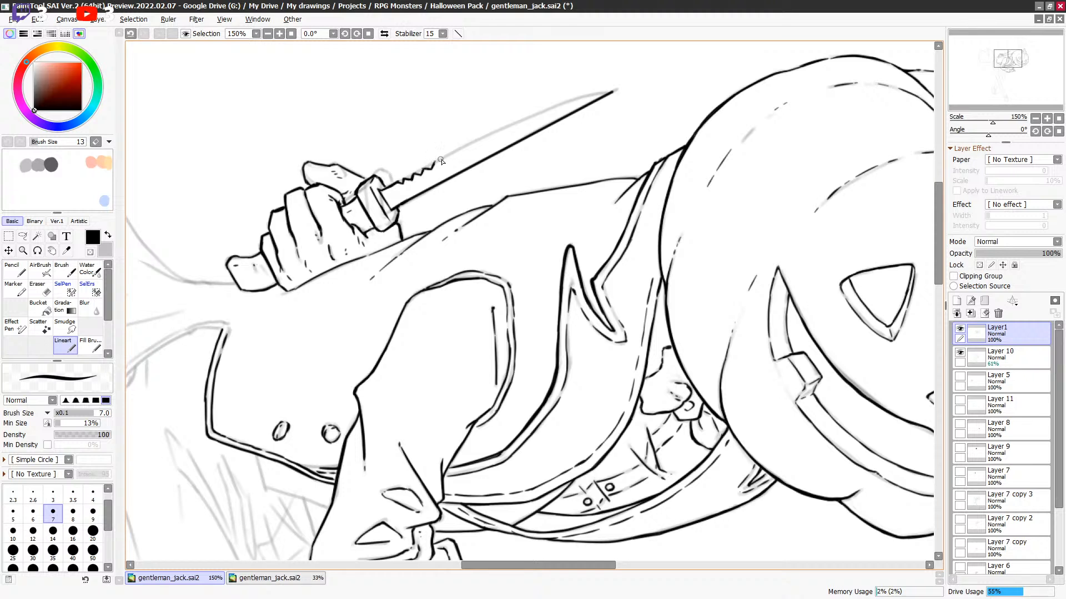
left_click_drag(436, 162, 612, 92)
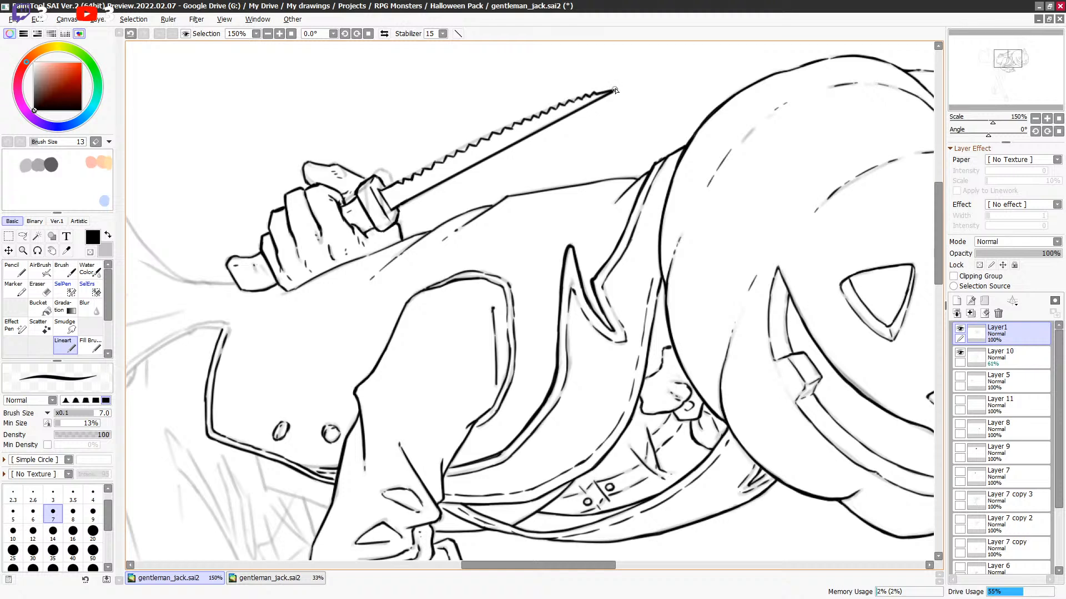
left_click_drag(564, 177, 567, 168)
scroll(613, 173, "down", 2)
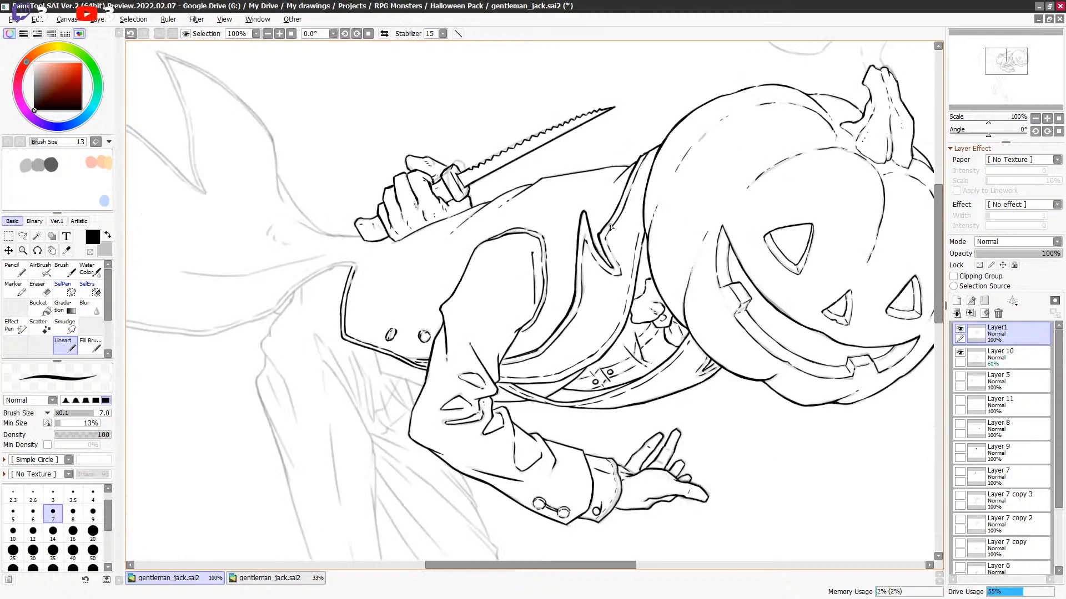
scroll(613, 238, "down", 5)
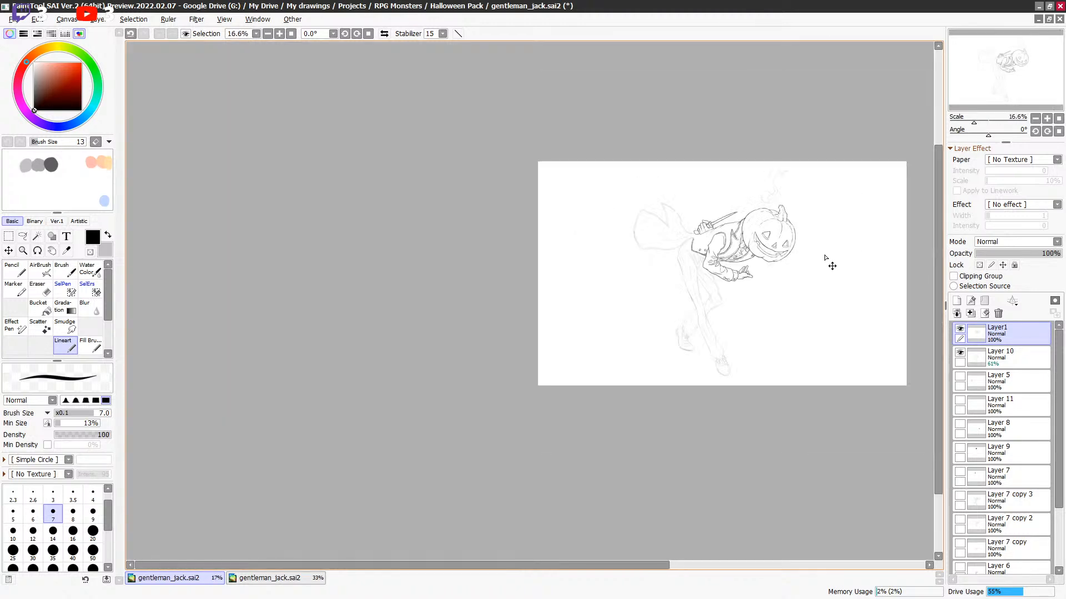
Ink the coattail's upper edge running away from the knife fist, adding the overlapping fold lines where it curves outward.
left_click_drag(822, 274, 659, 295)
scroll(666, 300, "up", 1)
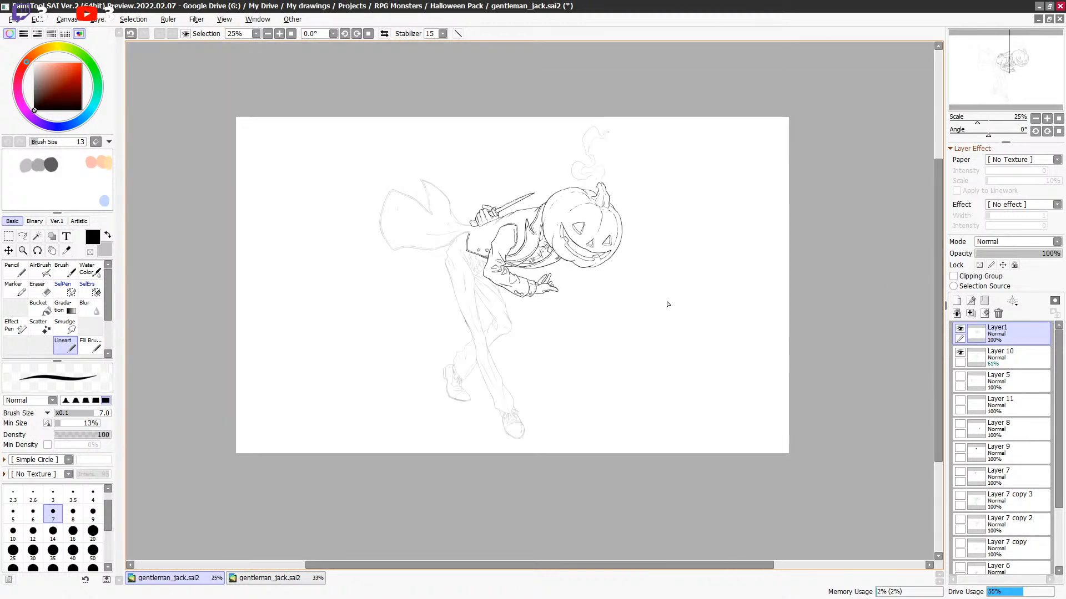
scroll(668, 273, "up", 2)
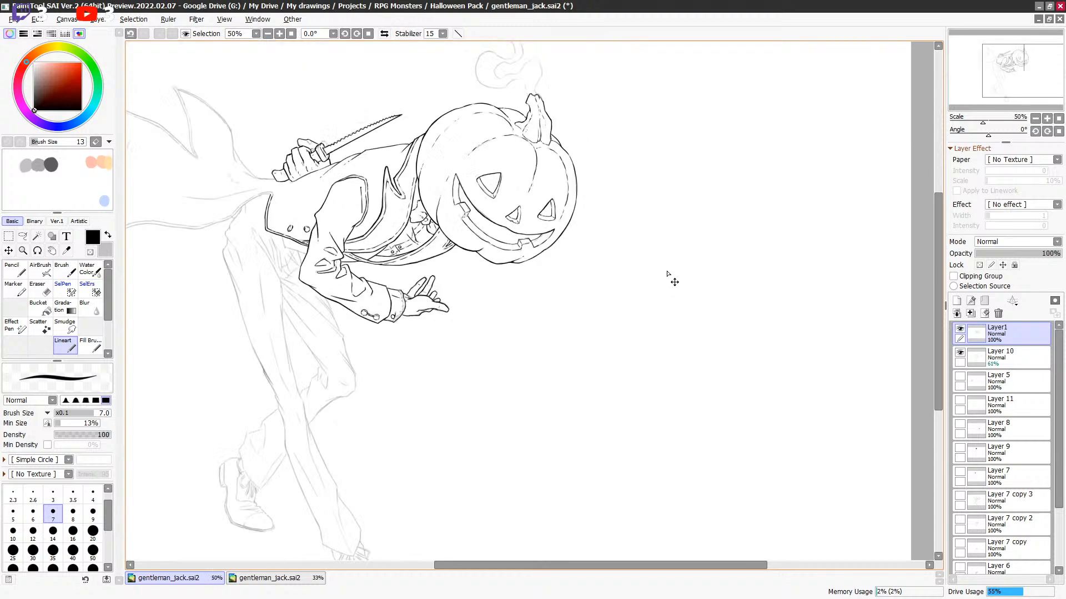
scroll(459, 236, "up", 2)
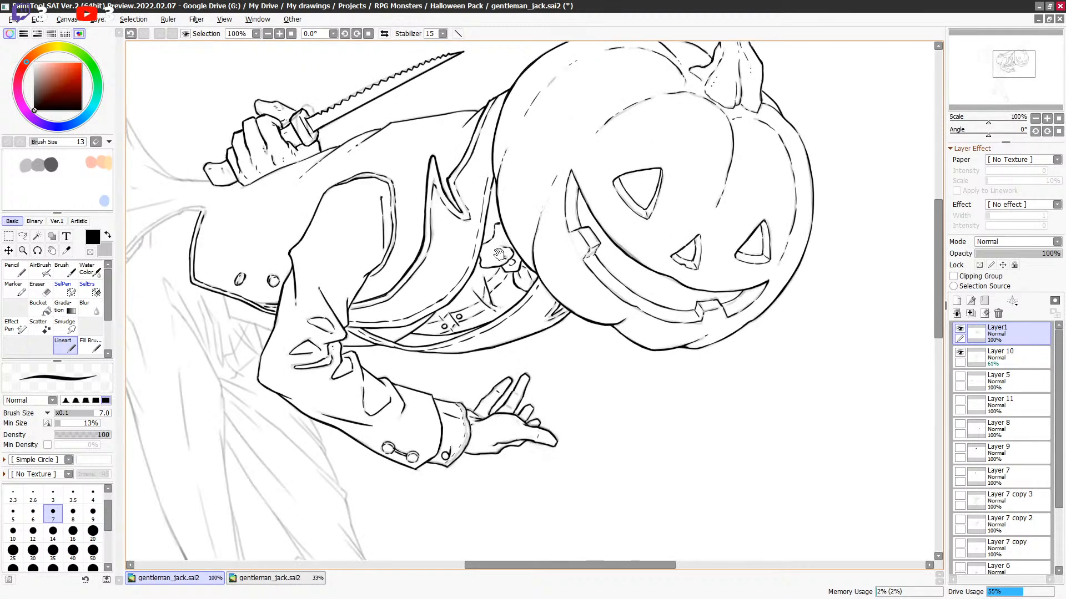
left_click_drag(621, 300, 647, 317)
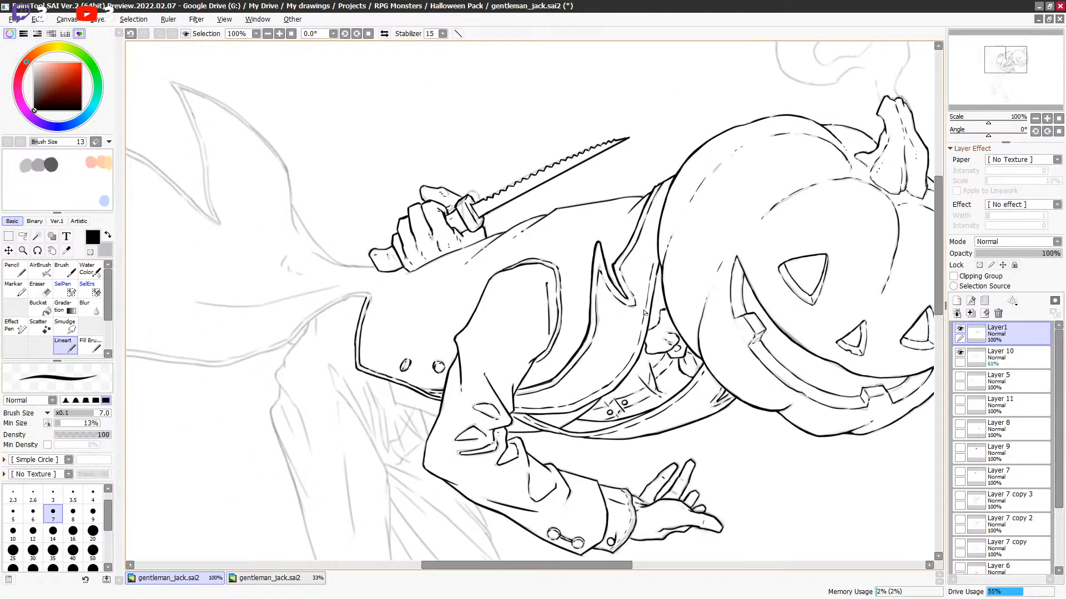
scroll(624, 275, "up", 1)
left_click_drag(452, 257, 678, 230)
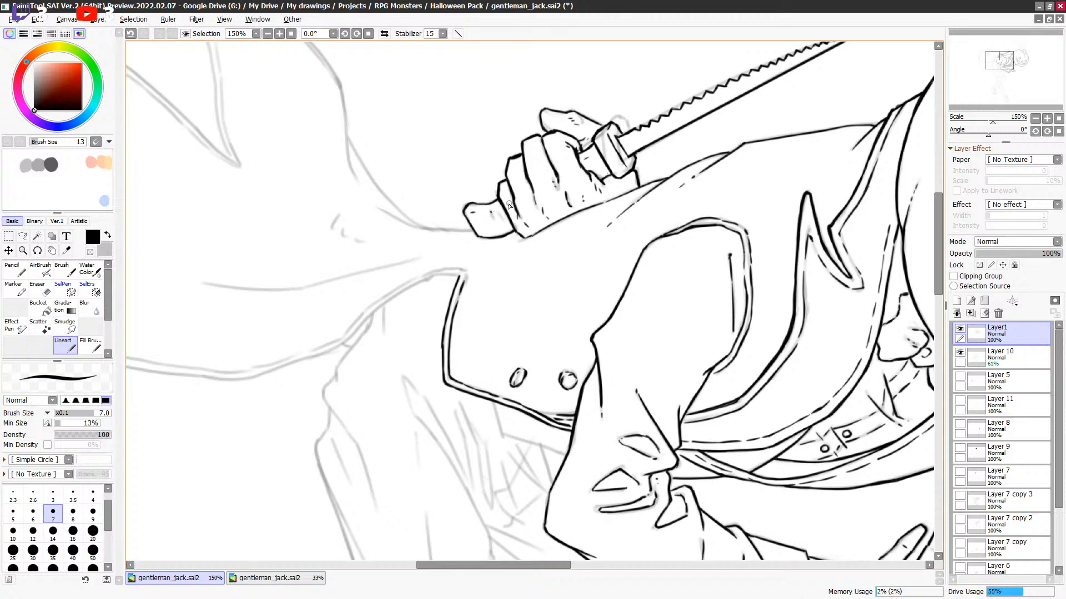
mouse_move(384, 212)
left_mouse_down()
mouse_move(468, 236)
mouse_move(430, 229)
mouse_move(473, 232)
left_mouse_up()
mouse_move(450, 187)
left_mouse_down()
mouse_move(472, 247)
mouse_move(399, 249)
left_mouse_up()
mouse_move(458, 279)
left_mouse_down()
mouse_move(402, 223)
mouse_move(421, 251)
mouse_move(387, 195)
left_mouse_up()
mouse_move(425, 231)
left_mouse_down()
mouse_move(443, 281)
mouse_move(401, 222)
mouse_move(395, 184)
left_mouse_up()
left_click_drag(468, 290, 468, 186)
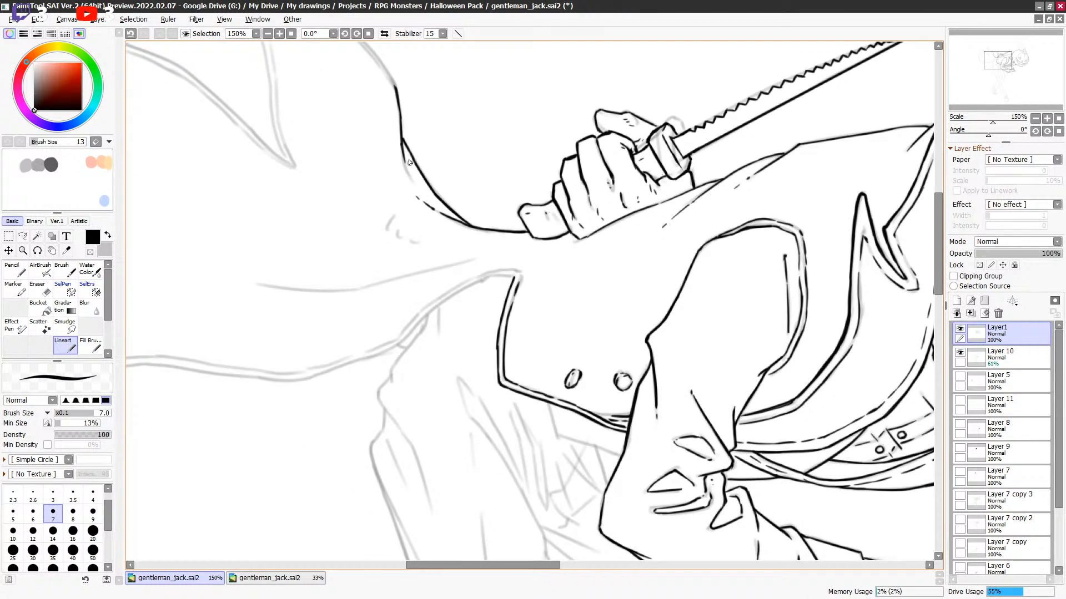
Ink small crease marks and a long fold line near the coattail's narrow base, and save the drawing.
mouse_move(398, 233)
left_mouse_down()
mouse_move(390, 226)
mouse_move(398, 232)
left_mouse_up()
left_click_drag(543, 283, 612, 242)
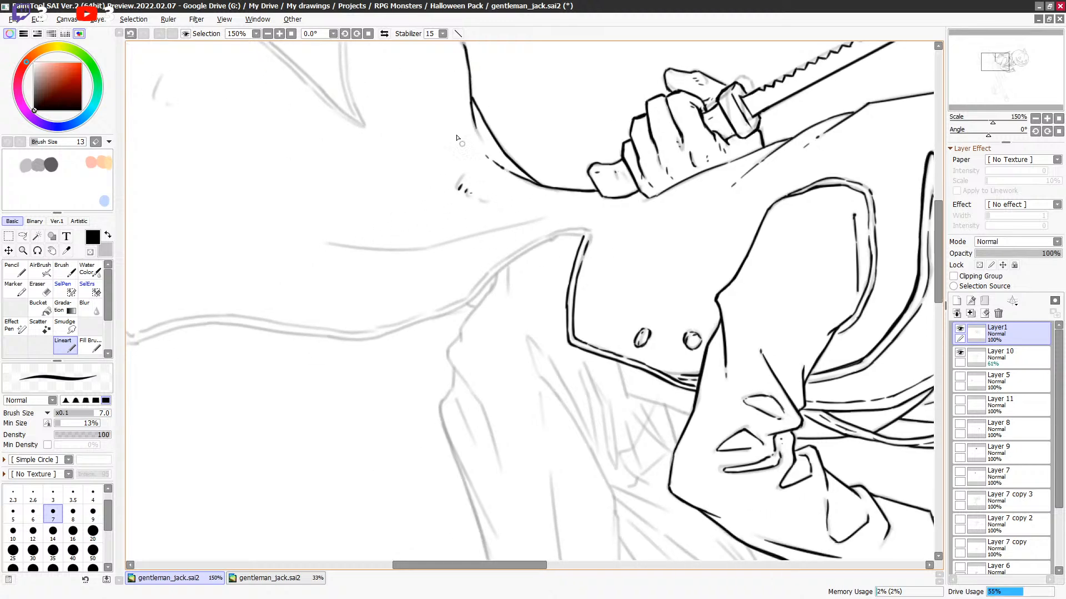
mouse_move(392, 248)
left_mouse_down()
mouse_move(387, 334)
mouse_move(431, 293)
left_mouse_up()
key("ctrl+z")
mouse_move(360, 337)
left_mouse_down()
mouse_move(433, 291)
mouse_move(419, 300)
mouse_move(502, 209)
left_mouse_up()
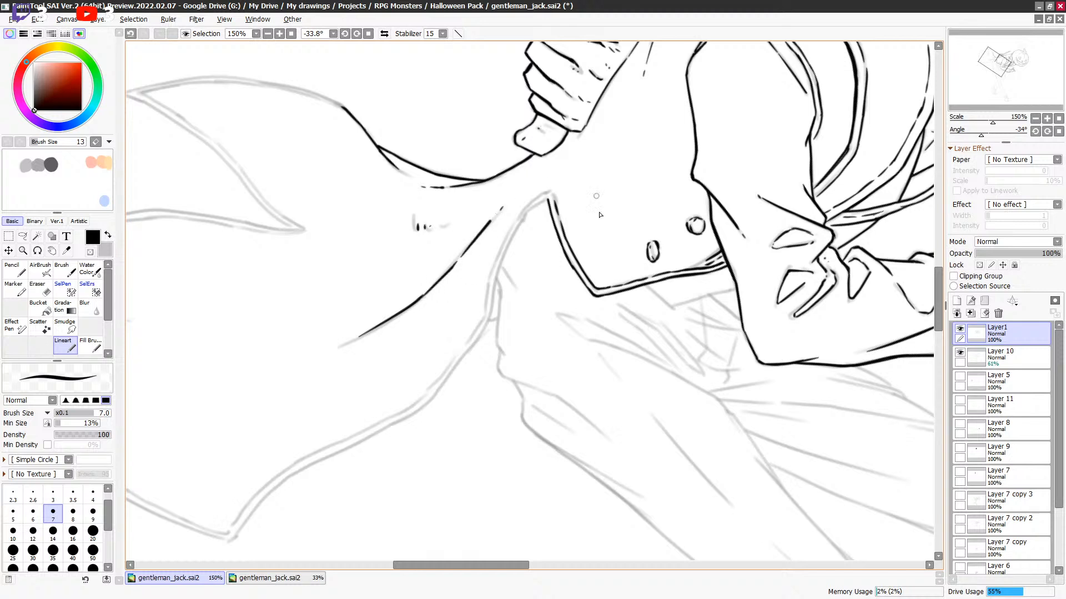
scroll(577, 216, "down", 3)
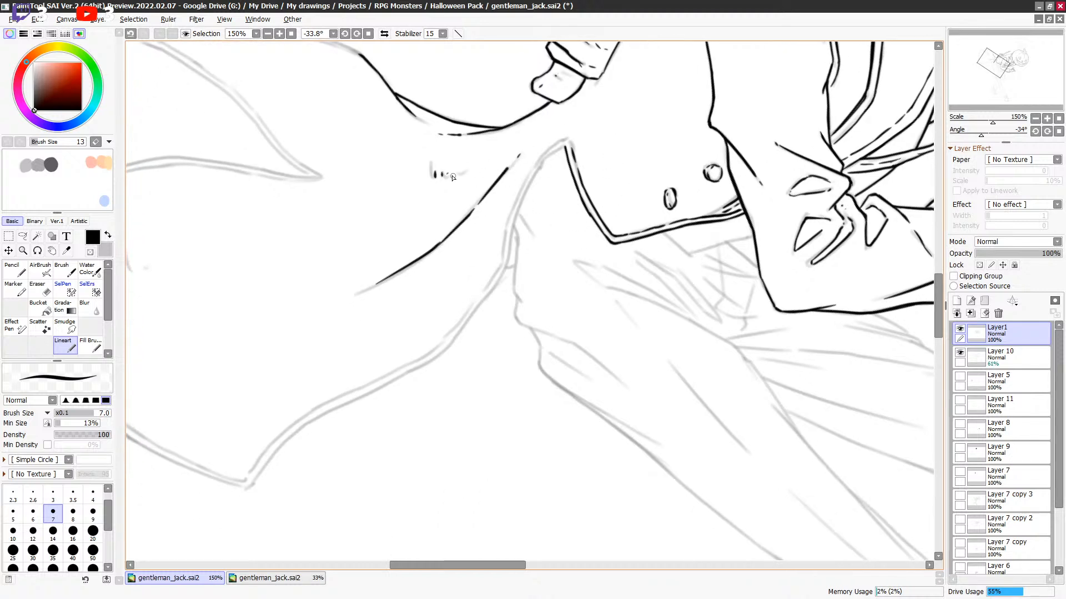
scroll(472, 288, "up", 2)
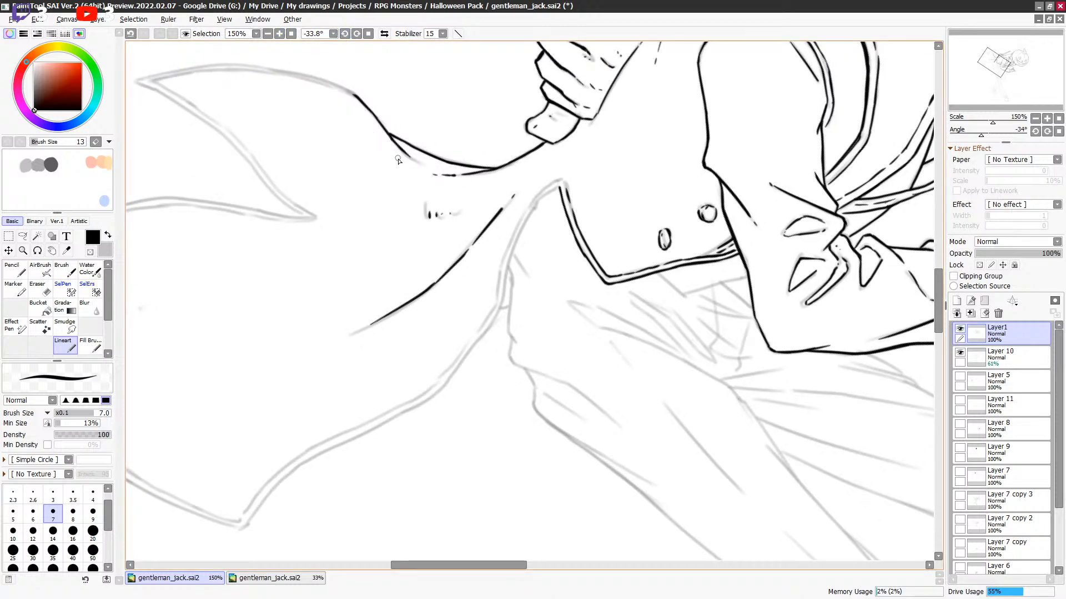
scroll(638, 239, "up", 2)
scroll(633, 233, "down", 3)
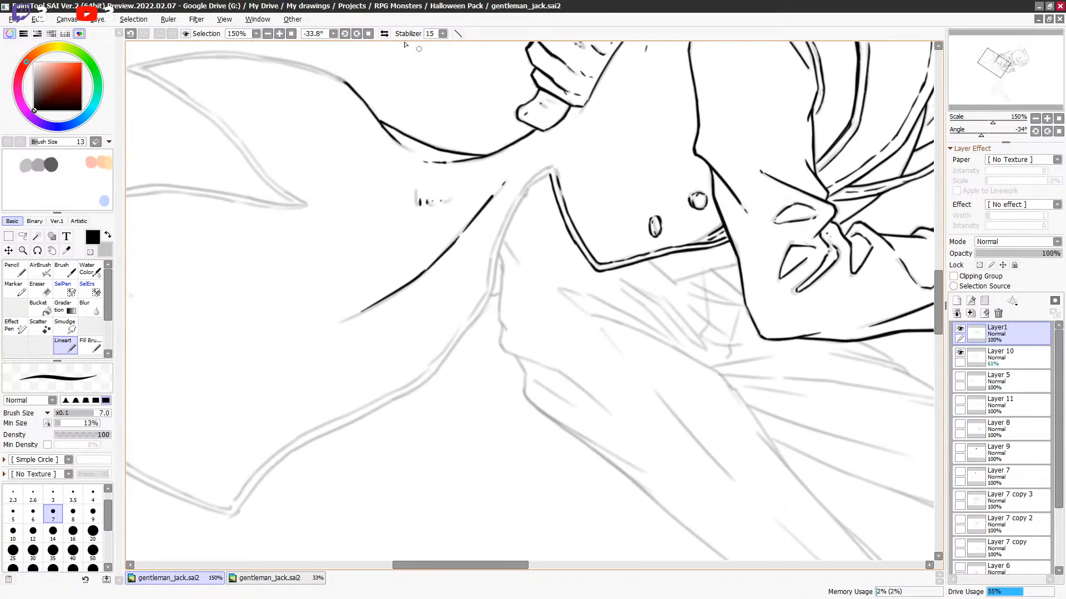
Rotate the canvas and ink the coattail's lower outer edge from the jacket corner to the far corner with brush size 8.
left_click(357, 33)
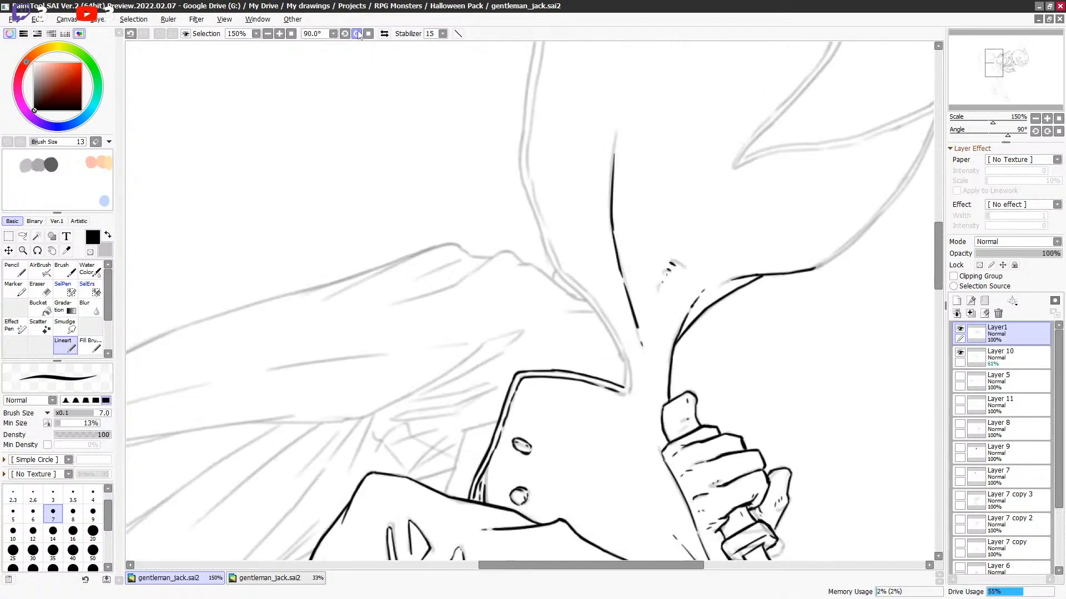
scroll(575, 280, "right", 3)
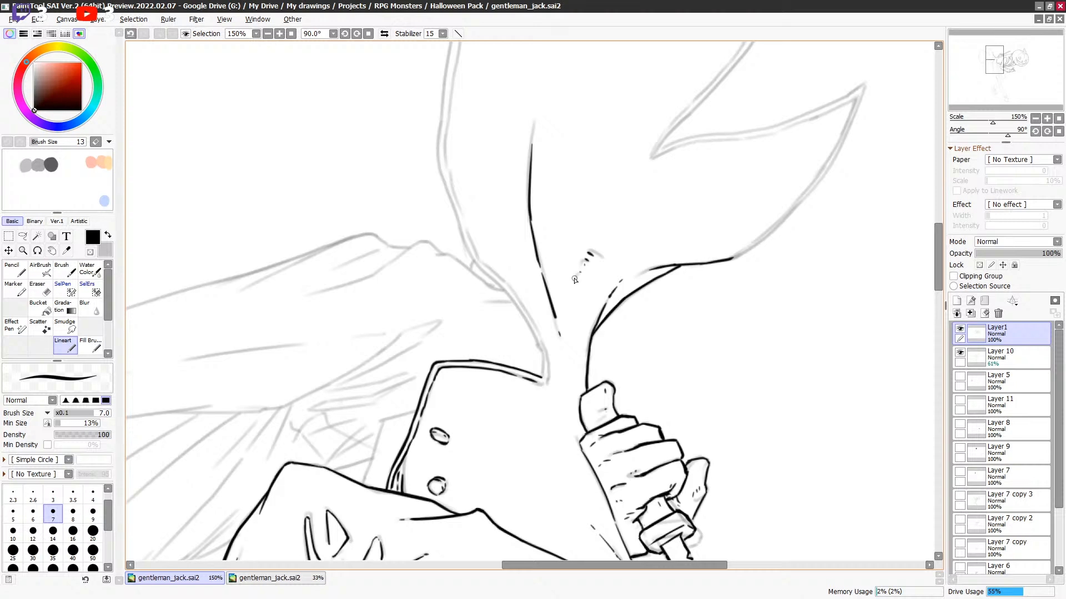
mouse_move(577, 261)
left_mouse_down()
mouse_move(602, 293)
mouse_move(578, 269)
left_mouse_up()
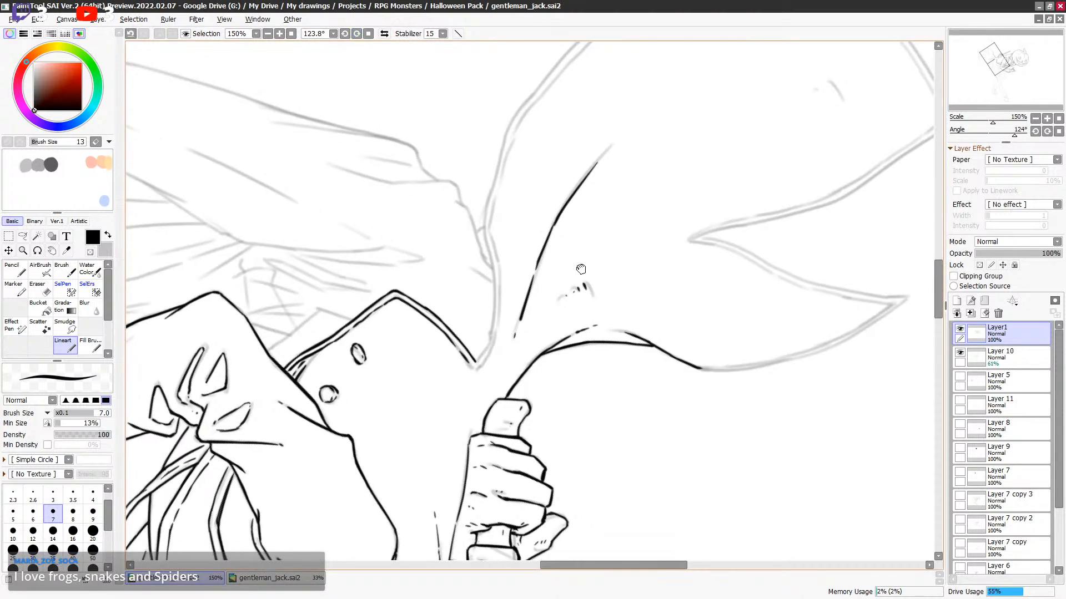
mouse_move(471, 358)
left_mouse_down()
mouse_move(487, 345)
mouse_move(496, 300)
mouse_move(491, 319)
mouse_move(485, 227)
mouse_move(502, 223)
mouse_move(511, 253)
mouse_move(499, 269)
mouse_move(464, 262)
mouse_move(478, 214)
mouse_move(419, 287)
left_mouse_up()
key("bracketright")
mouse_move(418, 287)
left_mouse_down()
mouse_move(436, 236)
mouse_move(465, 210)
mouse_move(439, 266)
left_mouse_up()
mouse_move(376, 292)
left_mouse_down()
mouse_move(467, 190)
mouse_move(433, 225)
mouse_move(482, 161)
mouse_move(469, 176)
mouse_move(489, 111)
left_mouse_up()
mouse_move(703, 219)
left_mouse_down()
mouse_move(593, 79)
mouse_move(590, 53)
left_mouse_up()
left_click_drag(214, 388, 369, 236)
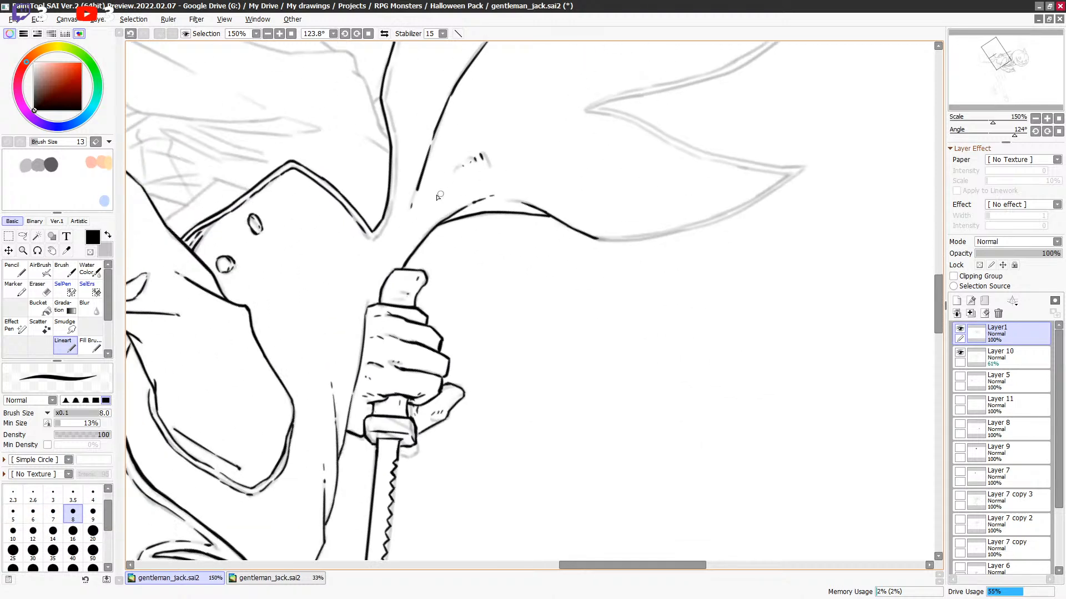
Set the brush size to 6 and ink the parallel inner hem line along the coattail's lower edge, starting from the jacket corner.
key("bracketleft")
key("bracketleft")
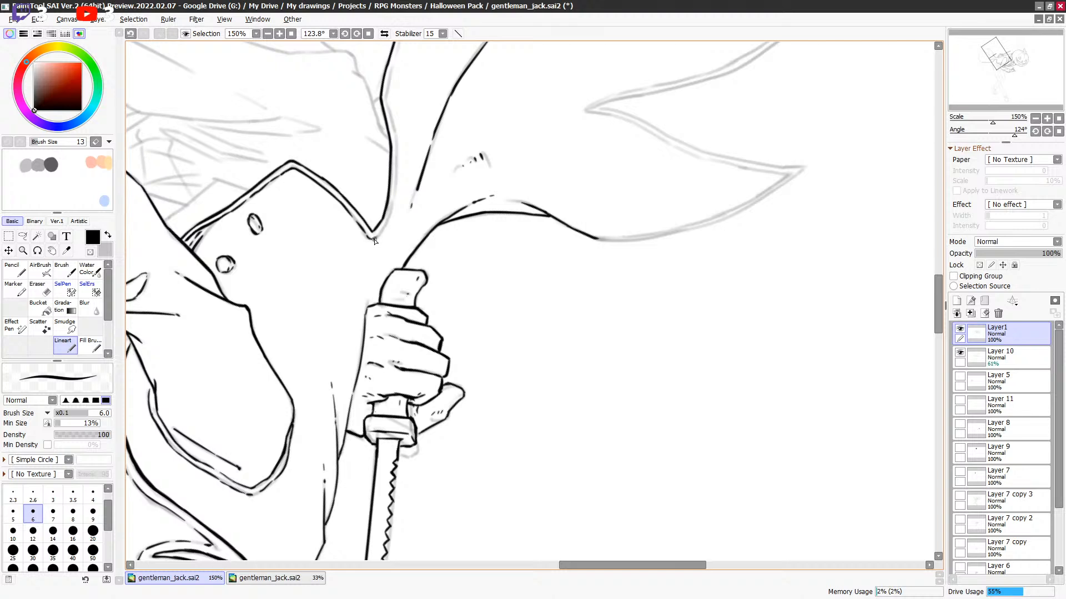
key("ctrl+z")
mouse_move(371, 237)
left_mouse_down()
mouse_move(395, 191)
mouse_move(385, 225)
left_mouse_up()
key("minus")
key("minus")
left_click_drag(419, 145, 406, 185)
mouse_move(381, 240)
left_mouse_down()
mouse_move(372, 137)
mouse_move(420, 159)
mouse_move(389, 262)
mouse_move(342, 231)
left_mouse_up()
key("ctrl+z")
key("ctrl+z")
mouse_move(335, 261)
left_mouse_down()
mouse_move(356, 168)
mouse_move(379, 139)
mouse_move(306, 242)
mouse_move(389, 151)
left_mouse_up()
key("ctrl+z")
key("ctrl+z")
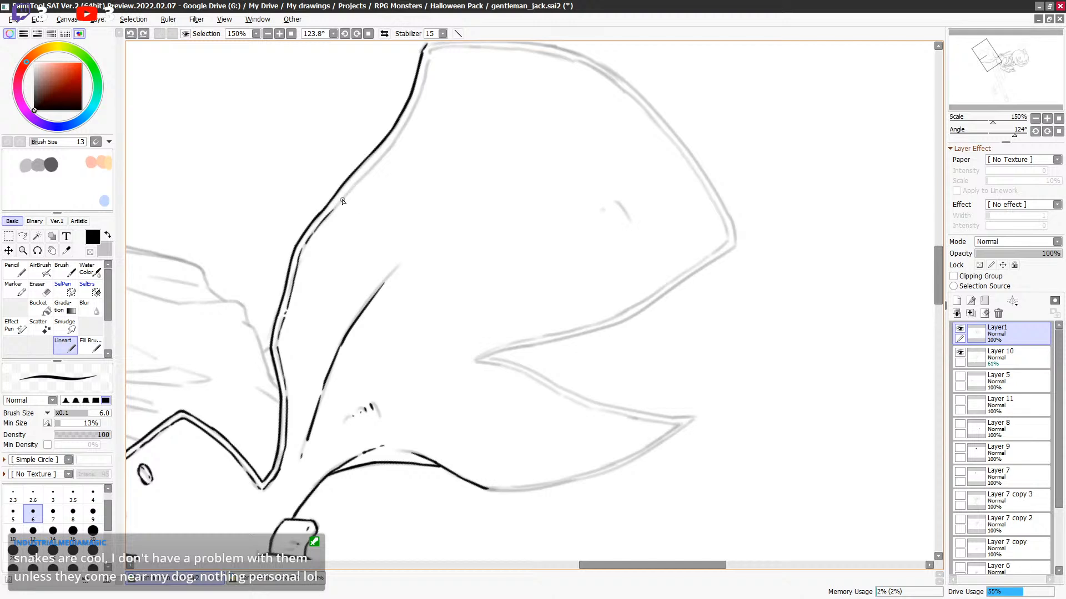
Extend the inner hem line along the lower edge to the coattail's far corner, redoing uneven strokes.
mouse_move(343, 197)
left_mouse_down()
mouse_move(394, 140)
mouse_move(418, 173)
mouse_move(365, 174)
left_mouse_up()
key("ctrl+z")
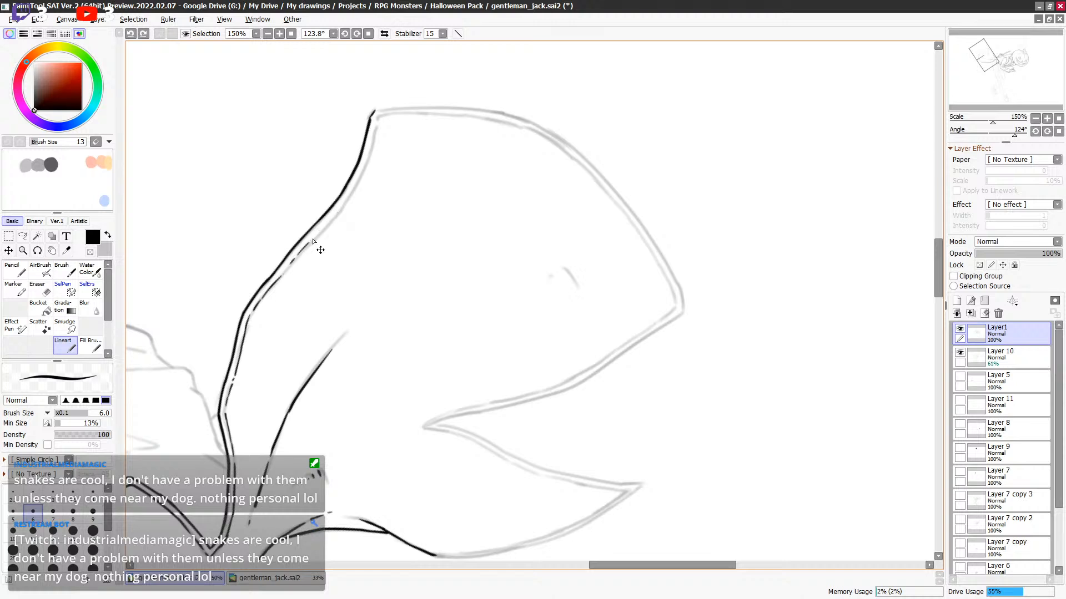
mouse_move(282, 276)
left_mouse_down()
mouse_move(320, 226)
mouse_move(280, 277)
mouse_move(351, 192)
mouse_move(377, 125)
mouse_move(365, 174)
mouse_move(377, 125)
left_mouse_up()
key("ctrl+z")
key("minus")
key("minus")
scroll(376, 178, "up", 1)
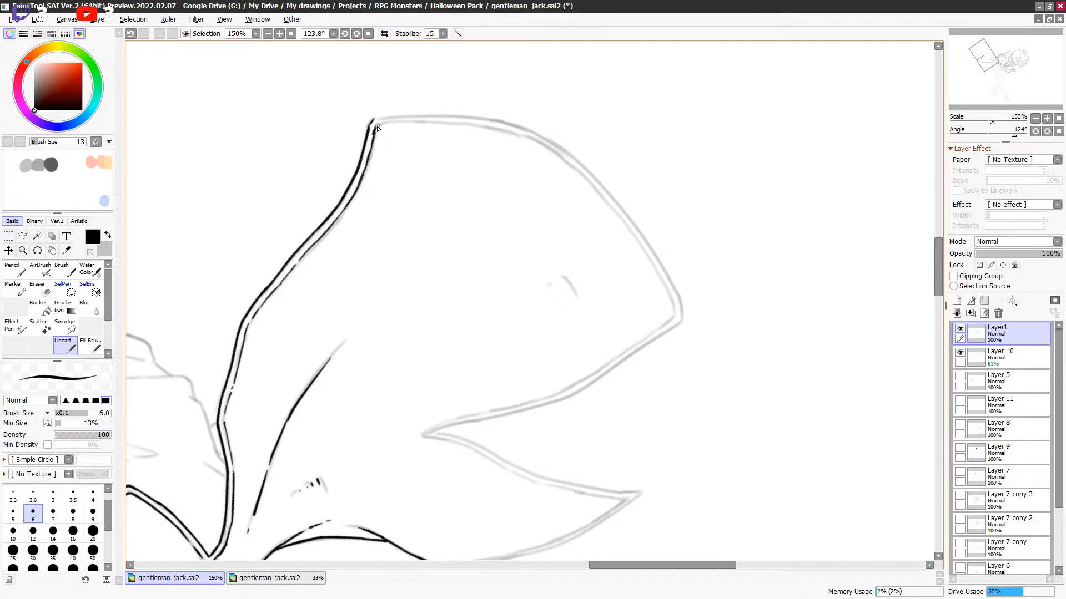
Save the drawing, rotate the canvas back to about 11°, and ink short crease marks inside the coattail's wide end.
left_click(345, 34)
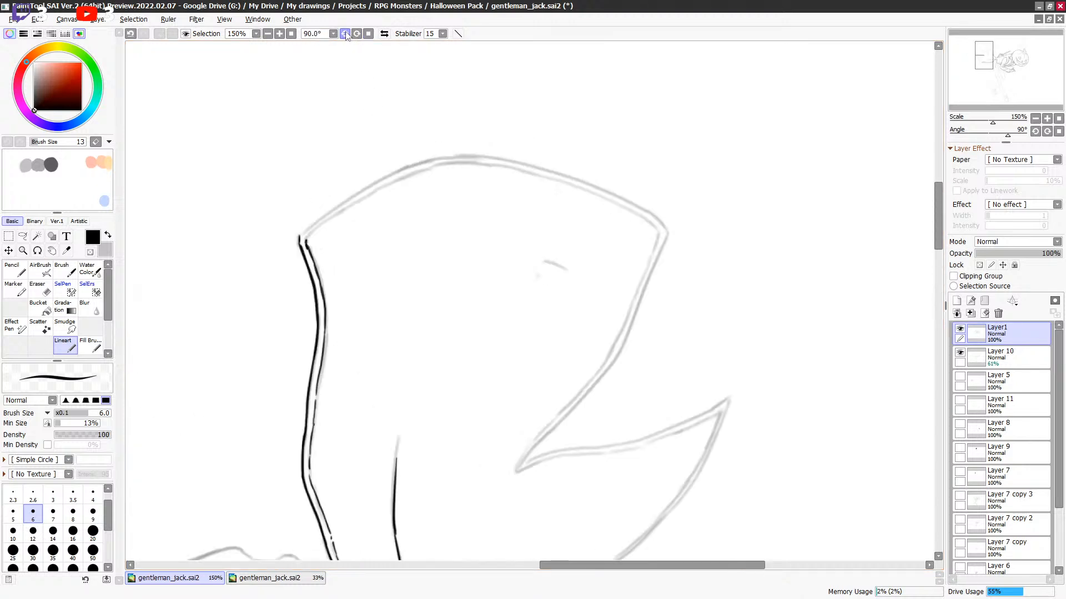
left_click(345, 34)
left_click(345, 33)
left_click_drag(517, 294, 505, 110)
key("ctrl+z")
key("ctrl+z")
key("ctrl+z")
left_click_drag(498, 148, 508, 125)
left_click_drag(507, 149, 516, 149)
left_click_drag(714, 269, 693, 281)
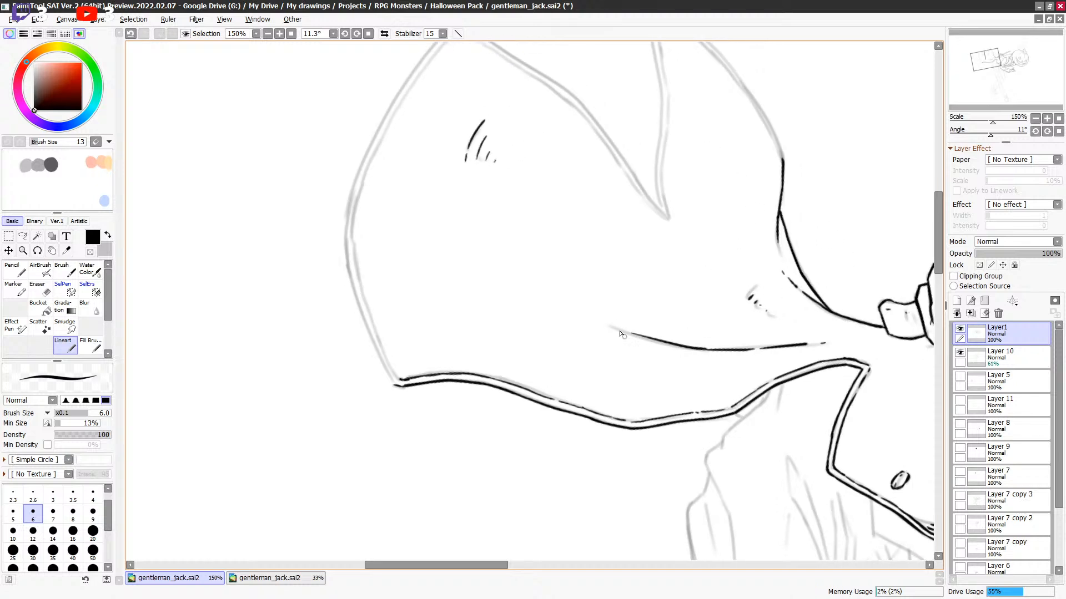
left_click_drag(623, 332, 635, 335)
Ink the outer edge of the coattail's wide end between its two corners, redoing the upper section.
mouse_move(391, 381)
left_mouse_down()
mouse_move(353, 289)
mouse_move(345, 200)
mouse_move(371, 131)
mouse_move(348, 230)
mouse_move(375, 145)
mouse_move(406, 121)
left_mouse_up()
key("ctrl+z")
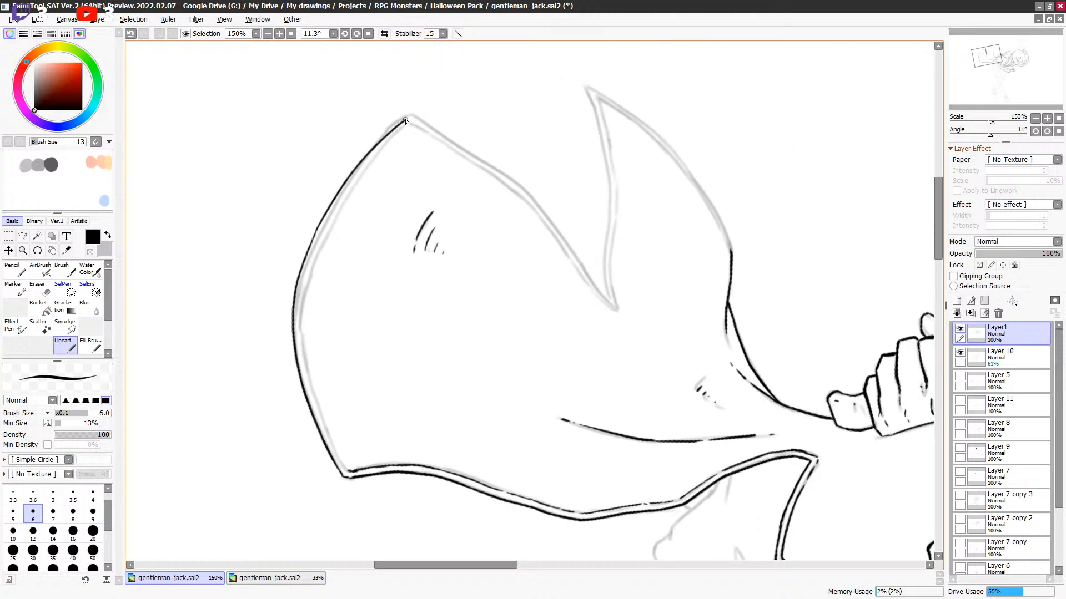
key("ctrl+z")
mouse_move(315, 241)
left_mouse_down()
mouse_move(325, 211)
mouse_move(408, 117)
left_mouse_up()
key("ctrl+z")
left_click_drag(334, 194, 377, 135)
key("ctrl+z")
mouse_move(316, 235)
left_mouse_down()
mouse_move(383, 128)
mouse_move(413, 112)
left_mouse_up()
scroll(381, 268, "down", 2)
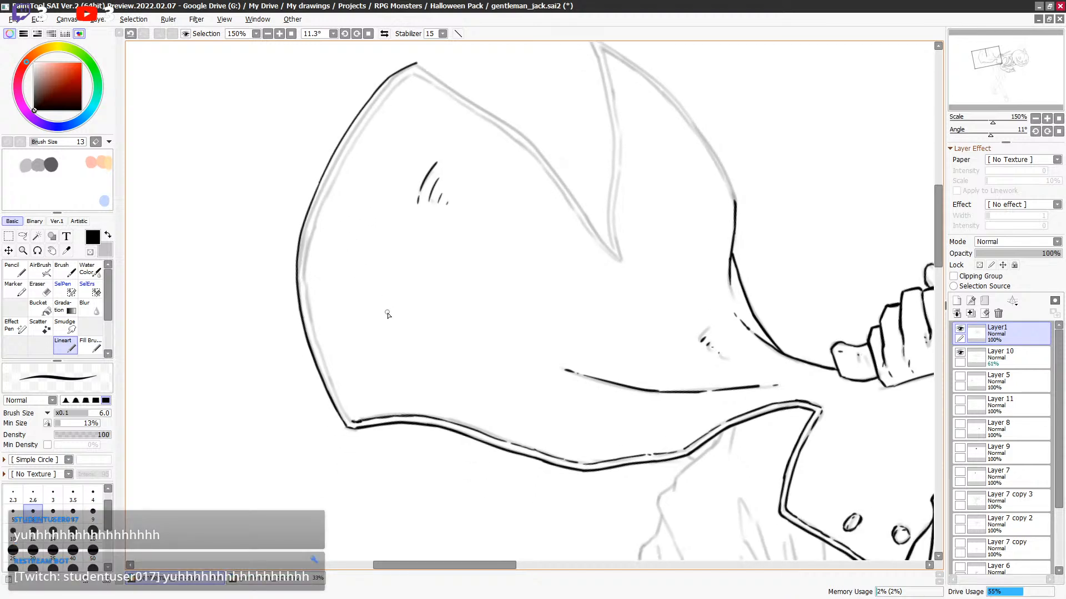
scroll(405, 267, "down", 3)
Ink the parallel inner hem line along the curved edge of the coattail's wide end.
left_click_drag(423, 239, 419, 271)
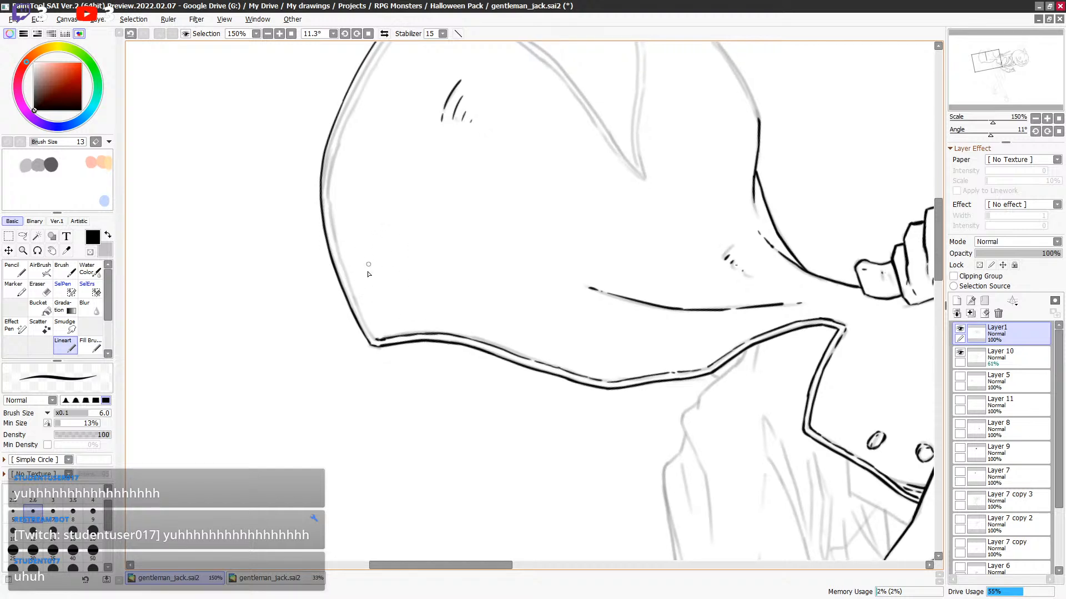
left_click_drag(334, 250, 350, 291)
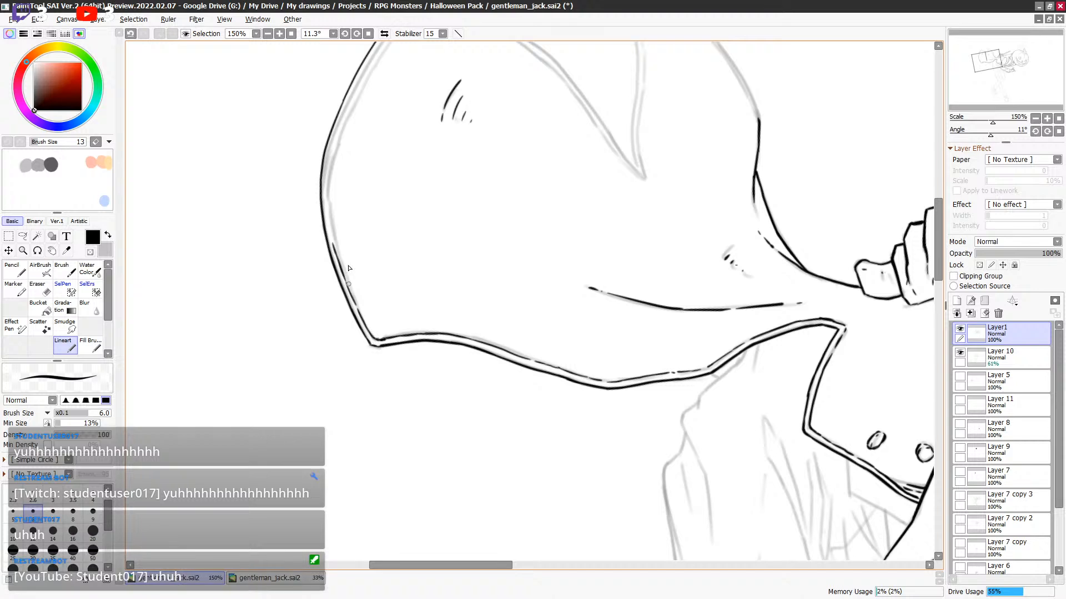
scroll(394, 338, "up", 3)
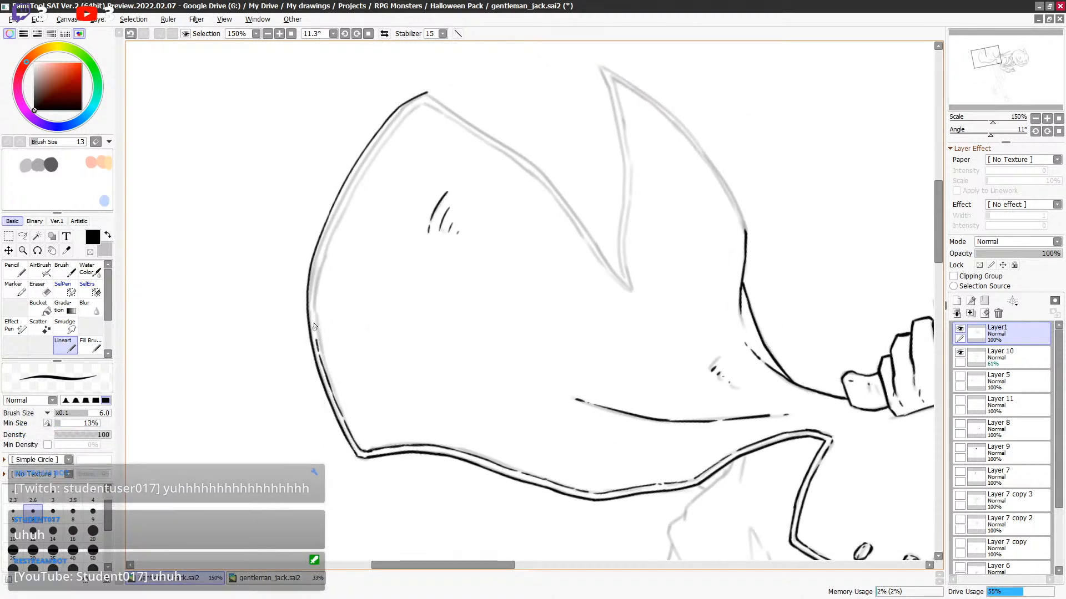
mouse_move(319, 355)
left_mouse_down()
mouse_move(314, 287)
mouse_move(330, 234)
left_mouse_up()
key("ctrl+z")
left_click_drag(315, 288, 344, 195)
left_click_drag(315, 252, 366, 149)
left_click_drag(357, 187, 389, 132)
key("ctrl+z")
Ink the coattail's outer edge from the upper corner down to the V-shaped notch, redoing the first stroke.
mouse_move(836, 344)
left_mouse_down()
mouse_move(764, 250)
mouse_move(766, 296)
left_mouse_up()
mouse_move(280, 141)
left_mouse_down()
mouse_move(356, 50)
mouse_move(332, 67)
mouse_move(354, 52)
mouse_move(332, 68)
mouse_move(303, 147)
mouse_move(327, 132)
mouse_move(314, 131)
mouse_move(416, 194)
left_mouse_up()
key("minus")
key("minus")
key("minus")
key("minus")
key("minus")
key("minus")
key("ctrl+z")
left_click_drag(499, 243, 455, 176)
mouse_move(361, 118)
left_mouse_down()
mouse_move(380, 130)
mouse_move(417, 187)
left_mouse_up()
left_click_drag(389, 141, 470, 253)
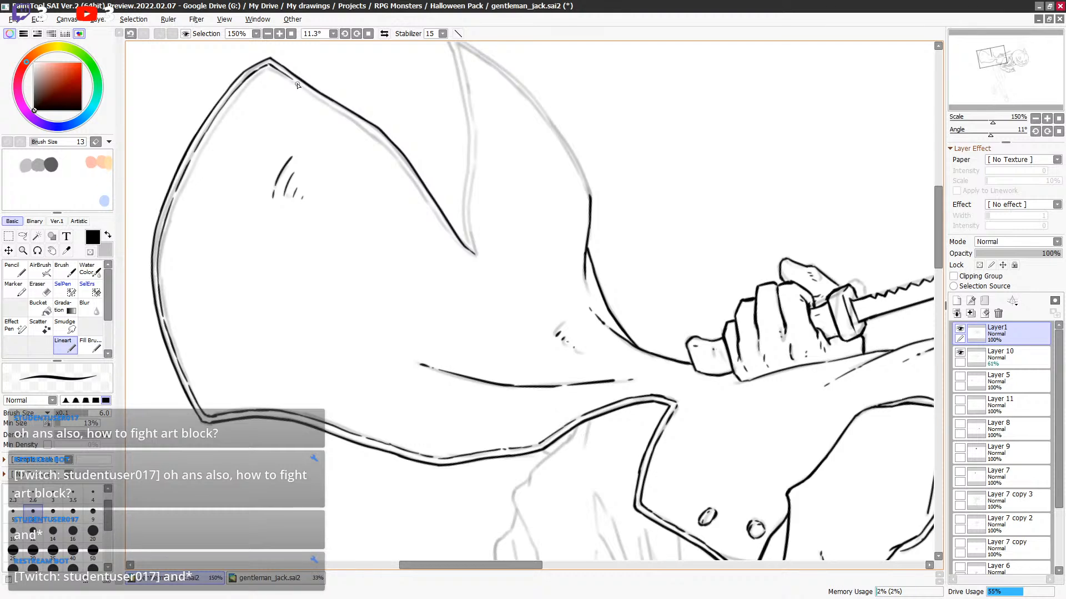
Ink the inner hem line from the upper corner down to the notch, and save the drawing.
mouse_move(300, 83)
left_mouse_down()
mouse_move(393, 151)
mouse_move(377, 136)
mouse_move(370, 129)
mouse_move(471, 258)
mouse_move(457, 250)
mouse_move(501, 252)
left_mouse_up()
key("e")
key("minus")
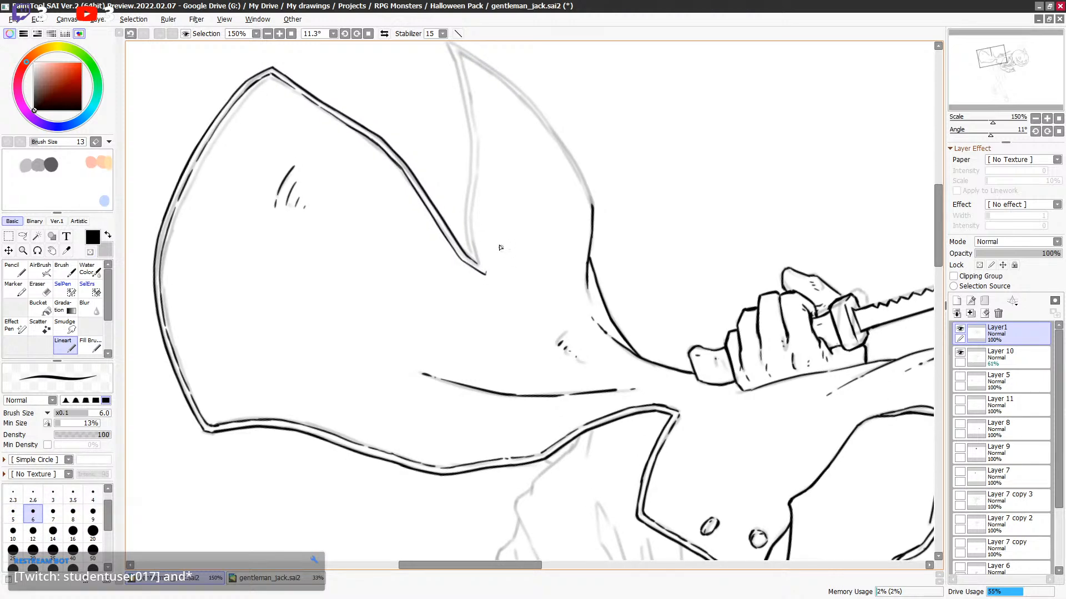
left_click_drag(705, 317, 626, 169)
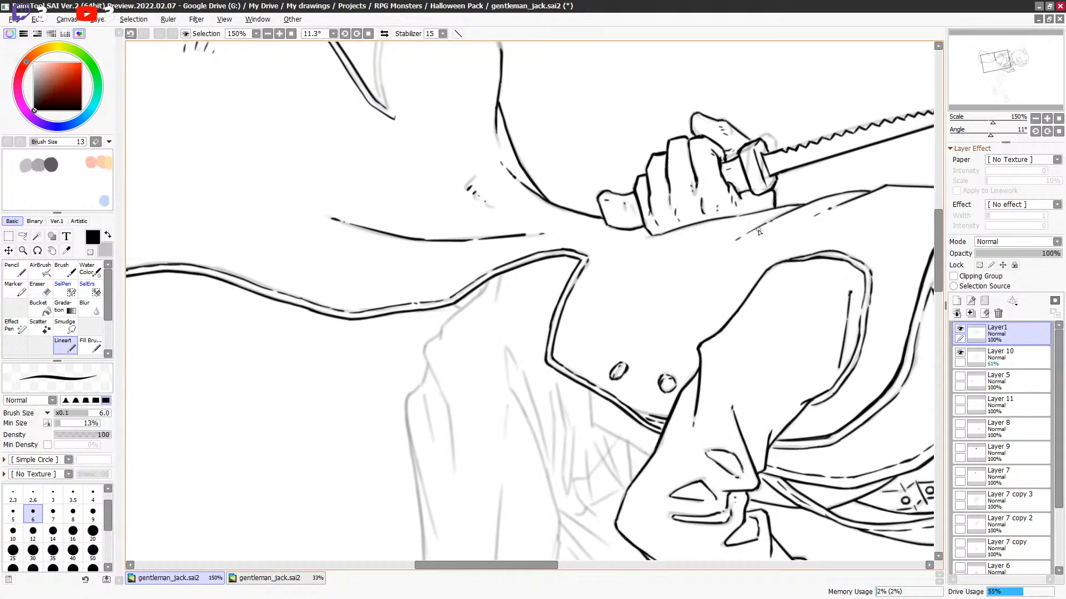
left_click_drag(735, 201, 703, 278)
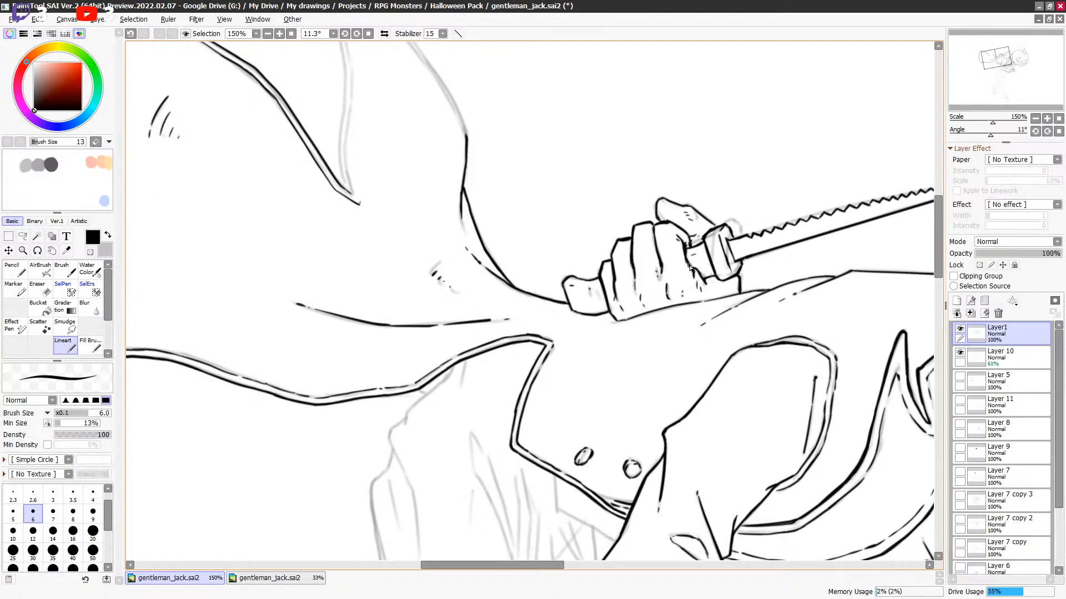
scroll(688, 269, "up", 4)
key("ctrl+s")
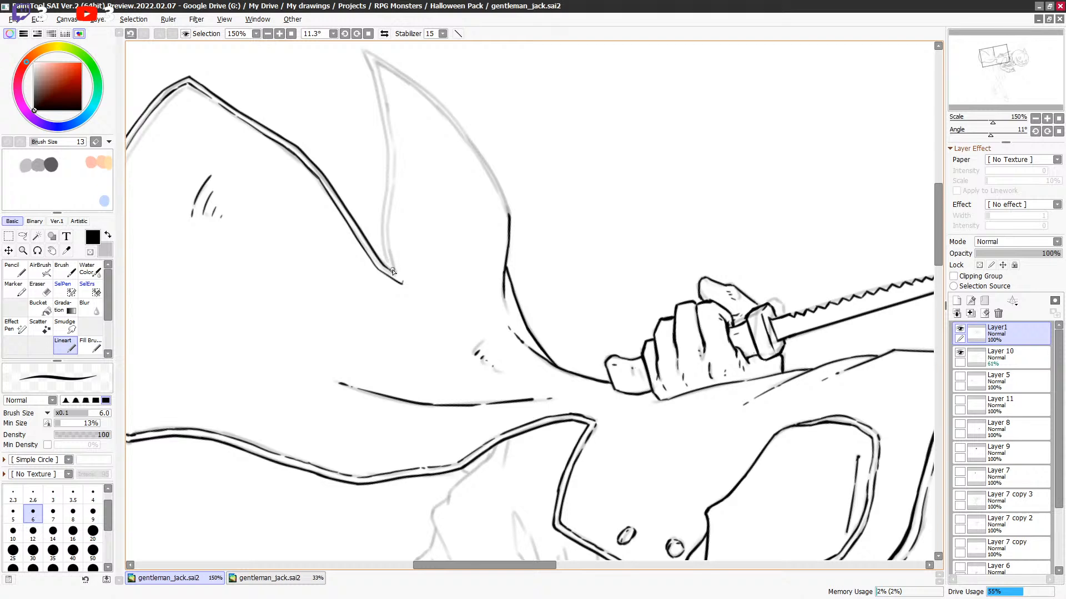
Ink the edge rising from the notch to the coattail's pointed tip, redoing the first strokes.
mouse_move(391, 259)
left_mouse_down()
mouse_move(393, 269)
mouse_move(387, 208)
left_mouse_up()
key("ctrl+z")
key("ctrl+z")
left_click_drag(393, 272, 388, 189)
left_click_drag(382, 241, 390, 135)
scroll(391, 215, "up", 3)
mouse_move(380, 251)
left_mouse_down()
mouse_move(377, 190)
mouse_move(354, 118)
mouse_move(366, 147)
mouse_move(370, 129)
left_mouse_up()
left_click_drag(509, 201, 505, 208)
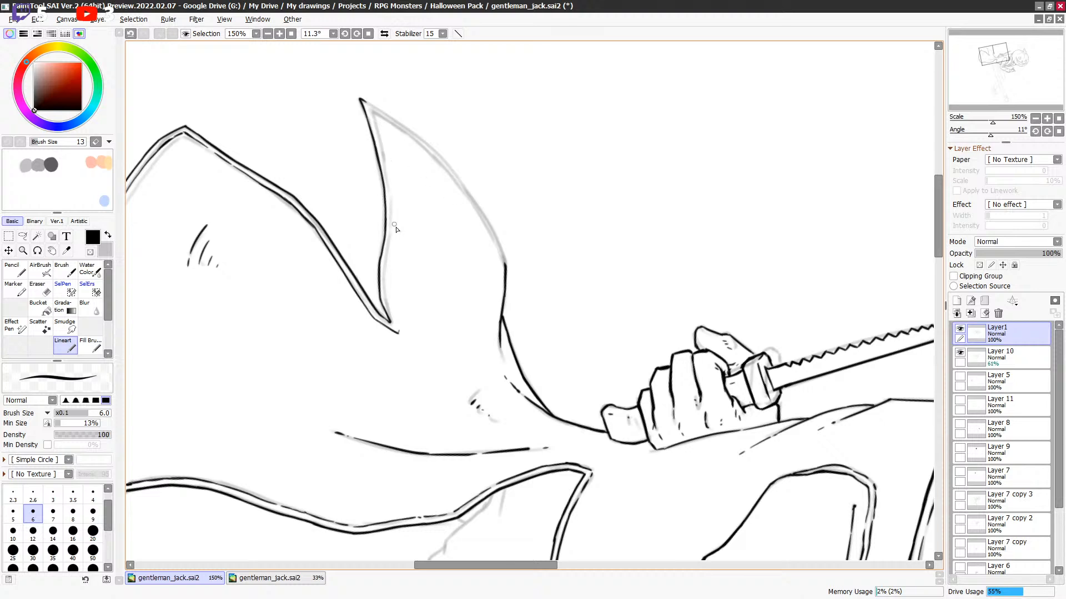
Ink the inner hem line rising from the V-shaped notch along the lower part of the coattail's point.
scroll(407, 297, "down", 1)
mouse_move(390, 298)
left_mouse_down()
mouse_move(395, 319)
mouse_move(382, 267)
mouse_move(386, 286)
mouse_move(392, 215)
left_mouse_up()
key("minus")
key("minus")
key("minus")
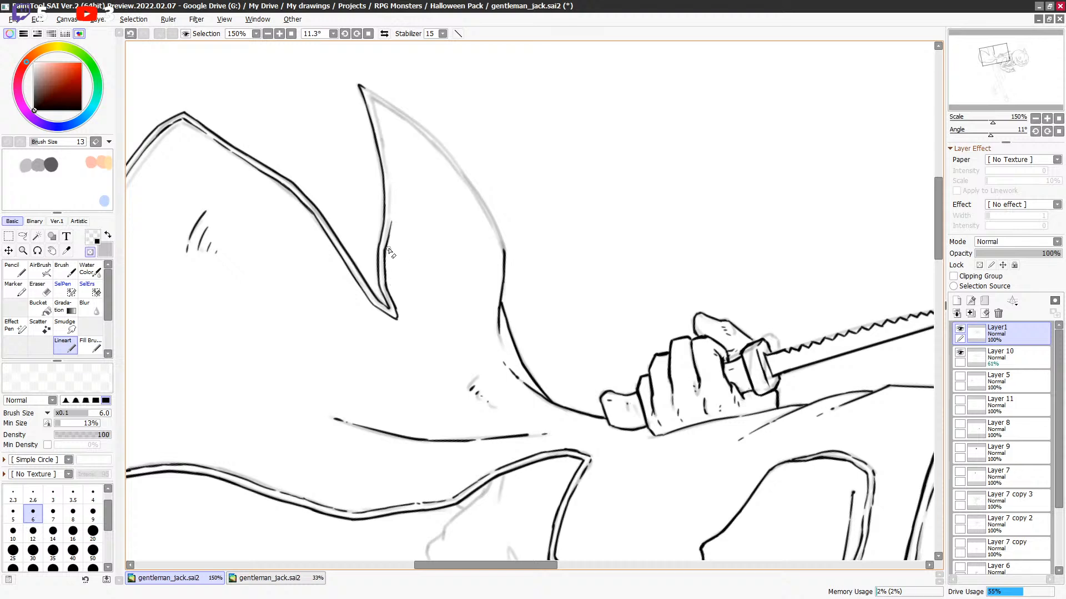
key("minus")
key("minus")
key("minus")
key("minus")
key("minus")
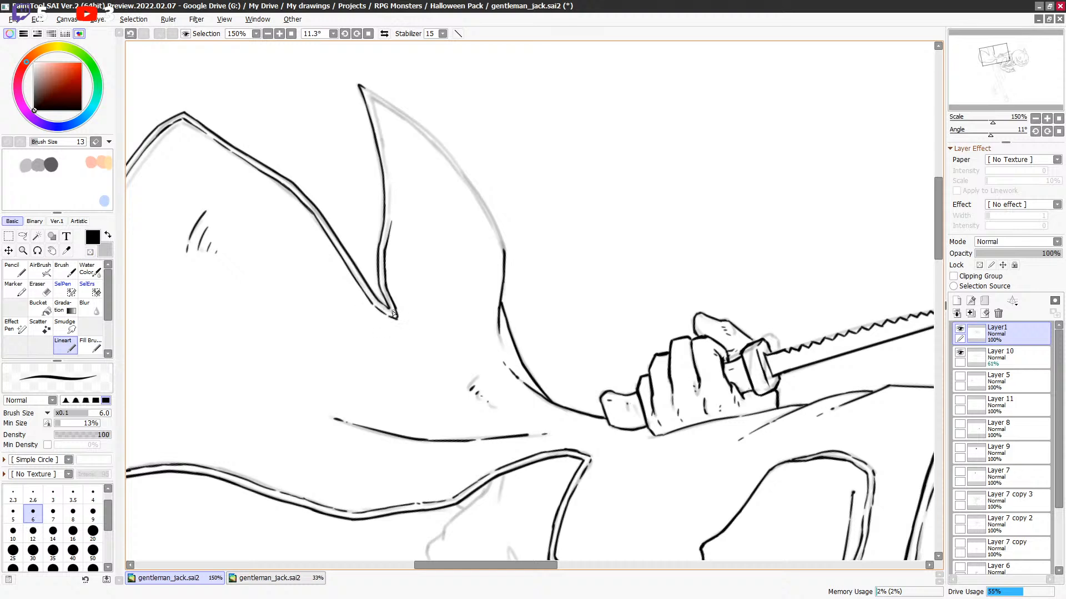
Extend the inner hem line up to the coattail's pointed tip, cleaning the joint and redoing the upper stroke.
scroll(363, 246, "up", 2)
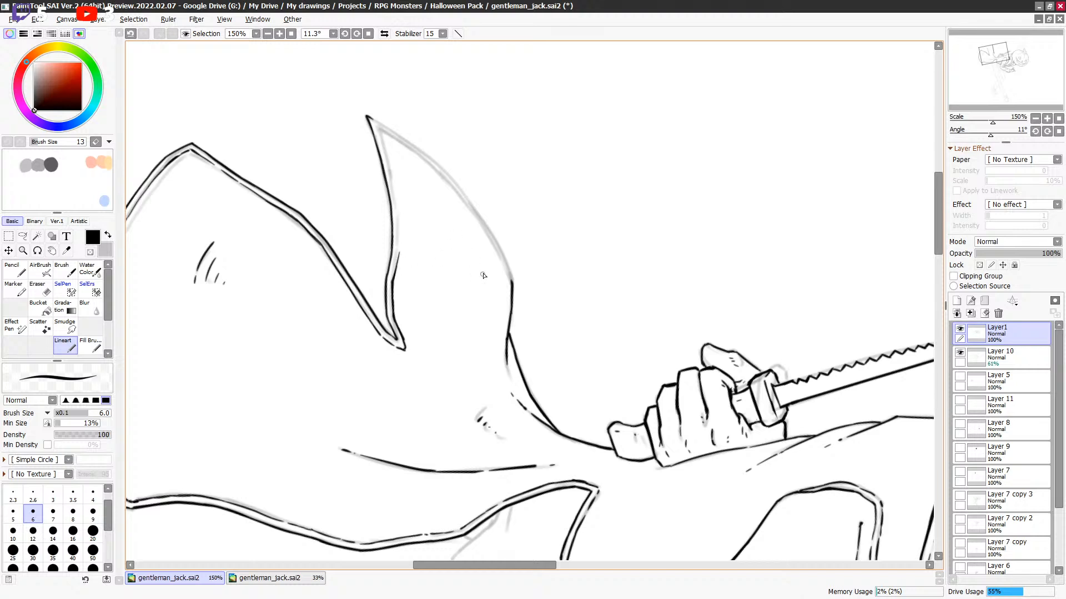
left_click_drag(474, 284, 476, 287)
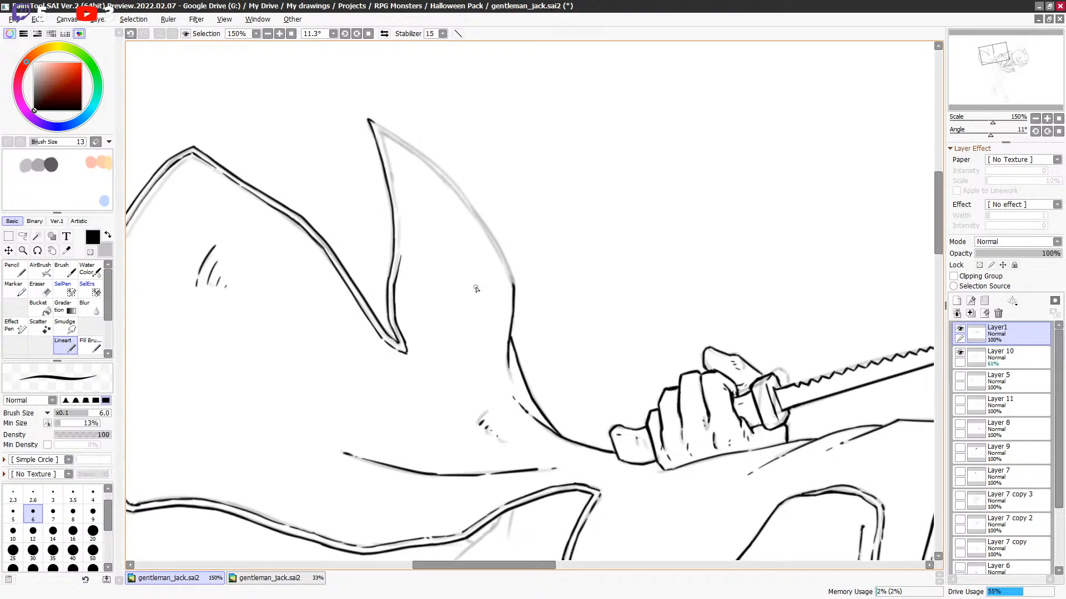
scroll(476, 291, "up", 1)
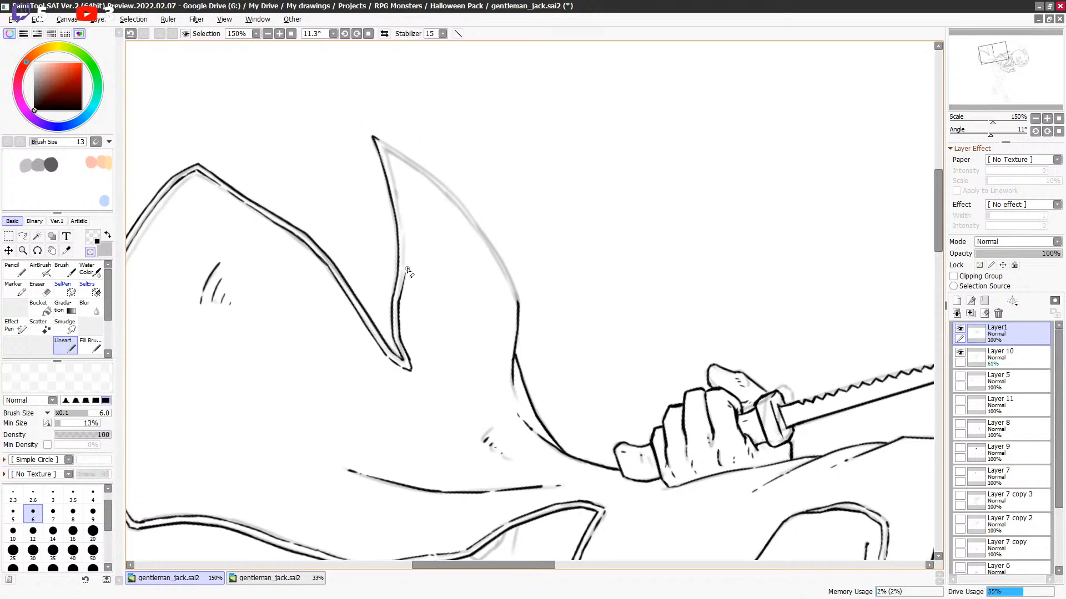
left_click_drag(404, 268, 404, 235)
key("e")
key("e")
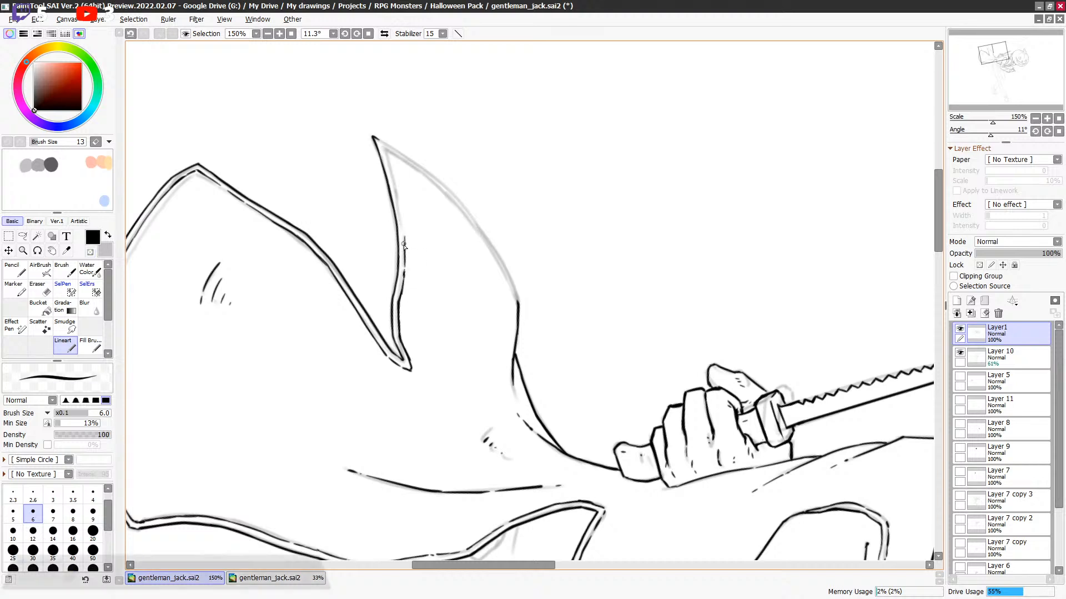
left_click_drag(396, 194, 404, 238)
key("ctrl+z")
mouse_move(399, 200)
left_mouse_down()
mouse_move(403, 230)
mouse_move(383, 147)
mouse_move(422, 177)
left_mouse_up()
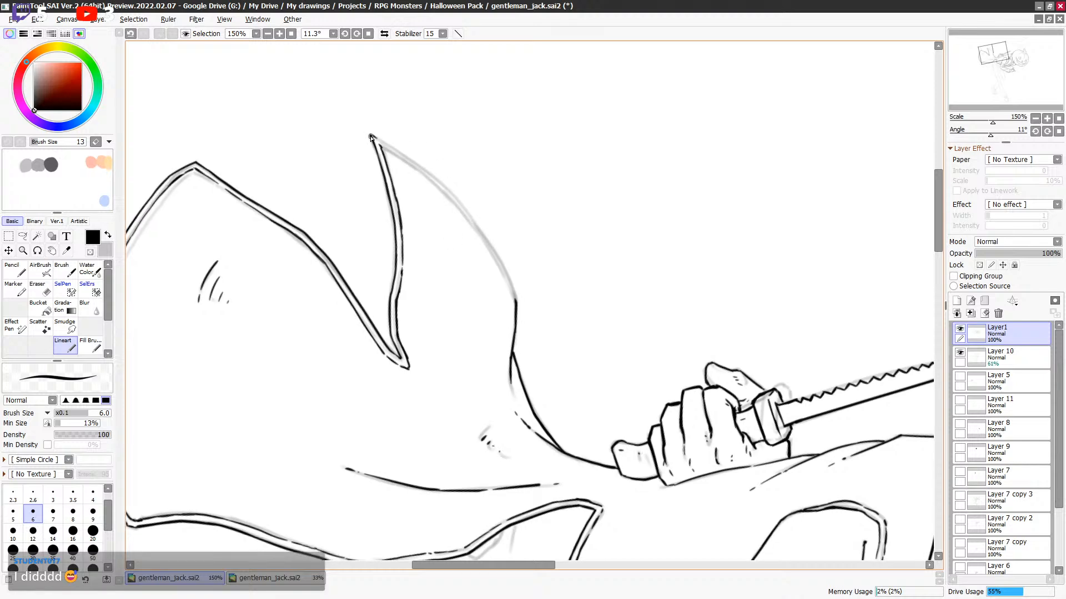
Ink the coattail's curved outer edge from the pointed tip toward the waist, start its inner hem line, and save the drawing.
mouse_move(371, 136)
left_mouse_down()
mouse_move(455, 195)
mouse_move(412, 161)
mouse_move(495, 247)
left_mouse_up()
mouse_move(447, 189)
left_mouse_down()
mouse_move(522, 311)
mouse_move(466, 218)
mouse_move(505, 271)
mouse_move(517, 325)
left_mouse_up()
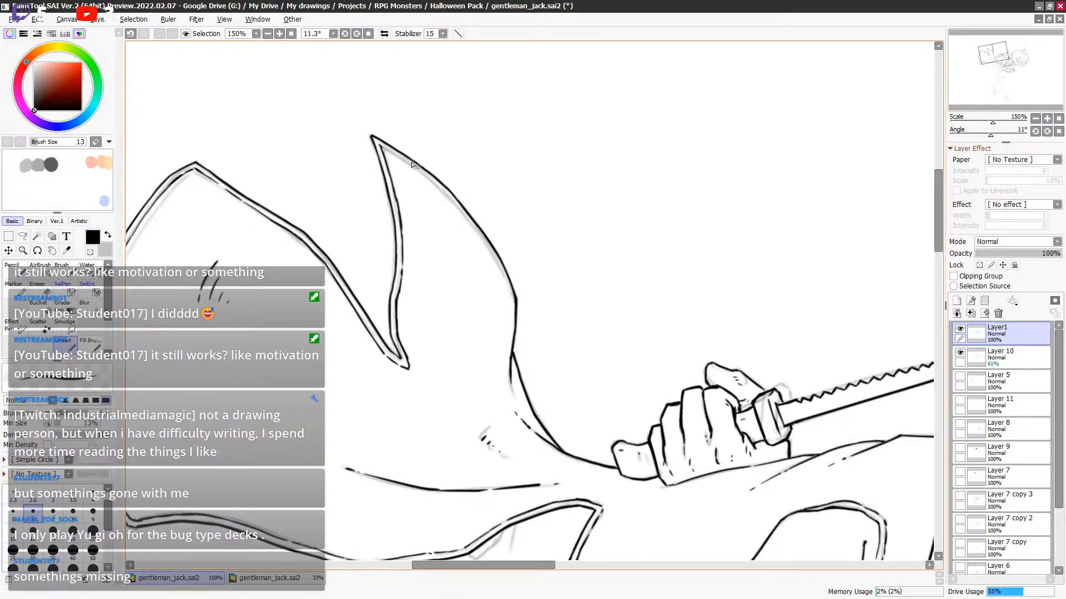
left_click_drag(392, 156, 419, 173)
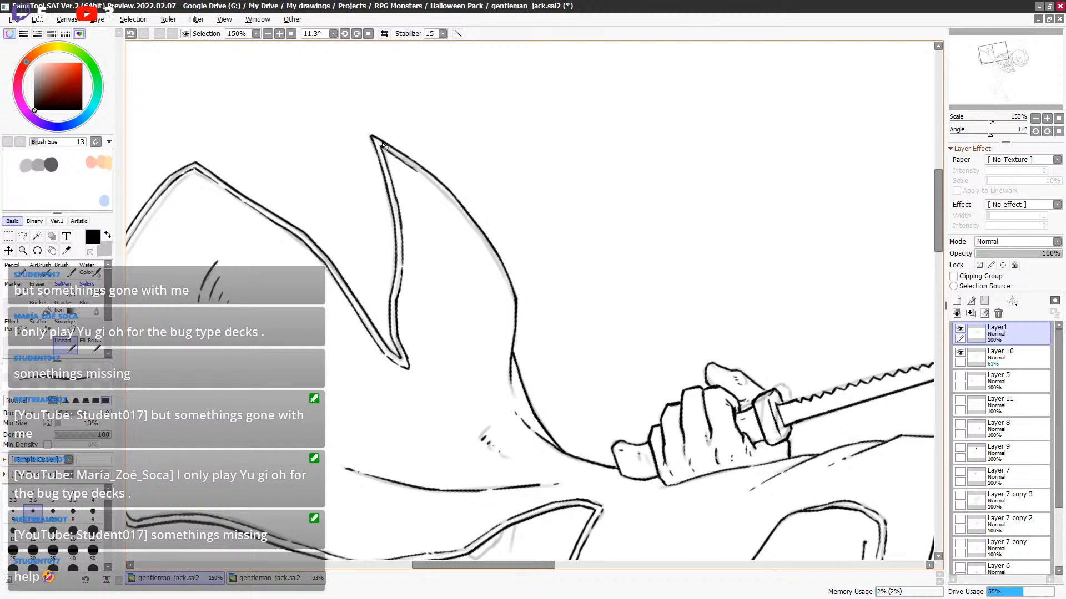
mouse_move(371, 137)
left_mouse_down()
mouse_move(440, 186)
mouse_move(501, 251)
mouse_move(506, 287)
left_mouse_up()
scroll(507, 288, "down", 1)
key("ctrl+s")
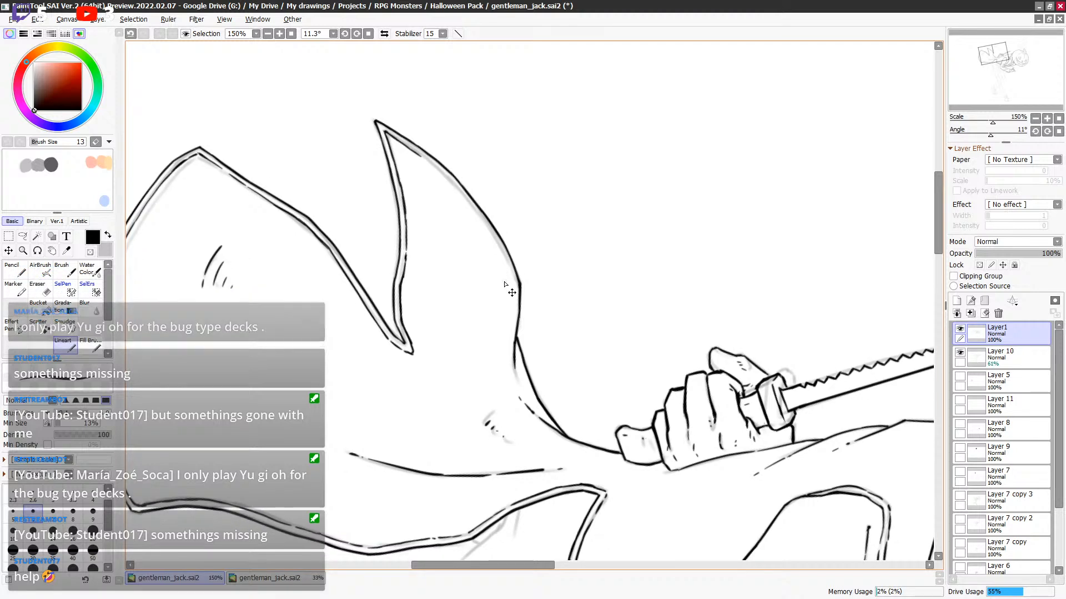
Ink the inner hem line along the curved edge below the pointed tip, redoing the strokes that do not fit.
scroll(506, 288, "down", 1)
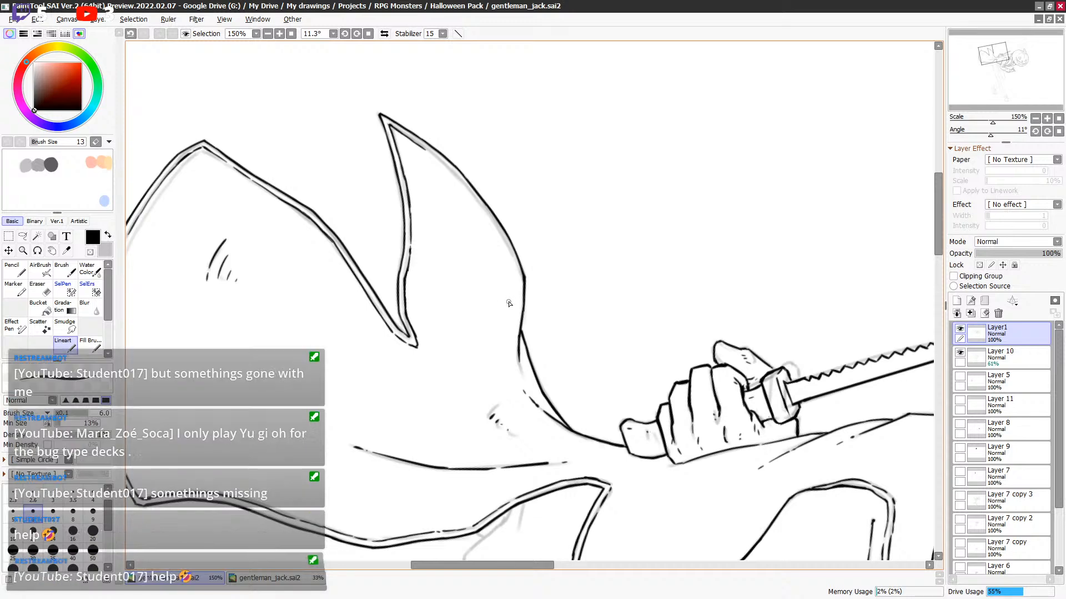
scroll(509, 294, "down", 1)
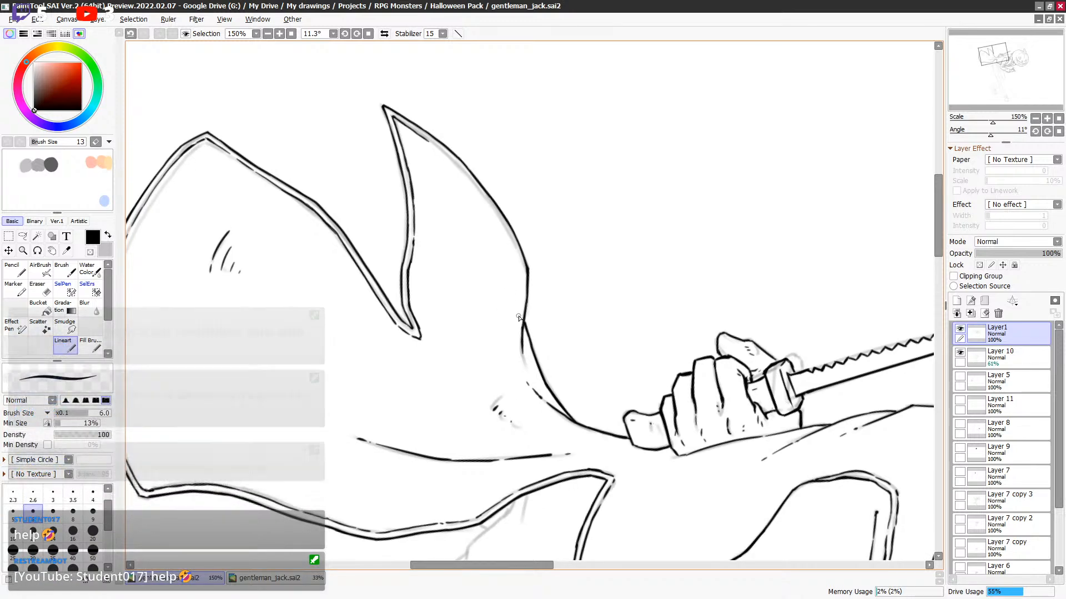
scroll(520, 315, "down", 1)
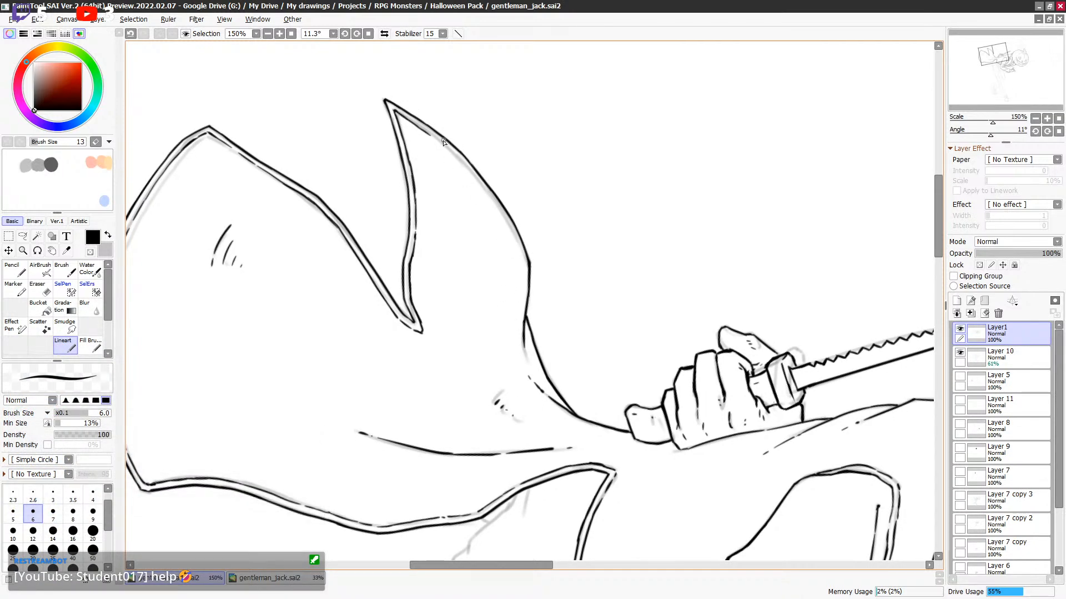
key("minus")
left_click_drag(416, 126, 504, 221)
key("minus")
key("ctrl+z")
key("ctrl+z")
left_click_drag(464, 165, 524, 257)
key("ctrl+z")
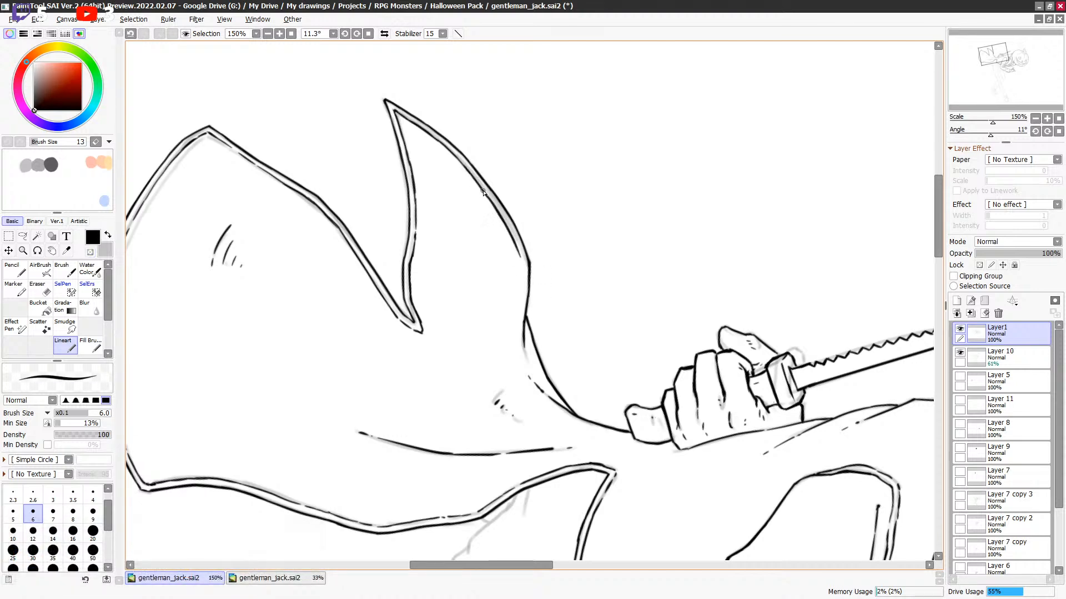
mouse_move(502, 221)
left_mouse_down()
mouse_move(529, 282)
mouse_move(523, 260)
left_mouse_up()
Clean up and join the inner hem line's lower end with the coattail's outer edge, and save the drawing.
key("e")
key("e")
key("e")
key("e")
key("e")
key("e")
key("e")
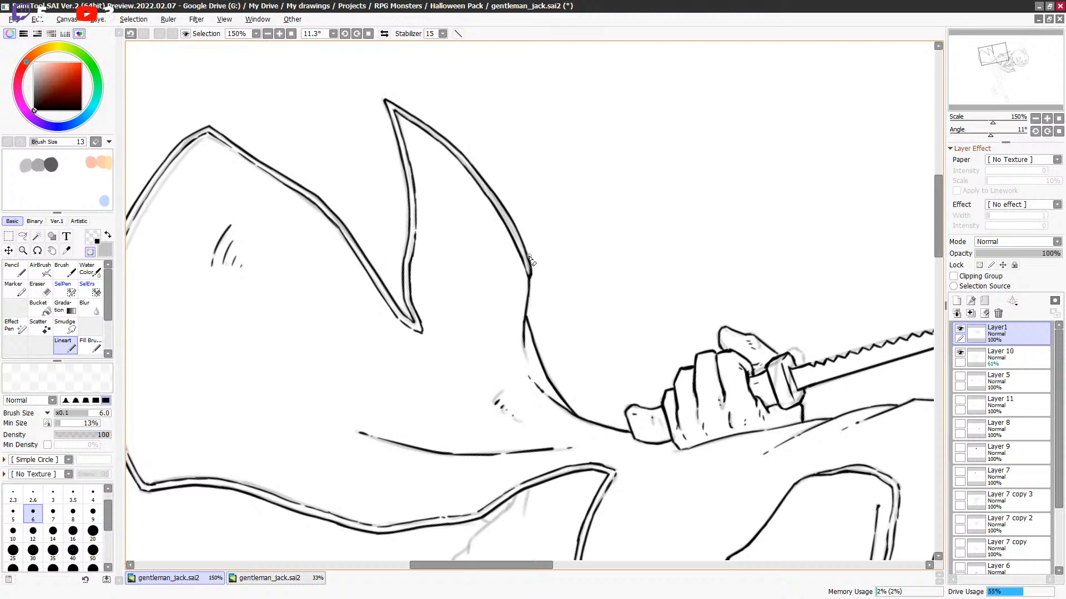
key("e")
left_click_drag(524, 265, 531, 287)
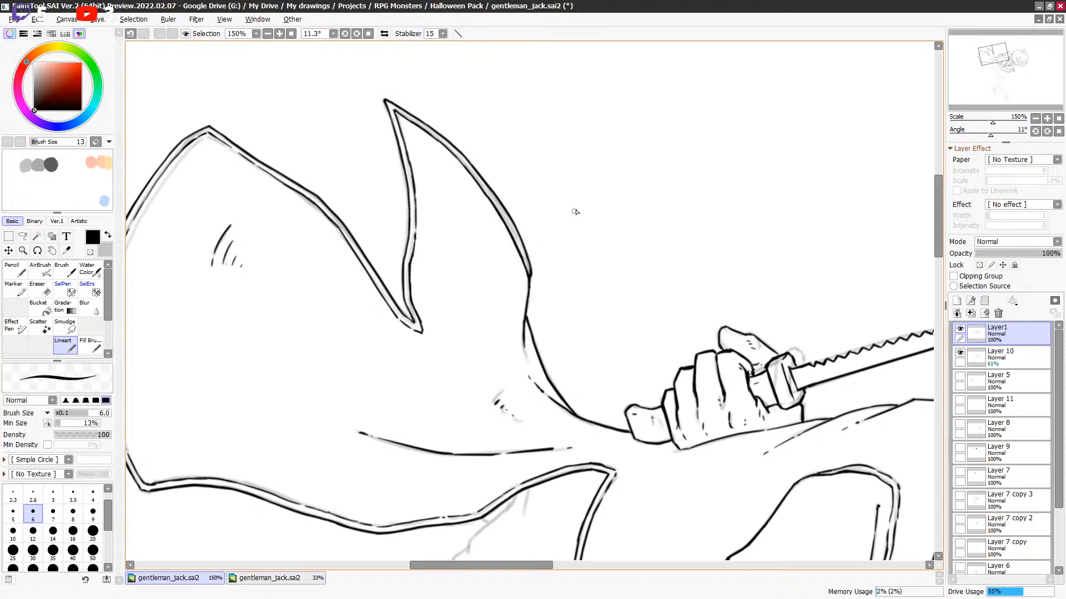
key("minus")
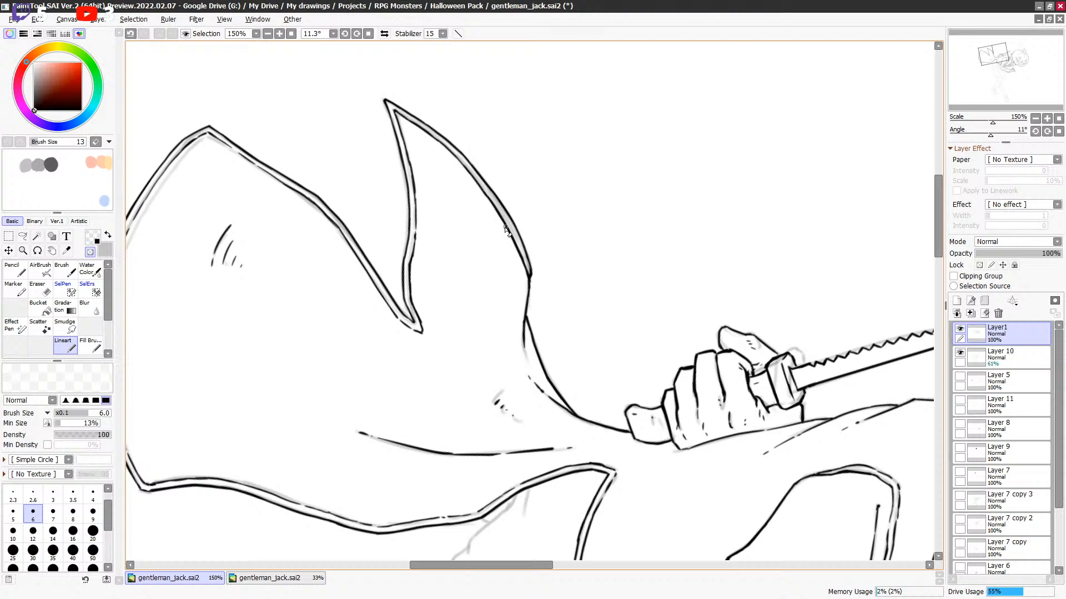
left_click_drag(498, 216, 518, 251)
key("minus")
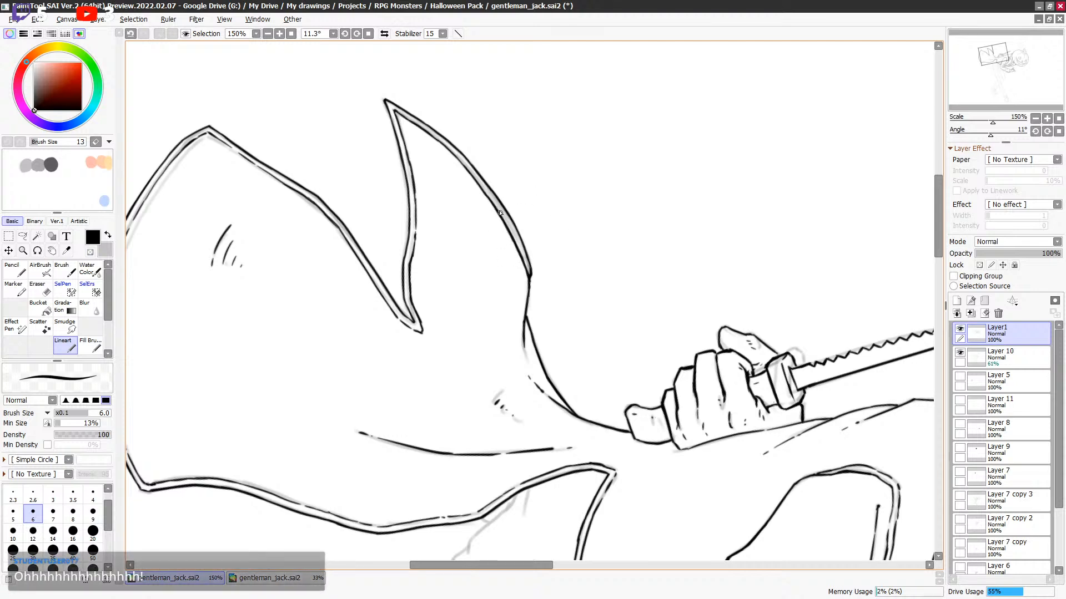
key("ctrl+s")
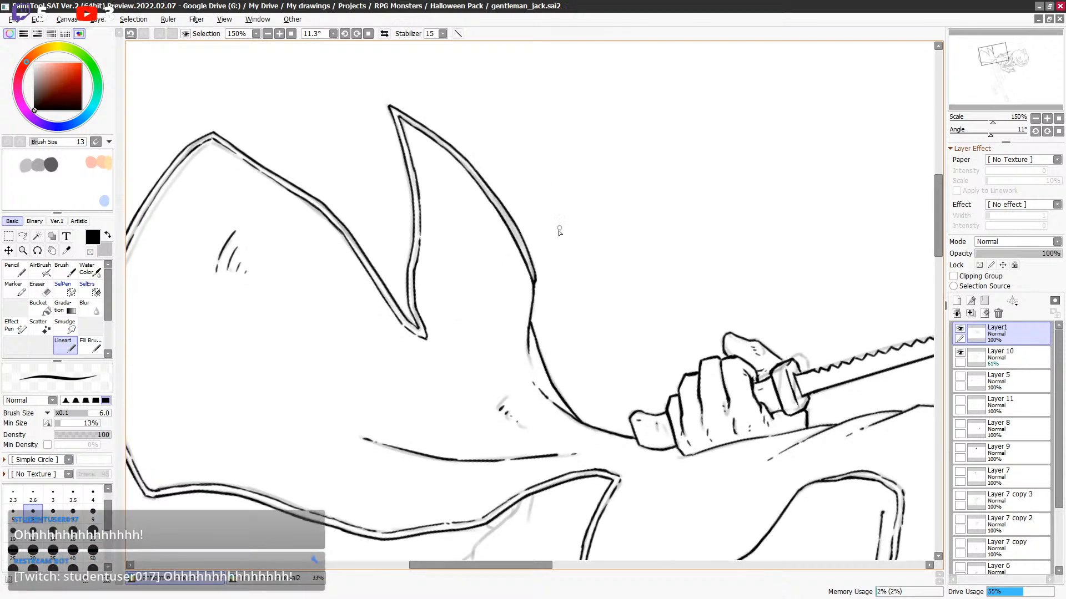
left_click_drag(555, 237, 556, 237)
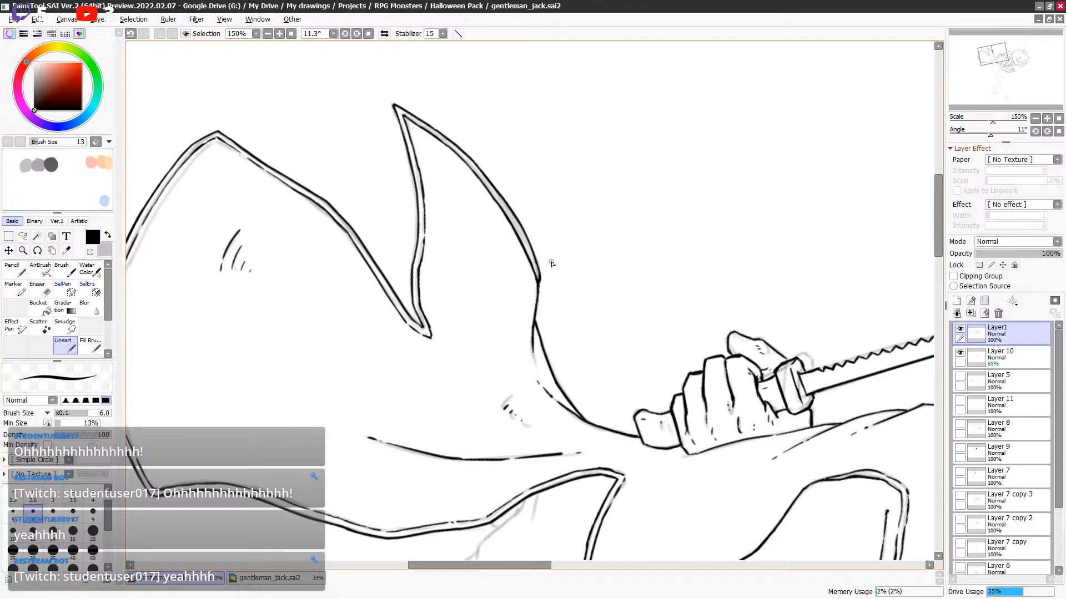
left_click_drag(554, 256, 559, 261)
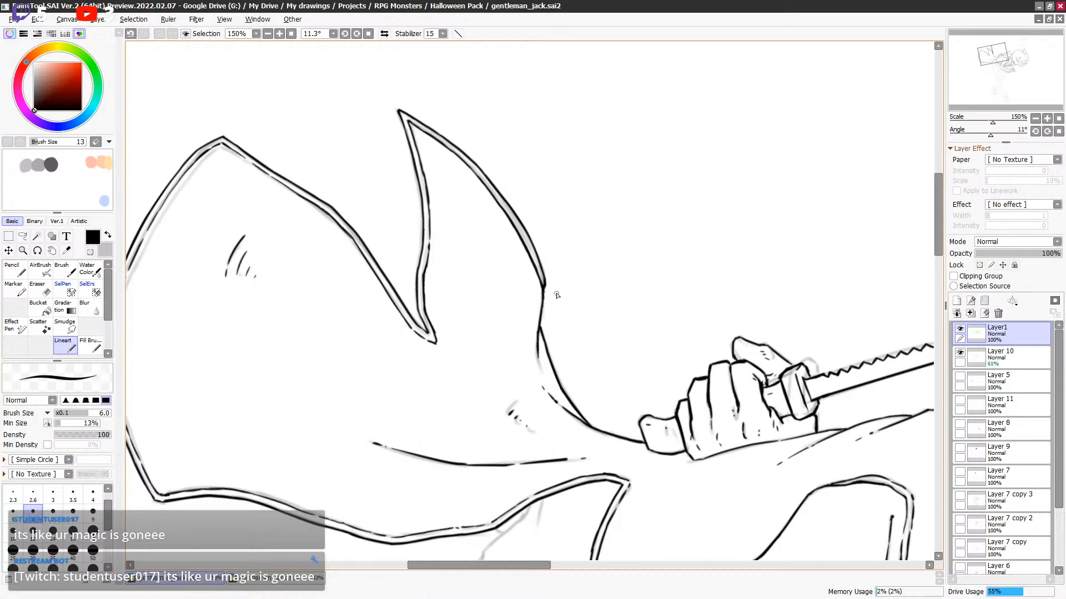
left_click_drag(573, 263, 597, 240)
scroll(595, 236, "down", 2)
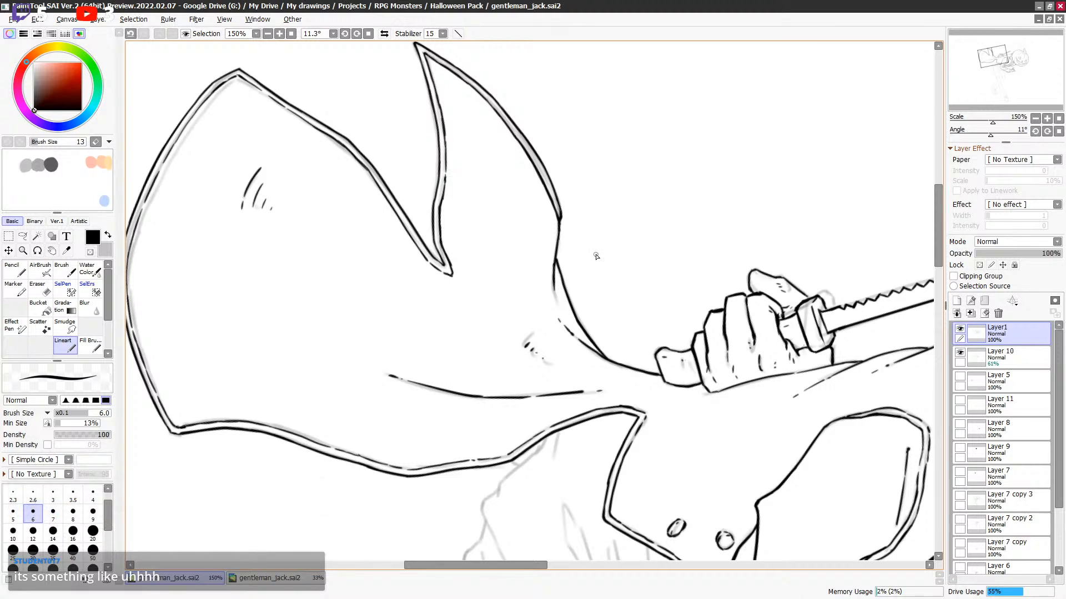
left_click_drag(593, 262, 594, 267)
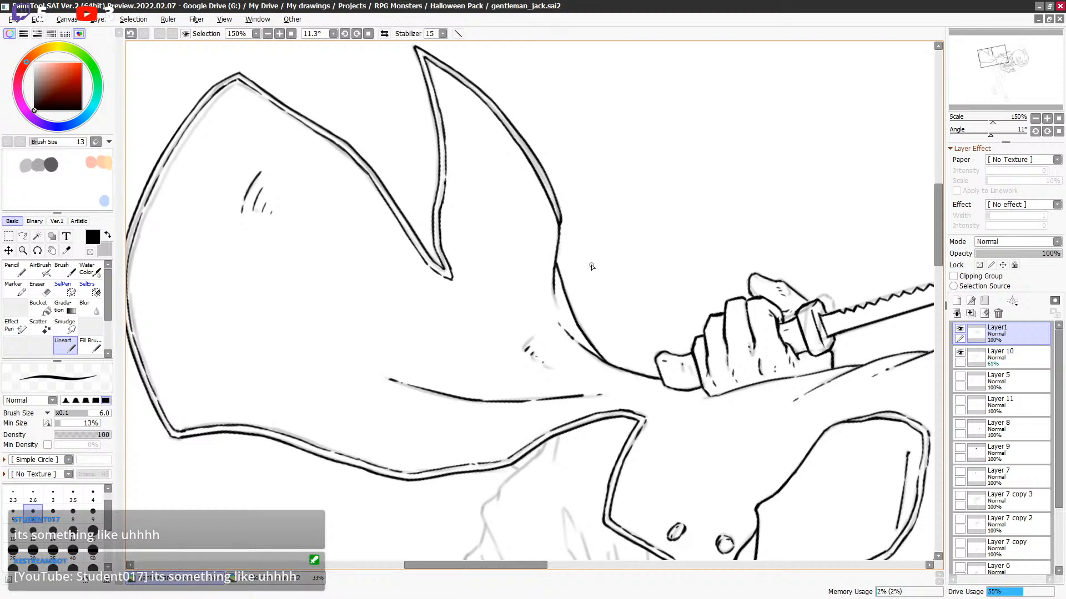
Erase the uneven lower stretch of the hem line on the curved edge and ink it again closer to the outer edge.
key("minus")
left_click_drag(489, 113, 537, 195)
left_click_drag(518, 146, 545, 204)
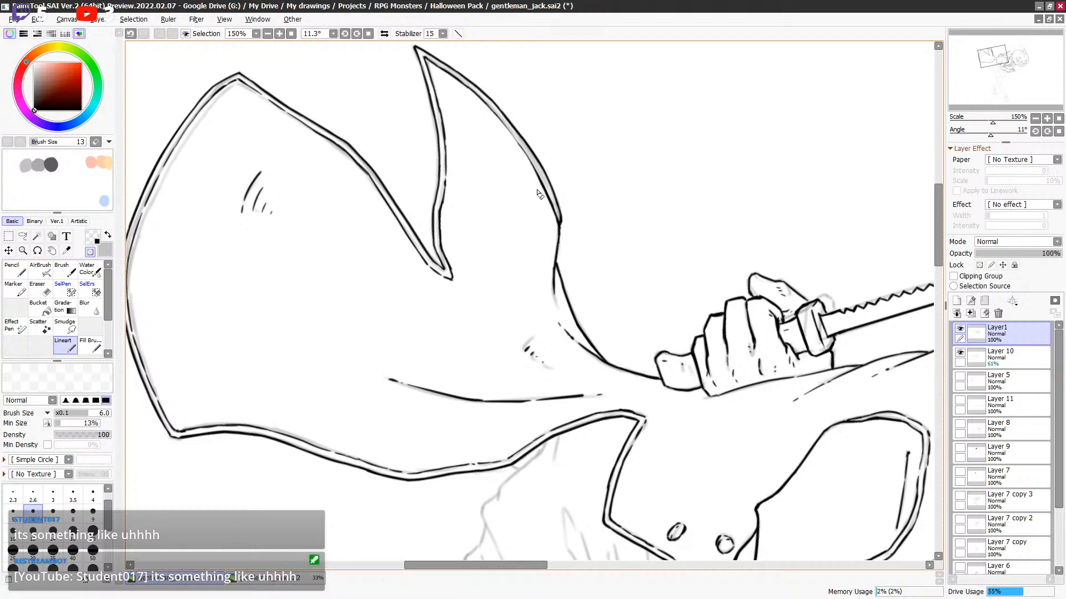
key("minus")
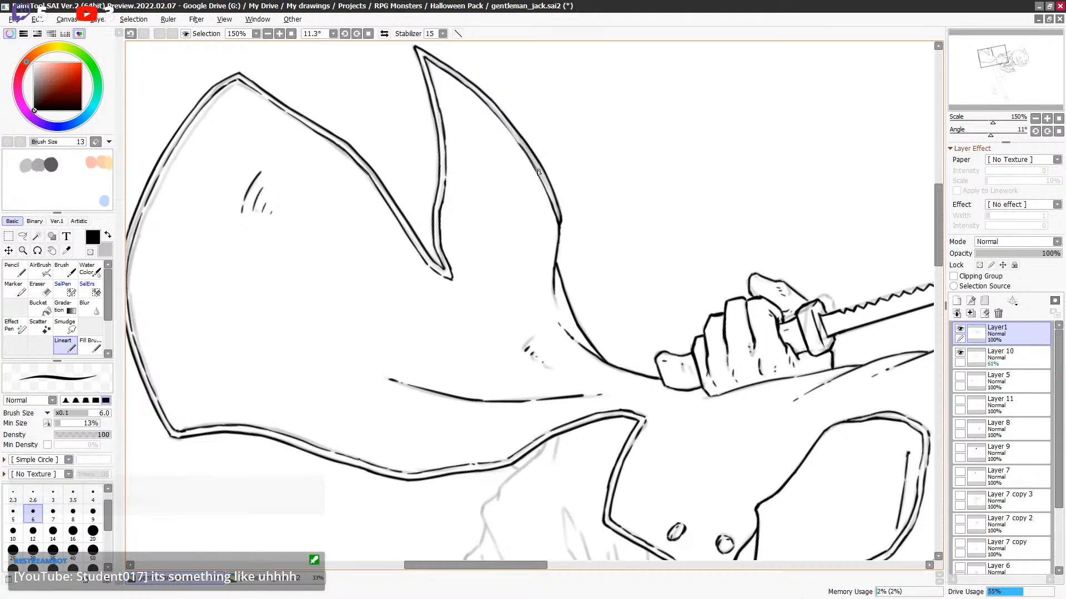
left_click_drag(526, 154, 549, 199)
key("minus")
key("minus")
key("bracketright")
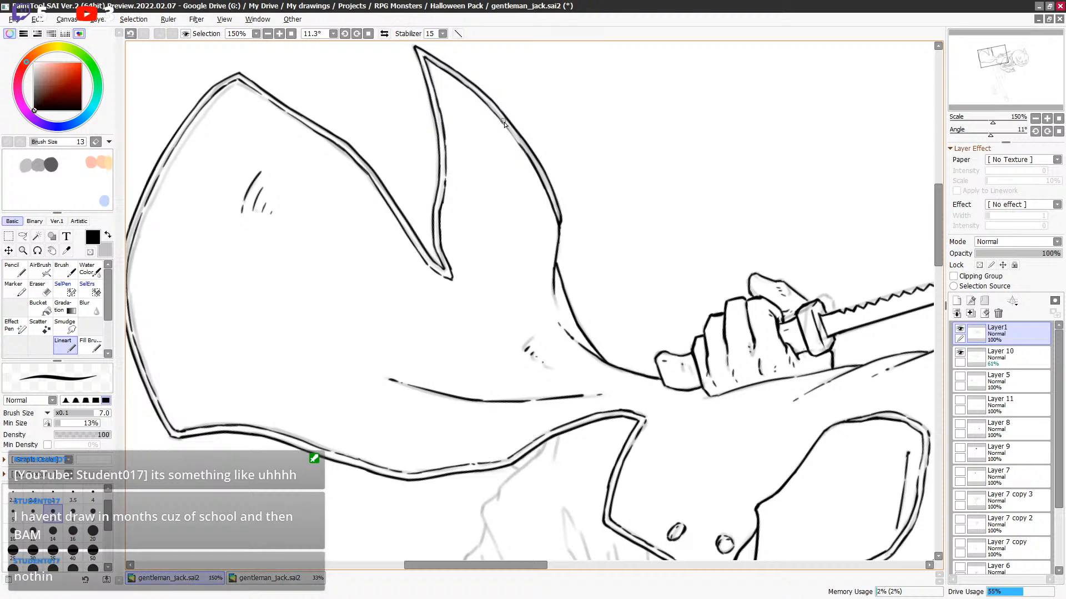
Set the brush size to 5 and ink the trouser contour running down from the hip under the coat.
key("h")
key("h")
left_click_drag(628, 275, 638, 172)
left_click_drag(686, 318, 663, 162)
left_click_drag(492, 212, 502, 218)
key("bracketleft")
key("bracketleft")
mouse_move(464, 255)
left_mouse_down()
mouse_move(459, 194)
mouse_move(468, 249)
mouse_move(445, 200)
mouse_move(461, 270)
left_mouse_up()
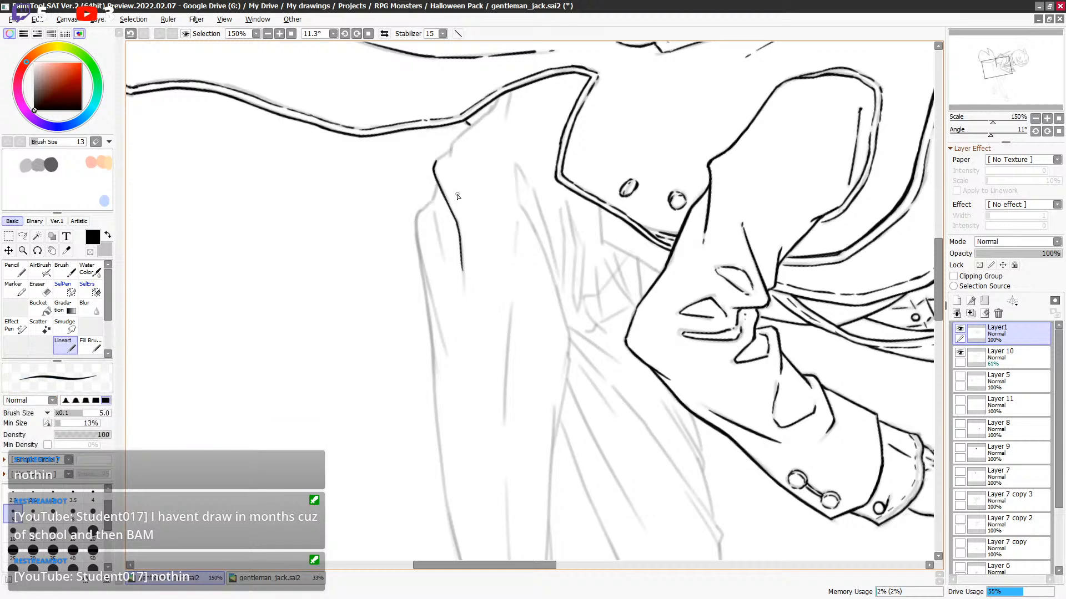
Ink the hip contour up to the coat's hem and a short fold line beneath the hem.
scroll(462, 203, "up", 1)
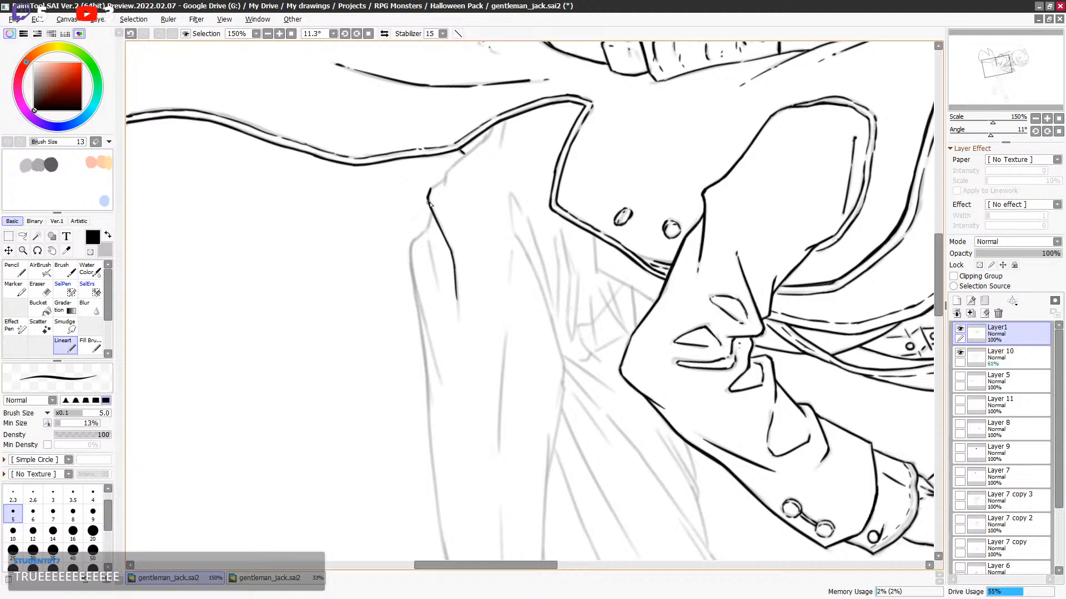
left_click_drag(430, 190, 491, 128)
left_click_drag(504, 121, 499, 150)
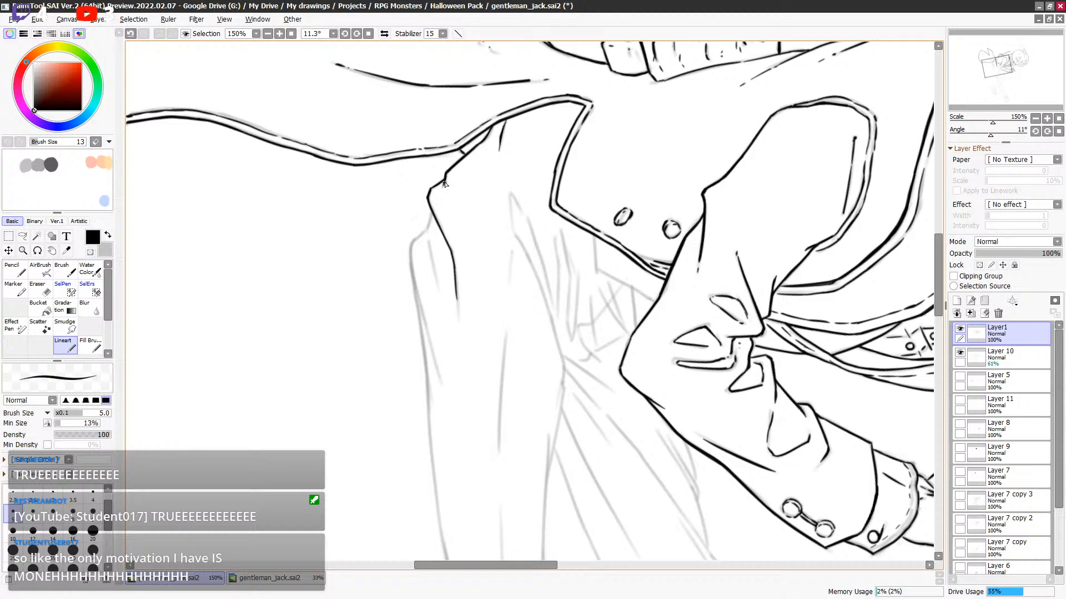
scroll(445, 178, "down", 3)
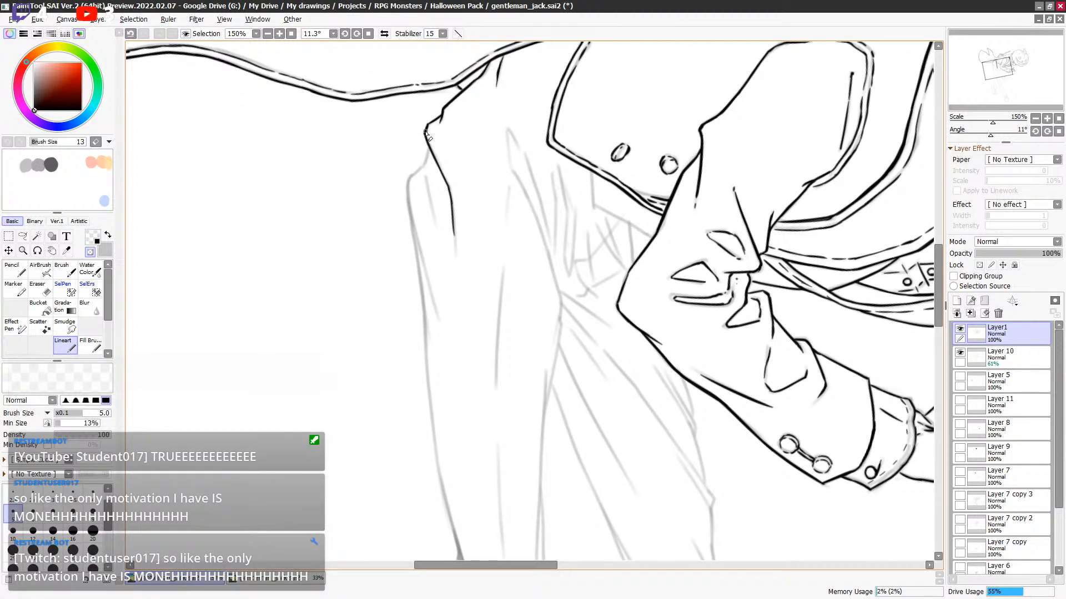
Set the brush size to 6, rework the trouser line below the hip, and ink the short edge and fold beside it.
left_click_drag(431, 151, 461, 210)
scroll(461, 210, "down", 1)
key("]")
left_click_drag(419, 110, 449, 185)
key("ctrl+z")
left_click_drag(419, 112, 446, 177)
scroll(511, 212, "down", 1)
left_click_drag(546, 240, 538, 220)
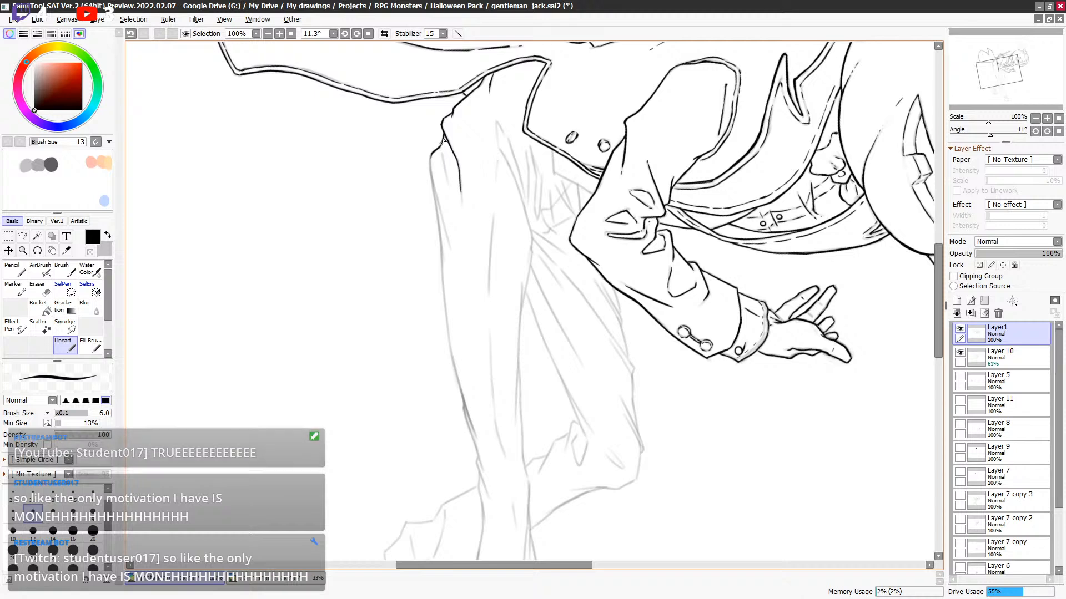
key("x")
key("x")
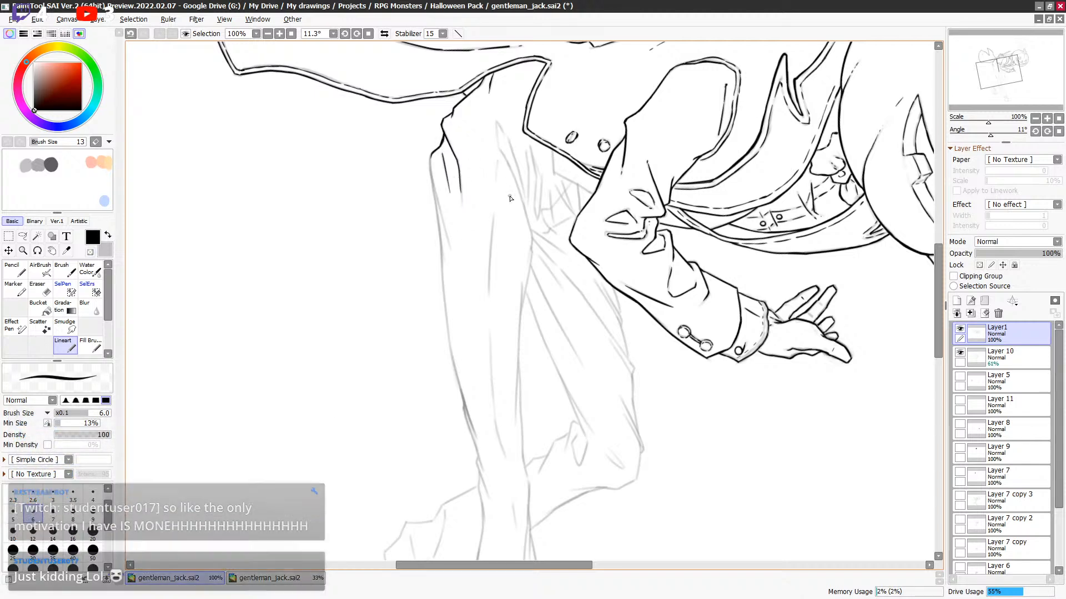
Ink the upper part of the crease line running down the middle of the front trouser leg's thigh.
scroll(500, 178, "down", 2)
key("ctrl+z")
left_click_drag(500, 95, 500, 120)
left_click_drag(495, 168, 491, 235)
scroll(494, 233, "down", 2)
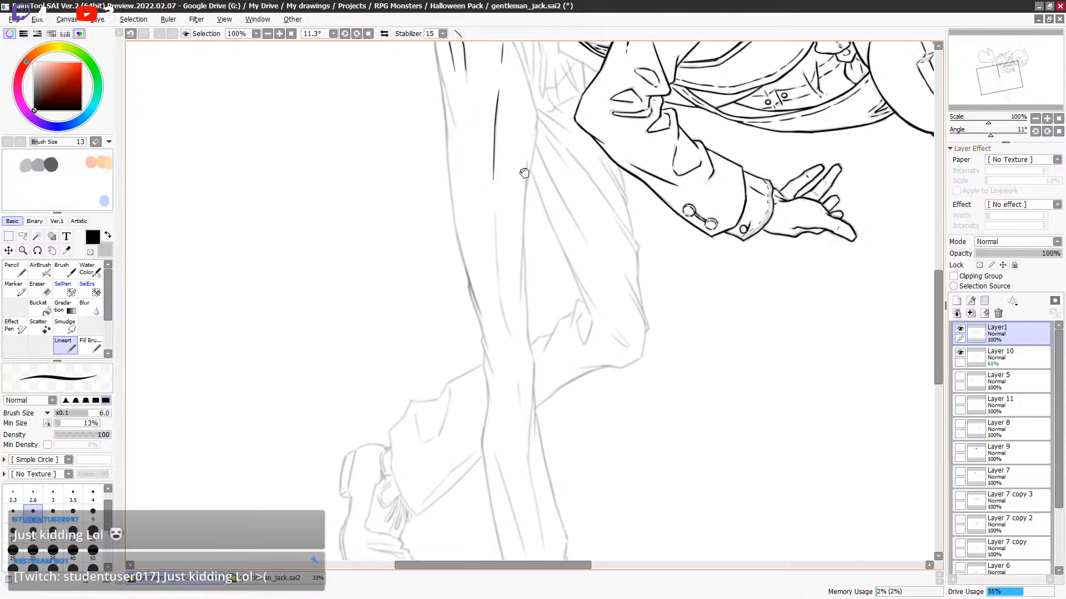
Continue the centre crease down to the knee of the front leg and add a short dash at the knee.
left_click_drag(491, 196, 508, 321)
key("ctrl+z")
scroll(508, 320, "down", 2)
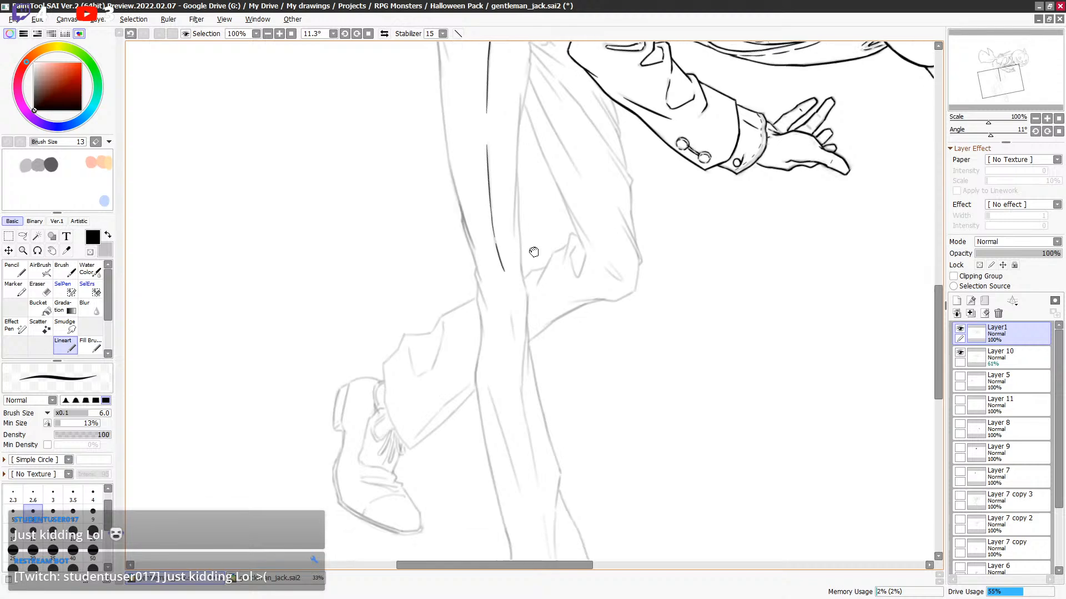
key("ctrl+z")
left_click_drag(497, 206, 505, 234)
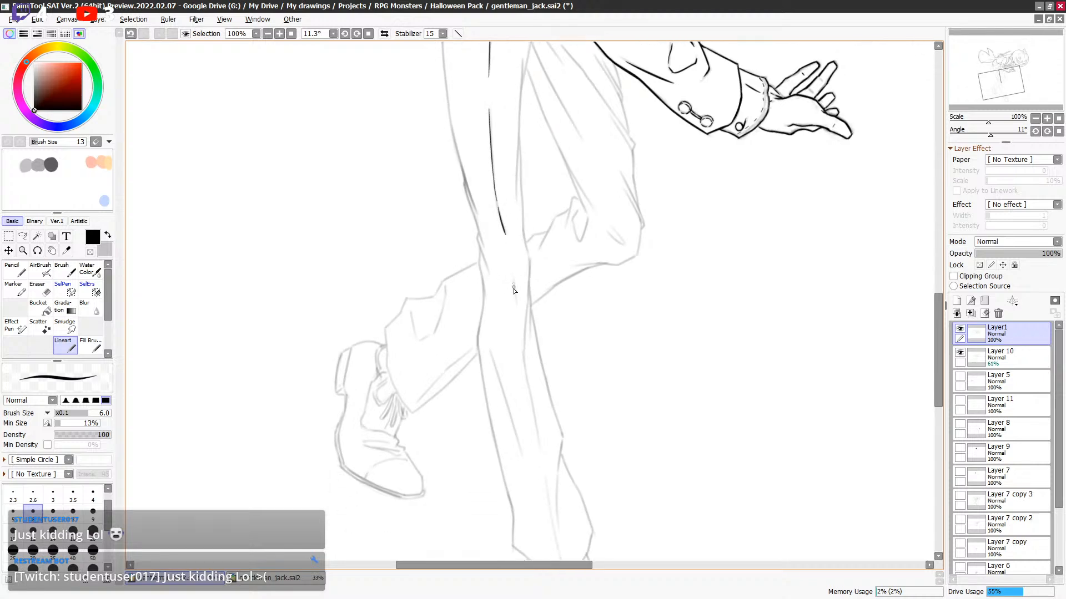
scroll(472, 194, "up", 4)
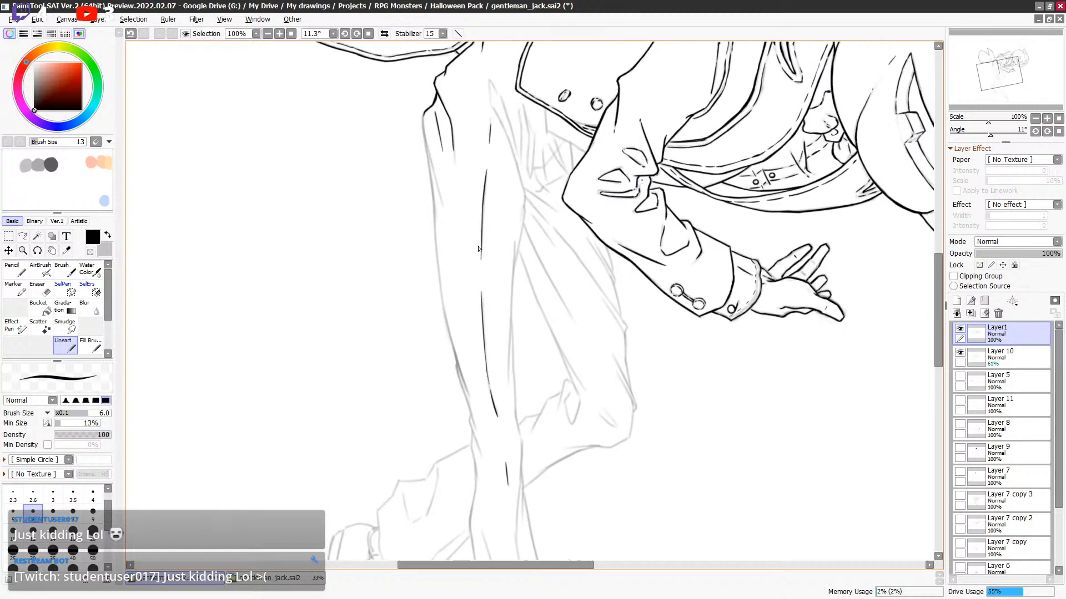
Ink the outer contour just below the hip, trim its lower end with the eraser, and save the drawing.
left_click_drag(425, 113, 425, 126)
left_click_drag(436, 180, 441, 196)
key("ctrl+z")
left_click_drag(425, 131, 441, 199)
key("e")
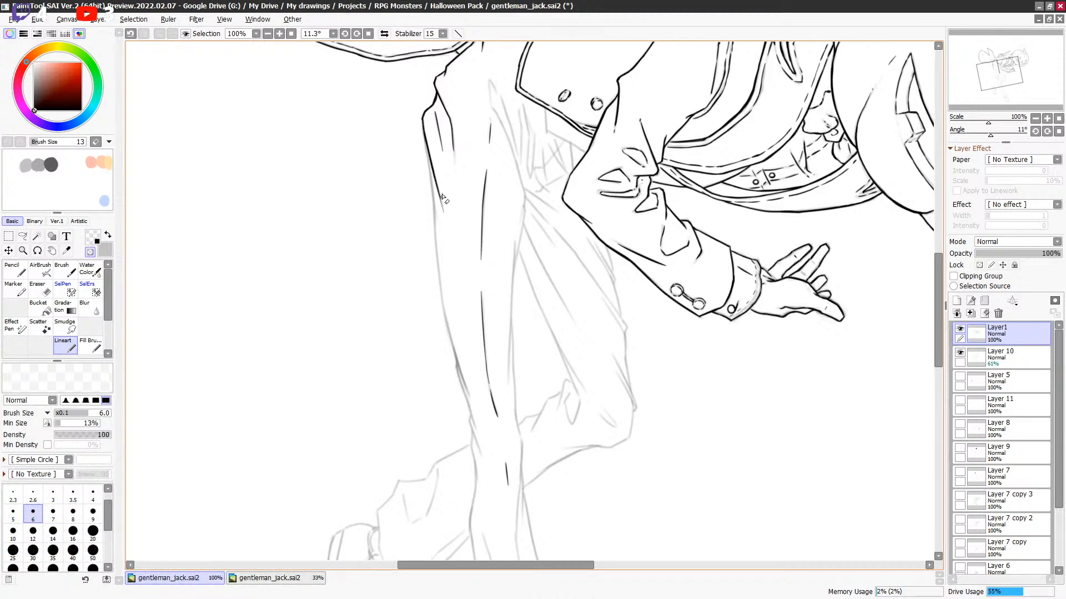
left_click_drag(445, 217, 439, 199)
key("ctrl+s")
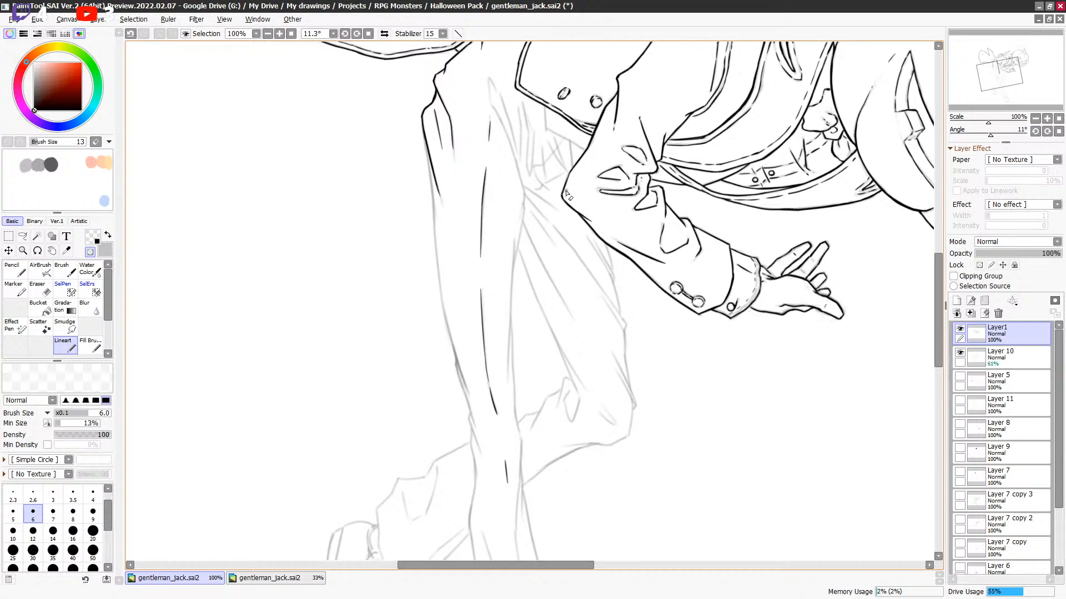
Switch back to inking and draw the outer contour of the front thigh from below the hip down toward the knee.
key("e")
left_click_drag(425, 140, 432, 191)
key("ctrl+z")
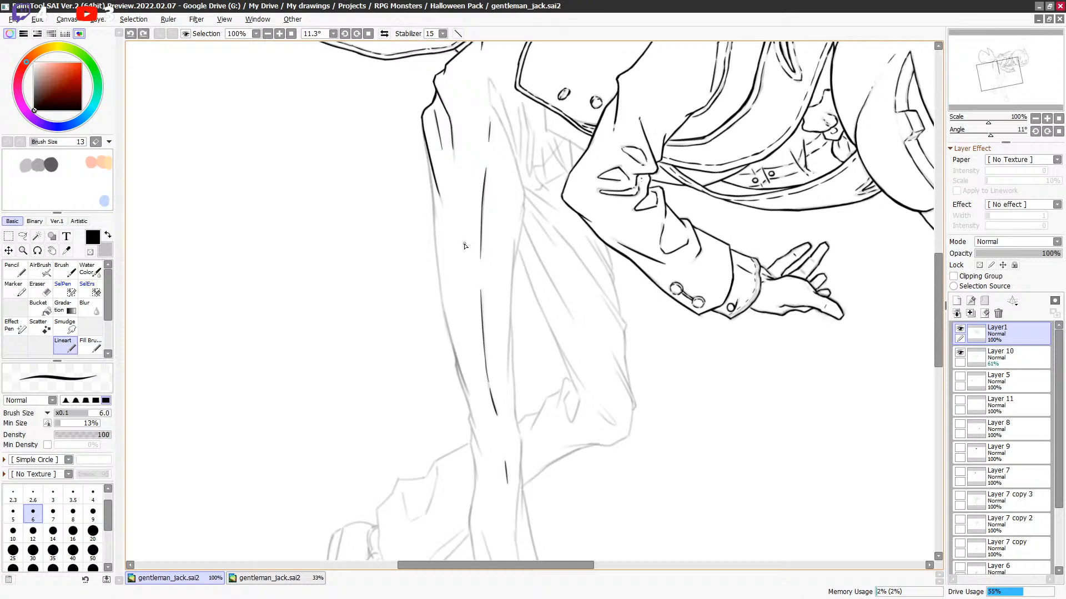
left_click_drag(469, 238, 466, 238)
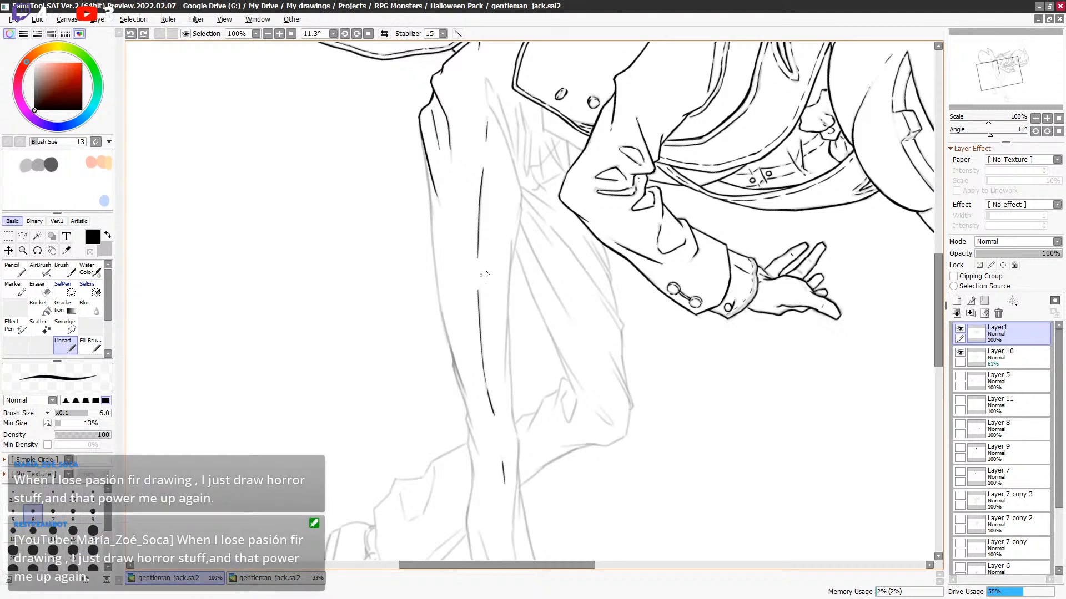
left_click_drag(422, 147, 430, 197)
key("ctrl+z")
left_click_drag(423, 147, 432, 258)
mouse_move(432, 221)
left_mouse_down()
mouse_move(444, 324)
mouse_move(436, 285)
mouse_move(470, 406)
left_mouse_up()
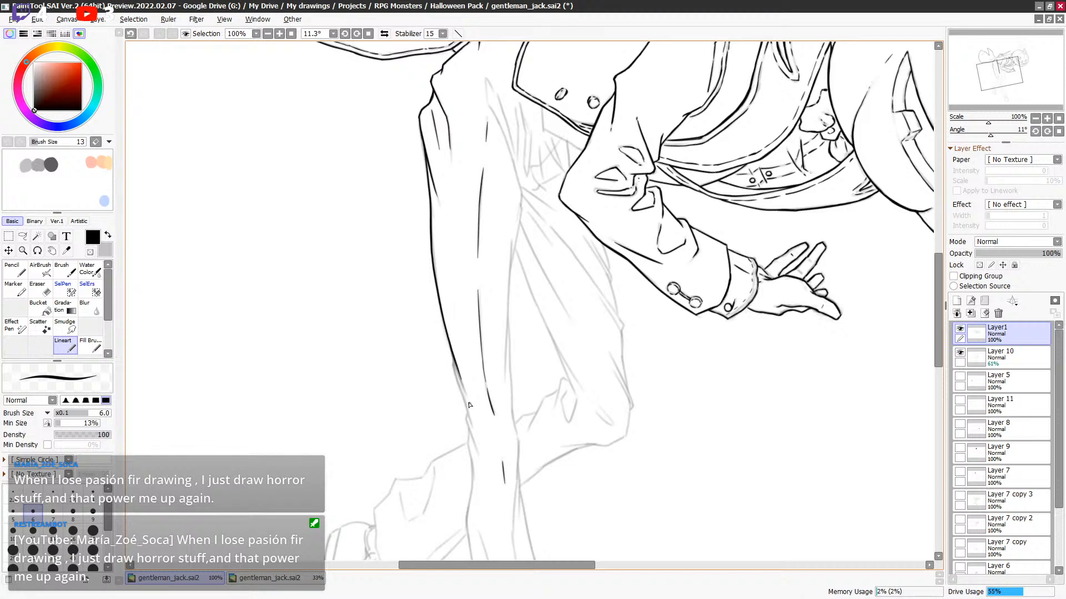
left_click_drag(454, 361, 467, 391)
Ink the upper stretch of the front thigh's inner contour, starting where the rear leg's folds meet it.
scroll(506, 197, "down", 3)
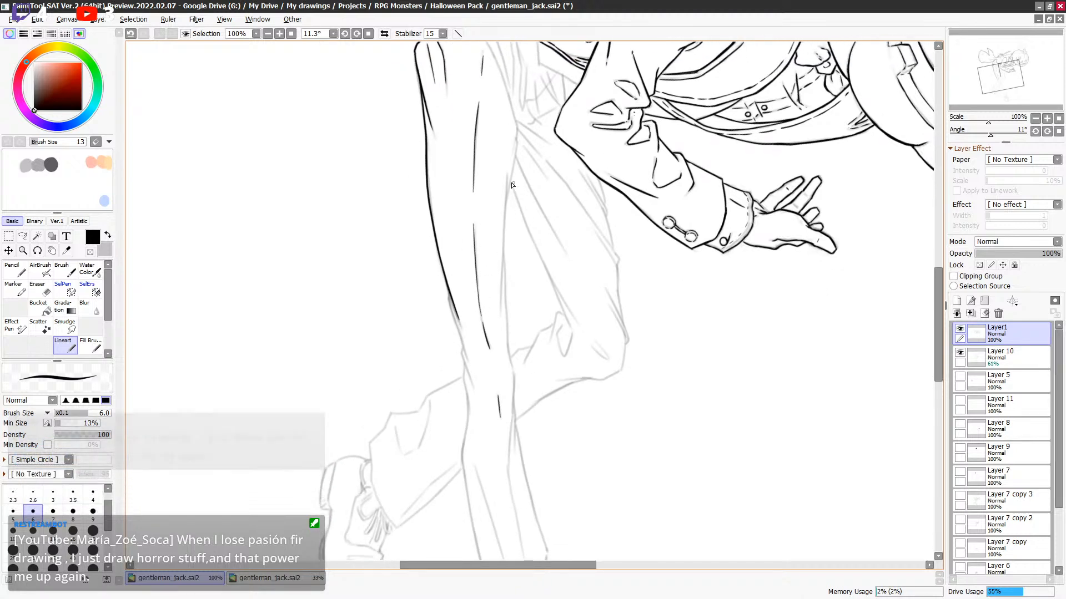
left_click_drag(507, 183, 502, 316)
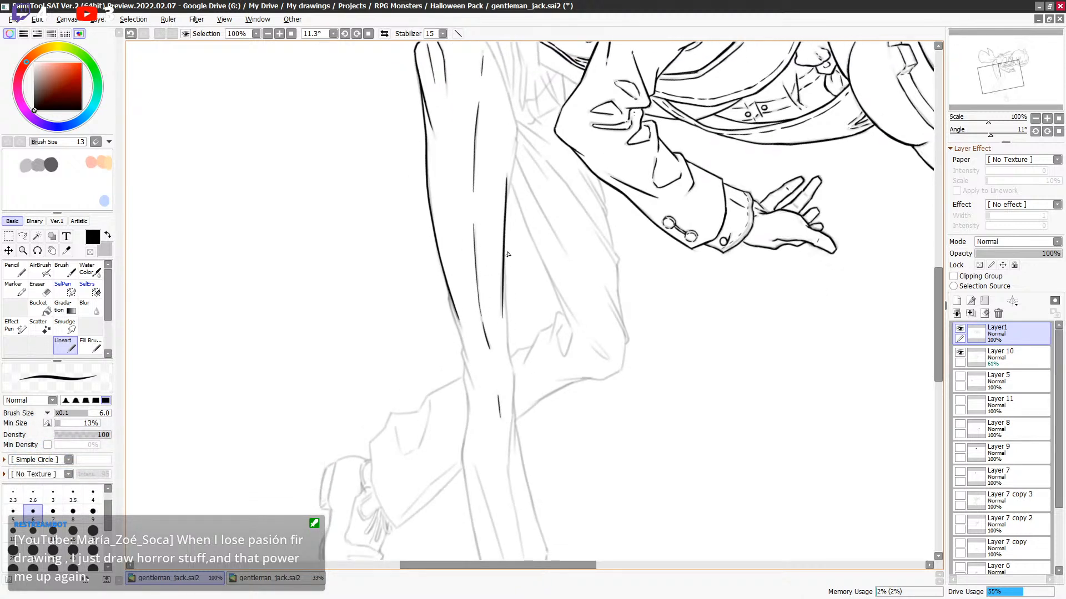
left_click_drag(516, 156, 507, 204)
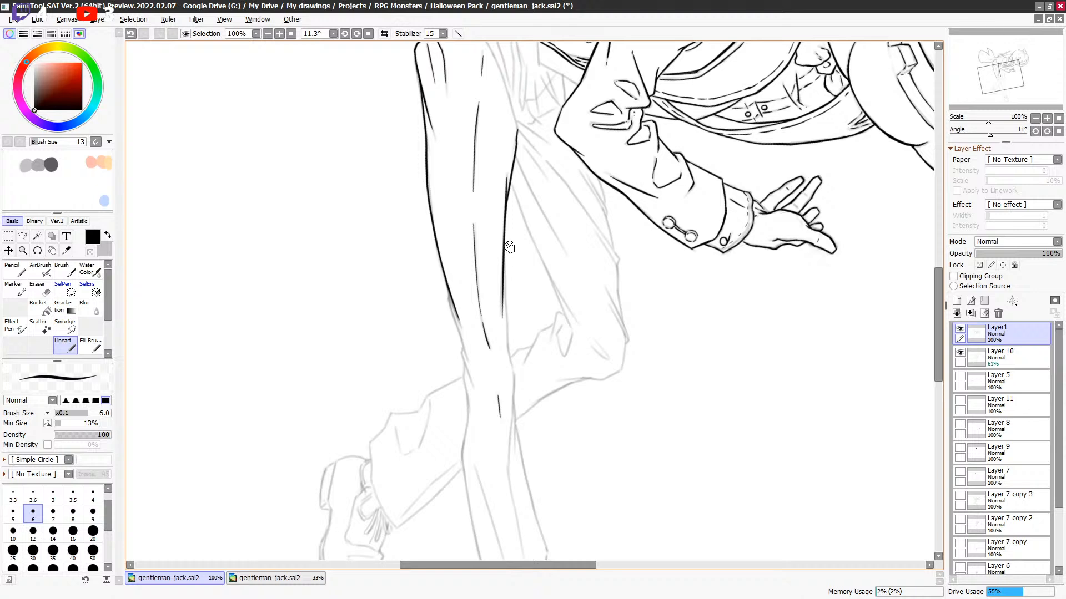
scroll(509, 249, "down", 3)
scroll(507, 241, "down", 2)
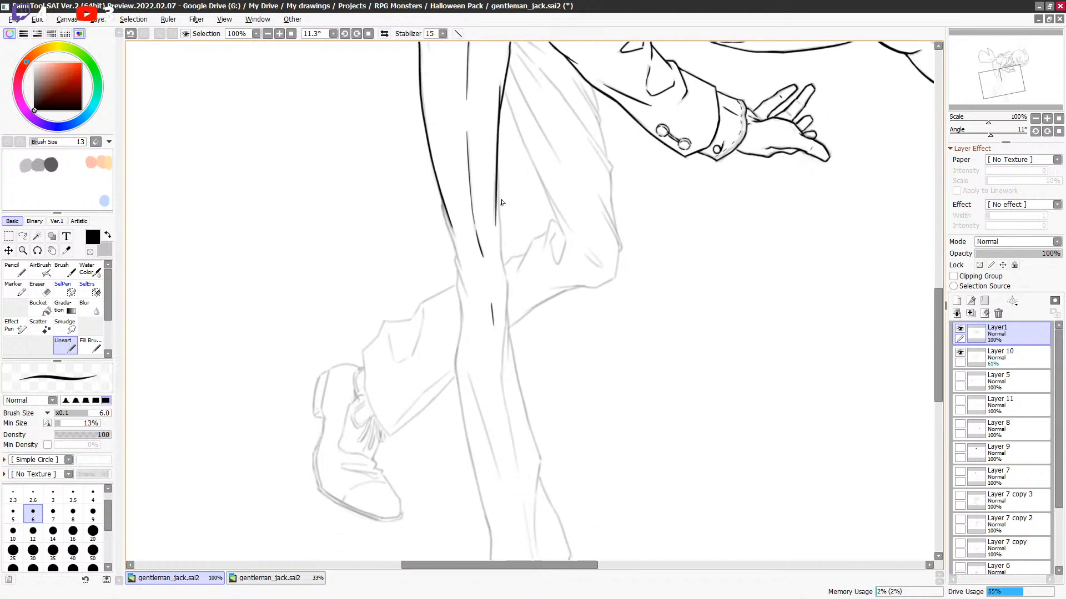
Extend the front thigh's inner contour down to the knee, redrawing it until it follows the sketch.
left_click_drag(498, 177, 496, 230)
key("ctrl+z")
left_click_drag(496, 183, 495, 234)
key("ctrl+z")
left_click_drag(497, 185, 495, 227)
key("ctrl+z")
left_click_drag(497, 175, 504, 276)
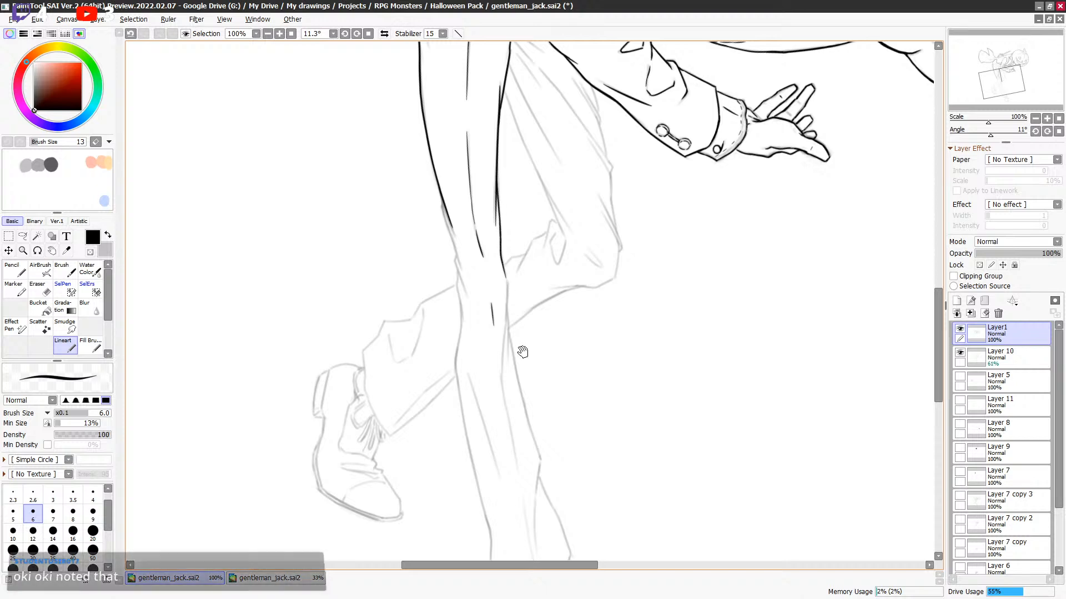
Ink the outer contour of the front leg down to the knee, with a short overlapping fold at the end.
scroll(478, 241, "down", 4)
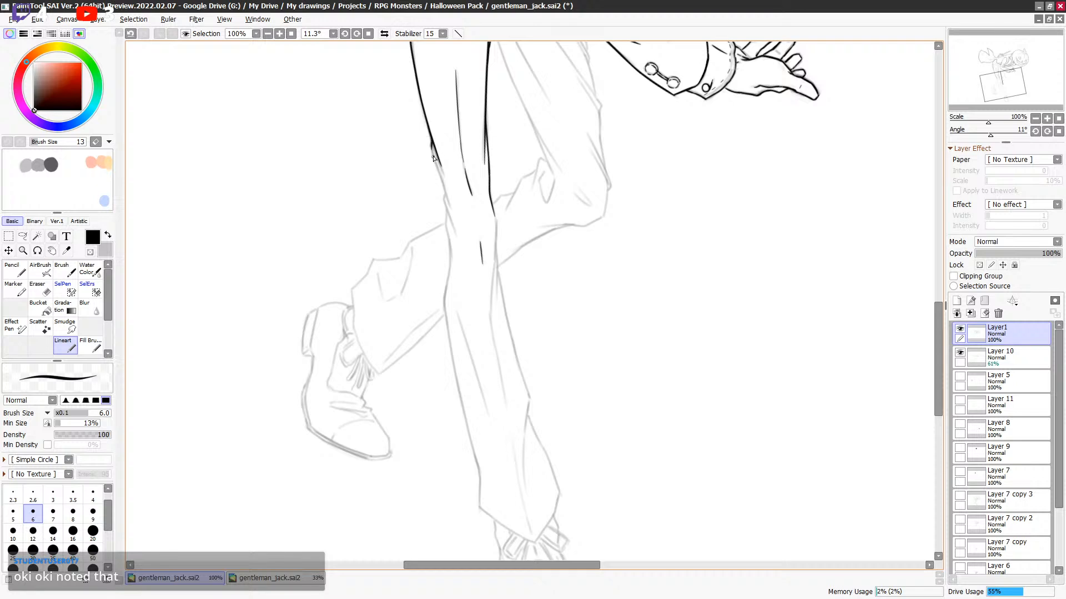
left_click_drag(432, 147, 445, 195)
key("ctrl+z")
left_click_drag(432, 148, 460, 244)
key("ctrl+z")
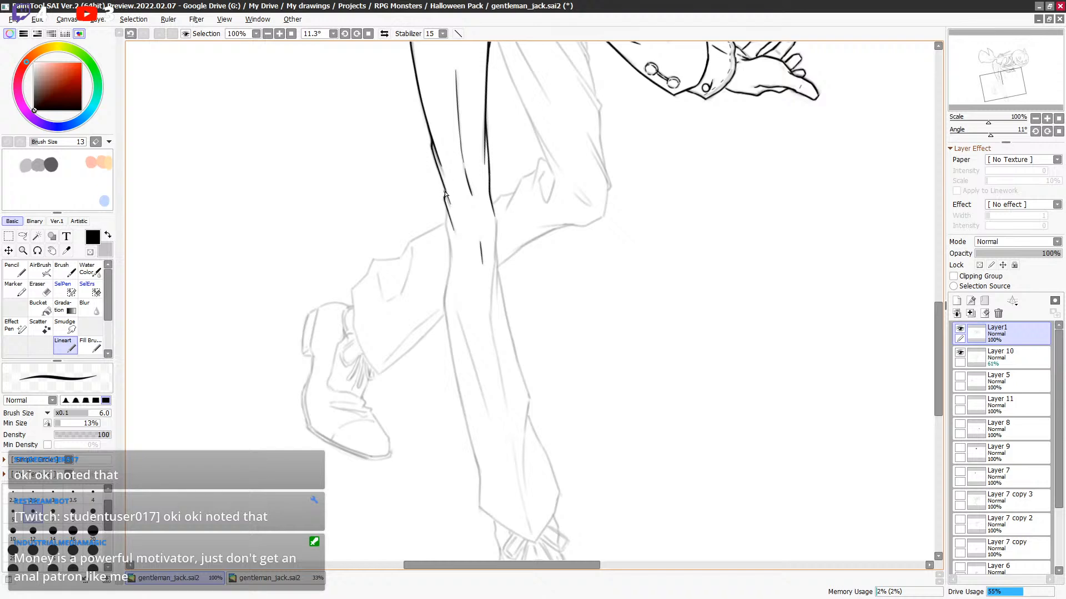
key("ctrl+z")
left_click_drag(441, 181, 435, 147)
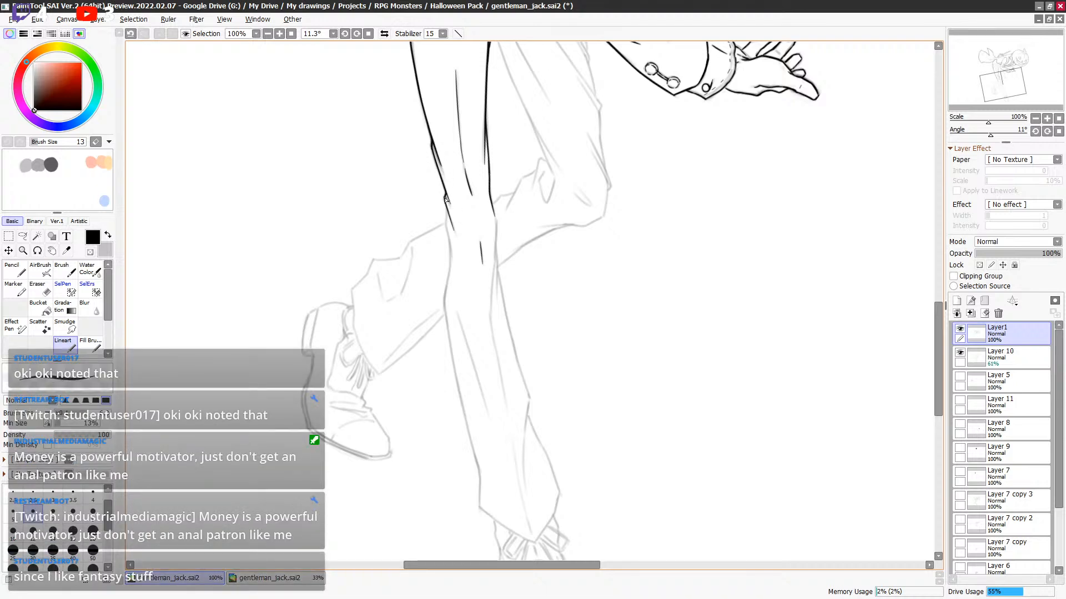
Ink the inner edge of the knee and the fold line continuing down from it onto the shin.
scroll(499, 222, "down", 2)
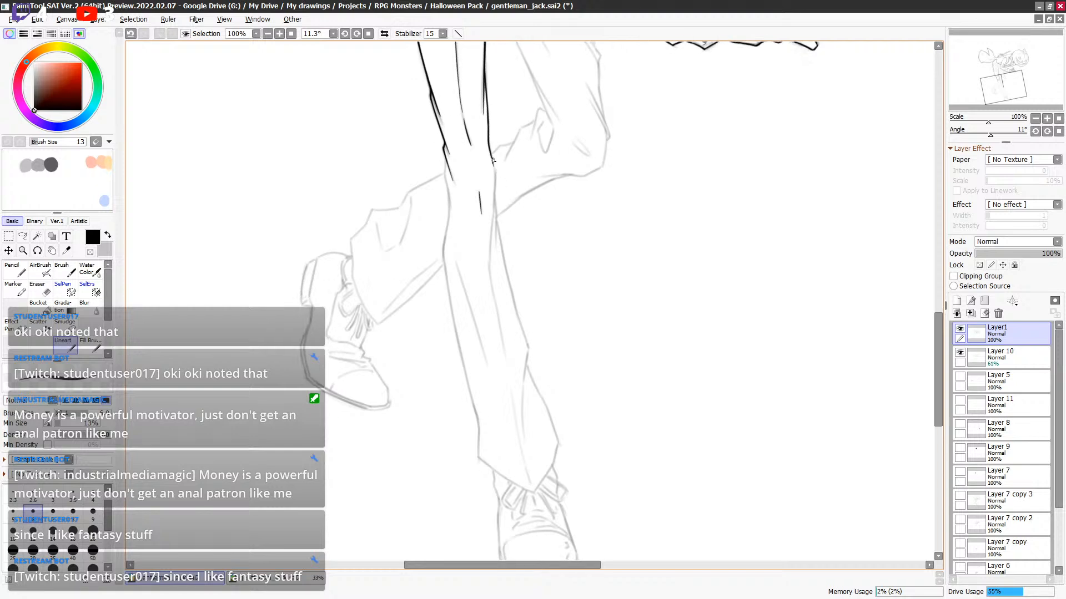
left_click_drag(492, 165, 495, 303)
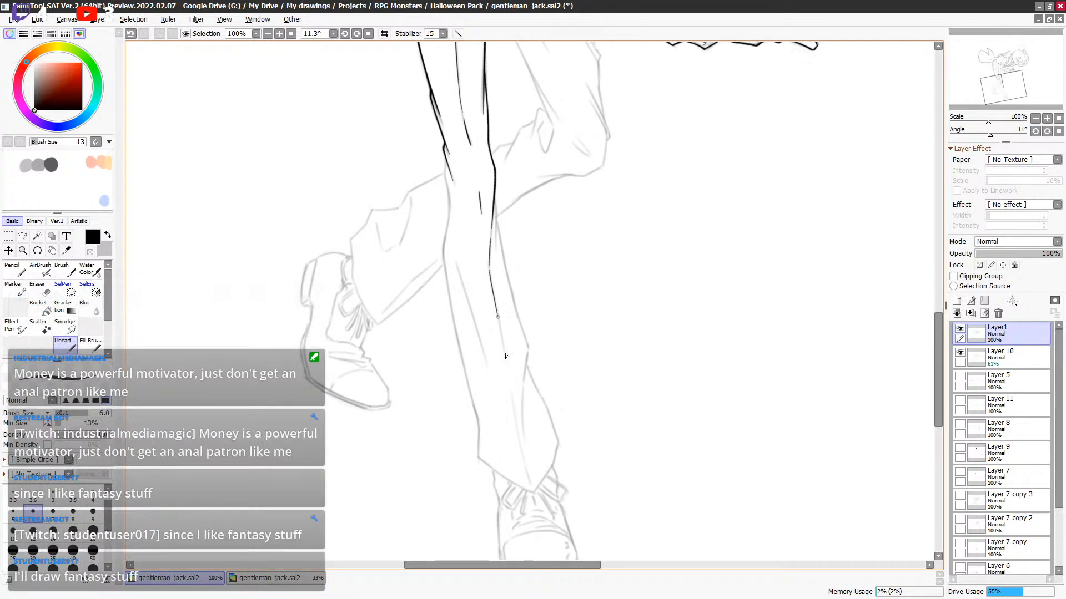
key("ctrl+z")
left_click_drag(493, 290, 503, 351)
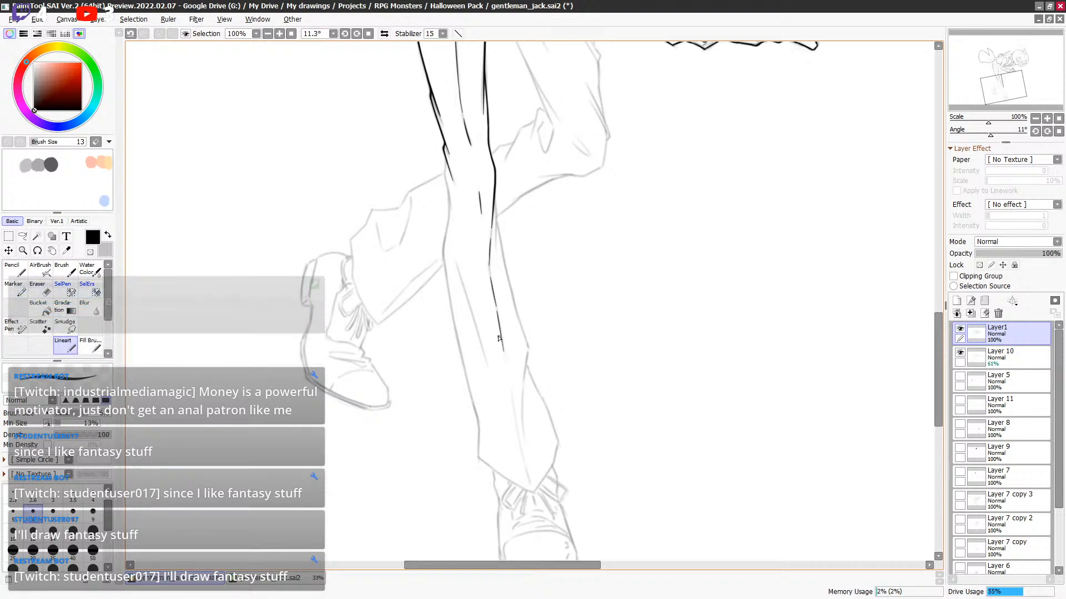
key("ctrl+z")
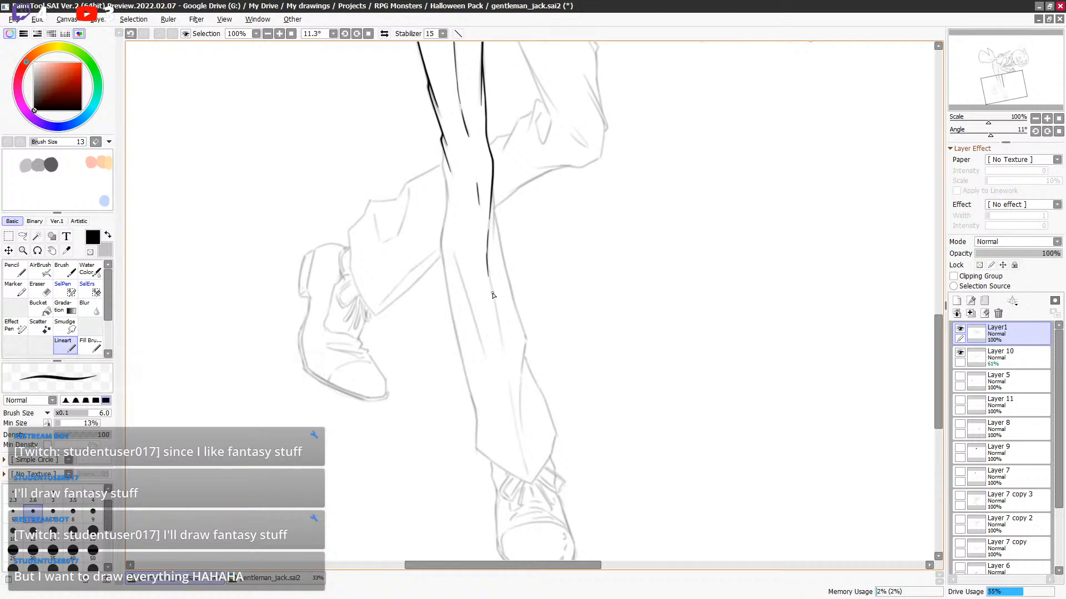
Refine the shin's inner fold line and ink a second, diagonal fold along the middle of the shin.
mouse_move(486, 252)
left_mouse_down()
mouse_move(496, 313)
mouse_move(490, 284)
left_mouse_up()
key("ctrl+z")
left_click_drag(500, 332, 503, 346)
left_click_drag(464, 289, 484, 356)
key("ctrl+z")
left_click_drag(454, 255, 484, 353)
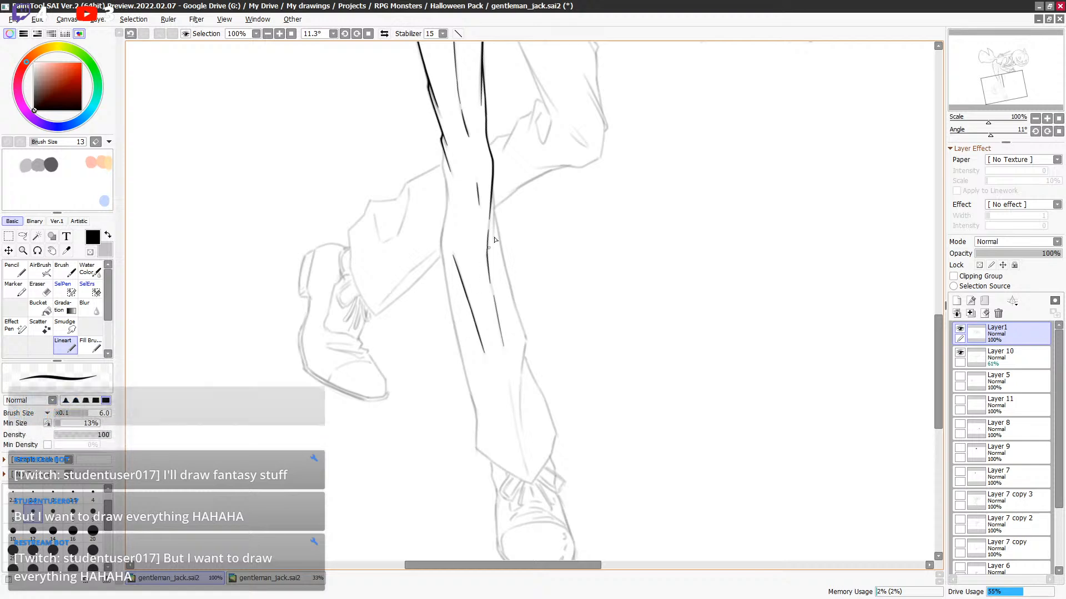
Ink the start of the front calf's inner contour, branching off just below the knee.
left_click_drag(493, 188, 495, 257)
key("ctrl+z")
left_click_drag(492, 187, 499, 253)
key("ctrl+z")
left_click_drag(493, 187, 498, 253)
key("ctrl+z")
left_click_drag(493, 187, 497, 259)
key("ctrl+z")
left_click_drag(492, 185, 494, 245)
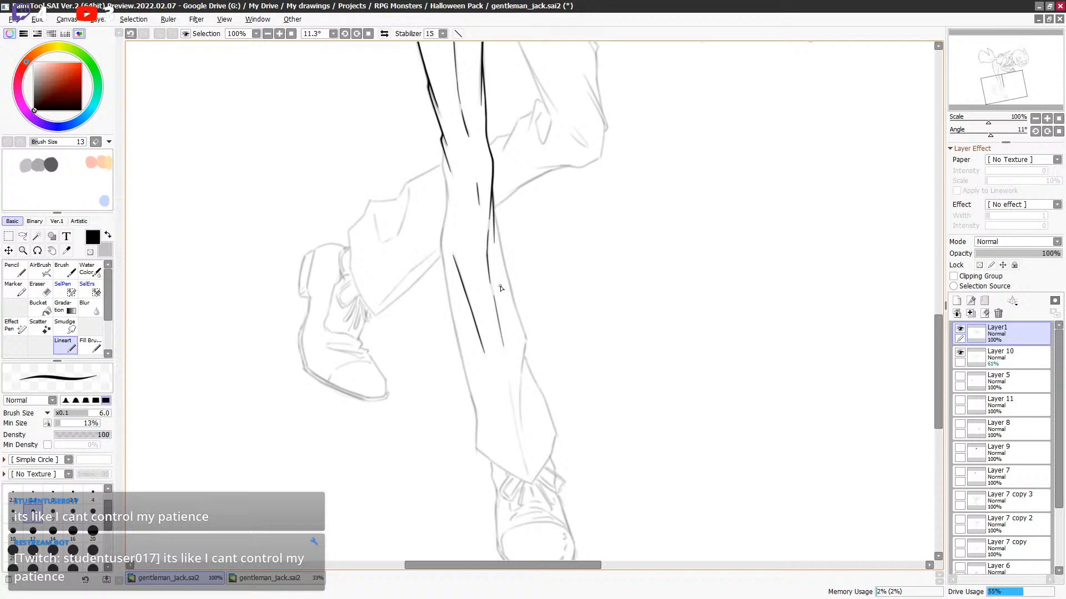
left_click_drag(495, 277, 497, 283)
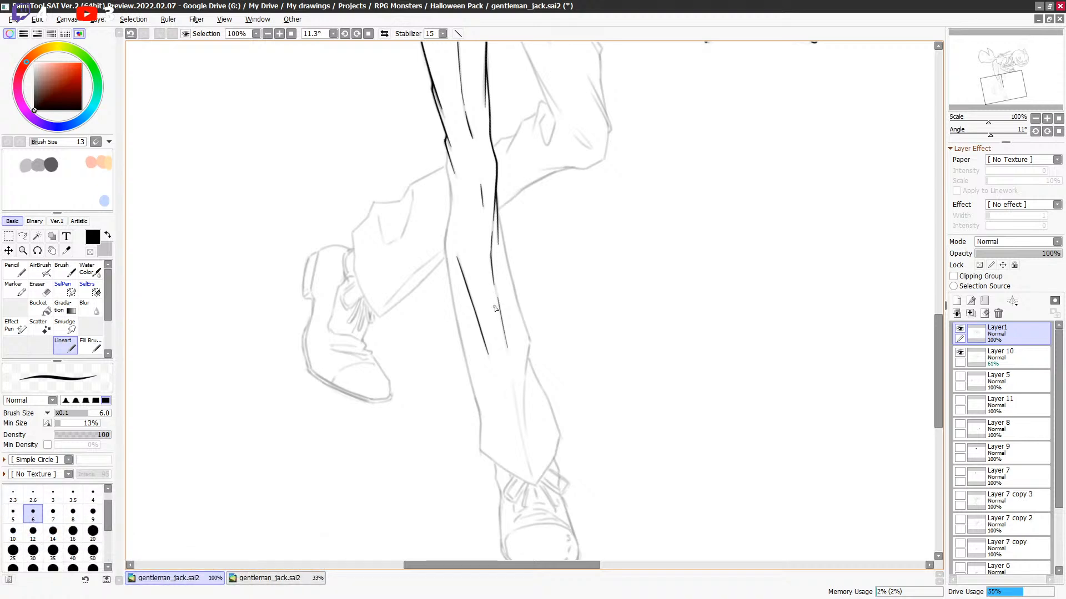
left_click_drag(505, 262, 505, 265)
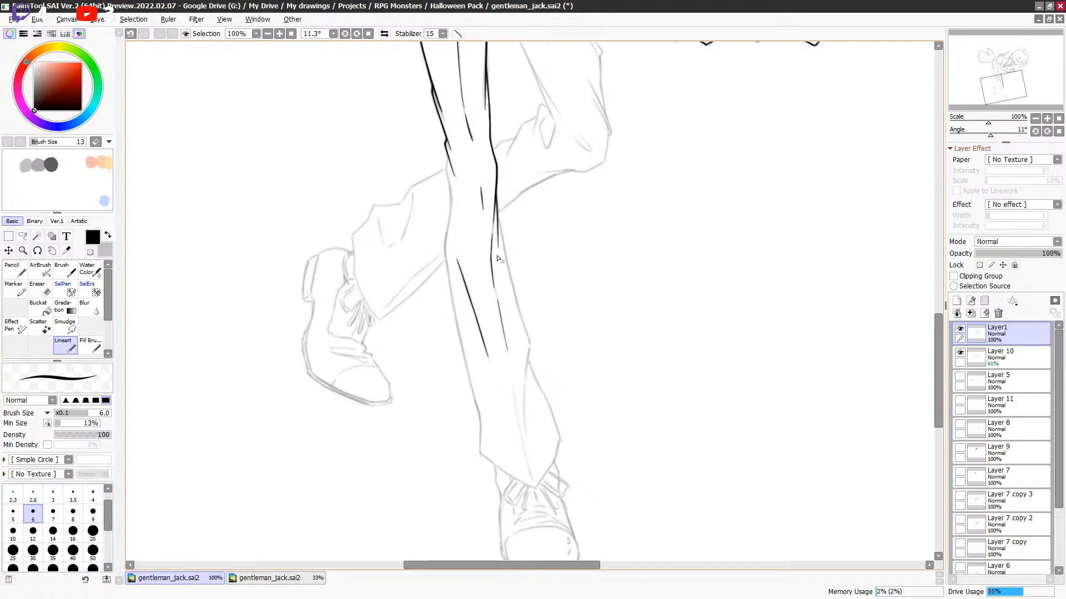
key("ctrl+z")
Ink the outer contour of the front leg from the knee down the shin to the trouser hem.
left_click_drag(447, 173, 451, 203)
left_click_drag(451, 194, 444, 243)
key("minus")
left_click_drag(491, 287, 485, 225)
key("minus")
left_click_drag(440, 181, 469, 336)
left_click_drag(447, 247, 459, 301)
left_click_drag(452, 262, 475, 392)
Set the brush size to 8, touch up the outer contour around the knee, and save the drawing.
key("minus")
key("minus")
key("bracketright")
key("bracketright")
left_click_drag(442, 168, 440, 176)
mouse_move(440, 80)
left_mouse_down()
mouse_move(447, 115)
mouse_move(445, 103)
left_mouse_up()
key("ctrl+z")
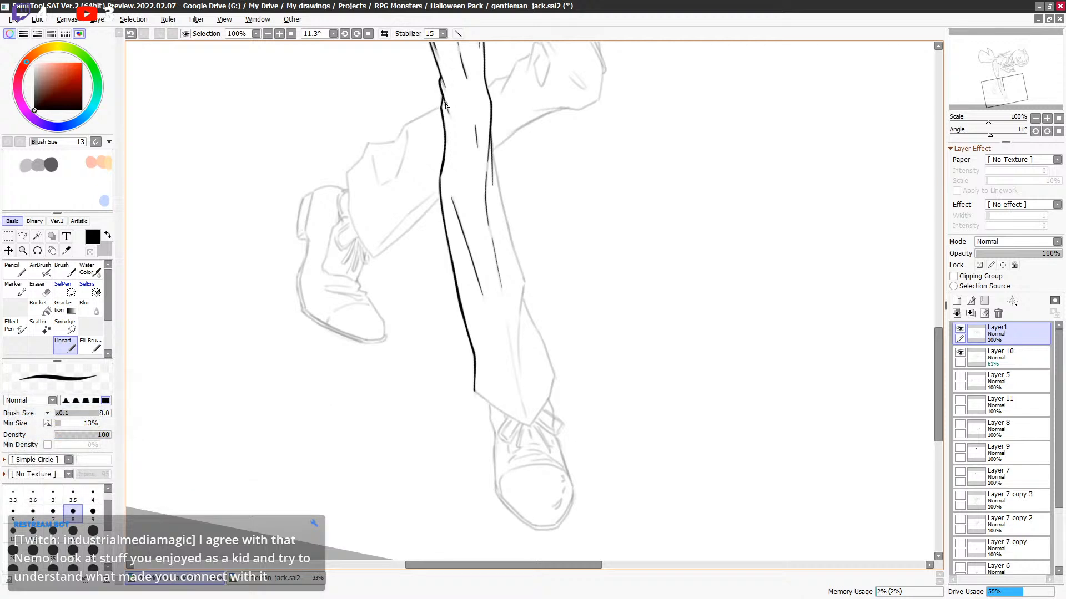
scroll(489, 194, "up", 3)
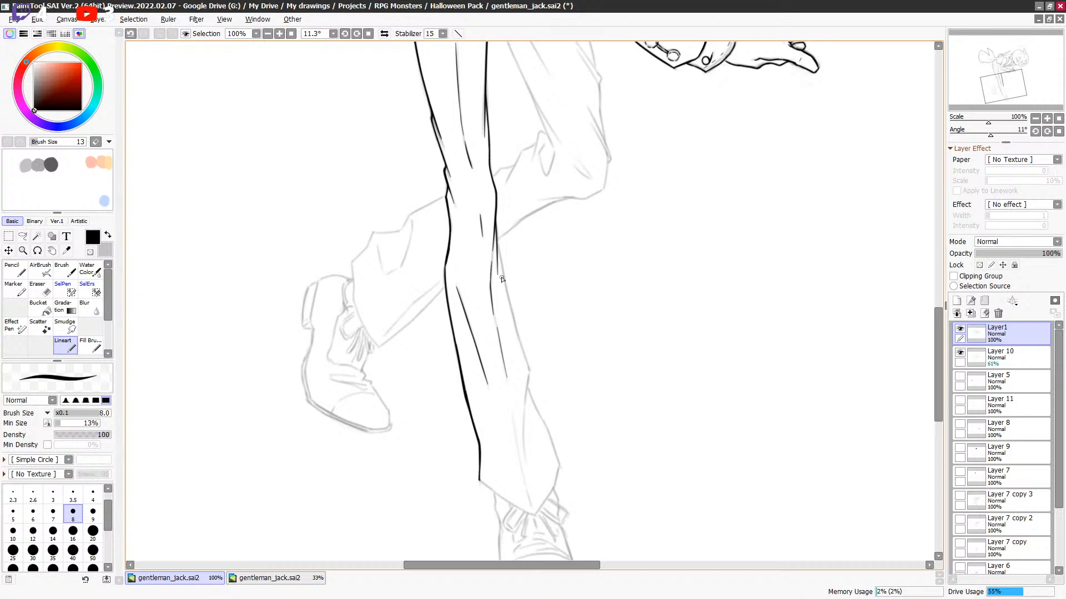
key("ctrl+s")
Ink the front calf's inner contour from below the knee down toward the trouser flare.
scroll(594, 249, "down", 1)
scroll(533, 244, "down", 2)
left_click(491, 191)
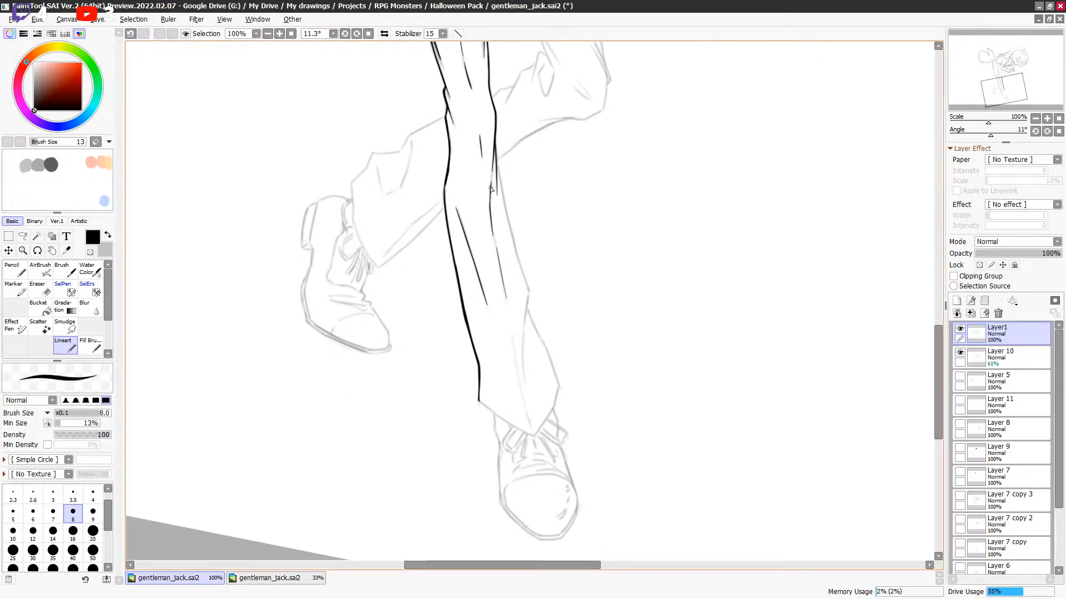
left_click_drag(497, 168, 506, 217)
key("ctrl+z")
left_click_drag(497, 174, 515, 251)
key("ctrl+z")
mouse_move(498, 203)
left_mouse_down()
mouse_move(497, 171)
mouse_move(508, 235)
left_mouse_up()
key("ctrl+z")
Ink the flared lower edge of the front trouser leg and the long folds running down to the hem.
mouse_move(496, 170)
left_mouse_down()
mouse_move(520, 265)
mouse_move(554, 248)
mouse_move(564, 222)
mouse_move(541, 190)
mouse_move(535, 239)
left_mouse_up()
key("ctrl+z")
left_click_drag(539, 194, 535, 259)
key("ctrl+z")
mouse_move(539, 191)
left_mouse_down()
mouse_move(528, 271)
mouse_move(540, 332)
left_mouse_up()
key("ctrl+z")
mouse_move(539, 210)
left_mouse_down()
mouse_move(570, 287)
mouse_move(555, 200)
left_mouse_up()
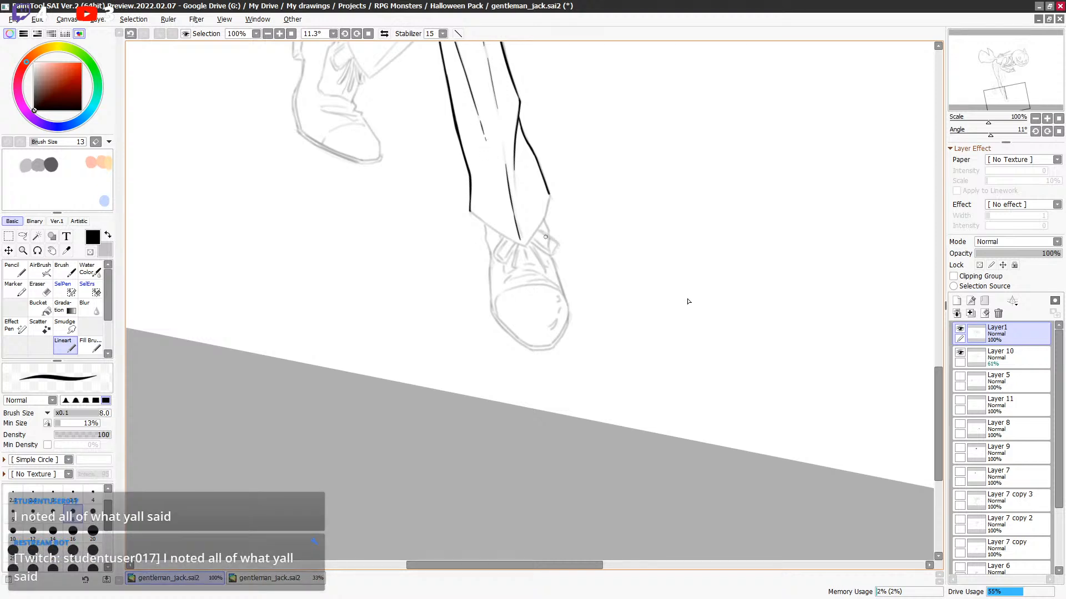
Ink the pointed trouser hem over the front shoe, joining the outer and inner contours.
scroll(598, 203, "down", 1)
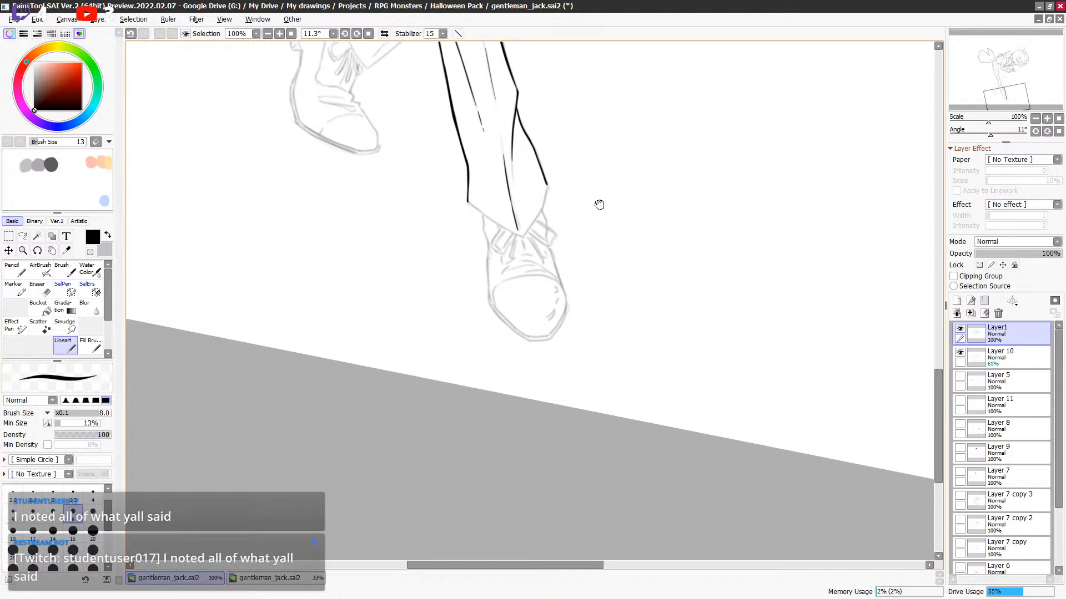
left_click_drag(467, 201, 521, 237)
key("ctrl+z")
left_click_drag(468, 204, 520, 236)
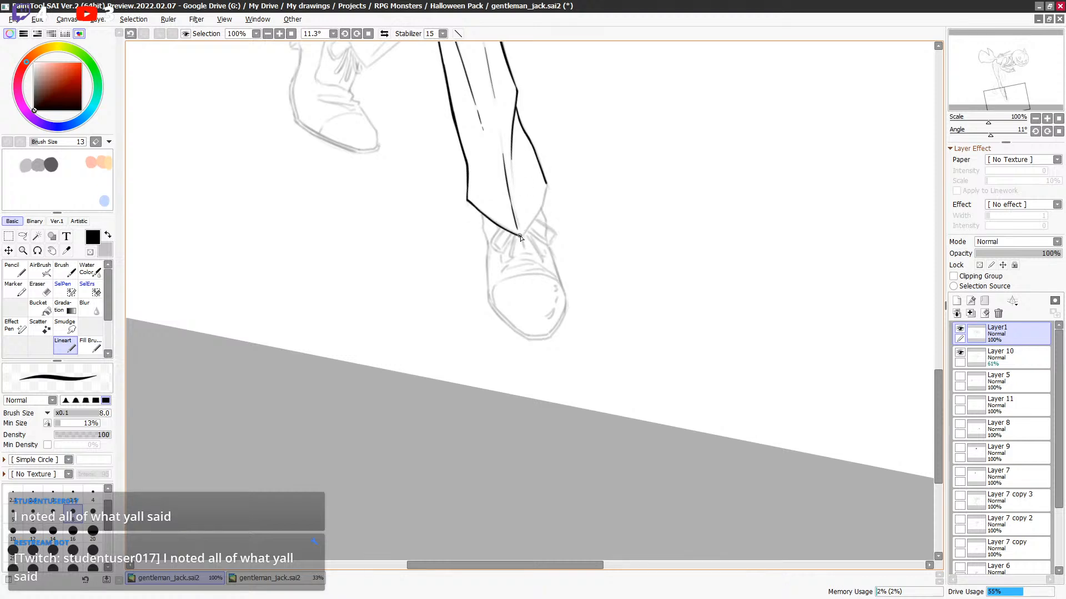
left_click_drag(521, 236, 546, 189)
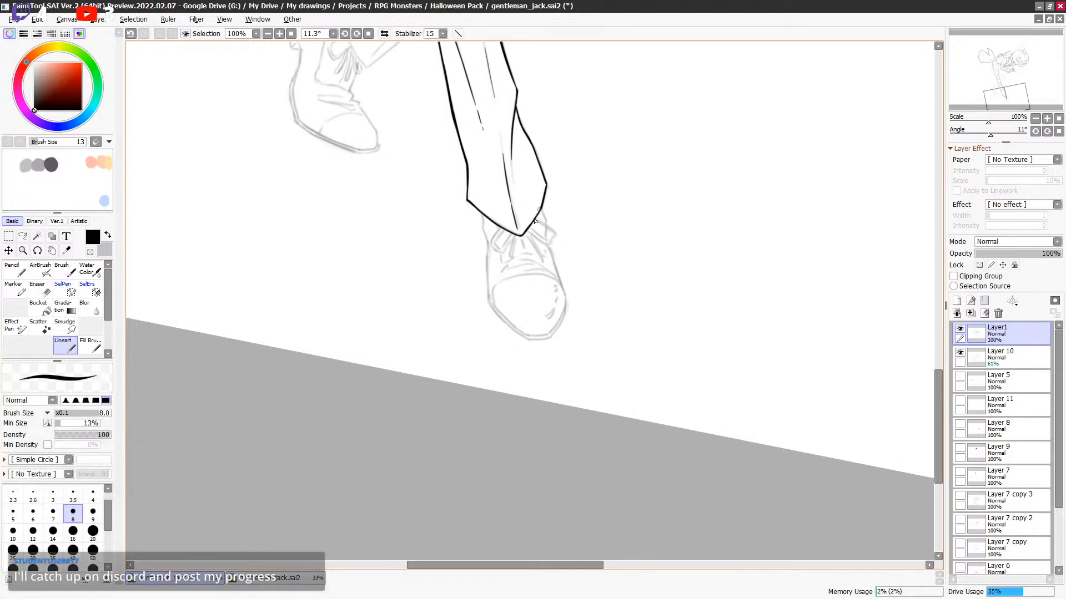
Ink the inner thigh contour of the front leg from the rear leg's folds up toward the crotch.
scroll(537, 205, "up", 10)
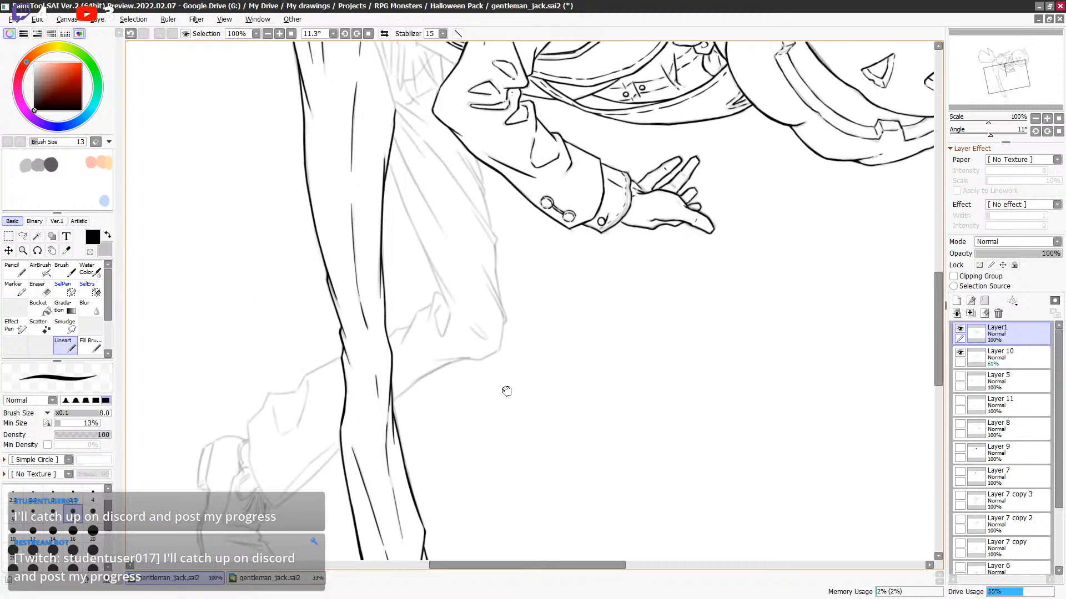
scroll(526, 183, "up", 6)
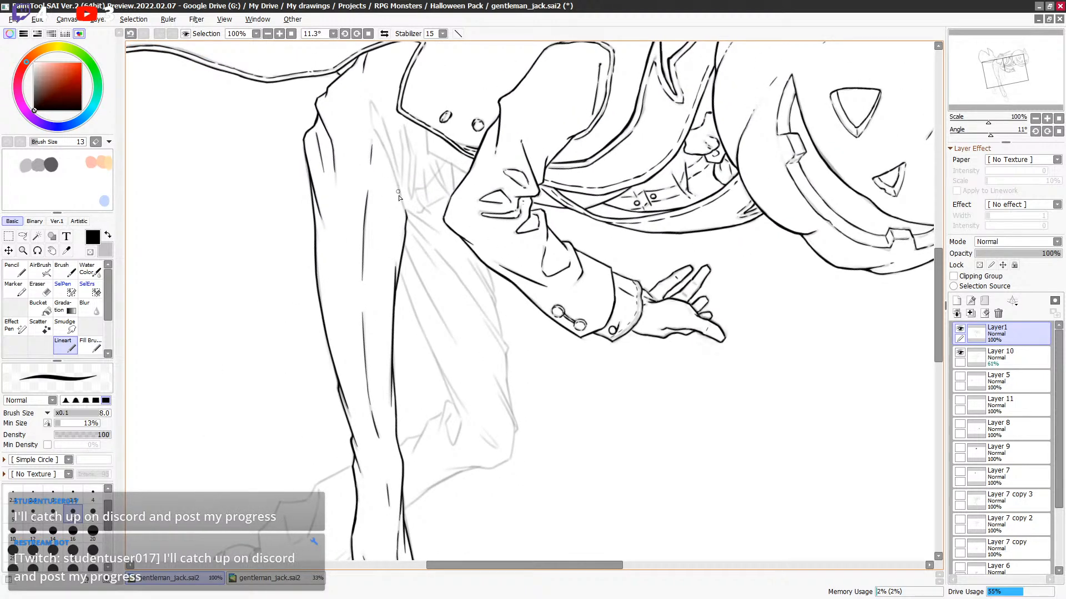
left_click_drag(406, 213, 371, 112)
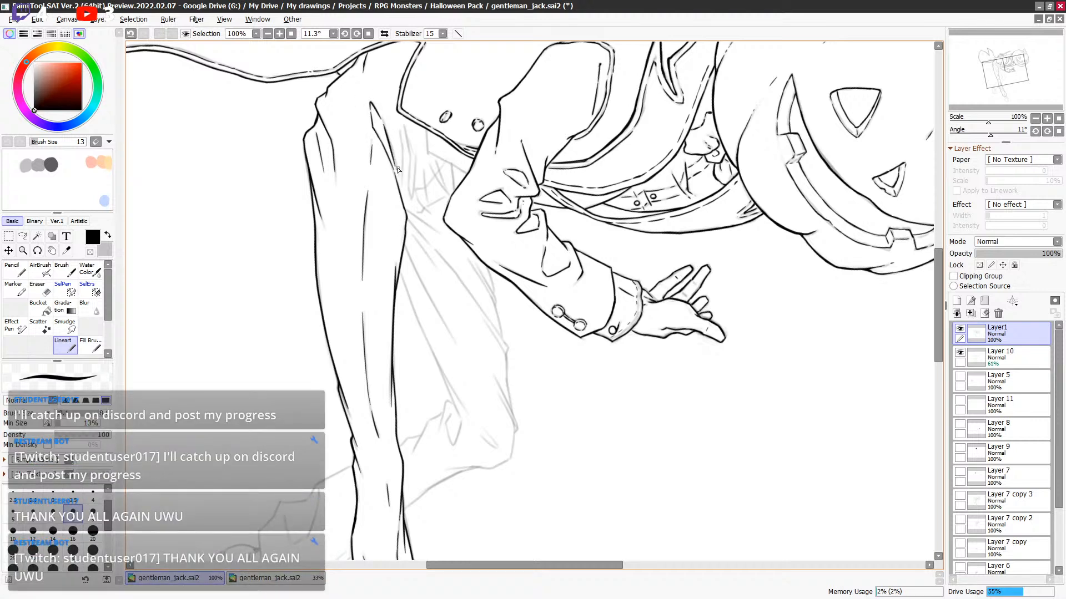
Ink the short vertical crease lines at the crotch, between the front thigh and the jacket's lower edge.
mouse_move(402, 168)
left_mouse_down()
mouse_move(406, 127)
mouse_move(412, 194)
left_mouse_up()
key("ctrl+z")
key("ctrl+z")
mouse_move(413, 163)
left_mouse_down()
mouse_move(414, 193)
mouse_move(422, 168)
mouse_move(434, 197)
mouse_move(429, 166)
mouse_move(433, 189)
left_mouse_up()
left_click_drag(538, 234, 536, 234)
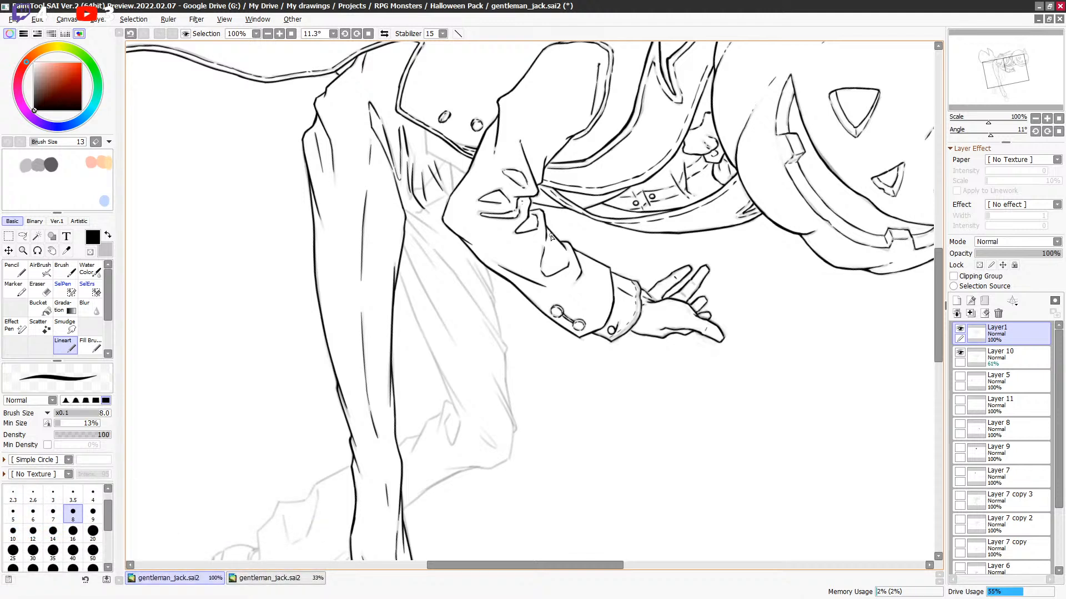
left_click_drag(549, 212, 548, 215)
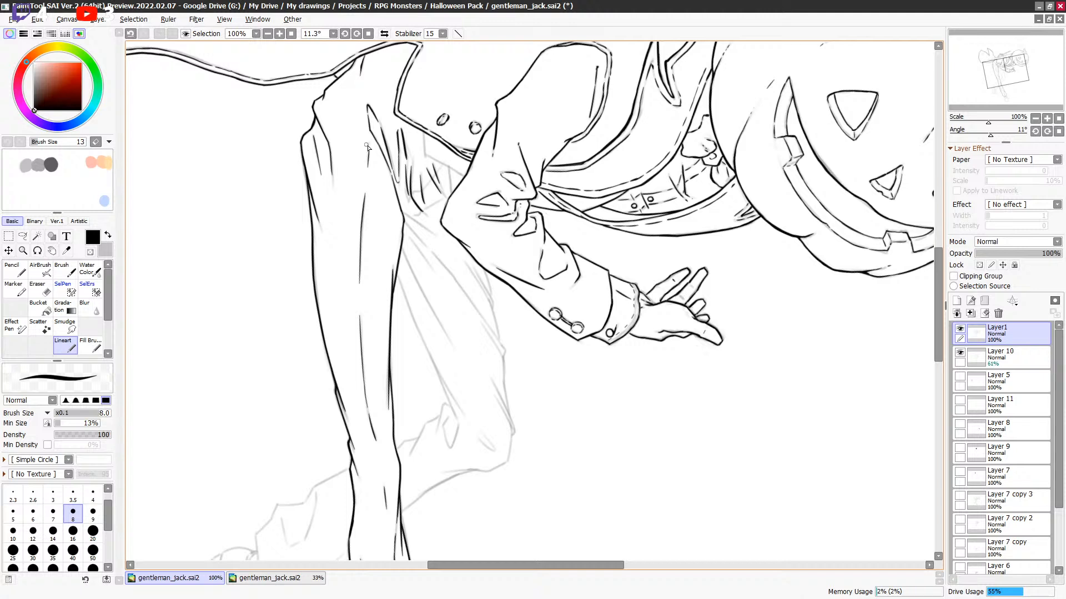
key("ctrl+z")
left_click_drag(363, 101, 362, 87)
key("ctrl+z")
Ink the angled line below the jacket hem, running from the crotch creases to the bent sleeve.
left_click_drag(425, 153, 425, 140)
left_click_drag(426, 155, 466, 180)
left_click_drag(424, 150, 424, 133)
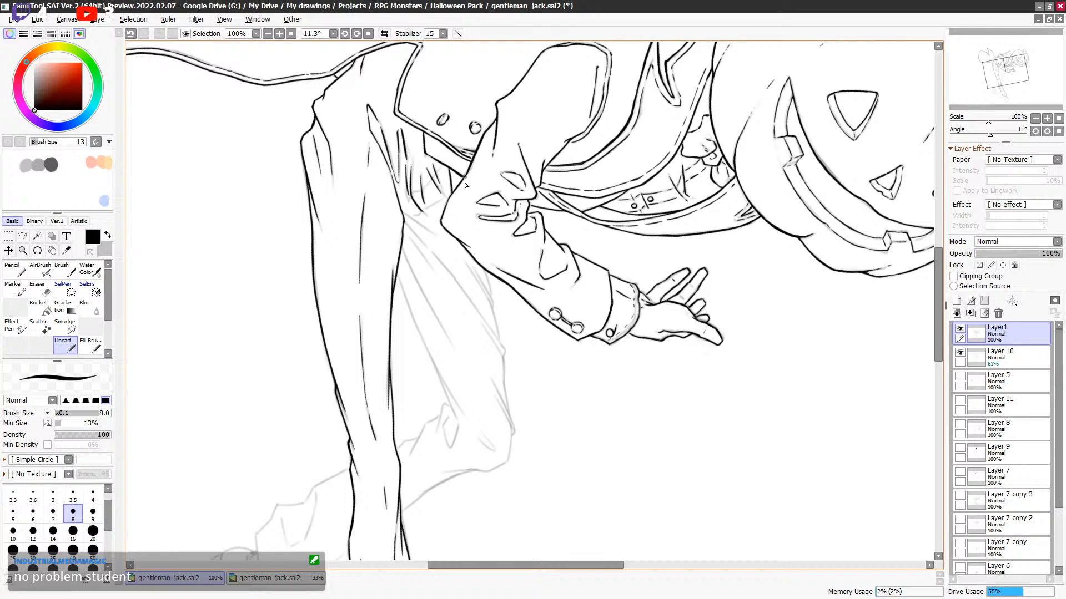
Ink the crossing folds of the rear leg at the crotch, between the front thigh and the elbow.
scroll(444, 183, "up", 1)
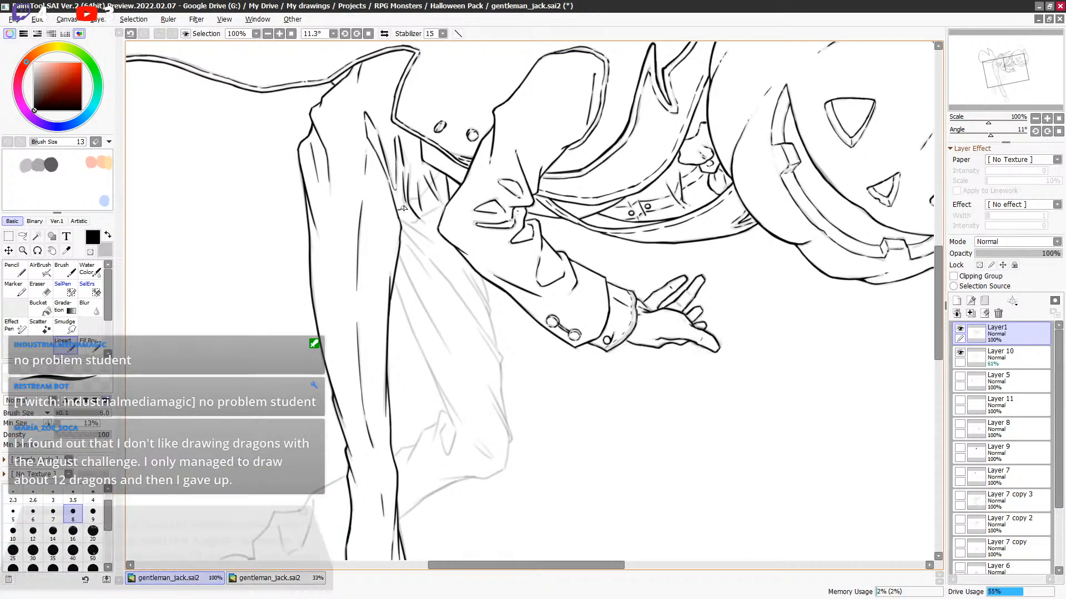
left_click_drag(409, 201, 443, 175)
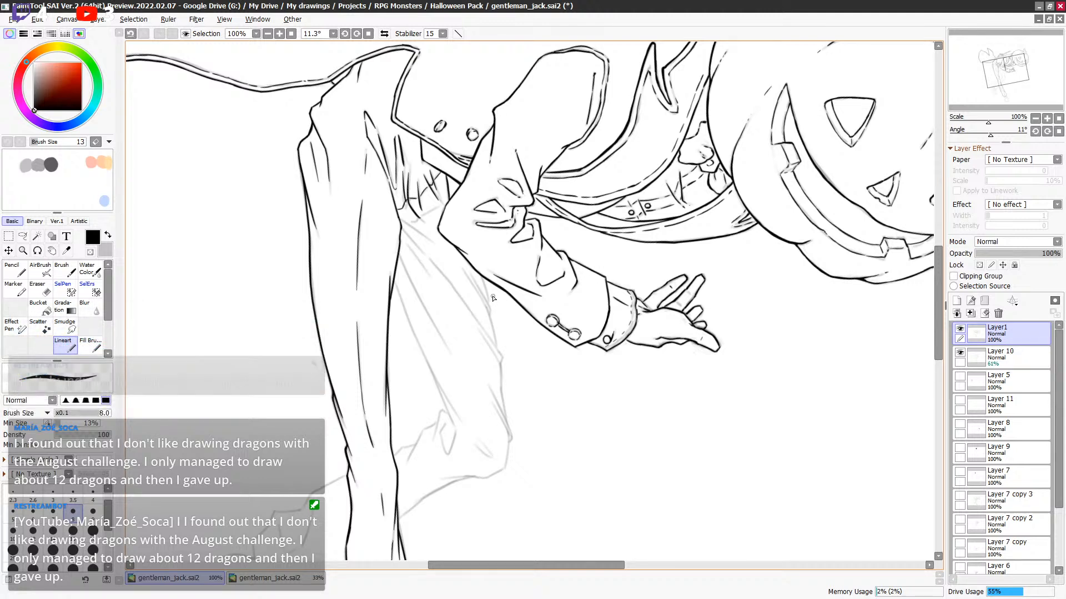
scroll(505, 264, "down", 2)
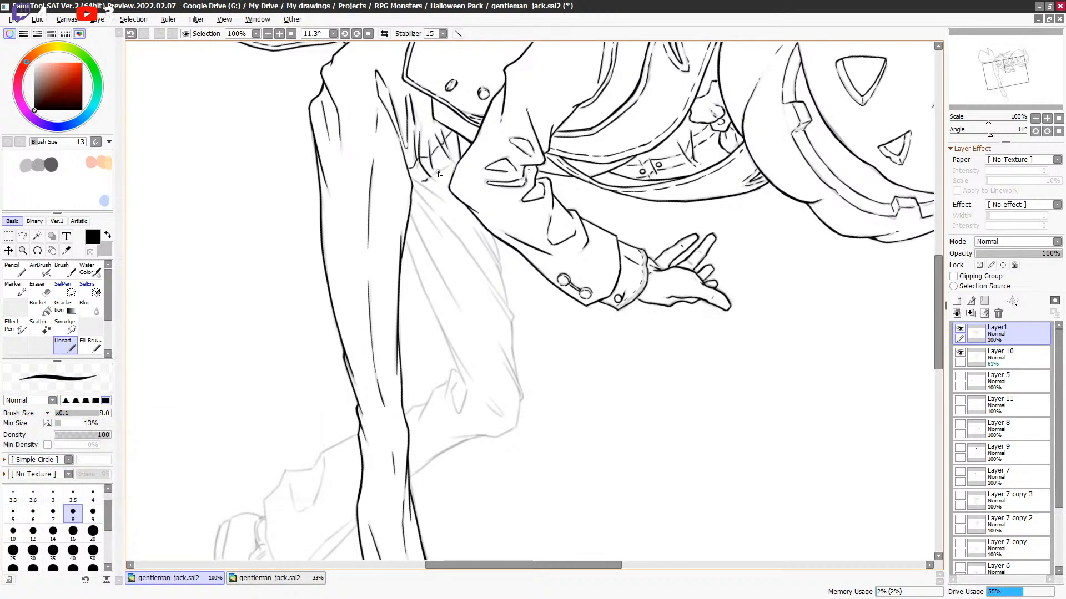
left_click_drag(433, 176, 465, 147)
key("ctrl+z")
left_click_drag(503, 205, 508, 174)
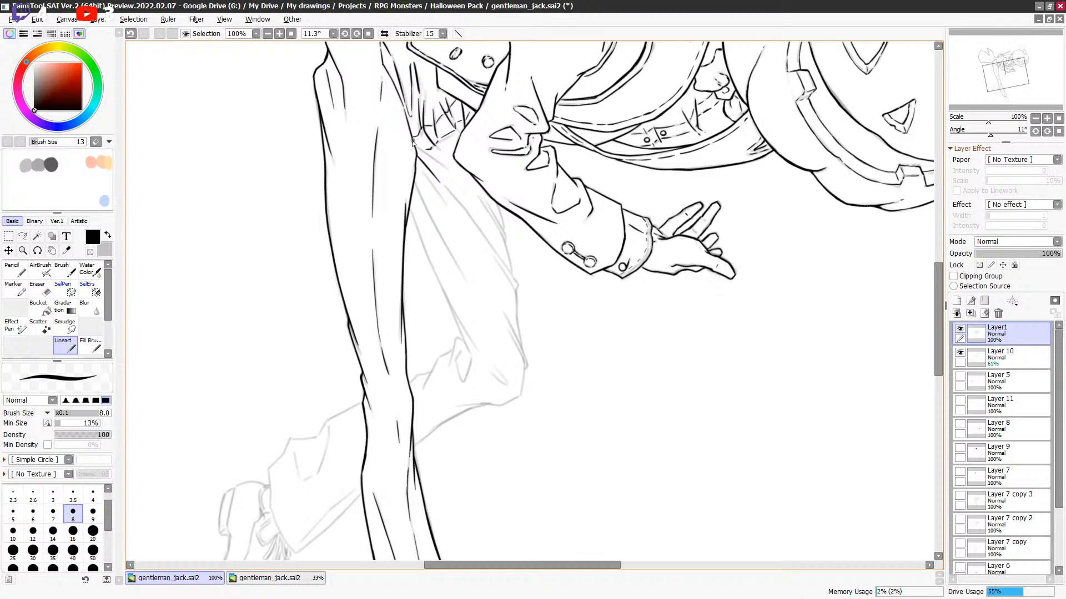
left_click_drag(402, 102, 406, 115)
Ink the rear thigh's long diagonal fold and front contour down toward the knee, reducing the brush size to 6.
left_click_drag(446, 190, 514, 286)
key("ctrl+z")
key("ctrl+z")
key("bracketleft")
mouse_move(467, 218)
left_mouse_down()
mouse_move(513, 282)
mouse_move(488, 244)
mouse_move(506, 272)
left_mouse_up()
key("ctrl+z")
key("ctrl+z")
key("bracketleft")
left_click_drag(466, 212, 515, 295)
key("ctrl+z")
key("ctrl+z")
mouse_move(494, 257)
left_mouse_down()
mouse_move(516, 292)
mouse_move(510, 284)
mouse_move(519, 339)
mouse_move(499, 223)
mouse_move(512, 269)
mouse_move(501, 235)
left_mouse_up()
key("ctrl+z")
key("ctrl+z")
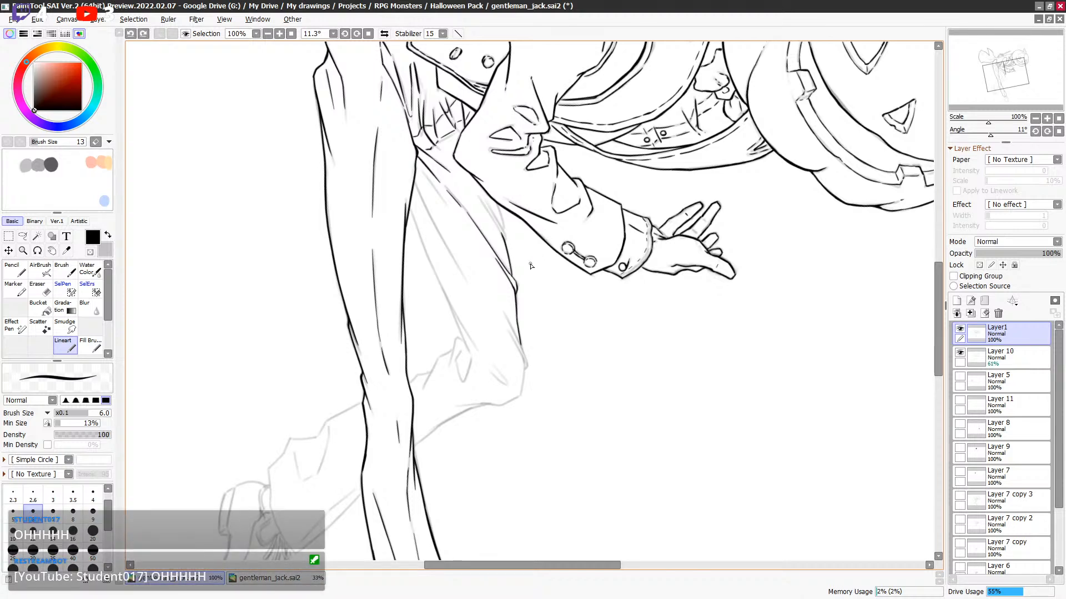
Ink the short fold and outer contour of the rear thigh where it emerges from under the sleeve.
left_click_drag(478, 200, 496, 223)
key("ctrl+z")
mouse_move(493, 222)
left_mouse_down()
mouse_move(506, 237)
mouse_move(497, 218)
left_mouse_up()
key("ctrl+z")
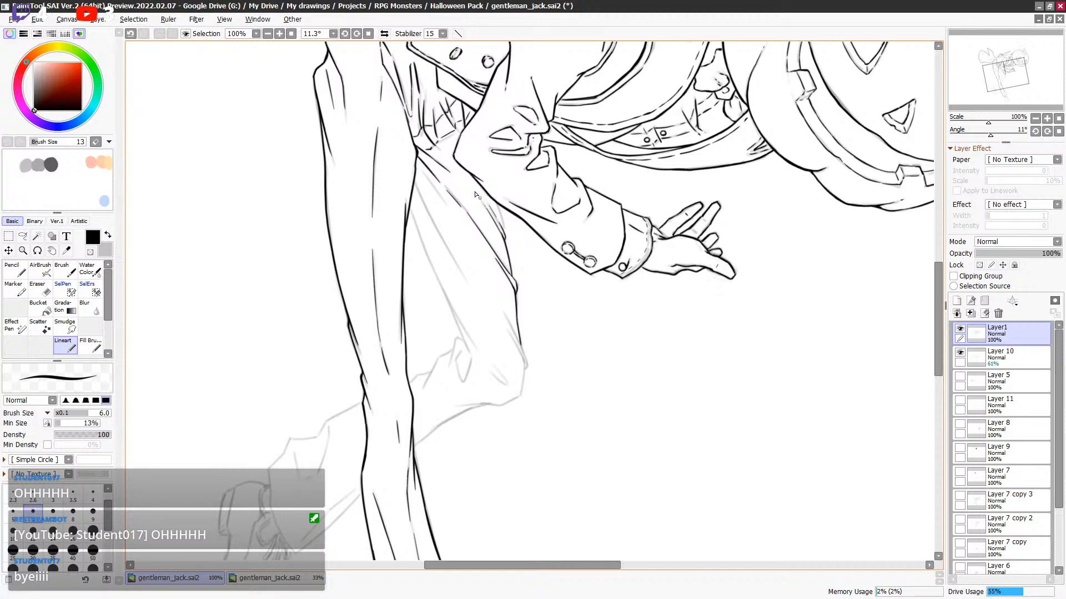
mouse_move(505, 239)
left_mouse_down()
mouse_move(497, 203)
mouse_move(505, 232)
left_mouse_up()
key("ctrl+z")
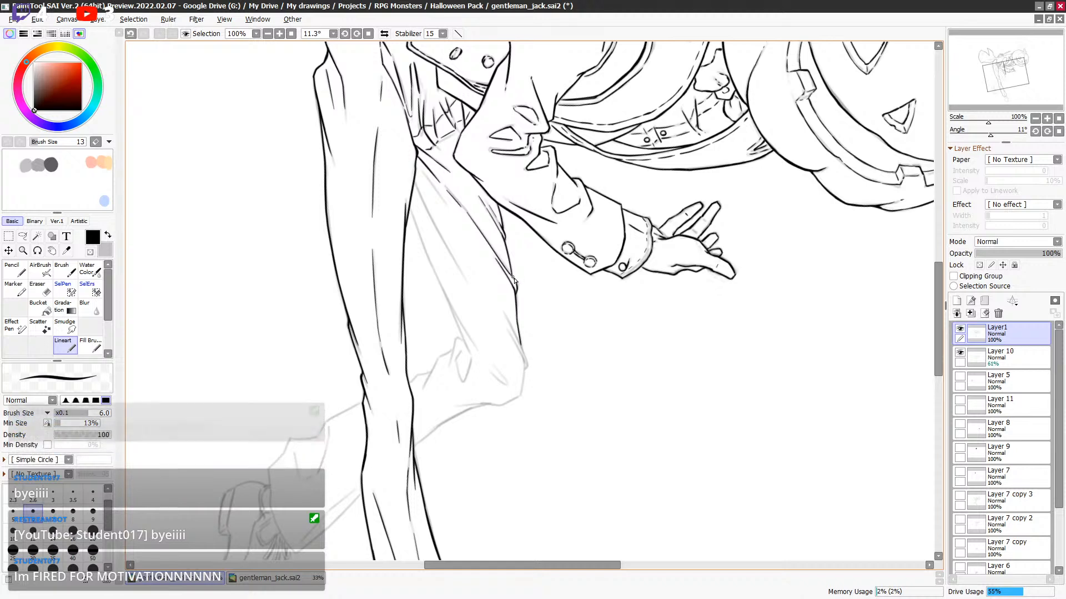
Ink the rear thigh's inner contour from the front leg down to the knee folds, raising the brush size to 7.
scroll(528, 277, "down", 2)
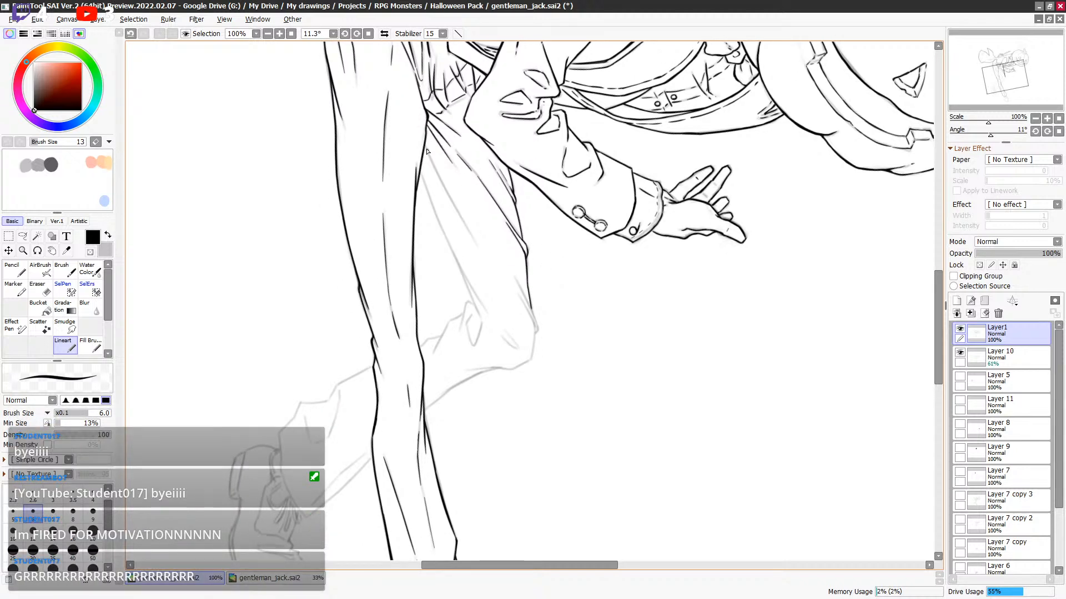
left_click_drag(426, 145, 461, 224)
key("ctrl+z")
left_click_drag(425, 146, 464, 227)
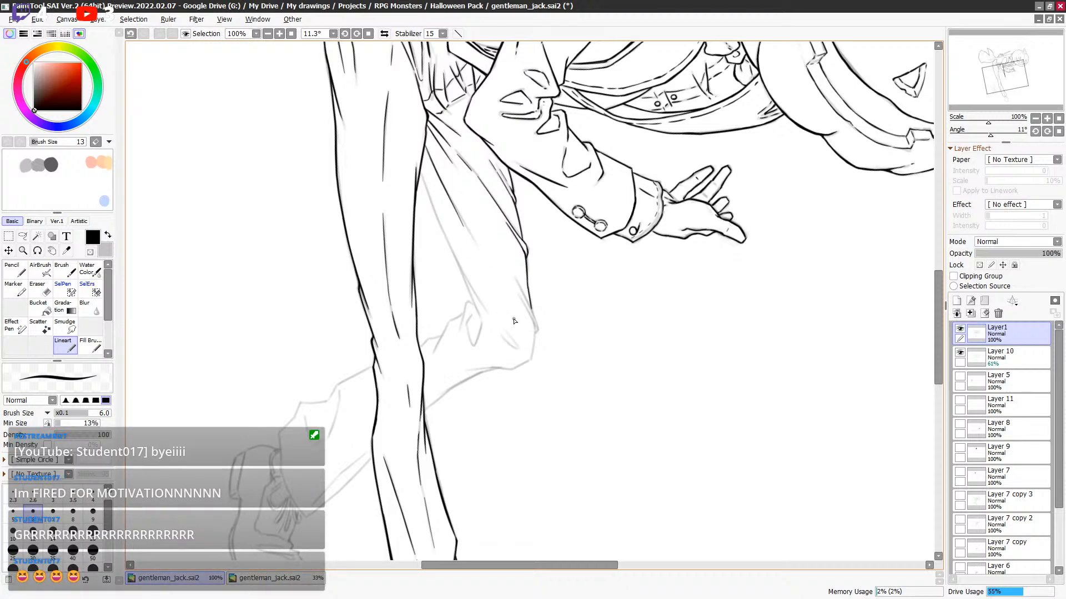
key("bracketright")
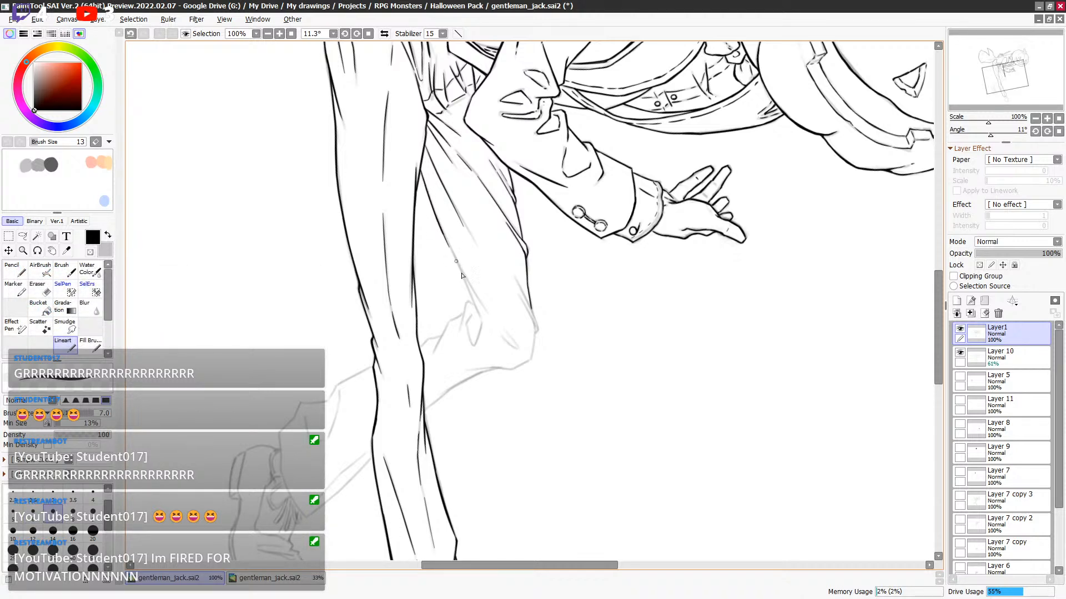
mouse_move(444, 239)
left_mouse_down()
mouse_move(488, 314)
mouse_move(447, 244)
mouse_move(480, 311)
left_mouse_up()
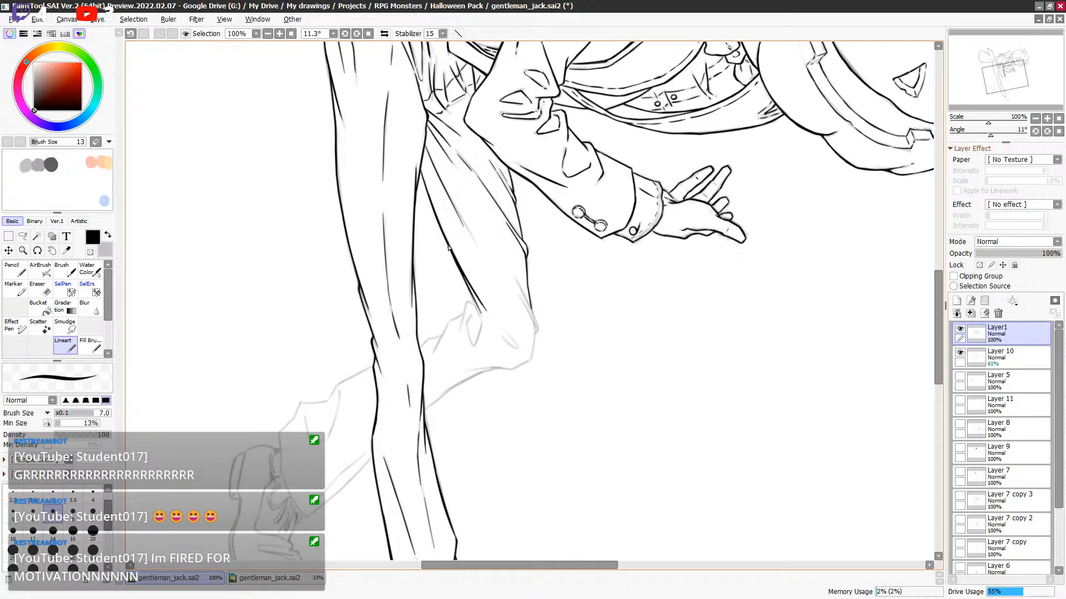
Save the gentleman_jack.sai2 drawing.
scroll(588, 269, "down", 1)
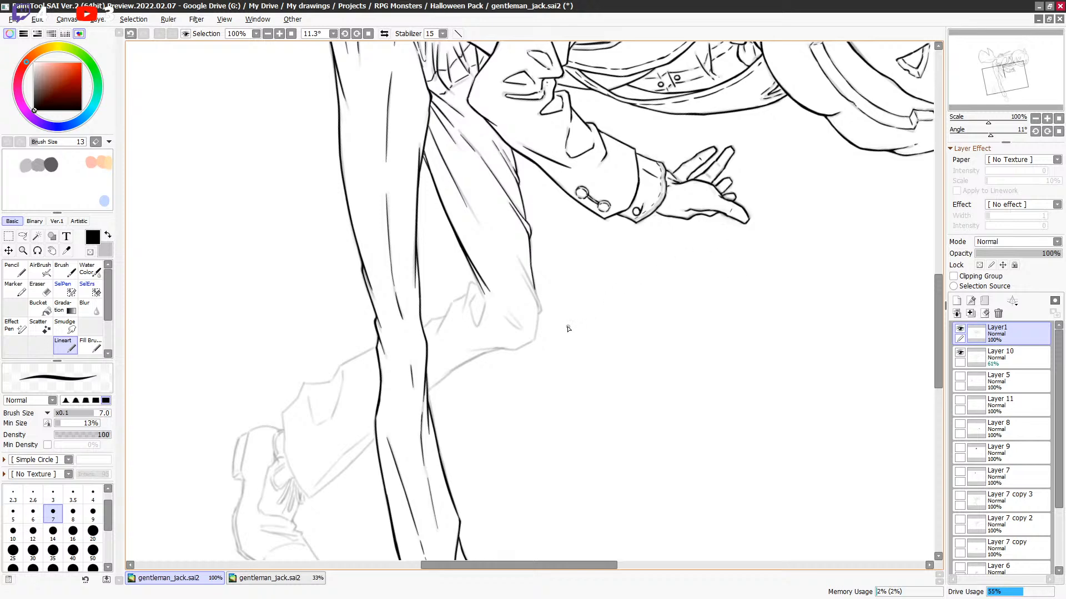
key("ctrl+s")
scroll(592, 295, "down", 1)
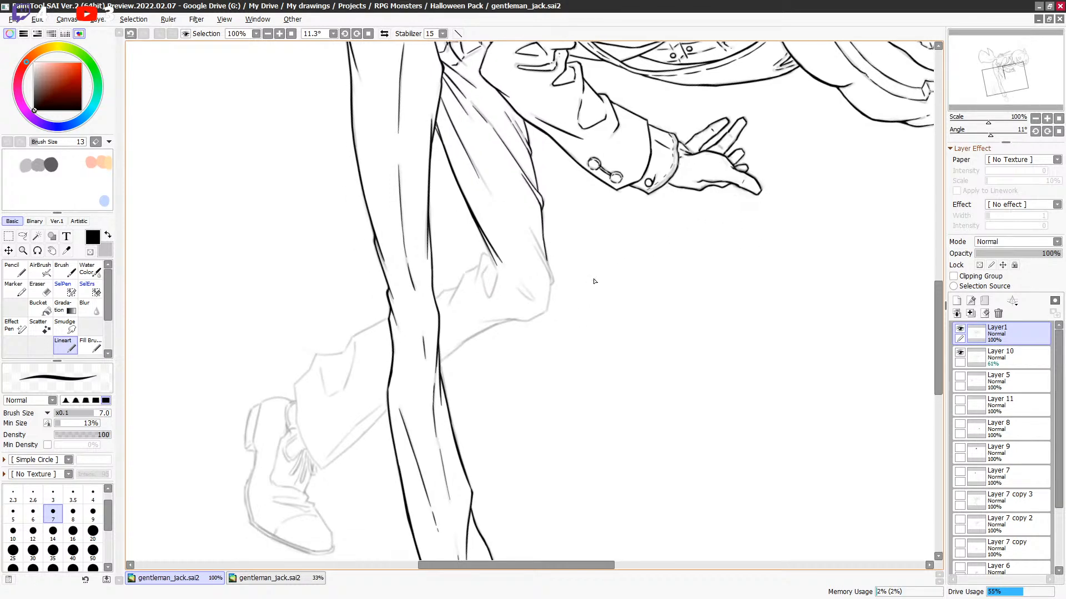
scroll(550, 315, "down", 1)
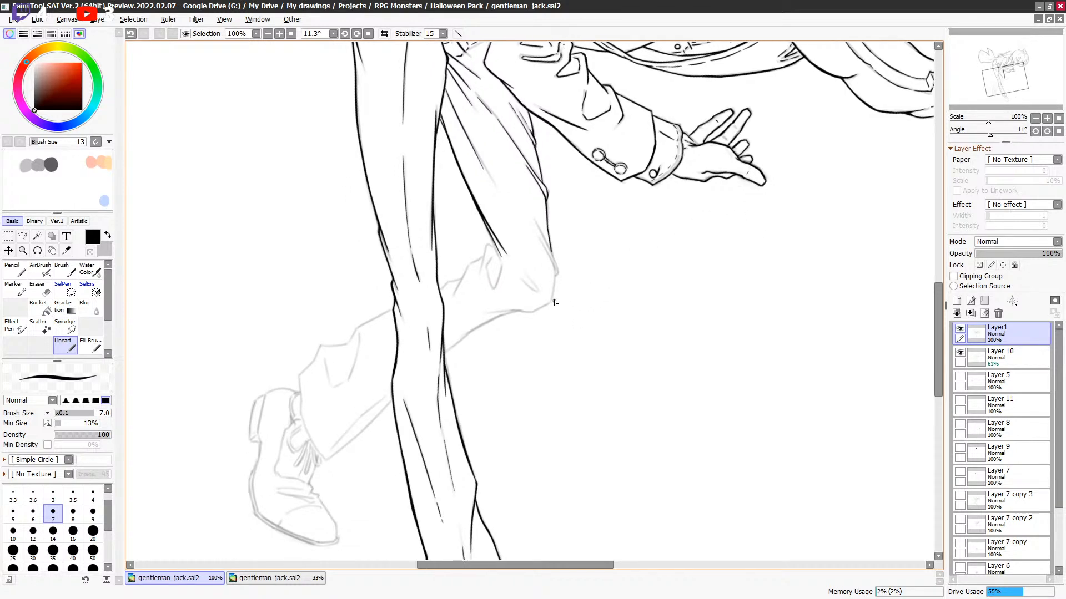
Ink the curved inner contour inside the rounded upper sleeve of the jacket and save the drawing.
scroll(465, 216, "up", 10)
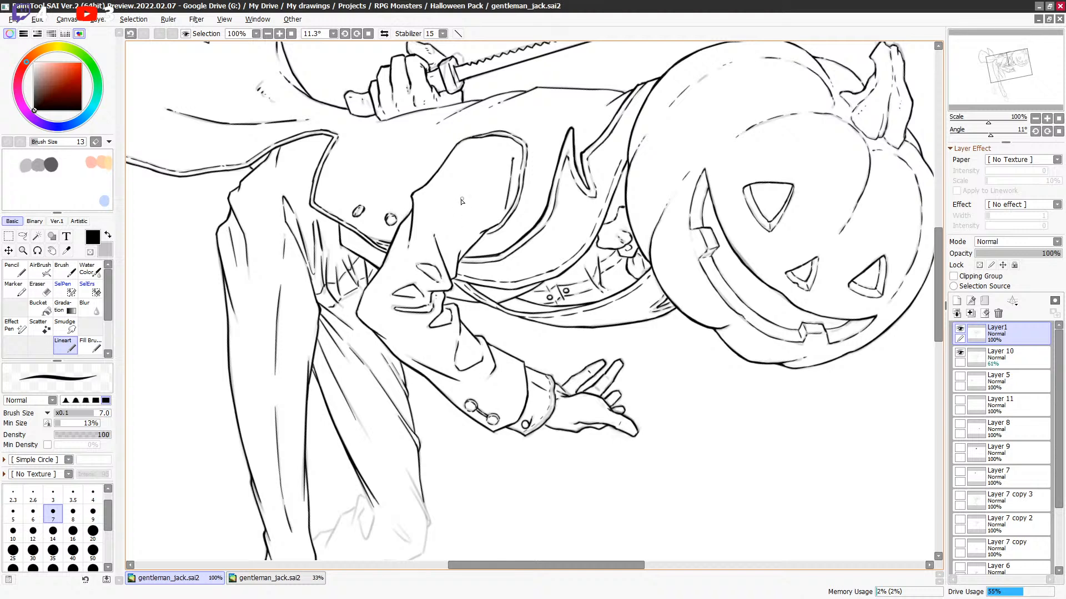
mouse_move(487, 153)
left_mouse_down()
mouse_move(486, 207)
mouse_move(481, 153)
left_mouse_up()
key("ctrl+z")
key("ctrl+z")
left_click_drag(470, 228, 464, 201)
key("ctrl+z")
left_click_drag(469, 158, 479, 234)
scroll(557, 294, "down", 4)
scroll(554, 300, "down", 10)
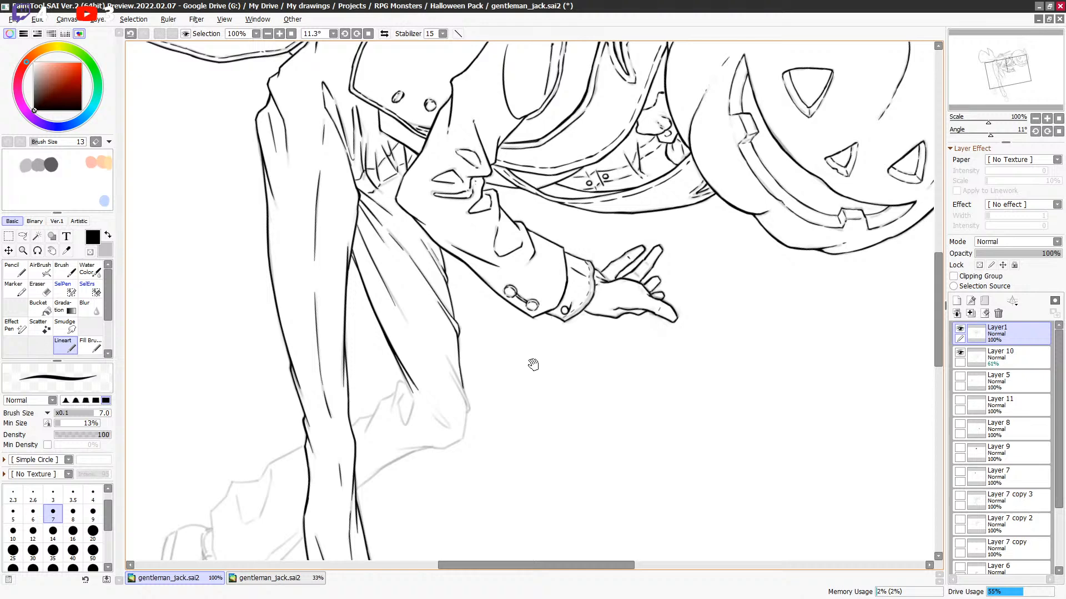
left_click_drag(589, 224, 545, 350)
key("ctrl+s")
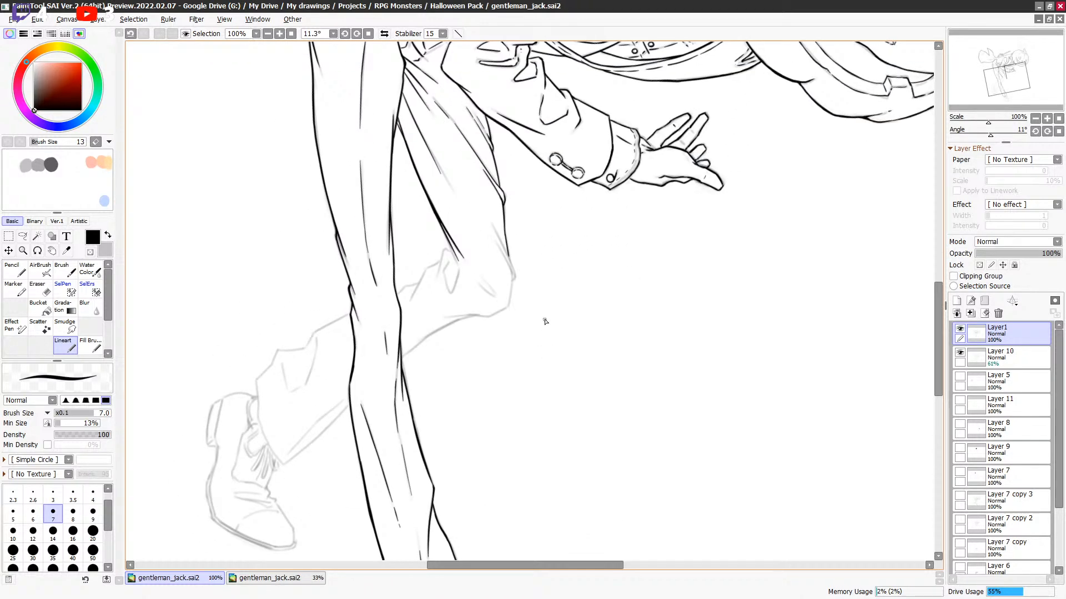
Ink the front outline of the bent leg's knee and the short trouser creases just above it.
mouse_move(595, 237)
left_mouse_down()
mouse_move(564, 288)
mouse_move(602, 224)
left_mouse_up()
left_click_drag(454, 161, 467, 180)
mouse_move(508, 228)
left_mouse_down()
mouse_move(524, 260)
mouse_move(518, 291)
left_mouse_up()
key("ctrl+z")
key("ctrl+z")
mouse_move(524, 254)
left_mouse_down()
mouse_move(499, 193)
mouse_move(519, 234)
mouse_move(504, 209)
mouse_move(512, 224)
mouse_move(581, 212)
mouse_move(617, 288)
left_mouse_up()
key("ctrl+z")
key("ctrl+z")
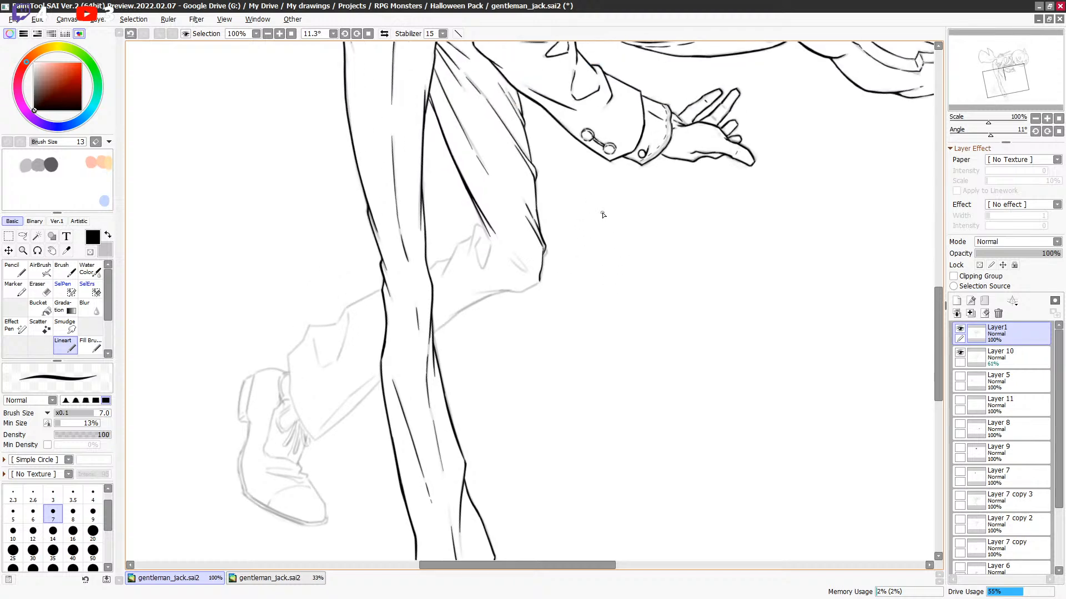
Ink the underside of the bent knee, the looped fold behind it and the small crease on the kneecap.
left_click(345, 34)
left_click(345, 34)
left_click(346, 34)
scroll(527, 266, "down", 5)
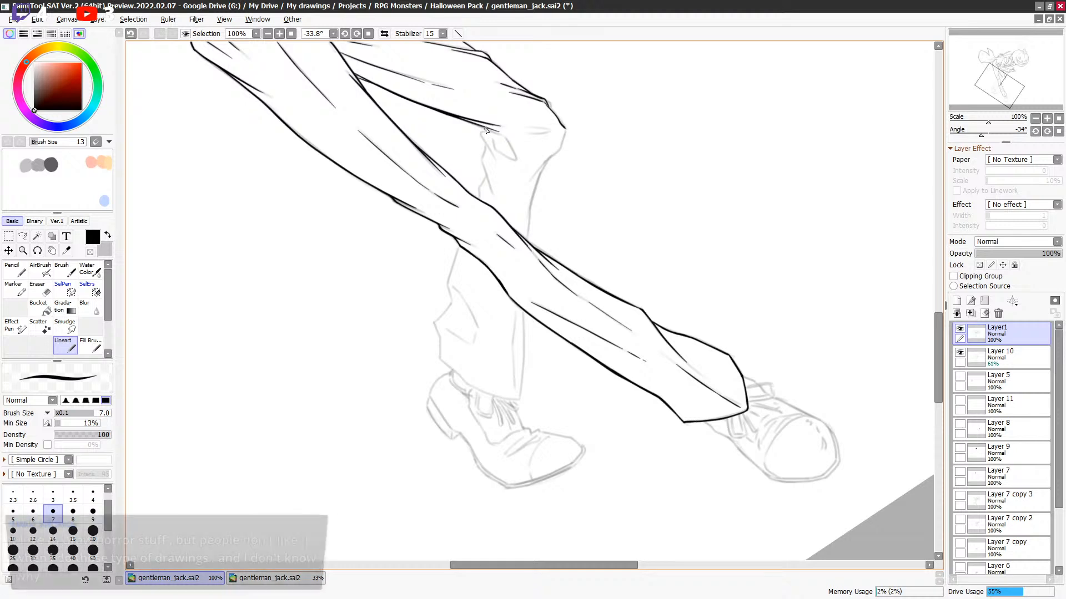
mouse_move(482, 133)
left_mouse_down()
mouse_move(492, 155)
mouse_move(515, 161)
mouse_move(506, 139)
mouse_move(516, 160)
mouse_move(532, 128)
mouse_move(561, 143)
mouse_move(539, 175)
left_mouse_up()
key("minus")
key("minus")
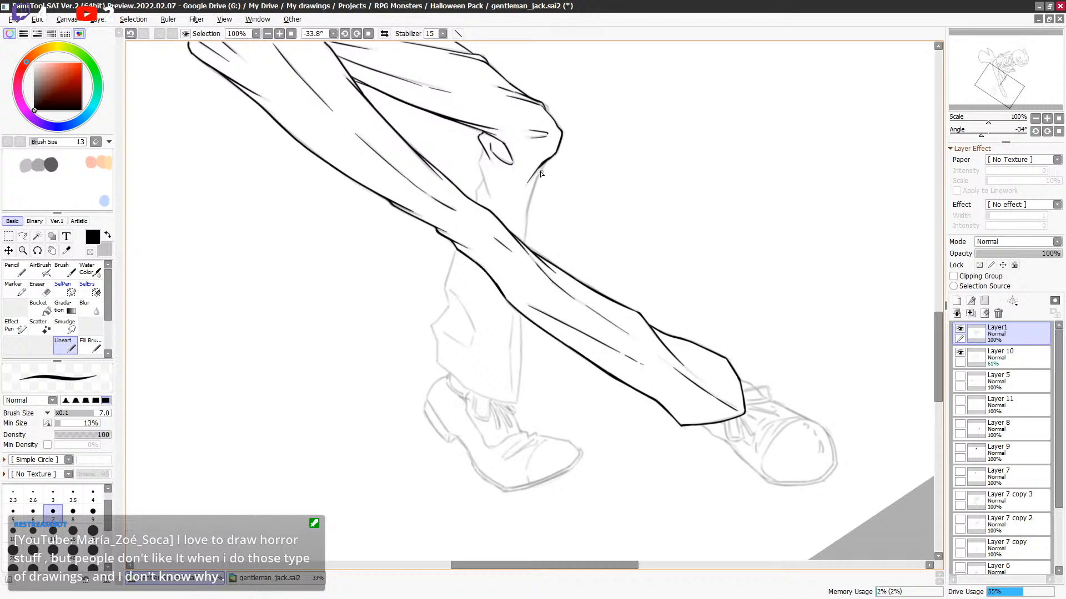
key("minus")
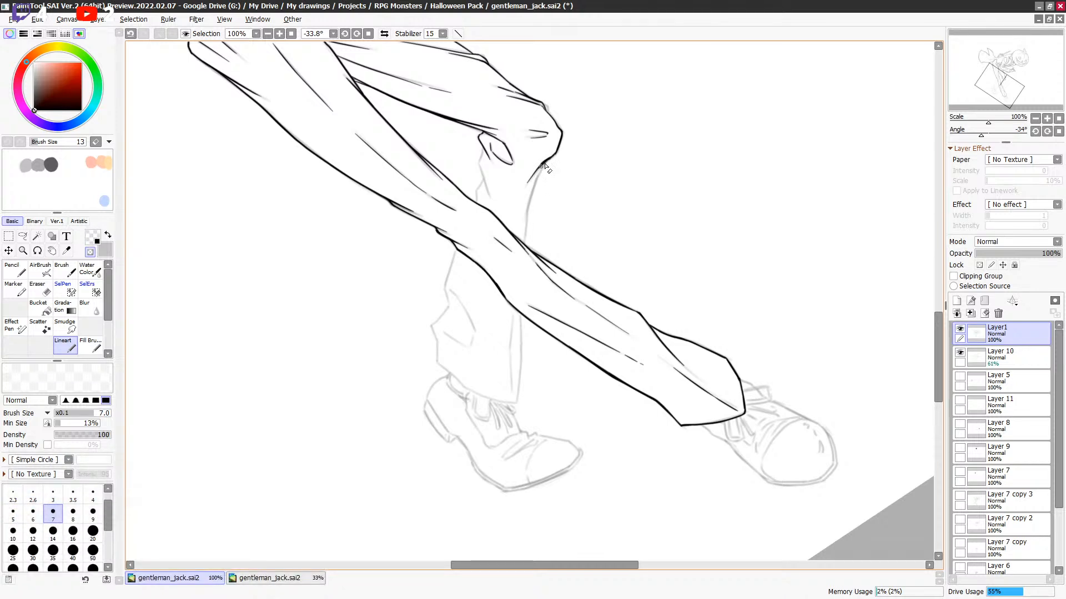
key("minus")
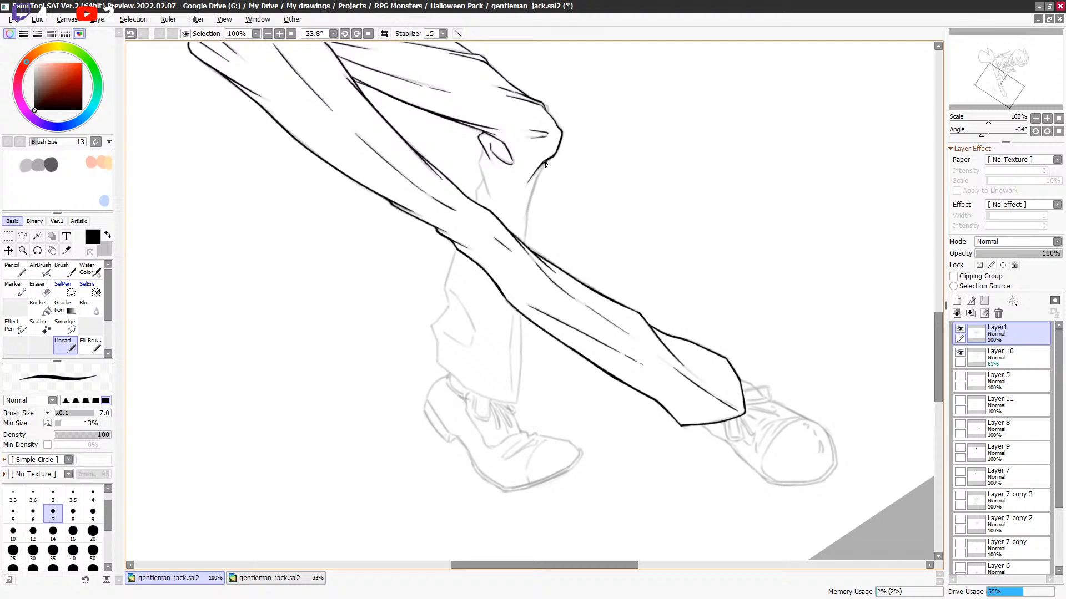
Ink both edges of the bent leg below the knee down to the crossing front leg, with small creases near the calf edge.
left_click_drag(546, 162, 523, 248)
mouse_move(483, 150)
left_mouse_down()
mouse_move(485, 199)
mouse_move(482, 179)
mouse_move(476, 200)
left_mouse_up()
left_click_drag(498, 246, 500, 241)
key("ctrl+z")
left_click_drag(482, 176, 479, 192)
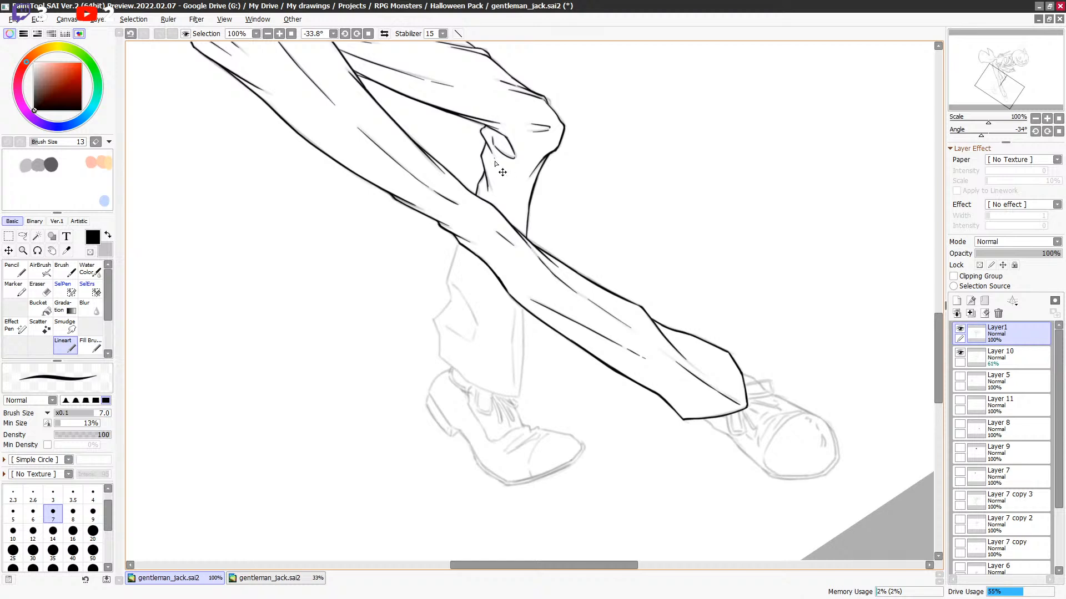
key("ctrl+z")
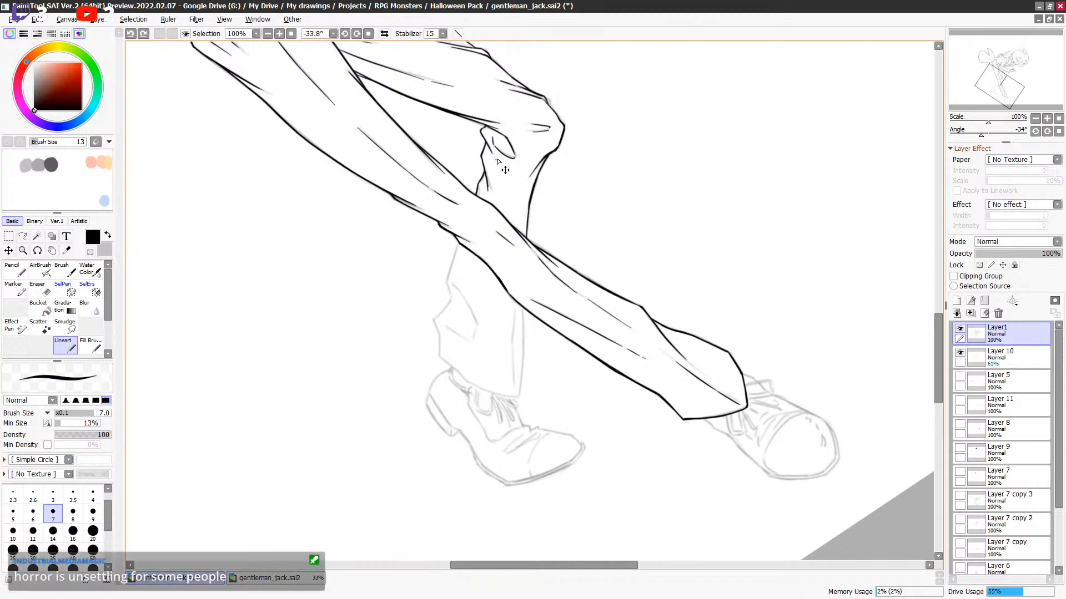
mouse_move(497, 160)
left_mouse_down()
mouse_move(521, 195)
mouse_move(498, 164)
left_mouse_up()
key("ctrl+z")
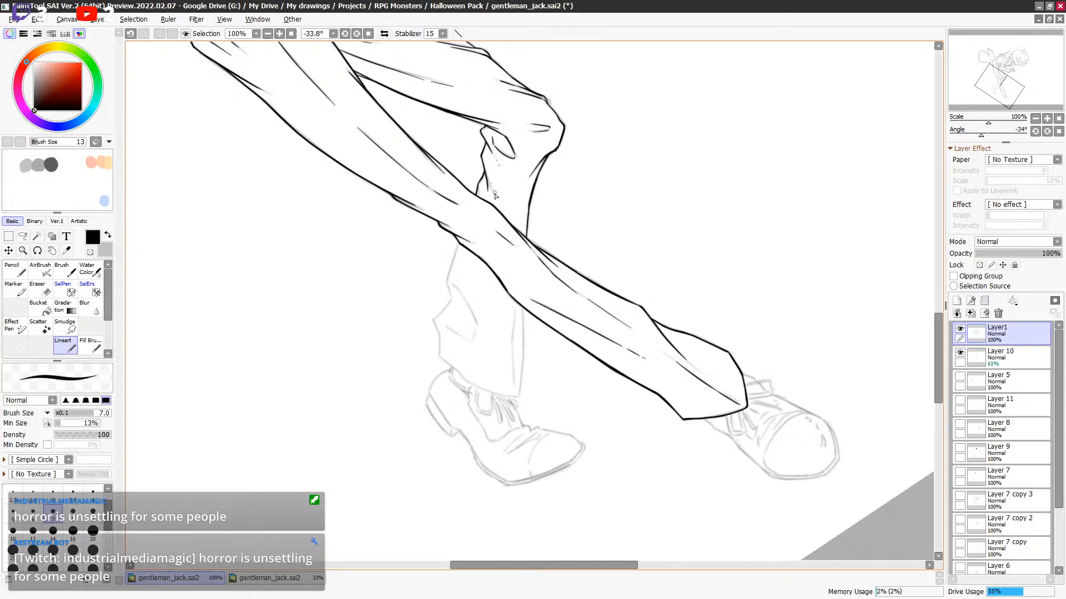
key("ctrl+z")
left_click_drag(482, 156, 484, 169)
Ink the calf-side edge of the bent leg below the crossing front leg, plus the angled folds beside its bulge.
scroll(563, 193, "down", 1)
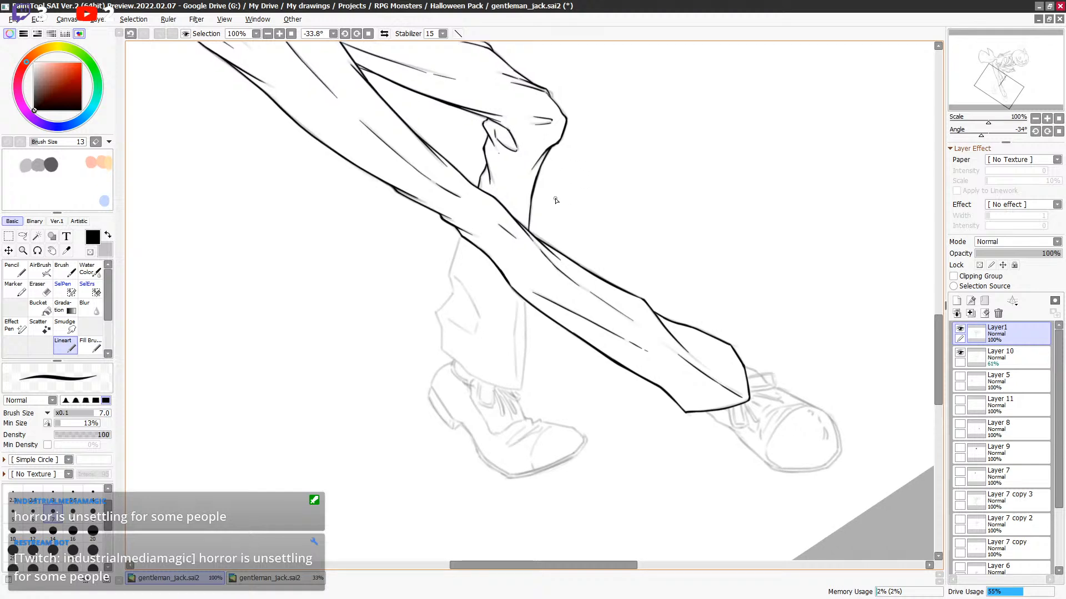
left_click_drag(552, 216, 554, 214)
scroll(550, 216, "down", 2)
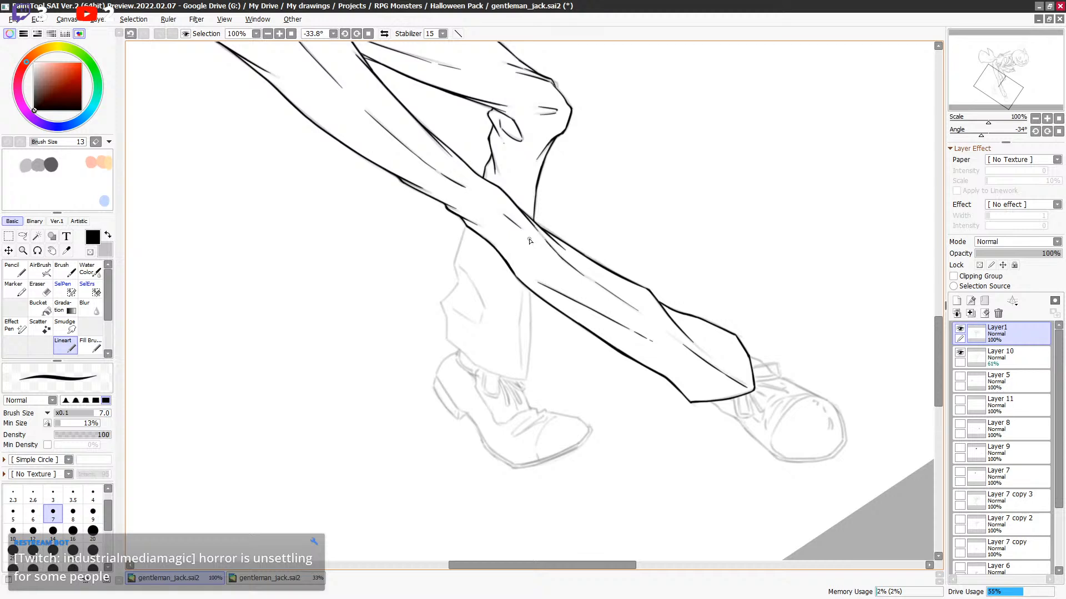
scroll(529, 240, "down", 5)
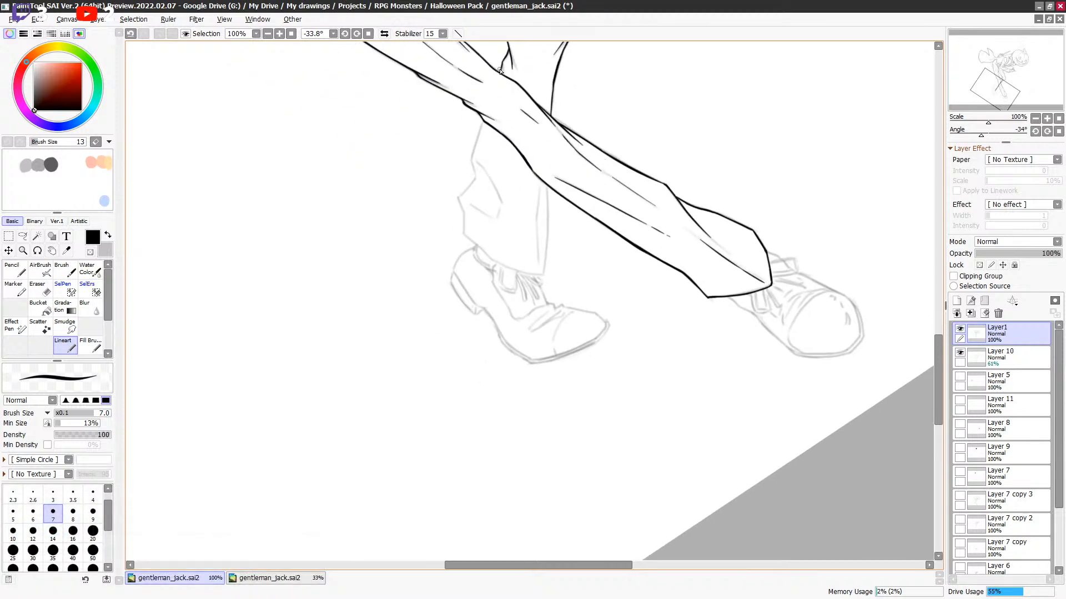
left_click_drag(484, 125, 474, 170)
left_click_drag(485, 125, 474, 159)
scroll(473, 167, "down", 3)
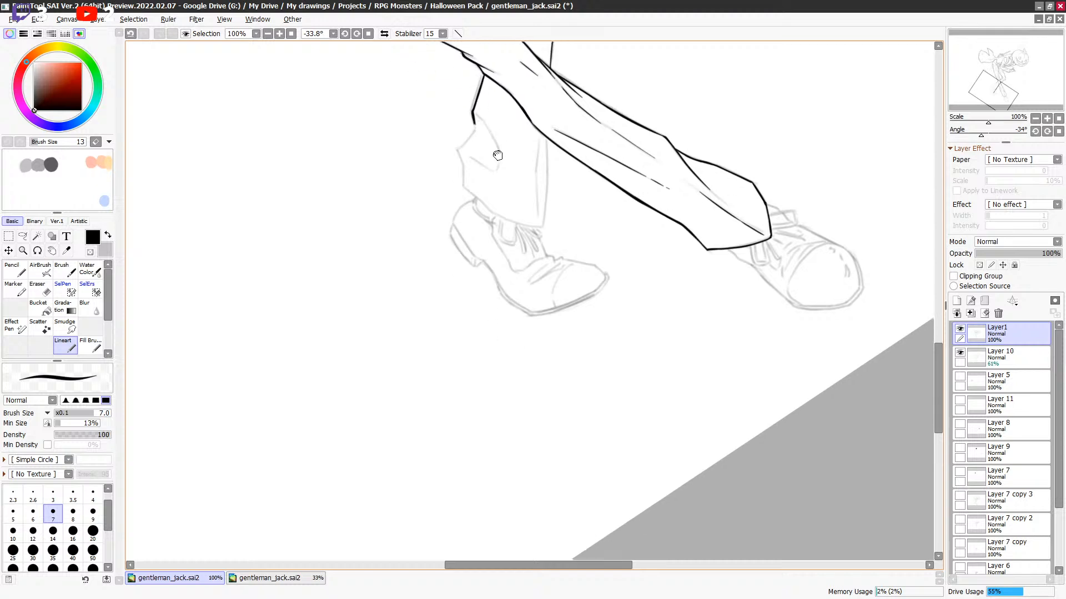
mouse_move(479, 115)
left_mouse_down()
mouse_move(488, 161)
mouse_move(496, 154)
mouse_move(470, 126)
left_mouse_up()
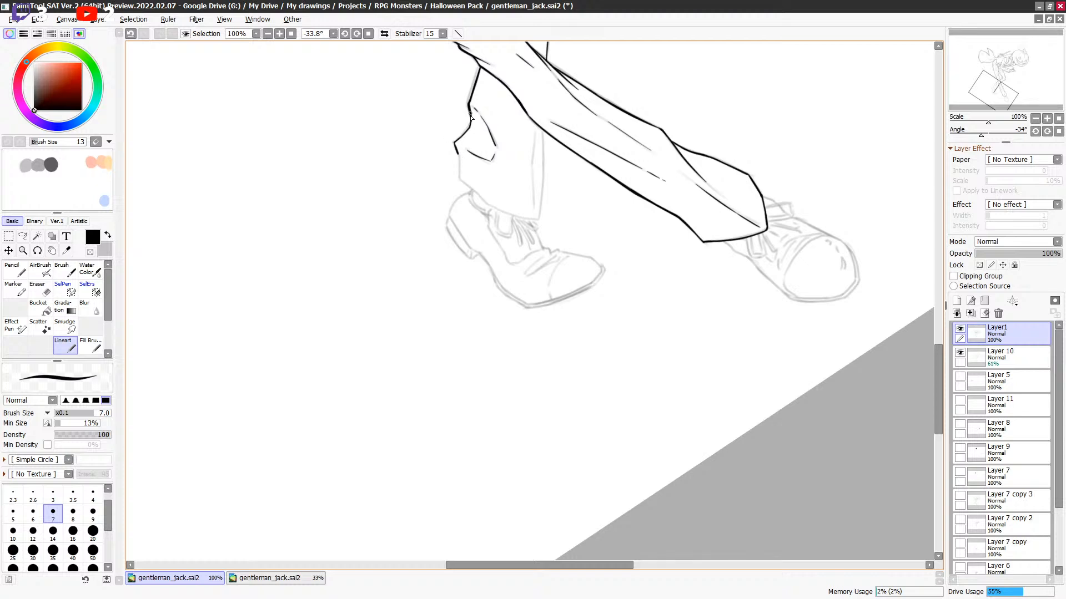
scroll(474, 135, "down", 1)
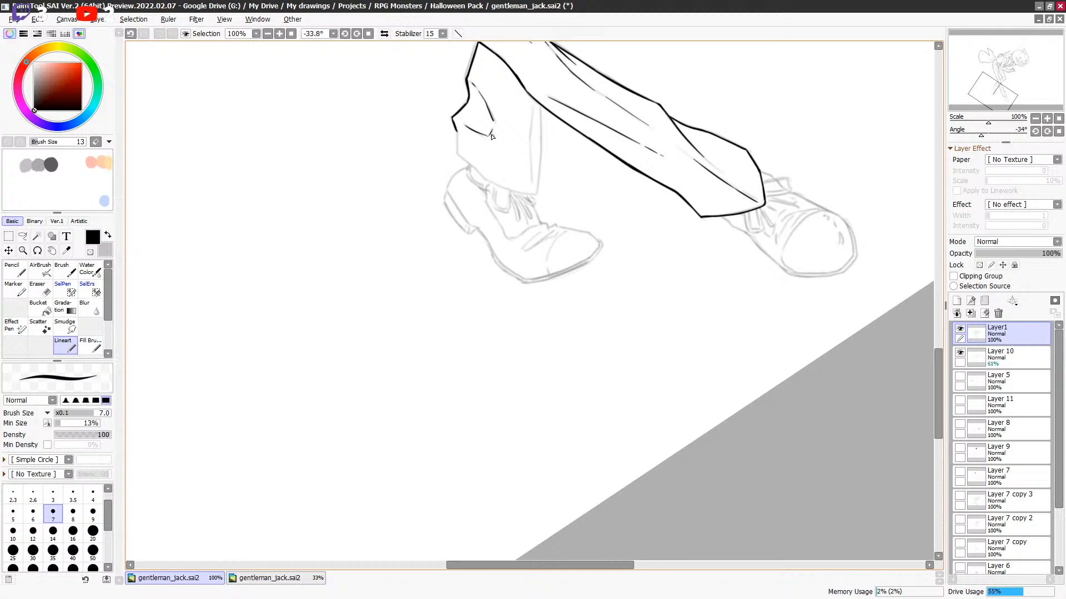
Ink a diagonal crease on the bent leg's lower trouser and extend its calf-side edge toward the hem.
left_click_drag(502, 166, 520, 95)
key("ctrl+z")
left_click_drag(457, 152, 457, 155)
Ink the bent leg's trouser hem, its shin-side edge and the long crease running alongside that edge.
scroll(458, 133, "down", 2)
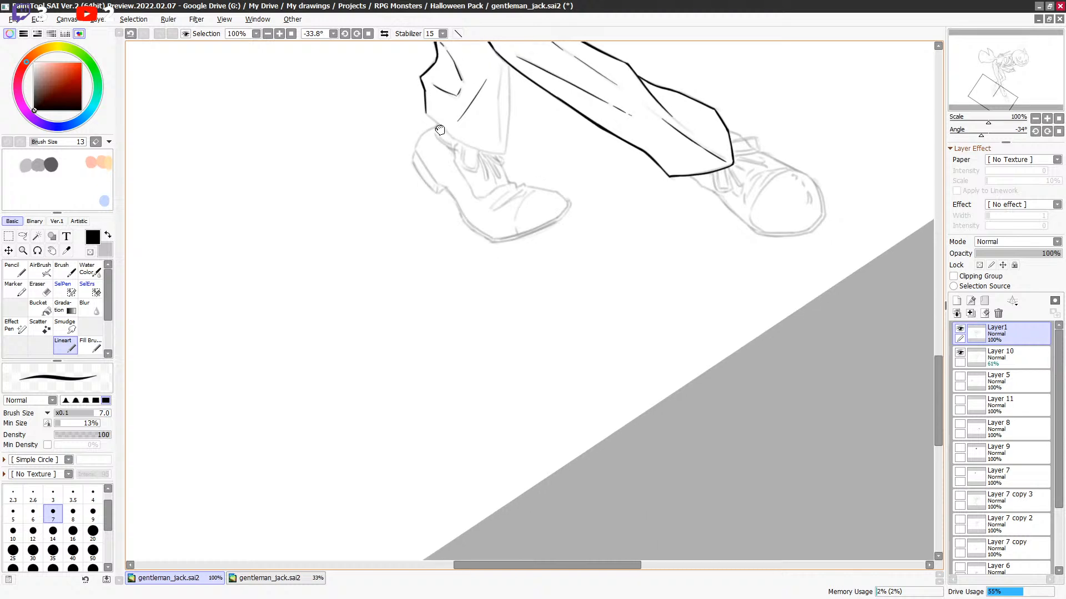
mouse_move(427, 112)
left_mouse_down()
mouse_move(461, 144)
mouse_move(527, 155)
left_mouse_up()
key("ctrl+z")
key("ctrl+z")
left_click_drag(502, 87, 503, 146)
key("ctrl+z")
left_click_drag(502, 99, 499, 166)
left_click_drag(503, 126, 498, 169)
left_click_drag(503, 132, 498, 173)
key("ctrl+z")
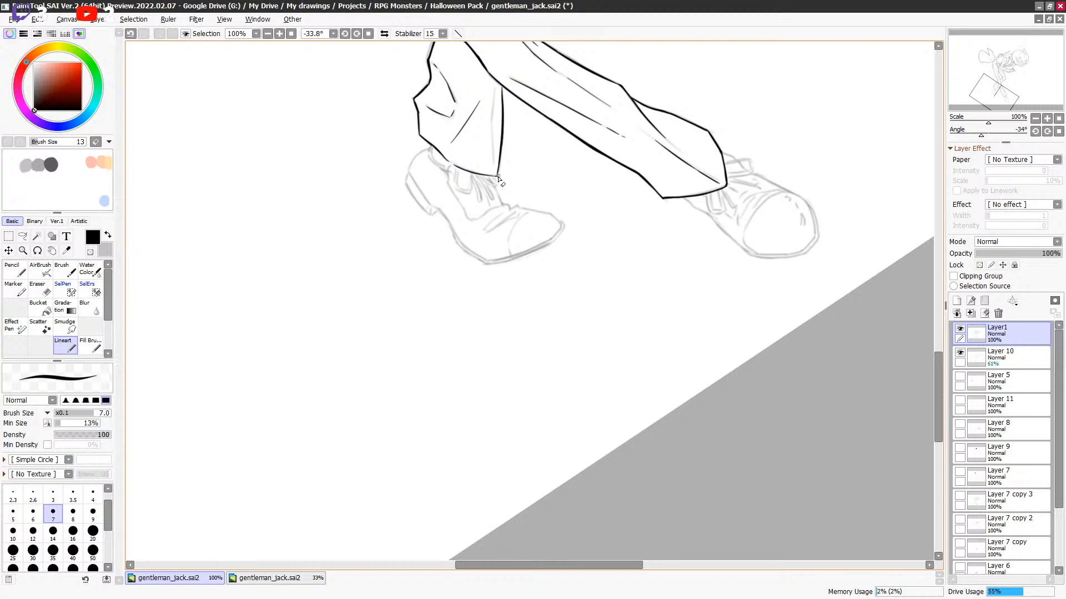
left_click_drag(493, 87, 496, 169)
Reset the canvas rotation to 0° and save the drawing.
scroll(501, 114, "up", 3)
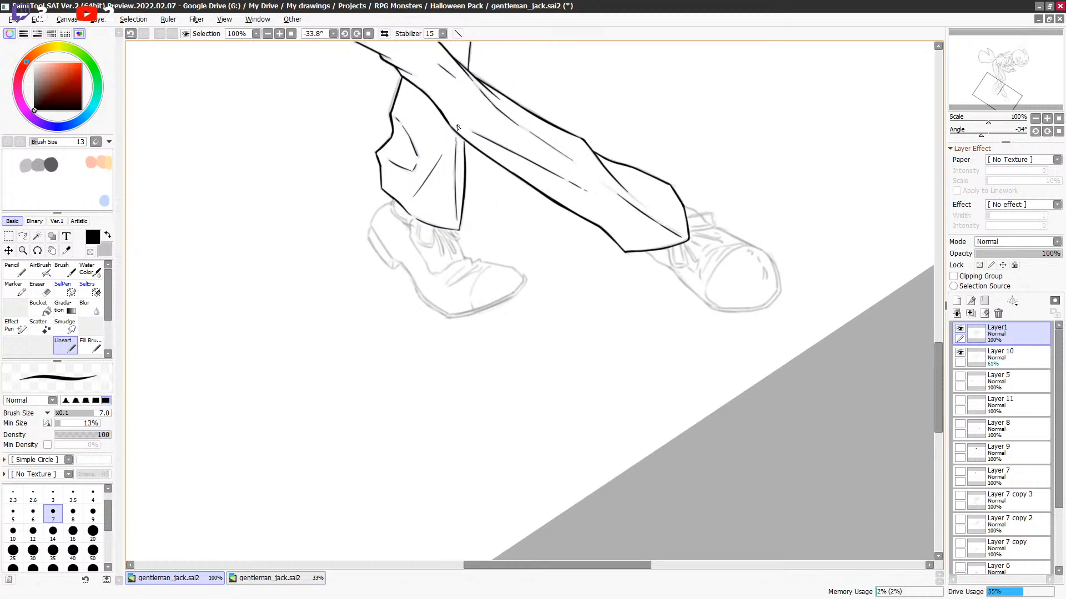
scroll(533, 227, "up", 2)
scroll(615, 302, "up", 2)
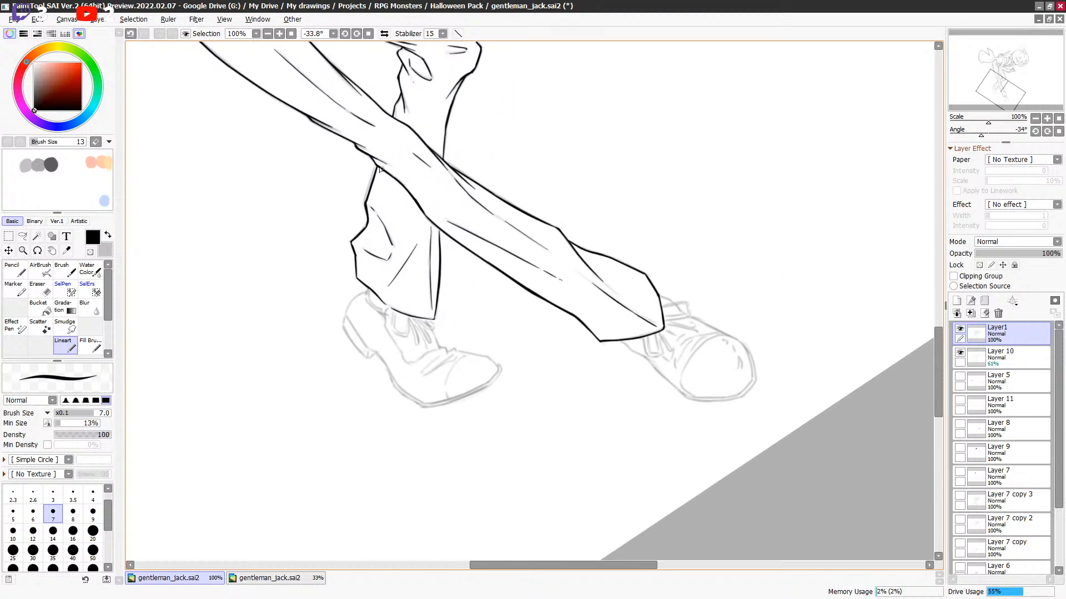
left_click_drag(585, 291, 538, 374)
key("Home")
key("ctrl+s")
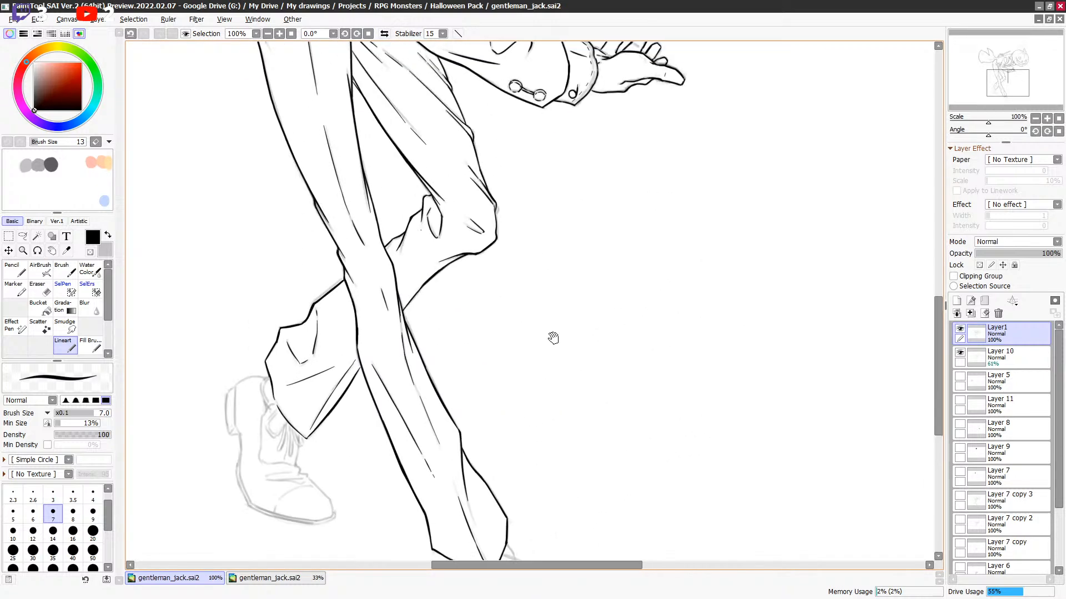
Examine the line art across the whole figure, from the legs to the pumpkin head and its smoke, and back to the shoes.
left_click_drag(634, 224, 561, 442)
left_click_drag(465, 409, 329, 450)
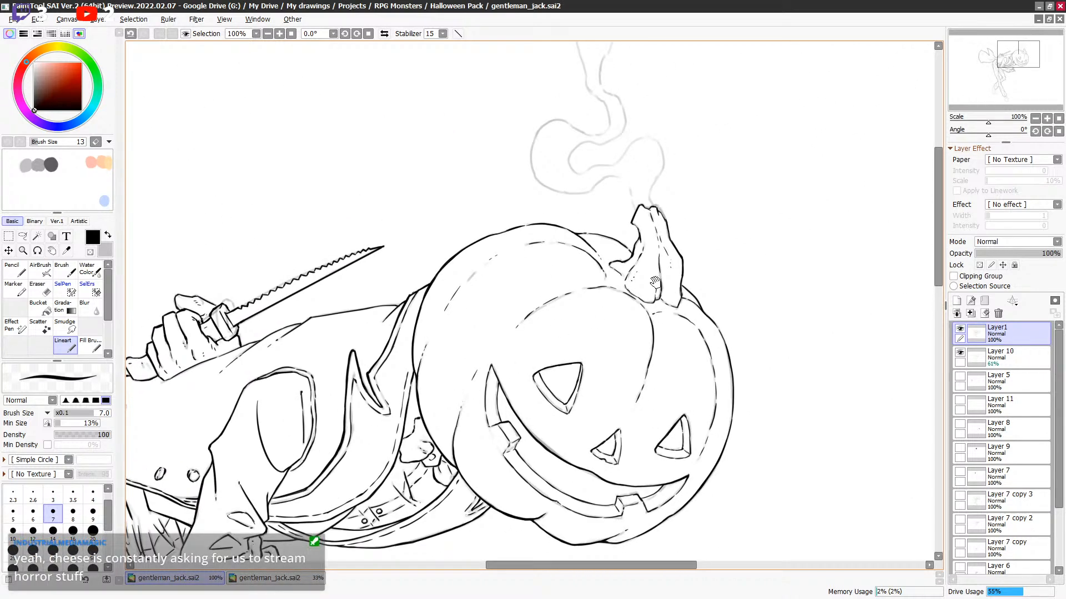
left_click_drag(605, 311, 575, 362)
left_click_drag(643, 304, 607, 387)
mouse_move(617, 427)
left_mouse_down()
mouse_move(622, 325)
mouse_move(608, 378)
left_mouse_up()
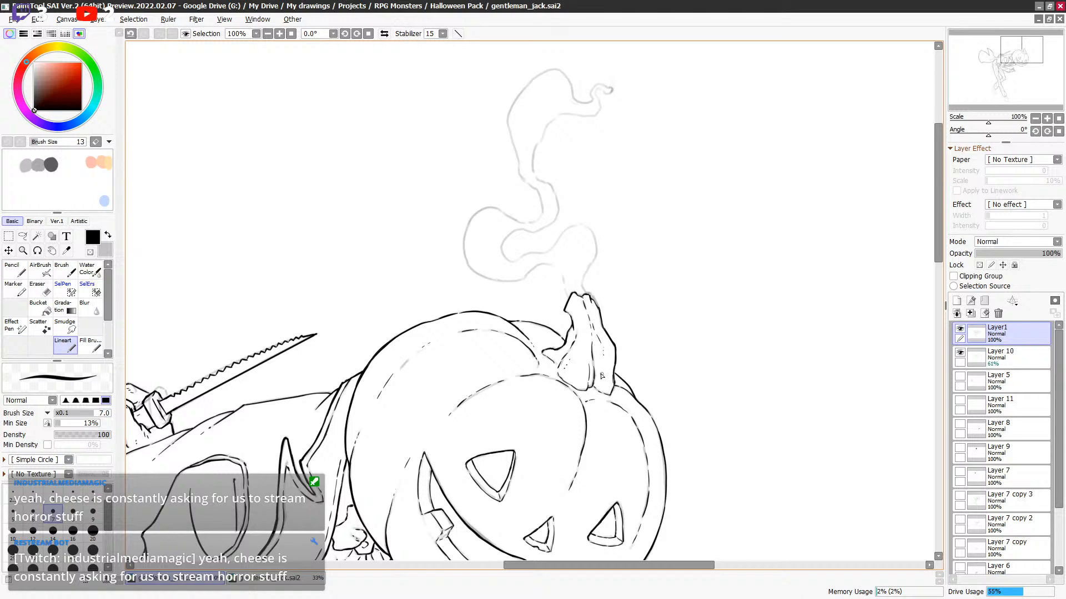
left_click_drag(595, 433, 606, 349)
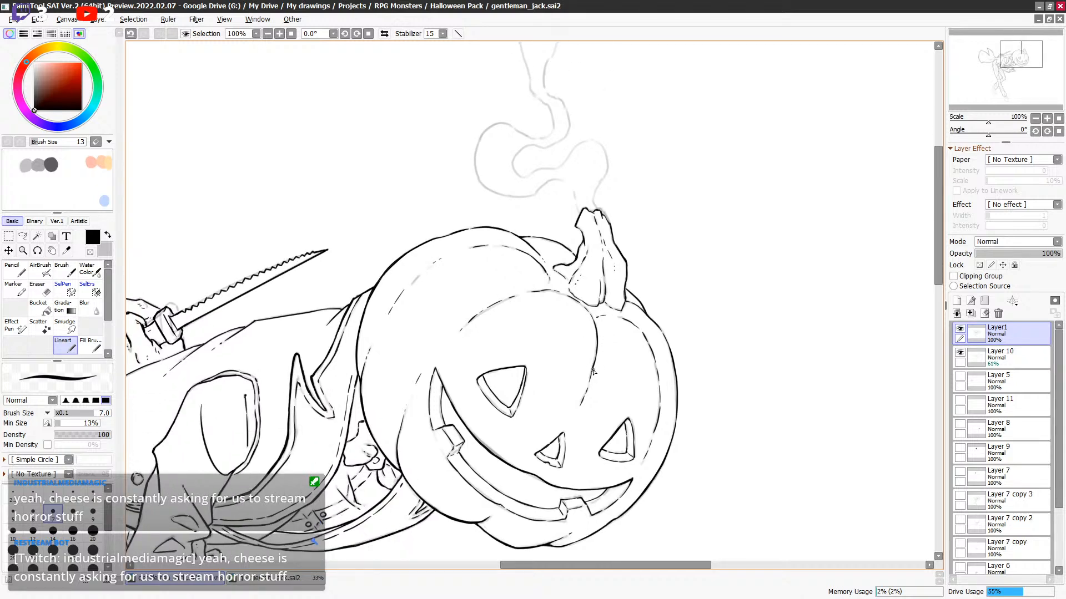
left_click_drag(594, 382, 682, 111)
left_click_drag(614, 266, 533, 227)
left_click_drag(431, 188, 439, 236)
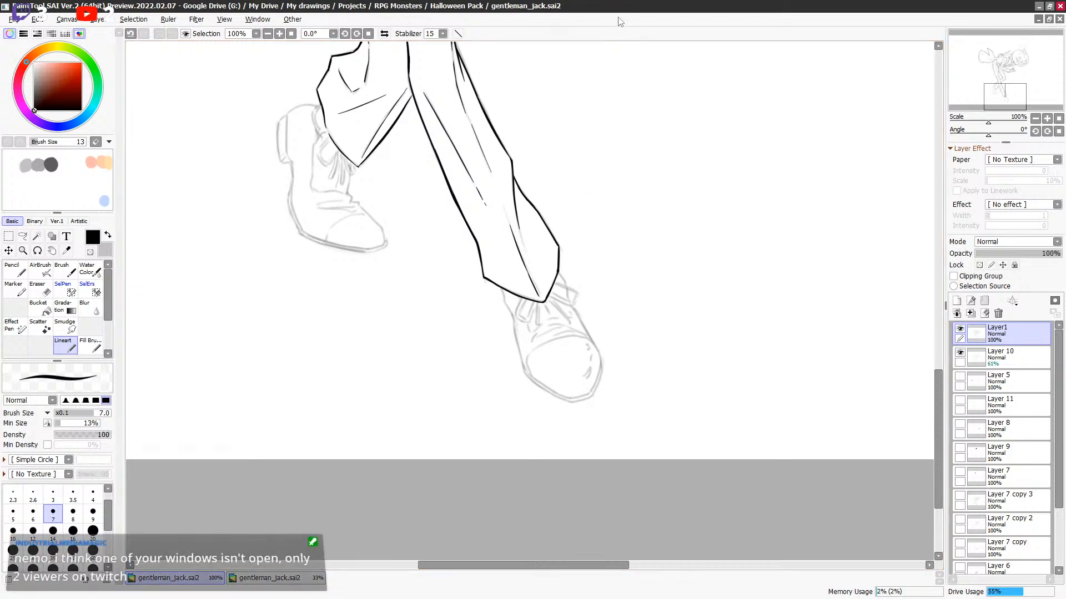
Ink the short ankle lines on both sides of the front foot, between the trouser hem and the shoe.
scroll(541, 248, "down", 2)
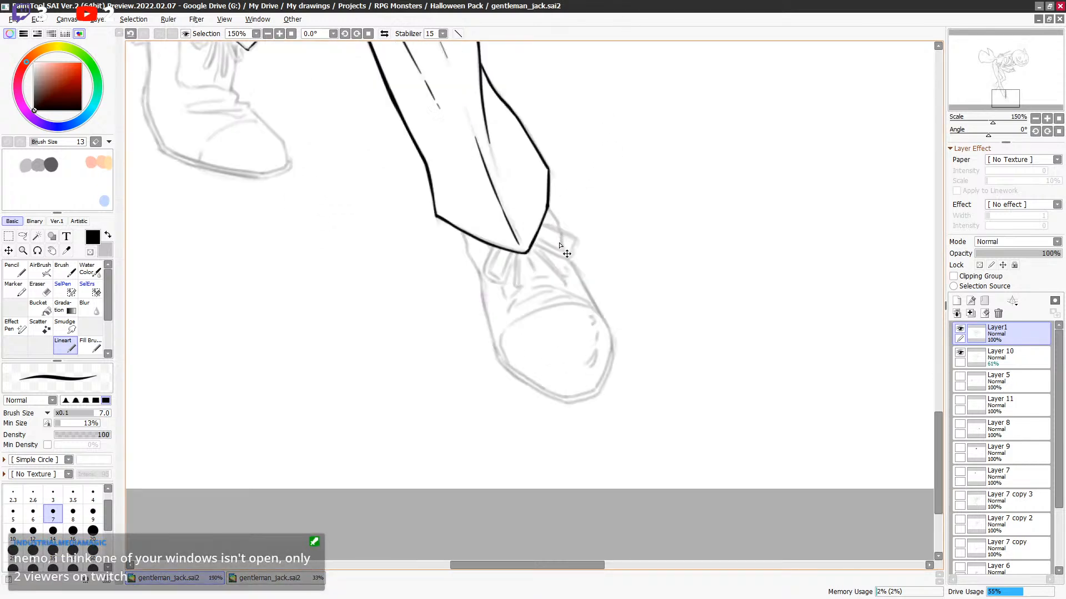
scroll(569, 239, "up", 1)
left_click(464, 239)
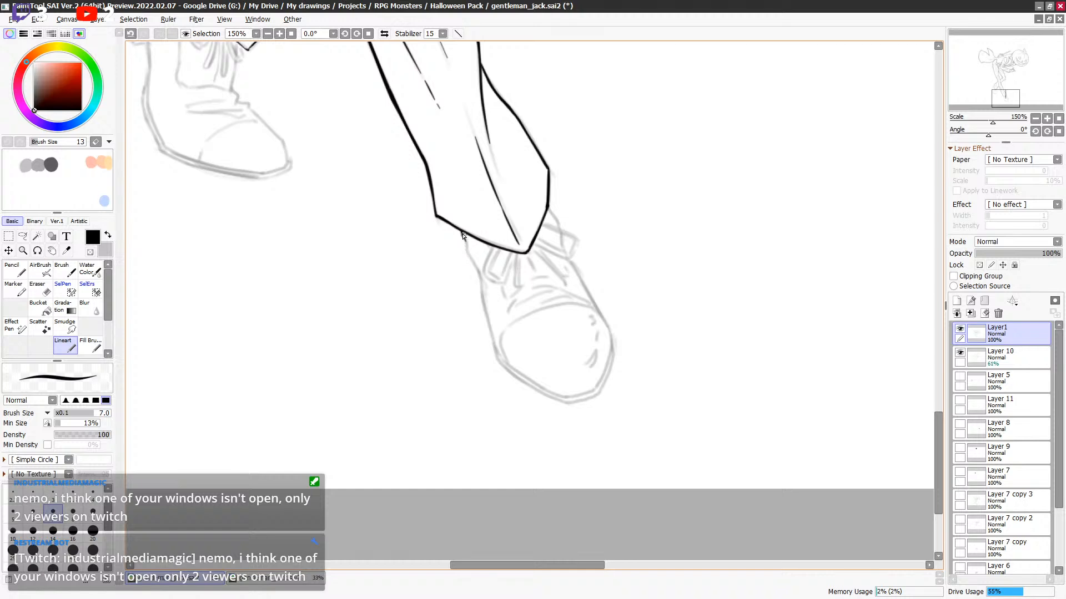
left_click_drag(465, 242, 481, 273)
left_click_drag(546, 209, 558, 225)
scroll(571, 249, "down", 1)
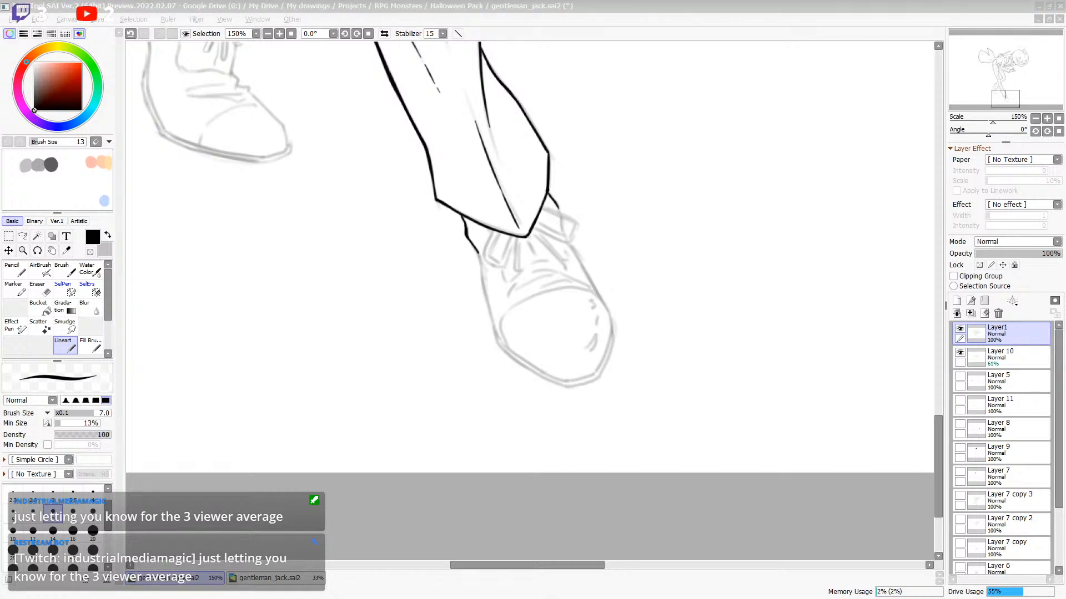
left_click(269, 579)
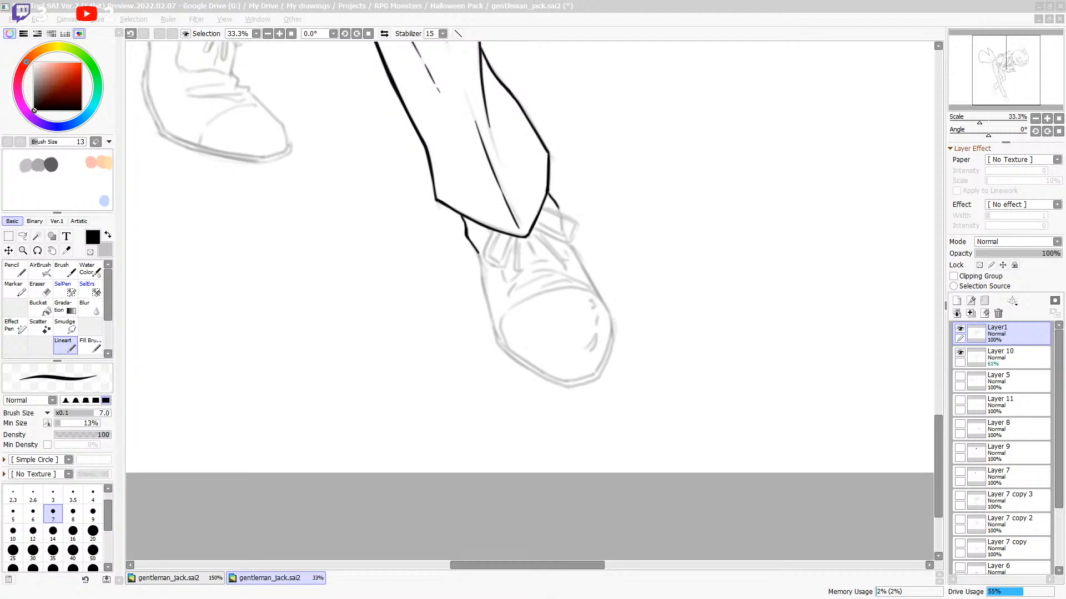
left_click(623, 20)
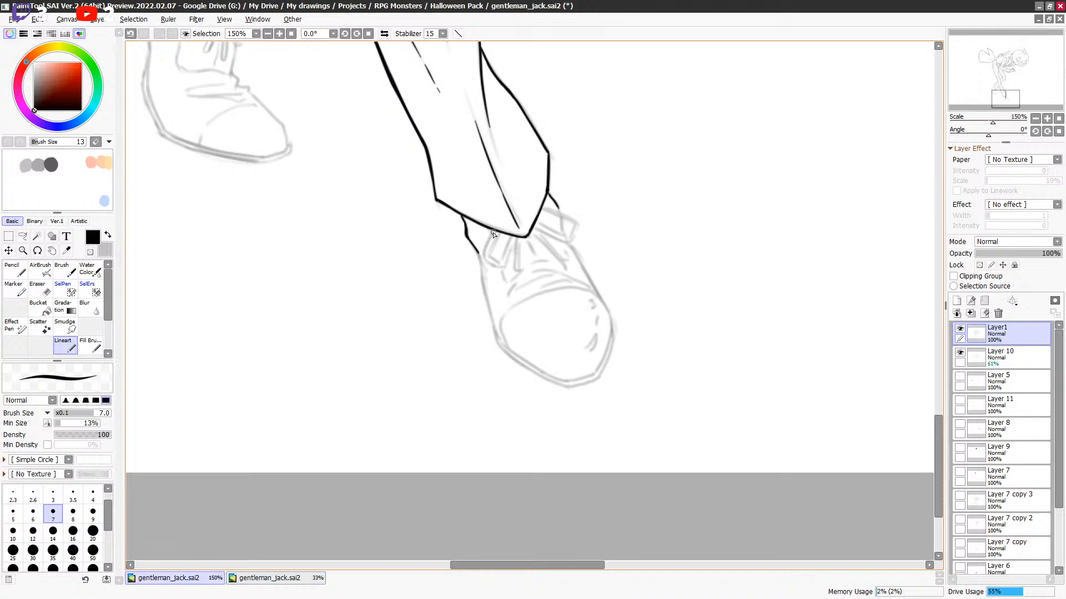
Ink the front shoe's lace bow, with a loop and a loose end on each side below the trouser hem.
mouse_move(493, 232)
left_mouse_down()
mouse_move(483, 261)
mouse_move(507, 271)
mouse_move(499, 268)
mouse_move(513, 245)
mouse_move(495, 243)
mouse_move(498, 234)
mouse_move(489, 254)
mouse_move(498, 263)
mouse_move(505, 252)
mouse_move(514, 268)
mouse_move(520, 239)
mouse_move(543, 273)
mouse_move(472, 266)
left_mouse_up()
key("ctrl+z")
key("ctrl+z")
key("ctrl+z")
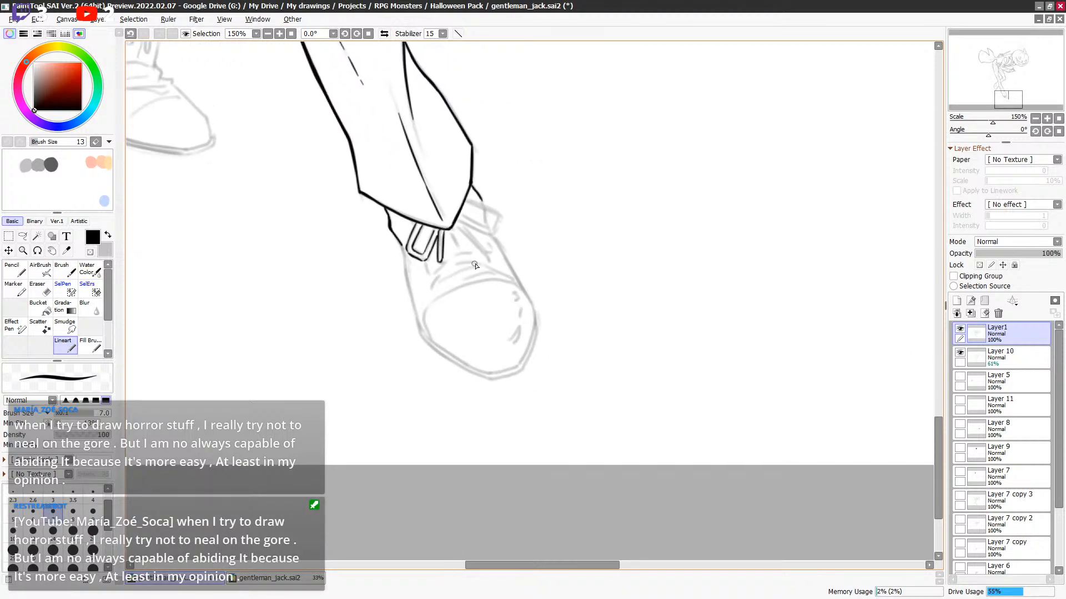
mouse_move(457, 223)
left_mouse_down()
mouse_move(485, 252)
mouse_move(481, 231)
mouse_move(498, 236)
mouse_move(502, 218)
mouse_move(488, 211)
mouse_move(501, 218)
mouse_move(472, 223)
mouse_move(490, 230)
mouse_move(497, 217)
left_mouse_up()
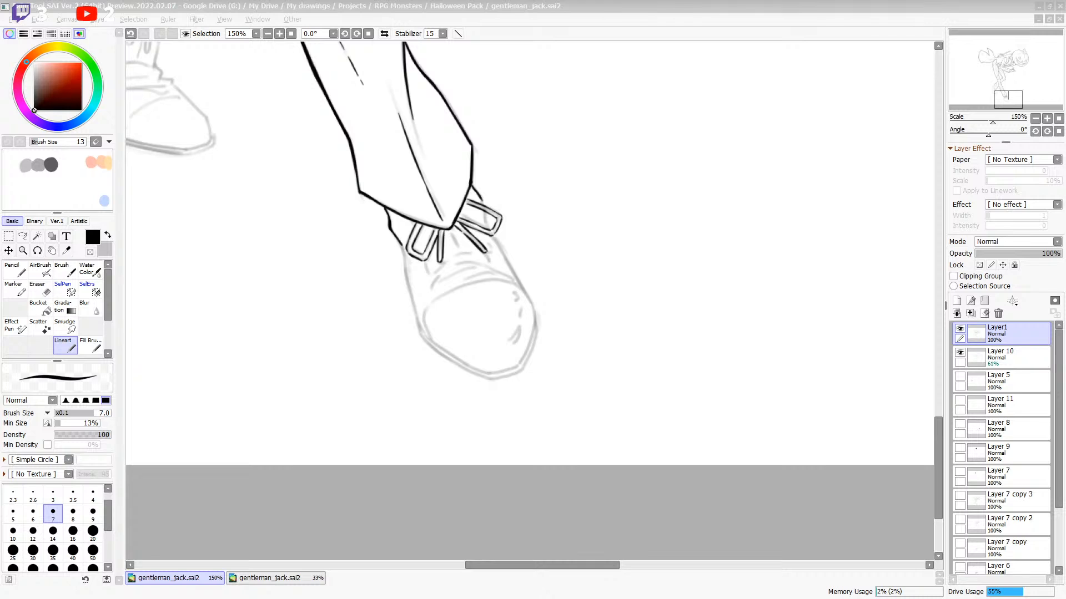
left_click(276, 578)
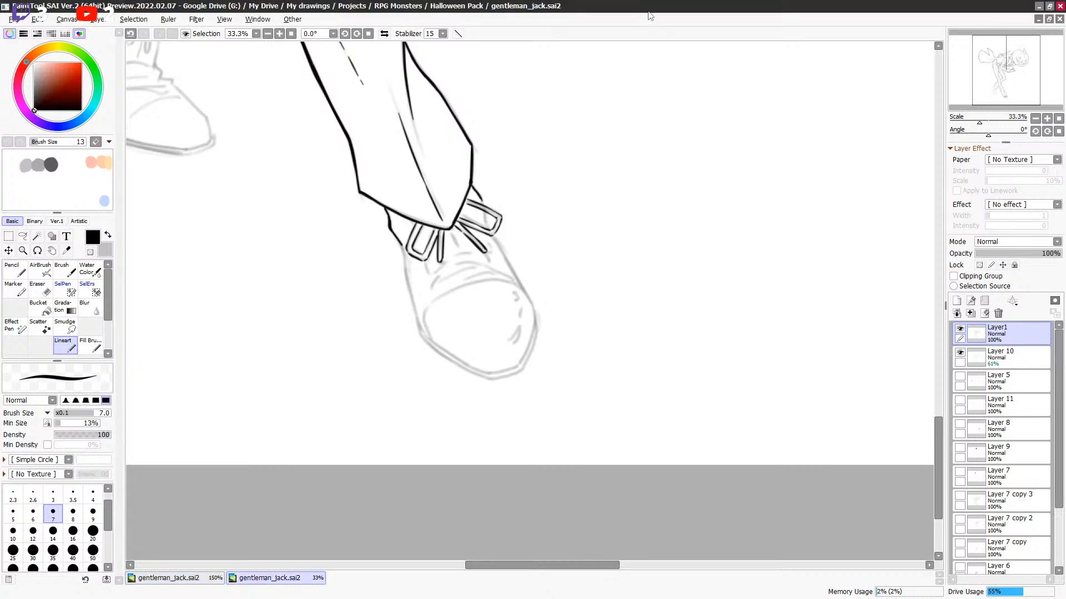
left_click(502, 243)
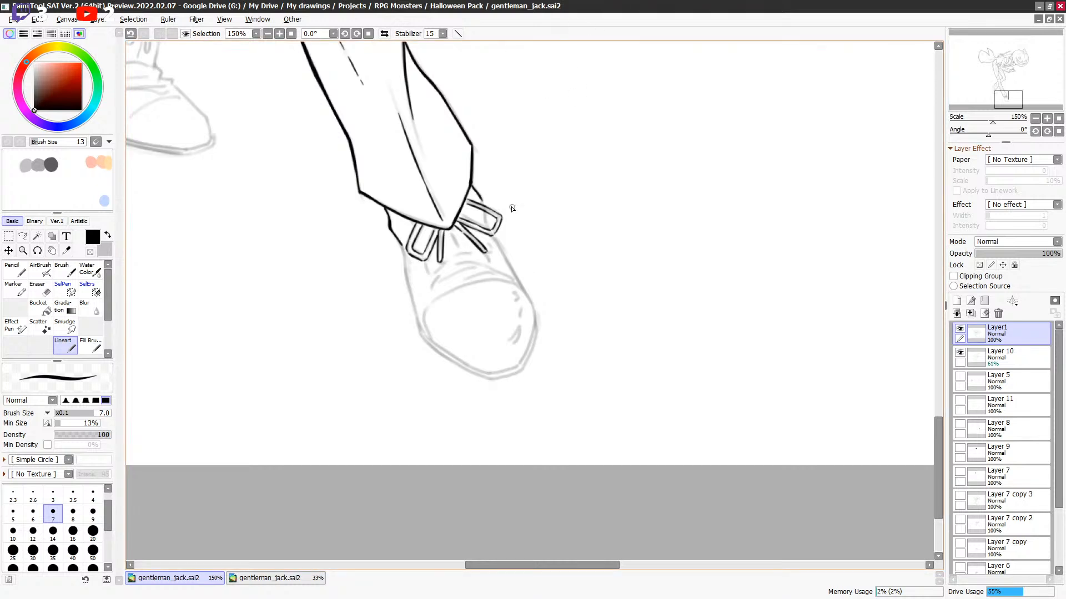
Ink the front foot's ankle line through and beside the lace loop just below the trouser hem.
scroll(511, 250, "down", 1)
left_click_drag(488, 204, 488, 217)
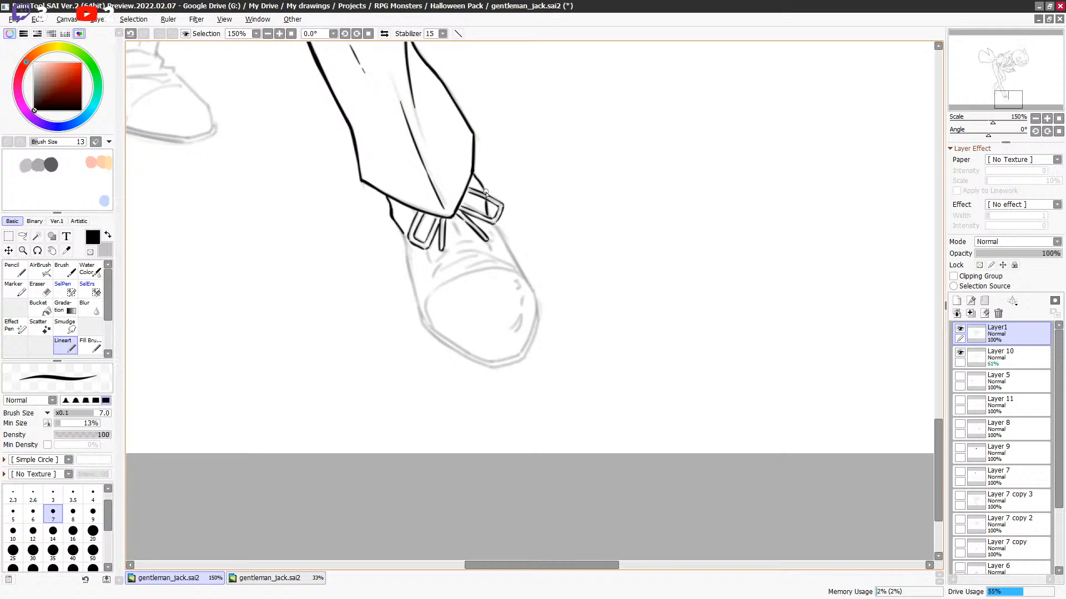
left_click_drag(475, 176, 484, 190)
scroll(396, 214, "down", 2)
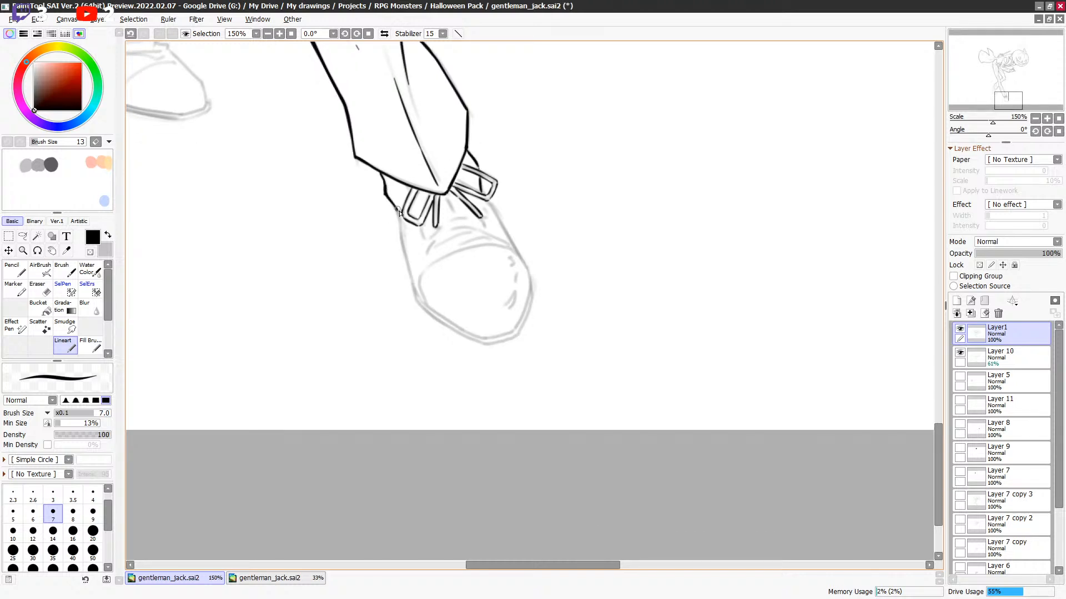
Ink the edges of the front shoe's lacing opening and the curved creases across its instep.
left_click_drag(483, 236, 481, 228)
mouse_move(414, 194)
left_mouse_down()
mouse_move(434, 235)
mouse_move(421, 224)
mouse_move(523, 202)
mouse_move(446, 215)
mouse_move(488, 214)
left_mouse_up()
key("ctrl+z")
key("ctrl+z")
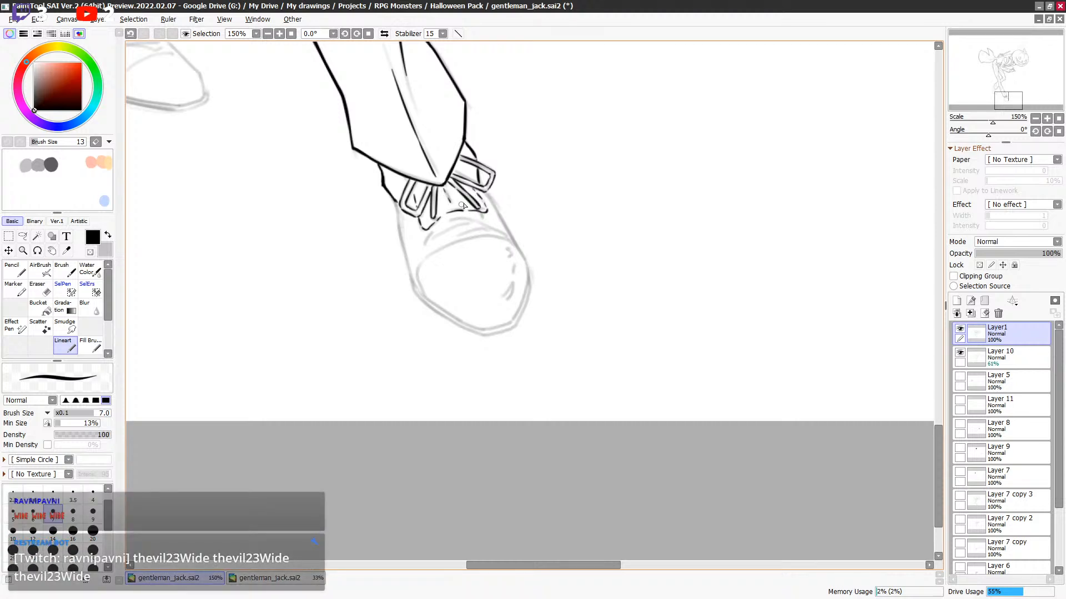
scroll(447, 197, "down", 2)
mouse_move(431, 182)
left_mouse_down()
mouse_move(460, 172)
mouse_move(425, 189)
mouse_move(470, 181)
mouse_move(461, 173)
mouse_move(498, 187)
left_mouse_up()
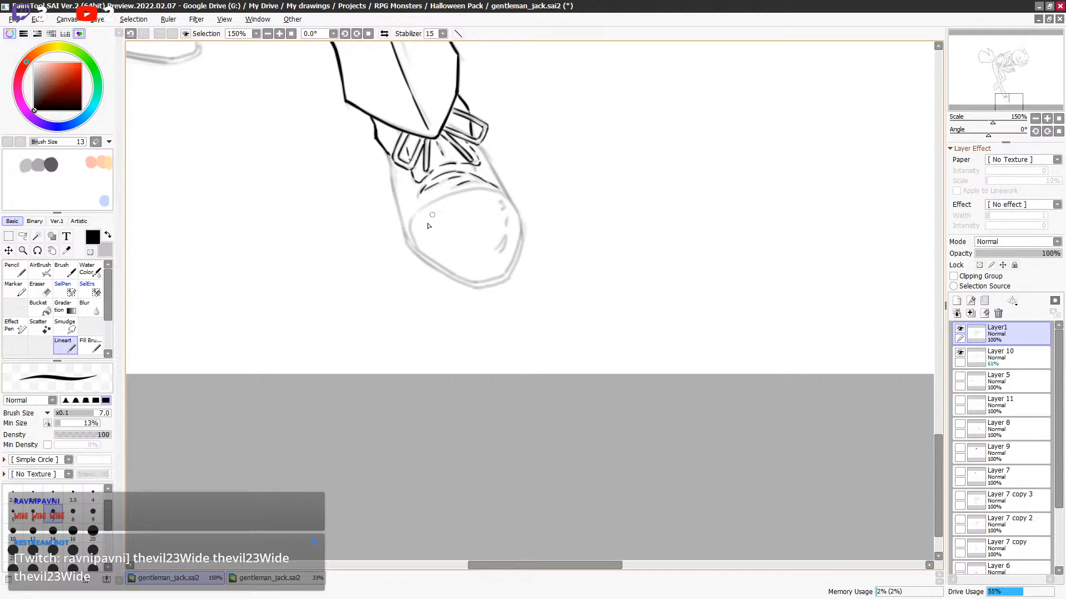
Ink the curved toe-cap seam across the front shoe, following the sketch from one side to the other.
mouse_move(410, 232)
left_mouse_down()
mouse_move(415, 244)
mouse_move(413, 219)
mouse_move(468, 193)
left_mouse_up()
key("ctrl+z")
key("ctrl+z")
key("ctrl+z")
left_click_drag(416, 217, 471, 193)
key("ctrl+z")
left_click_drag(416, 217, 469, 192)
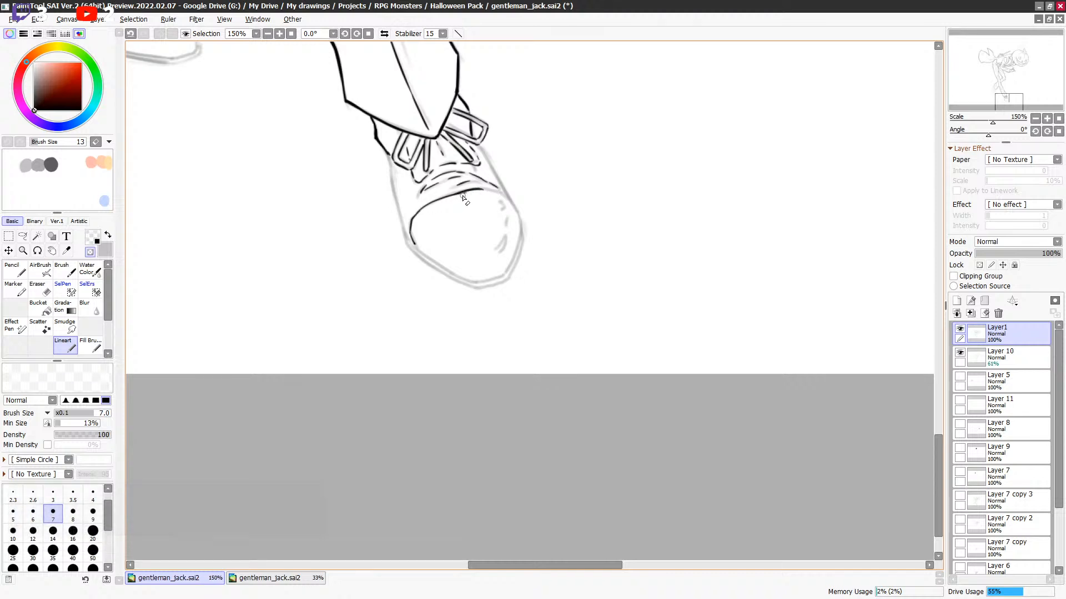
left_click_drag(483, 190, 502, 201)
key("ctrl+z")
key("ctrl+z")
key("ctrl+z")
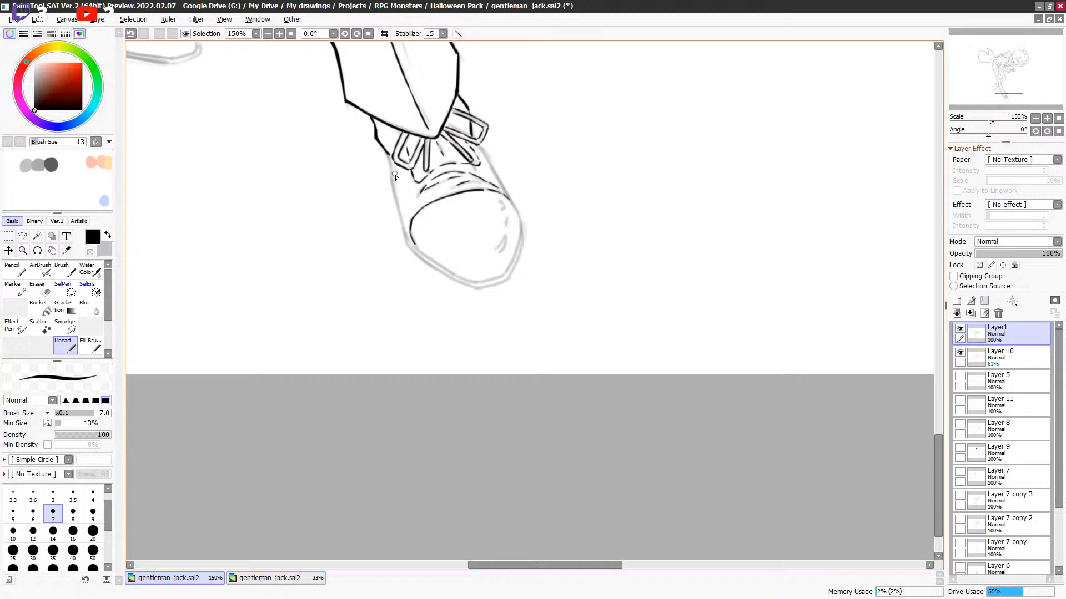
Ink the front shoe's outline down both sides and around the toe, with short crease marks on the toe cap.
mouse_move(386, 152)
left_mouse_down()
mouse_move(407, 235)
mouse_move(451, 273)
left_mouse_up()
key("ctrl+z")
mouse_move(408, 238)
left_mouse_down()
mouse_move(474, 283)
mouse_move(434, 262)
mouse_move(487, 275)
mouse_move(474, 283)
mouse_move(500, 253)
left_mouse_up()
left_click(507, 221)
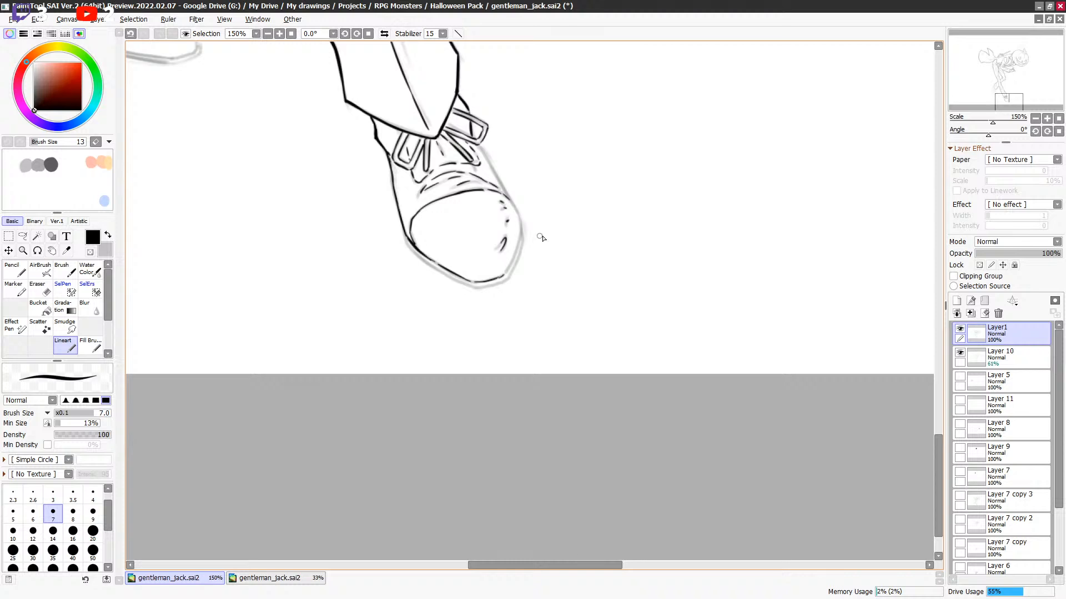
mouse_move(510, 201)
left_mouse_down()
mouse_move(521, 244)
mouse_move(505, 274)
left_mouse_up()
left_click_drag(477, 147, 510, 201)
Ink the outer sole edge around the front shoe's toe and clean up its line ends.
scroll(562, 241, "down", 1)
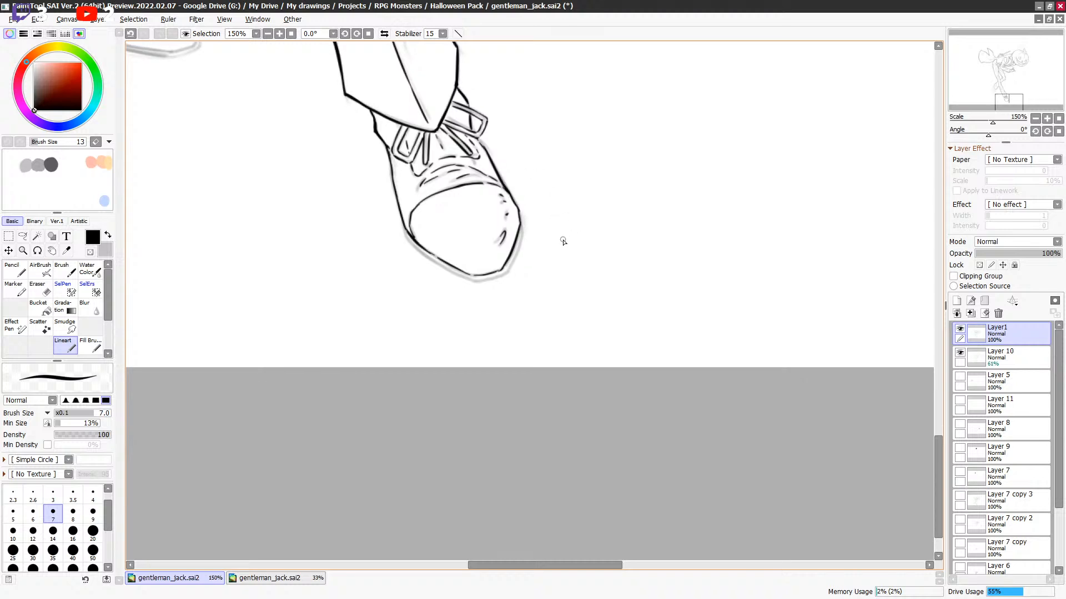
scroll(561, 242, "down", 1)
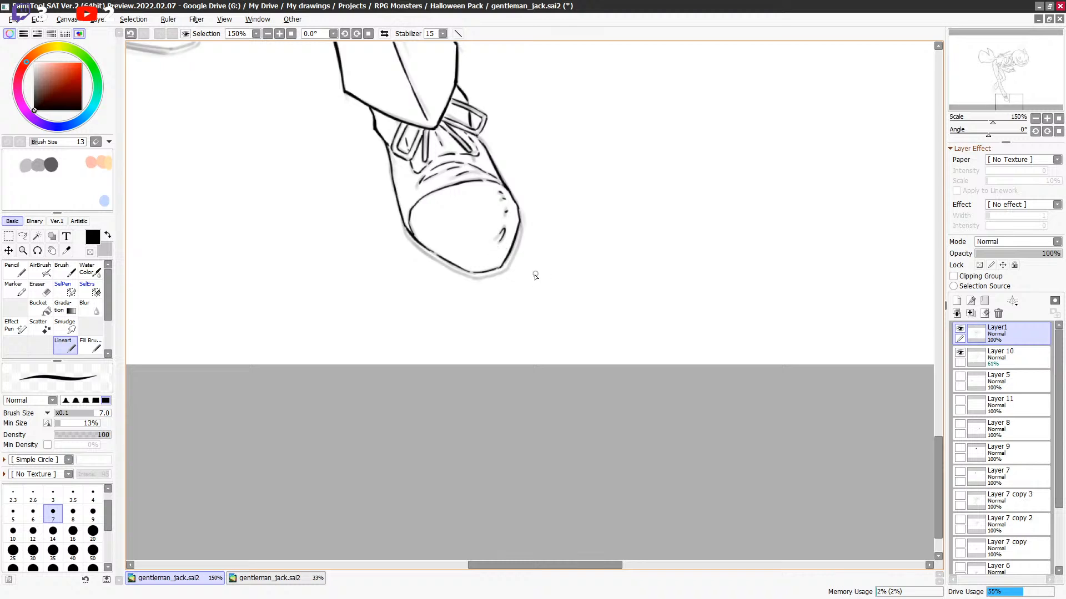
left_click_drag(528, 275, 526, 274)
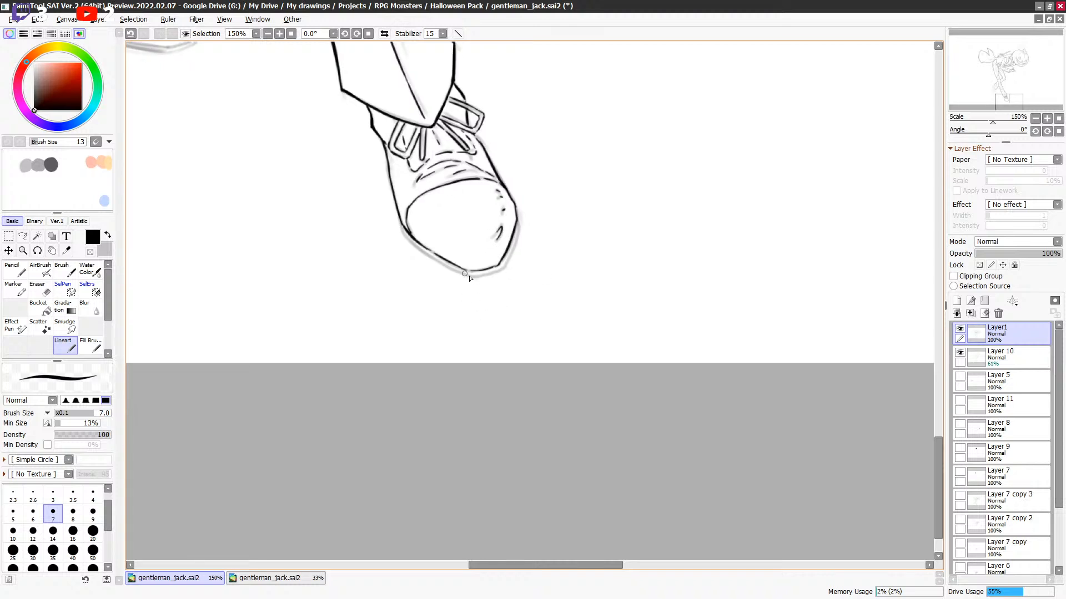
mouse_move(397, 215)
left_mouse_down()
mouse_move(405, 242)
mouse_move(466, 275)
mouse_move(506, 267)
mouse_move(518, 223)
mouse_move(576, 327)
left_mouse_up()
key("ctrl+z")
key("ctrl+z")
key("ctrl+z")
key("e")
left_click_drag(509, 241, 554, 317)
left_click_drag(510, 290, 605, 272)
left_click_drag(497, 243, 510, 287)
left_click_drag(586, 323, 505, 238)
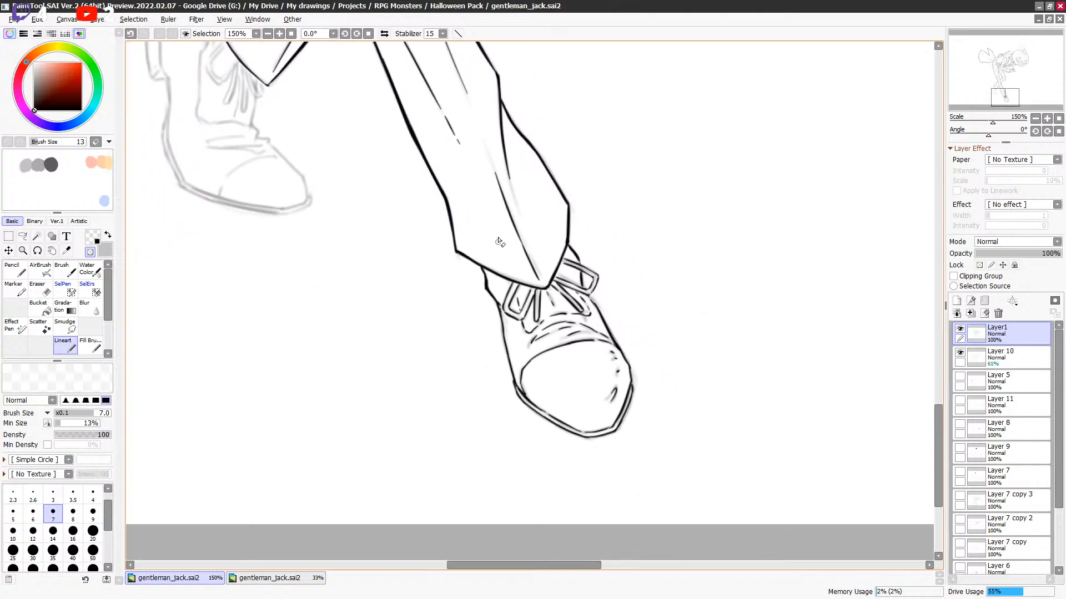
Set the brush size to 6 and ink the rear shoe's heel block and the outline running down toward its toe.
left_click_drag(507, 117, 589, 233)
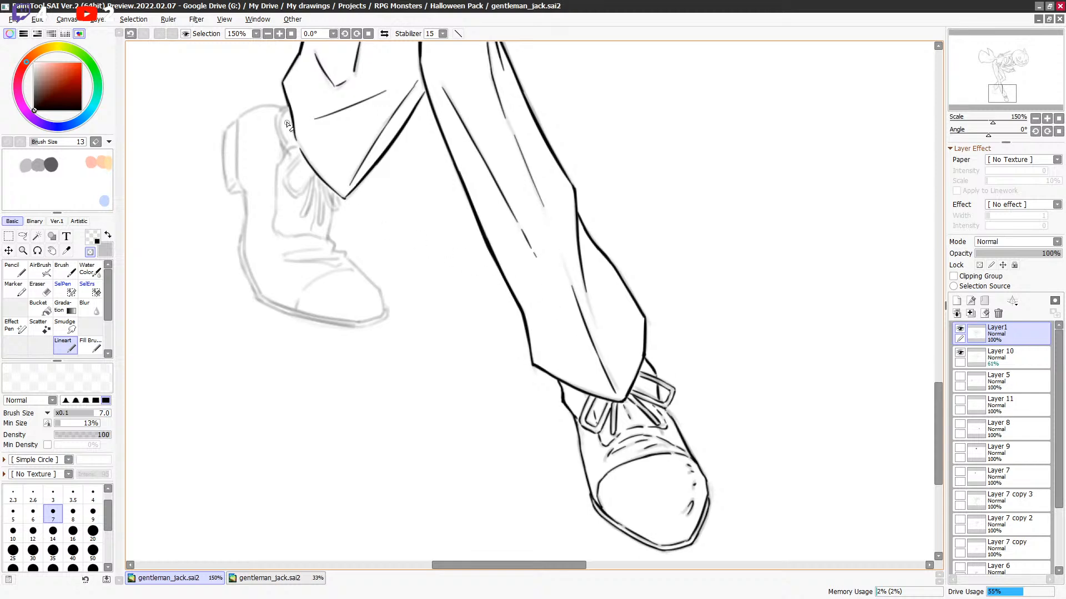
key("e")
key("bracketleft")
key("bracketleft")
mouse_move(236, 123)
left_mouse_down()
mouse_move(223, 135)
mouse_move(276, 170)
mouse_move(256, 148)
left_mouse_up()
key("ctrl+z")
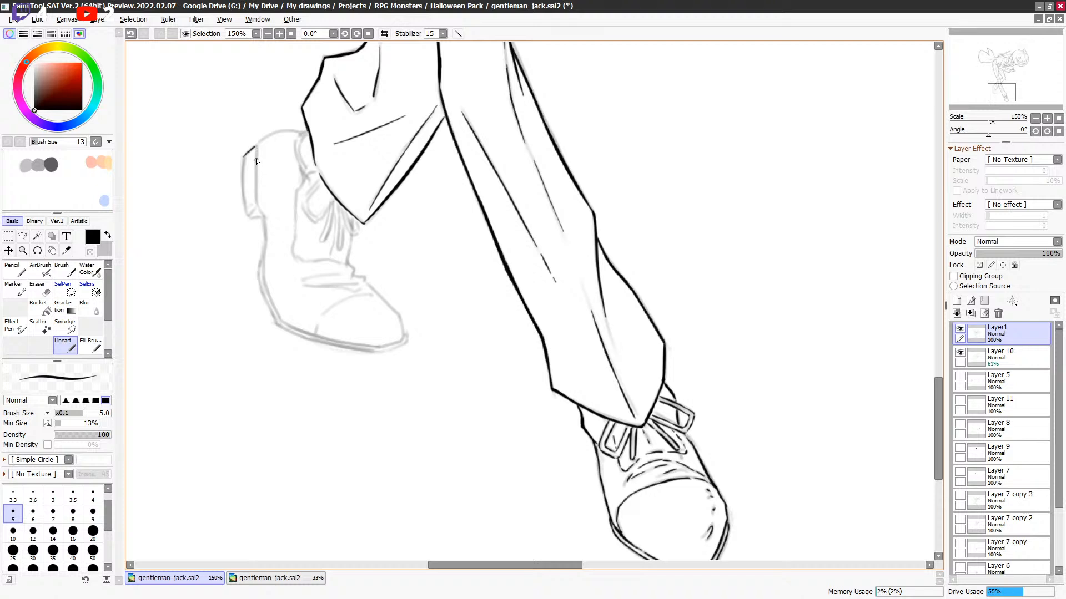
key("bracketright")
mouse_move(256, 148)
left_mouse_down()
mouse_move(263, 278)
mouse_move(281, 322)
left_mouse_up()
key("ctrl+z")
mouse_move(263, 276)
left_mouse_down()
mouse_move(281, 322)
mouse_move(302, 305)
left_mouse_up()
mouse_move(250, 170)
left_mouse_down()
mouse_move(255, 227)
mouse_move(264, 227)
left_mouse_up()
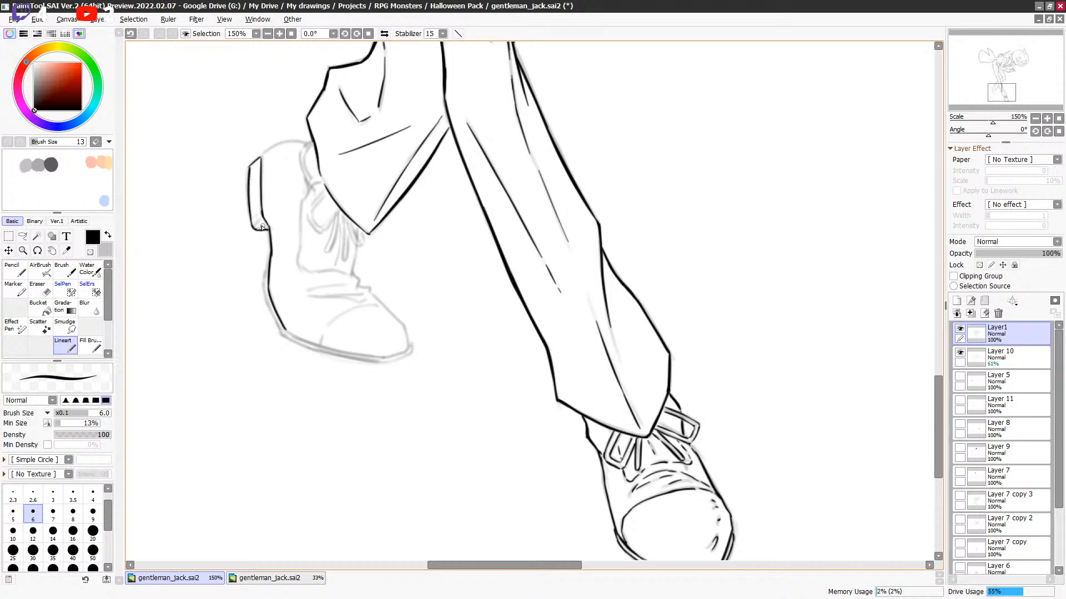
Ink the rear shoe's rounded heel top and collar opening up to the trouser hem, adding short marks at the heel.
mouse_move(250, 166)
left_mouse_down()
mouse_move(286, 142)
mouse_move(312, 146)
left_mouse_up()
mouse_move(302, 148)
left_mouse_down()
mouse_move(308, 180)
mouse_move(314, 137)
left_mouse_up()
key("minus")
key("minus")
mouse_move(320, 169)
left_mouse_down()
mouse_move(337, 195)
mouse_move(325, 170)
left_mouse_up()
key("minus")
key("minus")
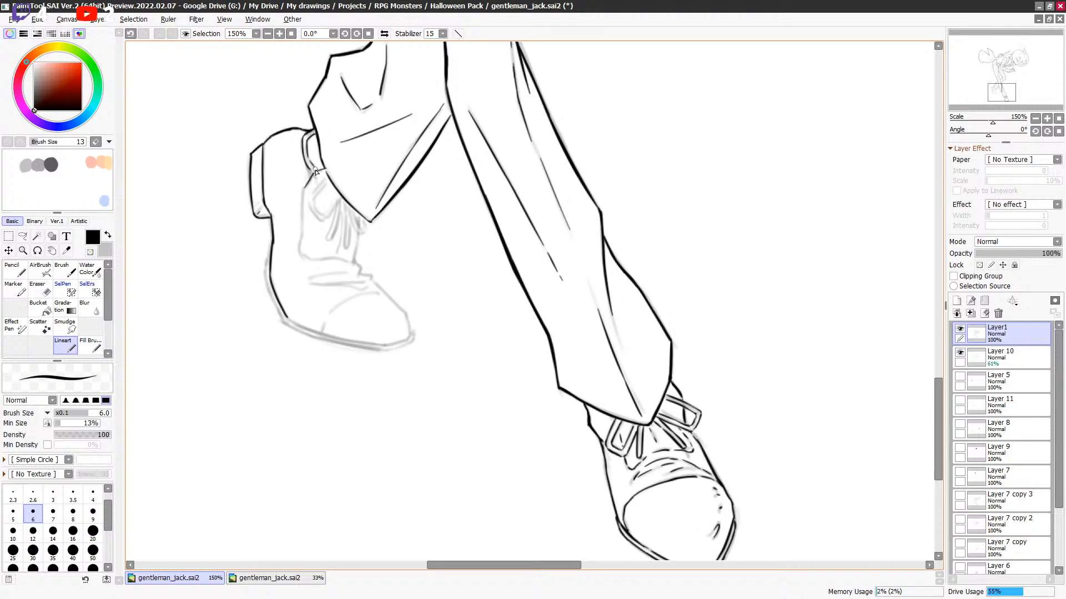
left_click_drag(278, 142, 277, 152)
scroll(322, 203, "down", 1)
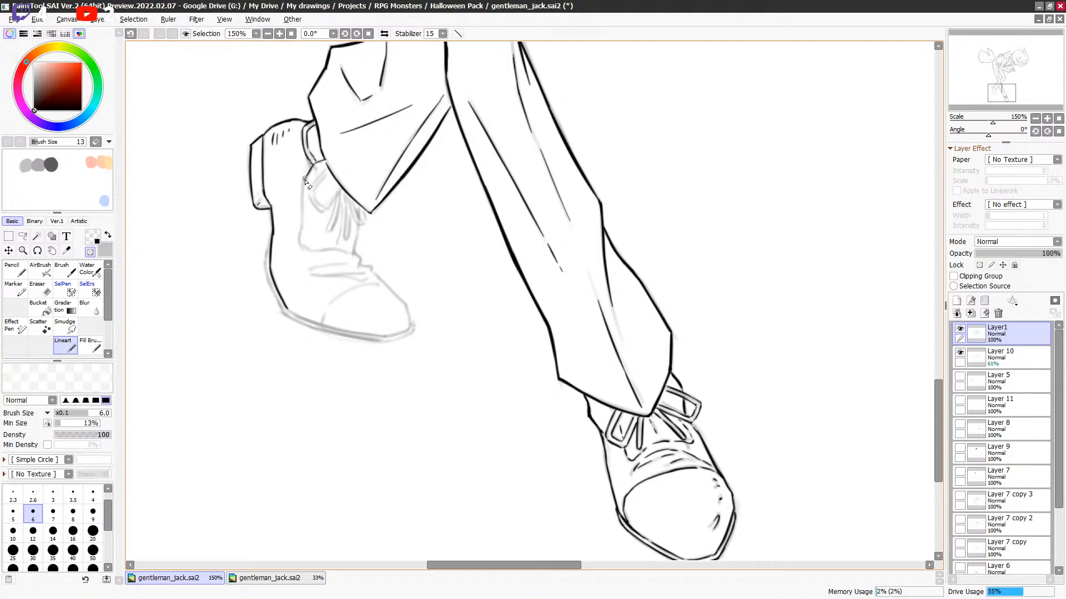
Ink the rear shoe's lacing flap edge, instep creases, tongue line and the upper contour of the toe.
mouse_move(305, 174)
left_mouse_down()
mouse_move(302, 248)
mouse_move(369, 260)
mouse_move(318, 274)
mouse_move(361, 277)
mouse_move(369, 263)
mouse_move(323, 277)
mouse_move(371, 268)
left_mouse_up()
key("ctrl+z")
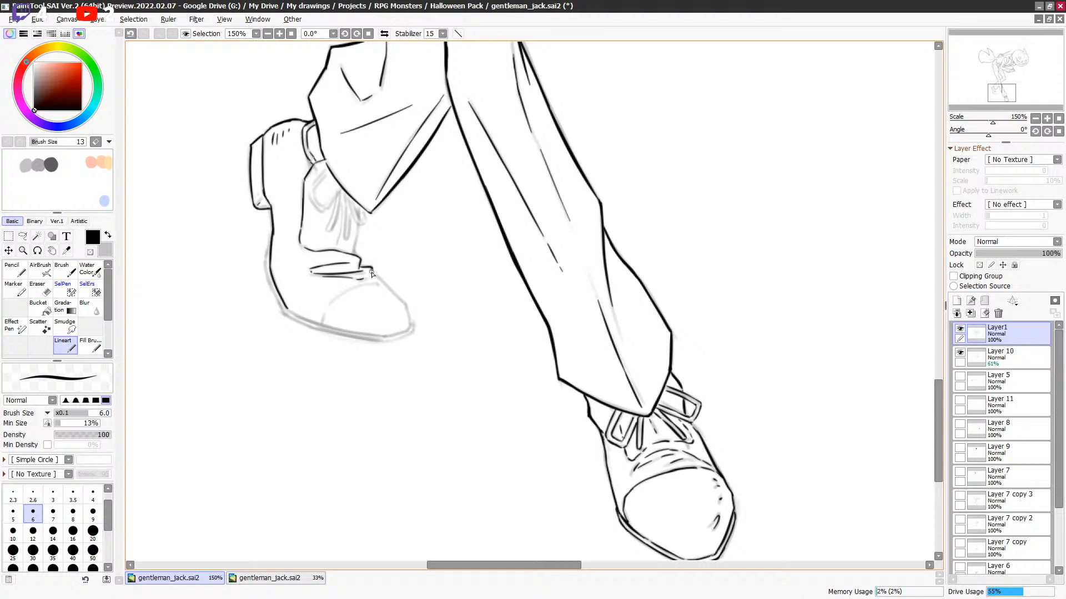
left_click_drag(384, 284, 407, 308)
mouse_move(357, 228)
left_mouse_down()
mouse_move(354, 249)
mouse_move(342, 208)
left_mouse_up()
Ink the rear shoe's lace loop with its inner outline and clean up the lines around it.
mouse_move(324, 179)
left_mouse_down()
mouse_move(326, 205)
mouse_move(339, 186)
mouse_move(318, 176)
mouse_move(324, 169)
mouse_move(307, 193)
mouse_move(323, 171)
mouse_move(309, 198)
mouse_move(319, 214)
mouse_move(335, 195)
left_mouse_up()
key("ctrl+z")
key("ctrl+z")
key("minus")
key("minus")
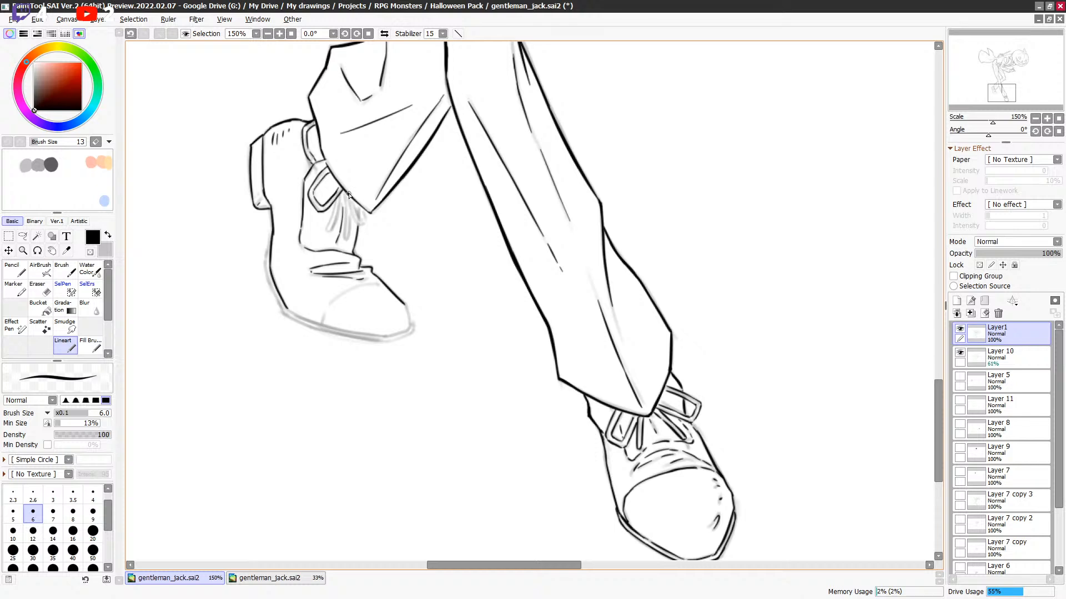
key("minus")
mouse_move(326, 168)
left_mouse_down()
mouse_move(316, 189)
mouse_move(332, 175)
mouse_move(313, 191)
mouse_move(331, 180)
left_mouse_up()
key("minus")
key("minus")
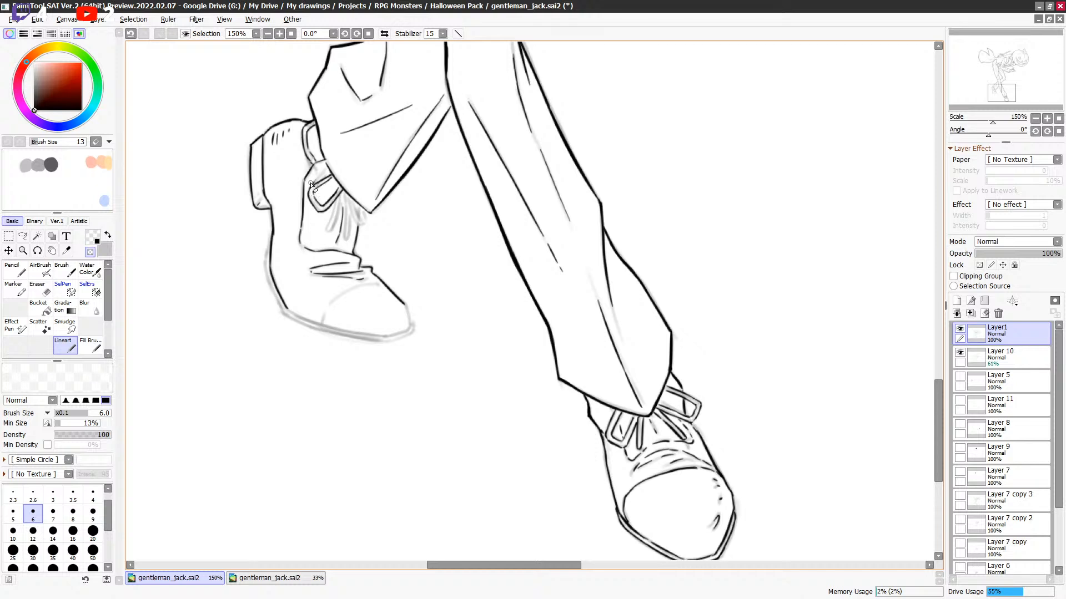
key("minus")
key("minus")
key("minus")
Ink the rear shoe's loose lace ends hanging below the trouser hem.
mouse_move(344, 193)
left_mouse_down()
mouse_move(364, 224)
mouse_move(354, 200)
mouse_move(360, 219)
mouse_move(354, 201)
mouse_move(330, 232)
mouse_move(340, 197)
left_mouse_up()
key("ctrl+z")
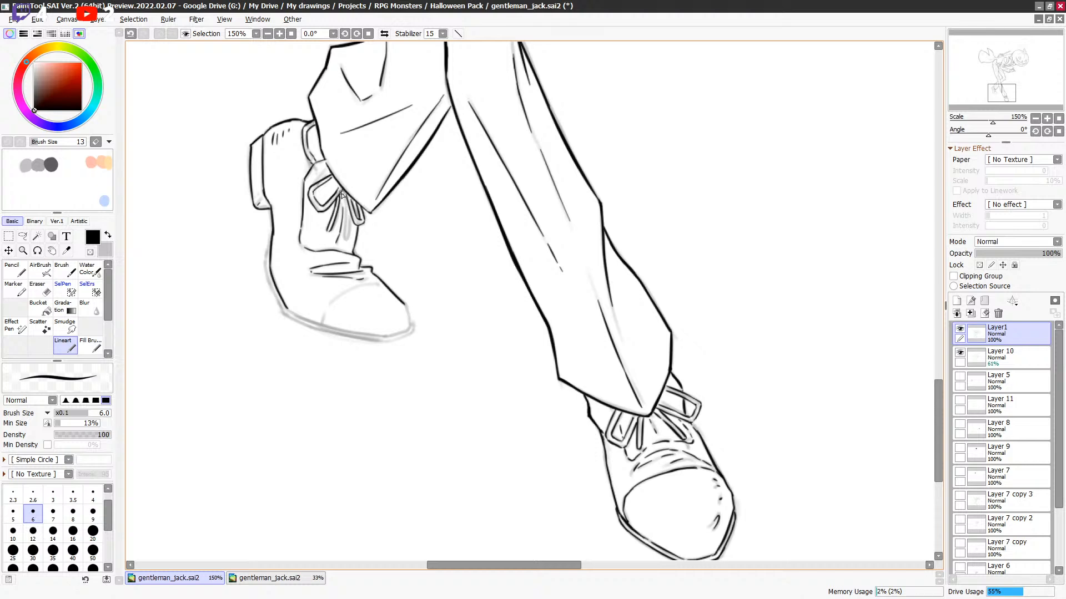
left_click_drag(347, 208, 346, 241)
key("e")
key("minus")
left_click_drag(349, 200, 350, 224)
key("ctrl+z")
Ink the rear shoe's curved toe-cap seam and the line where the upper meets the sole.
left_click_drag(422, 241, 421, 174)
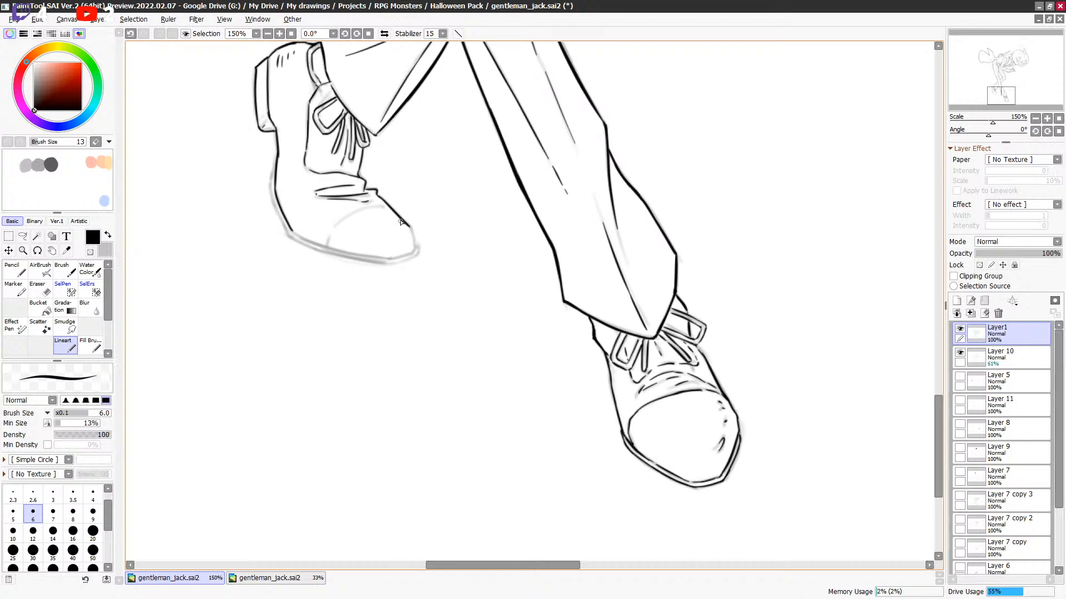
mouse_move(332, 232)
left_mouse_down()
mouse_move(383, 206)
mouse_move(262, 226)
mouse_move(313, 245)
left_mouse_up()
key("ctrl+z")
left_click_drag(239, 224, 346, 246)
key("ctrl+z")
left_click_drag(240, 224, 325, 247)
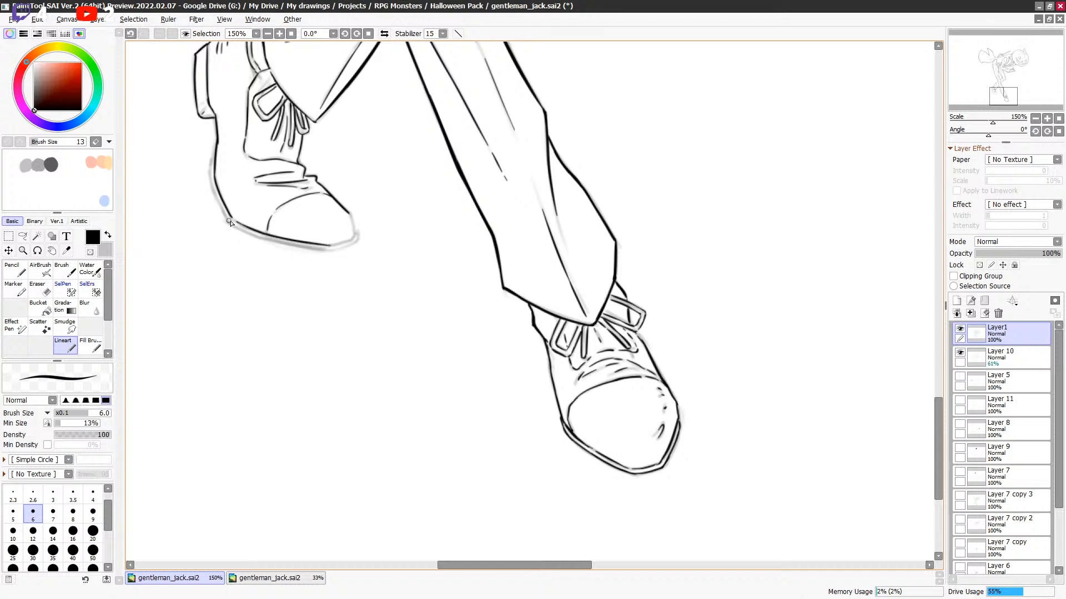
Ink the rear shoe's outer sole edge along the bottom, around the toe tip and up the back.
left_click_drag(227, 224, 329, 249)
left_click_drag(329, 248, 355, 242)
key("ctrl+z")
left_click_drag(421, 227, 422, 227)
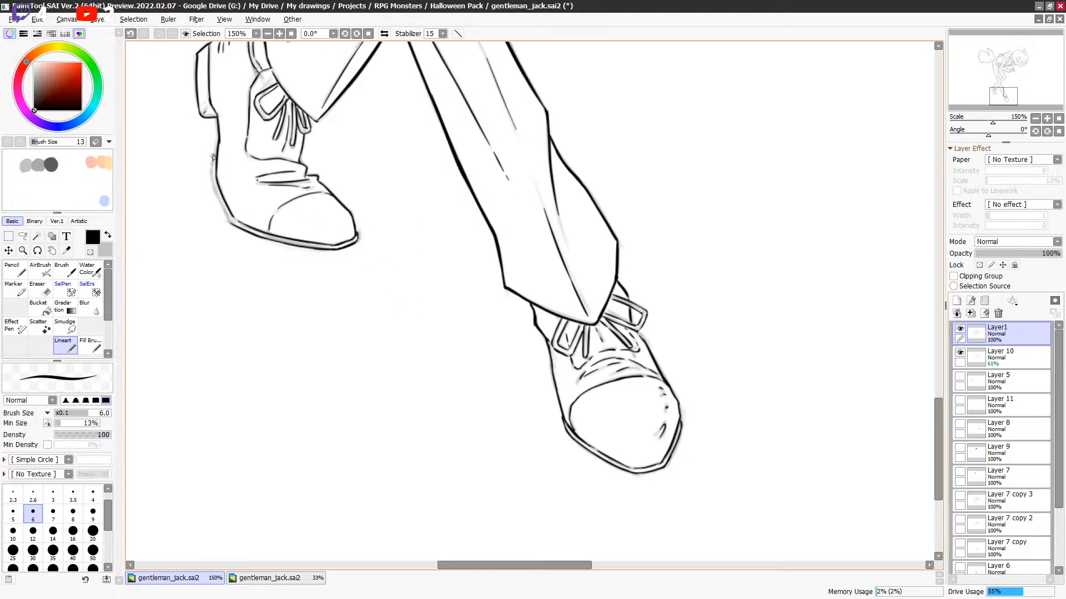
left_click_drag(216, 156, 228, 216)
Examine the line art from the shoes up through the torso to the pumpkin head and its smoke.
left_click_drag(637, 219, 589, 315)
scroll(706, 291, "down", 2)
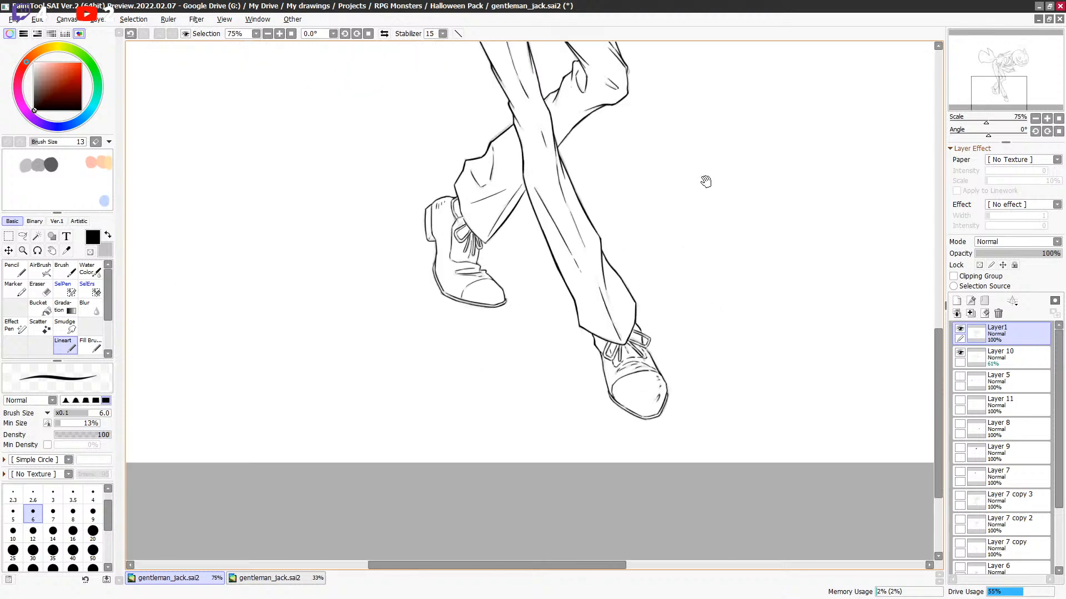
left_click_drag(701, 192, 494, 469)
scroll(585, 274, "up", 3)
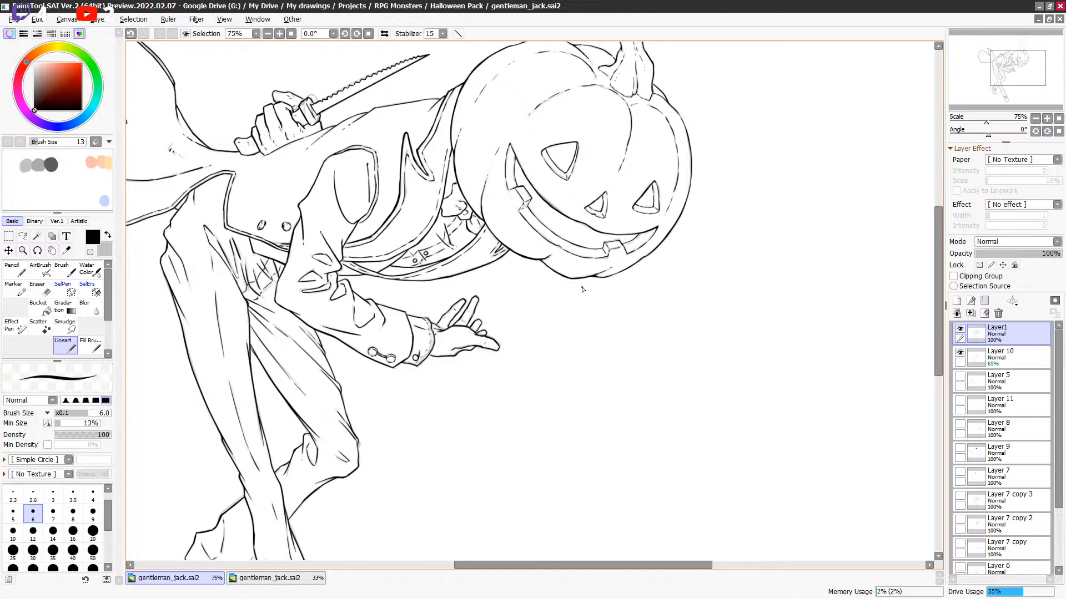
left_click_drag(273, 281, 280, 284)
key("ctrl+z")
left_click_drag(693, 196, 588, 309)
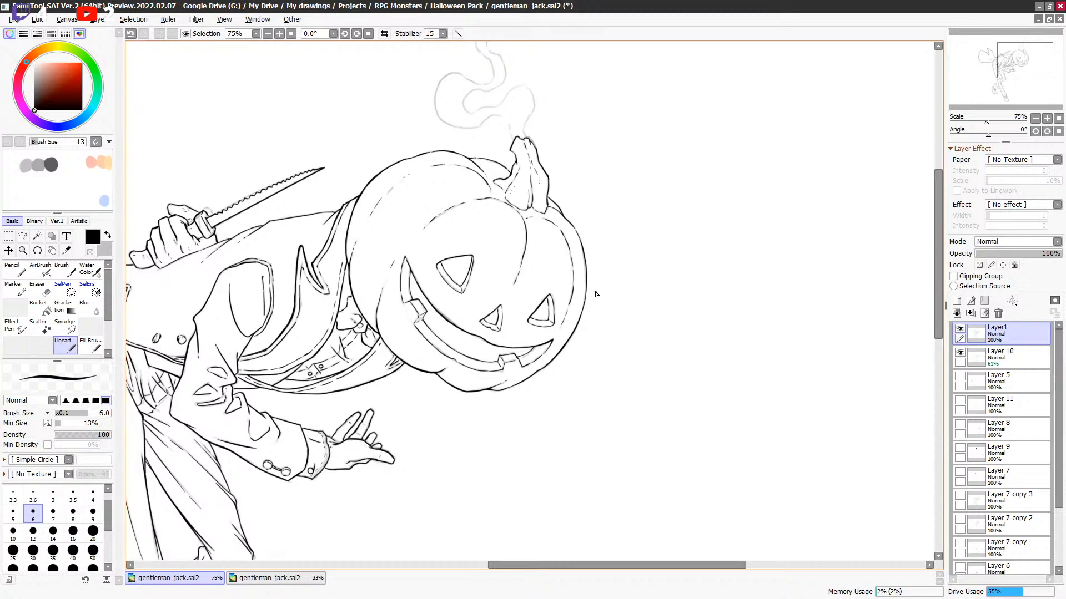
left_click_drag(621, 234, 550, 382)
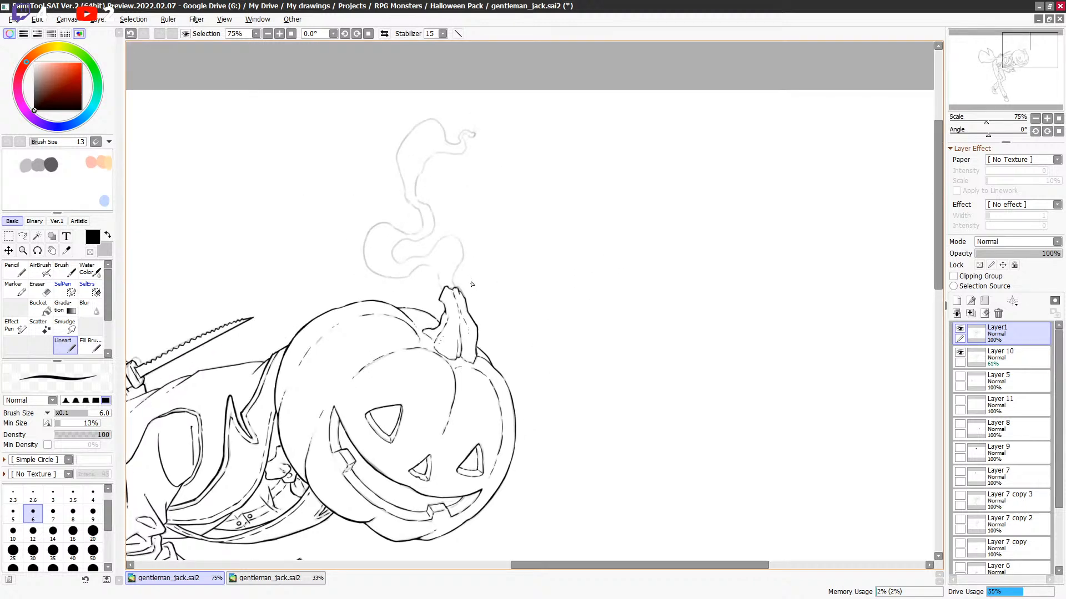
Ink the smoke's upper edge rising from the pumpkin stem, over the first bulge and down toward the inner curl.
scroll(472, 271, "up", 1)
scroll(439, 261, "up", 2)
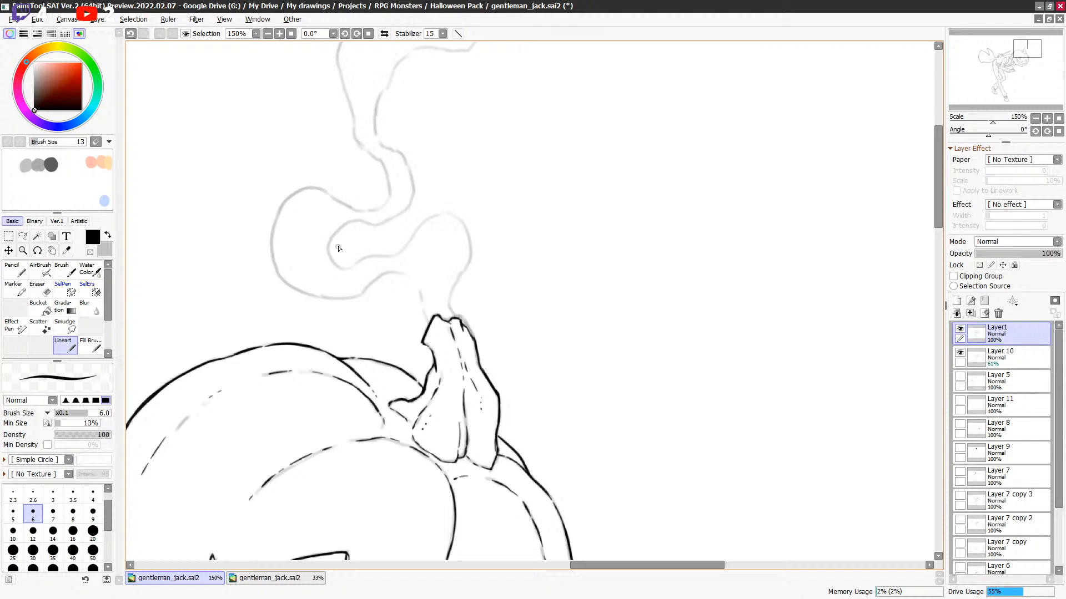
mouse_move(331, 260)
left_mouse_down()
mouse_move(355, 220)
mouse_move(369, 221)
left_mouse_up()
key("ctrl+z")
key("ctrl+z")
mouse_move(449, 303)
left_mouse_down()
mouse_move(469, 269)
mouse_move(452, 222)
left_mouse_up()
mouse_move(351, 268)
left_mouse_down()
mouse_move(423, 253)
mouse_move(366, 258)
mouse_move(401, 254)
mouse_move(420, 225)
mouse_move(449, 212)
mouse_move(436, 215)
mouse_move(465, 219)
mouse_move(445, 214)
mouse_move(465, 223)
mouse_move(469, 257)
left_mouse_up()
key("ctrl+z")
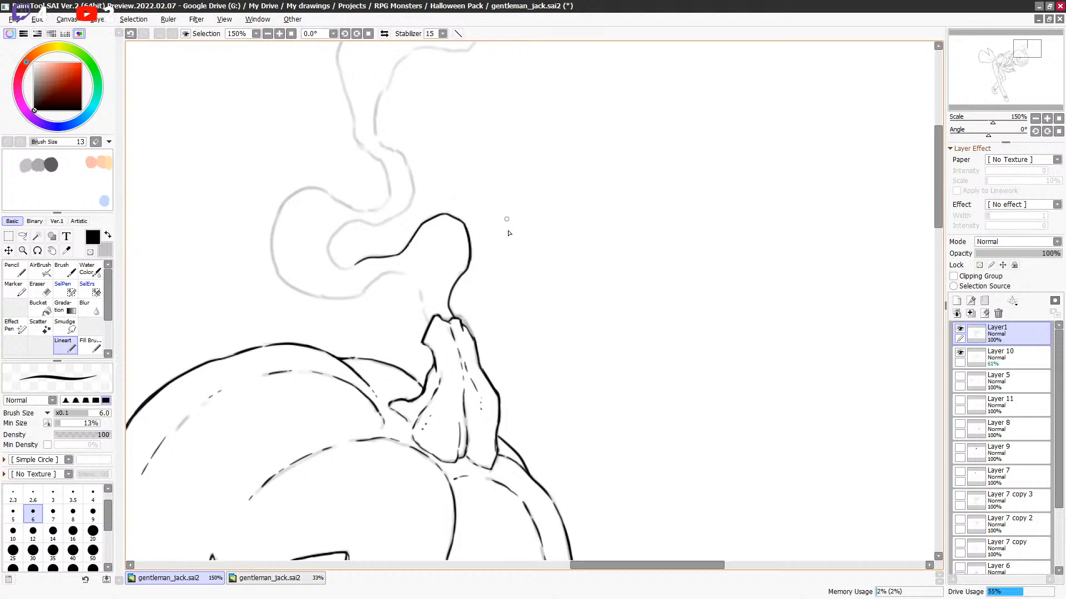
Ink the smoke's lower edge from the other side of the stem tip through the first bend.
left_click_drag(427, 318, 414, 281)
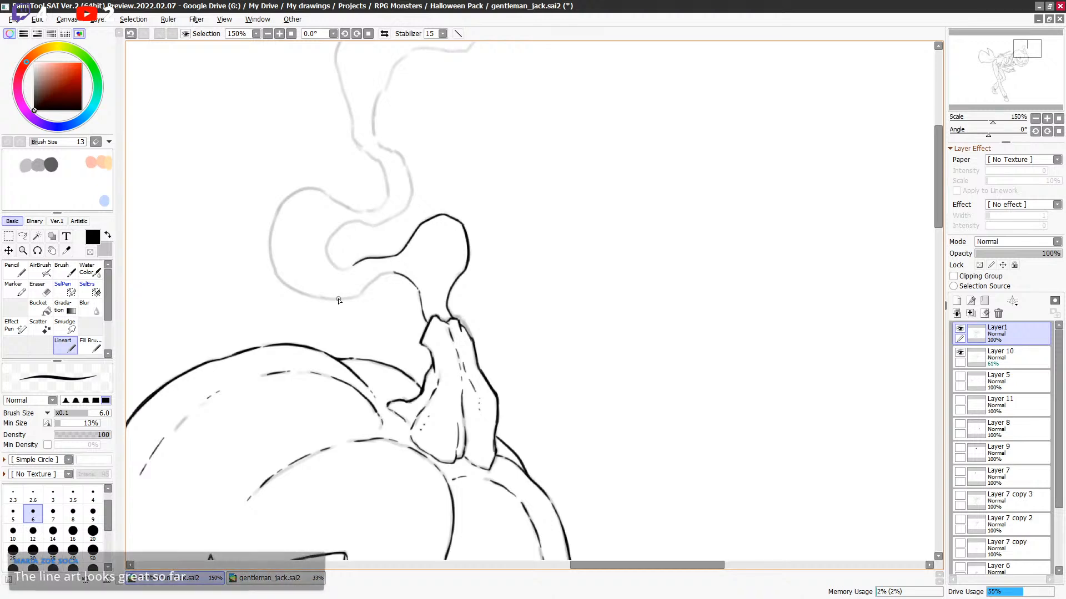
key("ctrl+z")
left_click_drag(347, 300, 392, 275)
key("e")
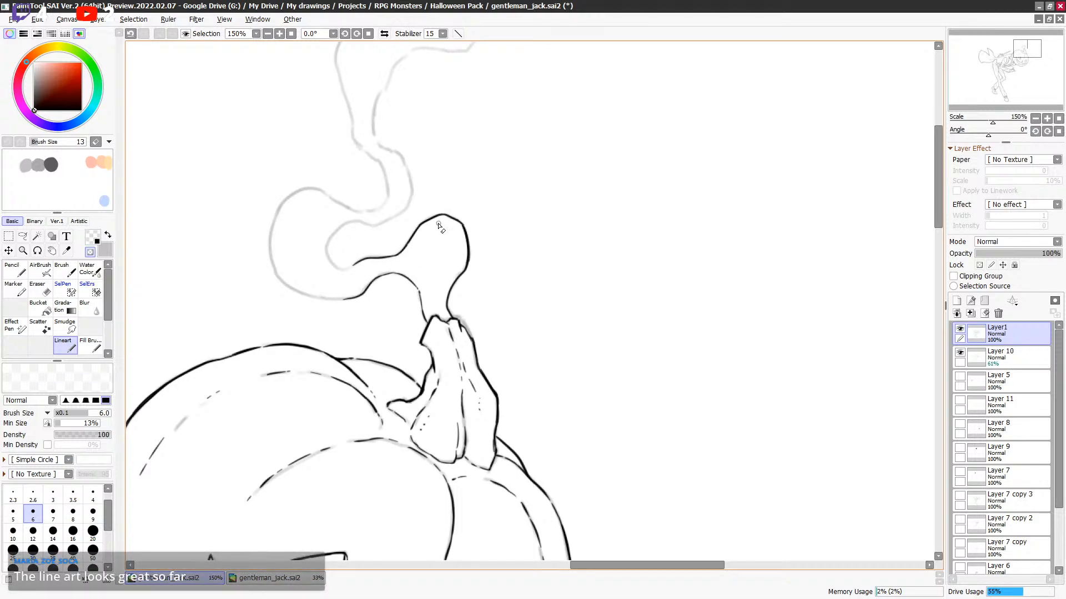
key("e")
key("e")
key("e")
Ink the smoke's small inner curl, rounding the bend and joining it to the upper edge line.
mouse_move(327, 251)
left_mouse_down()
mouse_move(356, 270)
mouse_move(365, 264)
left_mouse_up()
key("ctrl+z")
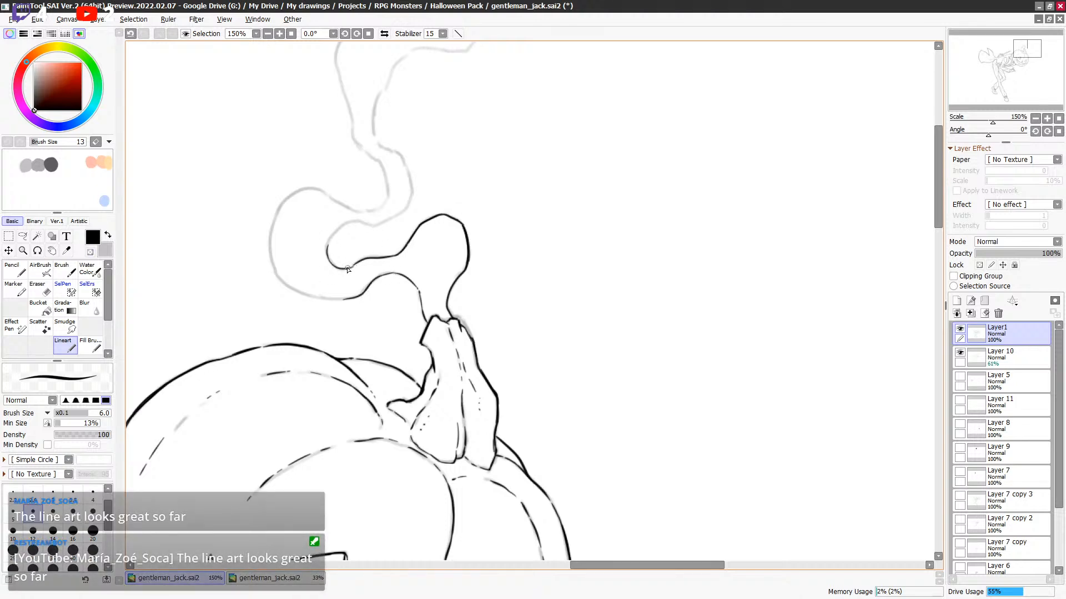
key("e")
key("e")
scroll(343, 242, "up", 1)
key("e")
key("e")
mouse_move(328, 272)
left_mouse_down()
mouse_move(349, 248)
mouse_move(397, 246)
mouse_move(413, 228)
mouse_move(369, 236)
mouse_move(390, 221)
mouse_move(377, 234)
mouse_move(386, 232)
mouse_move(391, 206)
left_mouse_up()
key("ctrl+z")
key("ctrl+z")
key("ctrl+z")
key("ctrl+z")
key("ctrl+z")
key("ctrl+z")
key("ctrl+z")
Ink both edges of the narrow smoke section rising above the inner curl.
mouse_move(354, 149)
left_mouse_down()
mouse_move(390, 213)
mouse_move(381, 187)
mouse_move(390, 222)
left_mouse_up()
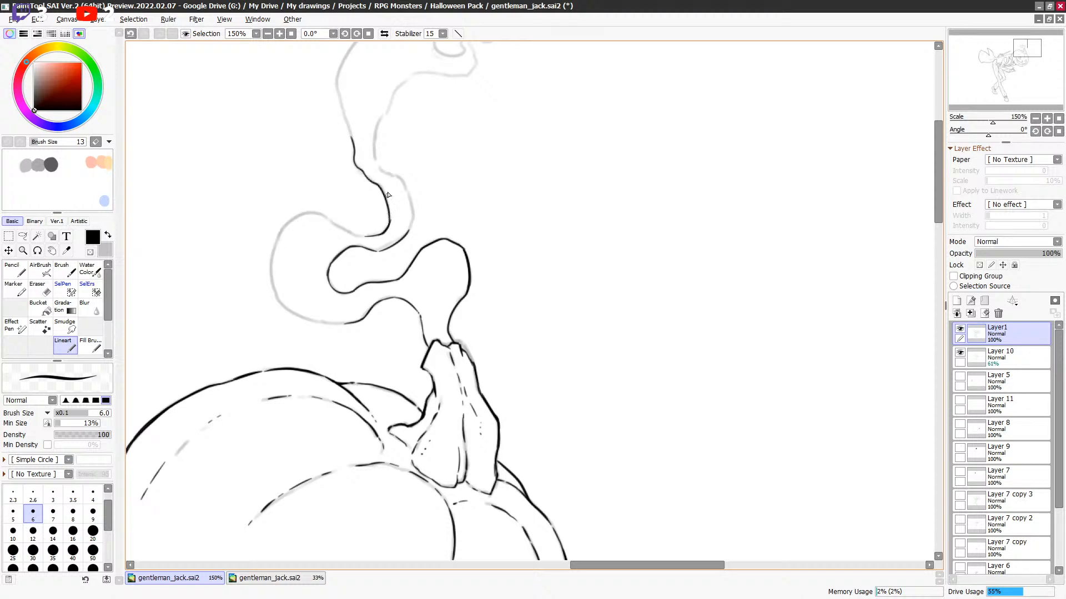
mouse_move(376, 157)
left_mouse_down()
mouse_move(399, 176)
mouse_move(416, 229)
mouse_move(407, 185)
mouse_move(399, 177)
mouse_move(407, 233)
left_mouse_up()
key("e")
key("e")
Ink the large outer bend of the smoke, connecting the lower edge to the narrow rising section.
mouse_move(273, 249)
left_mouse_down()
mouse_move(326, 322)
mouse_move(346, 324)
mouse_move(307, 322)
mouse_move(270, 256)
mouse_move(286, 254)
mouse_move(274, 292)
mouse_move(306, 216)
left_mouse_up()
key("ctrl+z")
key("ctrl+z")
mouse_move(274, 297)
left_mouse_down()
mouse_move(272, 252)
mouse_move(308, 207)
left_mouse_up()
key("ctrl+z")
mouse_move(276, 297)
left_mouse_down()
mouse_move(271, 238)
mouse_move(293, 219)
left_mouse_up()
key("ctrl+z")
mouse_move(272, 289)
left_mouse_down()
mouse_move(276, 243)
mouse_move(272, 254)
mouse_move(313, 218)
mouse_move(277, 241)
mouse_move(307, 213)
mouse_move(300, 217)
mouse_move(329, 218)
mouse_move(301, 214)
mouse_move(372, 237)
left_mouse_up()
key("ctrl+z")
key("ctrl+z")
key("minus")
key("minus")
left_click_drag(546, 136, 562, 221)
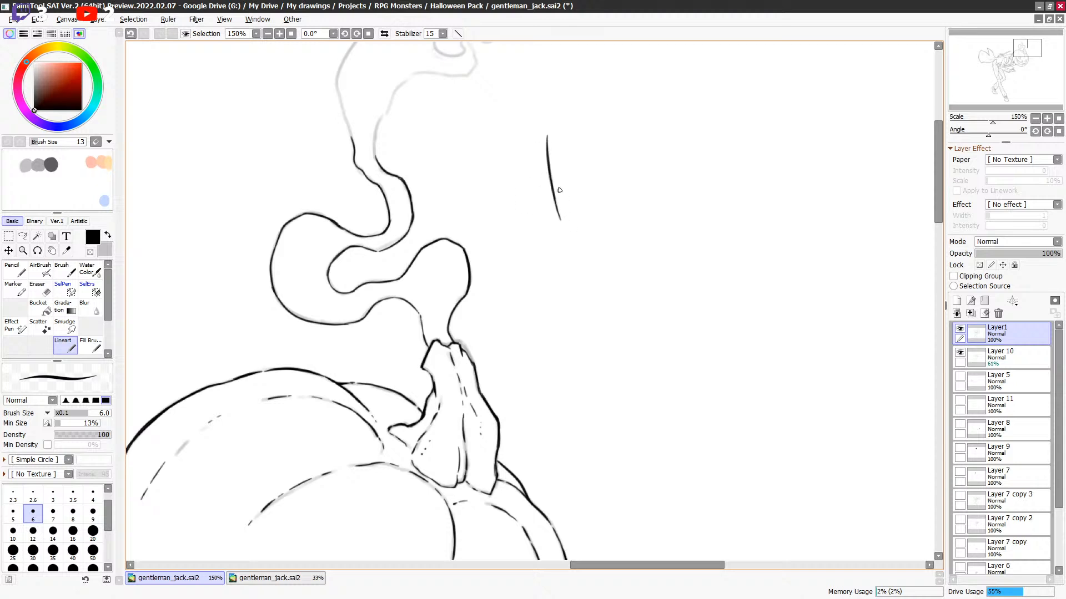
mouse_move(587, 95)
left_mouse_down()
mouse_move(557, 220)
mouse_move(618, 167)
left_mouse_up()
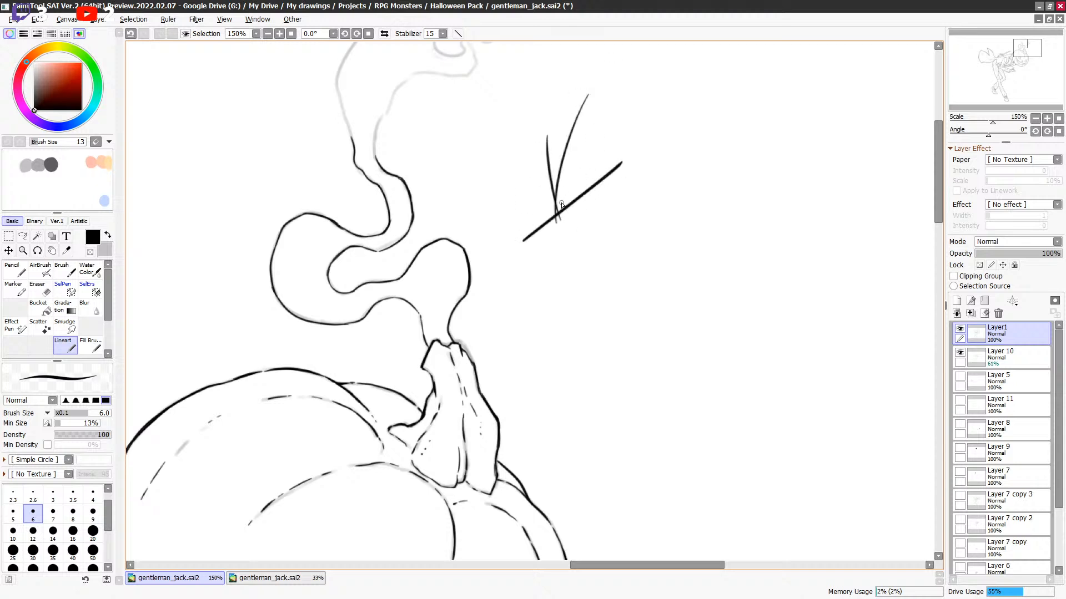
key("a")
mouse_move(559, 206)
left_mouse_down()
mouse_move(642, 145)
mouse_move(558, 204)
mouse_move(619, 59)
mouse_move(536, 141)
left_mouse_up()
key("Delete")
key("ctrl+d")
key("Delete")
key("ctrl+d")
left_click_drag(524, 177, 540, 226)
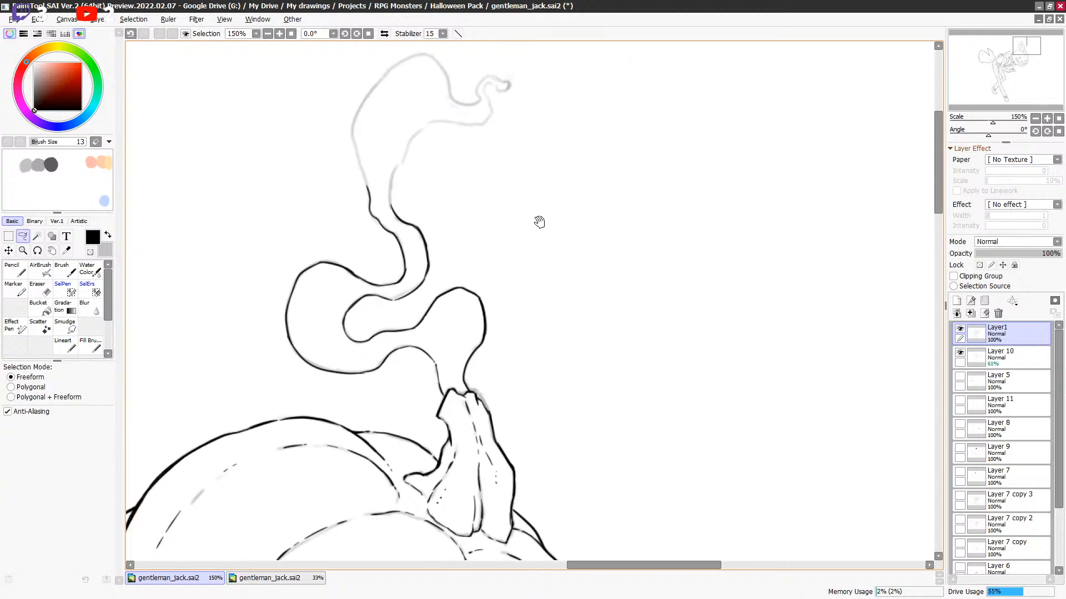
key("f")
left_click(65, 344)
left_click_drag(626, 134, 649, 280)
left_click_drag(647, 135, 654, 312)
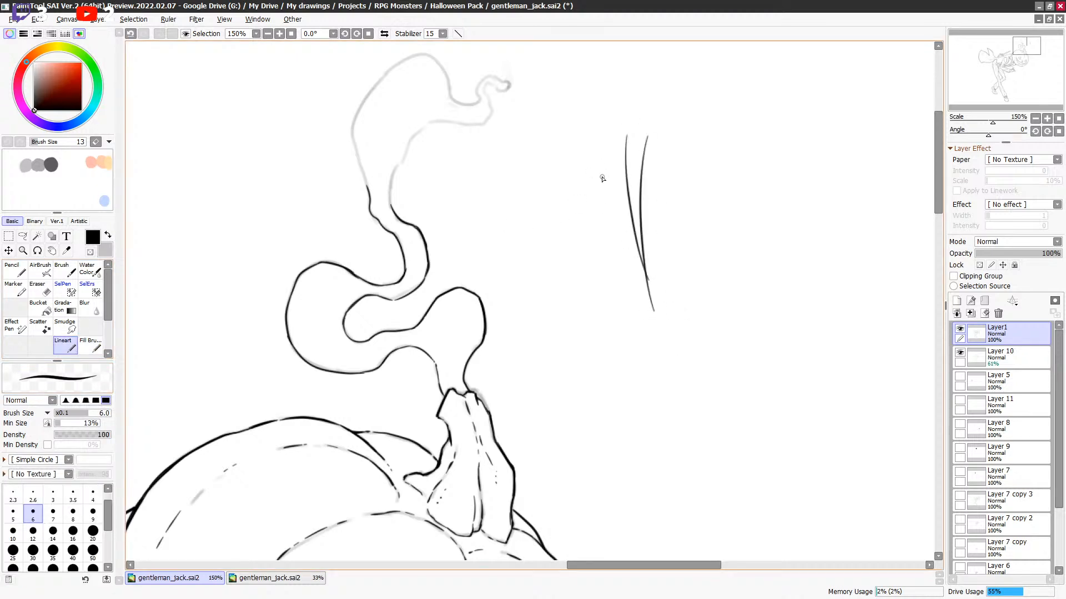
key("ctrl+z")
key("ctrl+z")
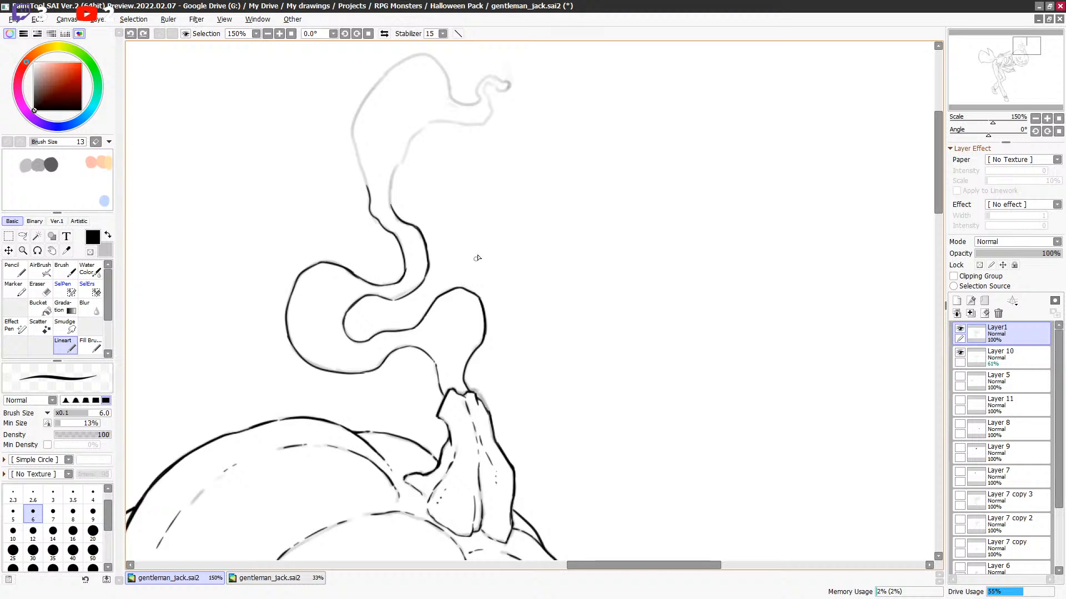
Ink both edges of the smoke above the narrow section, up the outer side of the upper plume.
scroll(413, 260, "up", 1)
mouse_move(389, 215)
left_mouse_down()
mouse_move(407, 156)
mouse_move(367, 202)
mouse_move(353, 146)
left_mouse_up()
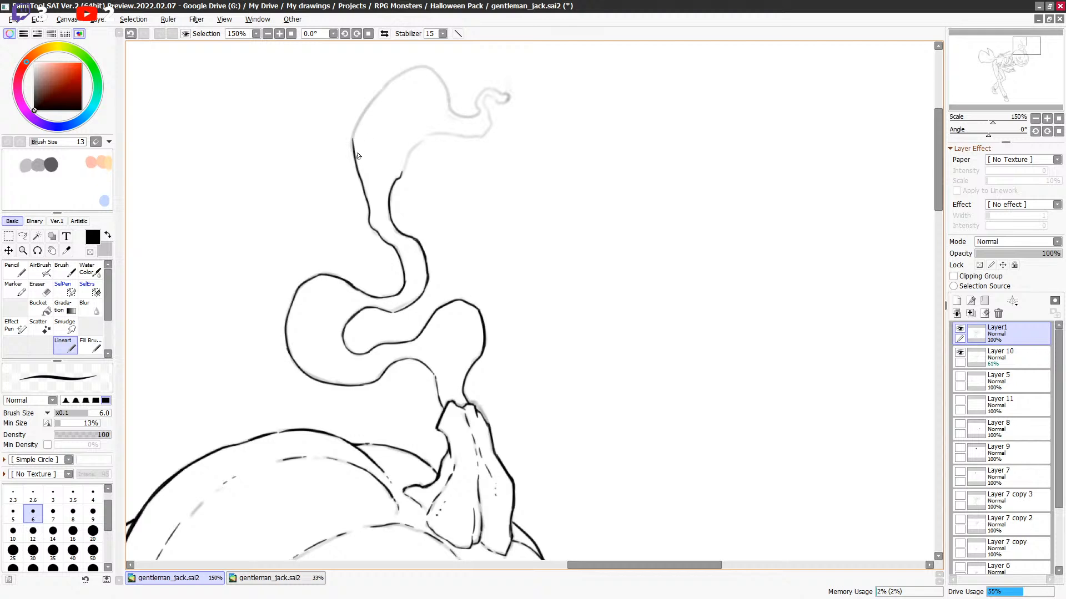
key("ctrl+z")
mouse_move(364, 115)
left_mouse_down()
mouse_move(353, 135)
mouse_move(369, 200)
left_mouse_up()
Ink the rounded top of the smoke's upper plume, continuing from the outer edge line.
left_click_drag(469, 139, 422, 229)
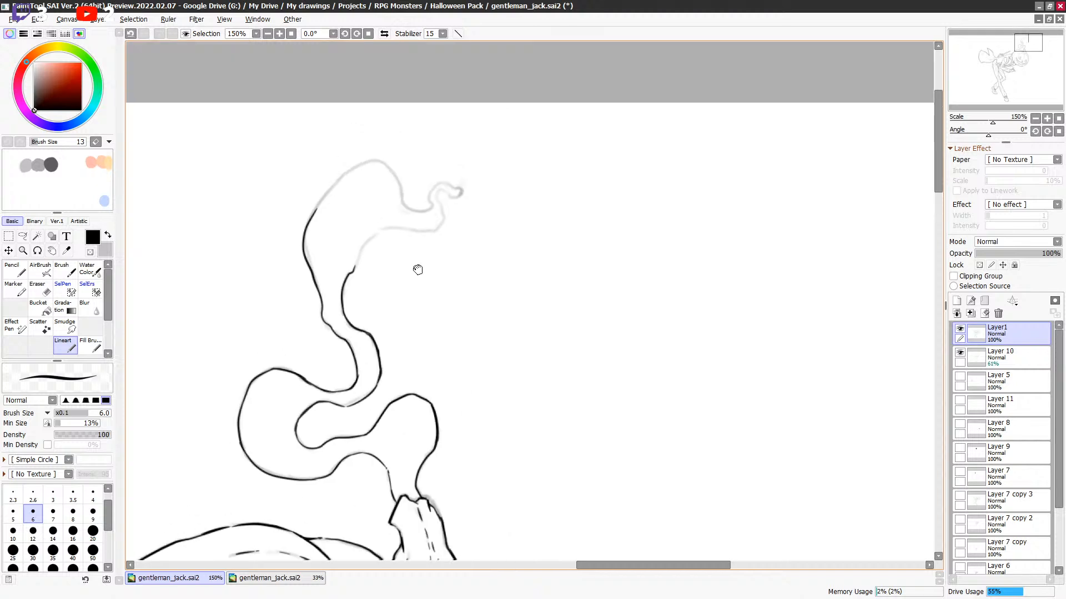
mouse_move(314, 211)
left_mouse_down()
mouse_move(343, 173)
mouse_move(391, 156)
left_mouse_up()
key("ctrl+z")
left_click_drag(326, 195, 382, 160)
key("ctrl+z")
mouse_move(327, 194)
left_mouse_down()
mouse_move(343, 171)
mouse_move(392, 163)
left_mouse_up()
key("ctrl+z")
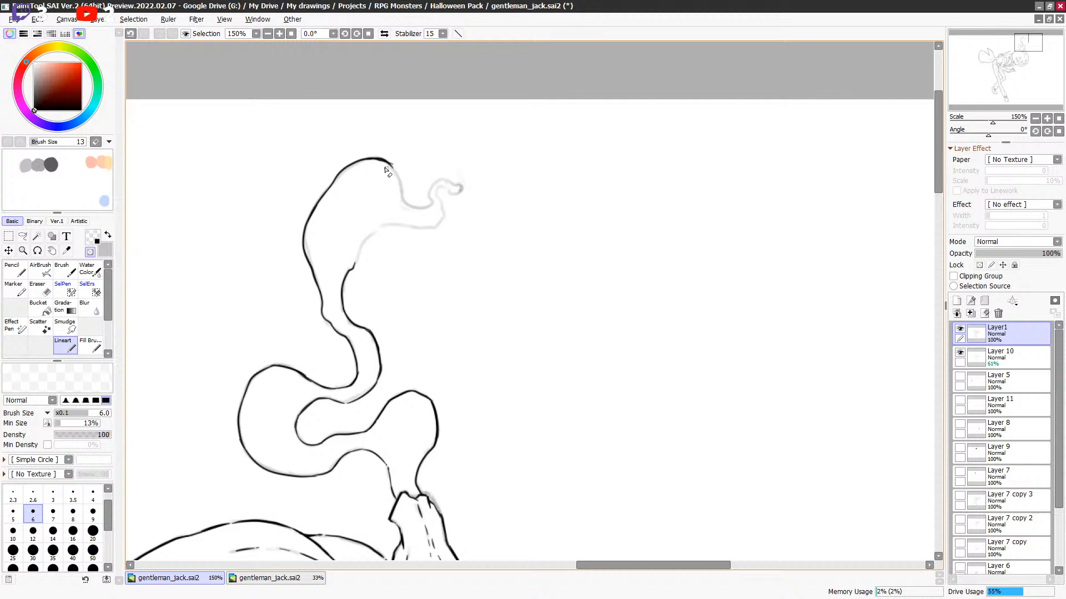
Ink the upper plume's descending edge and its underside, carrying both lines to the small curl at the smoke's end.
left_click_drag(387, 161, 403, 203)
key("e")
key("e")
left_click_drag(363, 249, 391, 226)
key("ctrl+z")
mouse_move(360, 260)
left_mouse_down()
mouse_move(392, 223)
mouse_move(430, 227)
mouse_move(445, 206)
mouse_move(421, 210)
mouse_move(432, 206)
mouse_move(433, 179)
mouse_move(445, 211)
mouse_move(450, 177)
mouse_move(445, 212)
left_mouse_up()
key("e")
key("e")
key("ctrl+z")
key("ctrl+z")
left_click_drag(553, 279, 558, 250)
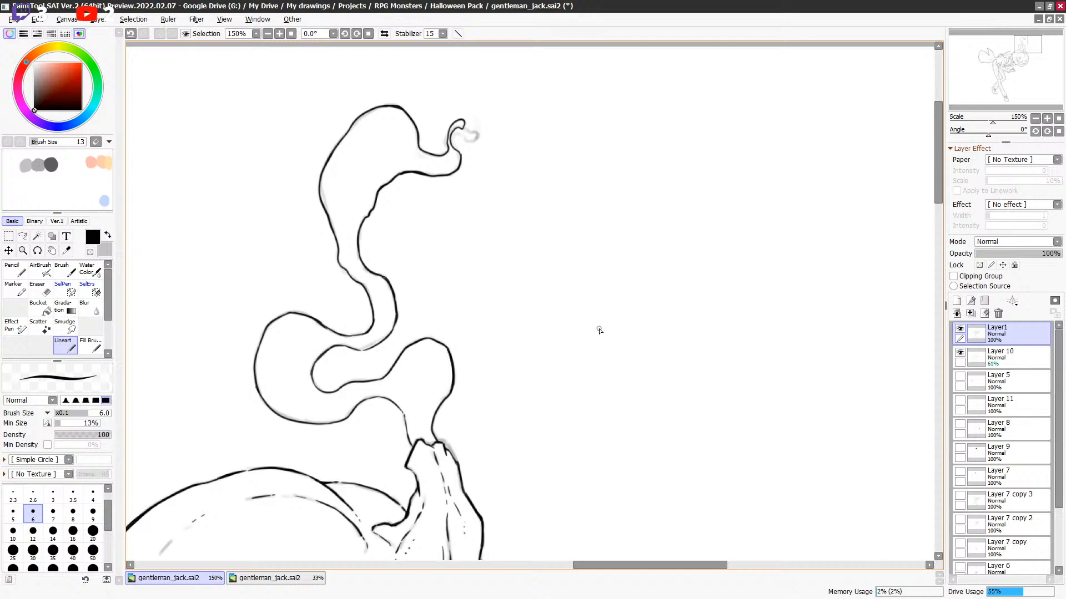
Hide the sketch on Layer 10 and review the inked figure from the pumpkin head down to the shoes.
scroll(548, 278, "down", 1)
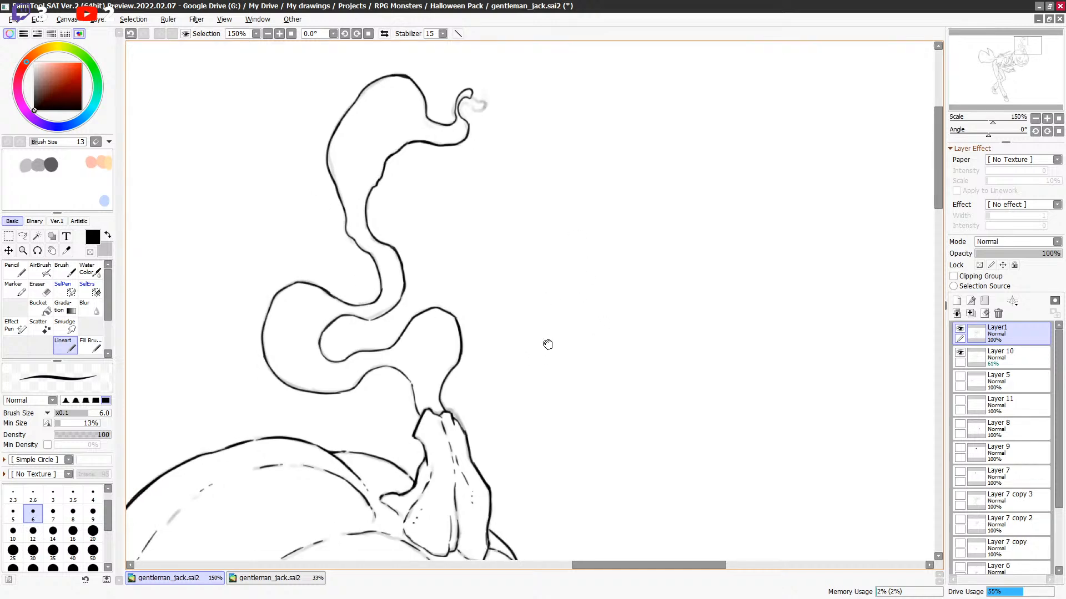
scroll(549, 262, "down", 1)
mouse_move(554, 324)
left_mouse_down()
mouse_move(557, 404)
mouse_move(595, 147)
left_mouse_up()
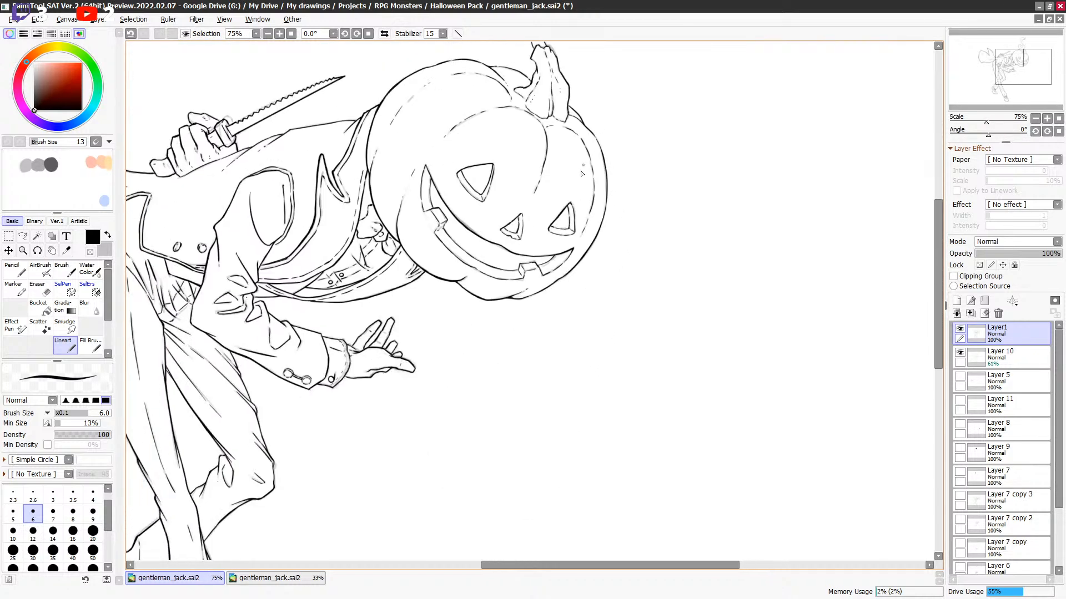
left_click(960, 353)
left_click_drag(510, 441, 646, 308)
left_click_drag(575, 400, 637, 126)
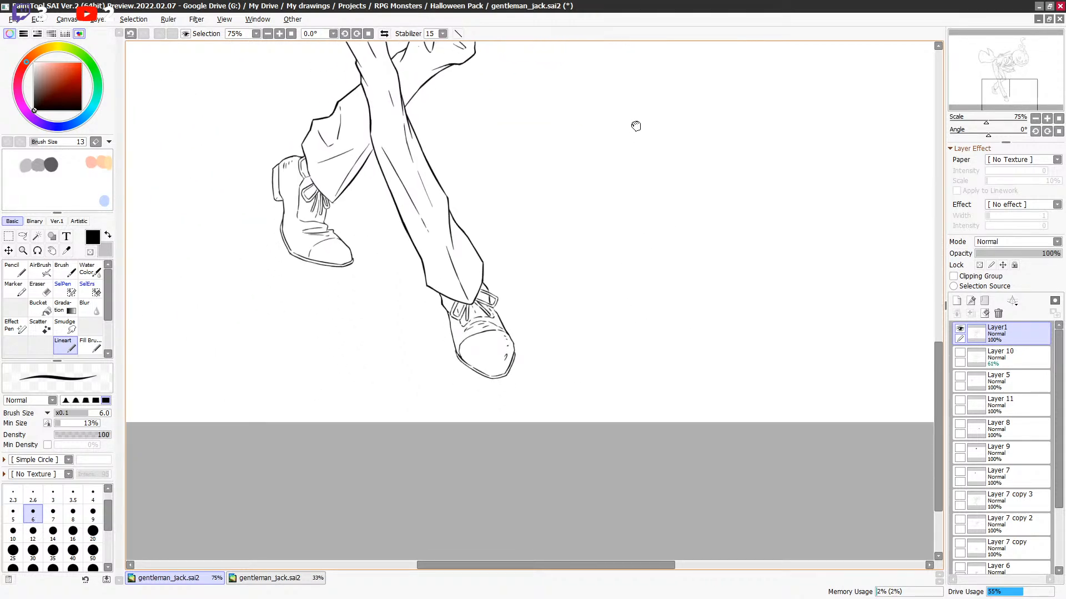
scroll(628, 138, "down", 2)
scroll(577, 237, "down", 1)
left_click_drag(632, 180, 373, 408)
scroll(616, 257, "down", 1)
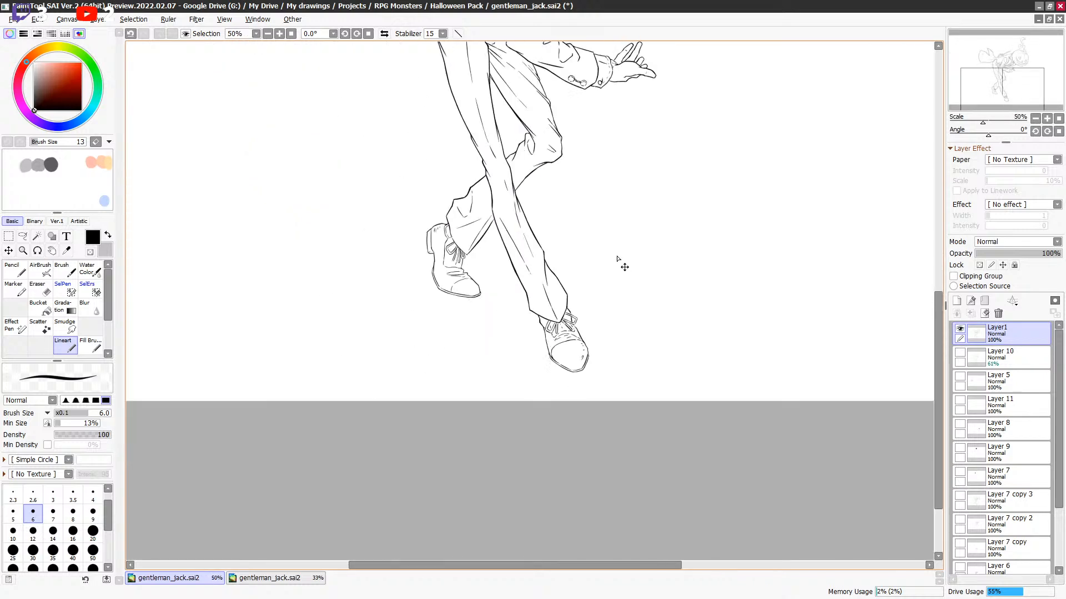
Thicken the outline of the back shoe along its heel, sole and toe tip.
scroll(591, 286, "up", 1)
scroll(355, 256, "up", 2)
scroll(341, 230, "up", 1)
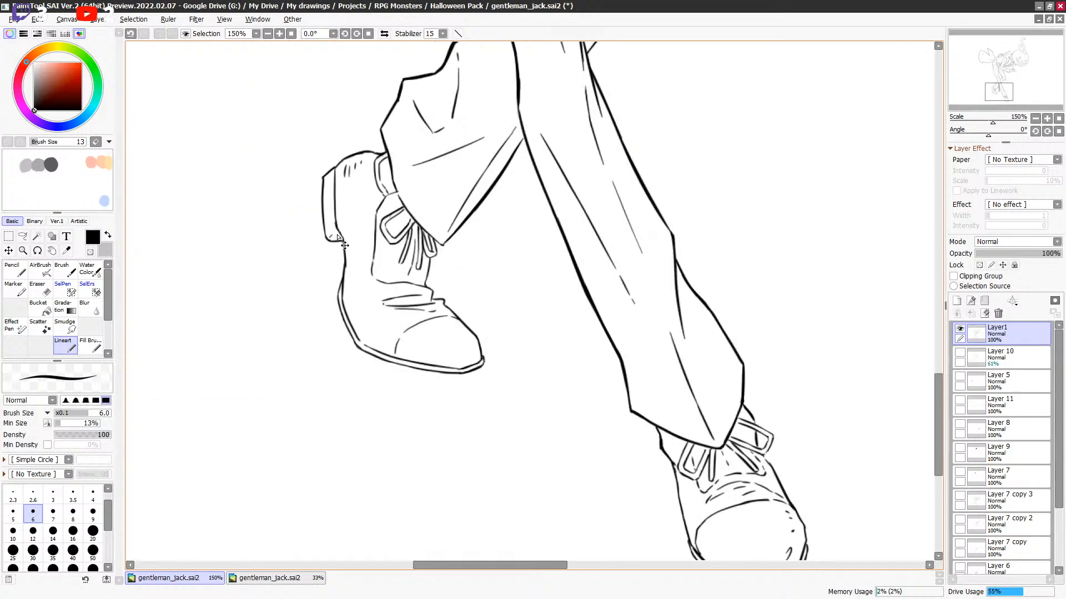
left_click_drag(323, 182, 325, 236)
key("ctrl+z")
left_click_drag(330, 241, 339, 289)
left_click_drag(474, 369, 483, 362)
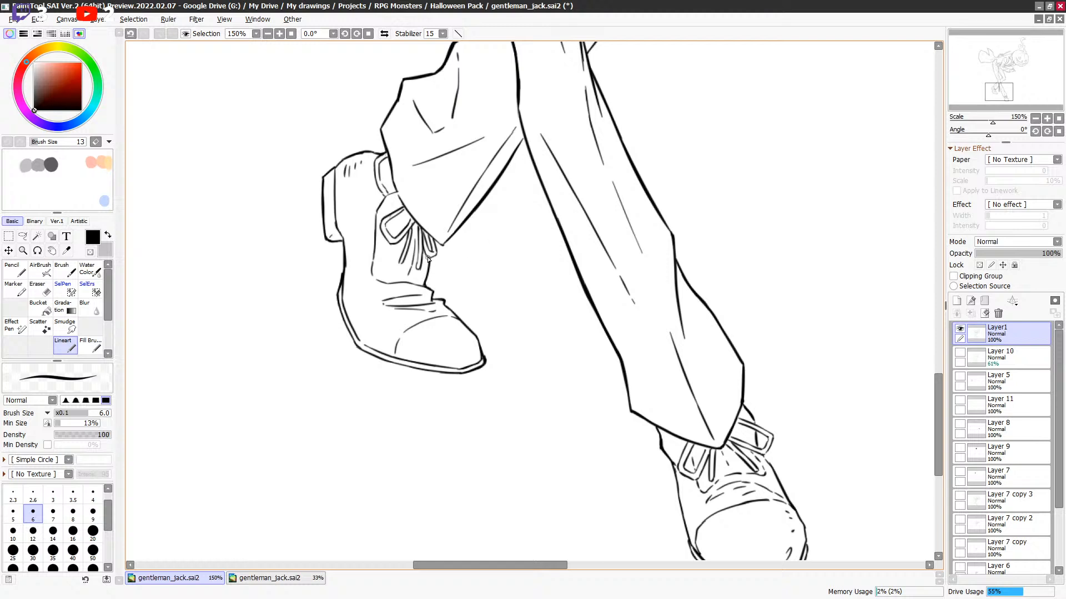
Thicken the trouser hem edges on both sides of the point above the back shoe's laces.
key("ctrl+z")
key("ctrl+y")
key("ctrl+z")
left_click_drag(437, 242, 406, 210)
mouse_move(442, 245)
left_mouse_down()
mouse_move(484, 215)
mouse_move(523, 143)
left_mouse_up()
scroll(523, 143, "up", 2)
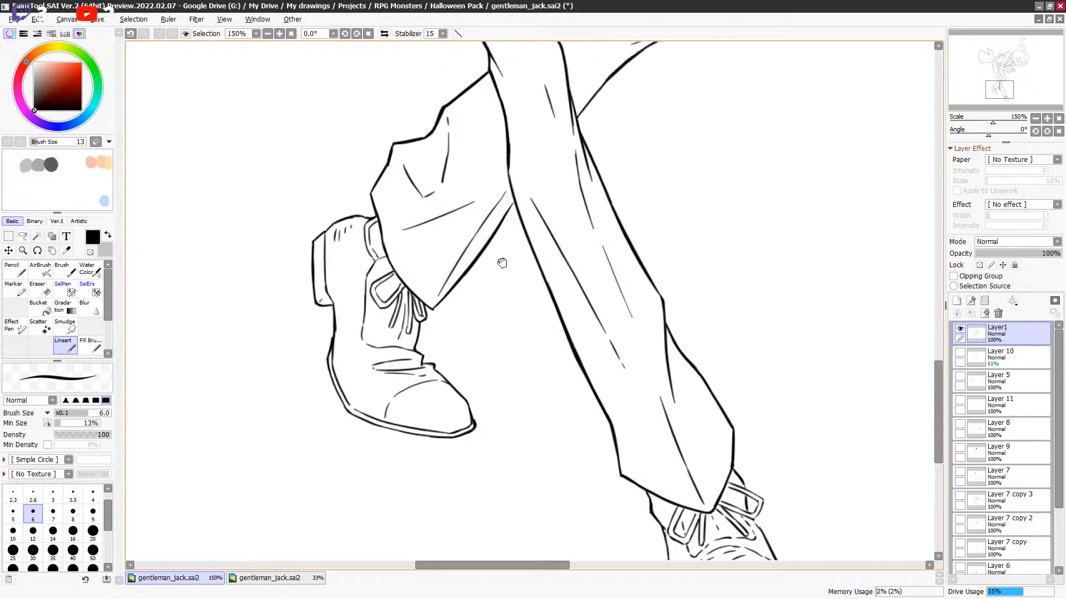
Touch up the back shoe's outline at the heel corner and the ankle opening, and save the drawing.
mouse_move(314, 239)
left_mouse_down()
mouse_move(314, 289)
mouse_move(321, 245)
left_mouse_up()
key("ctrl+z")
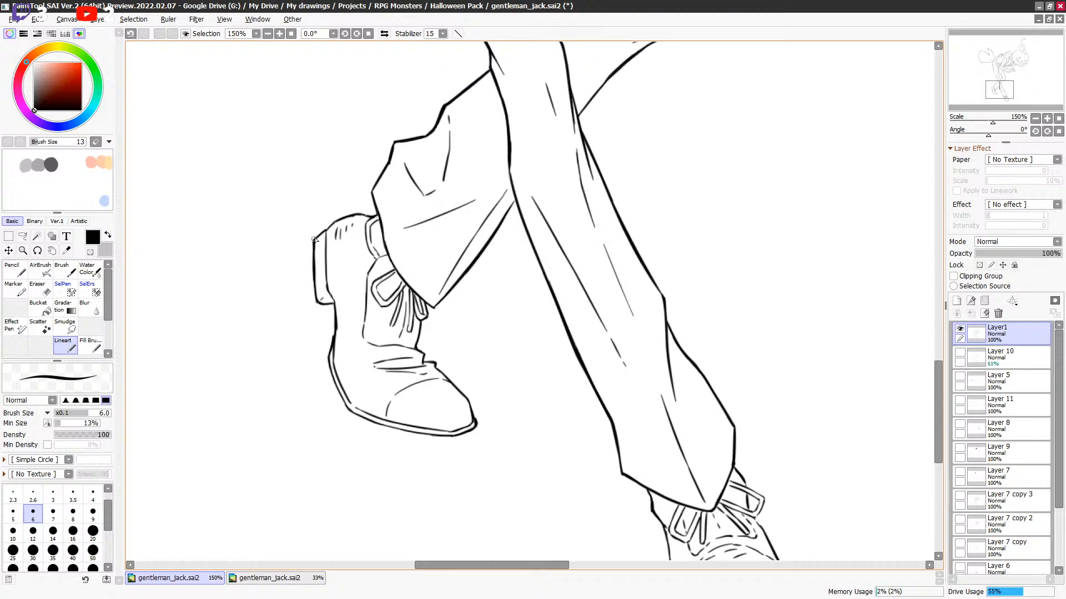
left_click_drag(332, 223, 360, 215)
key("ctrl+z")
left_click_drag(473, 207, 471, 207)
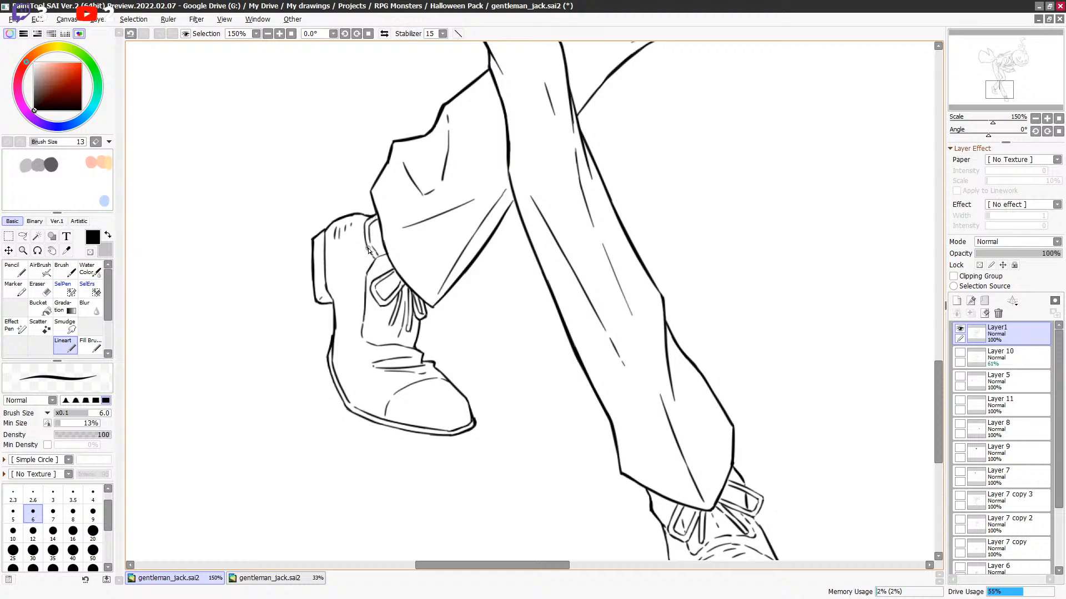
mouse_move(507, 234)
left_mouse_down()
mouse_move(490, 253)
mouse_move(512, 228)
left_mouse_up()
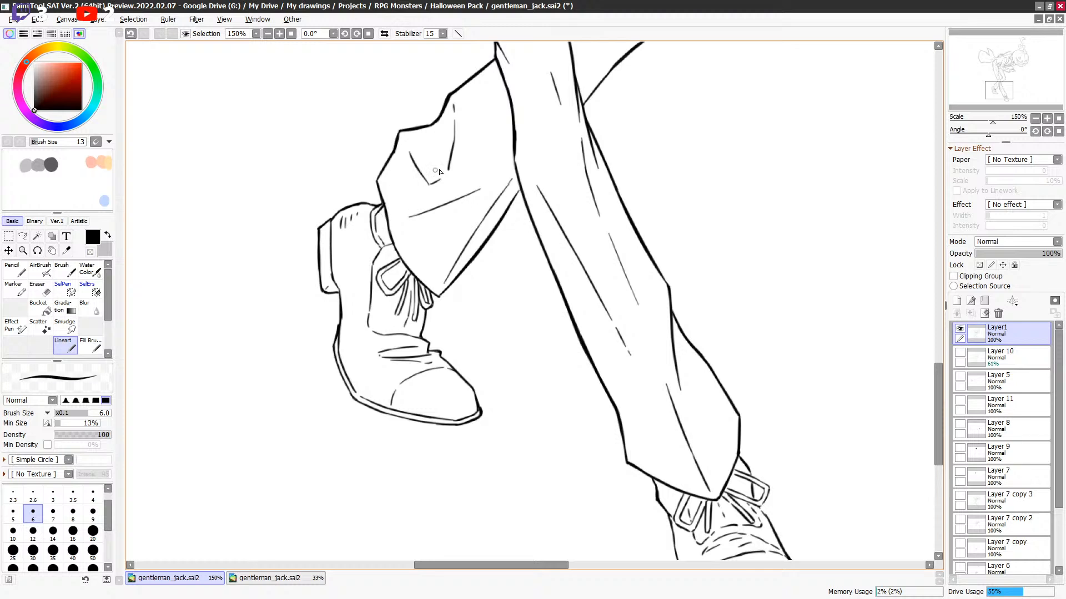
key("ctrl+s")
Thicken the sole outline of the front shoe around the toe.
mouse_move(613, 171)
left_mouse_down()
mouse_move(499, 142)
mouse_move(471, 44)
left_mouse_up()
left_click_drag(556, 292, 469, 104)
mouse_move(457, 281)
left_mouse_down()
mouse_move(468, 309)
mouse_move(521, 338)
mouse_move(488, 320)
mouse_move(519, 336)
mouse_move(506, 330)
mouse_move(538, 290)
mouse_move(531, 353)
mouse_move(519, 336)
mouse_move(551, 334)
left_mouse_up()
key("ctrl+z")
key("e")
key("e")
mouse_move(556, 335)
left_mouse_down()
mouse_move(569, 316)
mouse_move(559, 330)
left_mouse_up()
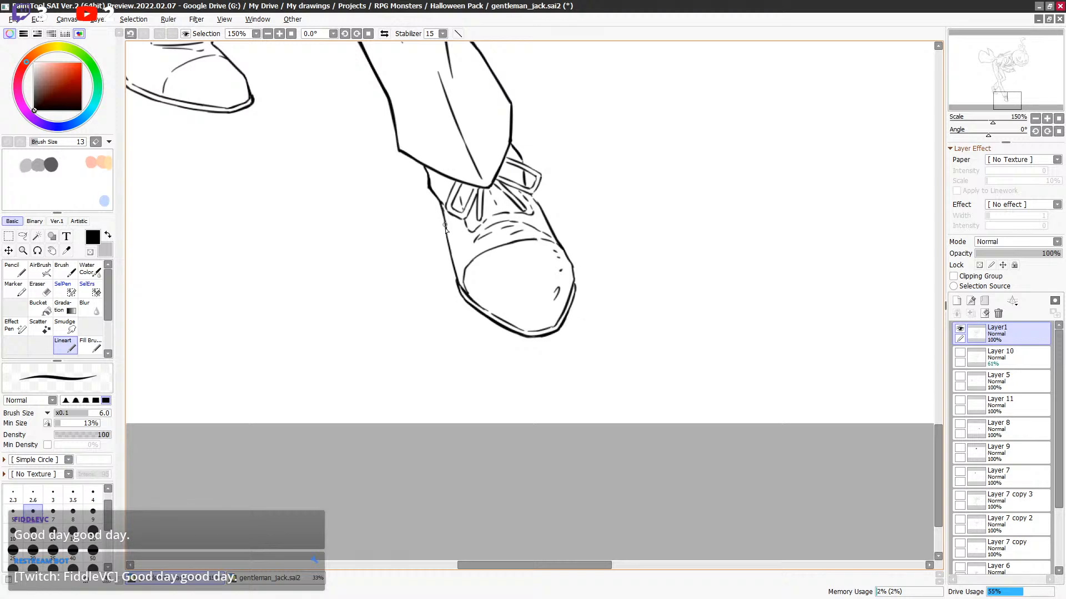
Thicken the front shoe's side edge and the adjoining corner of its sole, and save the drawing.
left_click_drag(446, 236, 454, 265)
key("ctrl+z")
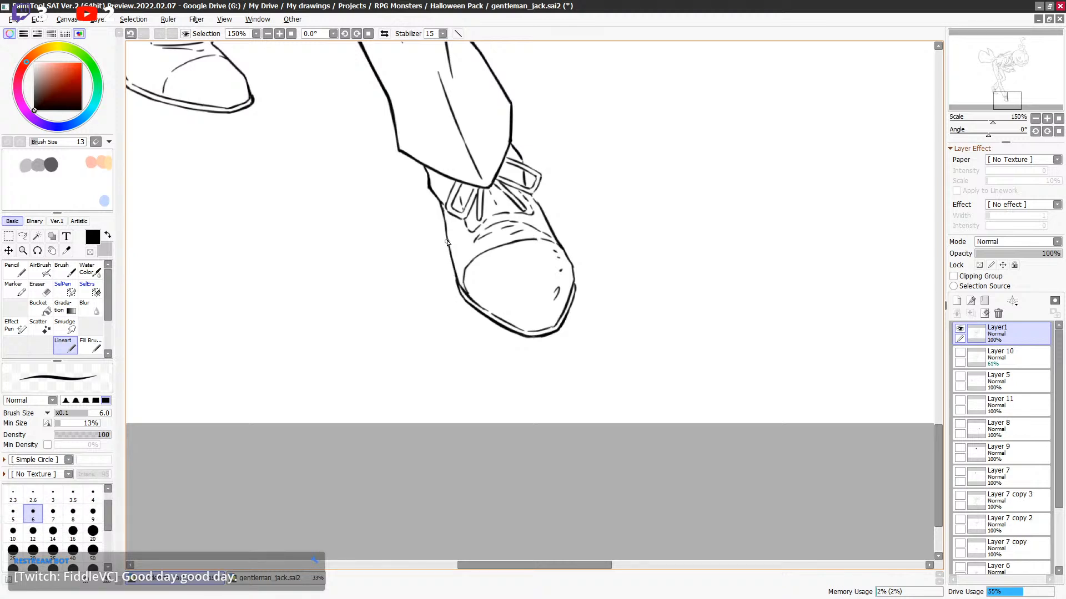
left_click_drag(492, 175, 488, 205)
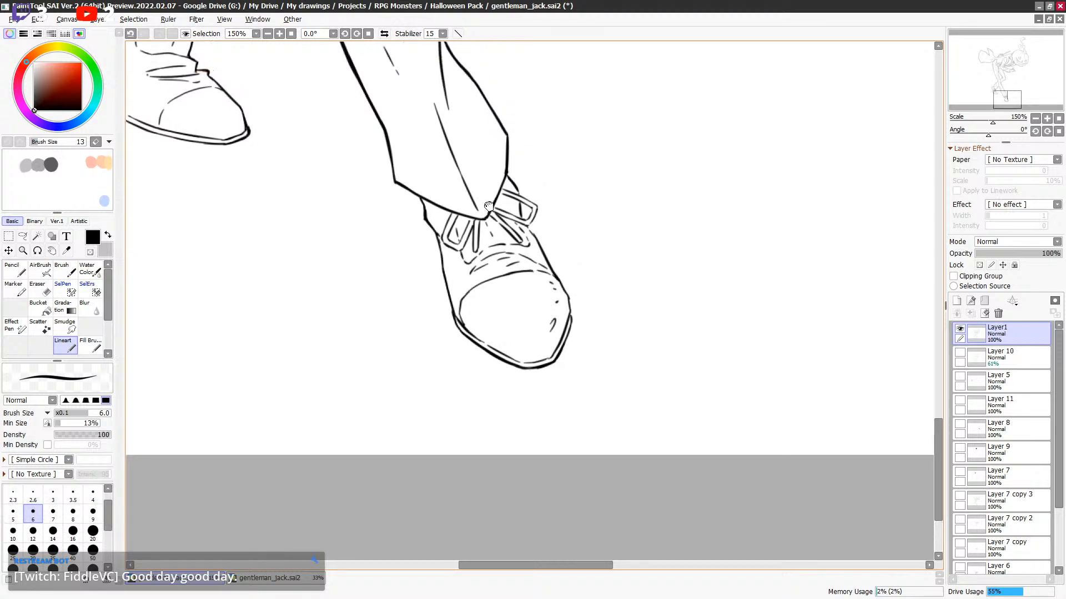
key("ctrl+s")
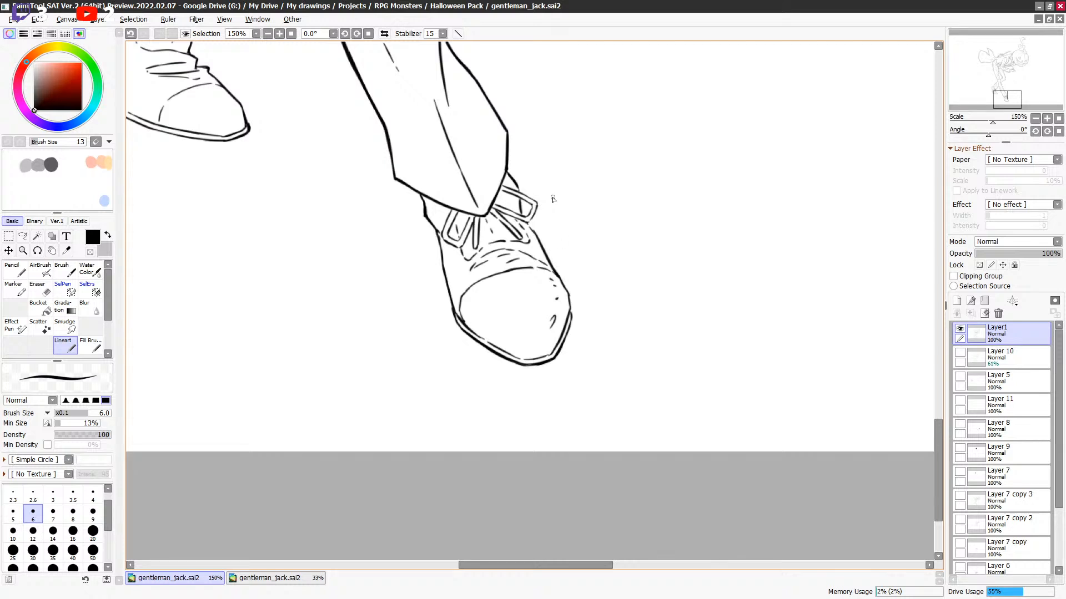
left_click_drag(452, 305, 461, 332)
mouse_move(482, 216)
left_mouse_down()
mouse_move(508, 372)
mouse_move(525, 369)
left_mouse_up()
scroll(738, 188, "down", 5)
key("ctrl+s")
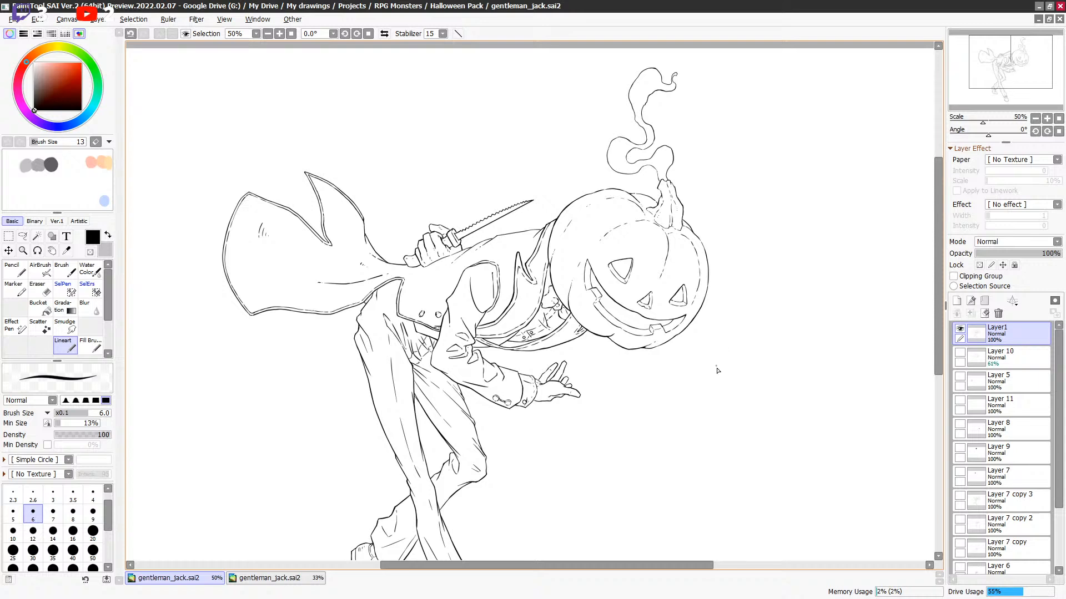
Group all layers from Layer 10 down to Layer 3 into a new folder, keeping it collapsed.
left_click_drag(661, 468, 677, 304)
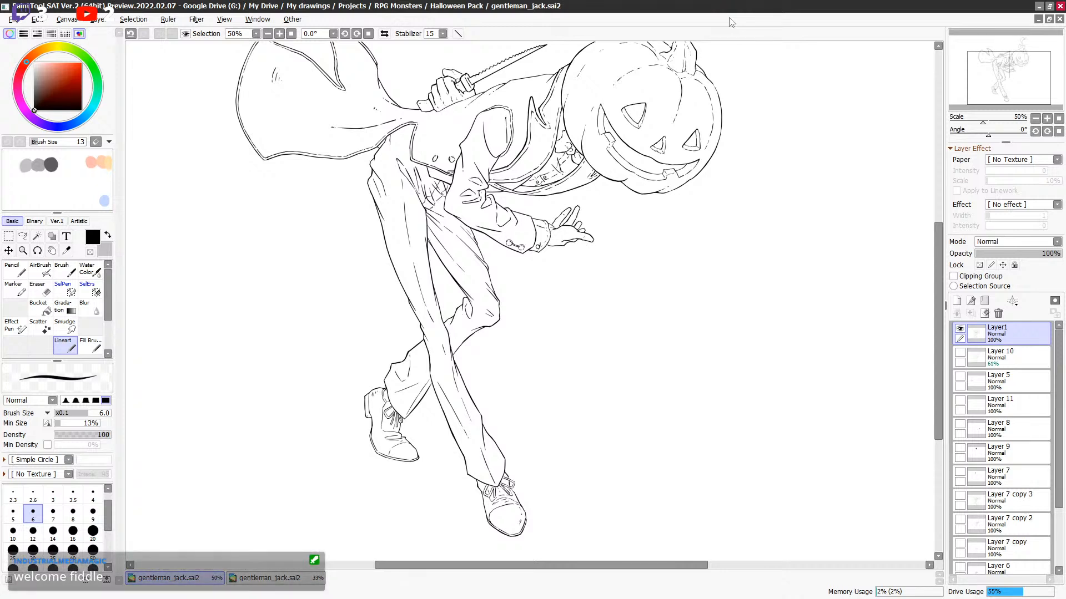
left_click_drag(680, 256, 653, 298)
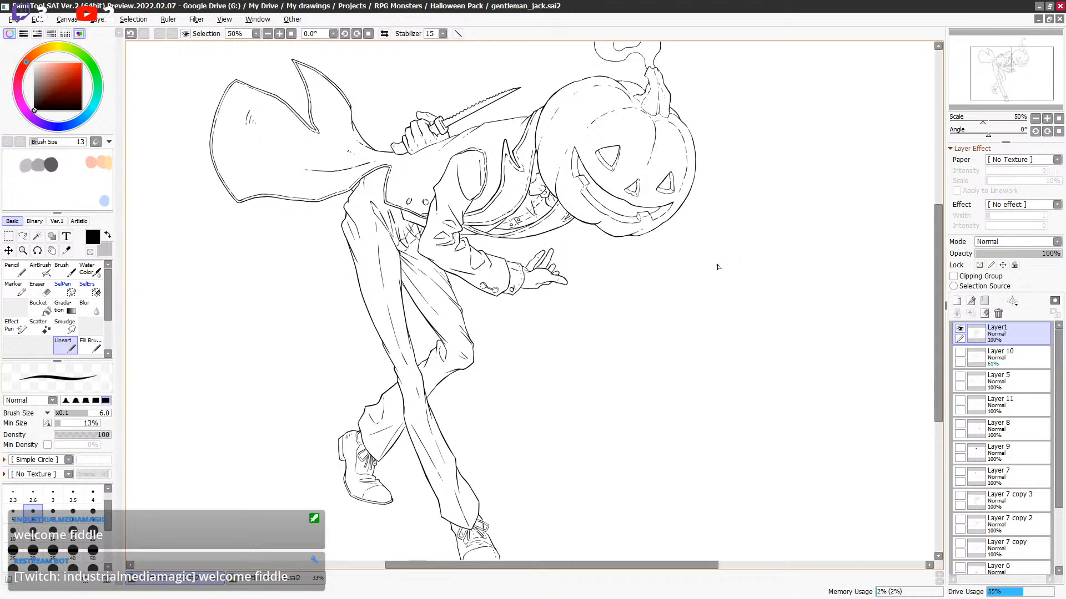
left_click_drag(720, 267, 708, 274)
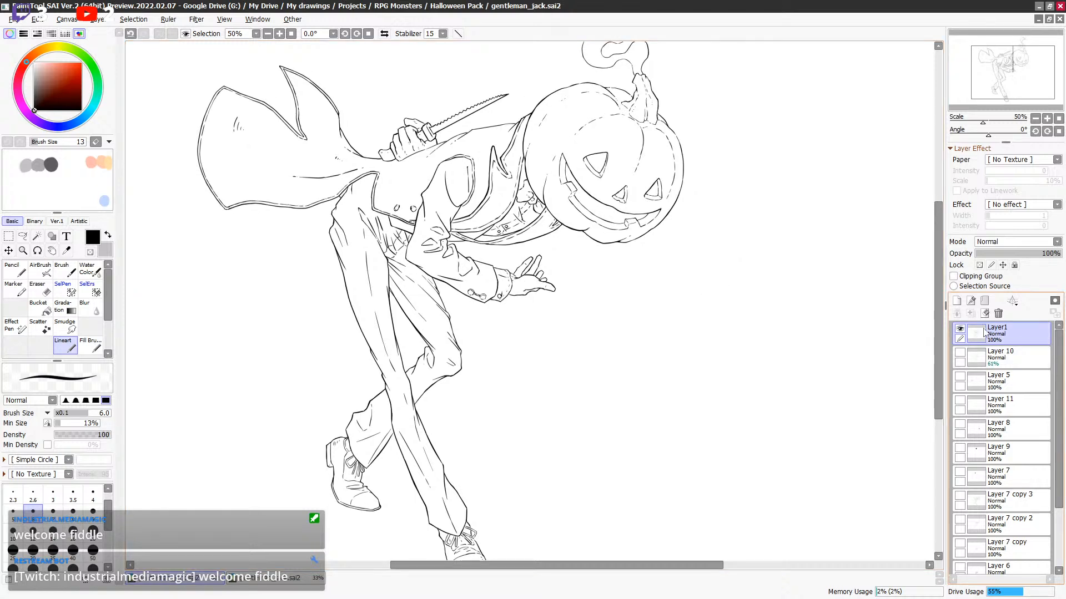
left_click(996, 356)
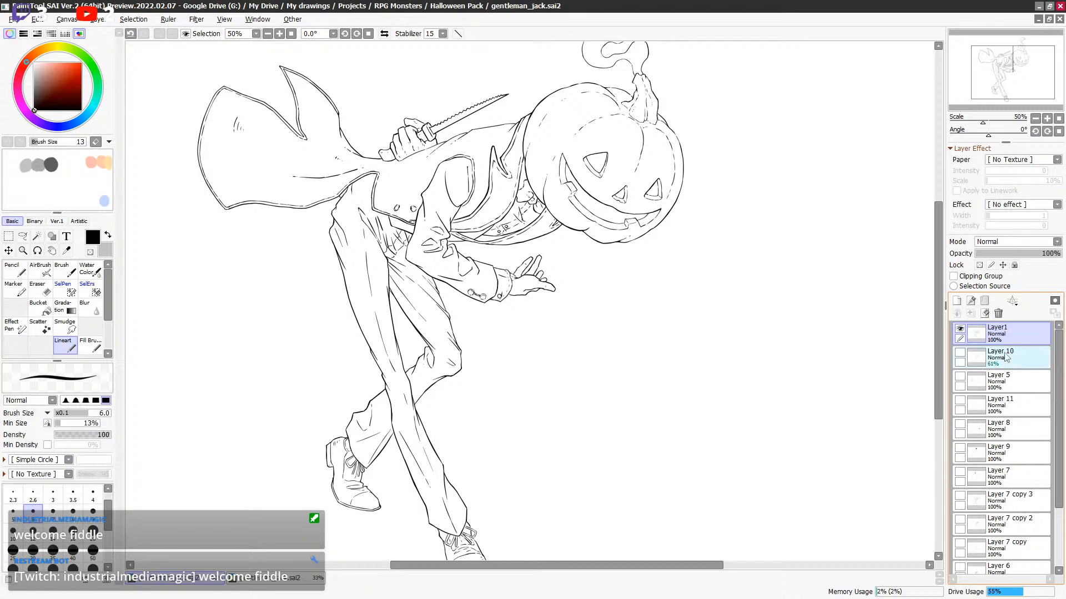
scroll(1058, 361, "down", 5)
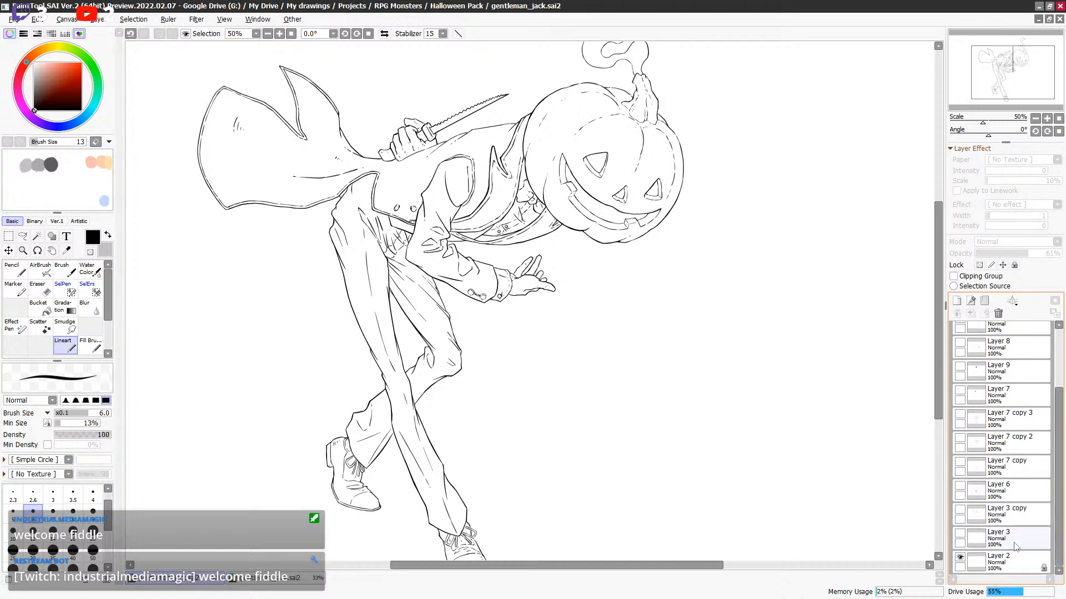
left_click(1026, 539, "shift")
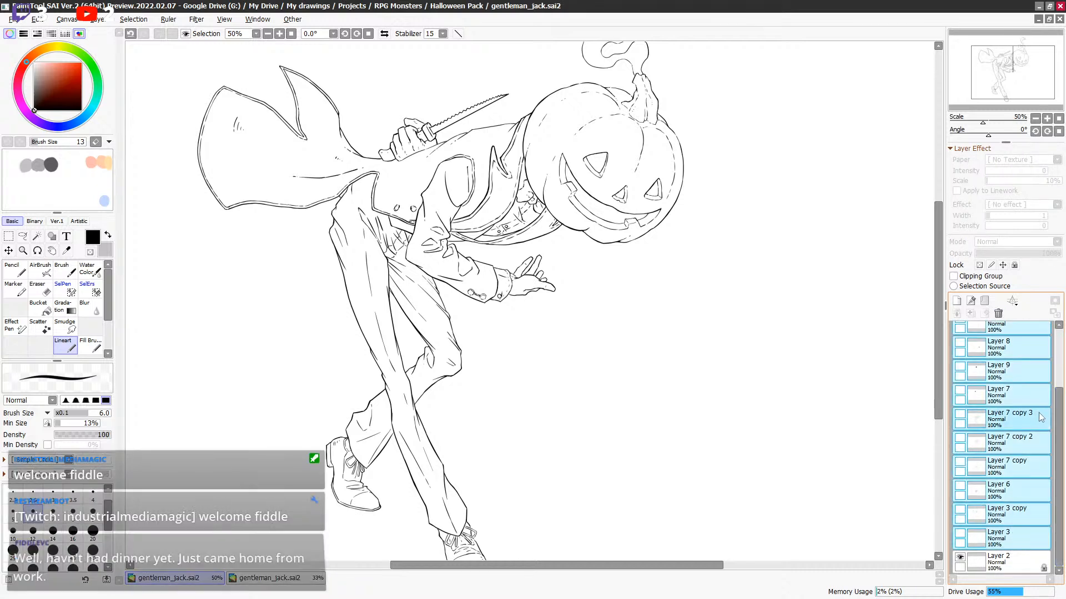
left_click(984, 301)
scroll(1045, 369, "up", 5)
left_click(976, 358)
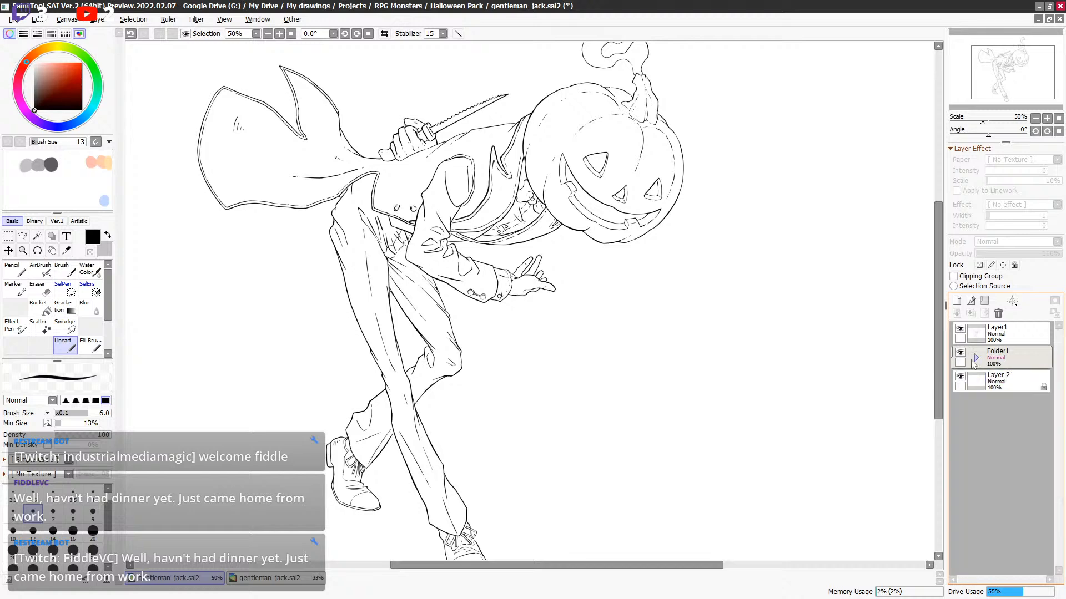
Select the empty background around the character on the line art layer, Layer1, with the Magic Wand.
left_click(1011, 336)
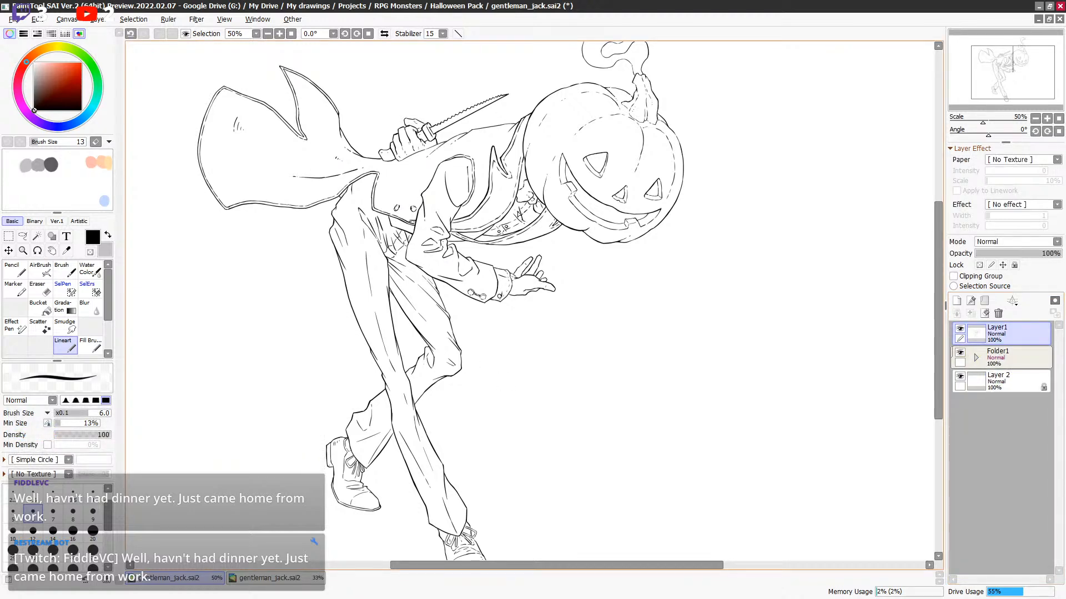
key("w")
left_click(700, 320)
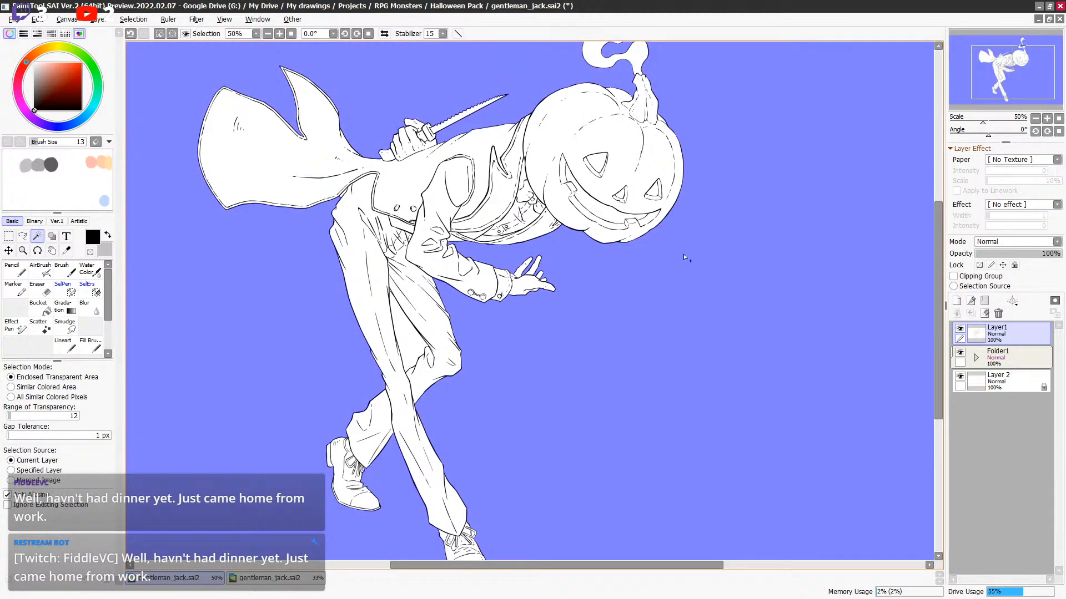
scroll(686, 254, "down", 1)
scroll(666, 278, "down", 5)
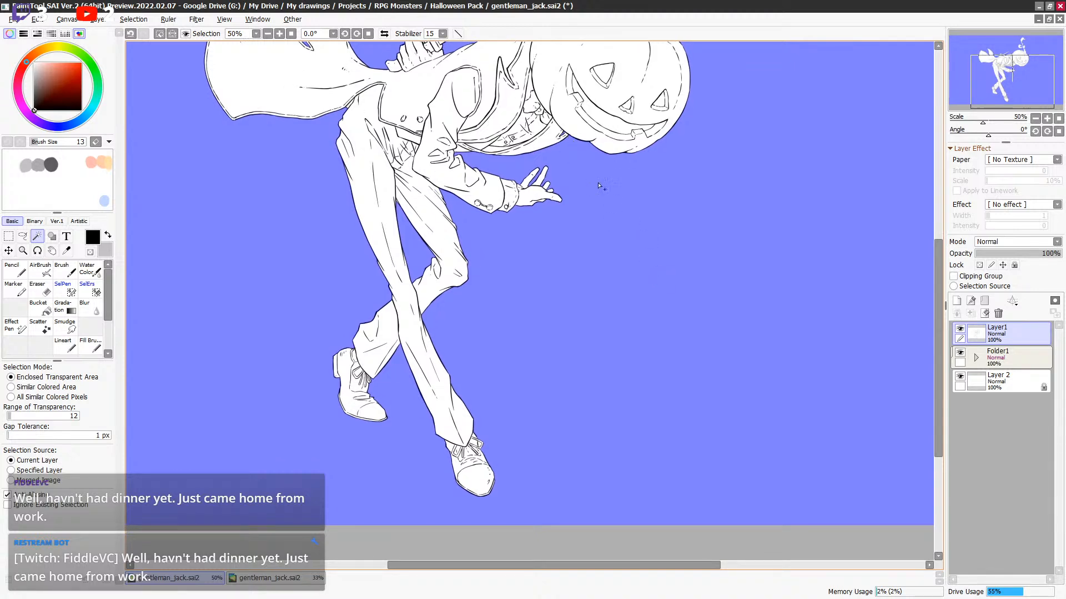
scroll(660, 197, "up", 2)
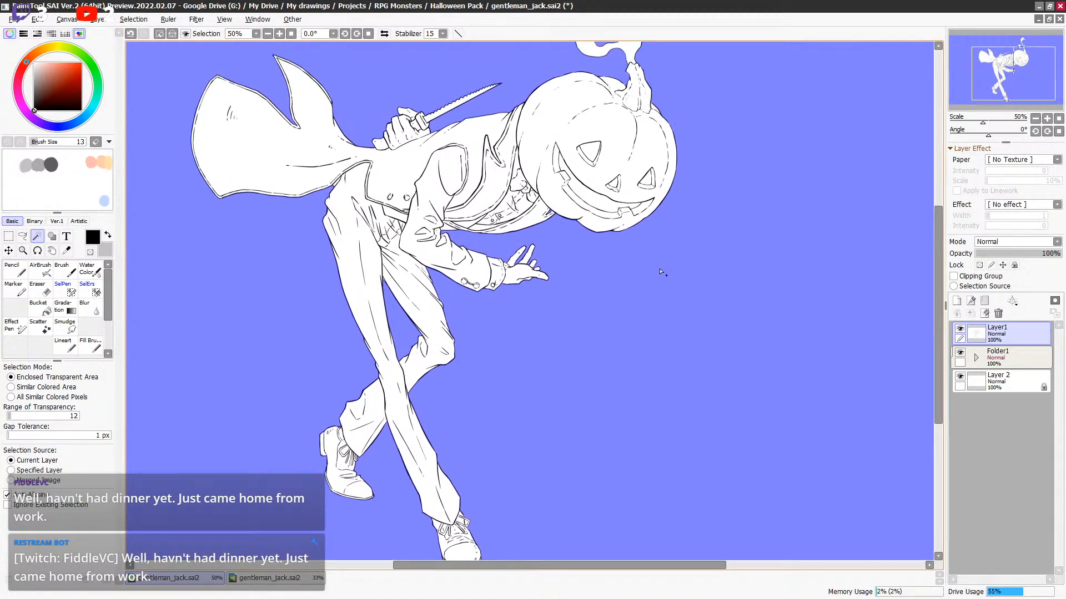
Inspect the selection's edge around the whole figure, including the pumpkin head, coat tails, legs, shoes and outstretched hand, for leaks.
key("ctrl+z")
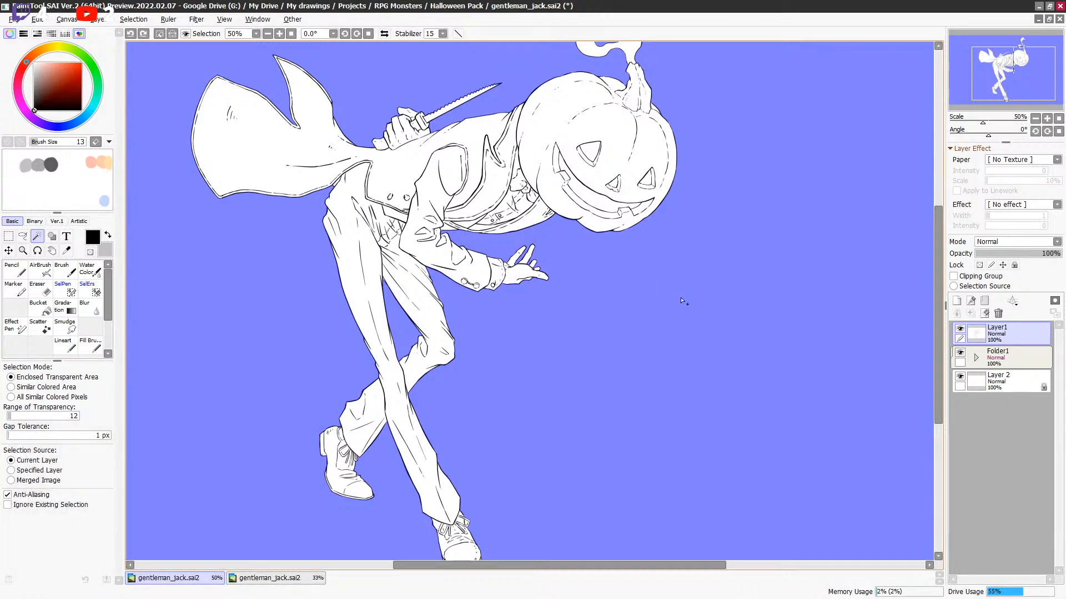
mouse_move(673, 318)
left_mouse_down()
mouse_move(697, 210)
mouse_move(688, 304)
mouse_move(661, 373)
left_mouse_up()
scroll(655, 369, "up", 3)
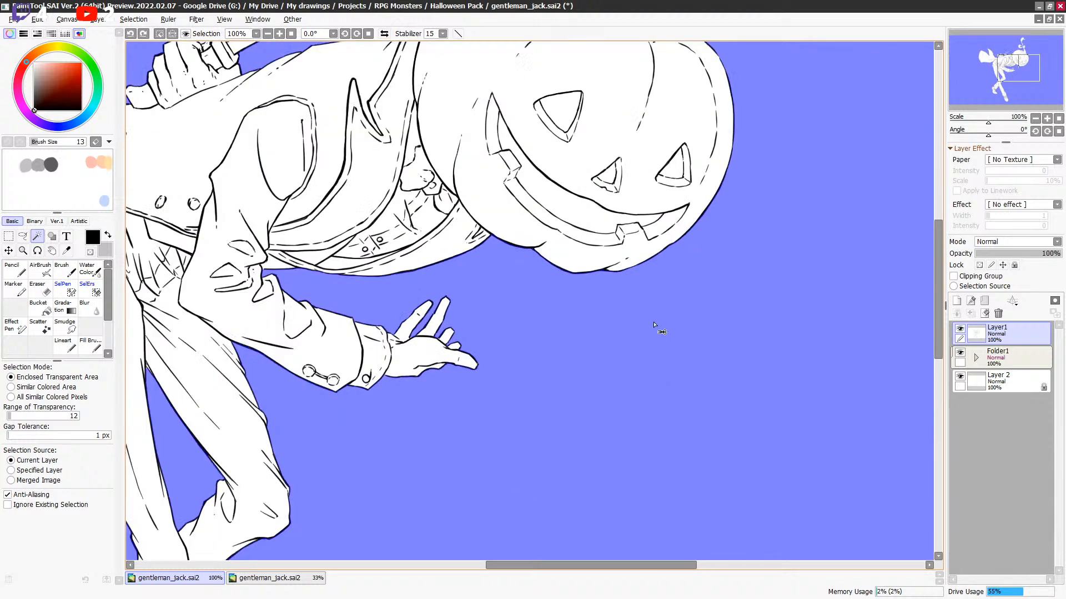
left_click_drag(713, 253, 667, 540)
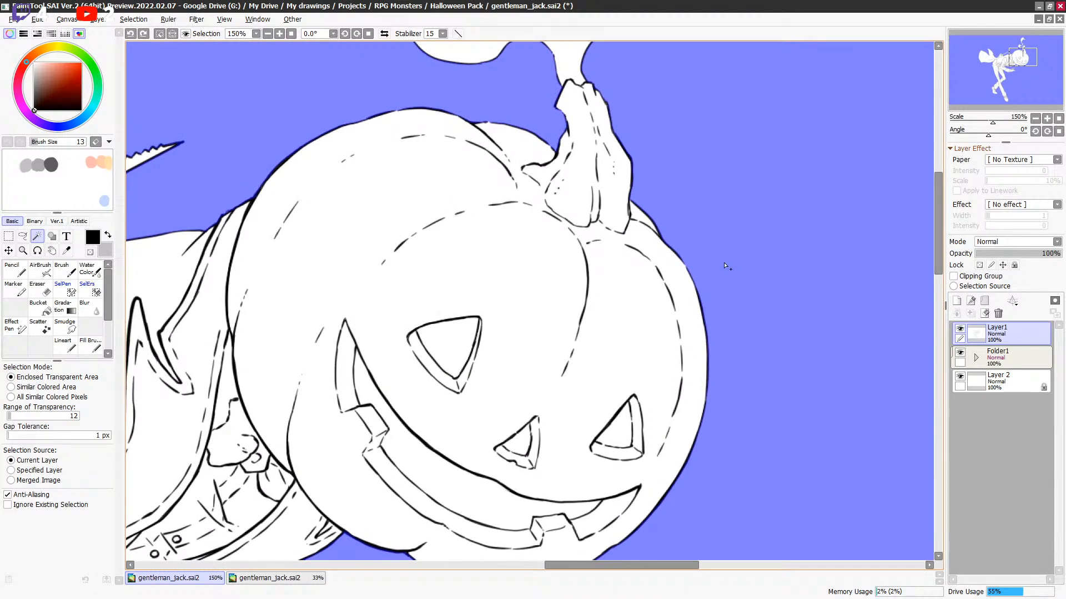
left_click_drag(695, 196, 810, 306)
left_click_drag(245, 506, 686, 253)
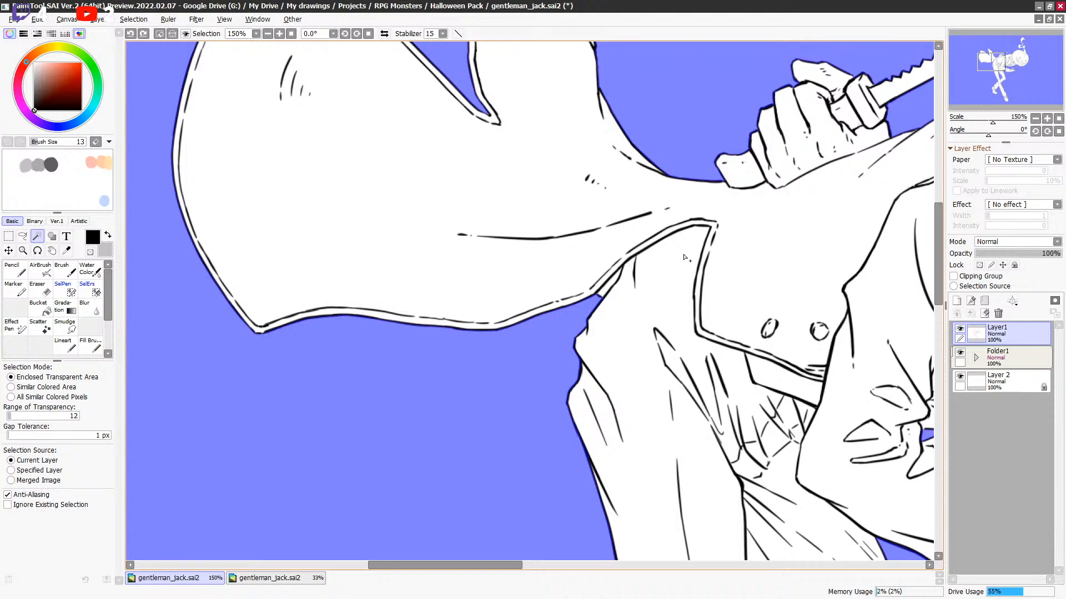
left_click_drag(682, 509, 626, 222)
left_click_drag(712, 480, 642, 216)
left_click_drag(714, 333, 688, 264)
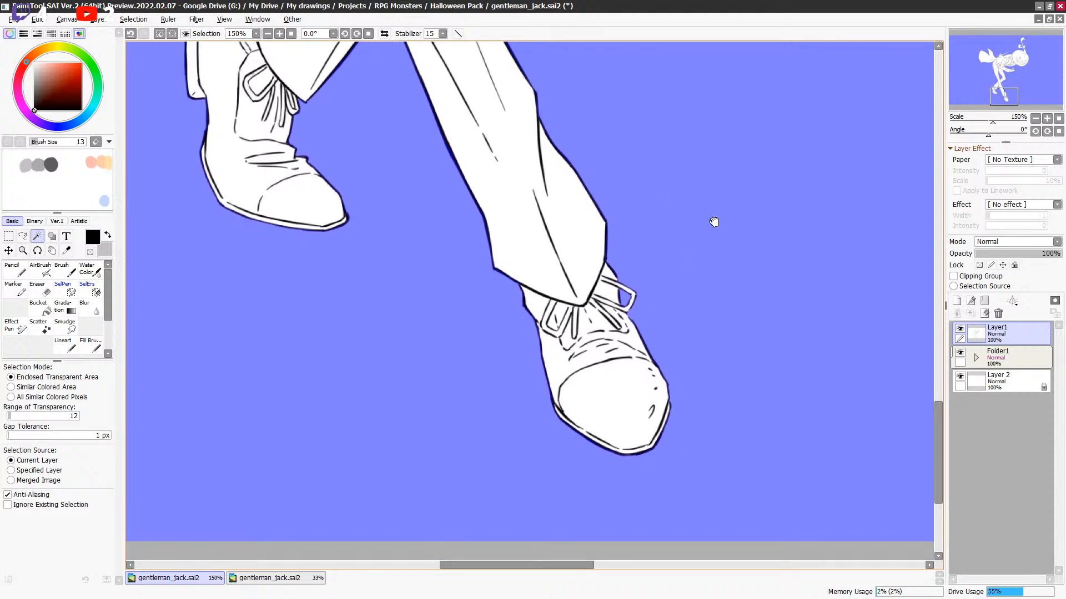
left_click_drag(714, 222, 702, 326)
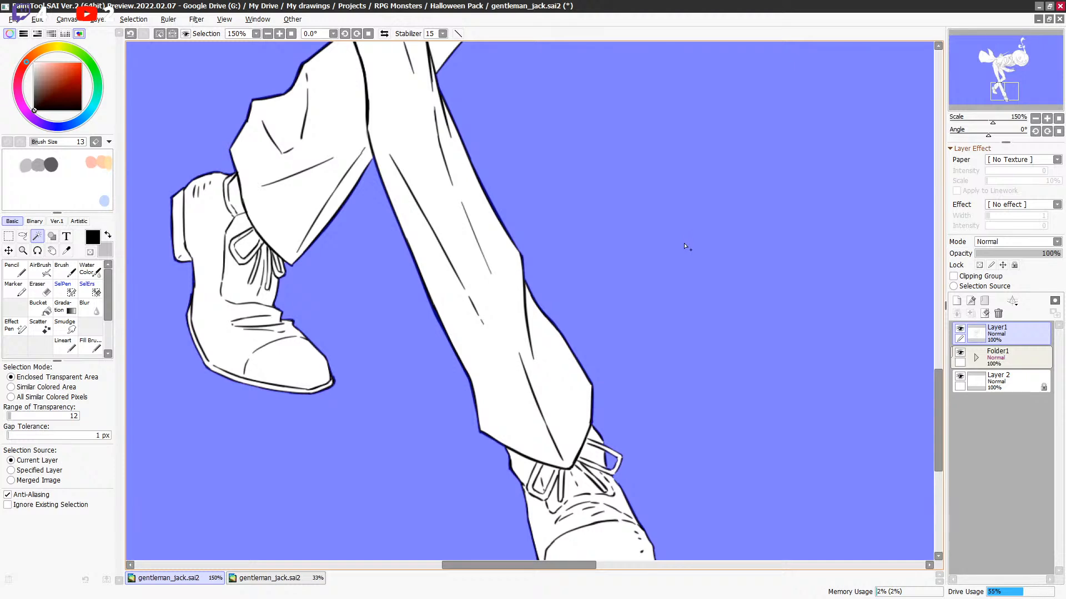
left_click_drag(687, 216, 678, 418)
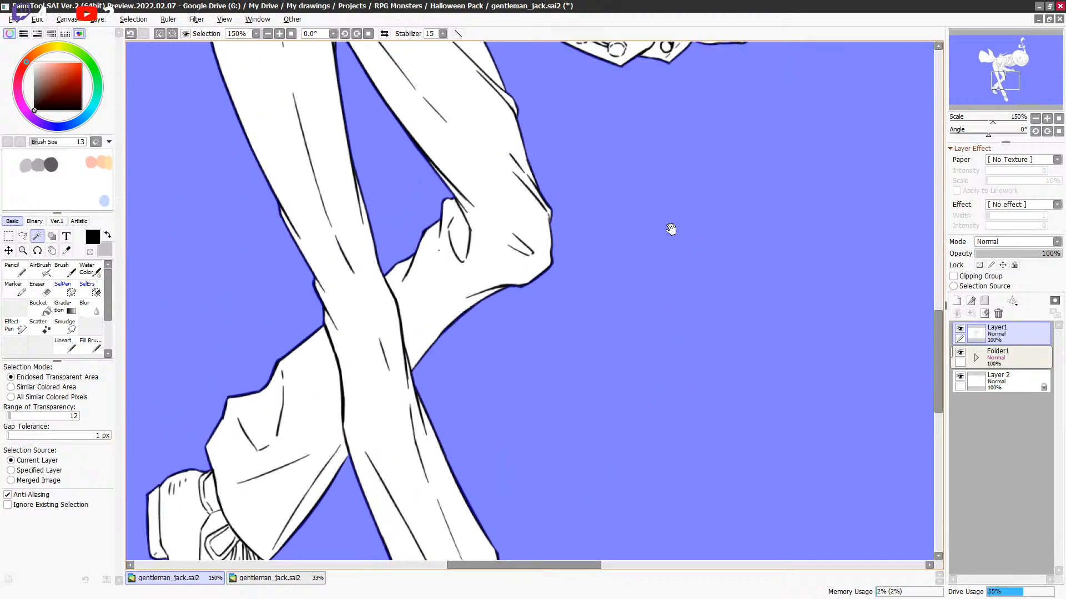
left_click_drag(670, 216, 652, 350)
left_click_drag(669, 222, 651, 312)
left_click_drag(666, 228, 658, 304)
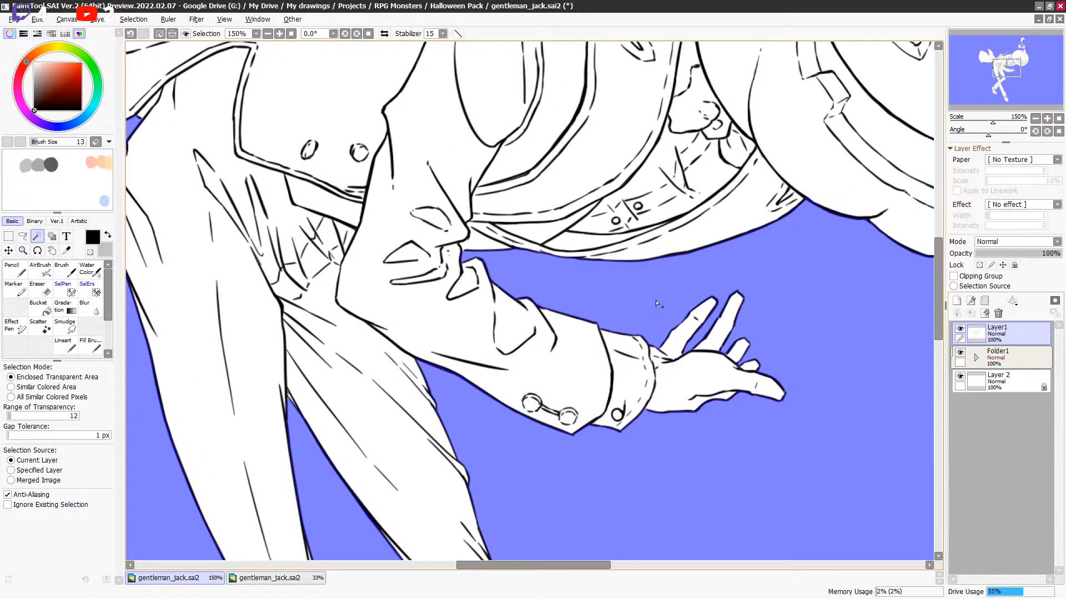
left_click_drag(663, 259, 660, 305)
scroll(661, 305, "down", 2)
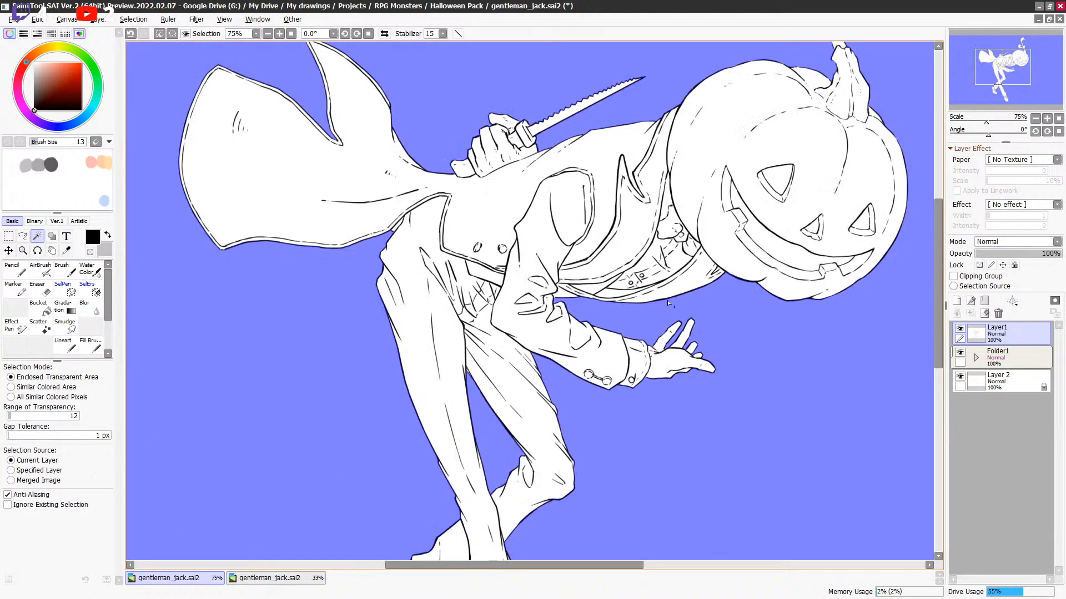
scroll(742, 314, "down", 1)
scroll(741, 261, "down", 1)
scroll(713, 285, "up", 1)
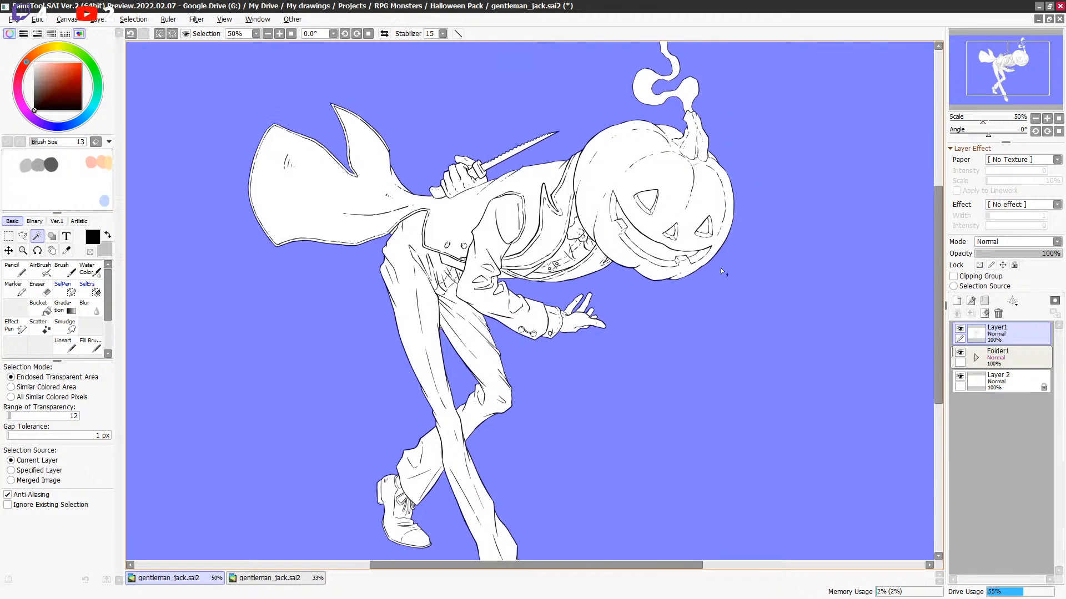
Invert the background selection so that it covers the character instead.
left_click(66, 19)
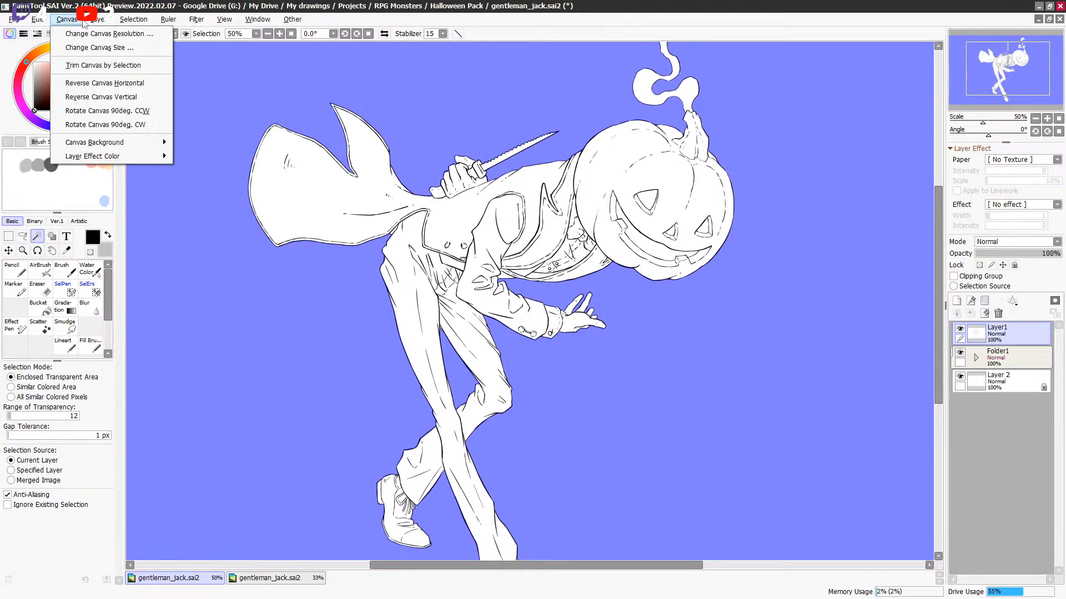
mouse_move(110, 21)
mouse_move(143, 21)
left_click(153, 48)
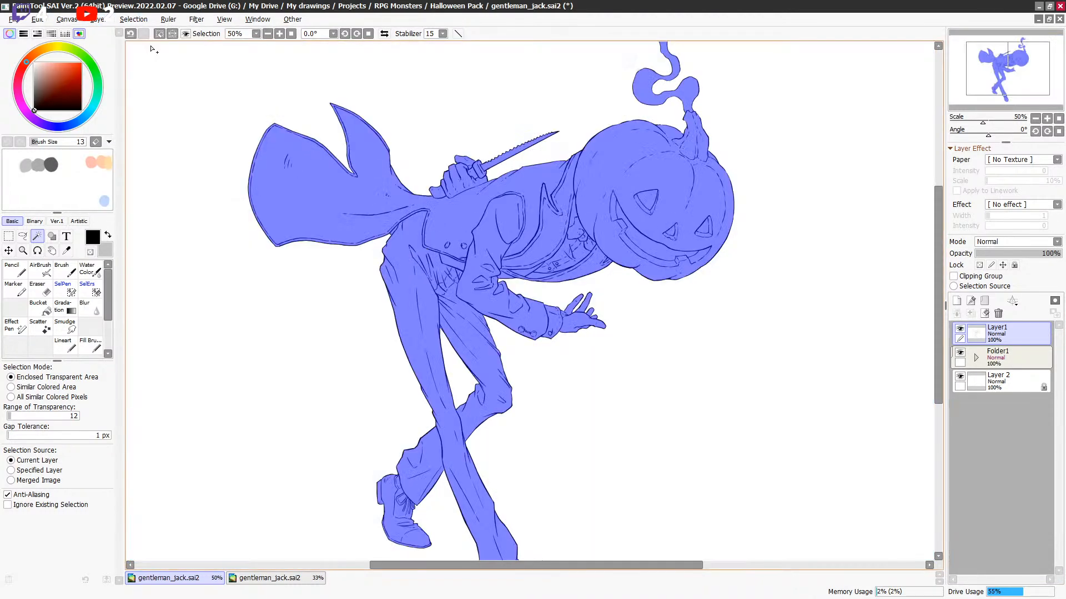
Add a new folder directly above Folder1 and give it a mask made from the character selection.
left_click(1003, 360)
left_click(971, 313)
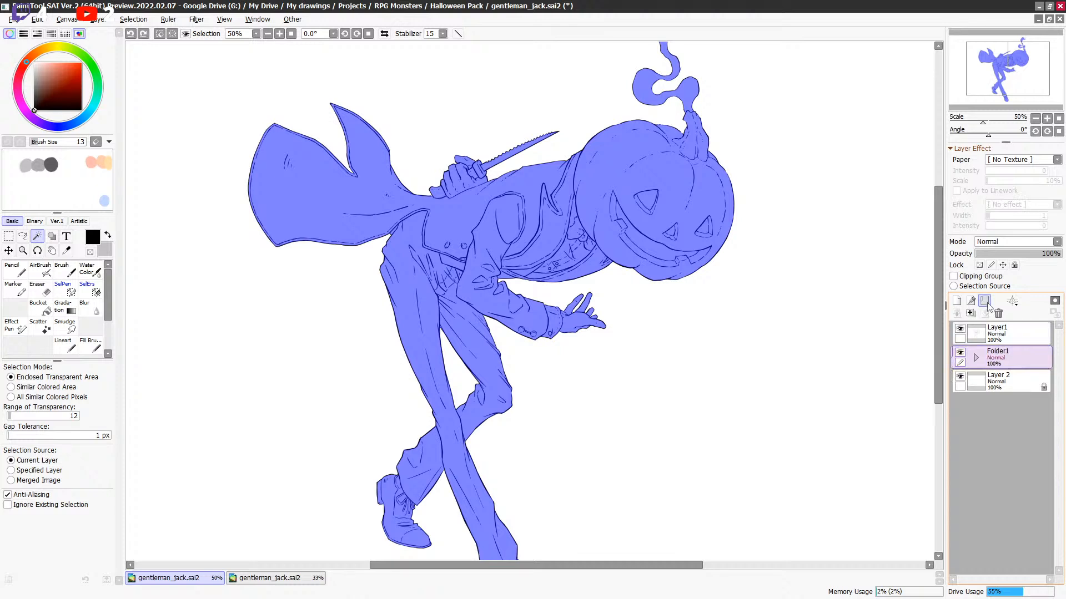
left_click(1054, 301)
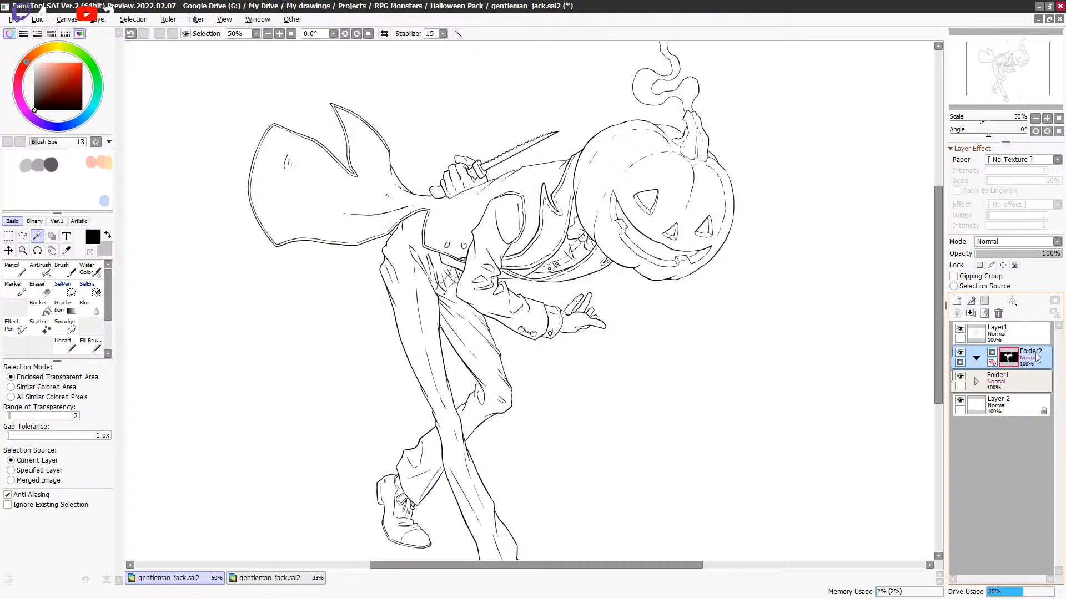
Rename the masked folder as shade and save the drawing.
double_click(1034, 358)
type("s")
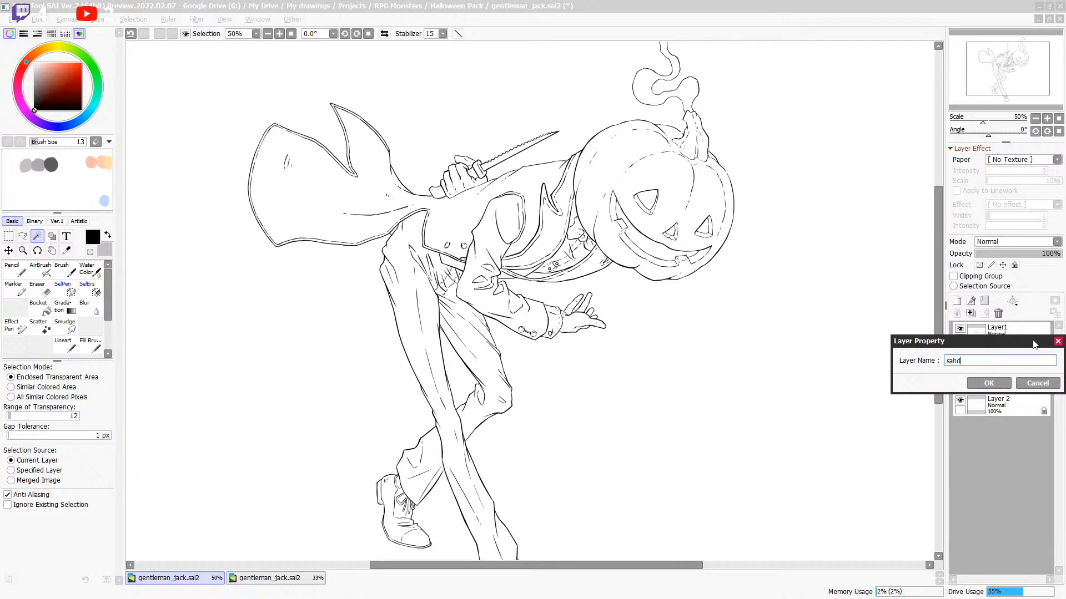
type("hade")
key("Return")
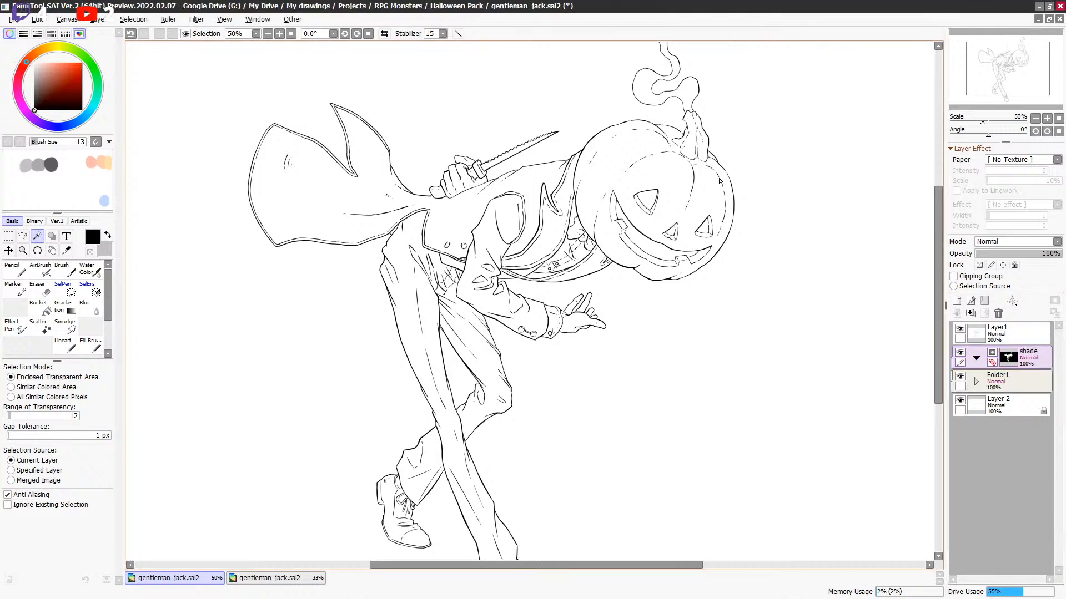
key("ctrl+s")
Add a new layer inside the shade folder, fill it with the light grey swatch colour, and check the fill by toggling its visibility.
left_click_drag(718, 228, 684, 229)
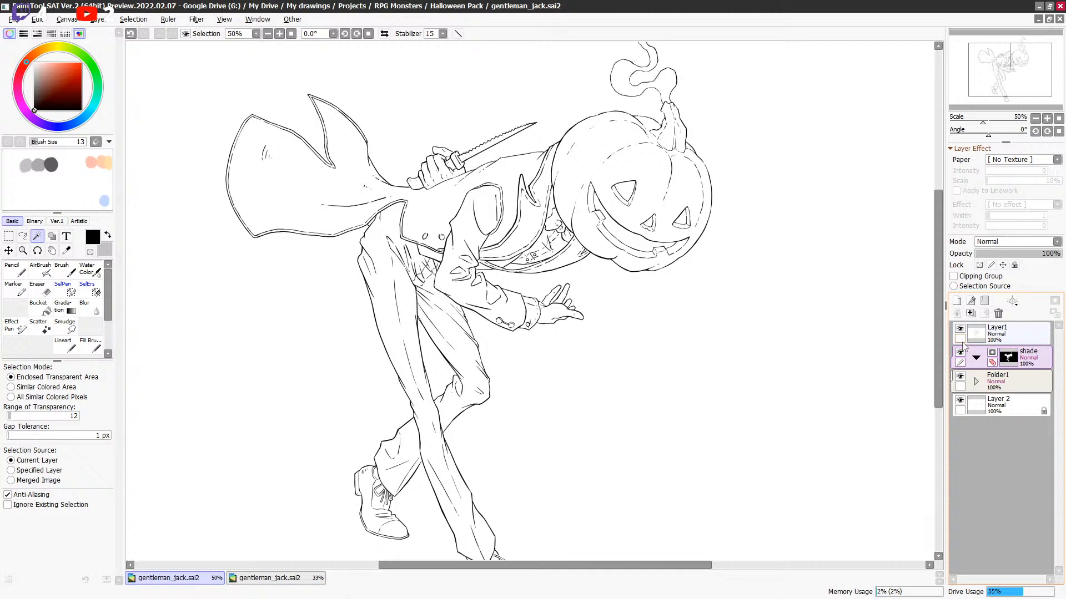
mouse_move(673, 256)
left_mouse_down()
mouse_move(673, 233)
mouse_move(665, 252)
left_mouse_up()
left_click_drag(702, 165, 657, 265)
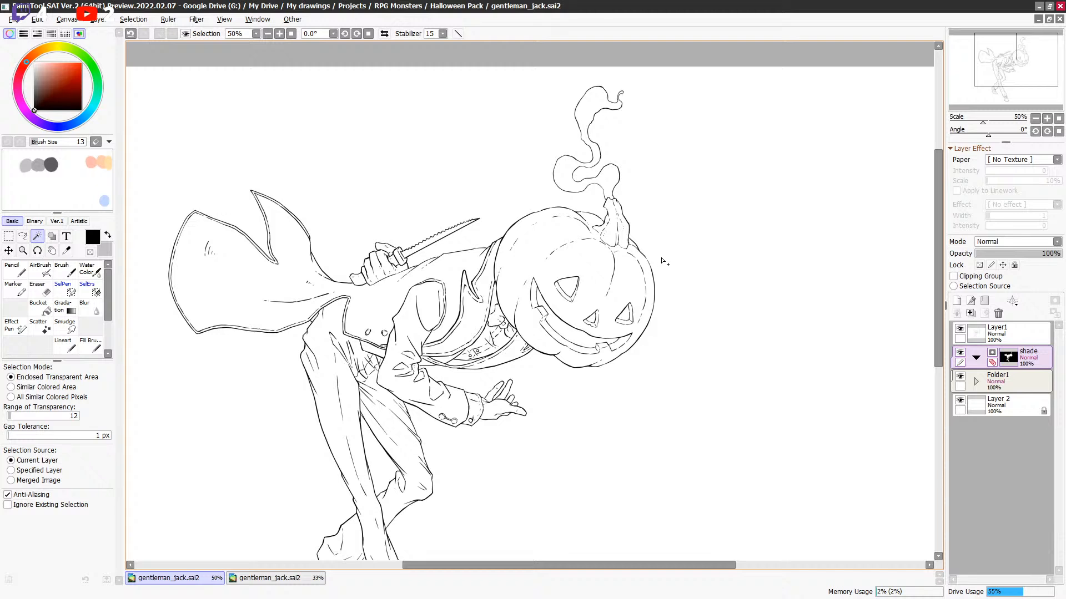
left_click_drag(662, 261, 665, 254)
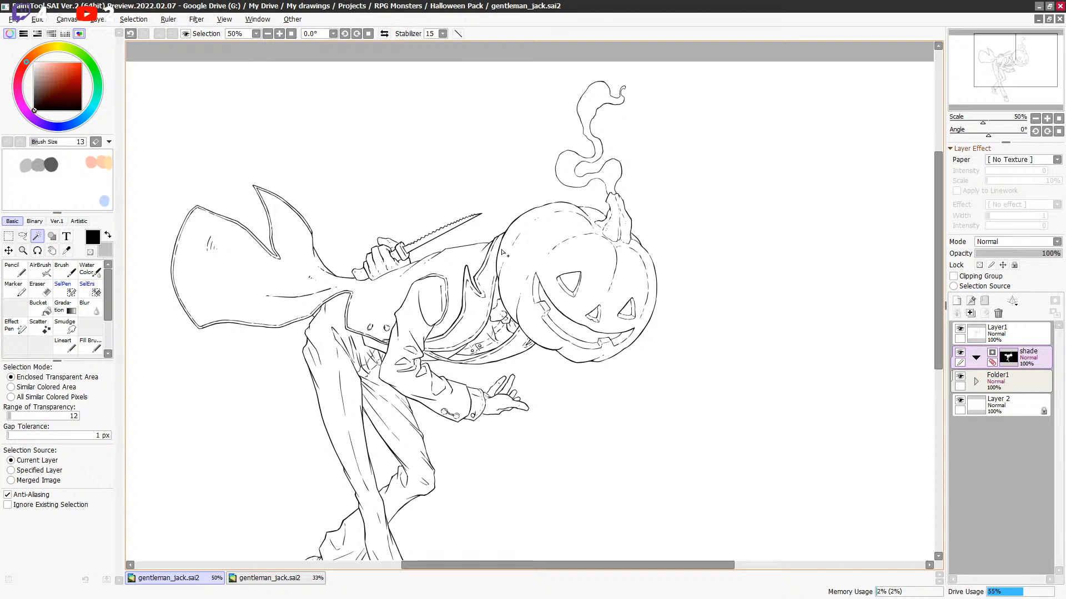
key("b")
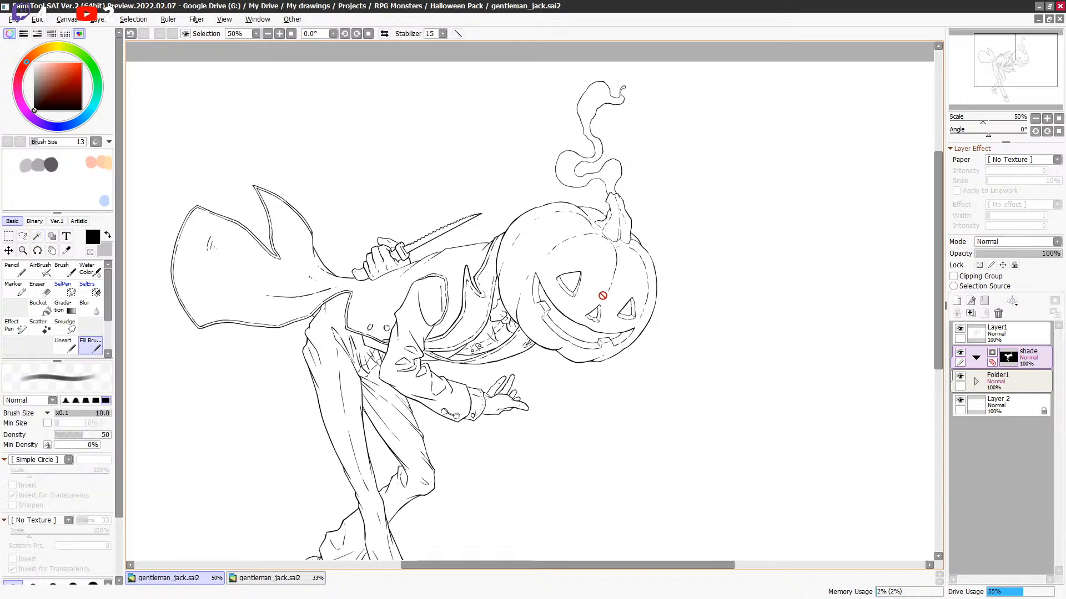
left_click(961, 300)
left_click(39, 306)
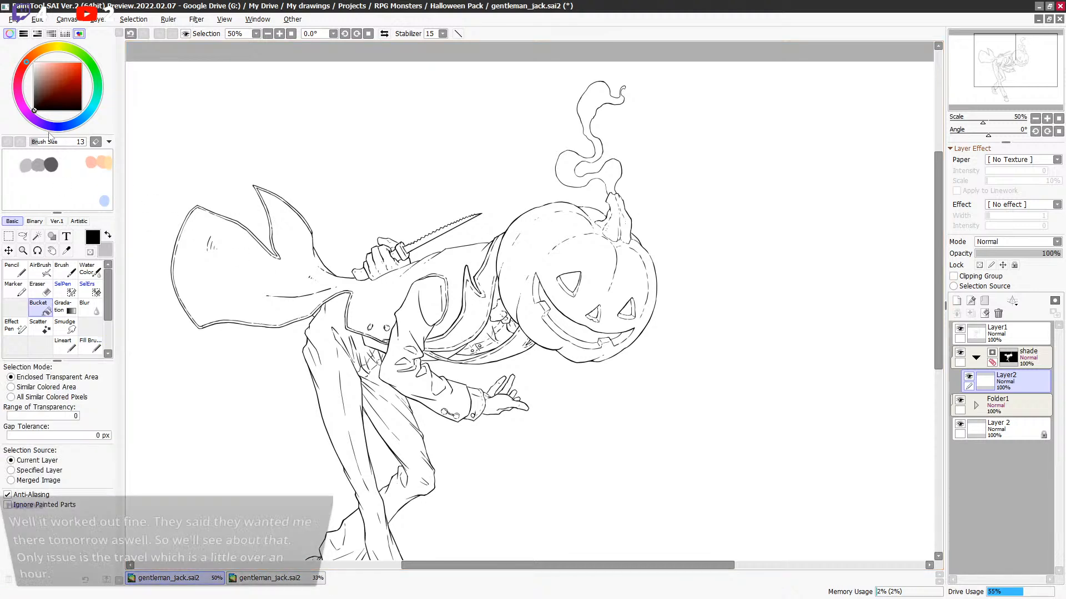
left_click(27, 164)
left_click(682, 377)
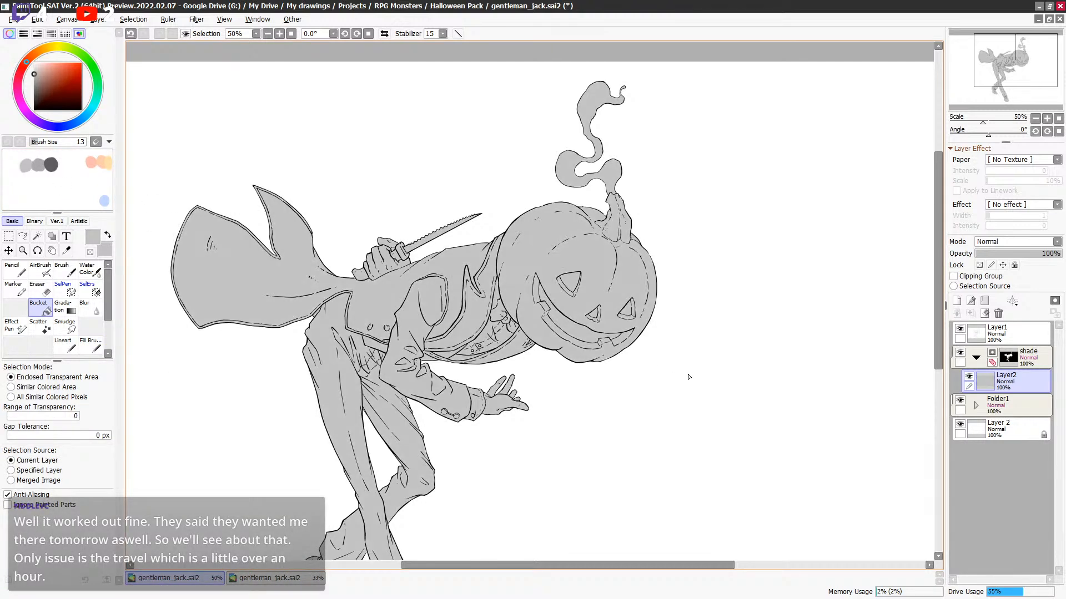
left_click_drag(666, 402, 720, 319)
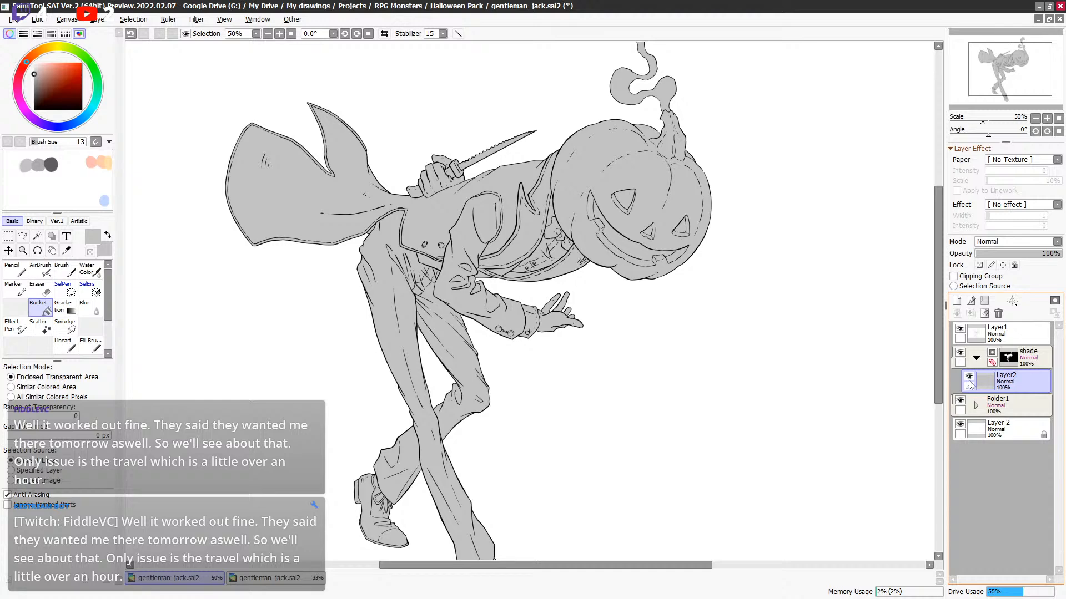
left_click(969, 377)
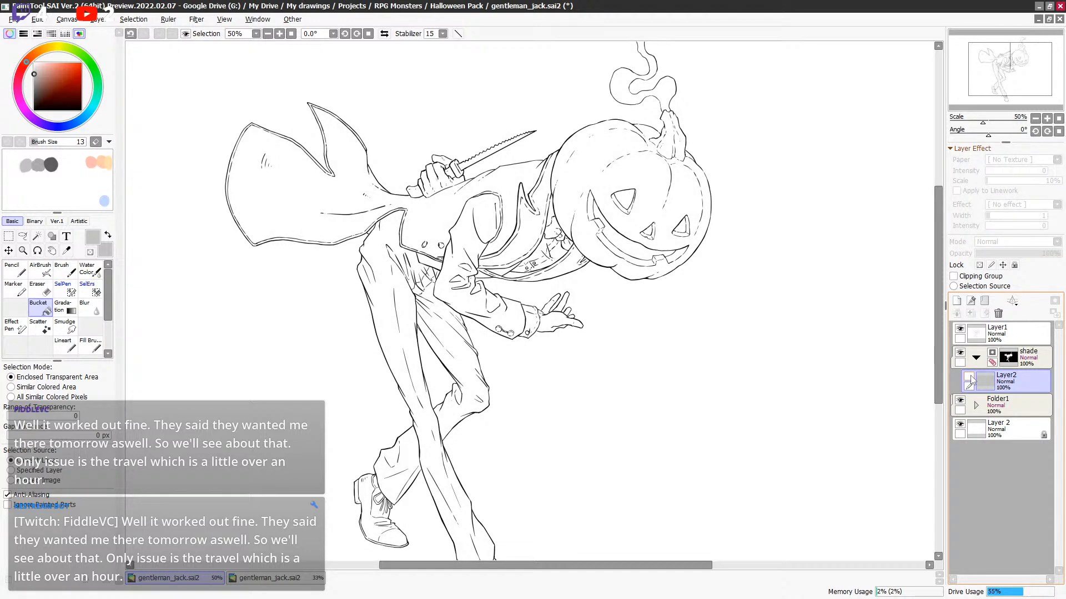
left_click(969, 377)
Add another layer above the grey fill in the shade folder, with Multiply blending and the Water Fringe effect.
left_click(956, 301)
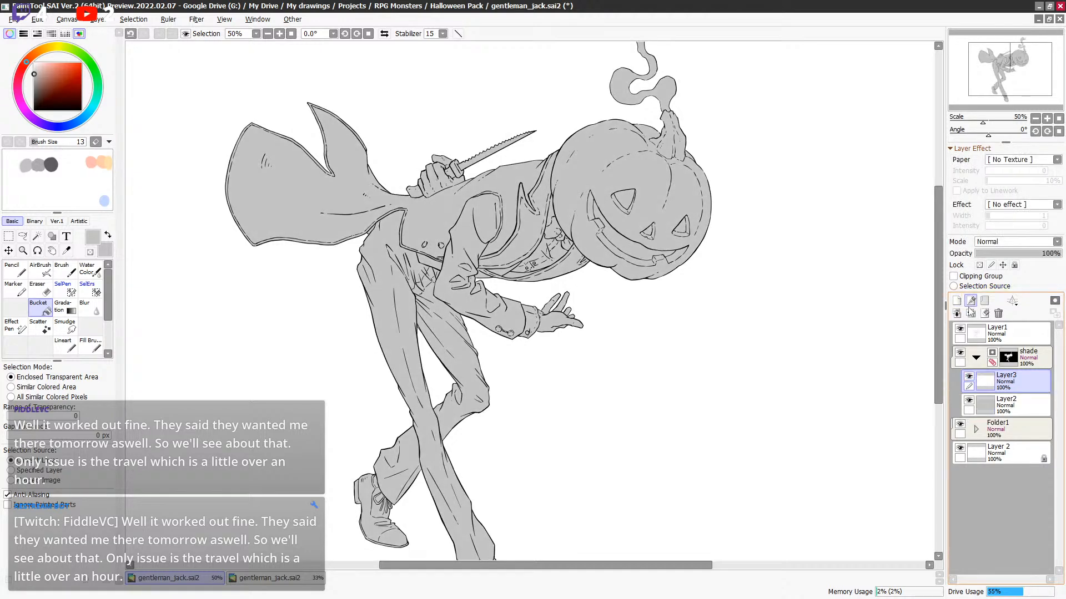
left_click(999, 238)
left_click(999, 265)
left_click(1024, 207)
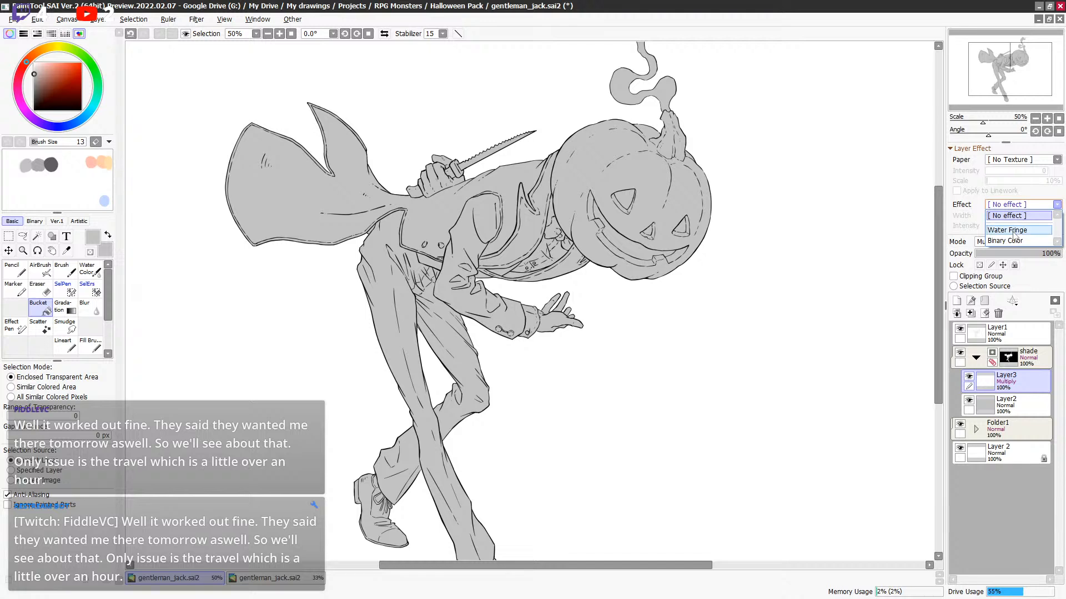
left_click(1014, 231)
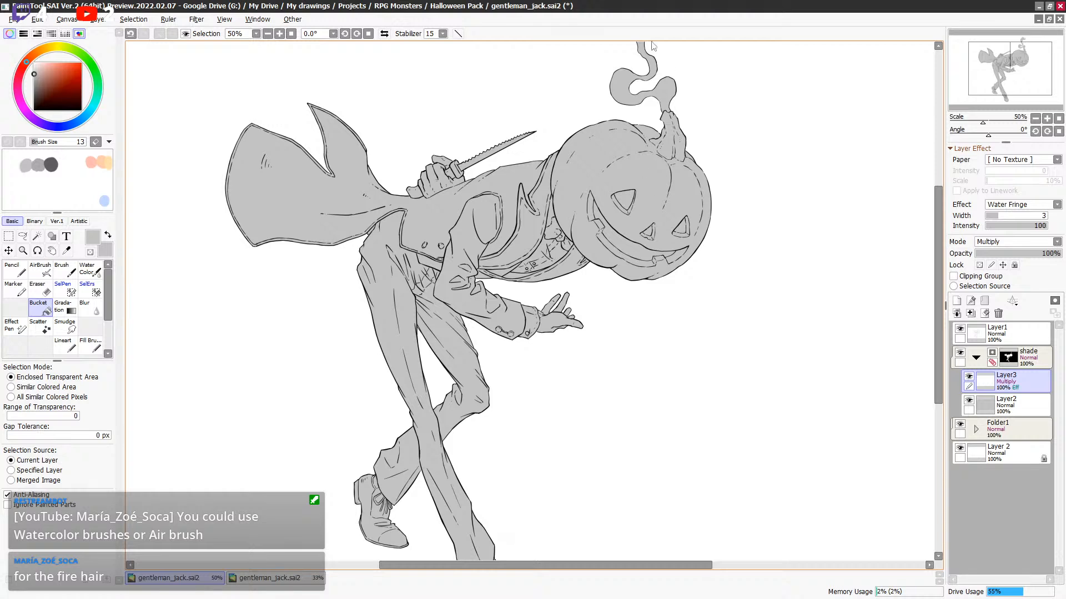
scroll(656, 165, "down", 1)
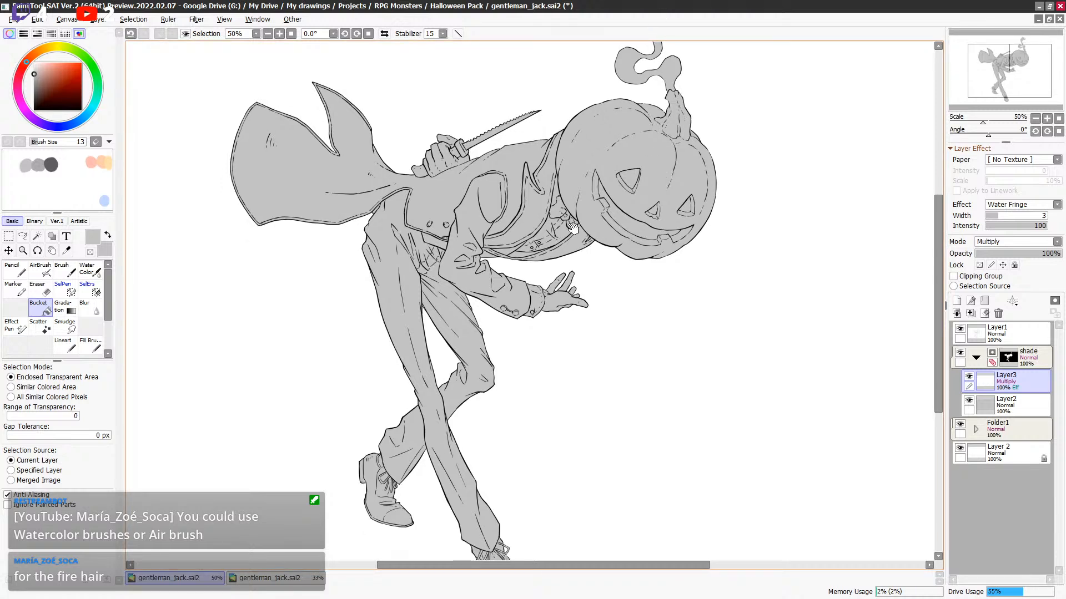
scroll(571, 231, "down", 3)
scroll(511, 275, "down", 2)
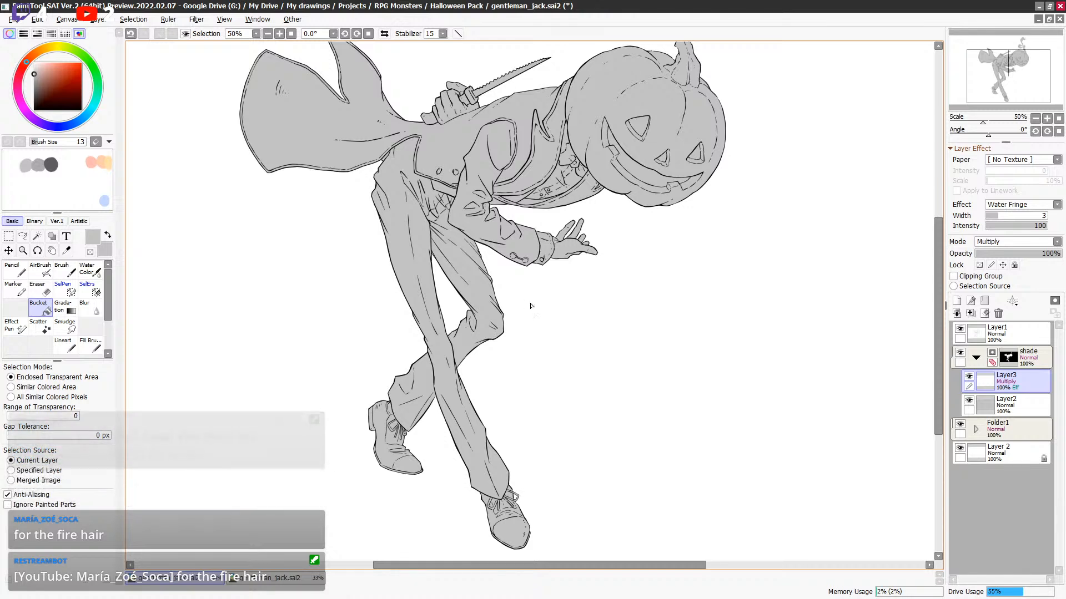
scroll(517, 302, "down", 2)
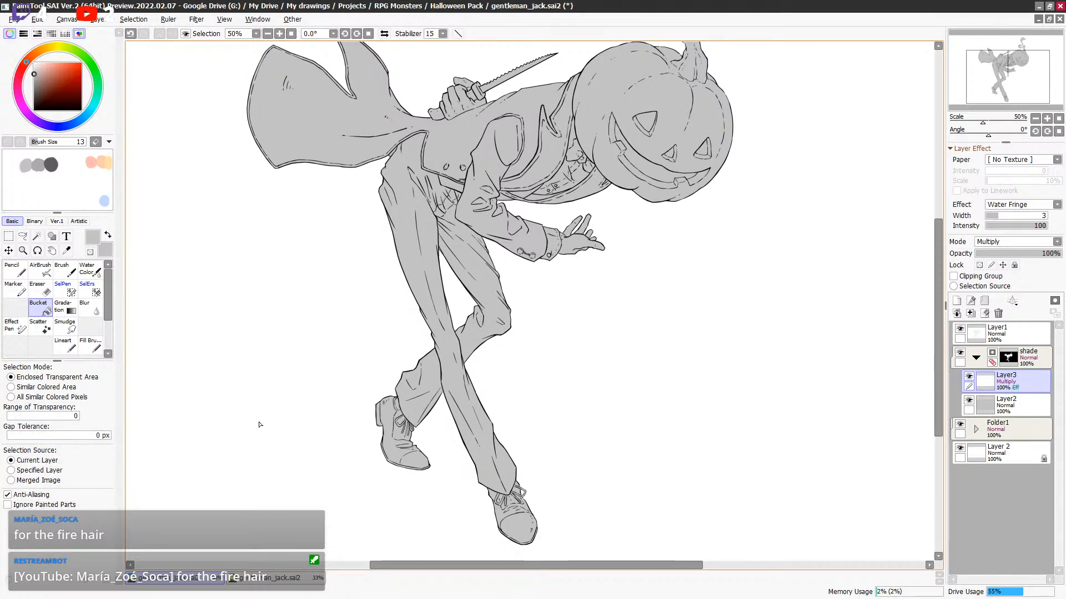
scroll(511, 266, "down", 3)
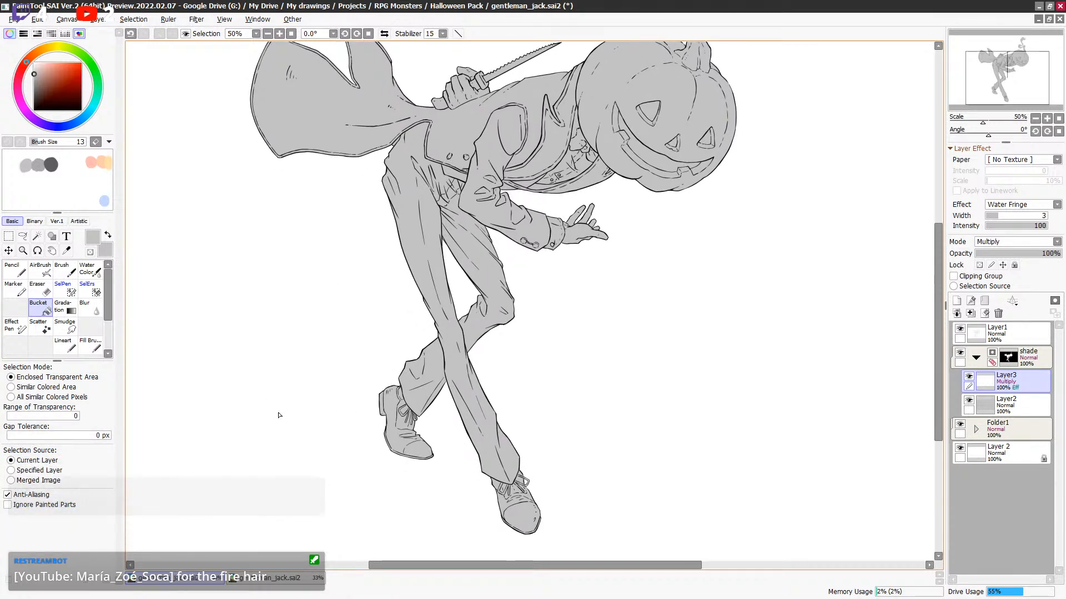
scroll(393, 285, "up", 2)
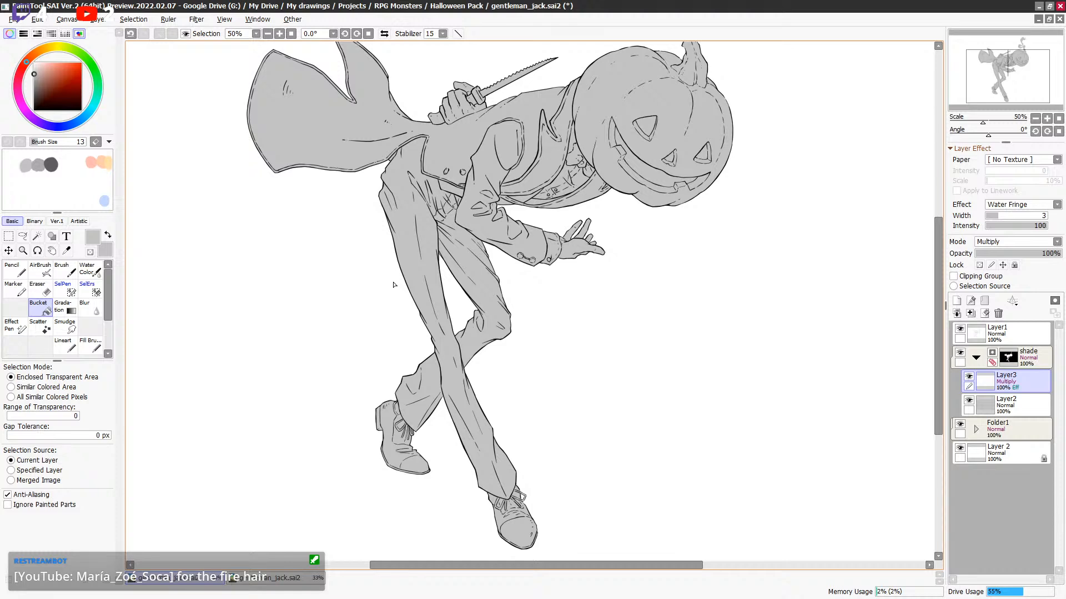
scroll(549, 244, "up", 2)
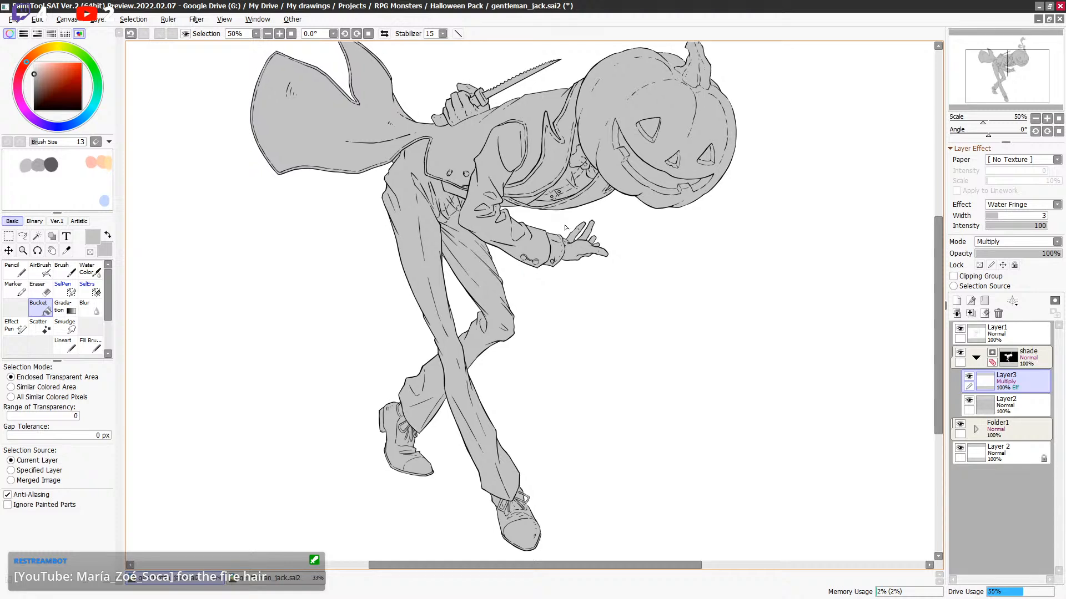
Choose the Fill Brush and set its size to 120 and its density to 80.
left_click(90, 344)
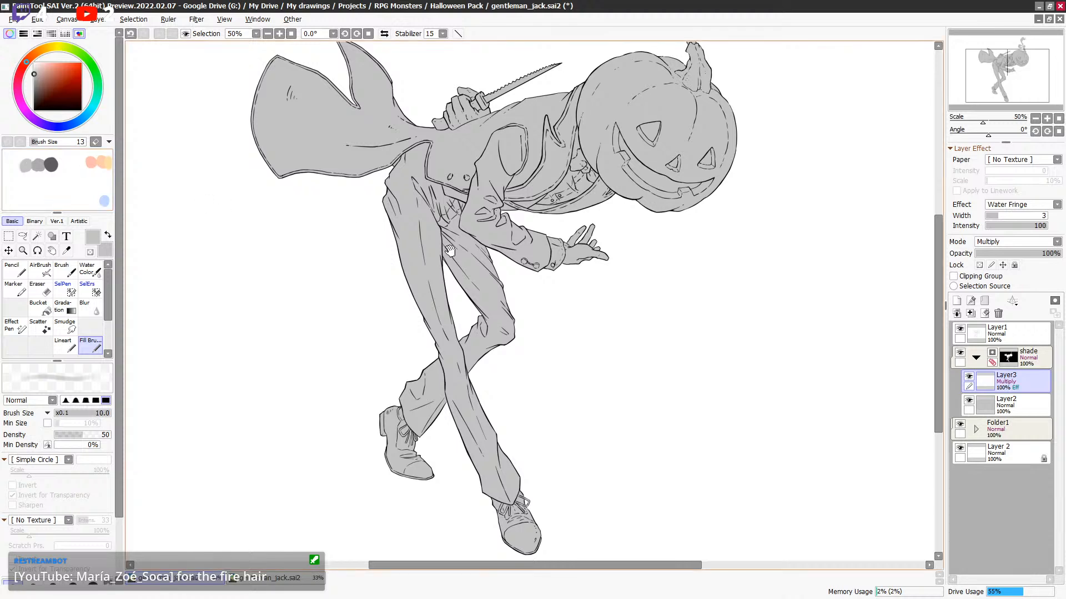
left_click_drag(469, 315, 452, 290)
scroll(464, 270, "up", 1)
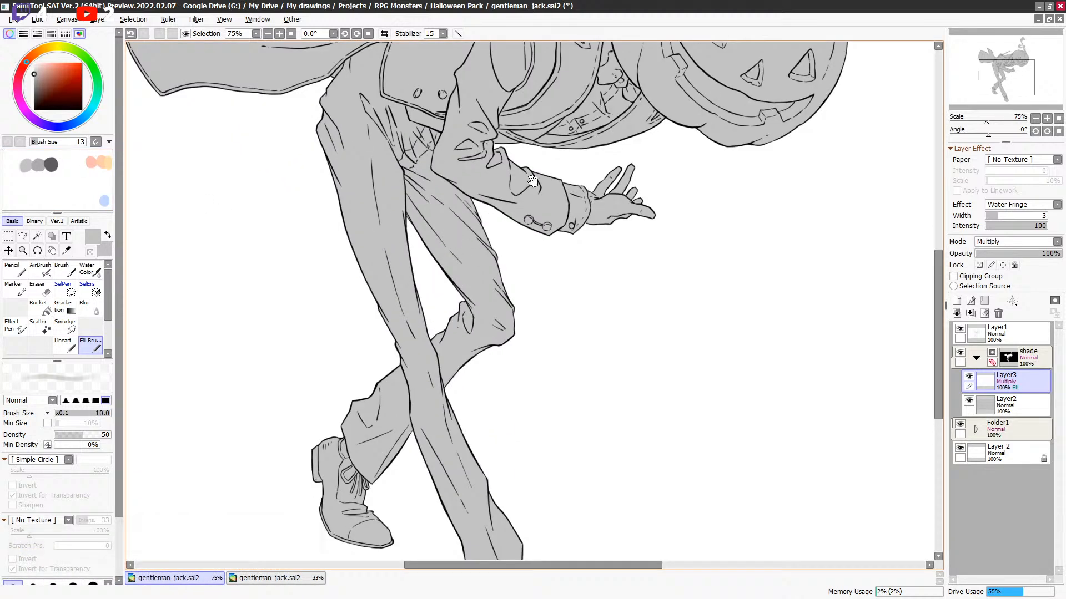
left_click_drag(527, 179, 483, 256)
key("bracketright")
key("bracketright")
key("bracketright")
key("bracketright")
key("bracketright")
key("bracketright")
key("bracketright")
key("bracketright")
key("bracketright")
key("bracketright")
key("bracketright")
key("bracketright")
key("bracketright")
key("bracketright")
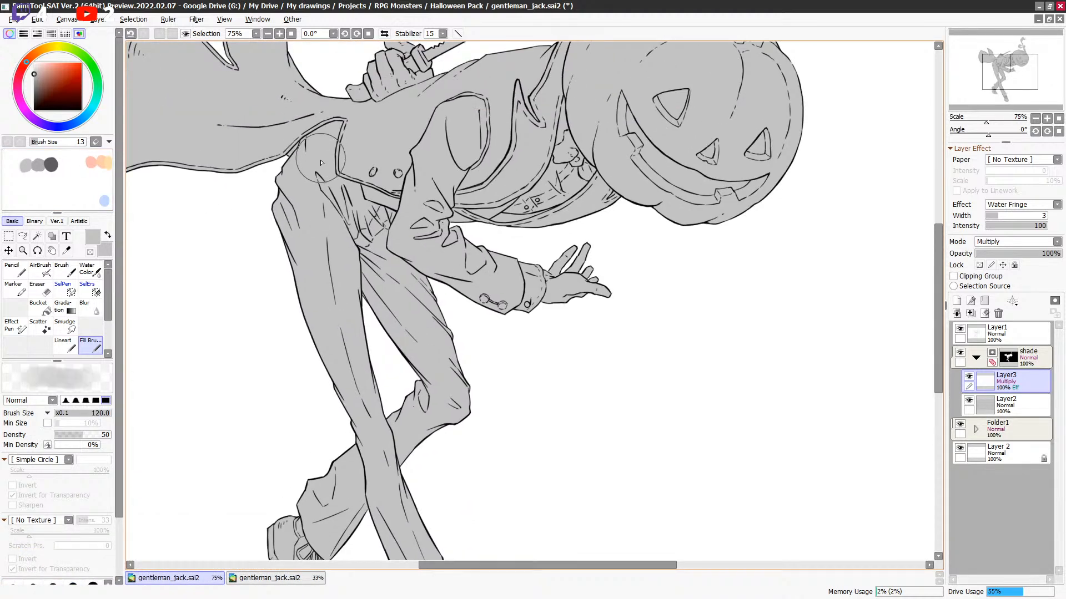
left_click(100, 435)
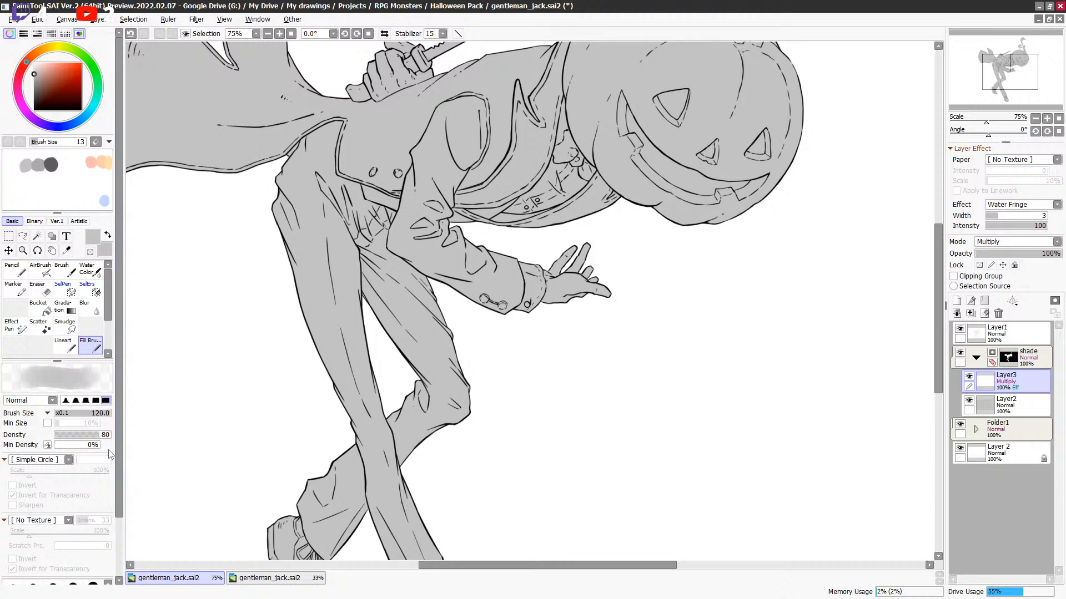
Try shading strokes on the hips and pumpkin head with the brush reduced to size 60, and undo them.
left_click_drag(352, 107, 364, 267)
key("ctrl+z")
key("bracketleft")
key("bracketleft")
key("bracketleft")
mouse_move(330, 131)
left_mouse_down()
mouse_move(326, 168)
mouse_move(344, 222)
left_mouse_up()
key("bracketleft")
left_click_drag(660, 177, 557, 252)
key("ctrl+z")
key("ctrl+z")
scroll(585, 257, "down", 1)
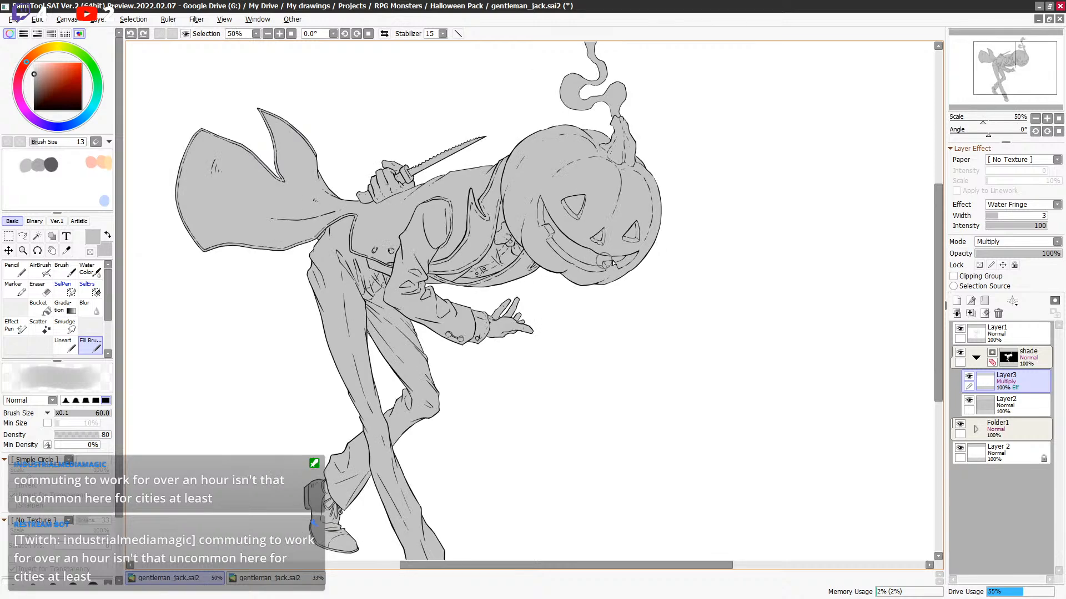
left_click_drag(685, 230, 654, 236)
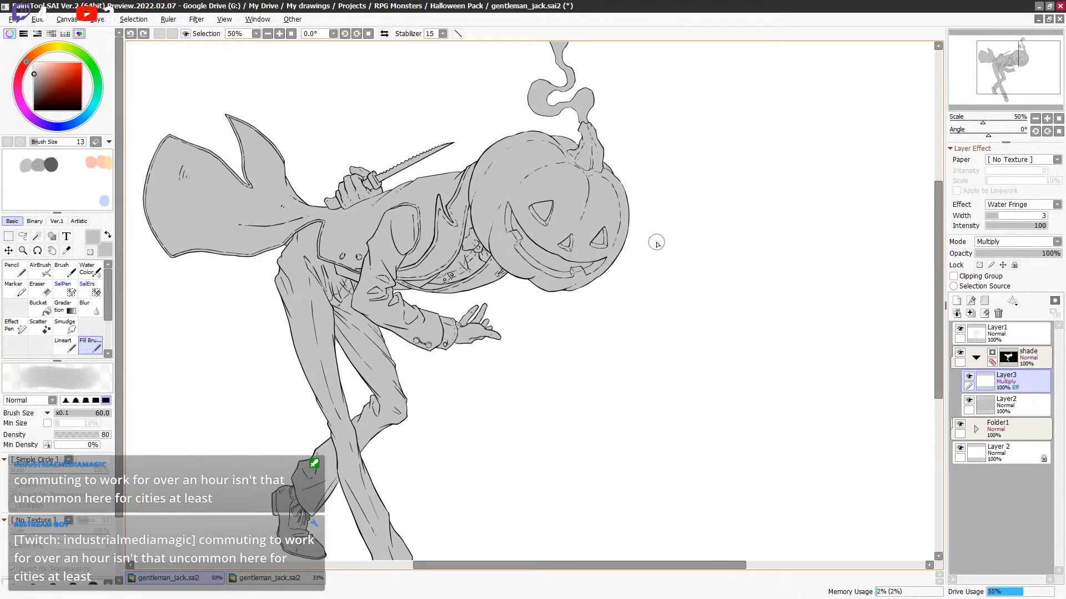
mouse_move(578, 183)
left_mouse_down()
mouse_move(541, 205)
mouse_move(574, 238)
left_mouse_up()
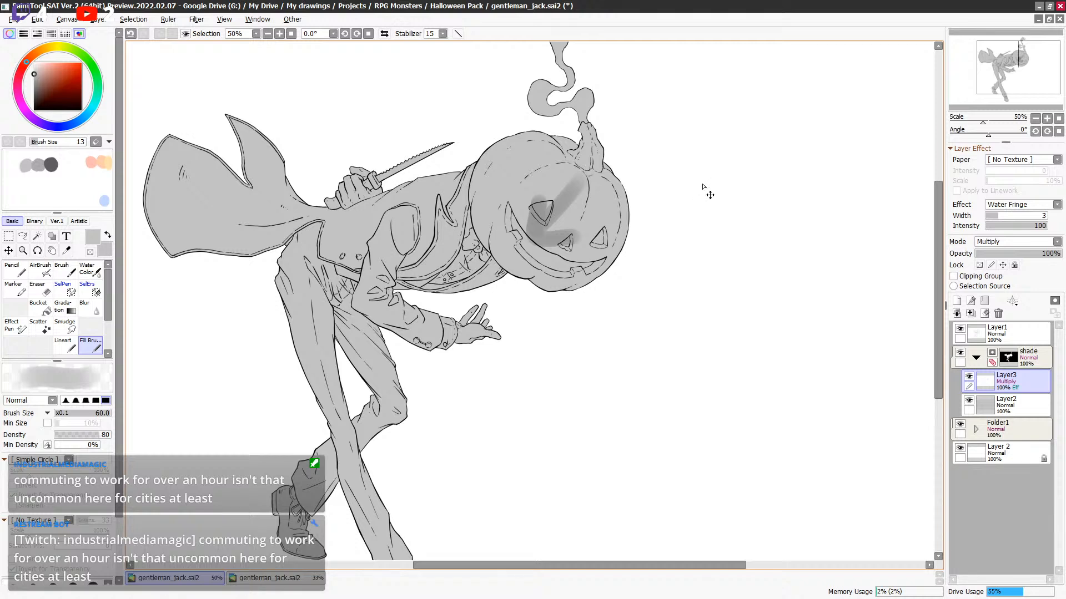
key("ctrl+z")
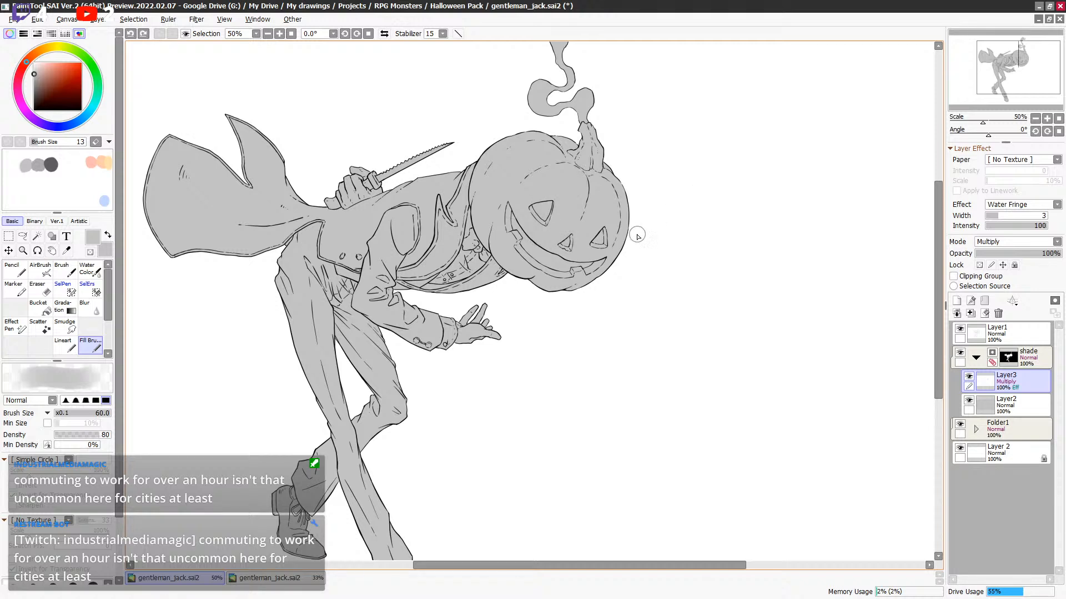
mouse_move(482, 233)
left_mouse_down()
mouse_move(572, 179)
mouse_move(539, 224)
left_mouse_up()
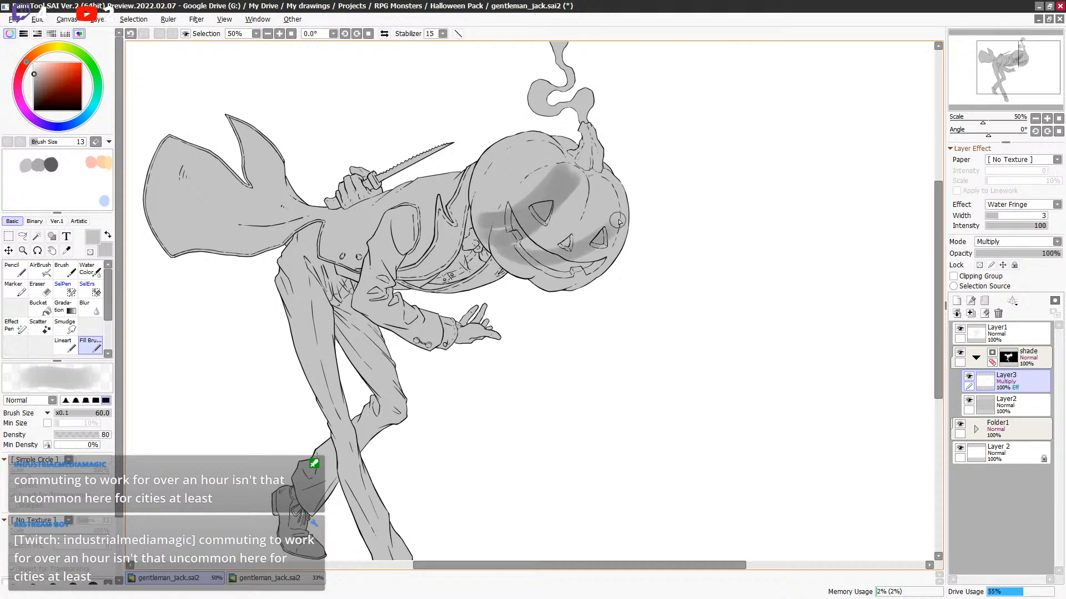
key("ctrl+z")
left_click_drag(615, 284, 614, 228)
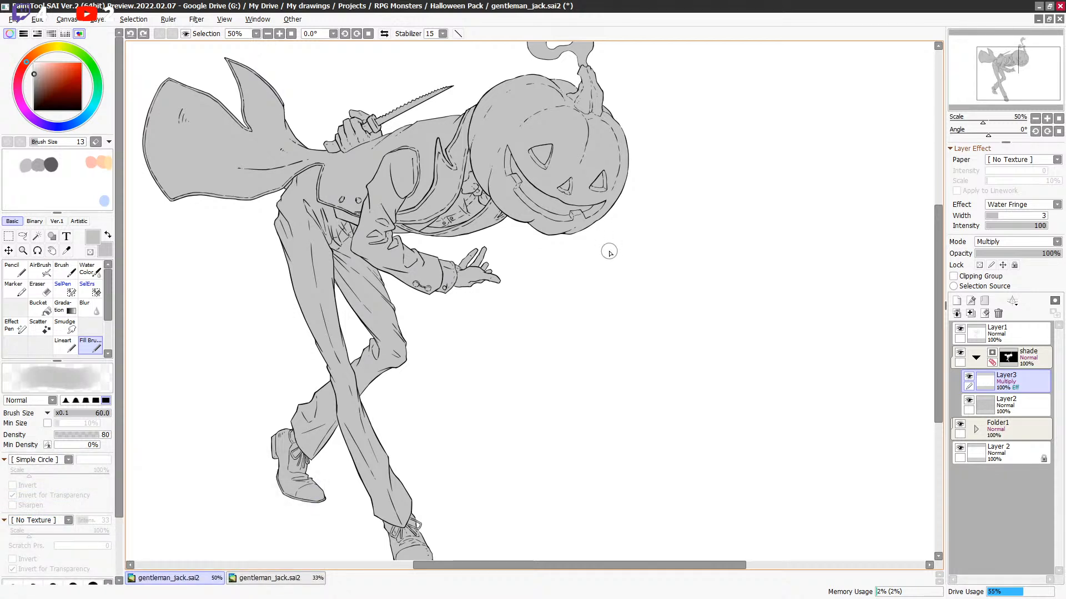
scroll(616, 230, "up", 5)
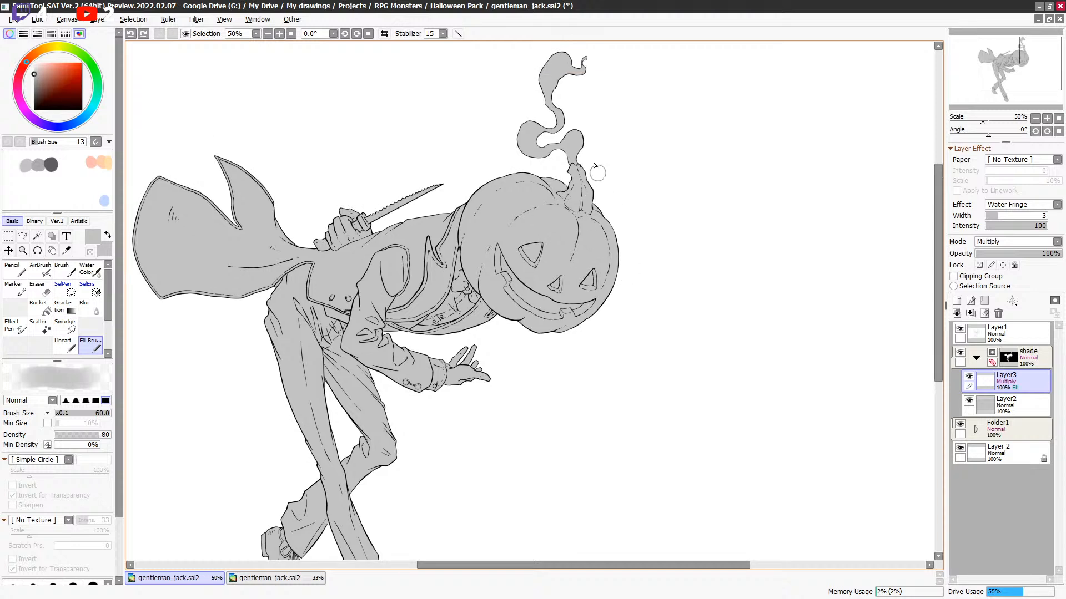
scroll(610, 183, "down", 1)
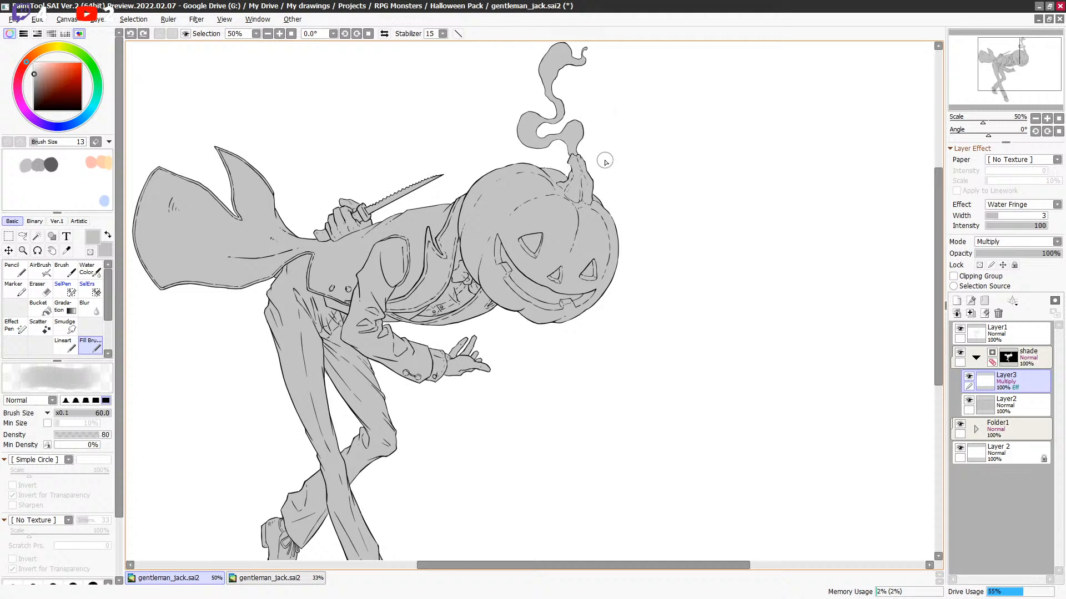
left_click_drag(596, 127, 591, 132)
scroll(632, 163, "up", 1)
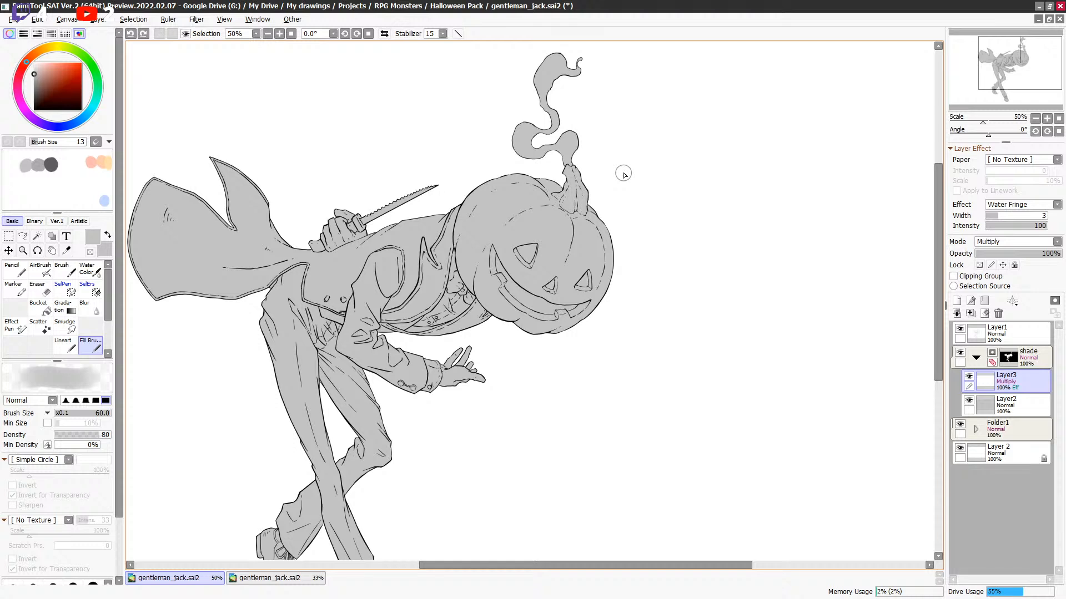
scroll(619, 189, "down", 3)
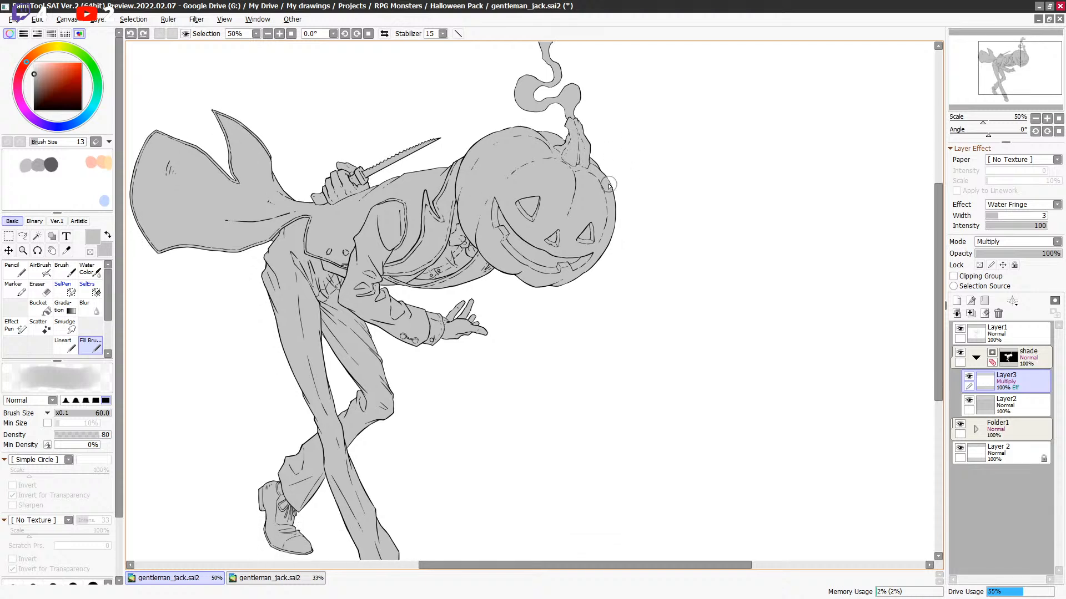
Try large strokes on the pumpkin head and smaller ones on the coat tail, and undo them.
key("bracketright")
key("bracketright")
key("bracketright")
key("bracketright")
mouse_move(468, 178)
left_mouse_down()
mouse_move(514, 269)
mouse_move(554, 280)
mouse_move(588, 269)
left_mouse_up()
key("ctrl+z")
left_click_drag(420, 317, 433, 246)
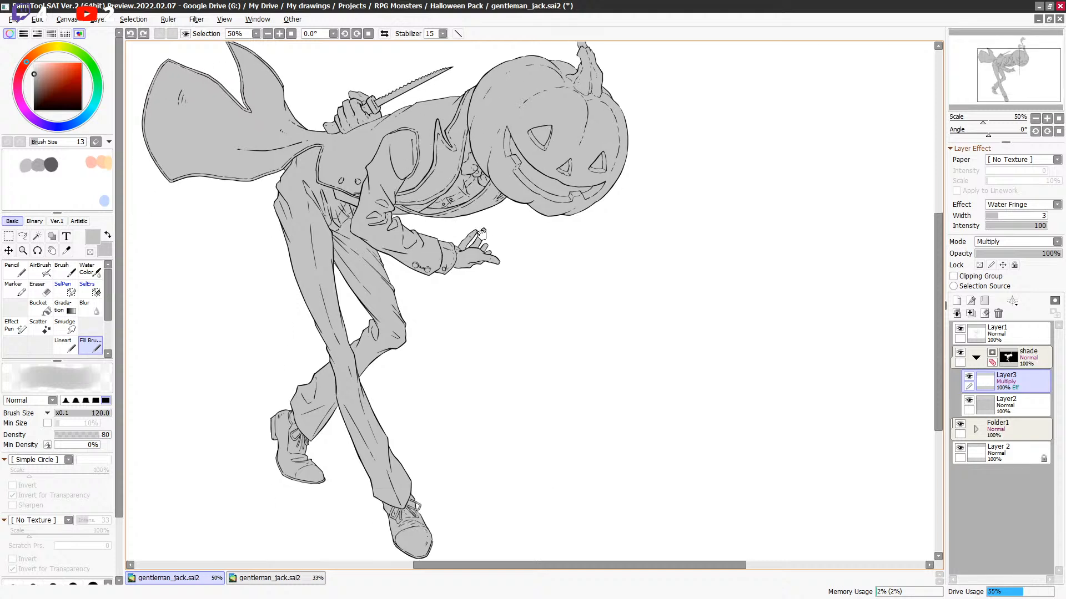
mouse_move(238, 113)
left_mouse_down()
mouse_move(255, 141)
mouse_move(243, 151)
mouse_move(266, 120)
left_mouse_up()
key("ctrl+z")
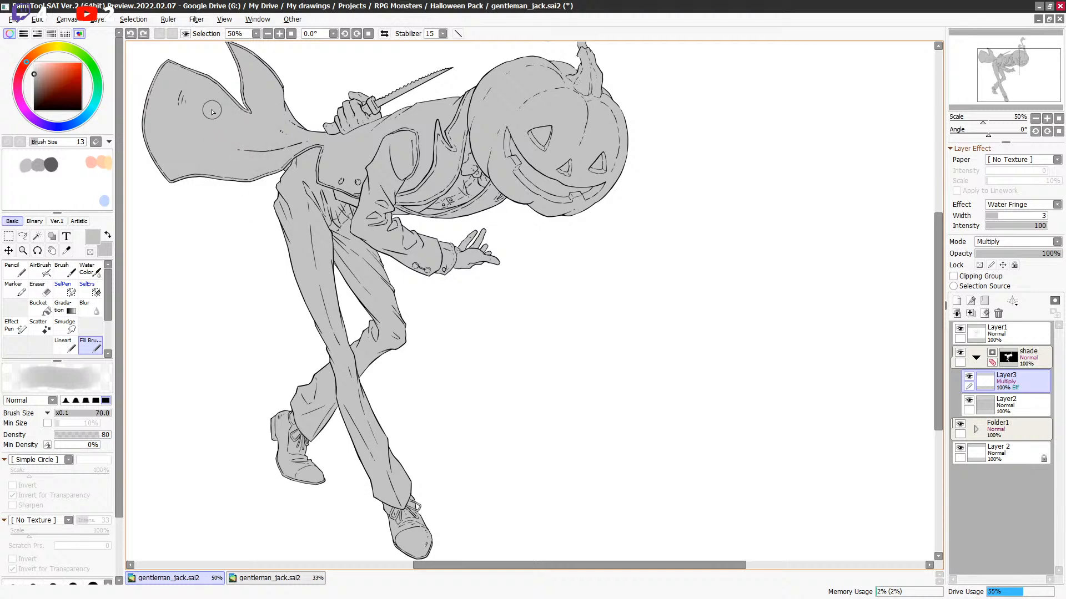
key("bracketleft")
key("bracketleft")
key("bracketleft")
key("bracketleft")
key("bracketleft")
key("bracketleft")
key("bracketleft")
key("bracketleft")
key("bracketleft")
key("bracketleft")
key("bracketleft")
left_click_drag(194, 93, 251, 113)
key("ctrl+z")
Shade the sides and underside of the pumpkin head with the Fill Brush at size 200.
left_click_drag(567, 190, 534, 238)
key("bracketright")
key("bracketright")
key("bracketright")
key("bracketright")
key("bracketright")
key("bracketright")
key("bracketright")
key("bracketright")
key("bracketright")
key("bracketright")
key("bracketright")
key("bracketright")
key("bracketright")
key("bracketright")
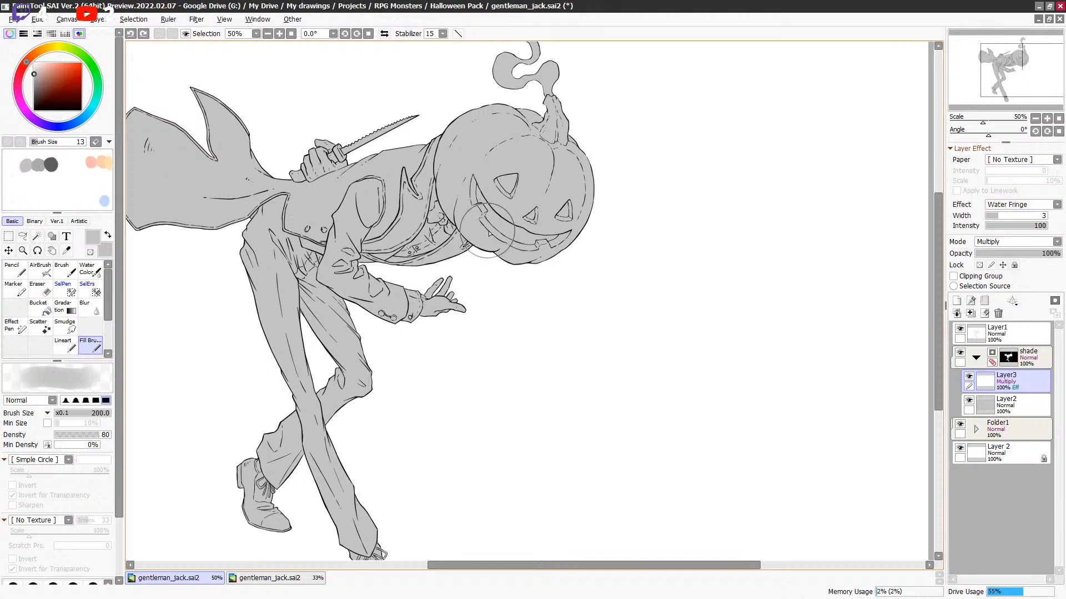
mouse_move(448, 161)
left_mouse_down()
mouse_move(493, 247)
mouse_move(510, 179)
mouse_move(475, 202)
mouse_move(449, 194)
mouse_move(492, 251)
mouse_move(452, 219)
mouse_move(553, 220)
mouse_move(532, 241)
mouse_move(512, 231)
mouse_move(593, 176)
mouse_move(526, 244)
mouse_move(584, 178)
mouse_move(559, 238)
mouse_move(530, 195)
mouse_move(542, 203)
mouse_move(549, 153)
mouse_move(542, 198)
mouse_move(567, 130)
mouse_move(550, 136)
mouse_move(558, 102)
mouse_move(553, 142)
mouse_move(574, 144)
mouse_move(589, 198)
left_mouse_up()
Refine the shading on the pumpkin's stem and central groove with the brush reduced to size 50.
key("bracketright")
key("bracketleft")
key("bracketleft")
key("bracketleft")
key("bracketleft")
key("bracketleft")
key("bracketleft")
key("bracketleft")
key("bracketleft")
key("bracketleft")
key("bracketleft")
key("bracketleft")
key("bracketright")
key("bracketright")
key("bracketright")
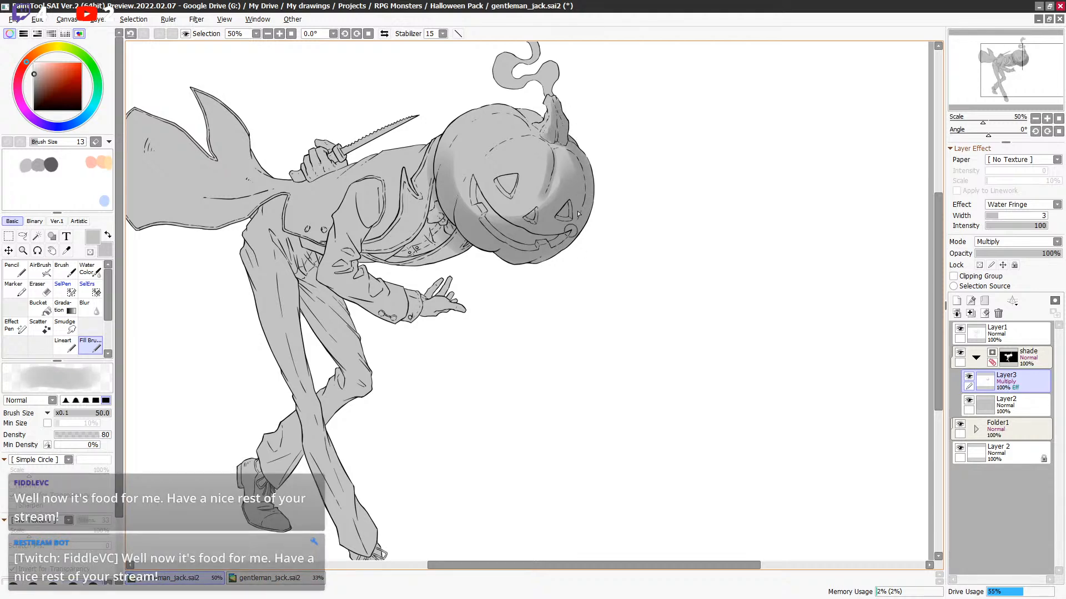
Shade the chest and collar area beside the pumpkin head, starting with the brush at size 70.
key("bracketright")
key("bracketright")
mouse_move(440, 193)
left_mouse_down()
mouse_move(461, 258)
mouse_move(375, 256)
mouse_move(427, 253)
mouse_move(431, 204)
left_mouse_up()
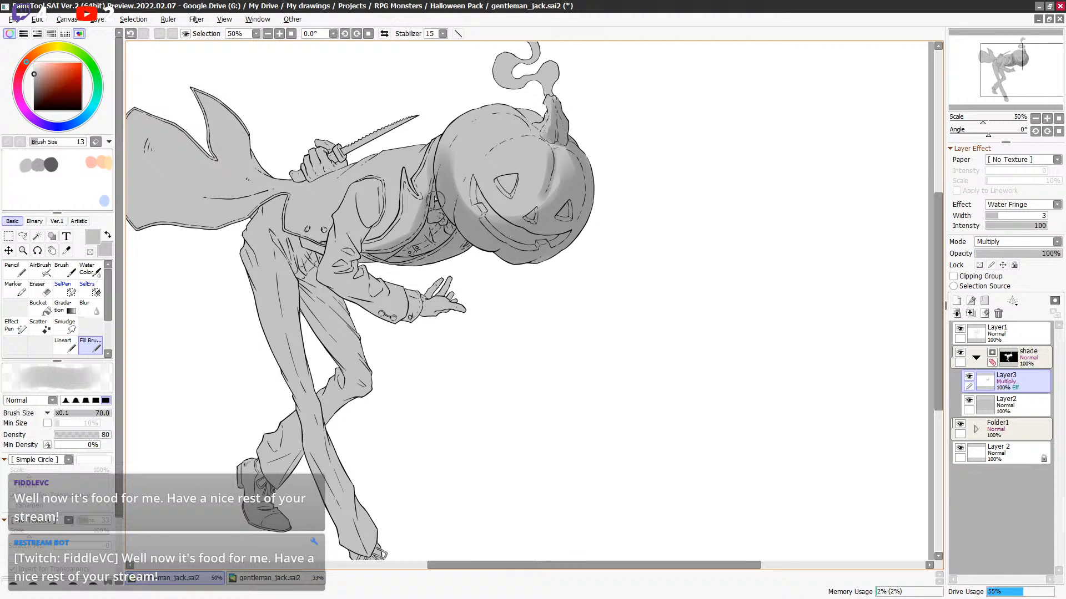
left_click_drag(482, 252, 482, 247)
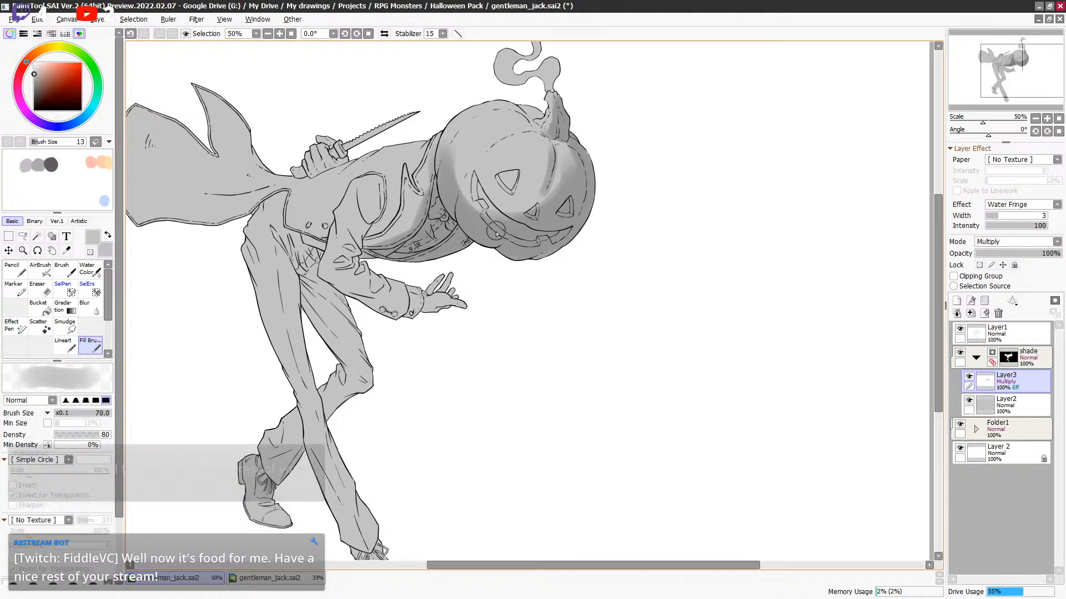
left_click_drag(492, 222, 493, 227)
key("bracketright")
key("bracketright")
key("bracketleft")
key("bracketleft")
key("bracketleft")
key("bracketleft")
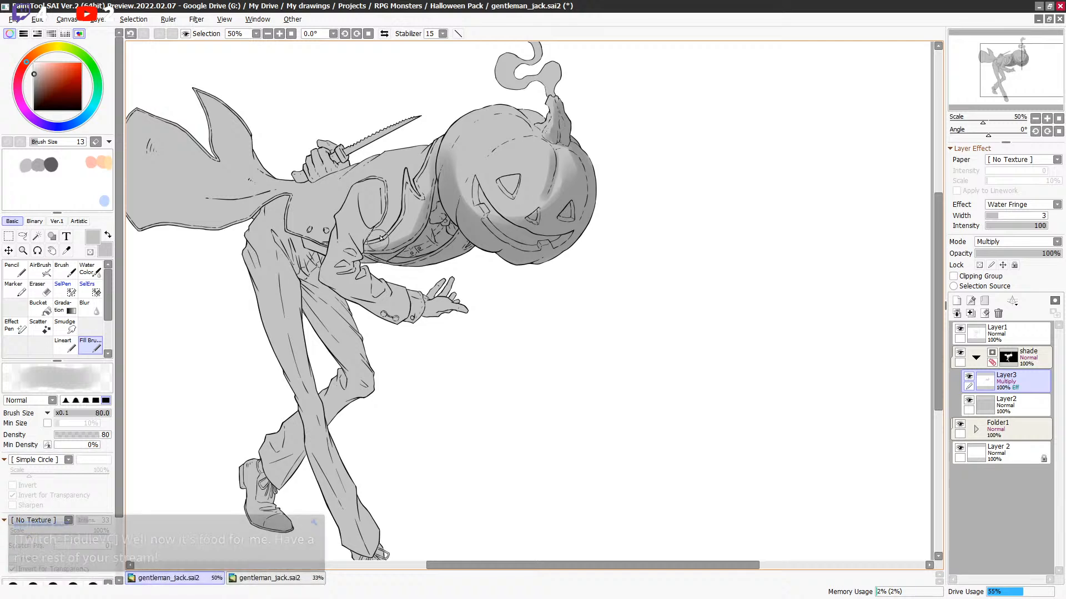
Deepen the shading on the lapel and vest below the head, using the brush at size 80 and reducing it to 35.
left_click_drag(408, 234, 402, 228)
key("bracketright")
key("bracketright")
key("bracketright")
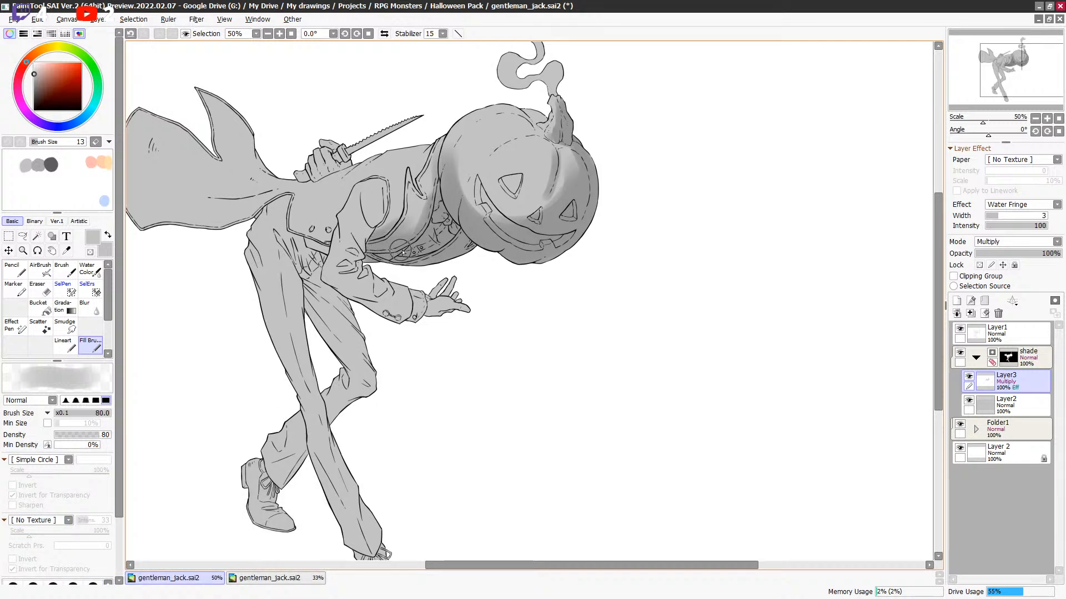
key("bracketleft")
key("bracketleft")
key("bracketleft")
key("bracketleft")
key("bracketleft")
key("bracketleft")
key("bracketleft")
key("bracketleft")
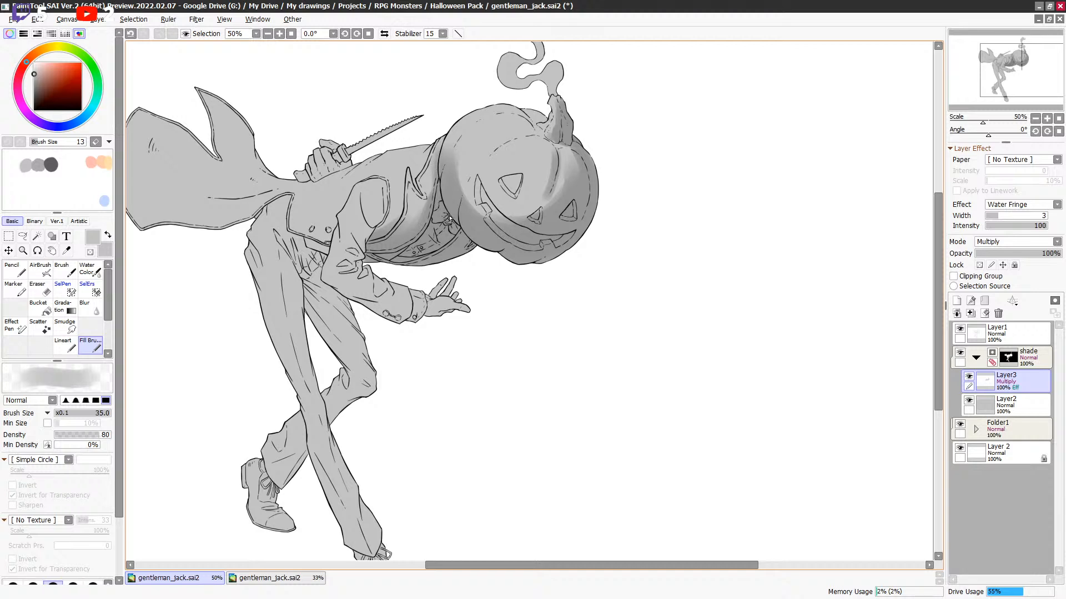
Erase the shading inside the pumpkin's carved mouth with the transparent colour at brush size 60.
key("e")
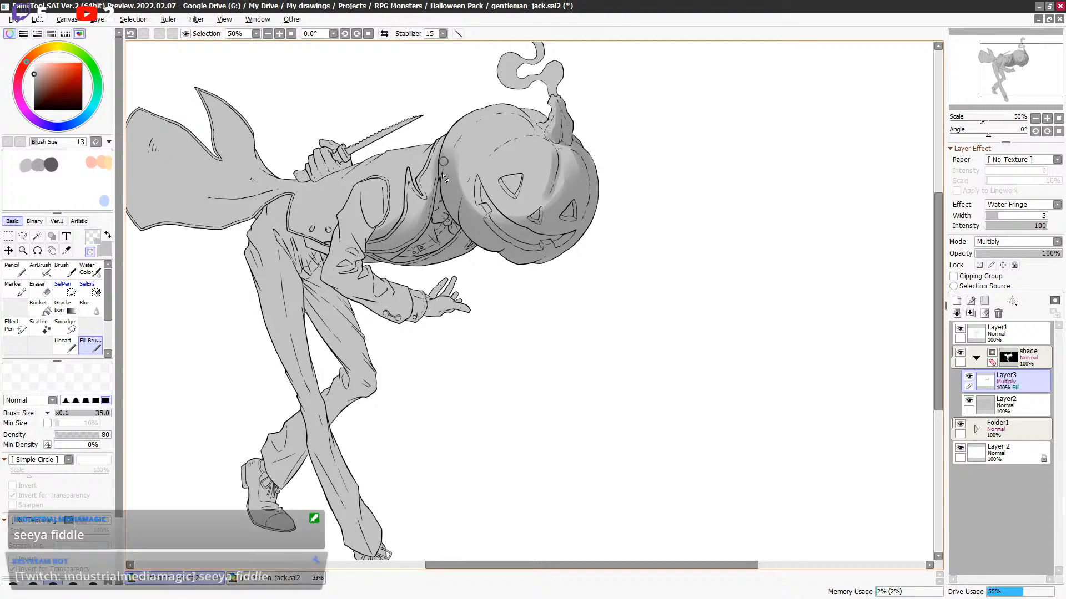
key("bracketright")
mouse_move(491, 207)
left_mouse_down()
mouse_move(530, 238)
mouse_move(516, 234)
mouse_move(557, 240)
left_mouse_up()
key("bracketright")
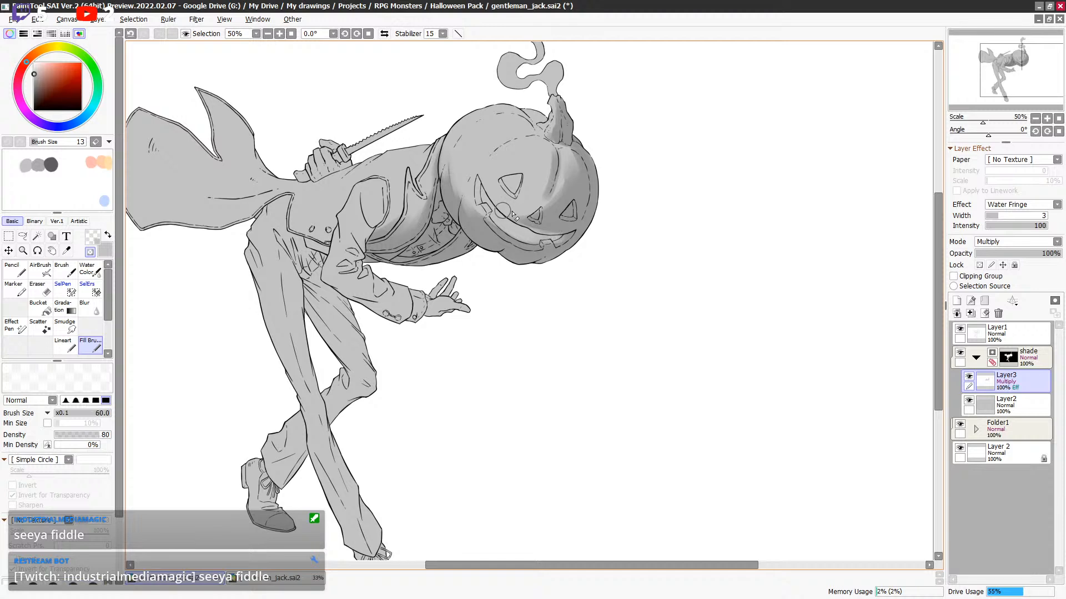
Clean up the shading in and around the pumpkin's carved eyes with small brush sizes of 25 and 35.
key("bracketleft")
key("bracketleft")
key("bracketleft")
key("bracketleft")
key("bracketleft")
key("bracketleft")
key("c")
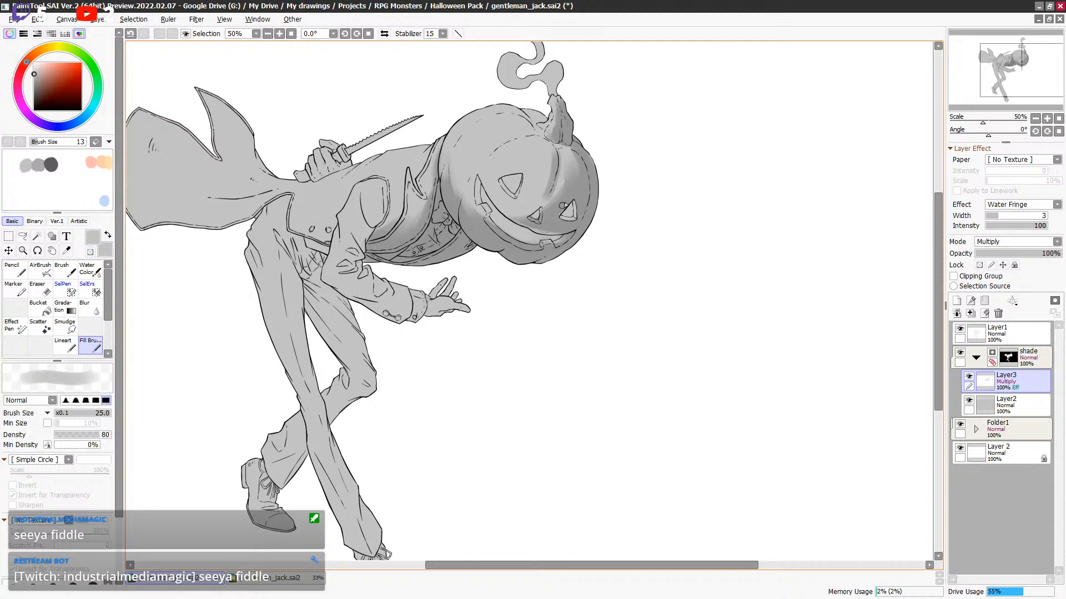
key("bracketright")
key("bracketright")
key("bracketright")
key("bracketright")
key("bracketright")
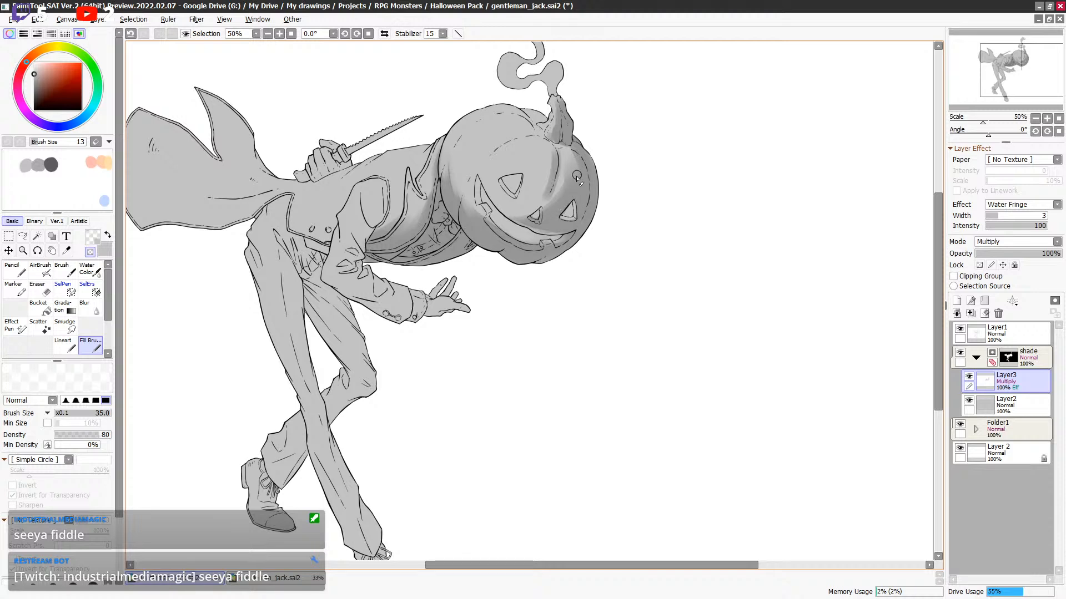
Shade the lowered arm from the sleeve folds to the open hand with the brush at size 60.
mouse_move(371, 279)
left_mouse_down()
mouse_move(347, 298)
mouse_move(397, 301)
mouse_move(384, 291)
mouse_move(367, 306)
mouse_move(427, 316)
mouse_move(428, 294)
mouse_move(442, 291)
mouse_move(479, 328)
left_mouse_up()
left_click_drag(469, 238, 495, 270)
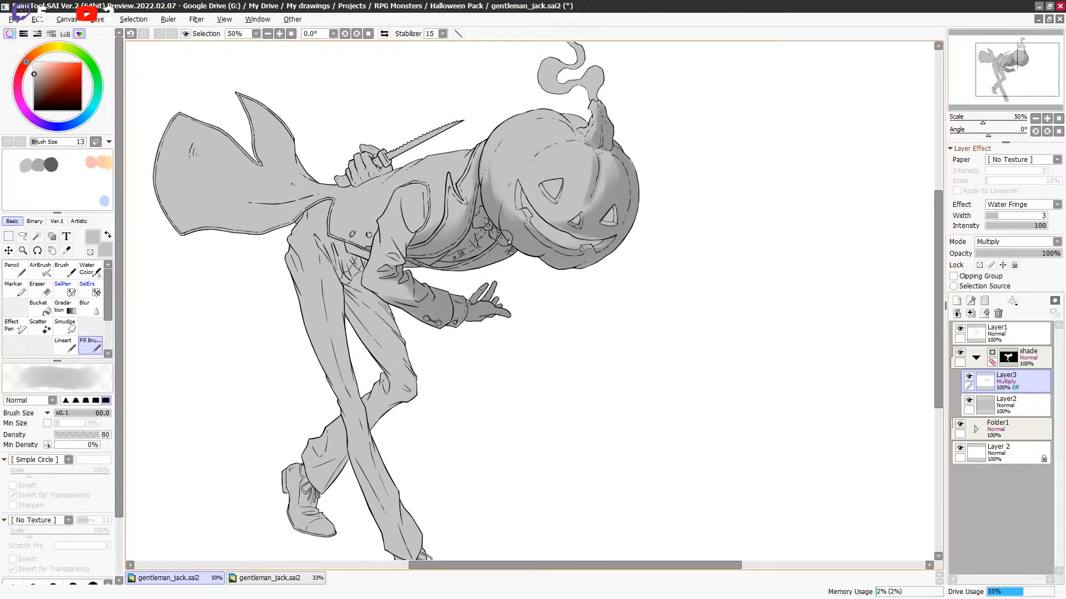
mouse_move(393, 261)
left_mouse_down()
mouse_move(405, 213)
mouse_move(423, 226)
mouse_move(429, 204)
mouse_move(413, 242)
left_mouse_up()
key("bracketleft")
key("bracketleft")
left_click_drag(476, 236, 505, 186)
Shade the trousers at the hip directly beneath the coat hem, reducing the brush from size 60 to 25.
key("bracketright")
key("bracketright")
key("bracketright")
mouse_move(363, 186)
left_mouse_down()
mouse_move(392, 209)
mouse_move(396, 194)
mouse_move(386, 202)
left_mouse_up()
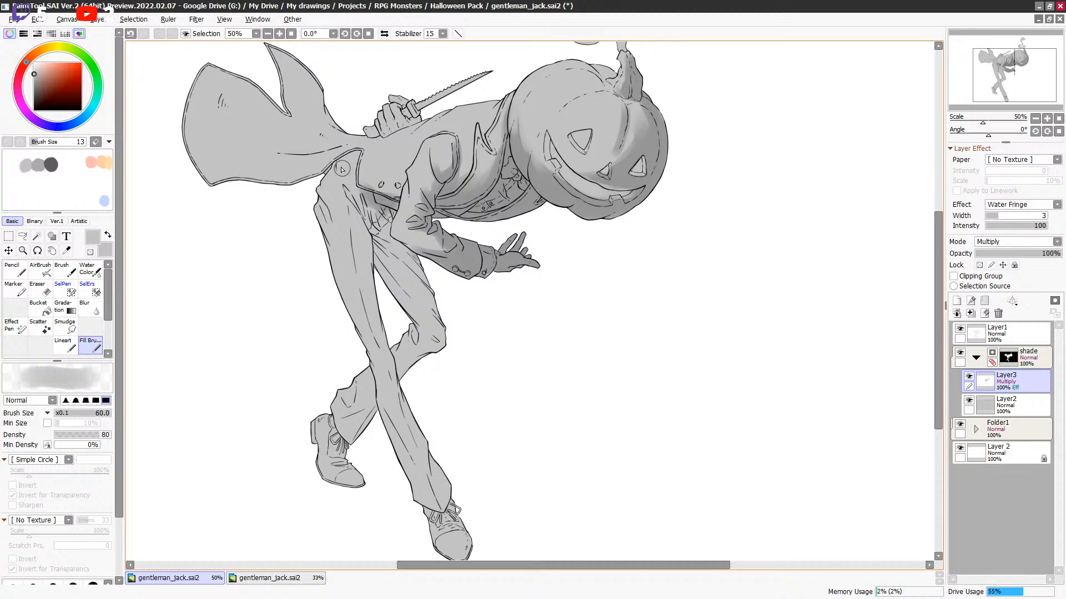
key("bracketleft")
left_click_drag(334, 167, 333, 168)
key("bracketleft")
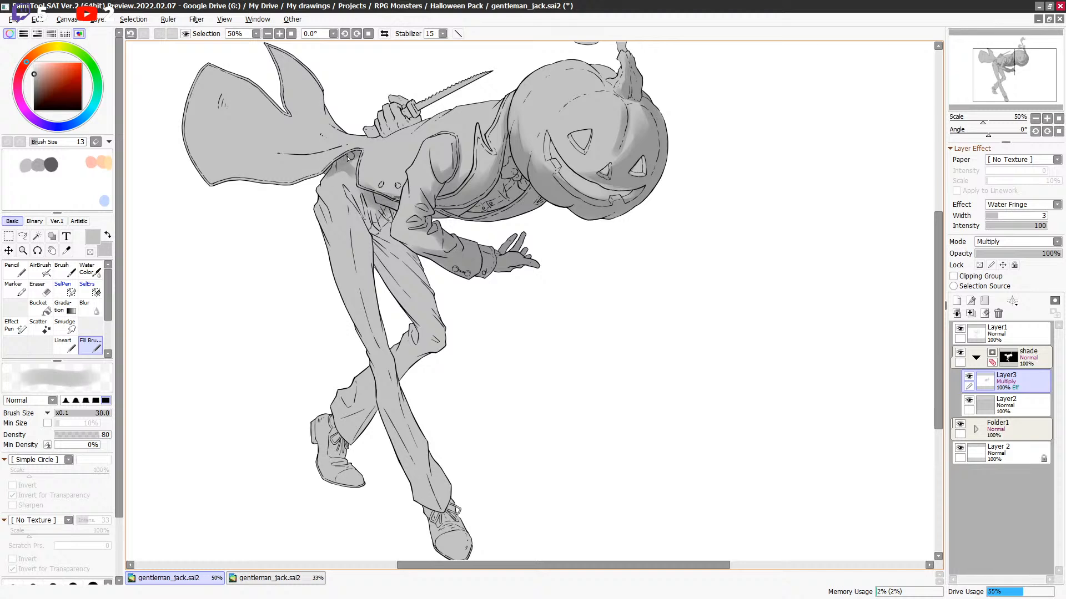
key("bracketleft")
Shade the trouser folds at the hip and crotch beneath the coat hem with the brush at size 40.
key("e")
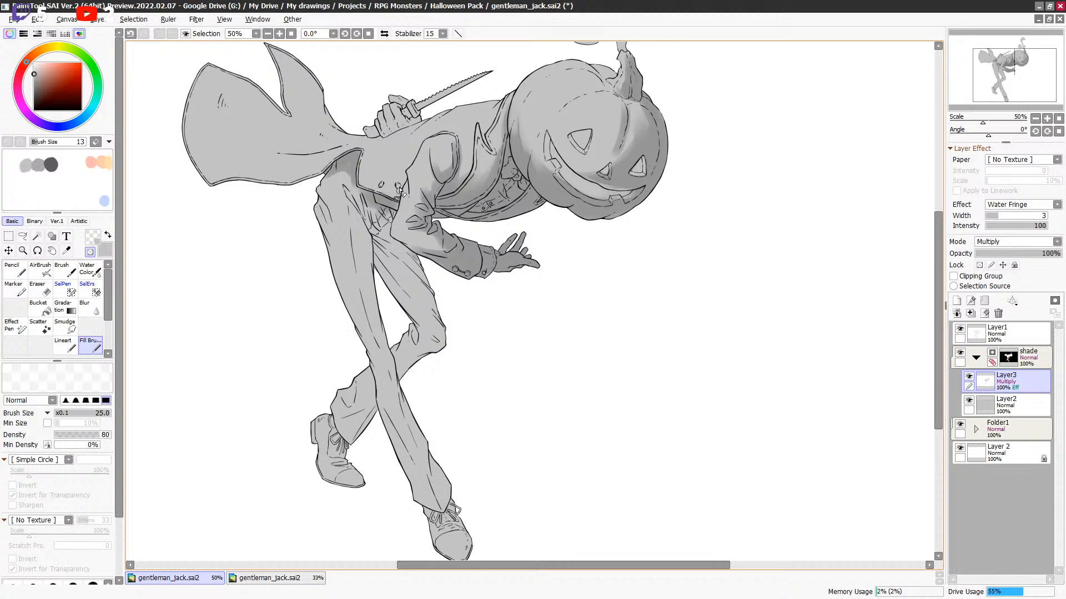
key("bracketright")
key("e")
key("bracketright")
key("bracketright")
key("bracketright")
key("bracketright")
left_click_drag(332, 168, 357, 198)
mouse_move(383, 252)
left_mouse_down()
mouse_move(377, 229)
mouse_move(385, 238)
mouse_move(388, 210)
left_mouse_up()
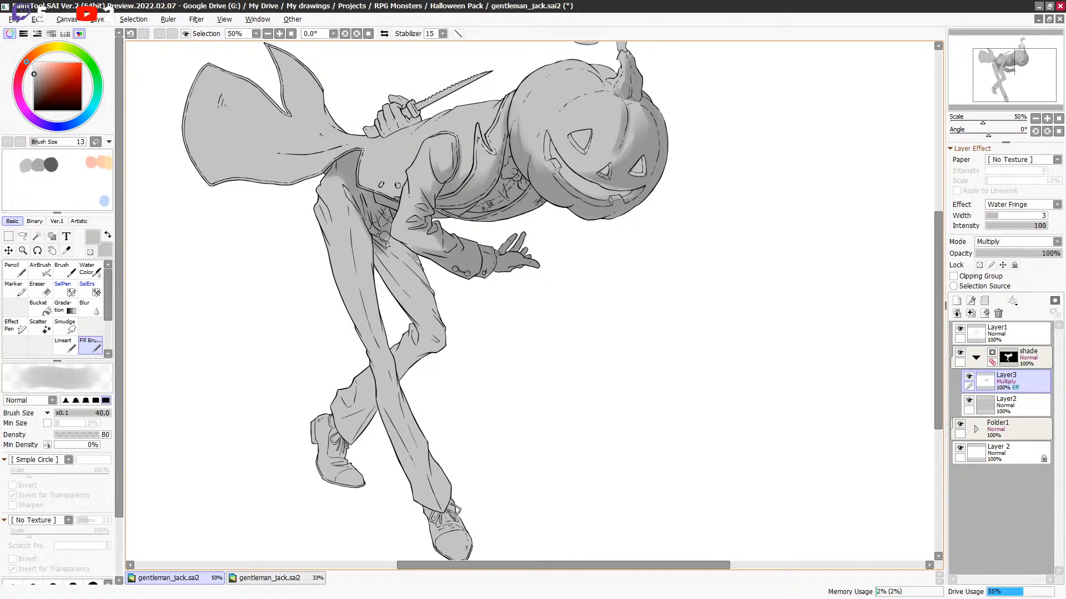
key("bracketright")
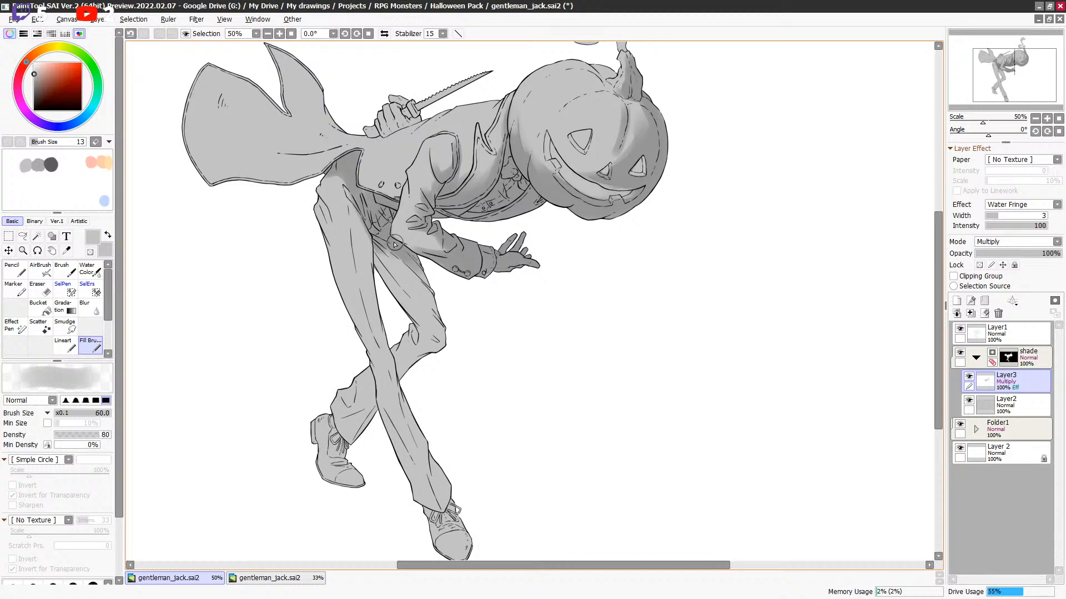
Shade the whole rear trouser leg from thigh to bent knee, enlarging the brush to size 80.
mouse_move(561, 227)
left_mouse_down()
mouse_move(564, 269)
mouse_move(560, 238)
left_mouse_up()
key("bracketright")
key("bracketright")
mouse_move(376, 263)
left_mouse_down()
mouse_move(432, 315)
mouse_move(437, 336)
left_mouse_up()
left_click_drag(453, 347, 449, 292)
key("bracketright")
key("bracketright")
key("bracketright")
mouse_move(392, 304)
left_mouse_down()
mouse_move(409, 353)
mouse_move(435, 286)
mouse_move(394, 311)
mouse_move(419, 249)
left_mouse_up()
Clean up the shading where the legs cross with the transparent colour, reducing the brush from size 80 to 50.
key("e")
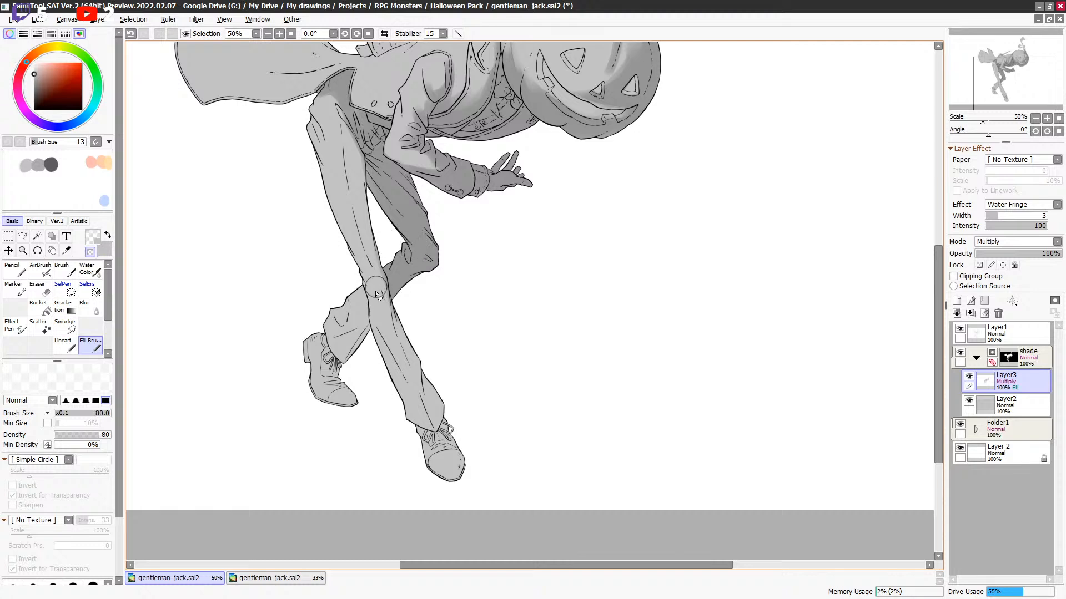
left_click_drag(459, 218, 471, 250)
left_click_drag(438, 332, 448, 271)
left_click_drag(492, 240, 506, 265)
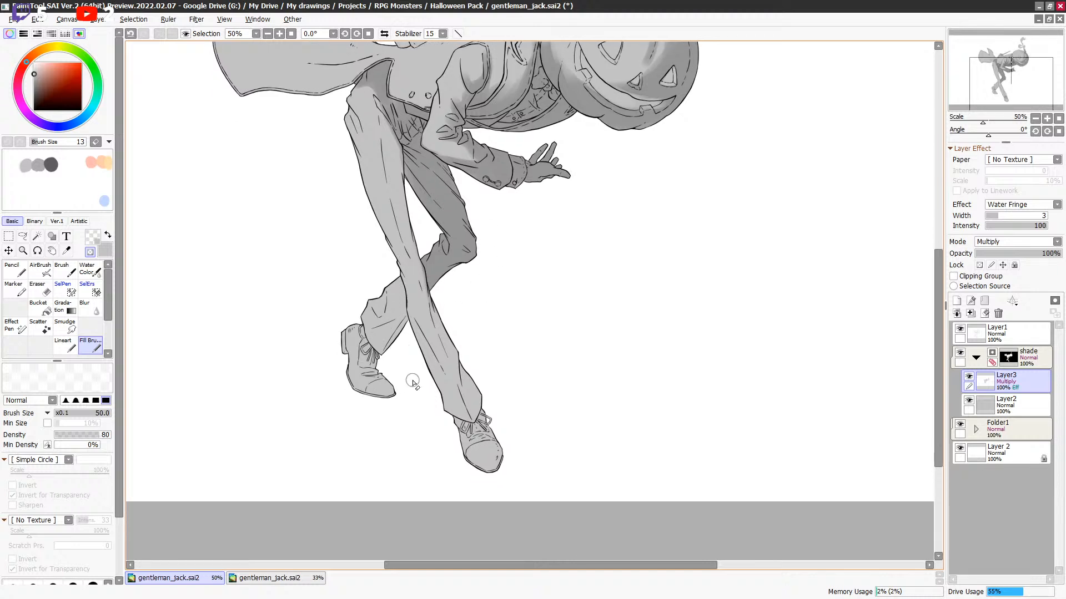
Shade the inner side of the front trouser leg from the knee to the cuff with the brush at size 70.
key("minus")
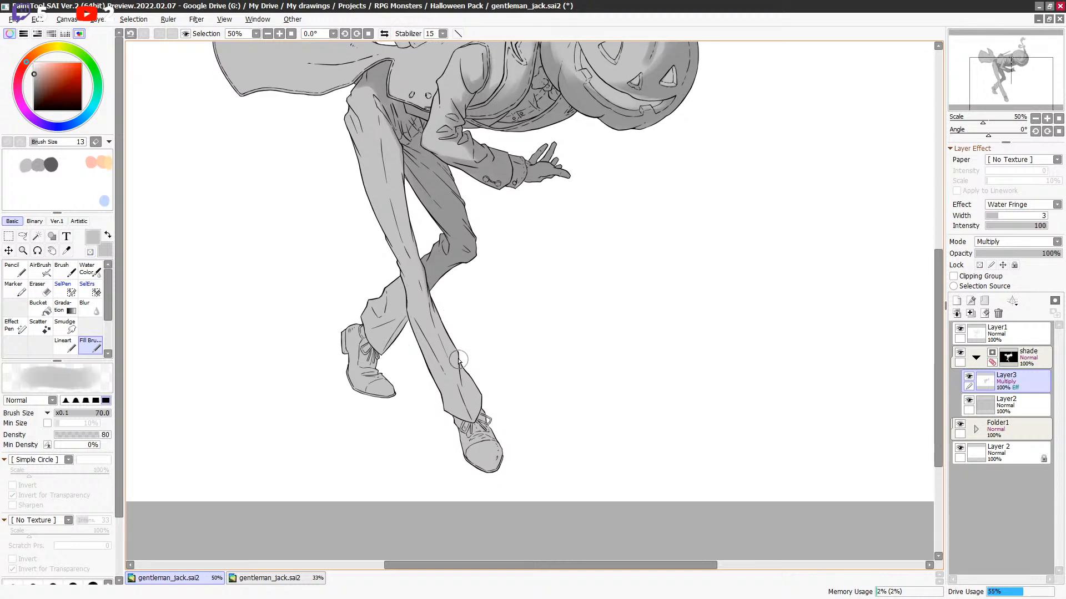
key("bracketright")
key("bracketright")
key("bracketright")
key("bracketright")
left_click_drag(438, 311, 478, 392)
mouse_move(432, 287)
left_mouse_down()
mouse_move(476, 409)
mouse_move(461, 382)
left_mouse_up()
key("bracketleft")
key("bracketleft")
left_click_drag(413, 196, 410, 204)
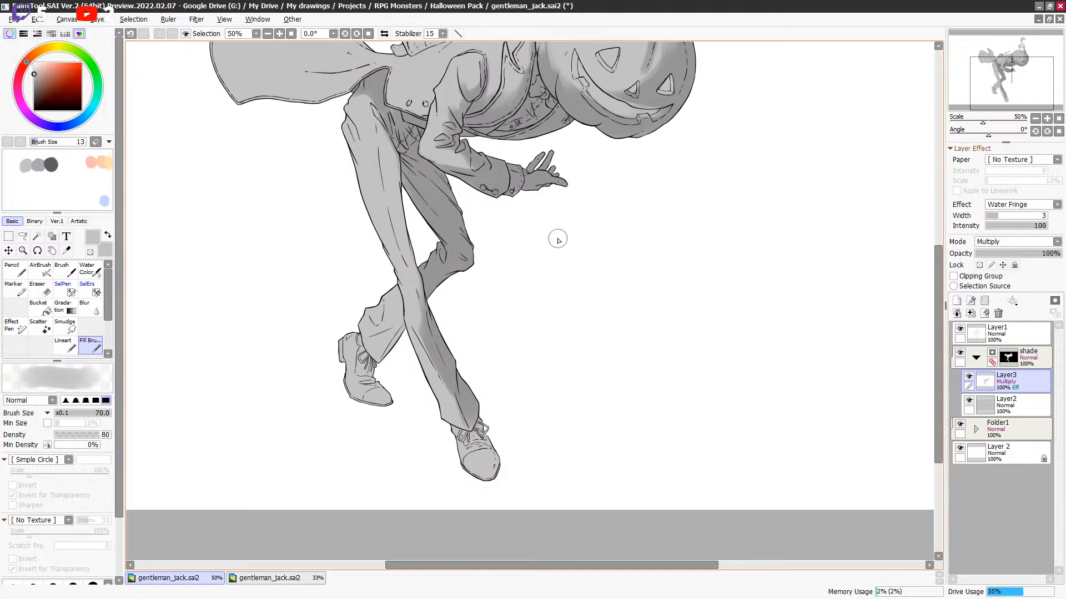
Shade the inner thigh of the front leg up to the coat hem, using progressively smaller brush sizes.
key("bracketright")
key("bracketright")
mouse_move(392, 179)
left_mouse_down()
mouse_move(424, 290)
mouse_move(395, 194)
left_mouse_up()
key("bracketleft")
key("bracketleft")
key("bracketleft")
mouse_move(391, 149)
left_mouse_down()
mouse_move(401, 207)
mouse_move(380, 112)
left_mouse_up()
key("bracketleft")
key("bracketleft")
key("bracketleft")
key("bracketleft")
left_click_drag(430, 168, 432, 173)
Refine the shading at the top of the front leg's hip with a small brush.
scroll(380, 155, "up", 1)
key("bracketleft")
key("bracketleft")
left_click_drag(333, 94, 338, 112)
key("bracketright")
key("bracketright")
mouse_move(344, 72)
left_mouse_down()
mouse_move(333, 91)
mouse_move(345, 73)
left_mouse_up()
key("bracketleft")
Trim the shading edge along the front leg's thigh and shin with the transparent colour.
key("e")
scroll(383, 155, "down", 2)
left_click_drag(380, 176, 412, 283)
scroll(440, 308, "down", 2)
key("bracketright")
key("bracketright")
mouse_move(411, 268)
left_mouse_down()
mouse_move(412, 294)
mouse_move(445, 342)
mouse_move(440, 369)
left_mouse_up()
Shade the front shoe from the laces to the toe cap, starting with the brush at size 40.
key("e")
key("bracketright")
scroll(501, 275, "down", 2)
scroll(502, 276, "down", 2)
left_click_drag(461, 332, 522, 336)
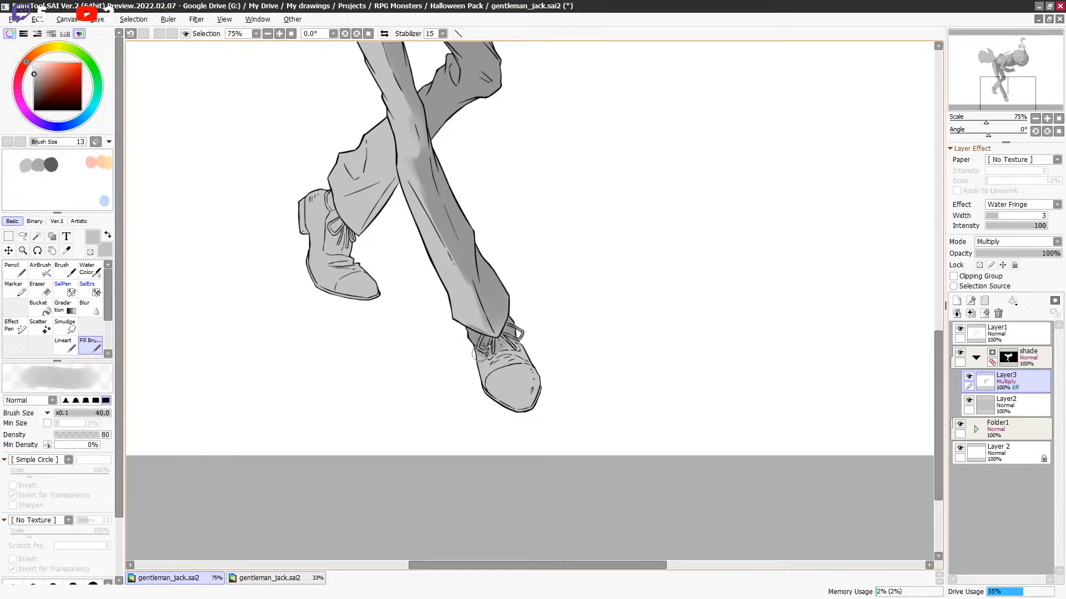
key("bracketleft")
key("bracketleft")
mouse_move(477, 364)
left_mouse_down()
mouse_move(511, 417)
mouse_move(527, 410)
left_mouse_up()
Shade the body of the rear shoe, reducing the brush to size 20 for its heel.
key("bracketright")
key("bracketright")
key("bracketright")
mouse_move(335, 227)
left_mouse_down()
mouse_move(340, 247)
mouse_move(387, 295)
left_mouse_up()
key("bracketleft")
key("bracketleft")
key("bracketleft")
key("bracketleft")
key("bracketleft")
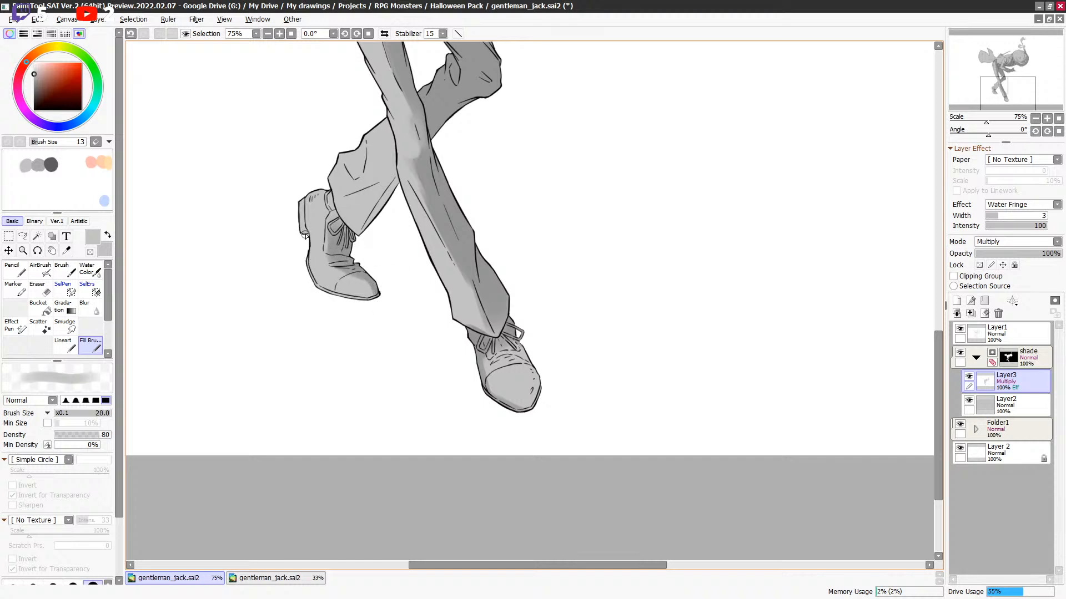
Shade the toe and sole edge of the rear shoe with the brush at sizes 40 and 30.
key("bracketright")
key("bracketright")
key("bracketright")
key("bracketright")
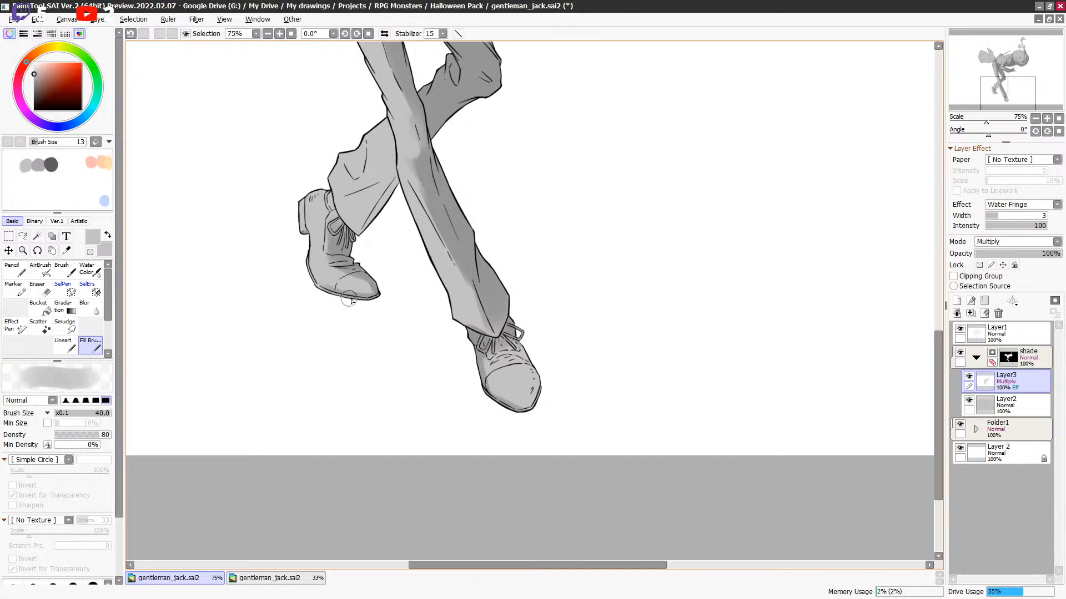
key("bracketleft")
key("bracketleft")
key("bracketleft")
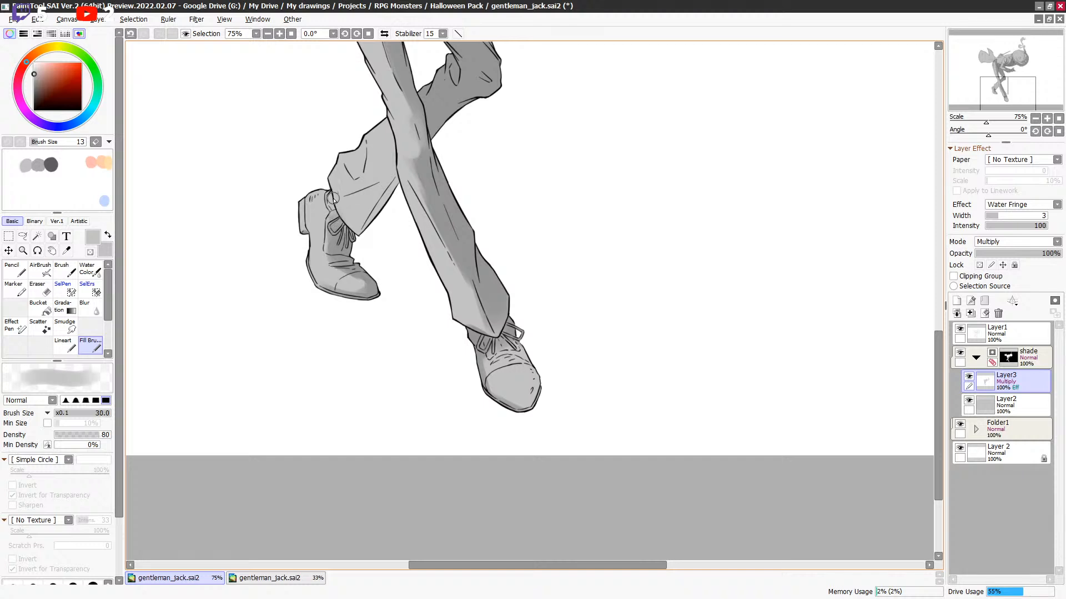
Shade the lower part of the rear trouser leg above its shoe, reducing the brush to size 25.
key("bracketright")
key("bracketright")
scroll(388, 236, "up", 3)
key("bracketright")
key("bracketleft")
key("bracketleft")
left_click_drag(357, 262, 383, 233)
key("bracketleft")
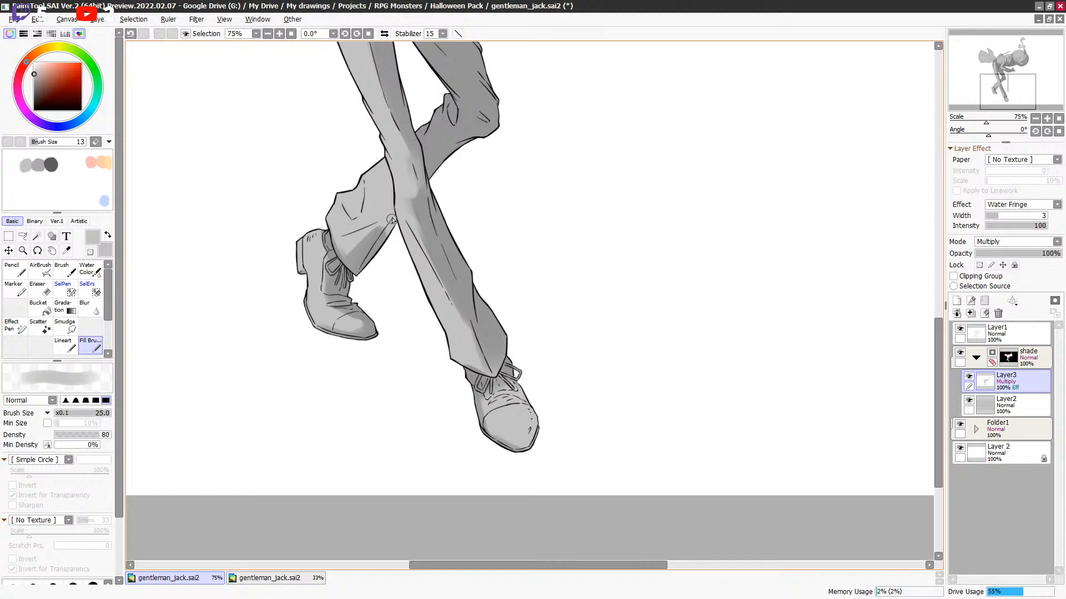
Refine the front knee's shading, alternating the transparent colour at size 25 with grey at size 12.
key("minus")
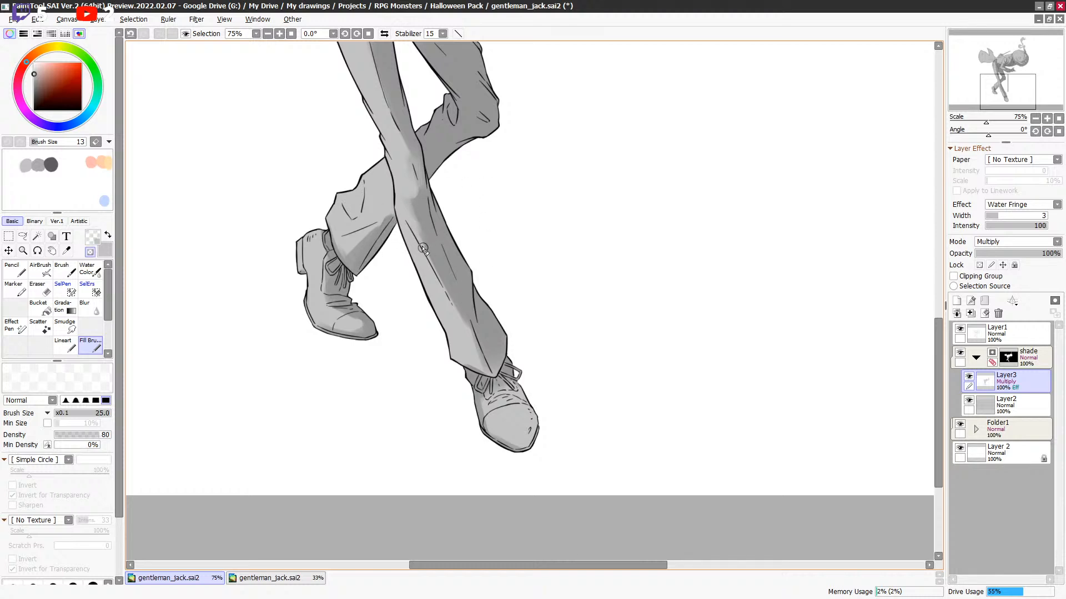
scroll(439, 297, "up", 4)
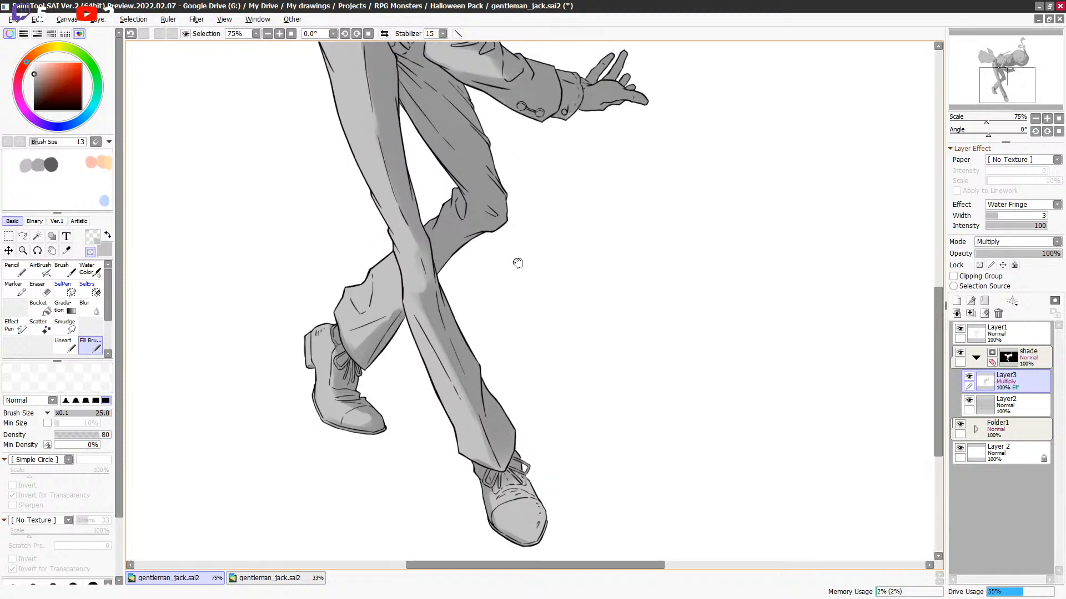
key("minus")
key("bracketleft")
key("bracketleft")
key("bracketleft")
key("bracketleft")
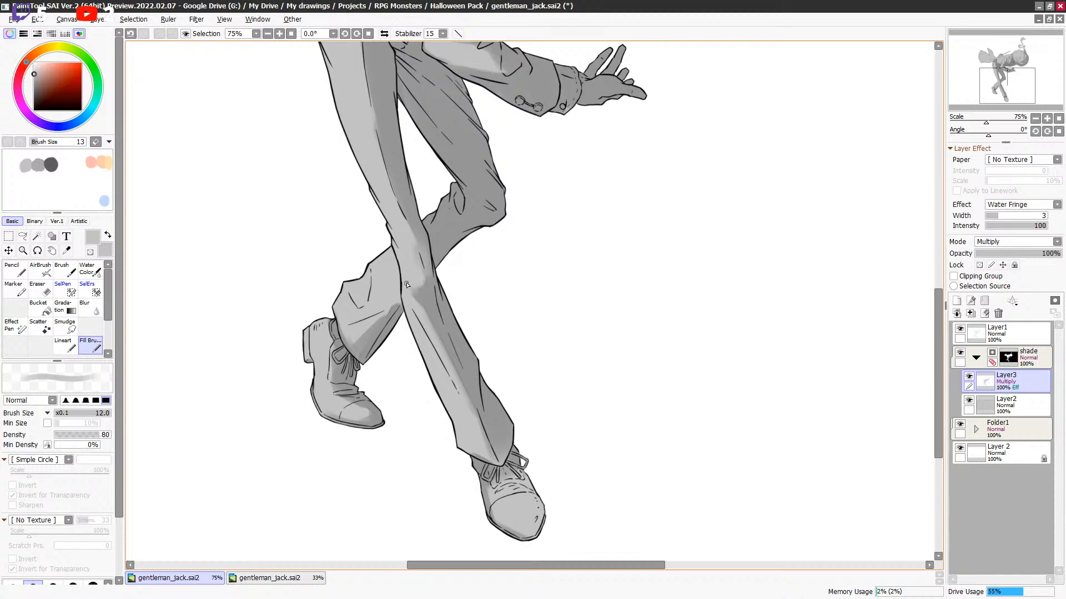
key("minus")
key("bracketright")
key("minus")
key("minus")
mouse_move(419, 260)
left_mouse_down()
mouse_move(429, 281)
mouse_move(424, 244)
mouse_move(434, 280)
mouse_move(417, 232)
mouse_move(418, 270)
mouse_move(418, 239)
left_mouse_up()
Rework the shading edge just above the front knee with grey and transparent strokes, ending at brush size 14.
key("bracketright")
key("minus")
key("minus")
key("bracketright")
key("bracketright")
key("minus")
key("minus")
key("bracketleft")
key("bracketleft")
key("bracketleft")
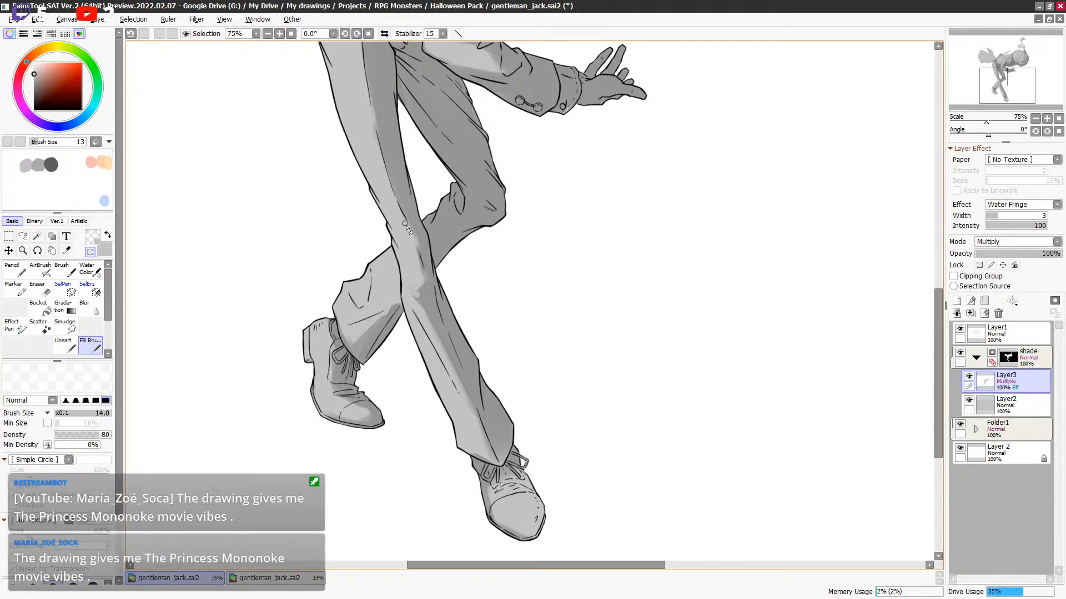
Touch up the knee fold where the legs cross with grey and transparent strokes at brush size 16.
key("minus")
key("bracketright")
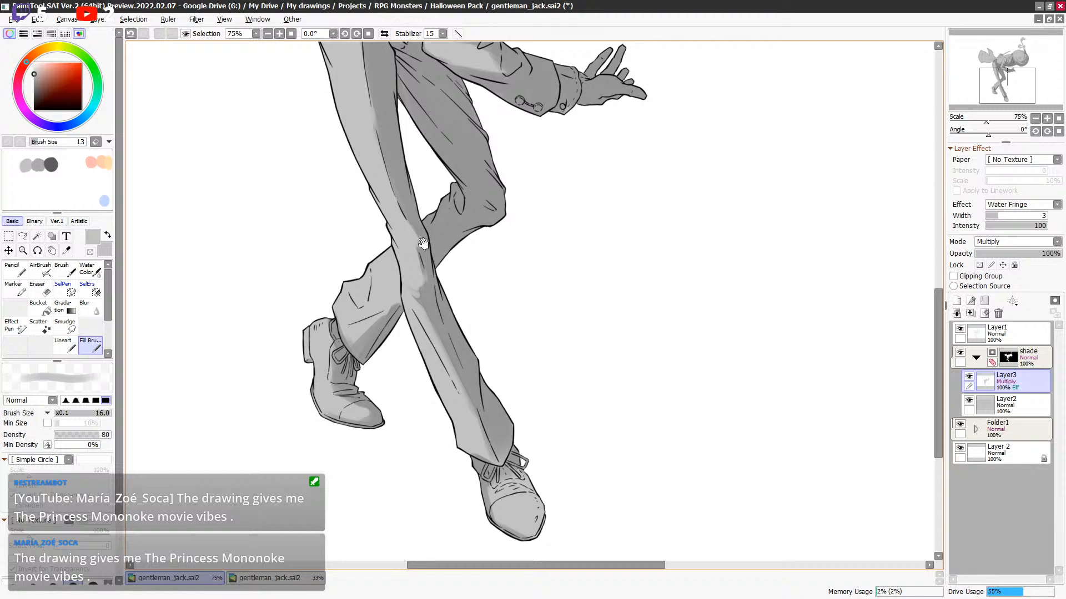
left_click_drag(423, 242, 424, 244)
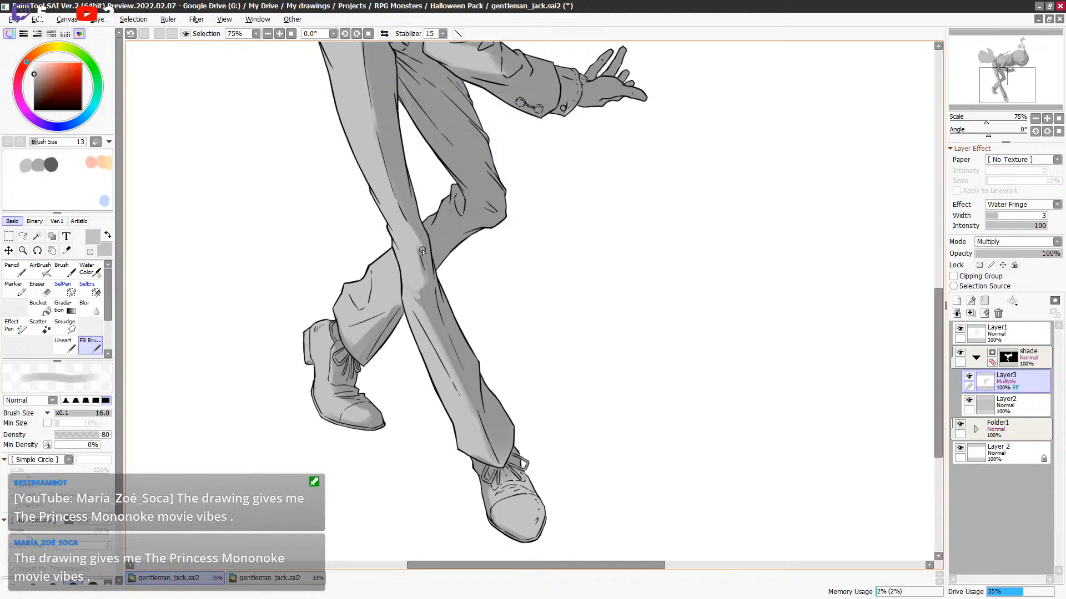
left_click_drag(420, 245, 415, 243)
key("minus")
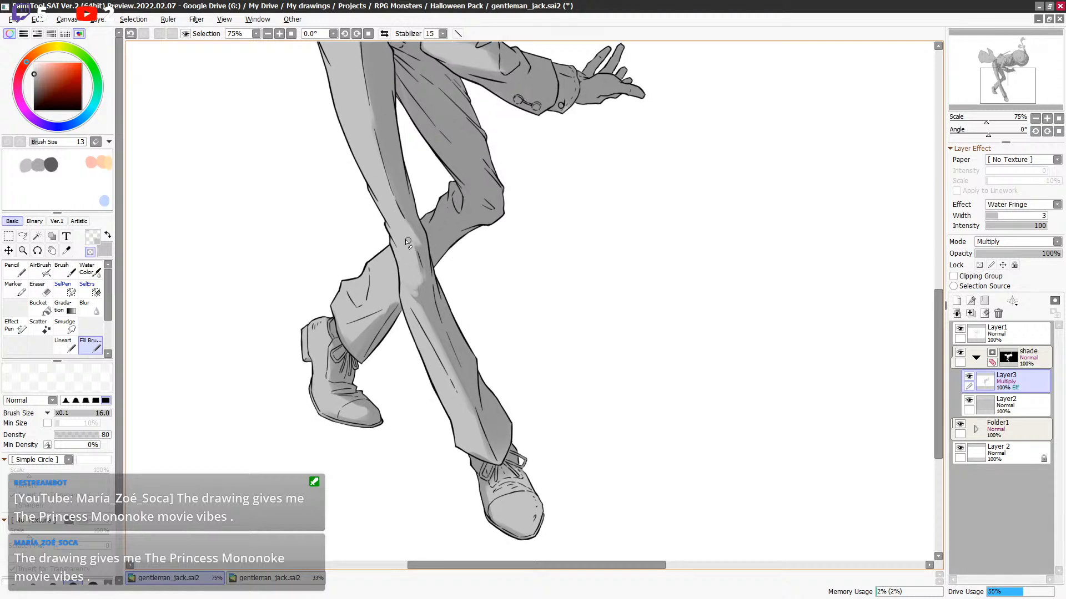
key("minus")
key("bracketleft")
key("bracketleft")
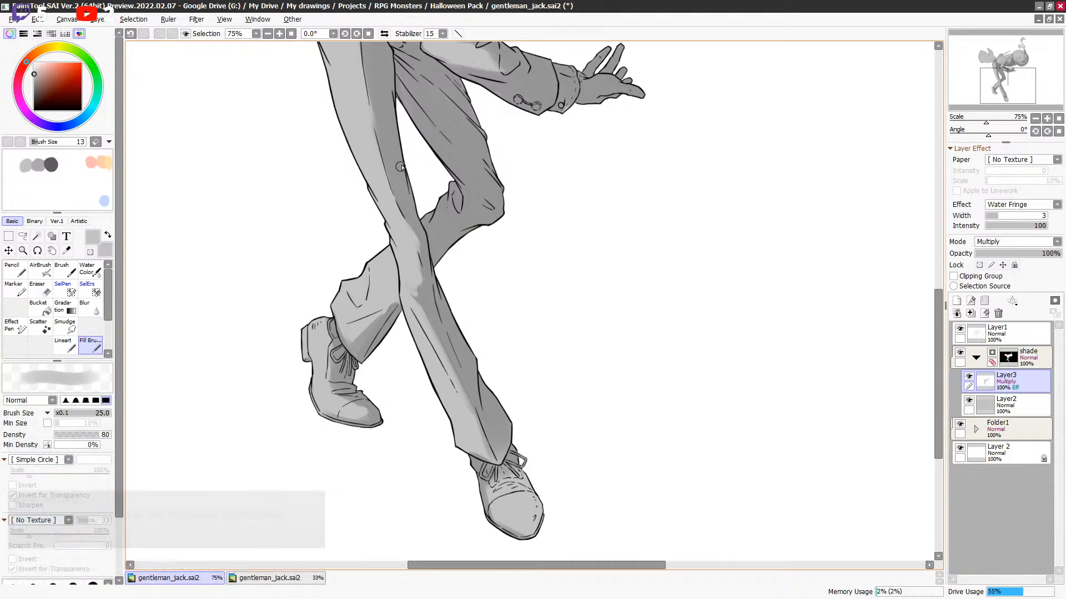
Deepen the shading along the front leg's inner thigh with the brush at sizes 25 and 35.
left_click_drag(399, 191, 405, 226)
key("bracketright")
key("bracketright")
left_click_drag(482, 153, 404, 379)
Clear the shading out of the pumpkin's carved eye nearest the face's outer edge, reducing the brush to size 20.
scroll(552, 219, "down", 1)
left_click_drag(576, 282, 560, 252)
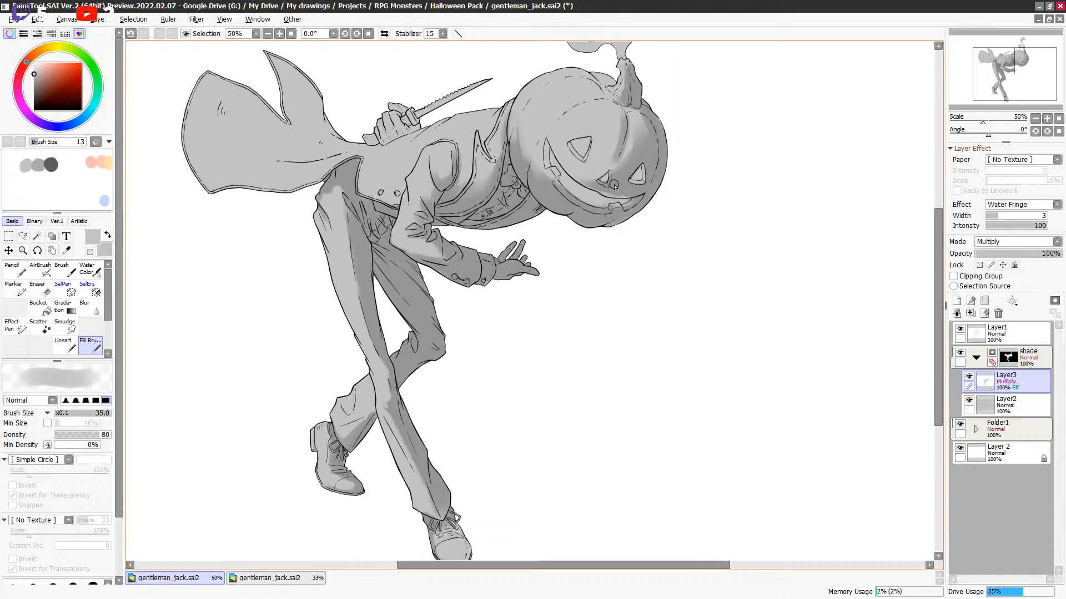
left_click_drag(629, 177, 610, 200)
scroll(610, 203, "up", 1)
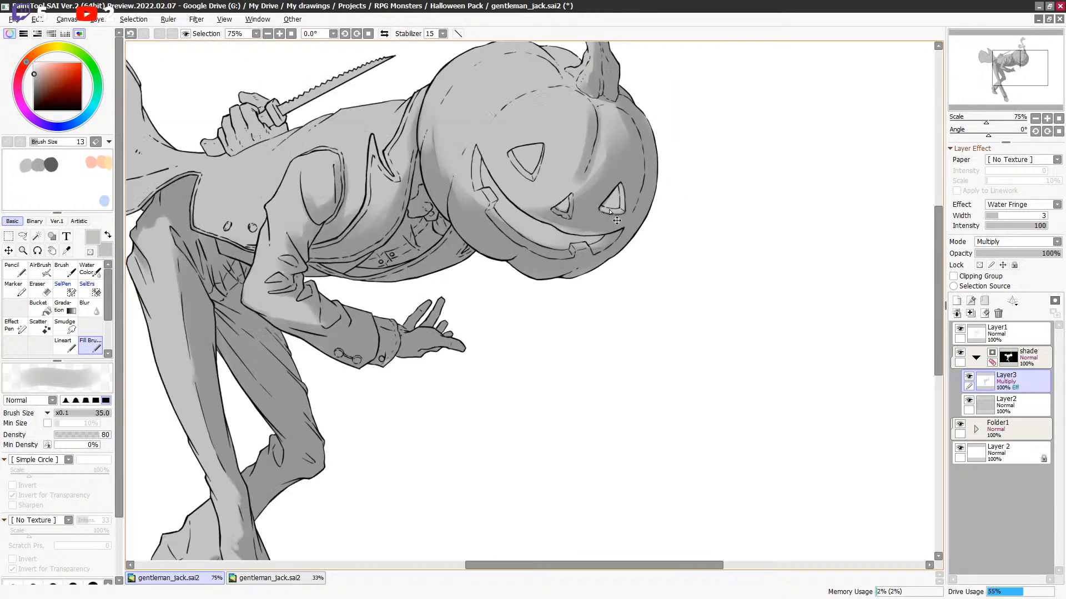
key("minus")
key("minus")
key("bracketleft")
key("bracketleft")
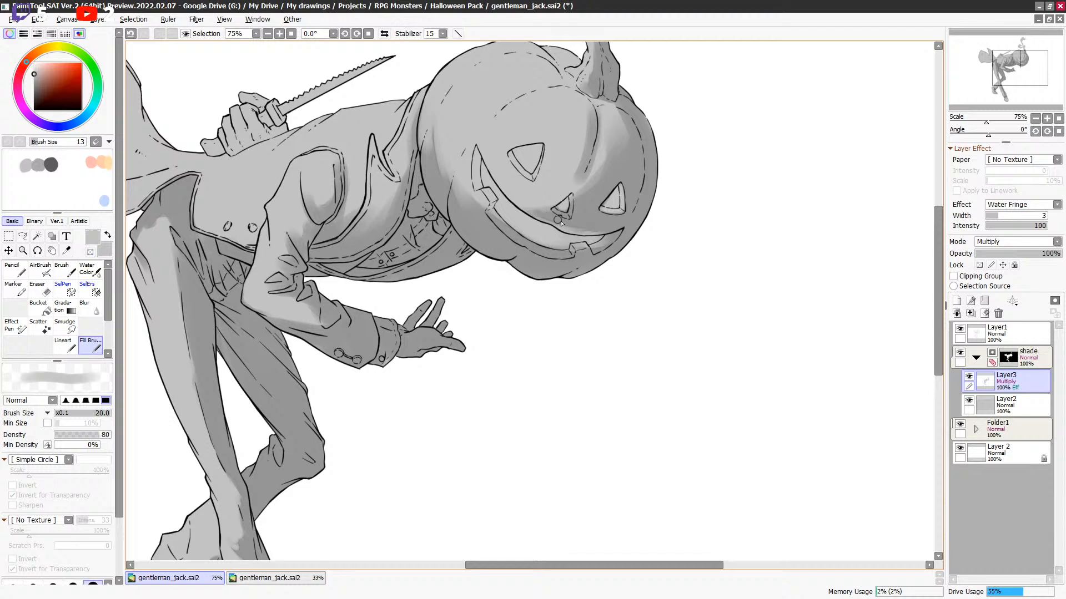
Clean the shading inside the pumpkin's carved nose with the transparent colour at size 20 and restore grey around it.
key("minus")
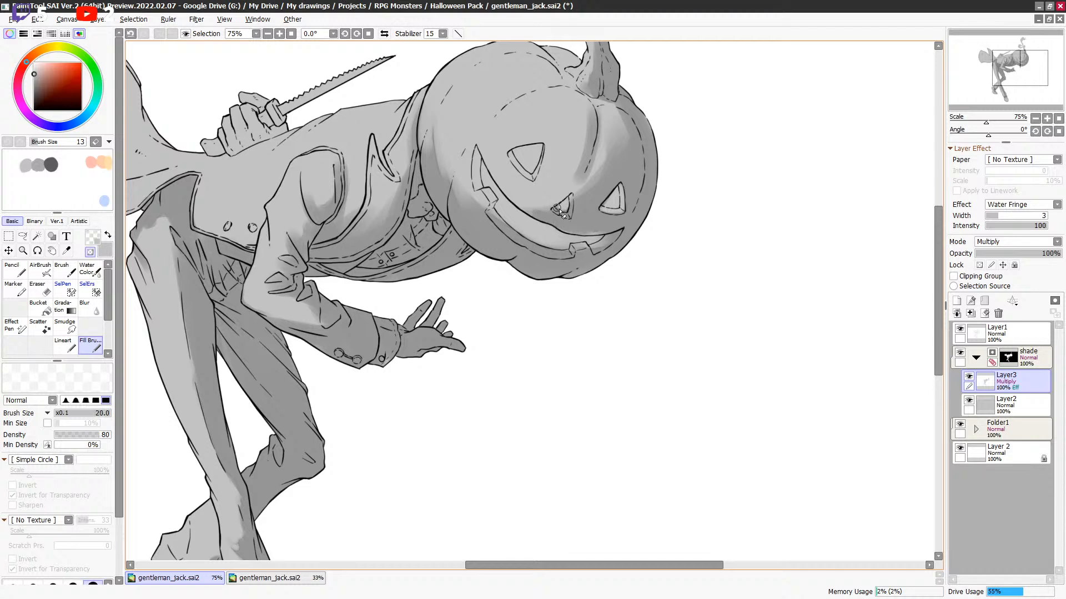
key("bracketleft")
key("minus")
key("bracketright")
key("bracketright")
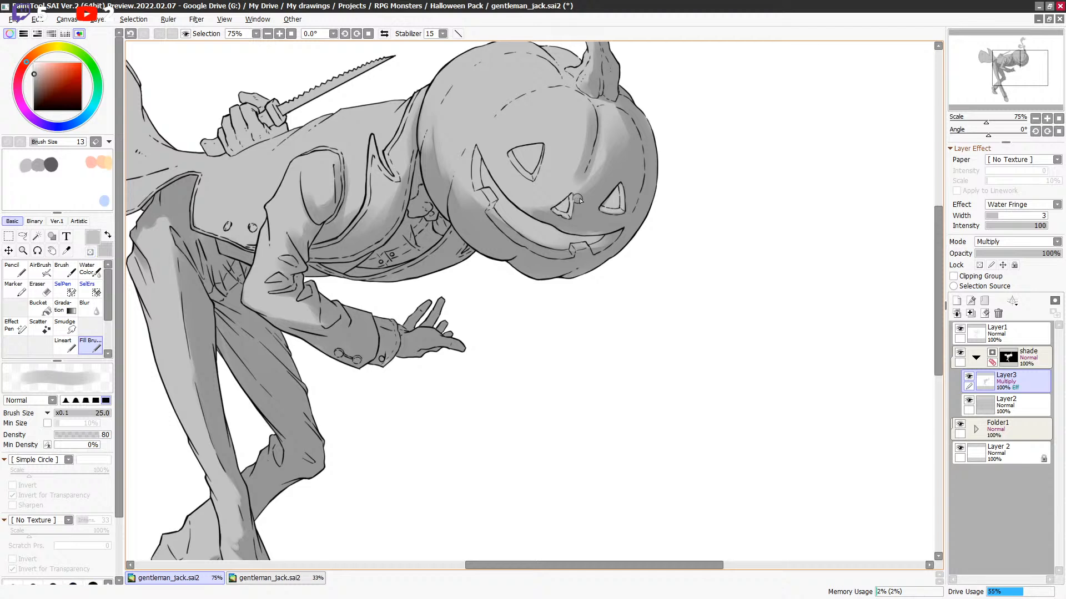
Refine the shading on the pumpkin's central ridge and outer rim with transparent and grey strokes at sizes 35 and 30.
key("bracketright")
key("bracketright")
key("minus")
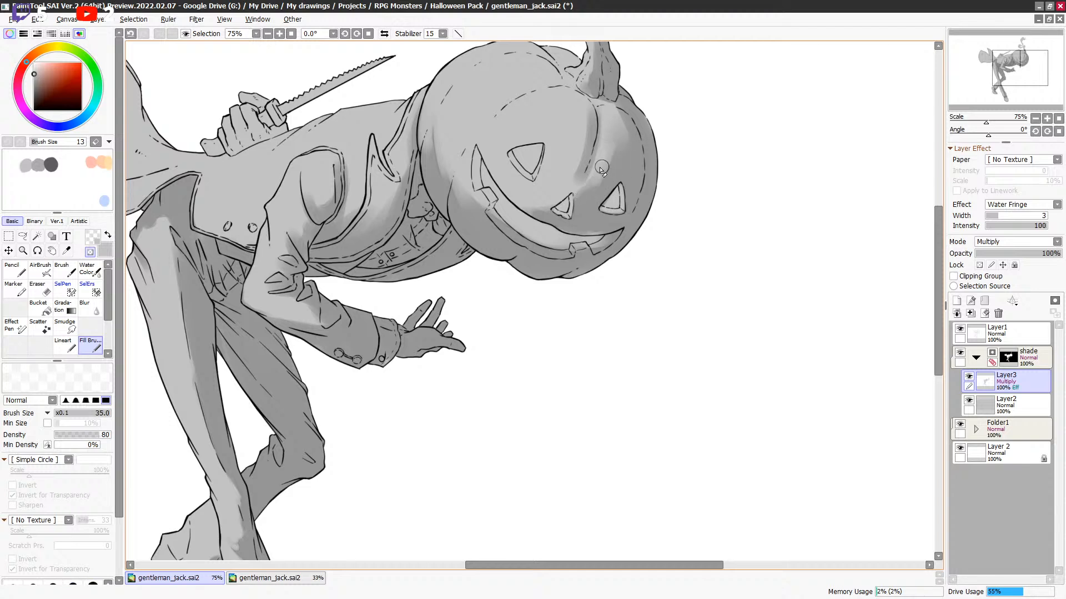
key("minus")
key("bracketleft")
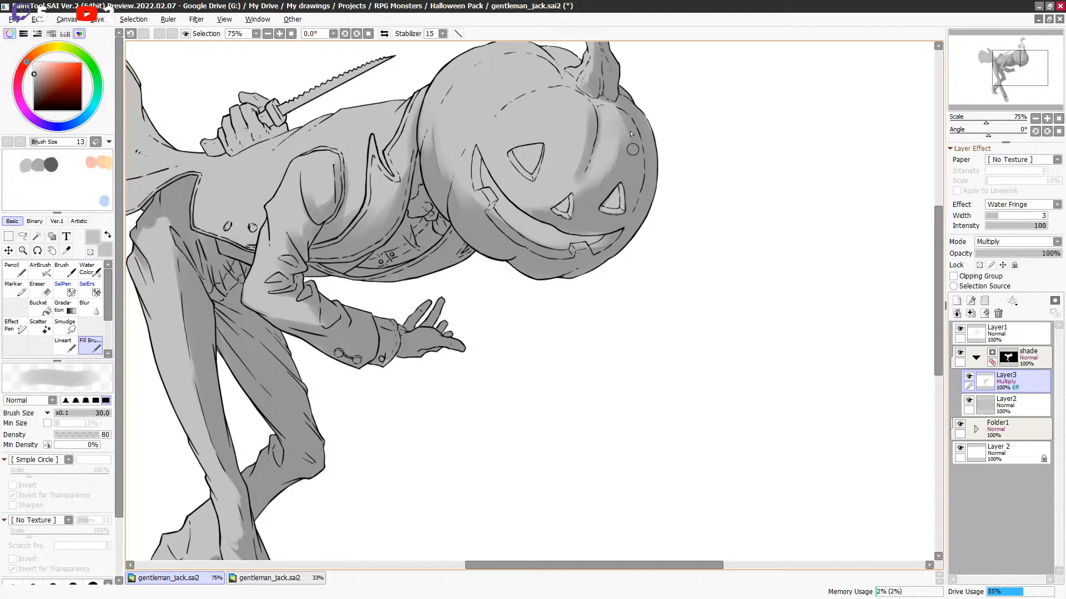
key("bracketleft")
key("minus")
key("bracketleft")
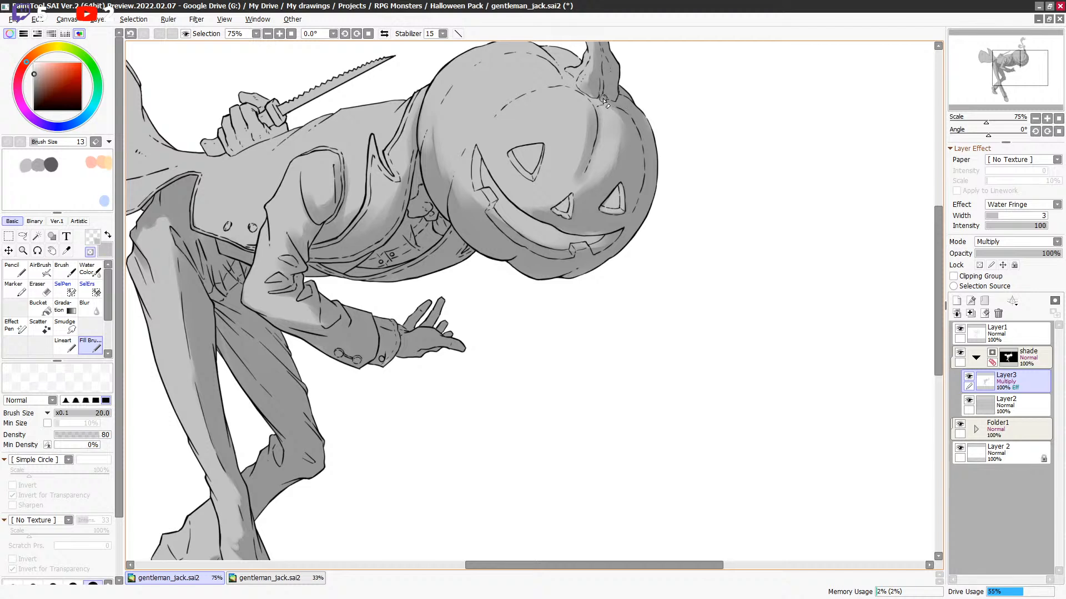
Shade the pumpkin's stem with the brush at sizes 20 and 16, refining its ridges at sizes 12 and 10.
left_click_drag(610, 77, 577, 144)
key("minus")
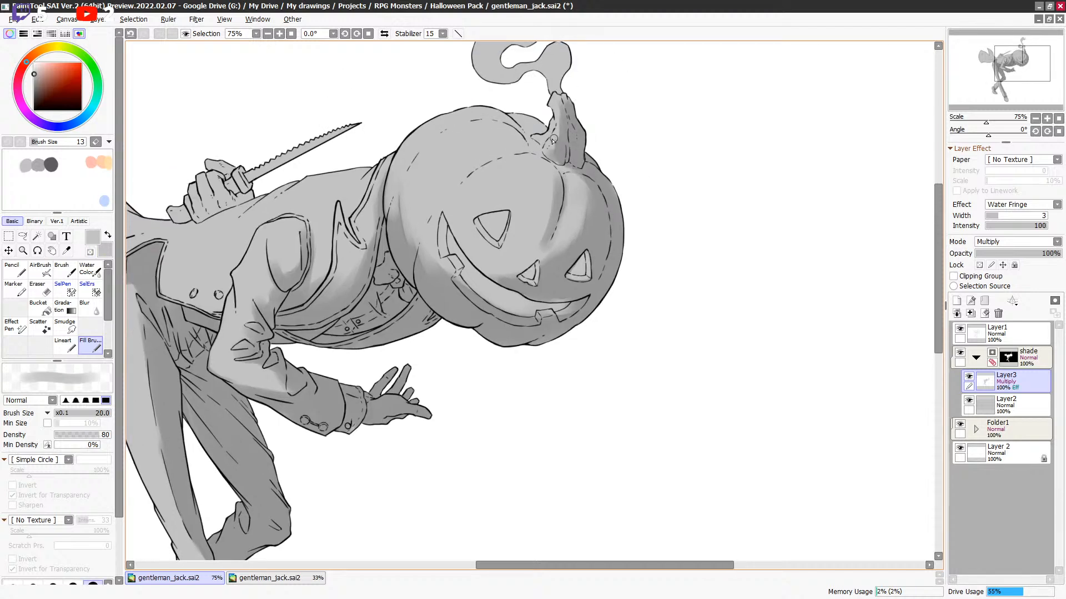
key("bracketleft")
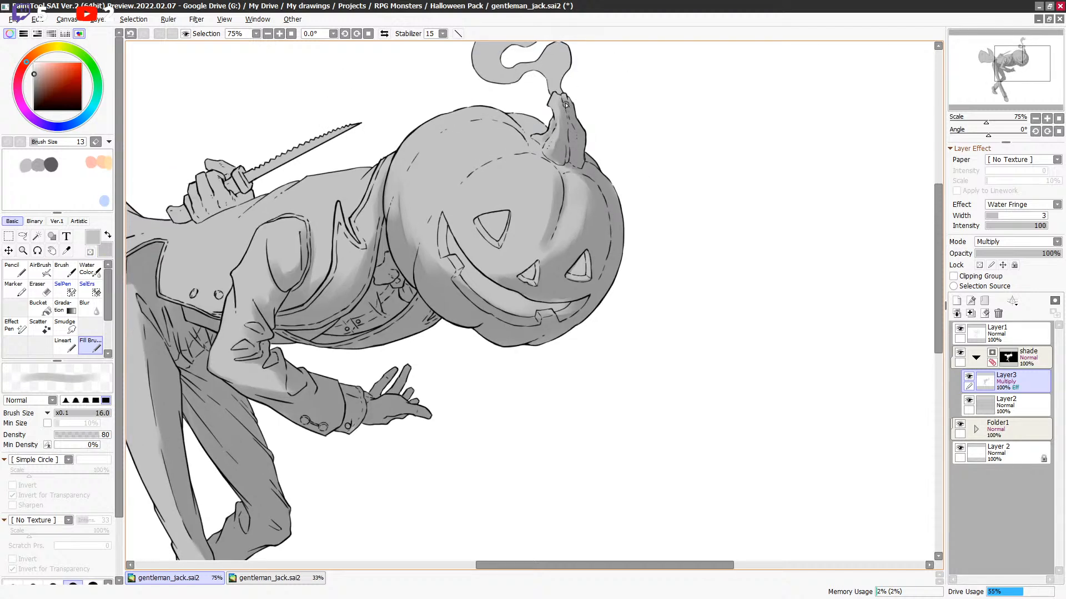
key("bracketleft")
key("bracketleft")
key("bracketleft")
key("minus")
key("bracketright")
key("bracketright")
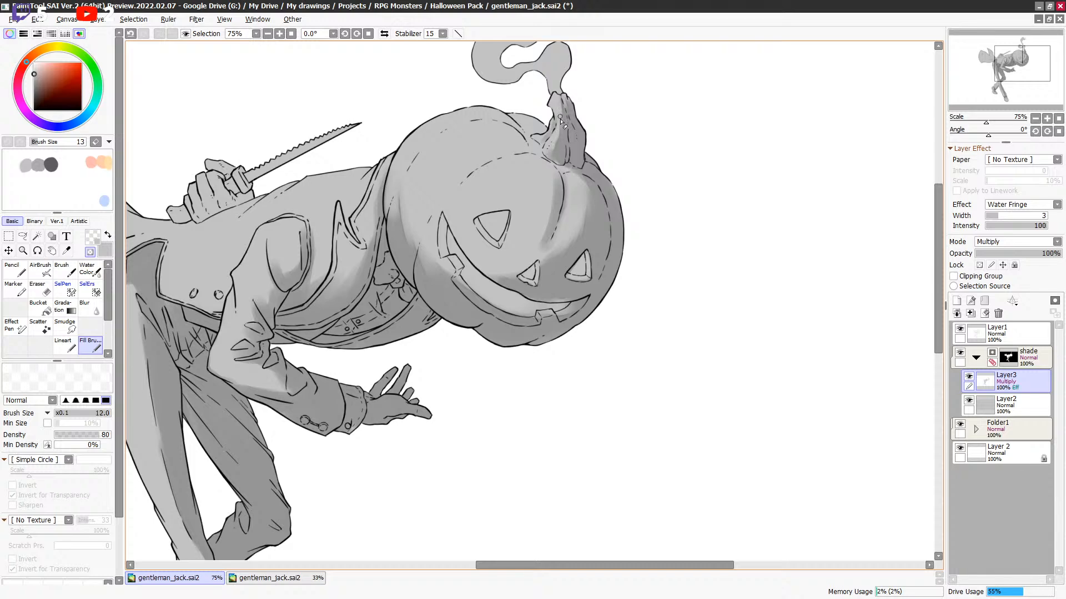
key("minus")
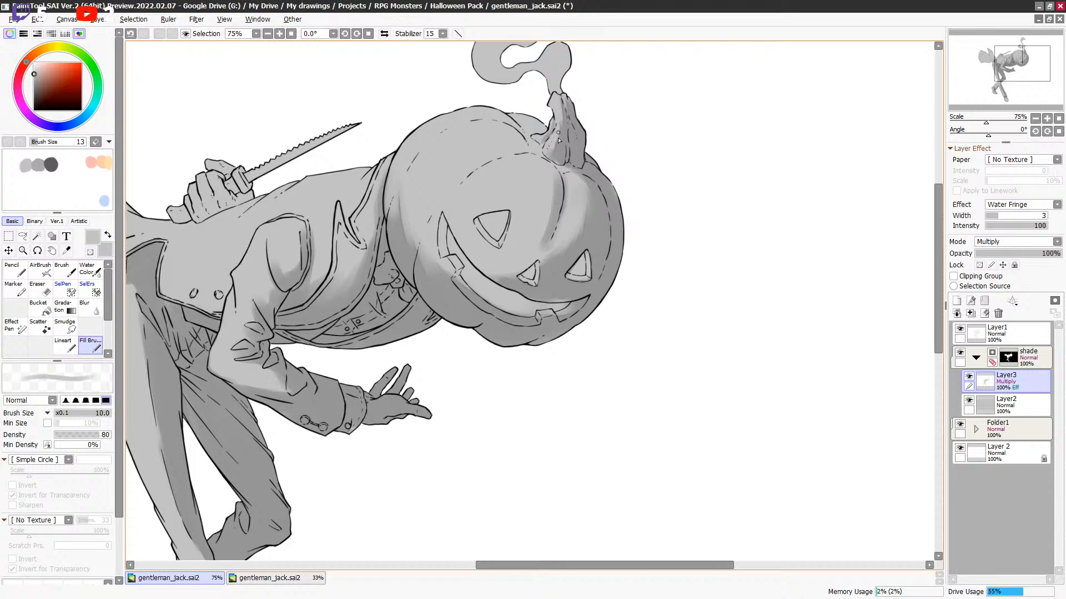
left_click_drag(567, 198, 657, 107)
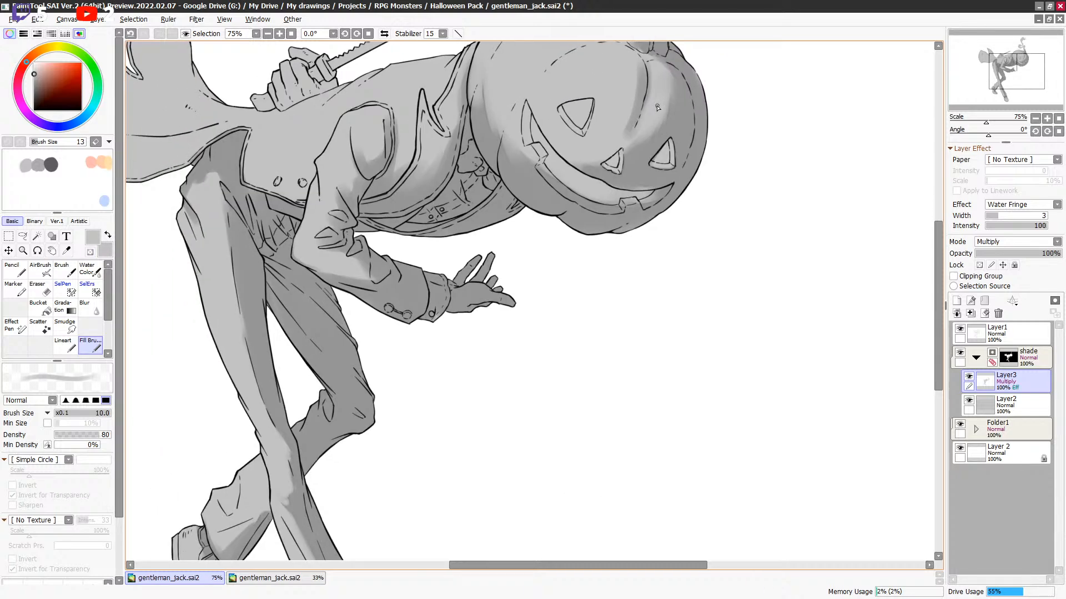
Lighten the toe cap of the front shoe with the transparent colour at brush size 50.
left_click_drag(583, 310, 764, 126)
left_click_drag(645, 308, 653, 255)
left_click_drag(570, 294, 574, 257)
left_click_drag(573, 353, 546, 276)
left_click_drag(556, 195, 559, 265)
left_click_drag(533, 358, 532, 271)
key("minus")
mouse_move(533, 226)
left_mouse_down()
mouse_move(458, 437)
mouse_move(497, 405)
mouse_move(538, 200)
mouse_move(575, 94)
left_mouse_up()
left_click_drag(487, 342, 487, 291)
key("bracketright")
key("bracketright")
key("minus")
key("bracketright")
key("bracketright")
key("bracketright")
key("bracketright")
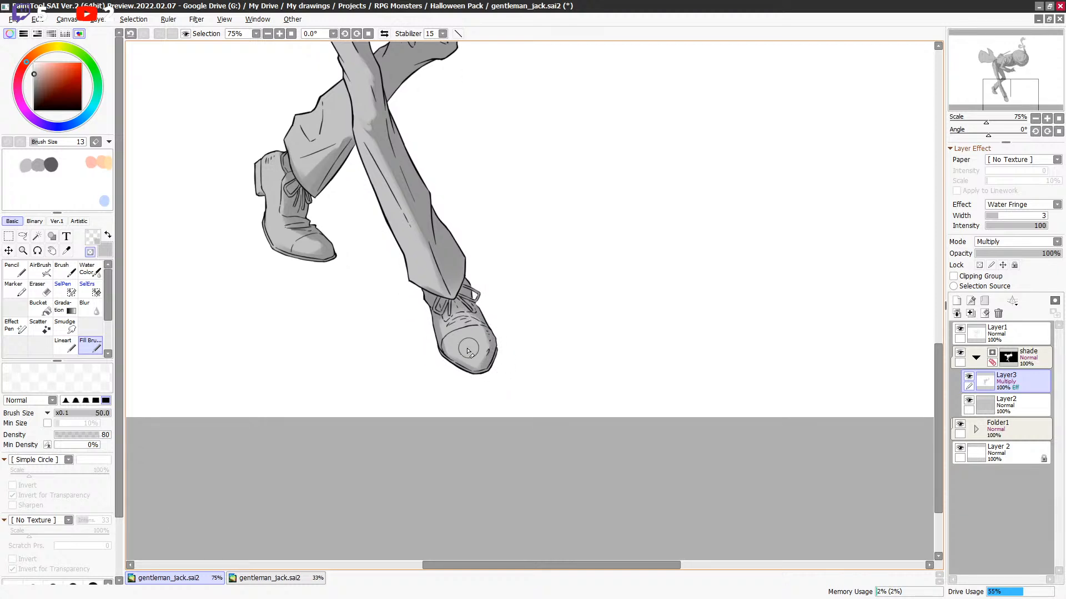
Shade the outer edge of the front shoe's toe with grey at brush size 40.
key("minus")
key("bracketleft")
key("bracketleft")
key("minus")
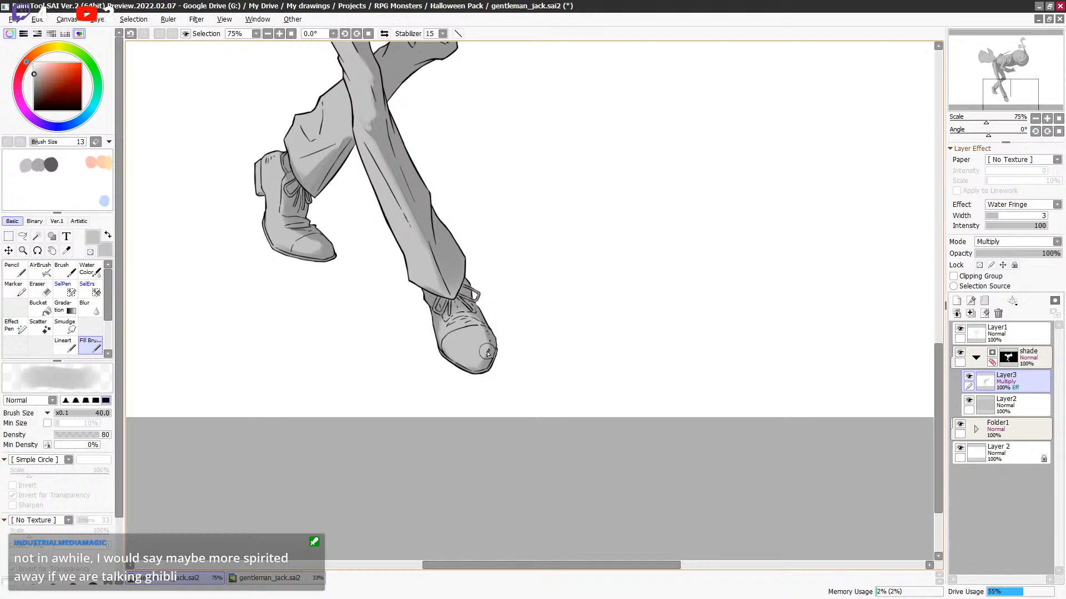
mouse_move(486, 367)
left_mouse_down()
mouse_move(490, 323)
mouse_move(490, 373)
mouse_move(478, 336)
mouse_move(465, 353)
mouse_move(480, 333)
left_mouse_up()
Refine the shading around the front shoe's laces below the trouser hem, reducing the brush from size 40 to 20.
key("bracketleft")
key("minus")
key("bracketleft")
key("bracketleft")
key("bracketleft")
key("minus")
key("bracketright")
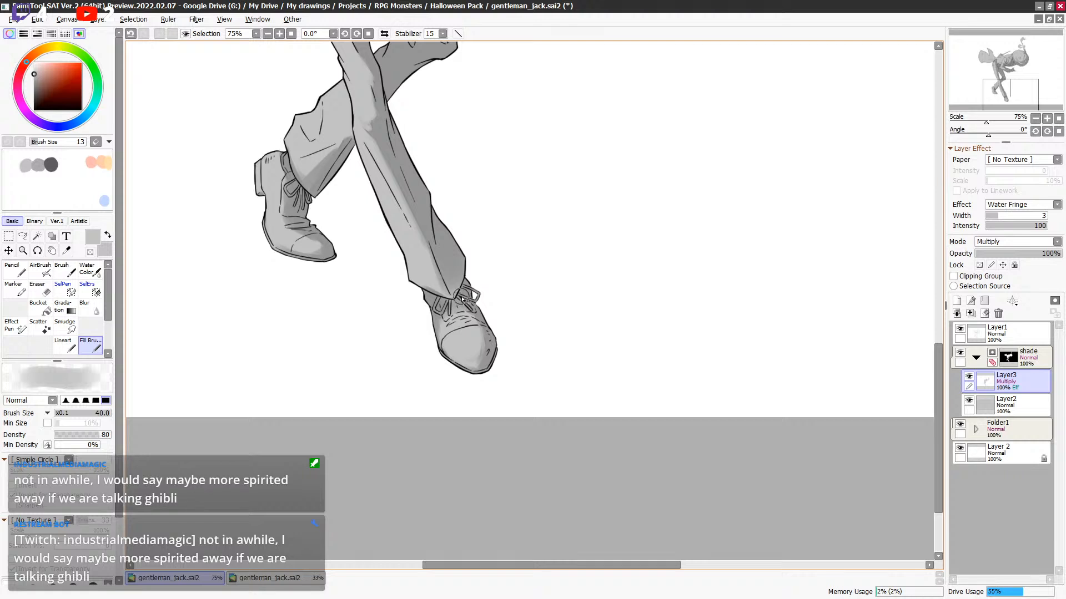
key("bracketleft")
key("bracketleft")
key("bracketleft")
key("bracketleft")
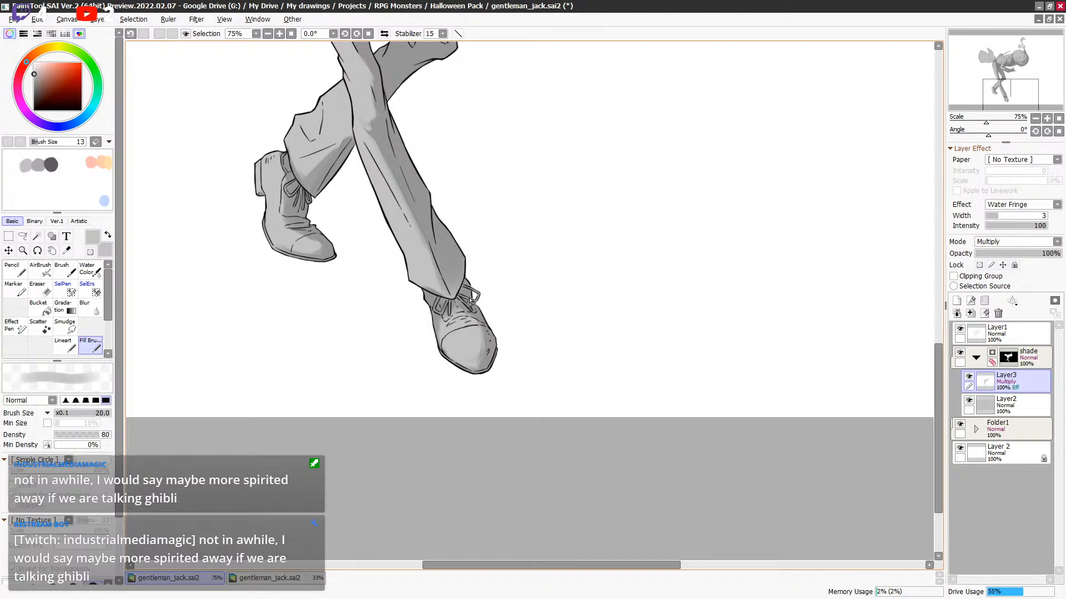
Touch up the back shoe's shading around the laces at brush size 30 and save the drawing.
scroll(464, 248, "up", 1)
key("bracketright")
key("bracketright")
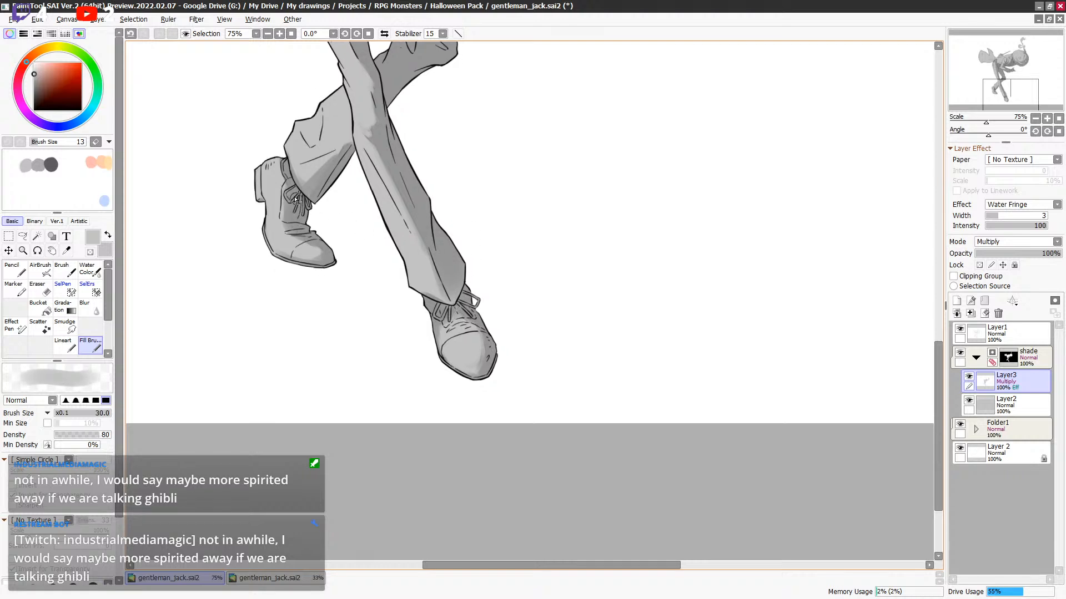
scroll(416, 211, "up", 3)
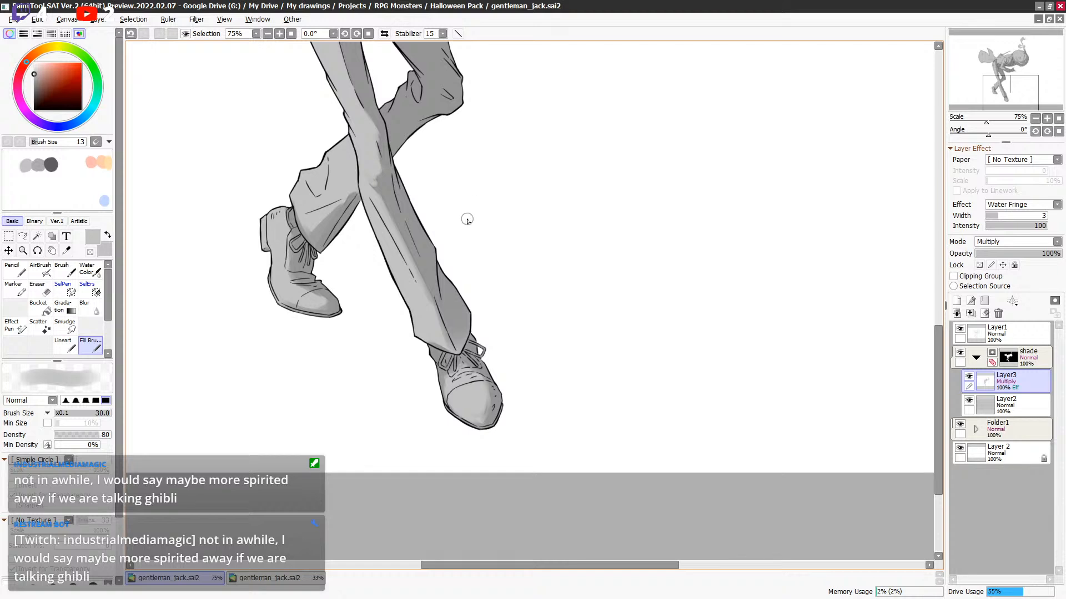
scroll(474, 273, "up", 5)
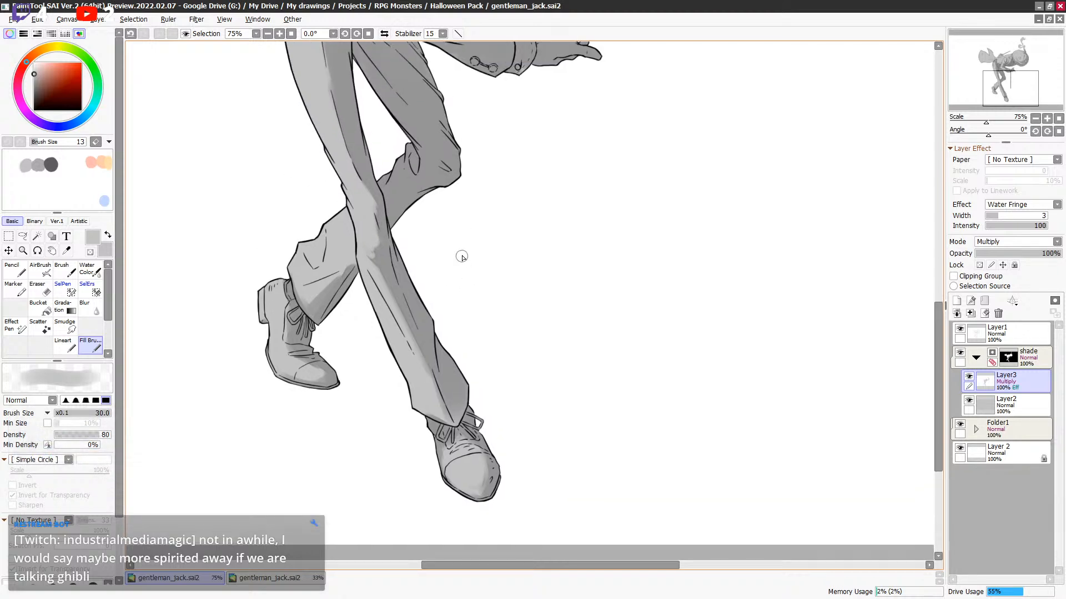
Refine the creases on the front leg's upper thigh by alternating grey and transparent strokes, reducing the brush to size 12.
scroll(459, 254, "up", 5)
scroll(474, 285, "up", 5)
scroll(474, 285, "up", 1)
key("e")
left_click_drag(322, 177, 307, 121)
key("bracketleft")
key("bracketleft")
key("e")
key("bracketleft")
key("bracketleft")
key("bracketleft")
key("e")
key("bracketleft")
key("bracketleft")
key("bracketleft")
key("bracketleft")
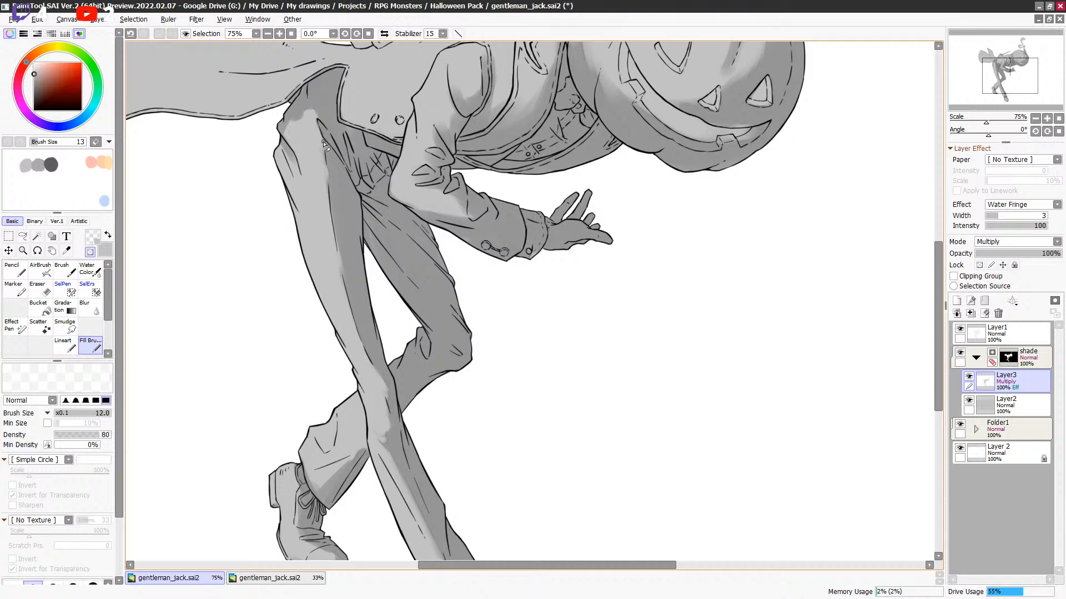
key("e")
key("e")
key("e")
key("e")
key("bracketleft")
key("e")
Try a diagonal fold stroke on the coat's front panel above the buttons with grey at size 16, and undo it.
left_click_drag(422, 99, 561, 195)
key("e")
key("bracketright")
key("bracketright")
key("bracketright")
key("bracketright")
key("bracketright")
key("bracketright")
key("bracketright")
key("bracketright")
key("e")
key("bracketleft")
key("bracketleft")
key("bracketleft")
left_click_drag(391, 204, 411, 157)
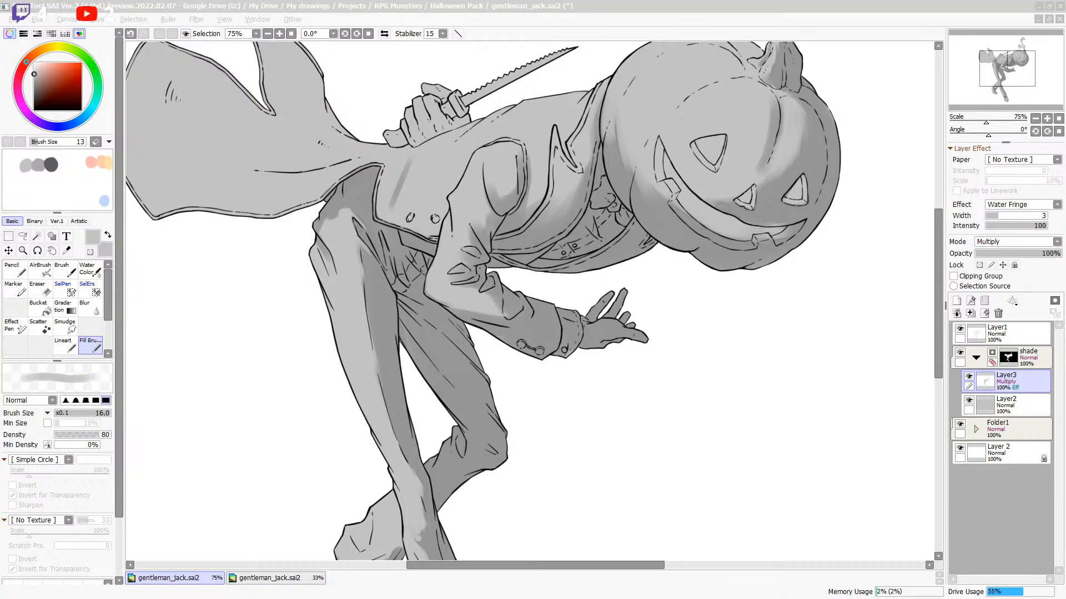
left_click(398, 195)
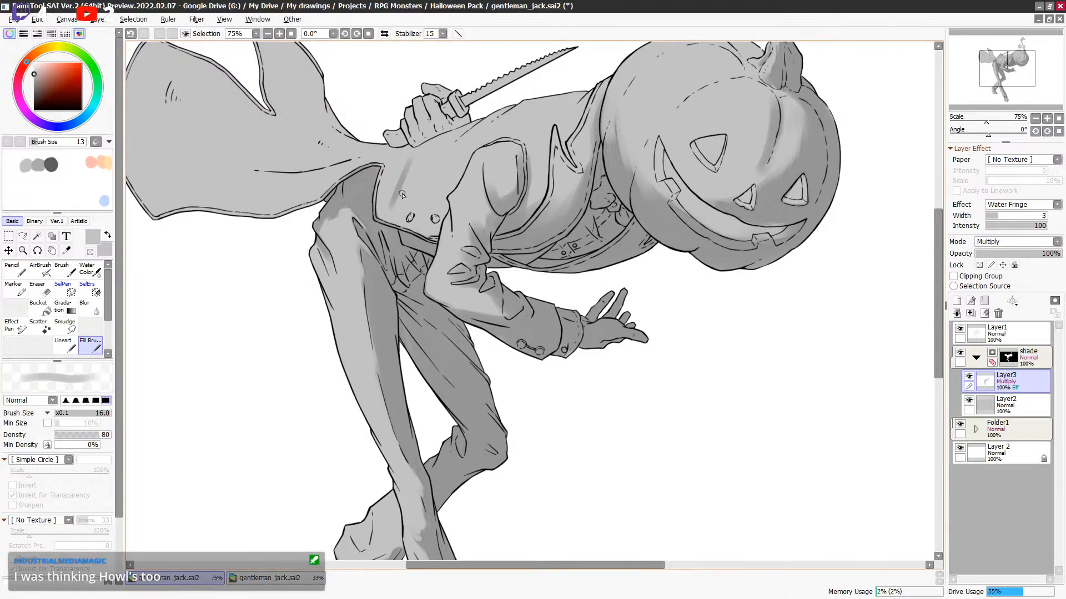
key("bracketleft")
key("ctrl+z")
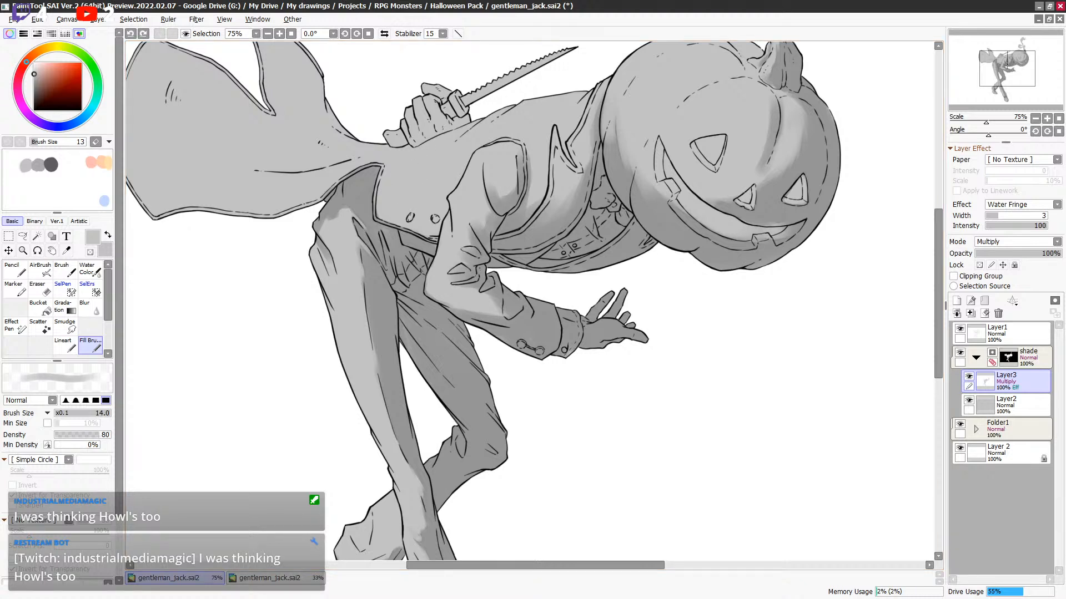
Shade diagonal folds on the coat's front panel above the buttons with grey, softening them with the transparent colour at size 25.
key("alt+Tab")
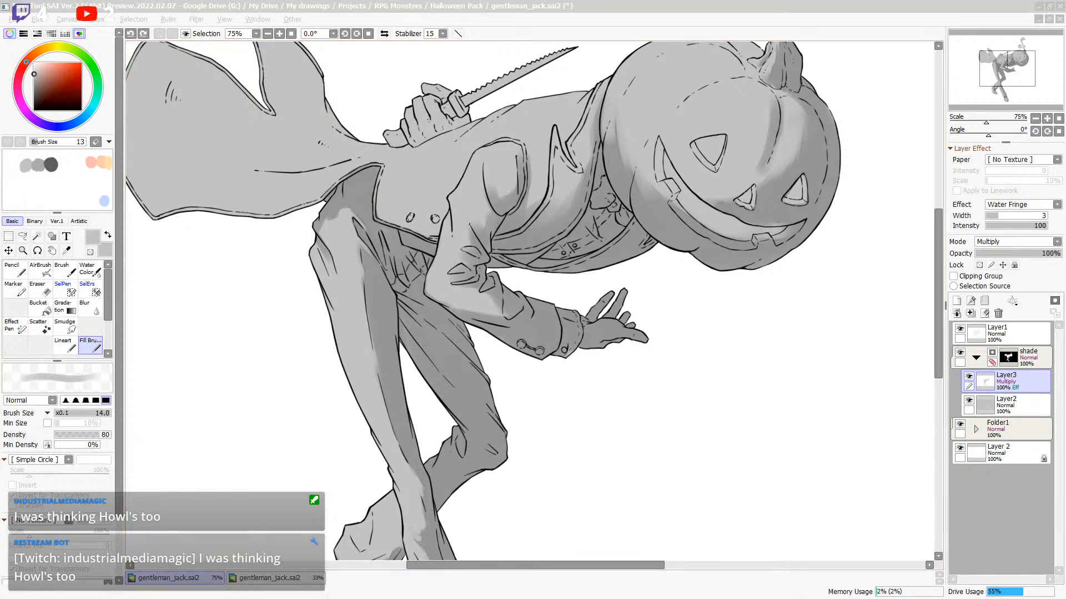
left_click(413, 192)
mouse_move(414, 174)
left_mouse_down()
mouse_move(407, 182)
mouse_move(394, 198)
mouse_move(416, 162)
mouse_move(405, 206)
mouse_move(439, 174)
left_mouse_up()
key("bracketright")
key("minus")
key("minus")
key("bracketright")
key("bracketright")
key("minus")
left_click_drag(390, 208, 415, 166)
key("minus")
key("minus")
mouse_move(391, 208)
left_mouse_down()
mouse_move(415, 178)
mouse_move(404, 183)
mouse_move(437, 161)
left_mouse_up()
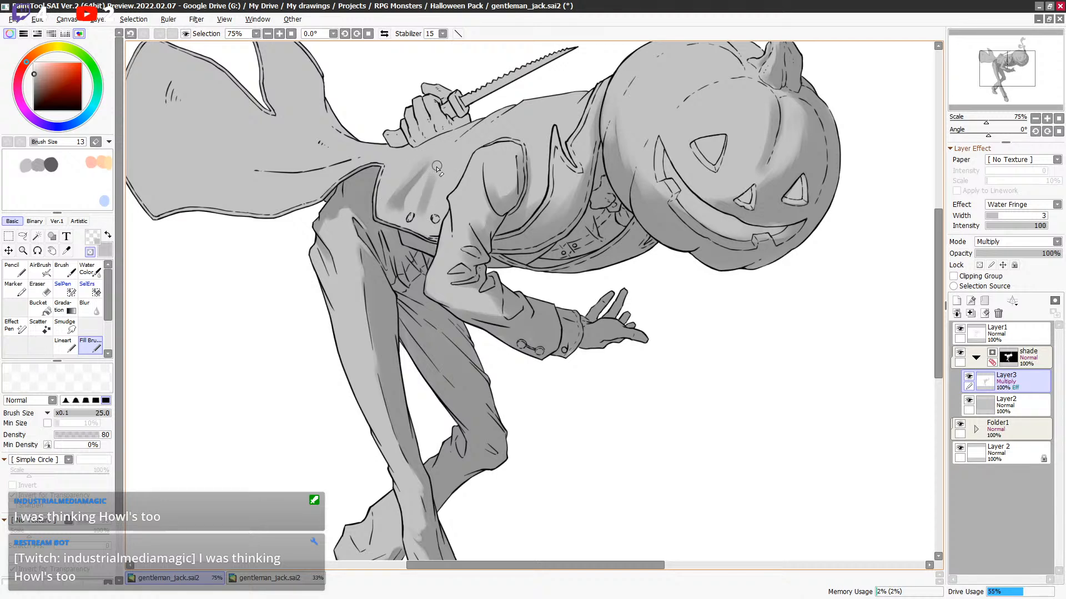
Shade the narrow base of the coat tail at the waist at size 16, trimming it with the transparent colour.
key("minus")
key("bracketright")
key("bracketleft")
key("bracketleft")
key("bracketleft")
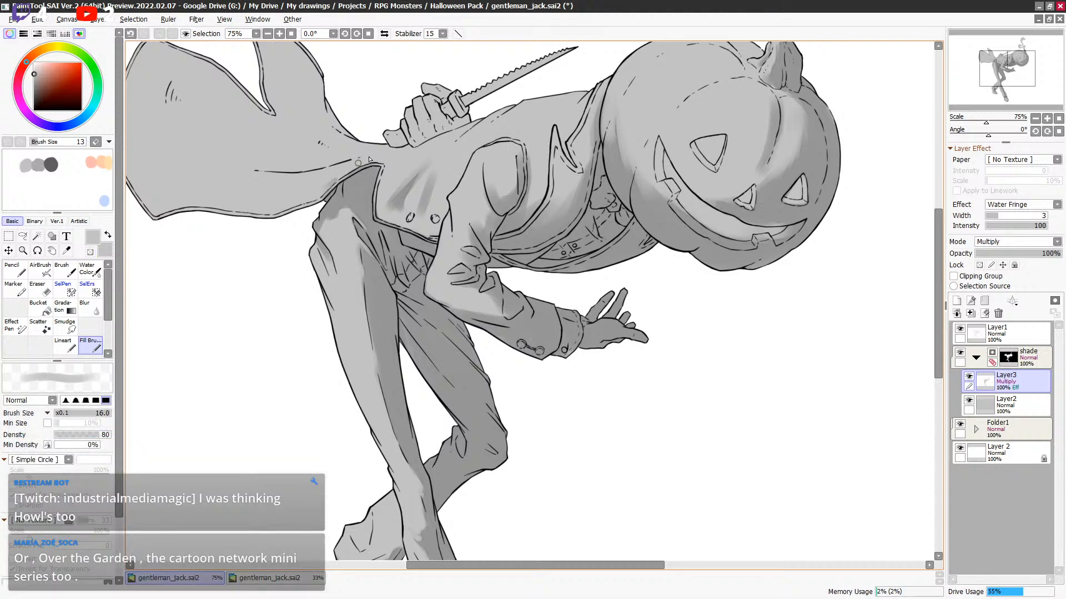
key("minus")
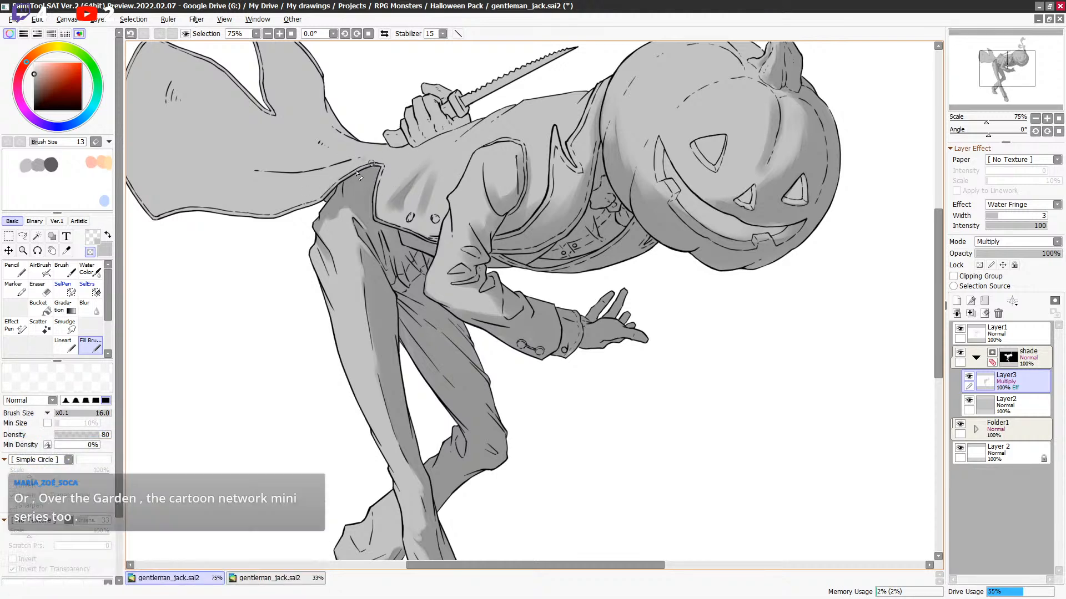
mouse_move(371, 166)
left_mouse_down()
mouse_move(434, 207)
mouse_move(360, 187)
mouse_move(432, 195)
mouse_move(380, 198)
mouse_move(422, 206)
mouse_move(369, 187)
left_mouse_up()
Extend the fold shading from the waist into the coat tail and soften it with the transparent colour at size 40.
key("minus")
key("bracketright")
key("bracketright")
key("minus")
key("minus")
key("bracketright")
key("bracketright")
key("bracketright")
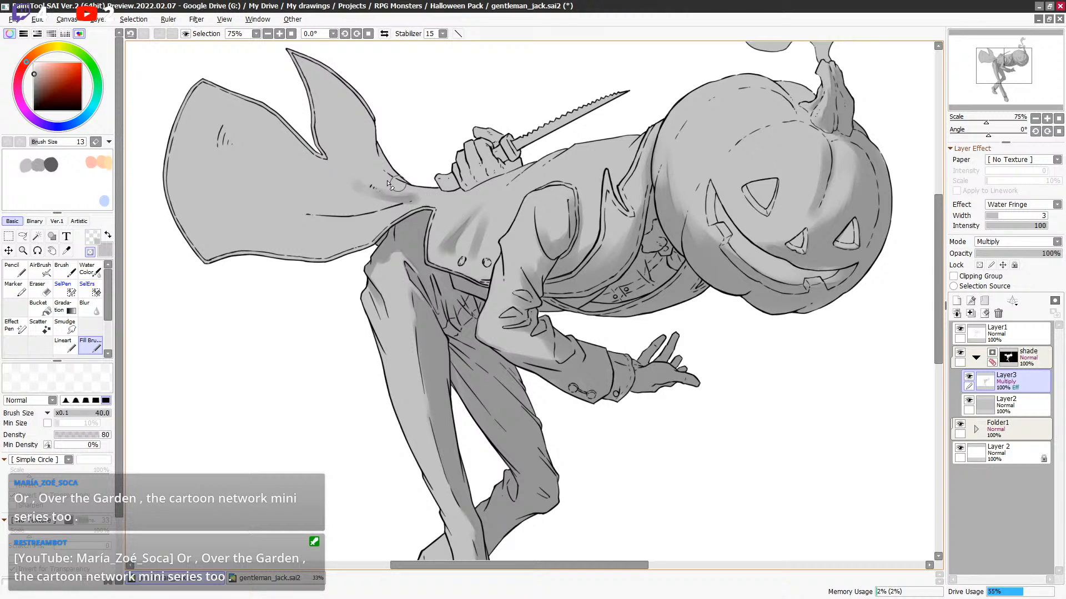
Blend the coat tail's folds with grey at size 80 and trim the shading near the waist with transparent at size 25.
key("minus")
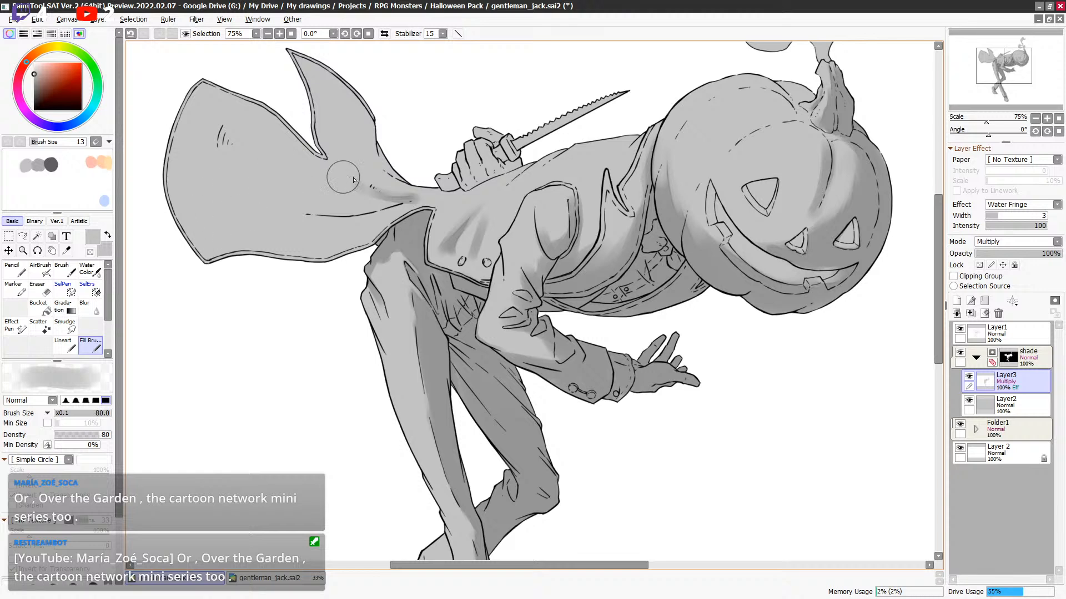
key("minus")
key("bracketleft")
key("bracketleft")
key("bracketleft")
key("bracketleft")
left_click_drag(395, 209, 411, 201)
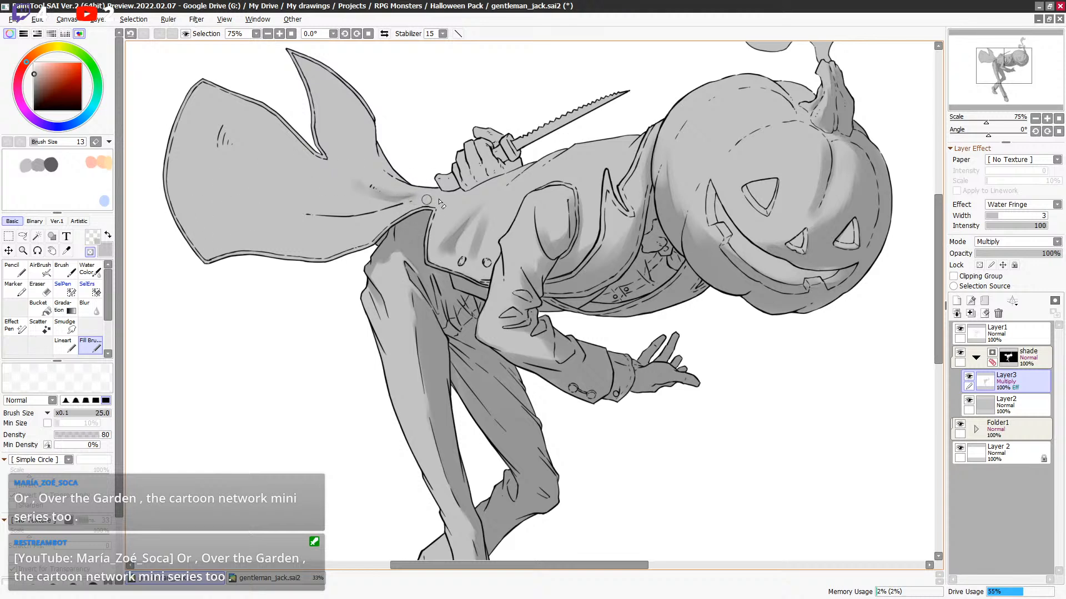
Lighten the folds on the coat's front panel with the transparent colour at size 25.
left_click_drag(555, 172, 551, 162)
key("minus")
key("minus")
key("bracketright")
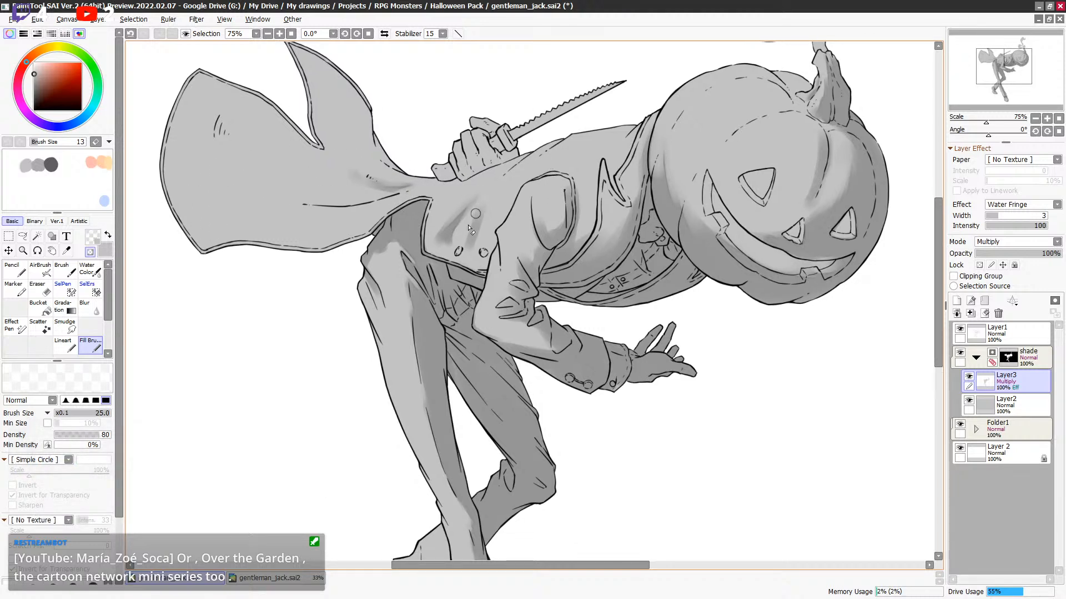
Shade around the two buttons on the coat's front panel with grey at size 10.
key("bracketleft")
key("bracketleft")
key("bracketleft")
key("bracketleft")
key("bracketleft")
key("bracketleft")
key("minus")
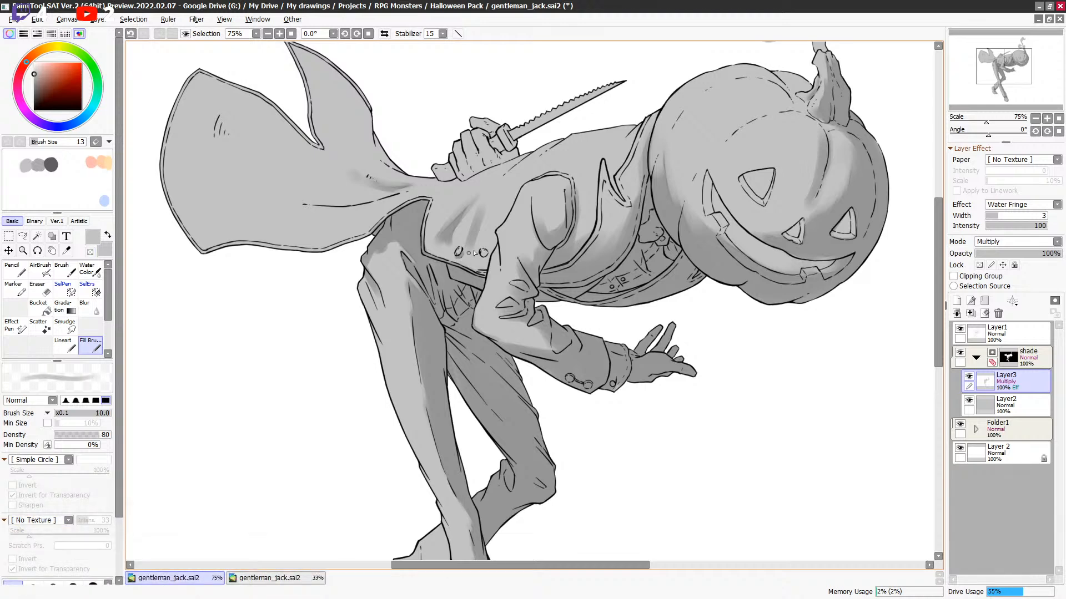
Refine the coat's chest and lapel edge beside the near arm with transparent at size 10 and grey at size 14.
key("bracketright")
key("bracketright")
left_click_drag(590, 237, 563, 202)
key("bracketleft")
key("bracketleft")
key("minus")
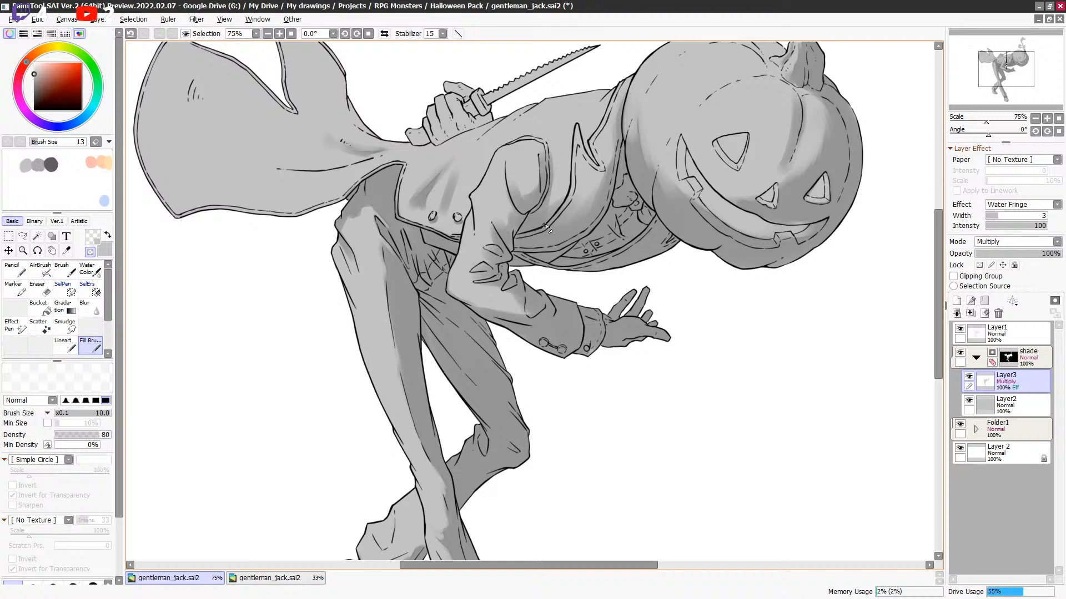
key("minus")
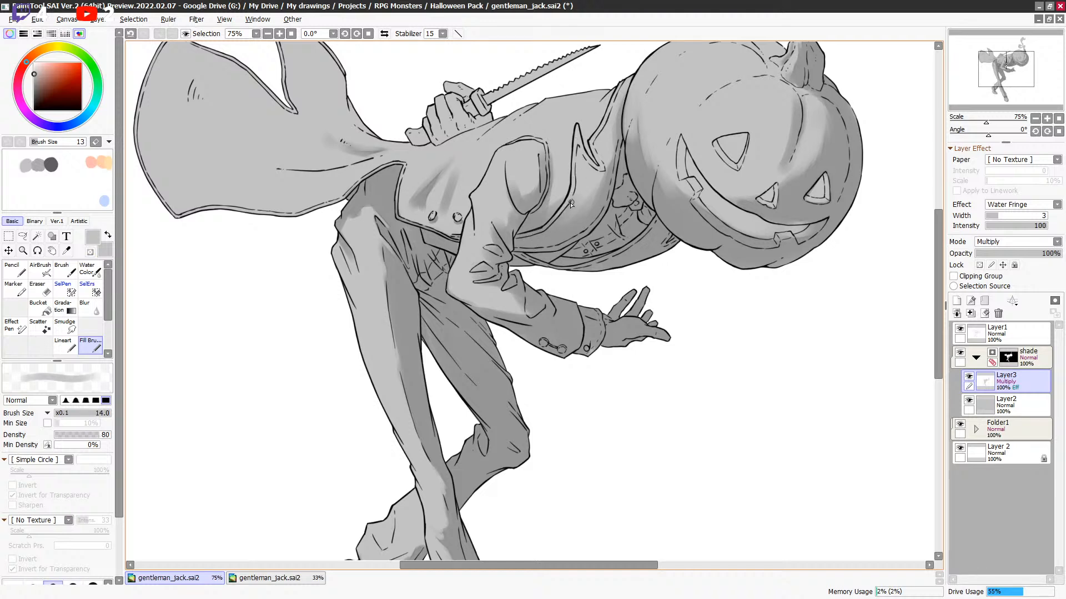
Touch up the coat's back above the shoulder with transparent at size 10 and the collar with grey at size 14.
left_click_drag(616, 165, 661, 178)
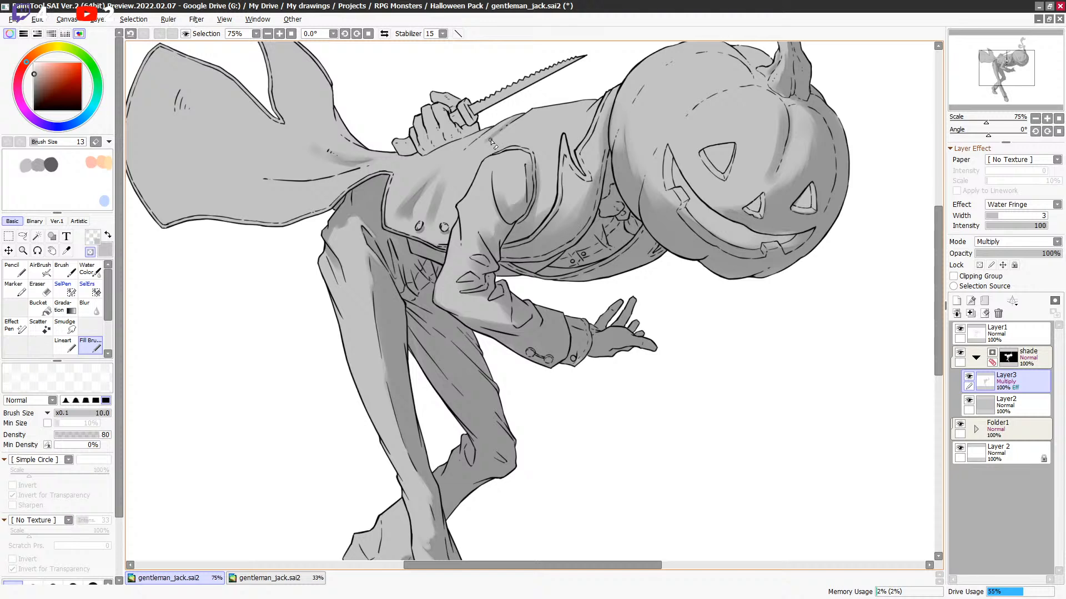
key("bracketright")
key("bracketright")
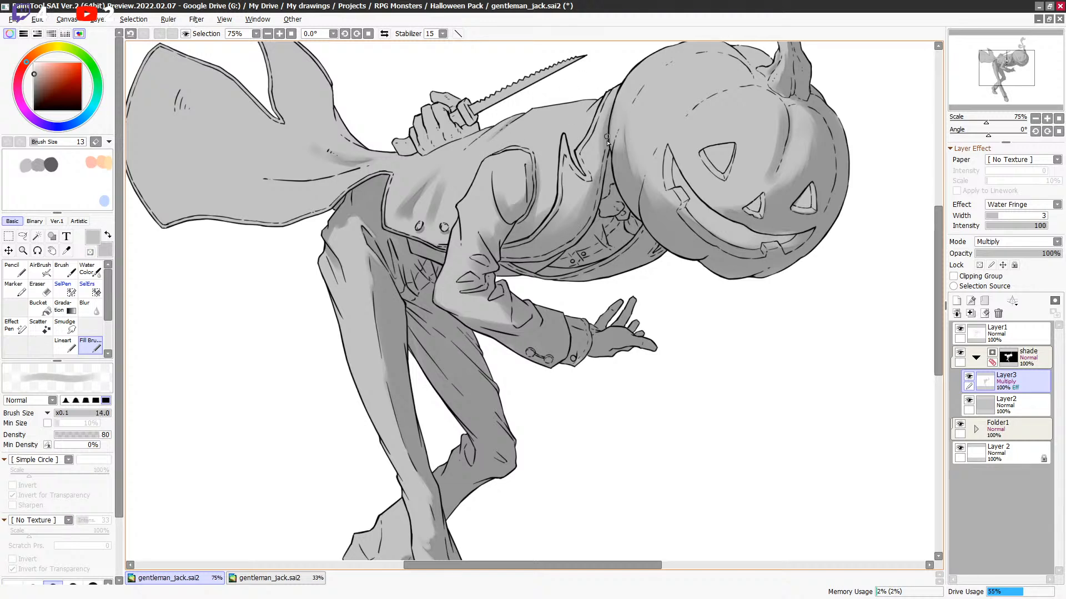
Refine the pumpkin's edge beside the coat collar with alternating grey and transparent strokes, using size 14.
left_click_drag(621, 100, 575, 135)
key("bracketleft")
key("bracketleft")
key("e")
key("e")
key("bracketright")
key("e")
key("bracketright")
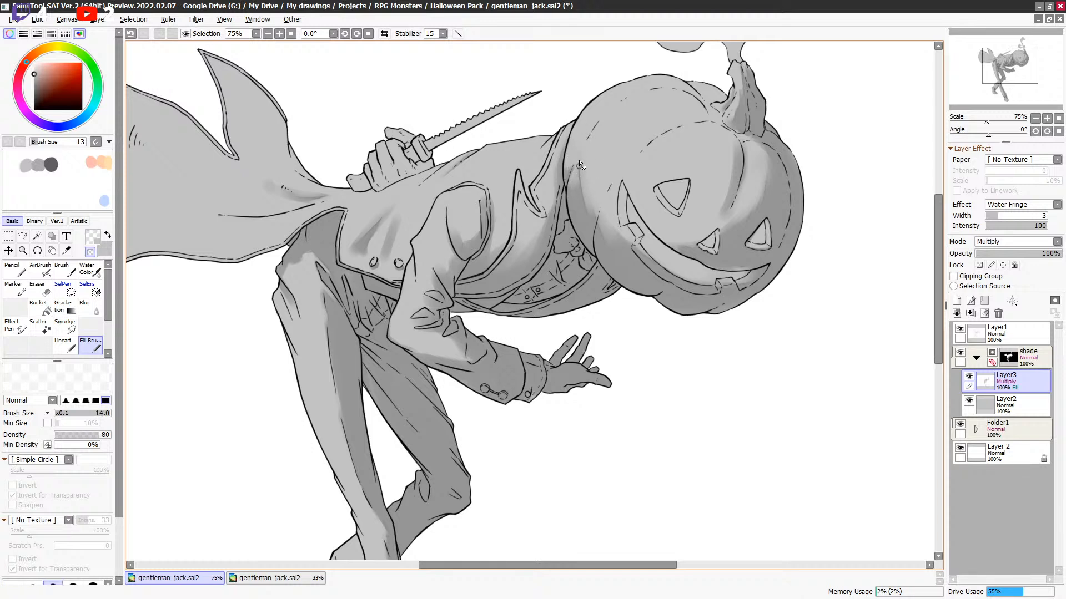
Shade the pumpkin's lower rim beneath the carved mouth with grey at size 12.
key("bracketleft")
key("bracketleft")
key("bracketleft")
key("bracketleft")
key("bracketright")
key("bracketright")
left_click_drag(620, 215, 562, 158)
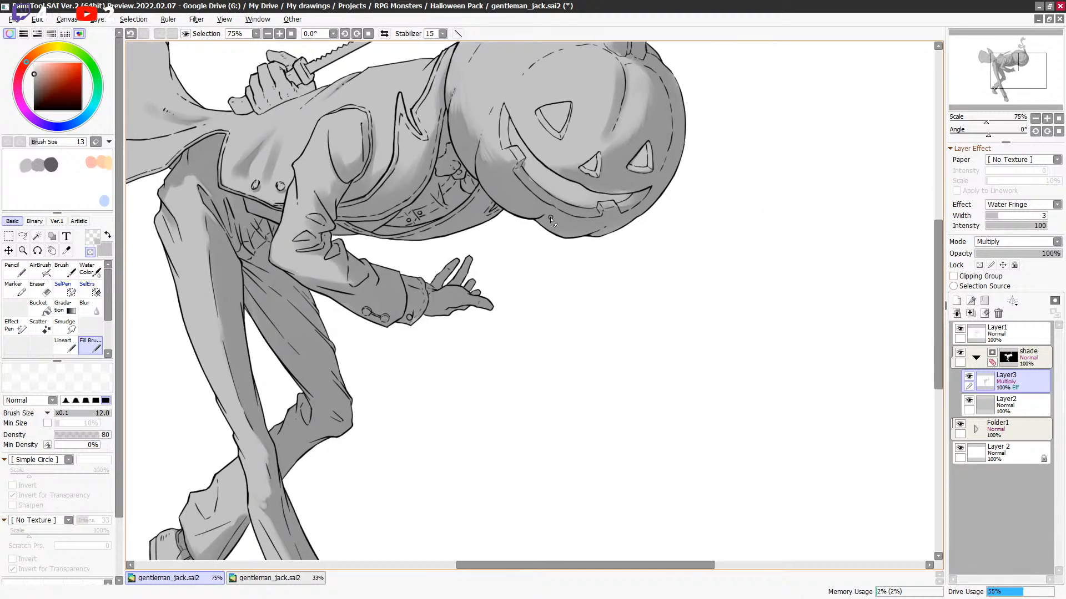
Clean the shading along the carved mouth's lower lip with the transparent colour at sizes 12 and 25.
left_click_drag(549, 226, 575, 249)
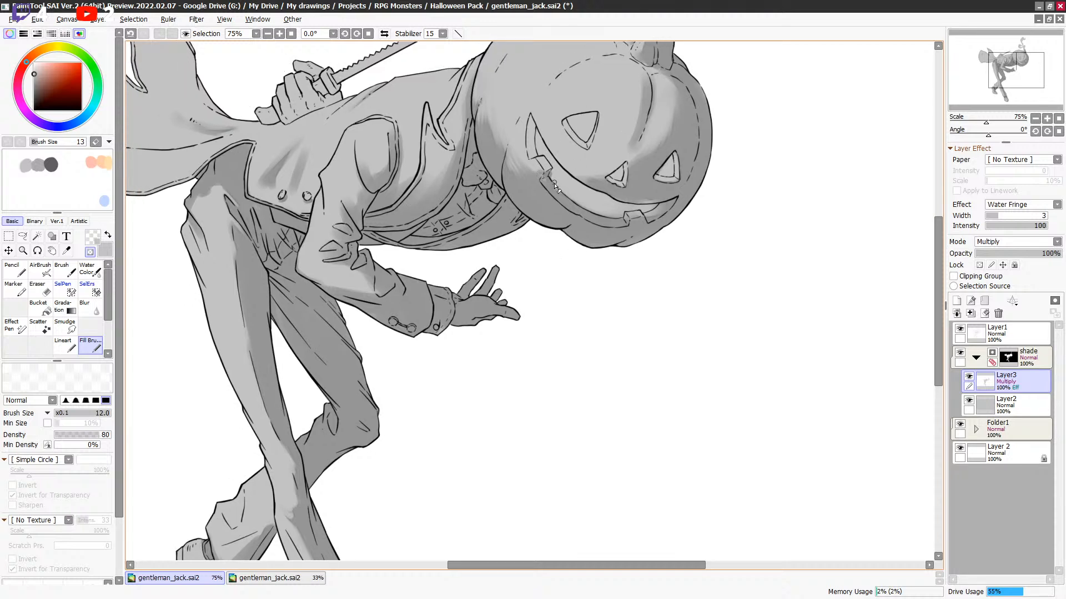
mouse_move(549, 177)
left_mouse_down()
mouse_move(563, 192)
mouse_move(501, 179)
left_mouse_up()
key("]")
key("]")
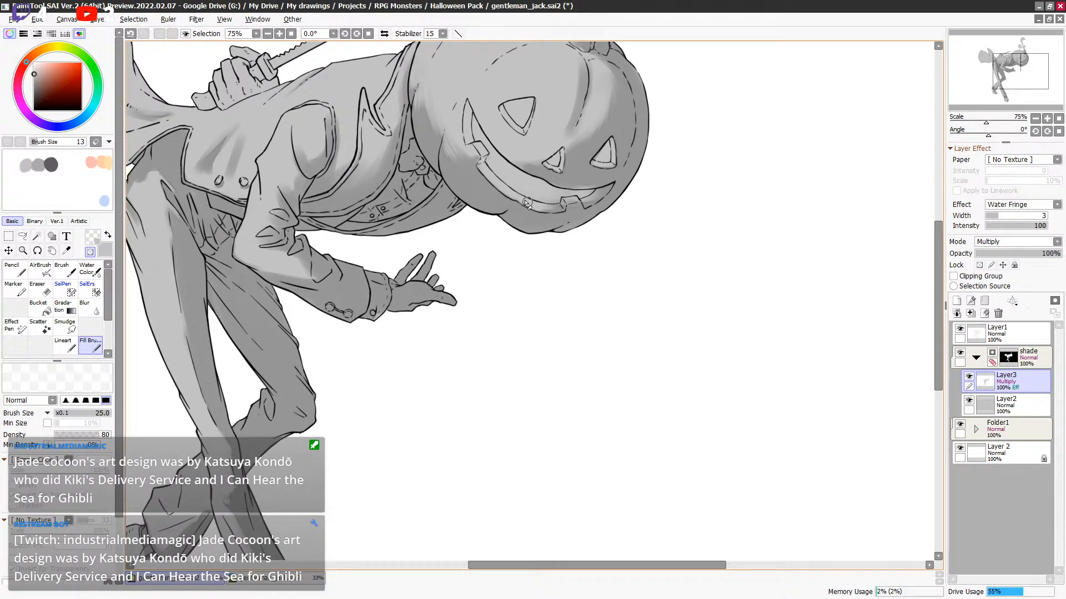
left_click_drag(545, 208, 562, 204)
Refine the carved mouth's upper edge with grey at size 14 and its outer corner with transparent at size 9.
key("bracketleft")
left_click(600, 184, "alt")
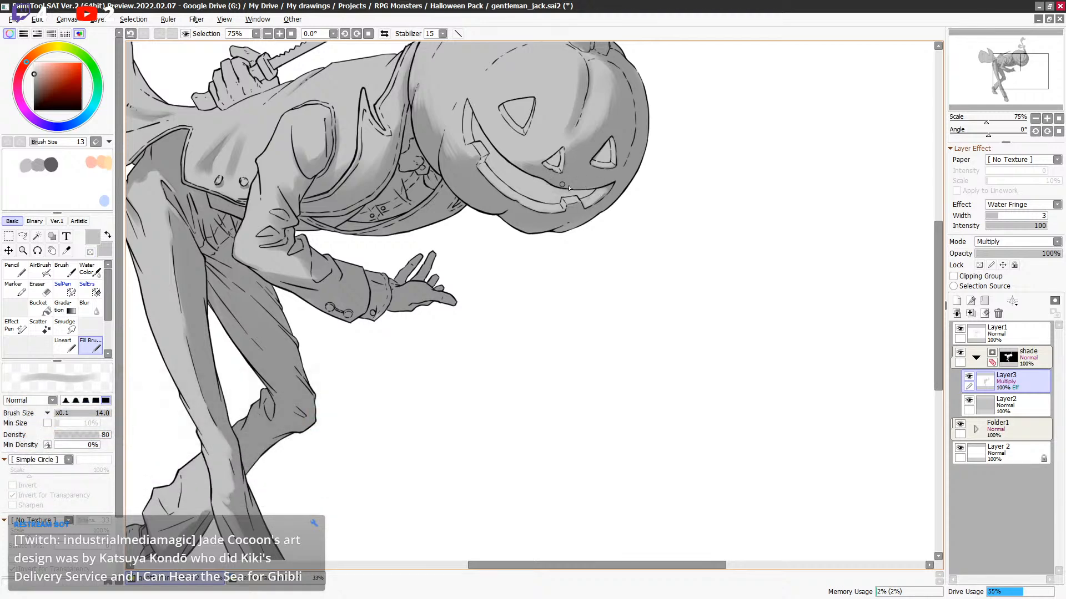
key("minus")
key("bracketleft")
key("bracketleft")
key("bracketleft")
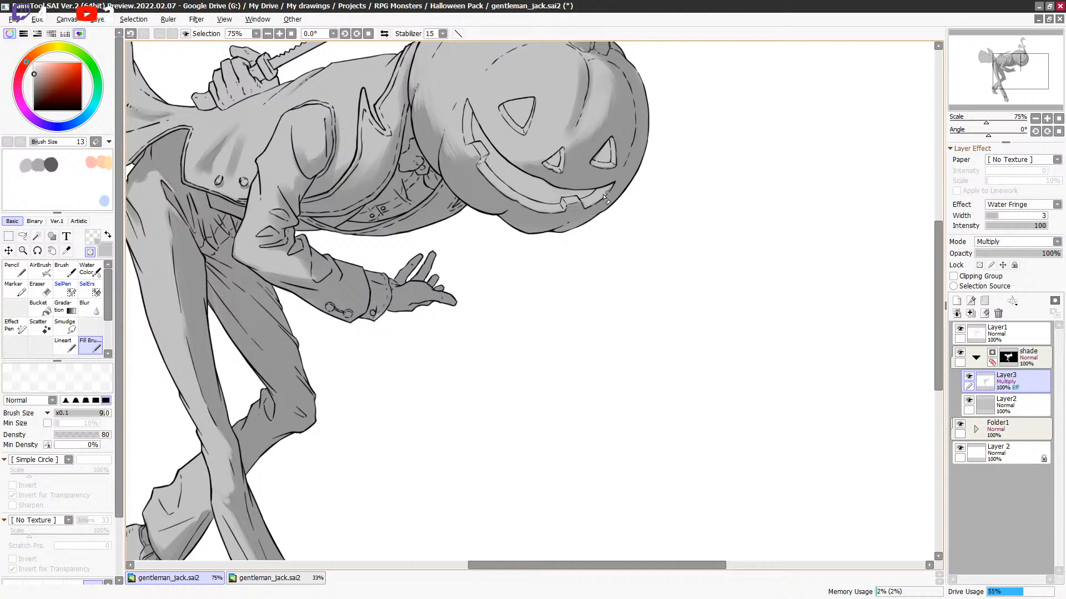
Refine the shading between the pumpkin's carved mouth and nose with grey at size 8 and transparent at size 14.
left_click_drag(631, 168, 639, 210)
key("bracketleft")
key("bracketleft")
key("bracketleft")
key("bracketleft")
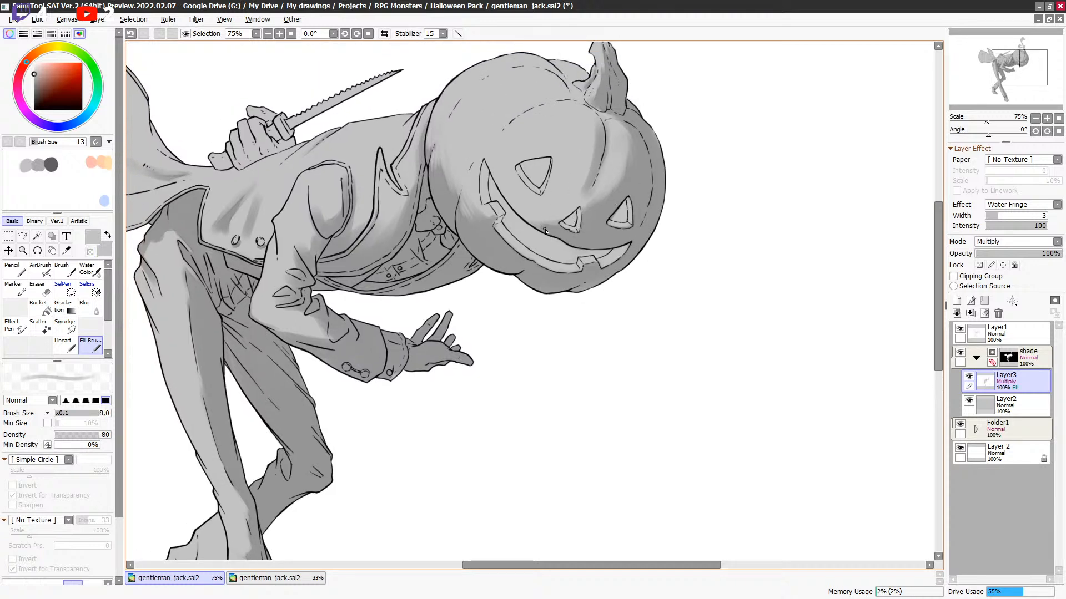
key("bracketright")
key("bracketright")
key("bracketright")
key("bracketright")
key("bracketright")
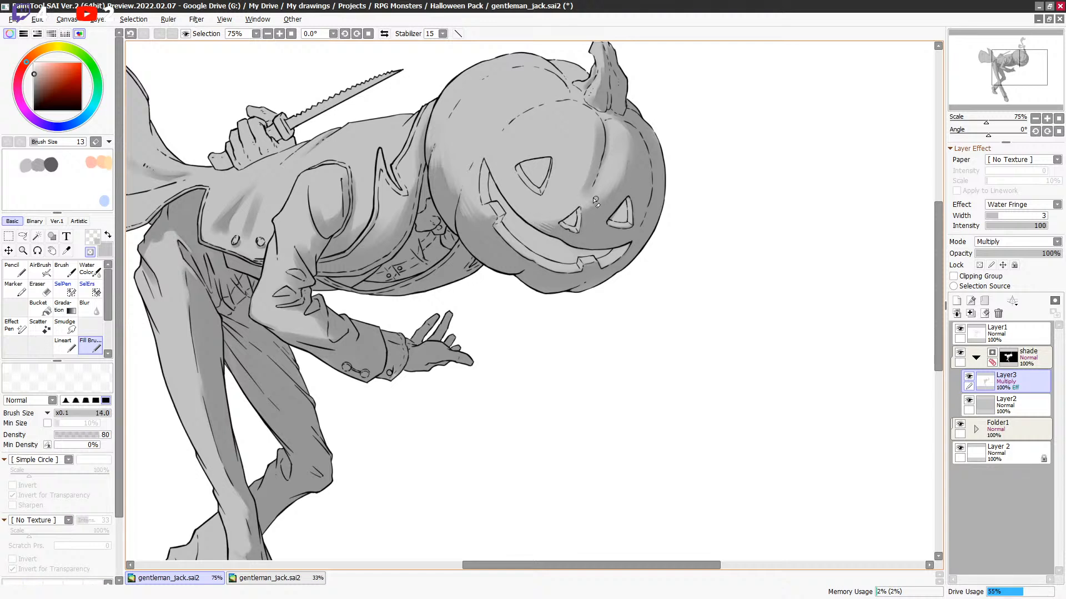
Deepen the groove running down from the pumpkin's stem with grey at size 12 and clean beside it with transparent at size 25.
key("minus")
key("bracketleft")
key("bracketleft")
key("bracketleft")
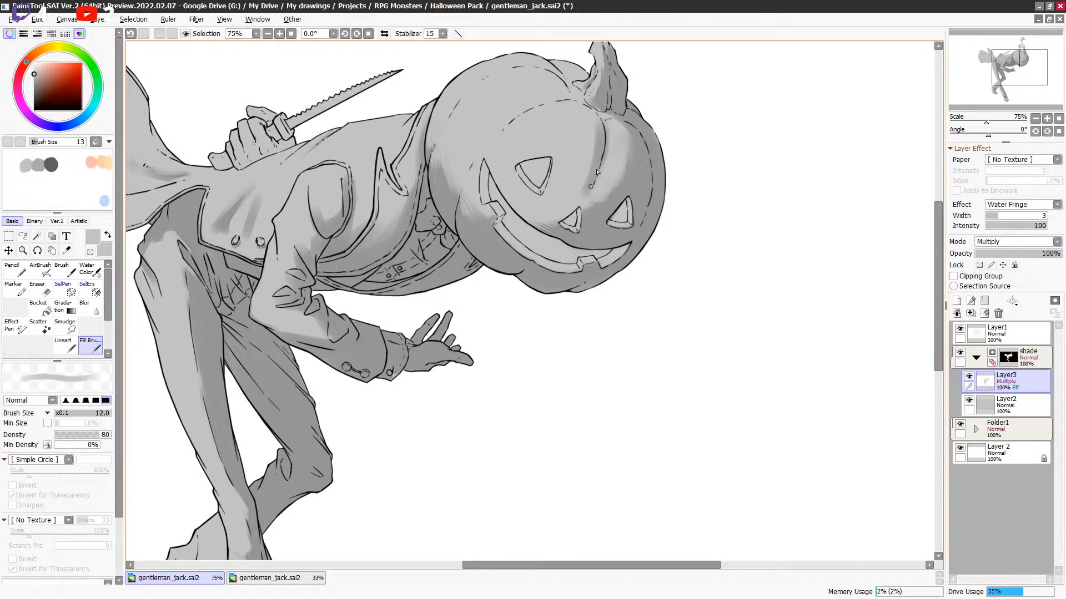
key("minus")
key("bracketright")
key("bracketright")
key("bracketright")
key("bracketright")
key("bracketright")
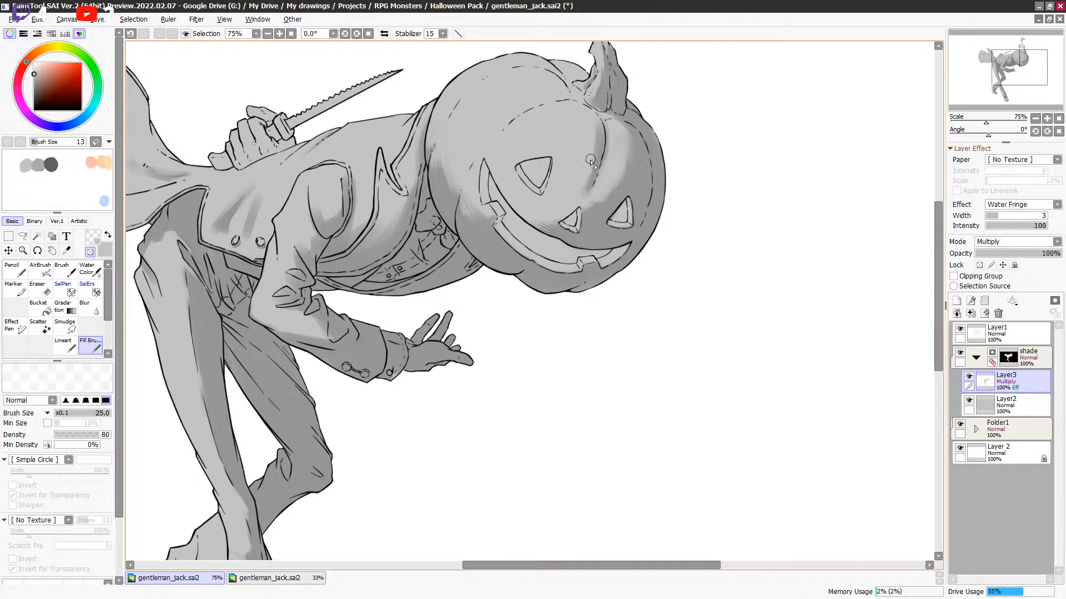
key("bracketright")
Shade the groove's lower end above the nose with grey at size 25 and trim it with transparent at size 10.
key("minus")
key("bracketleft")
key("bracketleft")
key("bracketleft")
key("bracketleft")
key("bracketleft")
key("bracketleft")
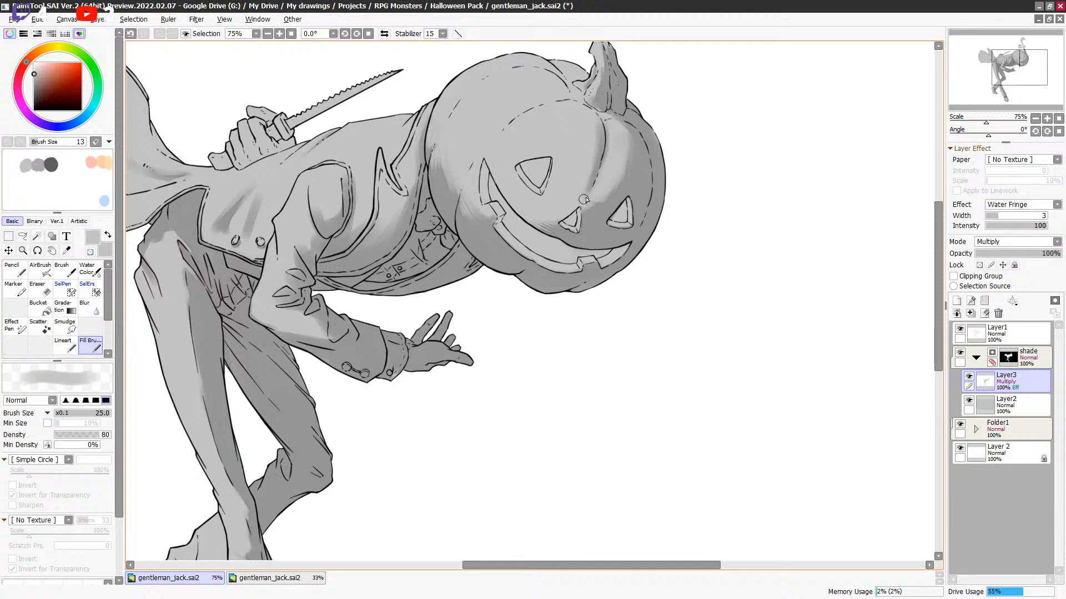
key("bracketleft")
key("minus")
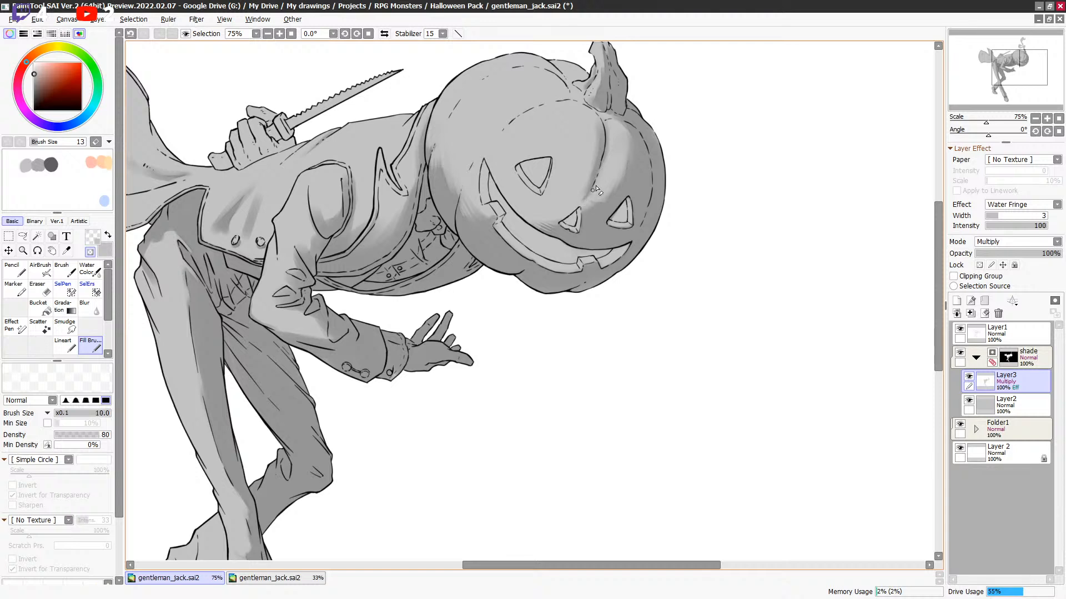
Blend the shading on the pumpkin lobe above the far eye with alternating transparent and grey strokes, including grey at size 14.
key("minus")
key("bracketright")
key("minus")
key("minus")
key("bracketright")
key("bracketright")
key("bracketright")
key("minus")
left_click_drag(620, 180, 629, 167)
key("minus")
key("bracketright")
key("bracketleft")
key("bracketleft")
key("bracketleft")
key("bracketleft")
key("minus")
key("minus")
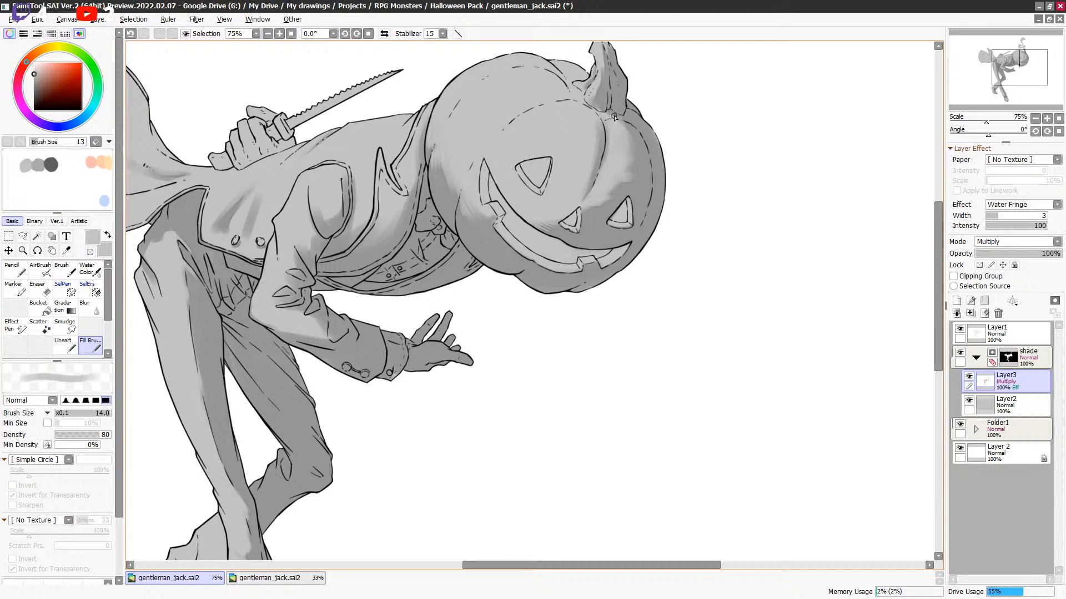
Brighten the highlight on the lobe beside the groove with transparent at size 16 and save the drawing.
key("minus")
key("minus")
key("bracketleft")
key("minus")
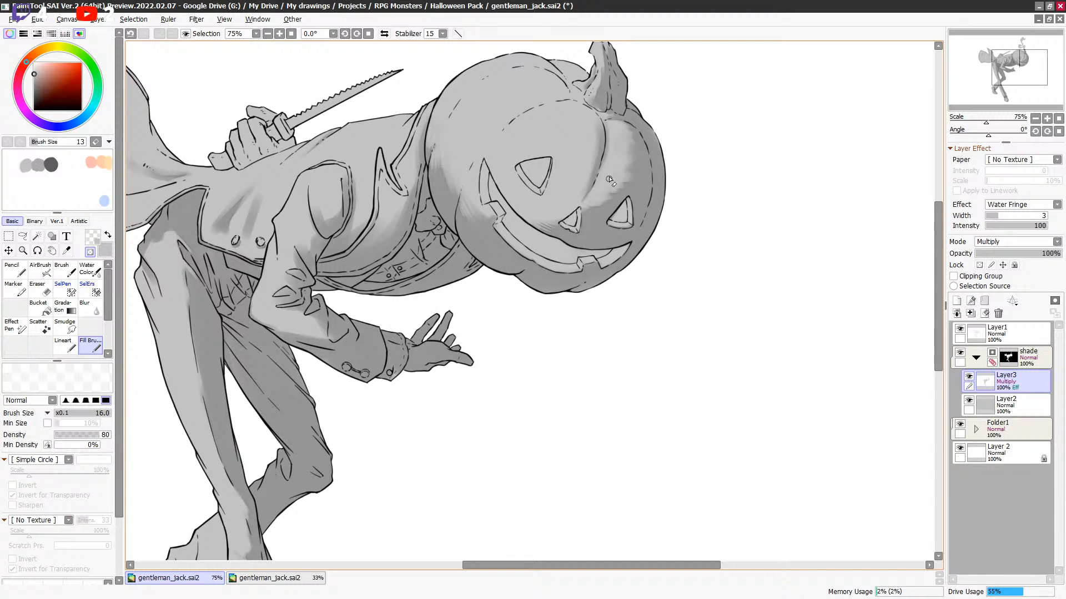
left_click_drag(630, 189, 632, 192)
key("ctrl+s")
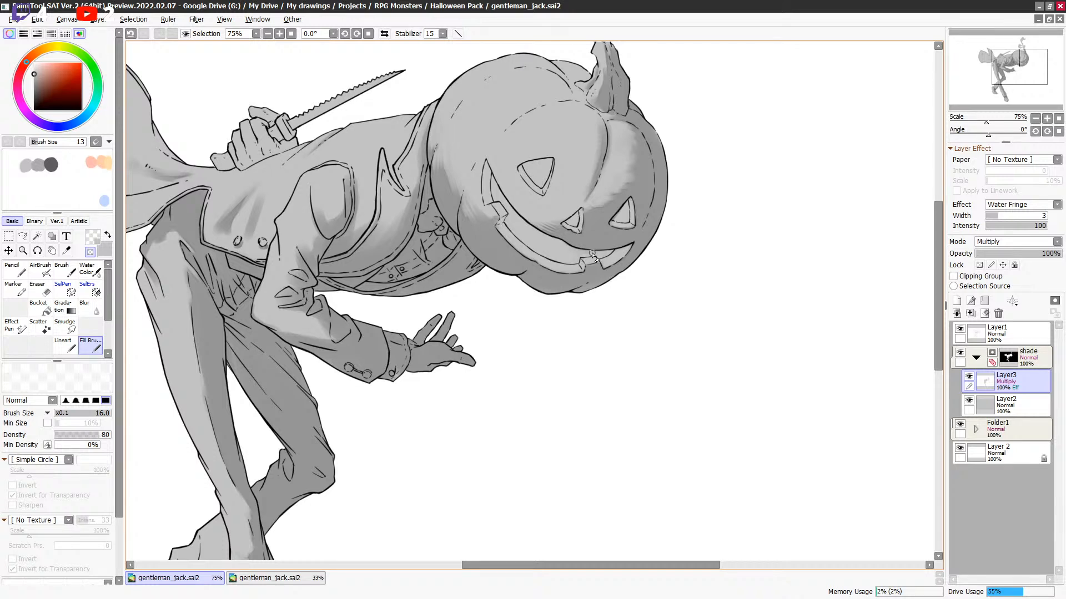
Refine the edges of the lobe's highlight below the stem with small transparent strokes at sizes 6 and 5.
left_click_drag(674, 208, 688, 233)
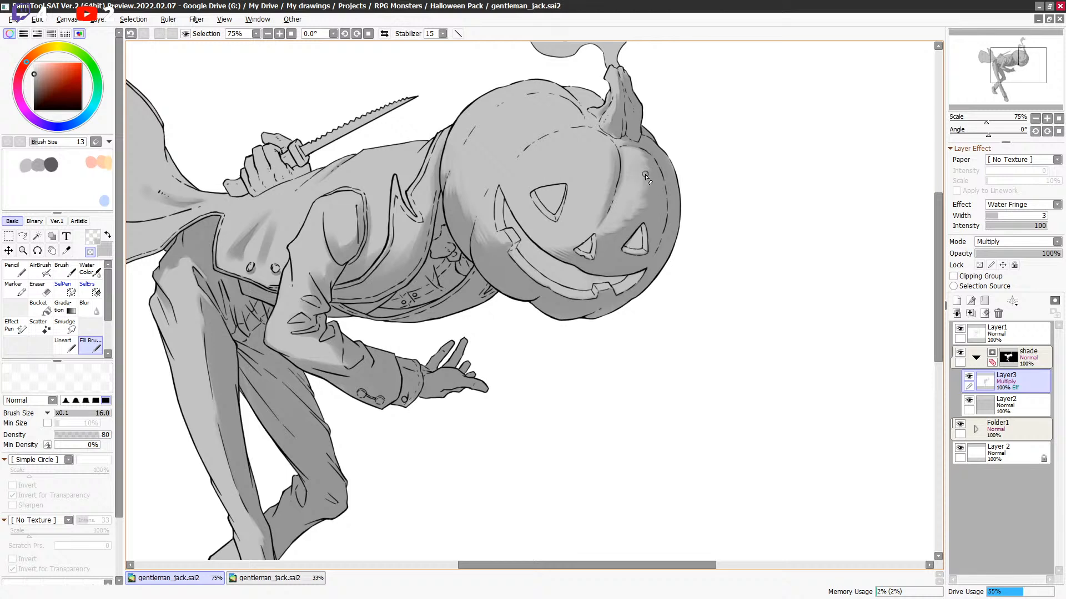
key("bracketleft")
left_click_drag(643, 166, 645, 192)
key("bracketleft")
key("bracketleft")
key("bracketleft")
key("bracketleft")
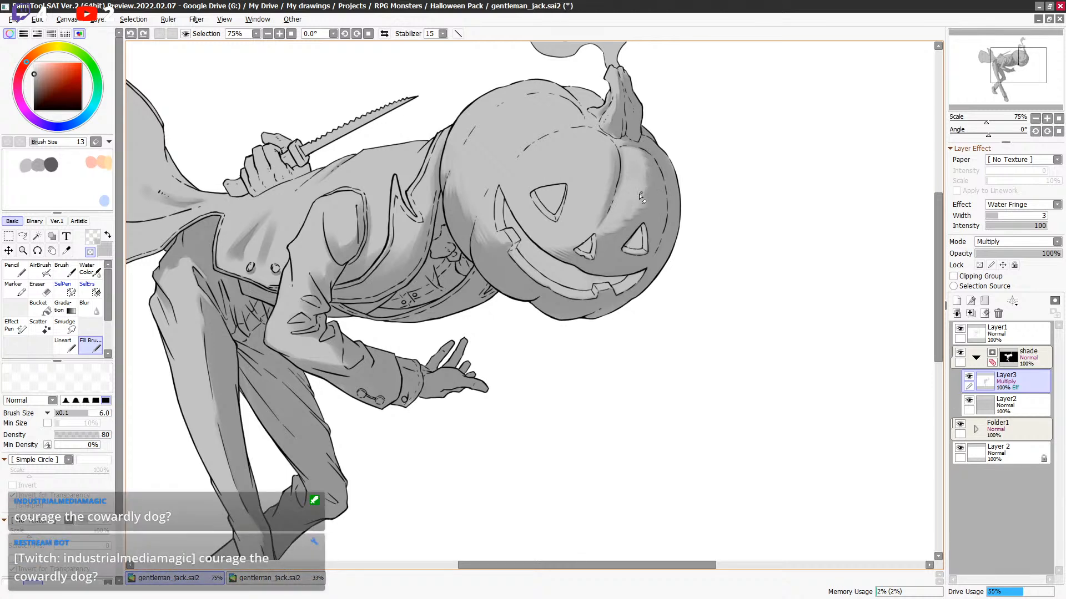
left_click_drag(646, 196, 643, 190)
scroll(650, 155, "up", 2)
key("bracketleft")
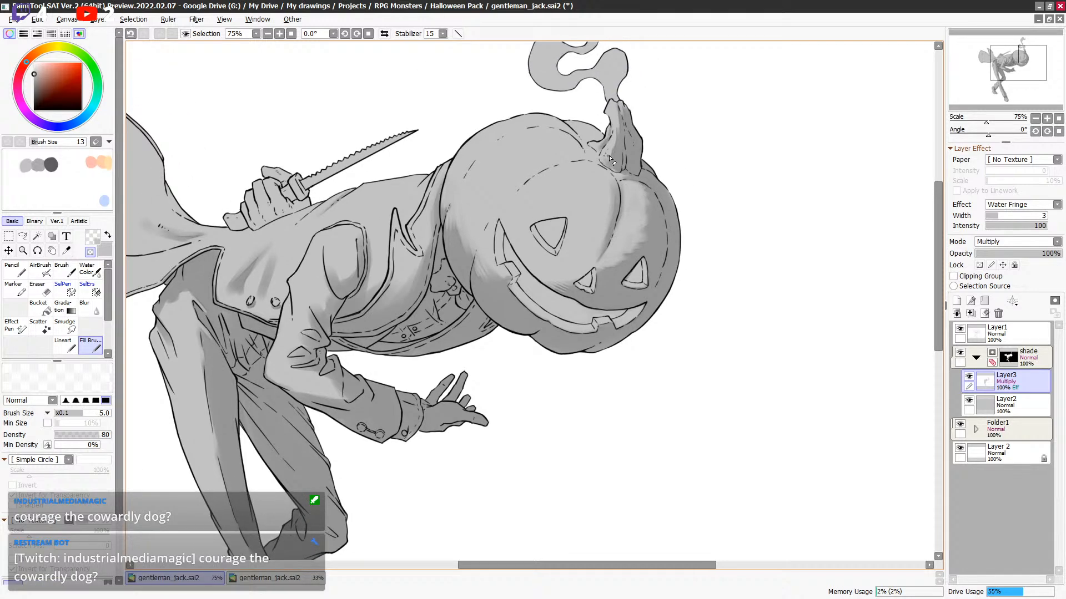
left_click_drag(611, 225, 694, 169)
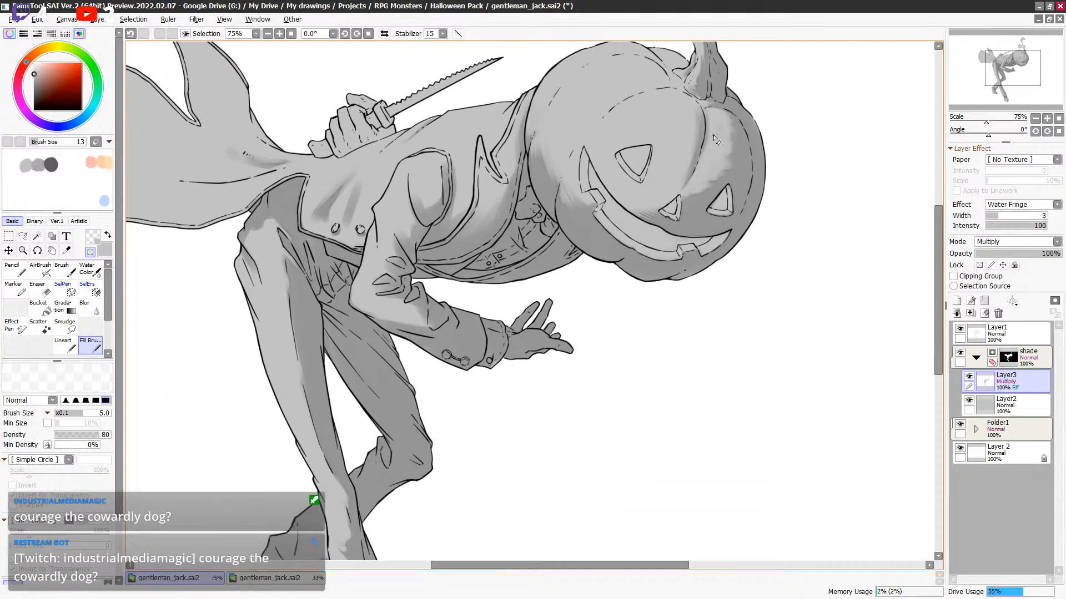
Add a layer mask to the line-art layer Layer1 and touch up the carved mouth's inner corner on it with white.
left_click(996, 333)
left_click(1054, 300)
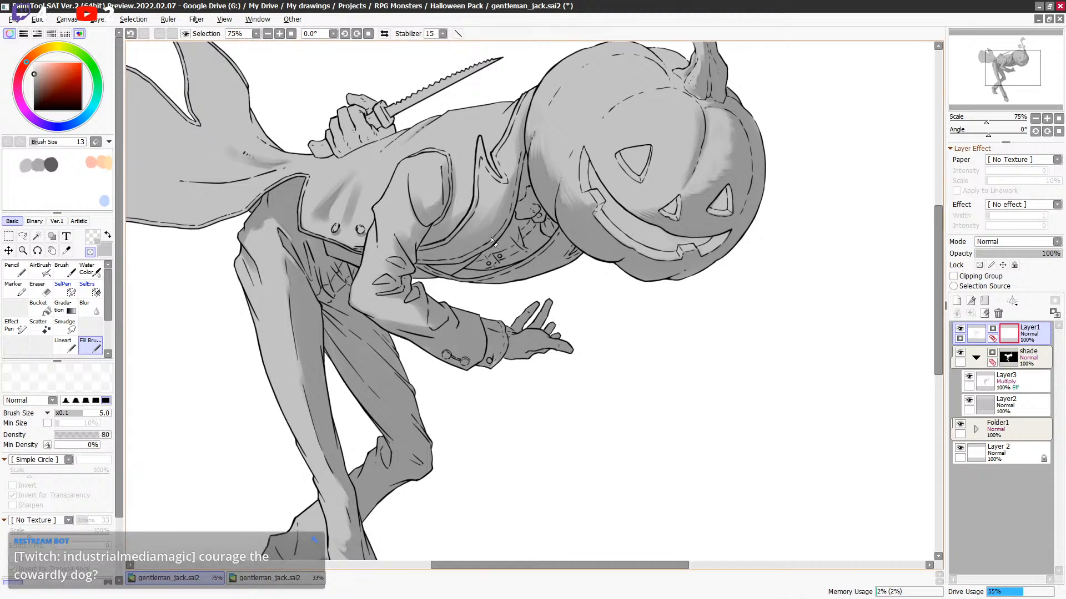
left_click_drag(653, 159, 649, 168)
key("c")
key("bracketright")
key("bracketright")
key("bracketright")
key("bracketright")
key("bracketright")
key("bracketright")
key("bracketright")
key("bracketright")
key("bracketright")
key("bracketright")
key("bracketright")
key("bracketright")
key("bracketright")
key("bracketright")
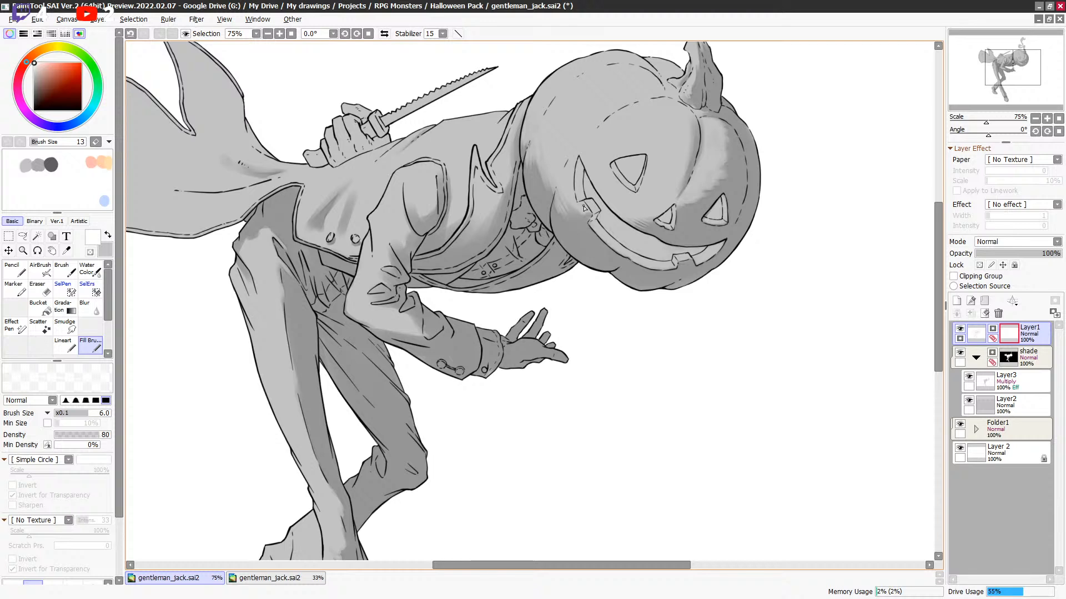
Fade the outlines around the carved mouth's inner corner on the Layer1 mask with transparent at size 25.
key("bracketleft")
key("bracketleft")
key("bracketleft")
key("bracketleft")
key("c")
key("bracketright")
key("bracketright")
left_click_drag(592, 211, 588, 201)
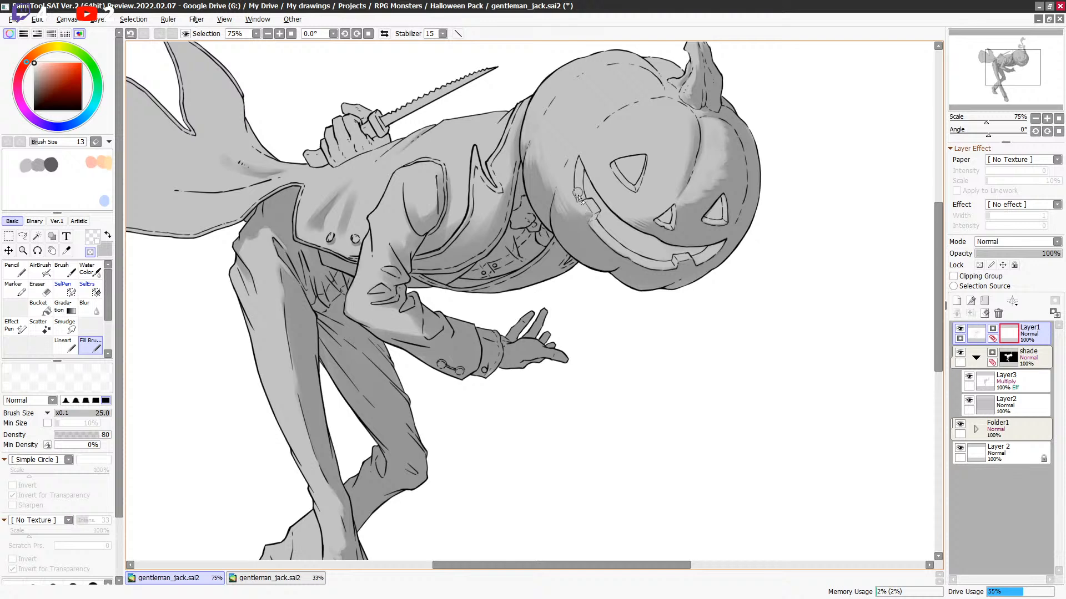
key("bracketleft")
key("bracketleft")
key("bracketleft")
key("bracketleft")
key("bracketright")
key("bracketleft")
Fade the lines at the stem's base and along the pumpkin's groove on the mask with transparent at sizes 16 and 20.
left_click_drag(730, 87, 685, 129)
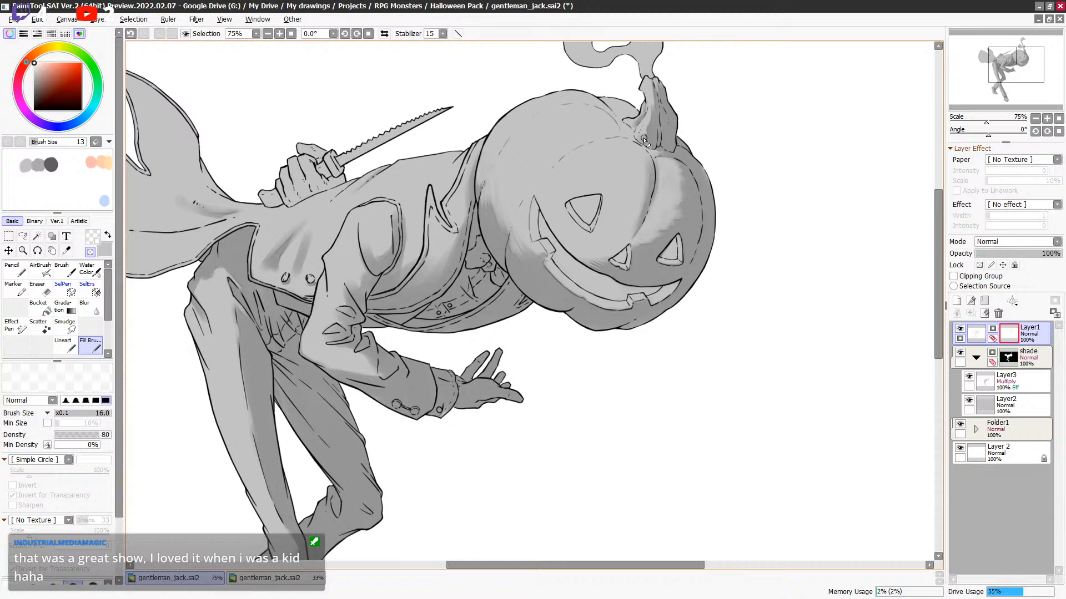
key("bracketleft")
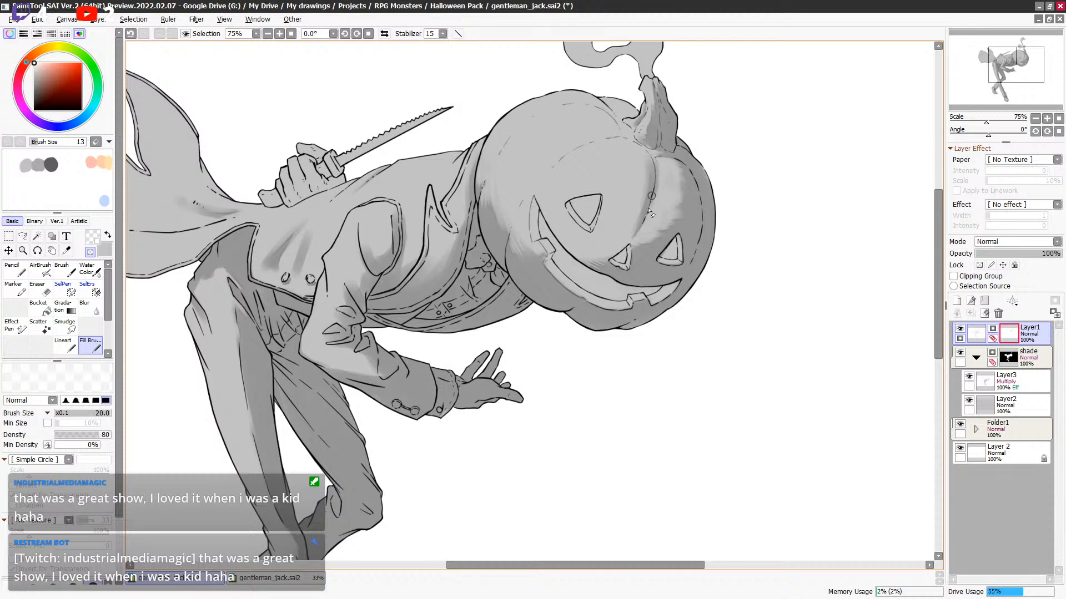
key("bracketright")
key("bracketright")
left_click_drag(667, 257, 656, 199)
Fade the lines around the pumpkin's far eye and outer rim on the mask with transparent at size 10.
key("bracketleft")
key("bracketleft")
key("bracketleft")
key("bracketleft")
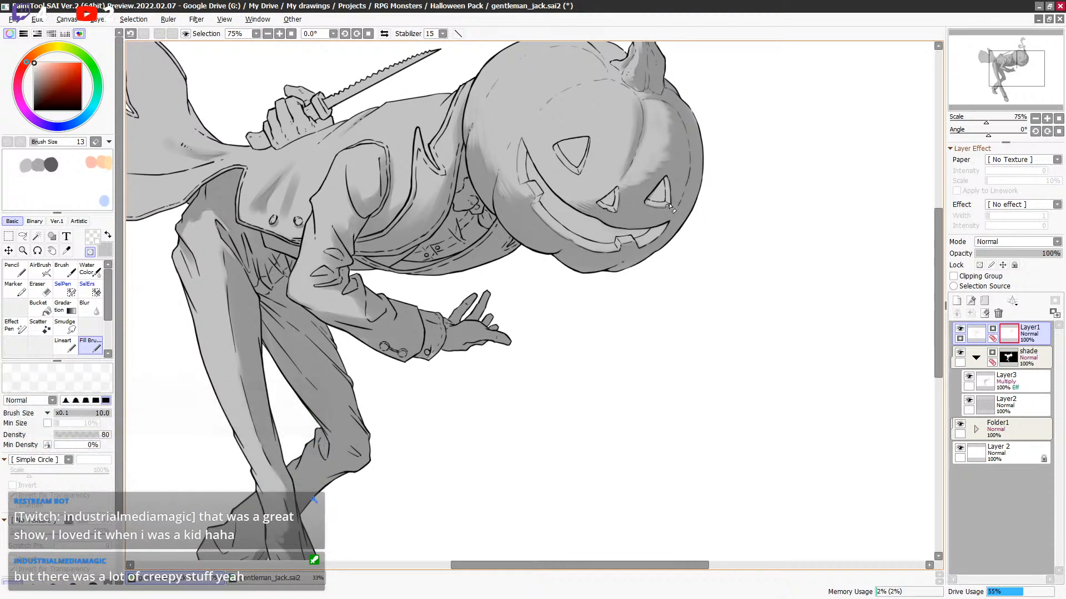
key("bracketright")
key("bracketright")
key("bracketright")
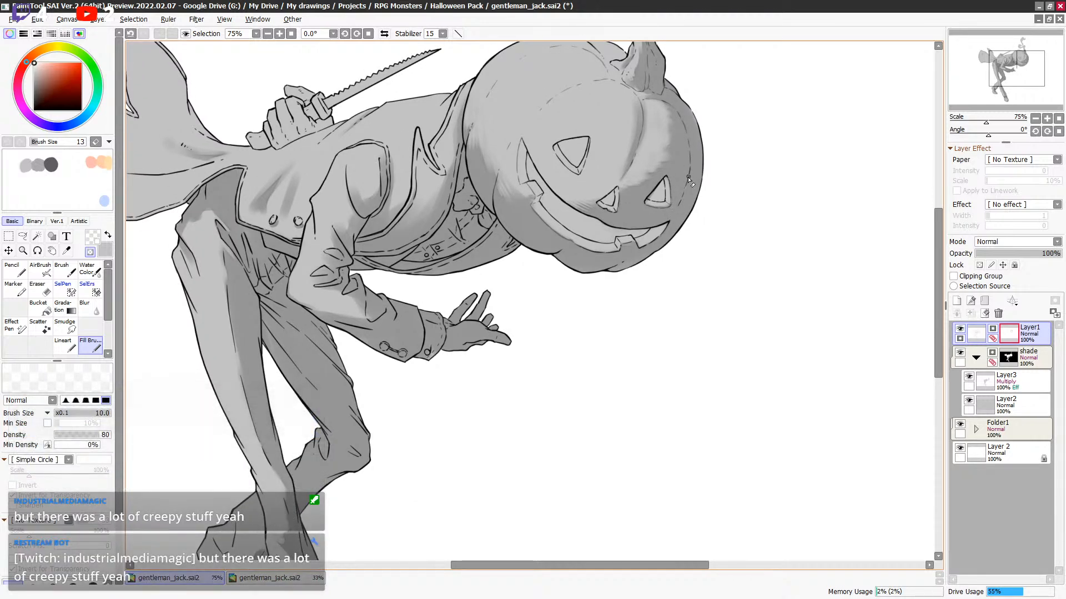
Soften the carved nose's outline on the mask with transparent at sizes 14 and 10, restoring parts with white at size 16.
key("bracketleft")
key("bracketleft")
scroll(629, 161, "down", 1)
key("bracketright")
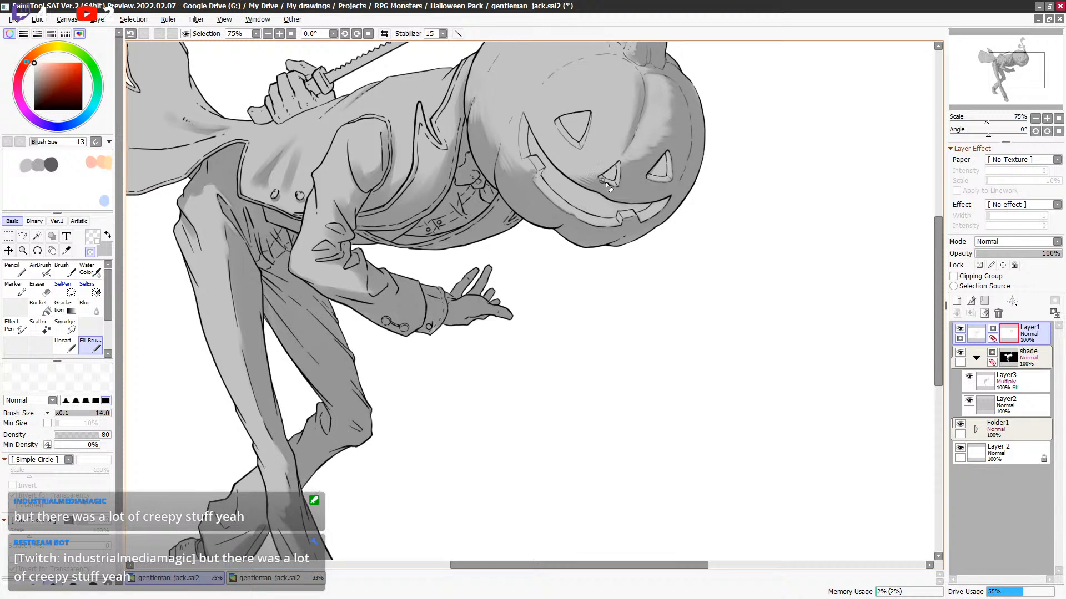
key("bracketleft")
key("bracketleft")
scroll(625, 164, "down", 1)
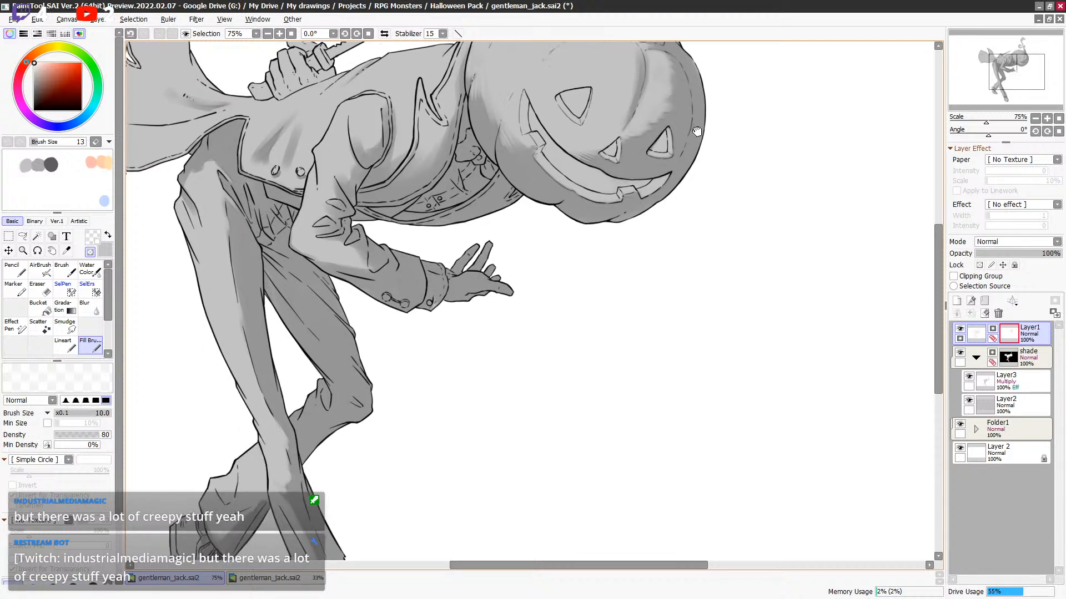
key("bracketright")
key("bracketright")
key("bracketright")
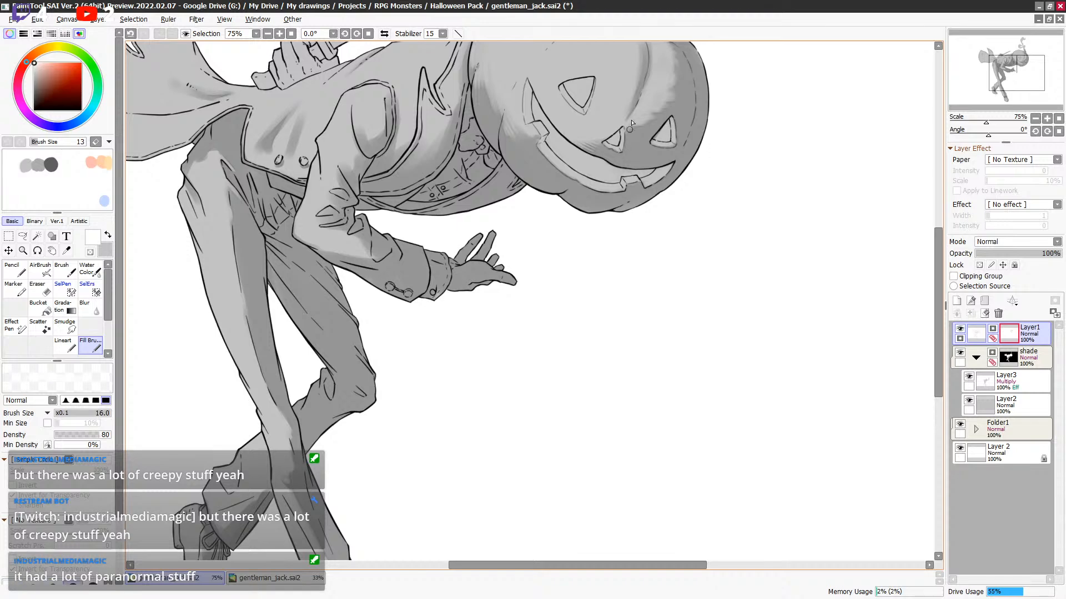
Fade the lines between the far eye and the mouth's outer corner on the mask with transparent at size 10.
key("minus")
key("bracketleft")
key("bracketleft")
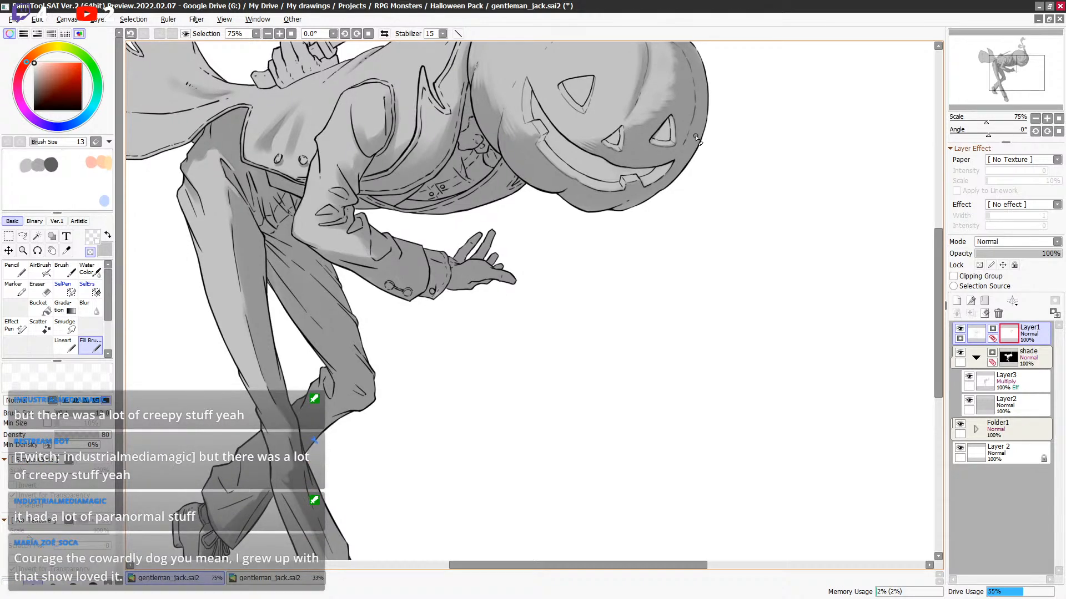
left_click_drag(698, 148, 685, 160)
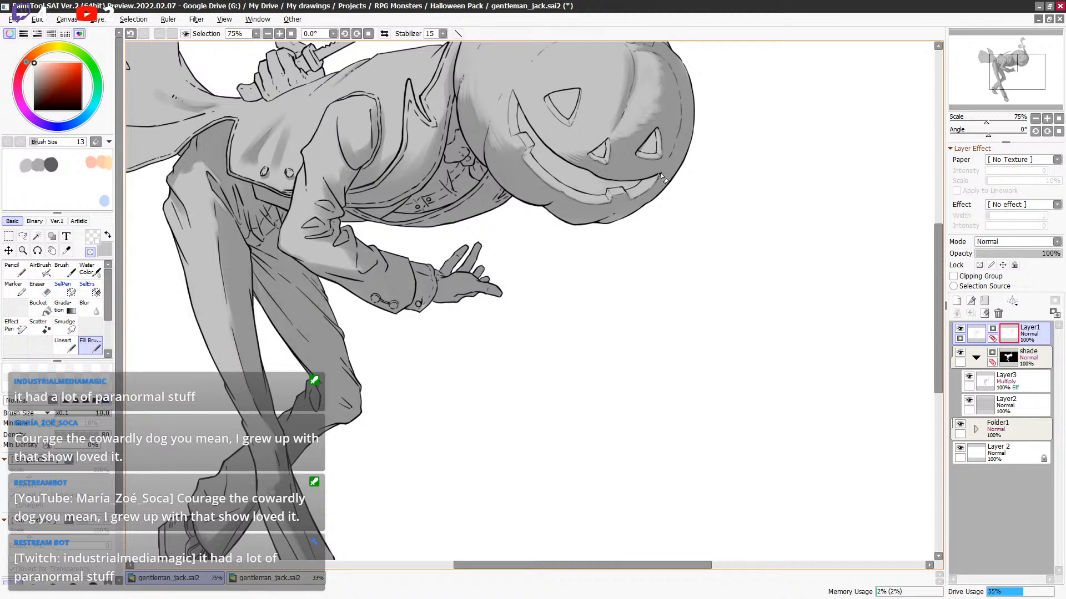
left_click_drag(673, 171, 676, 177)
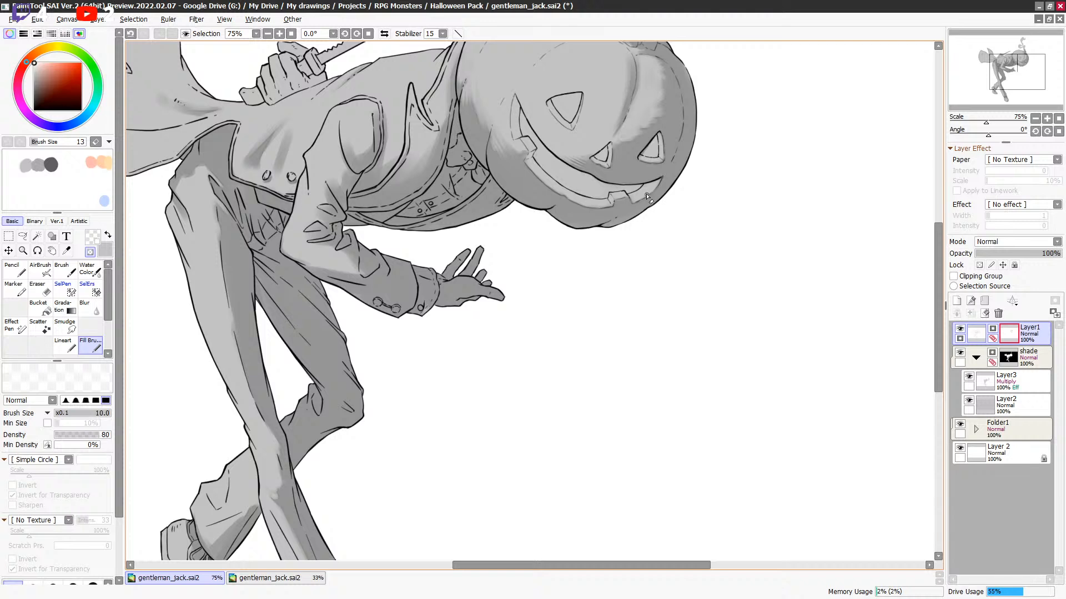
Fade the coat's lapel and front edge lines on the mask with transparent at sizes 14, 12 and 10, and undo the last stroke.
scroll(555, 200, "up", 2)
key("bracketright")
key("bracketright")
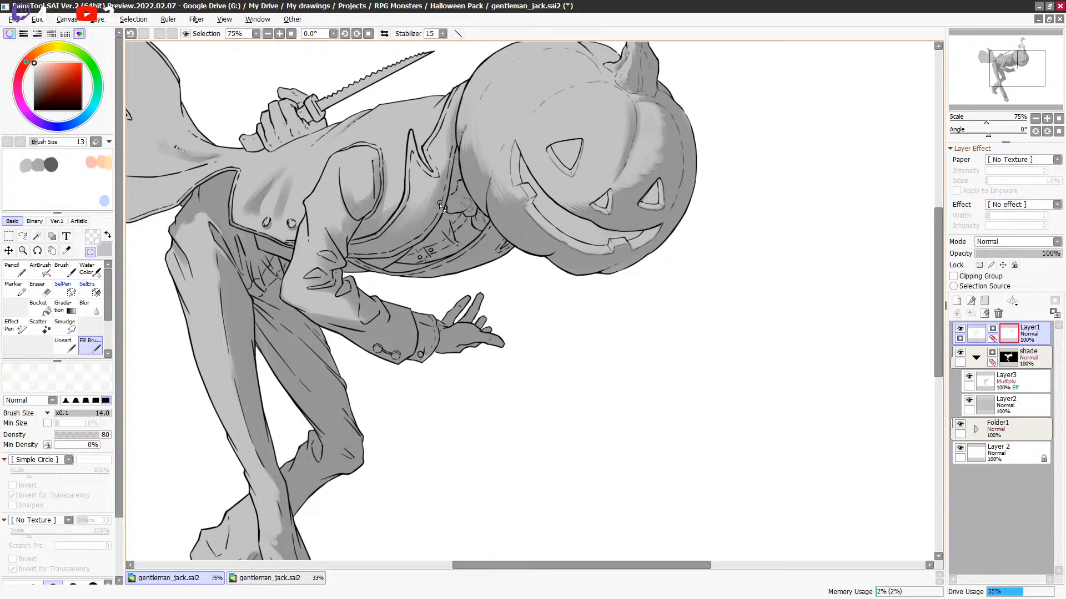
left_click_drag(440, 199, 448, 195)
key("bracketleft")
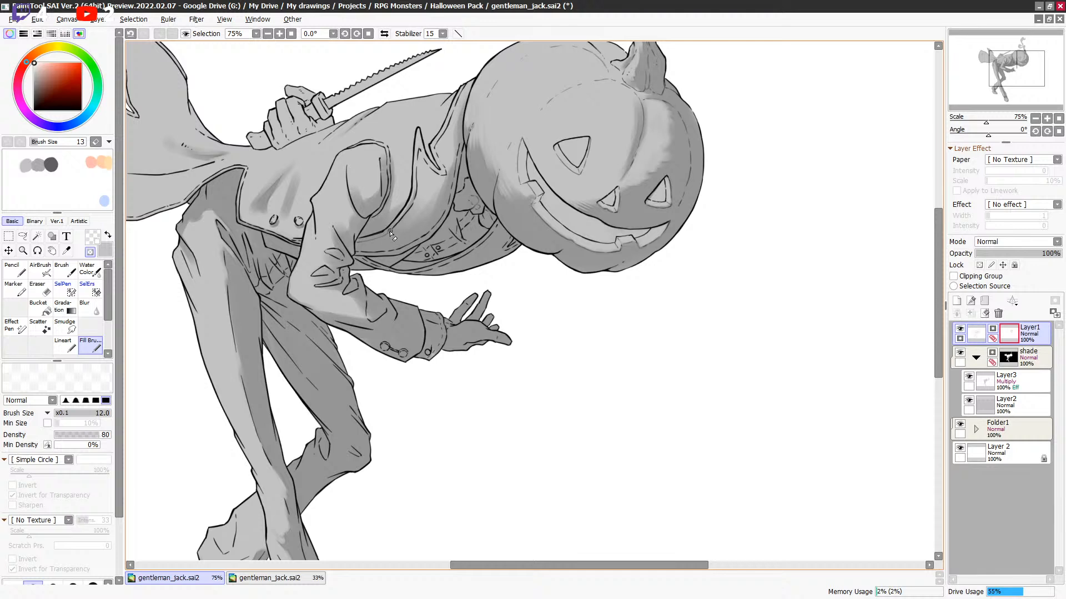
key("bracketleft")
left_click_drag(420, 243, 453, 179)
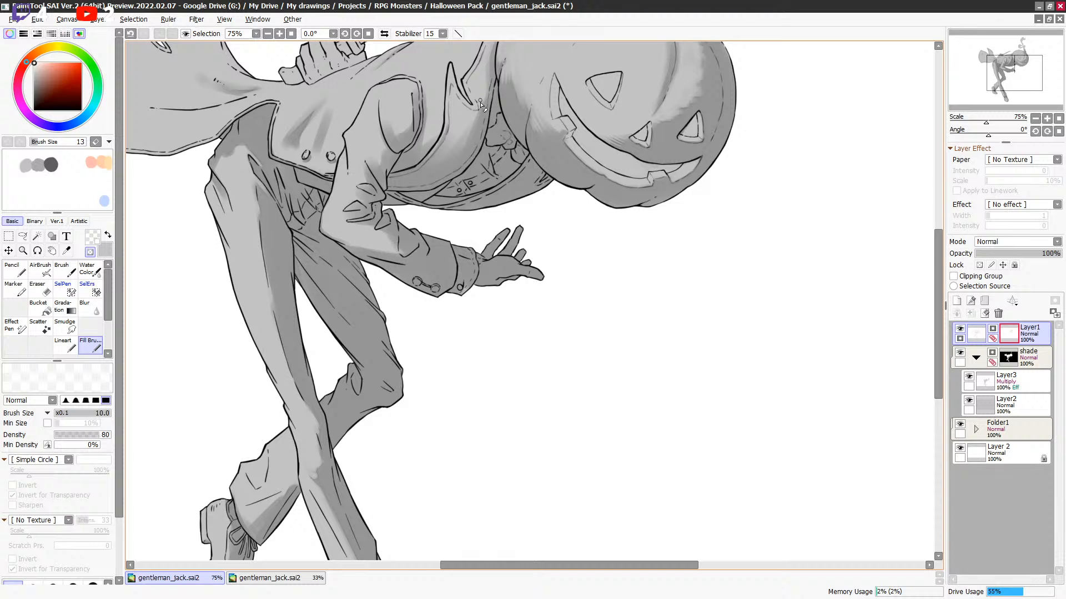
key("ctrl+z")
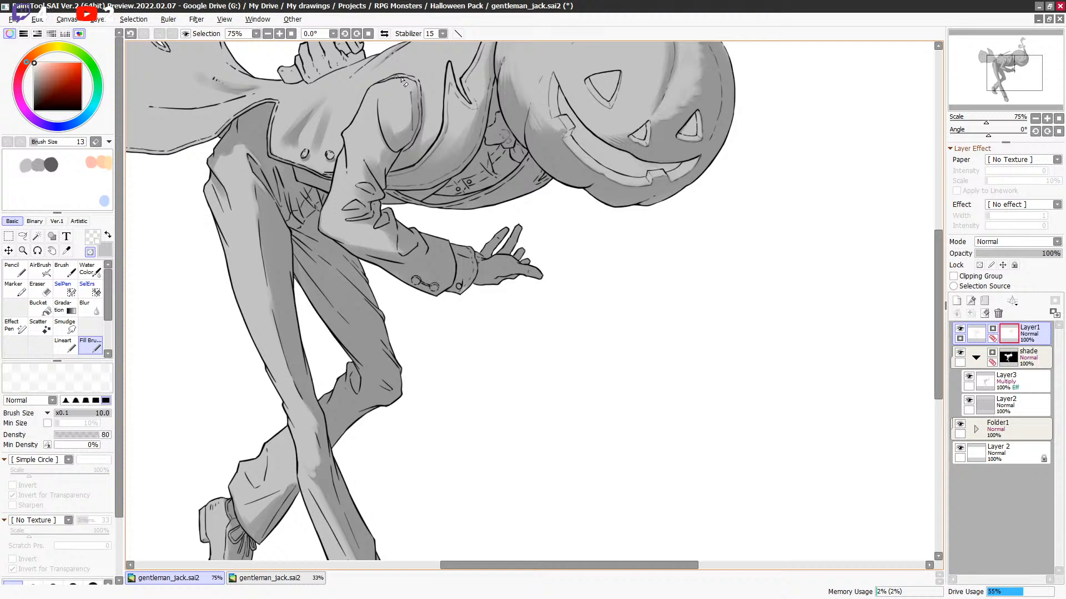
Soften the coat's shoulder seam and the sleeve's elbow fold lines on the mask with transparent at size 14.
key("bracketright")
key("bracketleft")
key("bracketright")
key("bracketright")
key("bracketright")
key("bracketright")
key("bracketleft")
key("bracketleft")
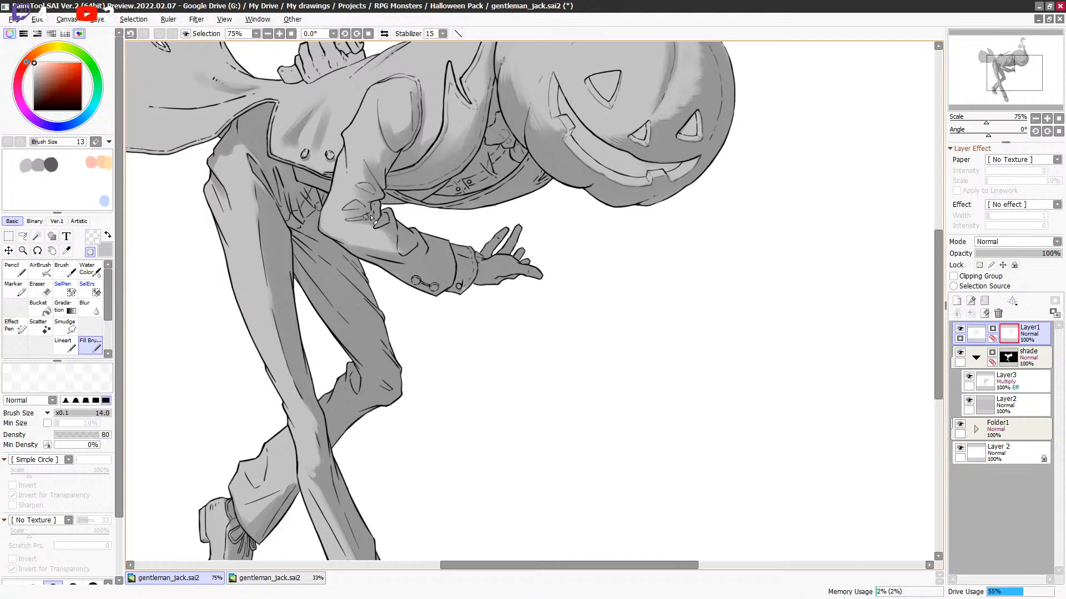
Fade the forearm fold and cuff lines of the coat sleeve on the mask with transparent, varying the brush size up to 20.
key("bracketright")
key("bracketright")
key("bracketleft")
key("bracketleft")
key("bracketright")
key("bracketright")
key("bracketleft")
key("bracketleft")
key("bracketleft")
key("bracketright")
key("bracketright")
key("bracketright")
key("bracketright")
key("bracketleft")
key("bracketleft")
key("bracketleft")
key("bracketleft")
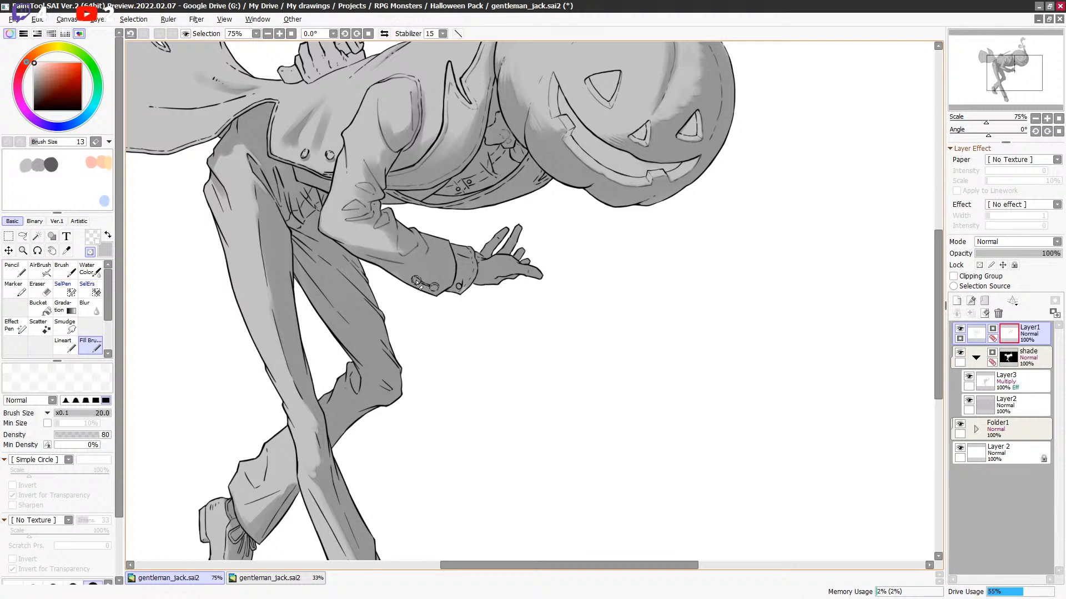
Soften the button lines near the coat sleeve's cuff on the mask with transparent, varying the brush size around 20.
key("bracketright")
key("bracketleft")
key("bracketright")
key("bracketright")
key("bracketleft")
Fade the vest's pattern, fold and button lines on the mask with transparent at sizes 12 to 16.
scroll(534, 275, "up", 2)
key("bracketleft")
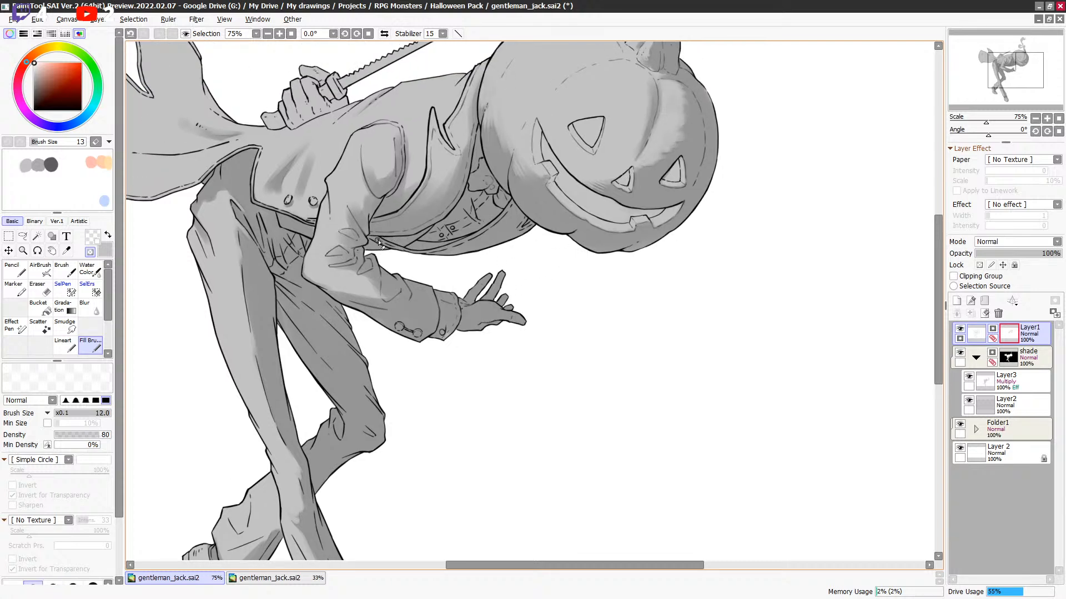
key("bracketright")
key("ctrl+z")
key("ctrl+y")
key("bracketright")
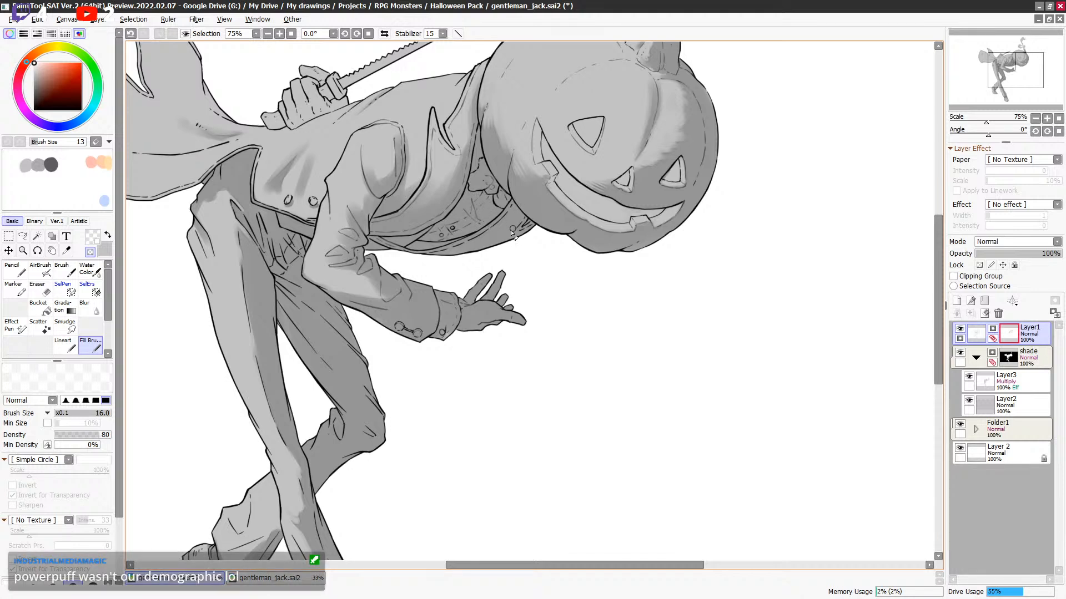
Soften the vest's lower edge lines on the mask with transparent at sizes 14 and 10, and save the drawing.
key("bracketleft")
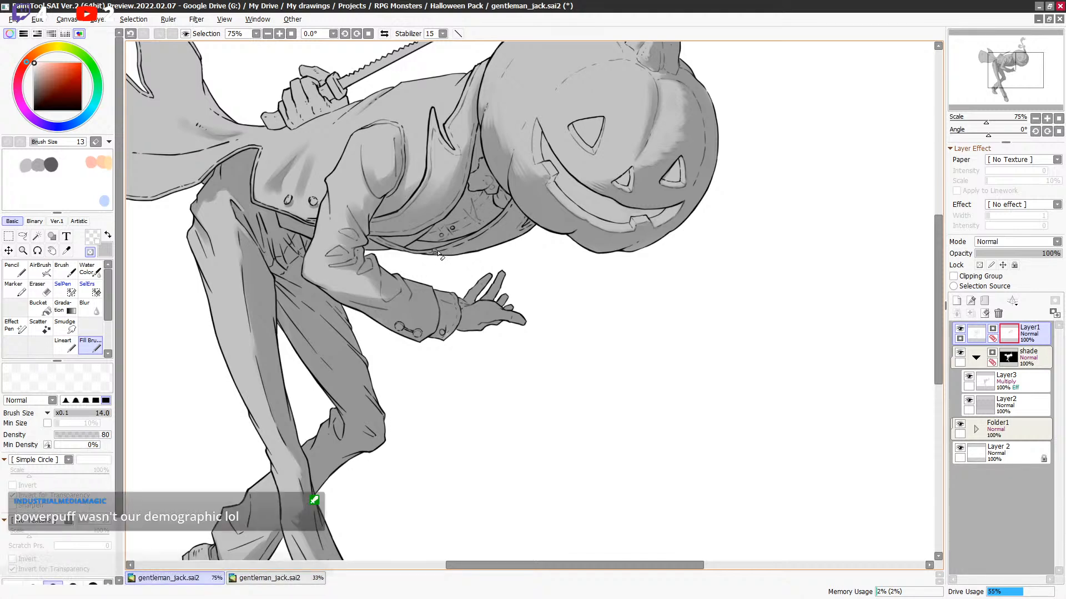
key("bracketleft")
key("bracketleft")
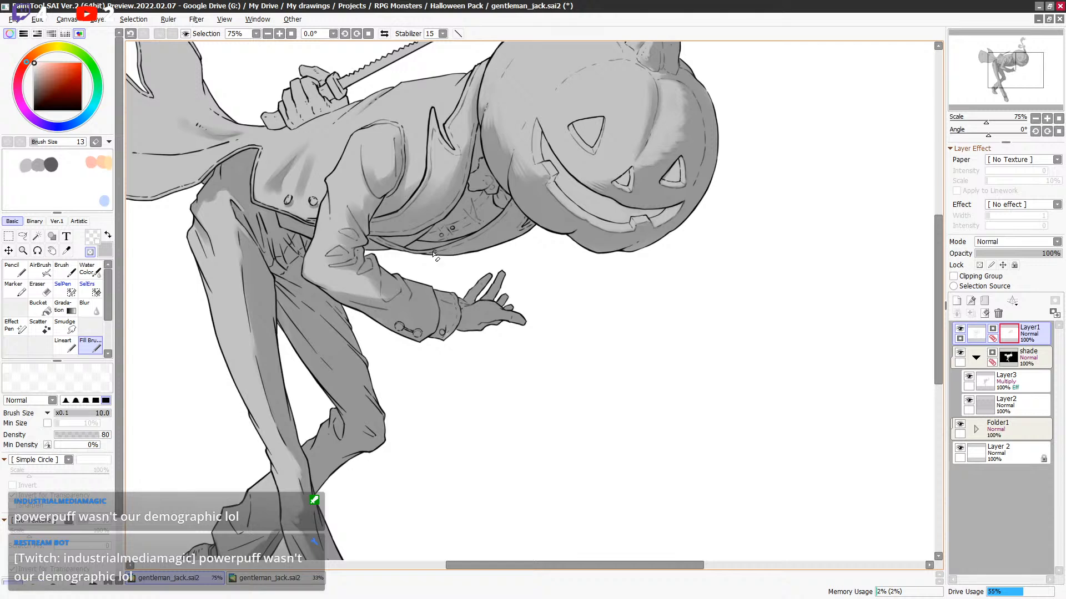
left_click_drag(534, 223, 525, 266)
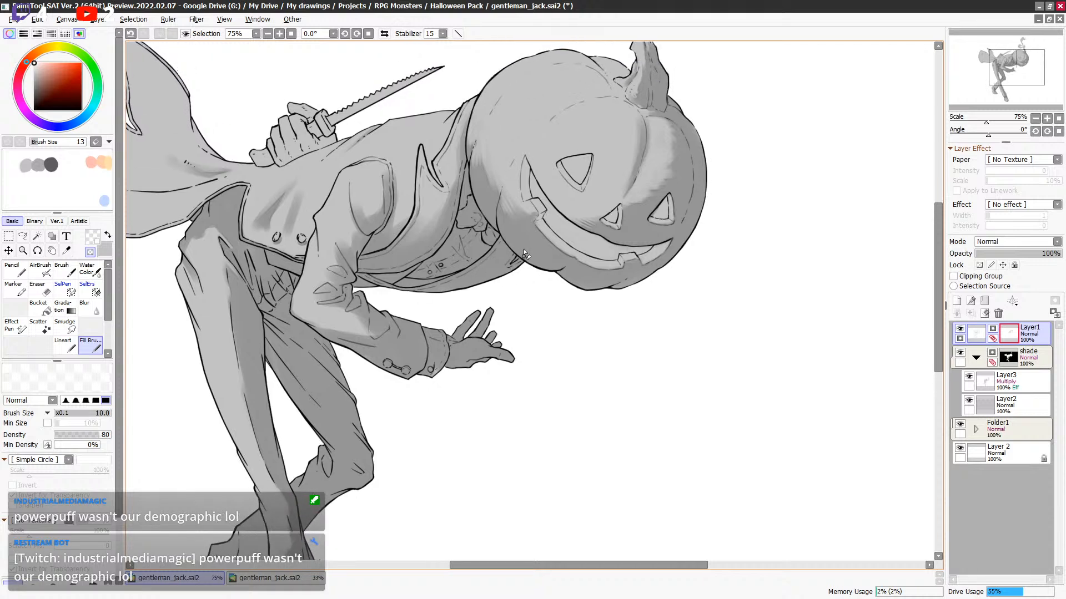
key("ctrl+s")
Soften the coat's collar and upper back lines on the mask with transparent at sizes 14 and 12.
left_click_drag(453, 242, 554, 239)
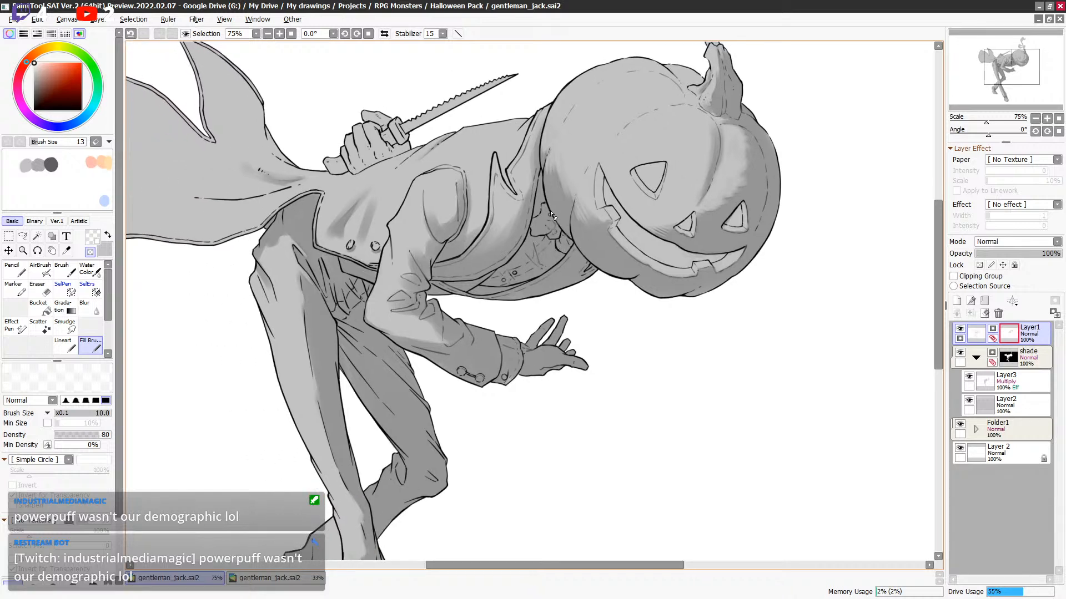
key("bracketright")
key("bracketright")
left_click_drag(482, 177, 472, 150)
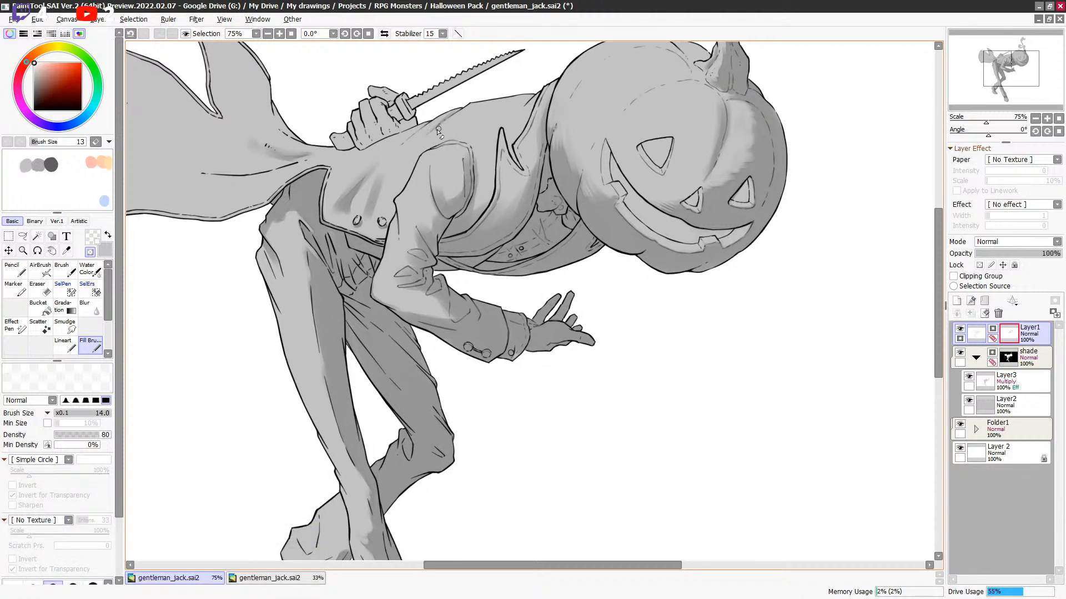
scroll(536, 143, "down", 1)
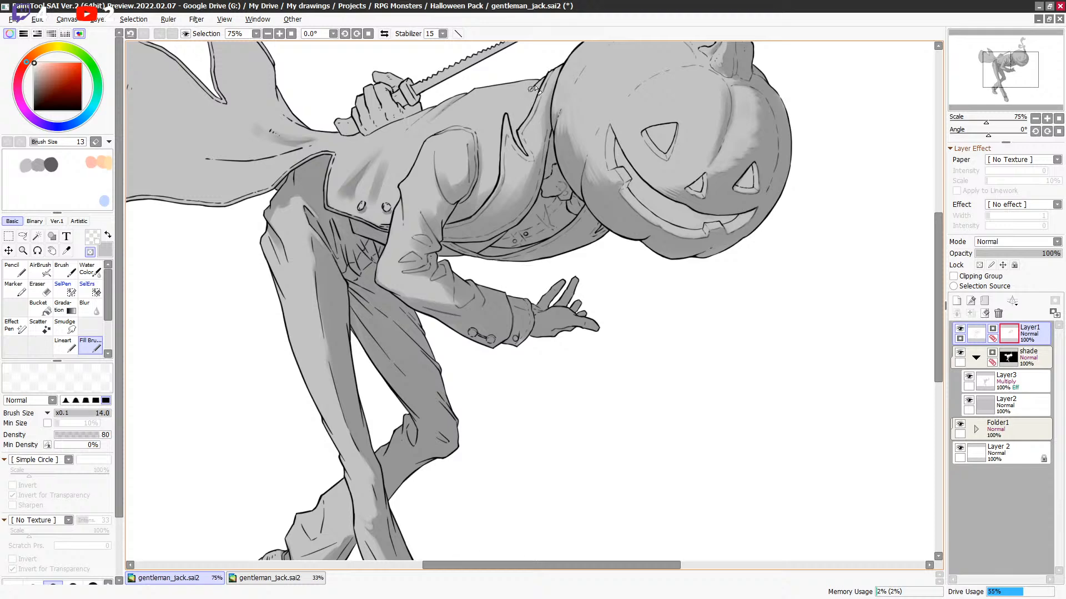
key("bracketleft")
Soften the trousers' hip and upper thigh fold lines under the coat on the mask with transparent, varying the brush size.
scroll(537, 92, "down", 5)
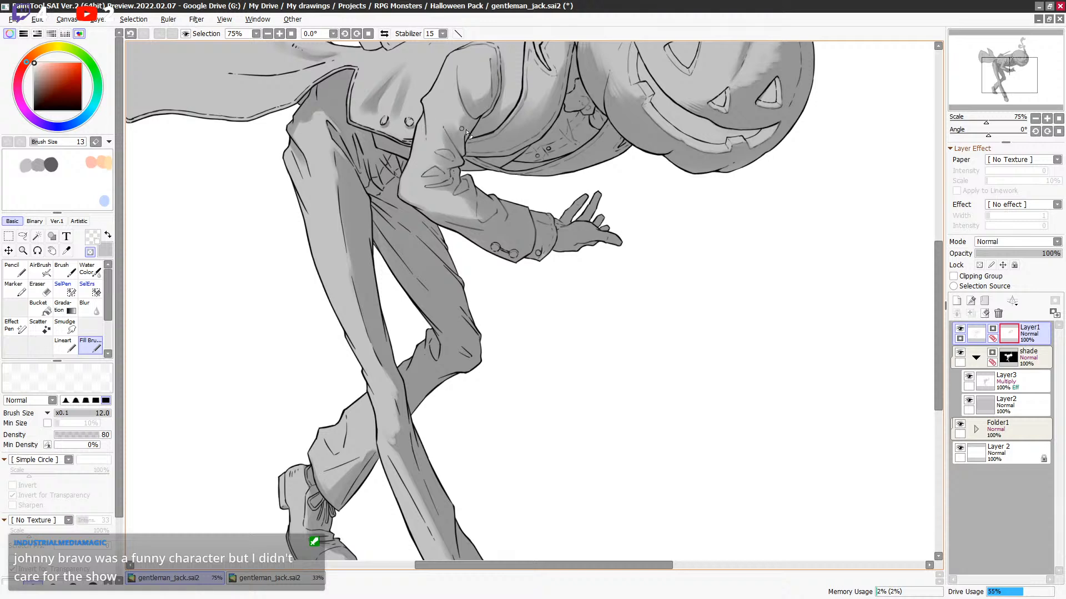
scroll(488, 165, "down", 1)
key("bracketright")
key("bracketright")
key("bracketright")
left_click_drag(328, 115, 366, 174)
key("bracketleft")
key("bracketleft")
key("bracketright")
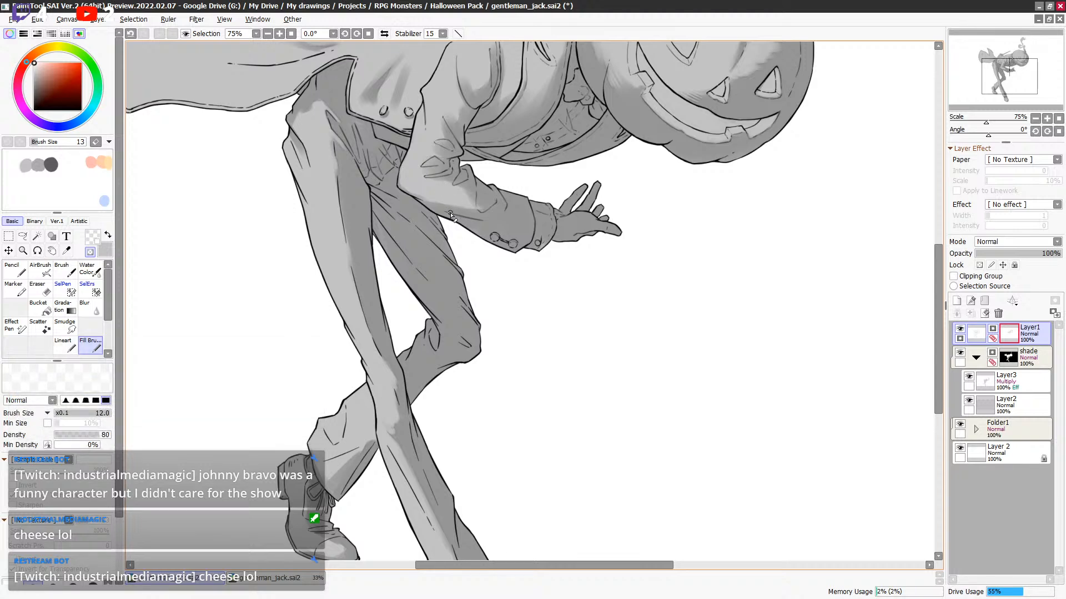
Fade the far thigh's fold lines below the sleeve on the mask with transparent at sizes 16 and 14.
key("bracketright")
key("bracketright")
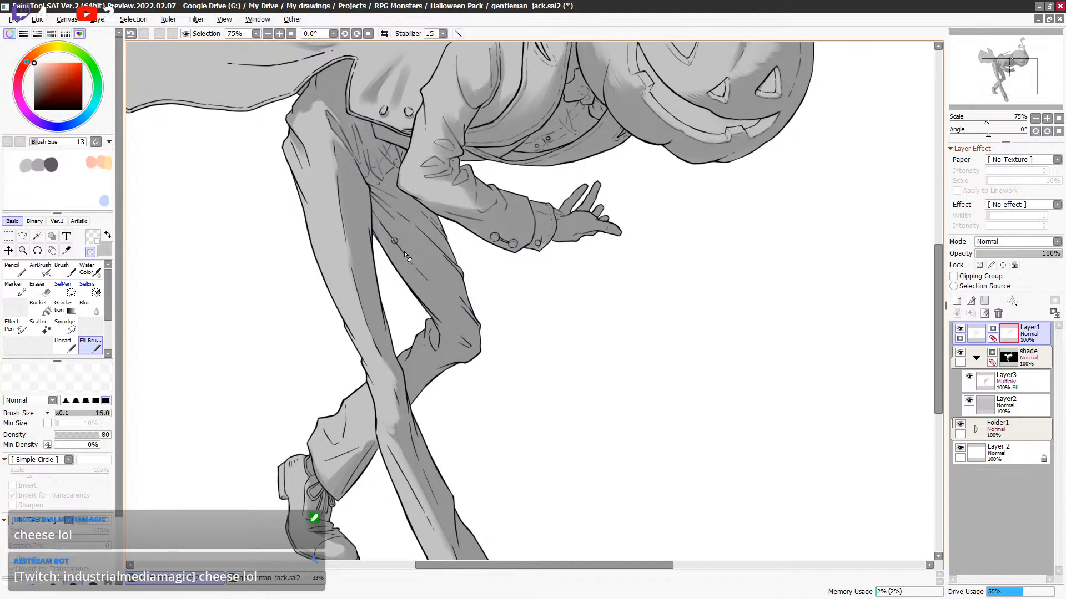
key("bracketleft")
key("bracketleft")
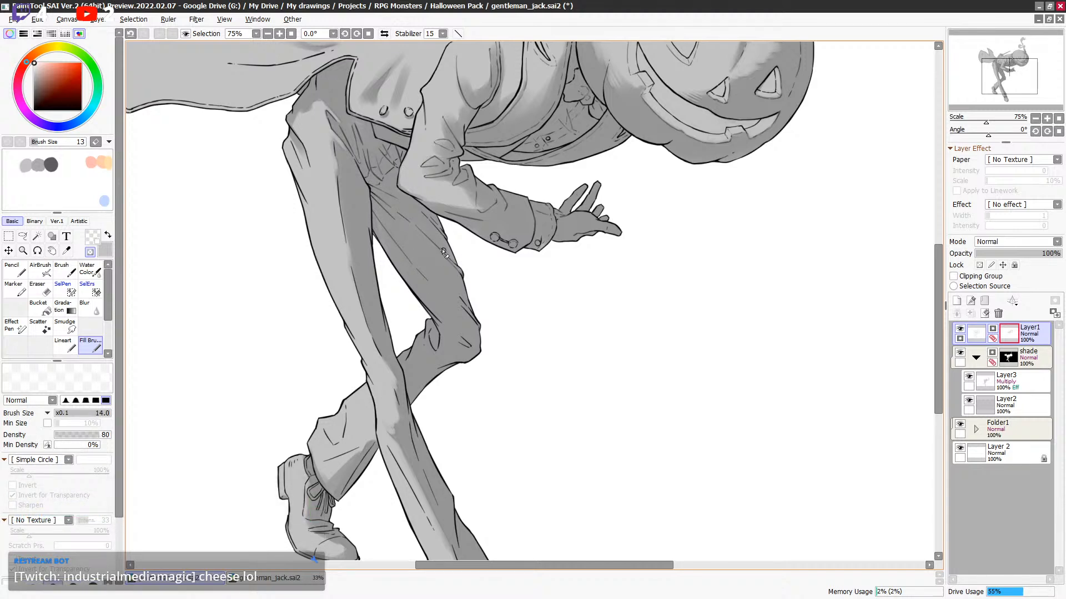
Fade the near trouser leg's shin crease and hem lines on the mask with transparent at size 20.
key("bracketright")
key("bracketright")
key("bracketright")
left_click_drag(387, 266, 370, 155)
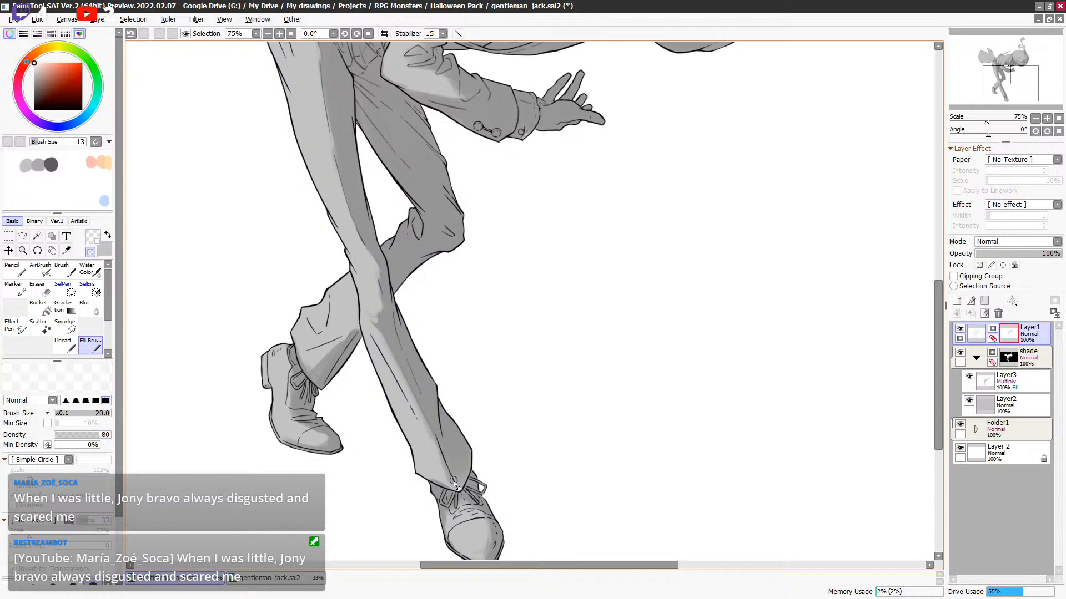
left_click_drag(408, 404, 370, 336)
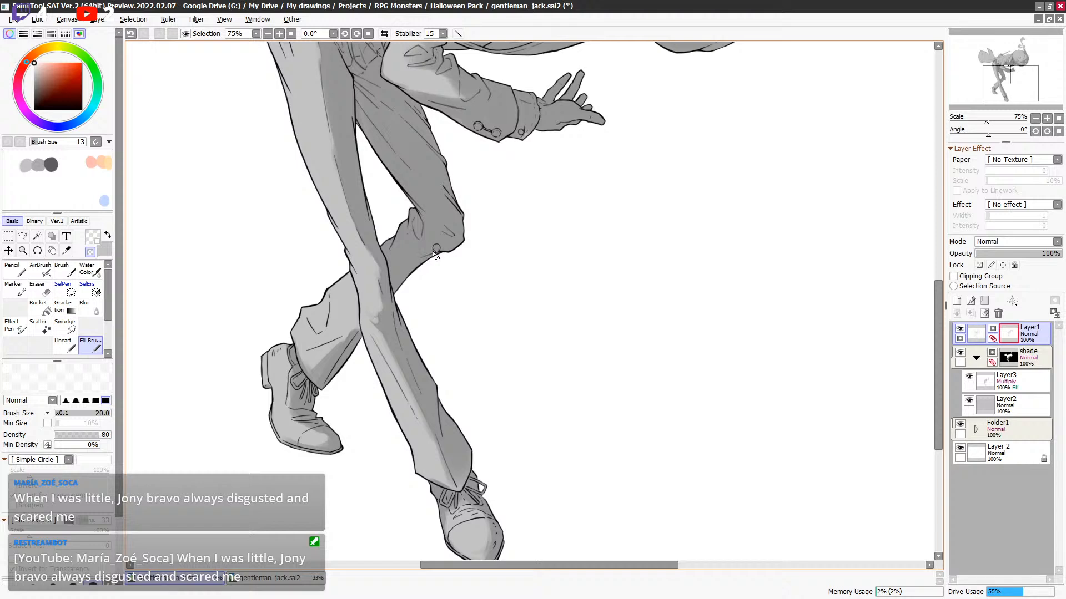
Soften the near leg's thigh and knee lines on the mask with transparent at sizes 20 and 25.
scroll(399, 139, "up", 3)
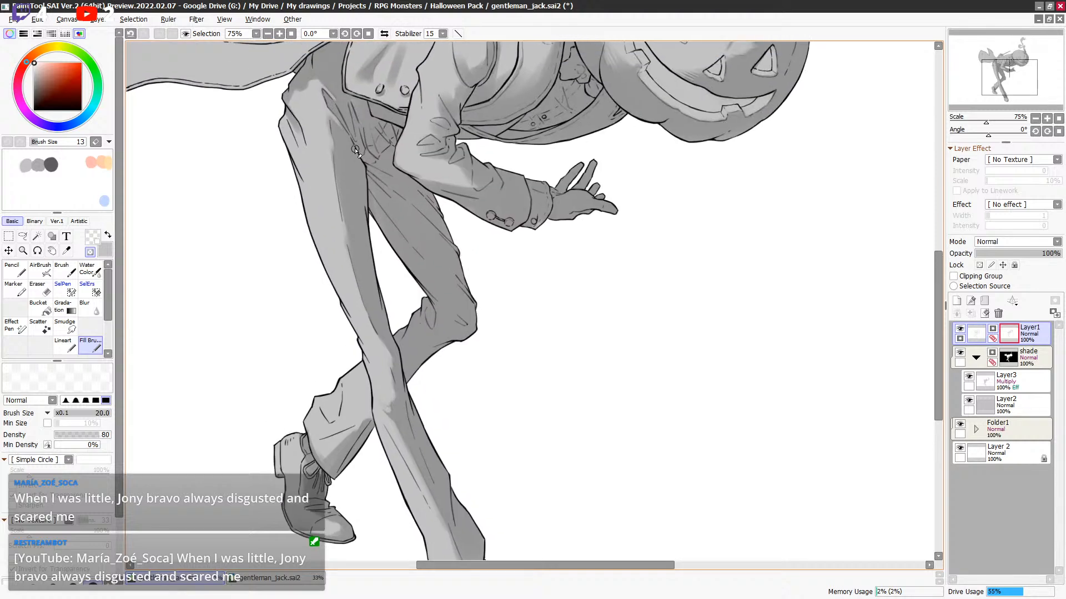
key("bracketleft")
key("bracketright")
key("bracketright")
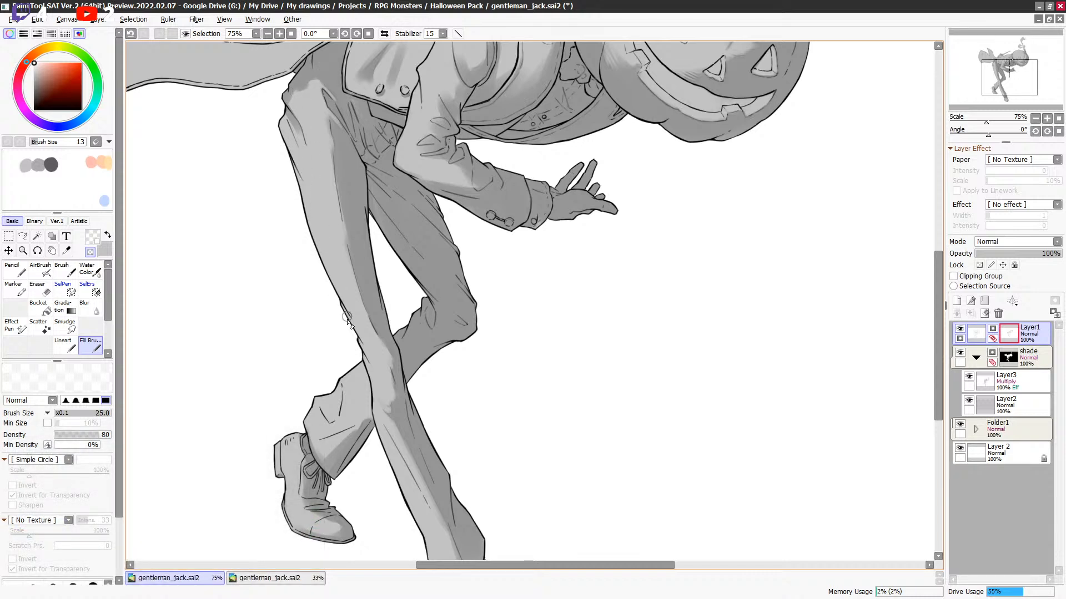
Fade the fold lines around the far knee and the near hip on the mask with transparent at sizes 25 and 20.
left_click_drag(417, 299, 414, 278)
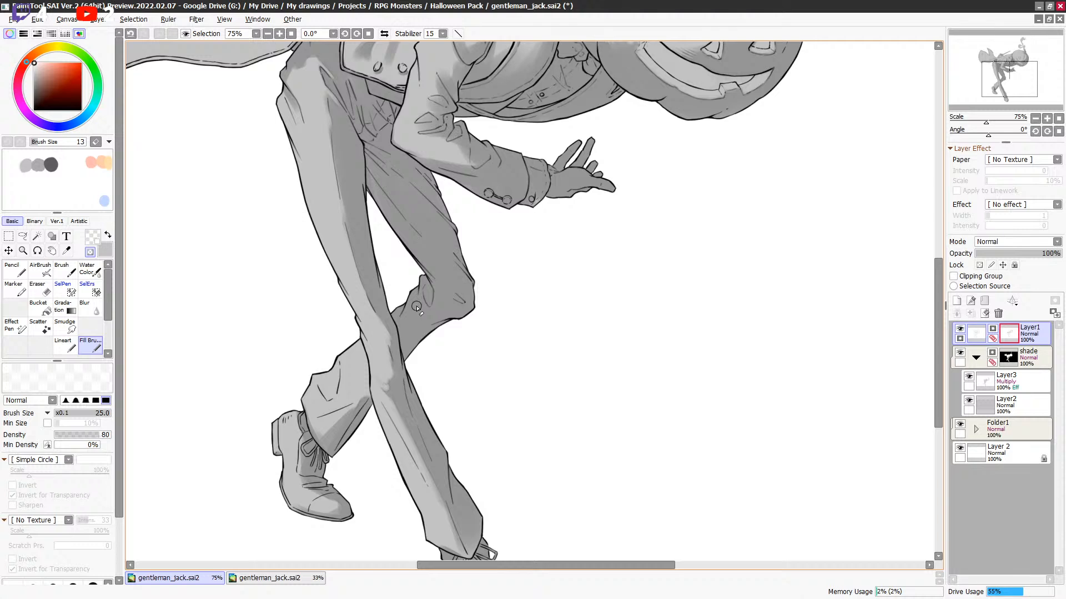
left_click_drag(427, 263, 429, 254)
left_click_drag(491, 184, 478, 245)
key("]")
key("[")
key("bracketleft")
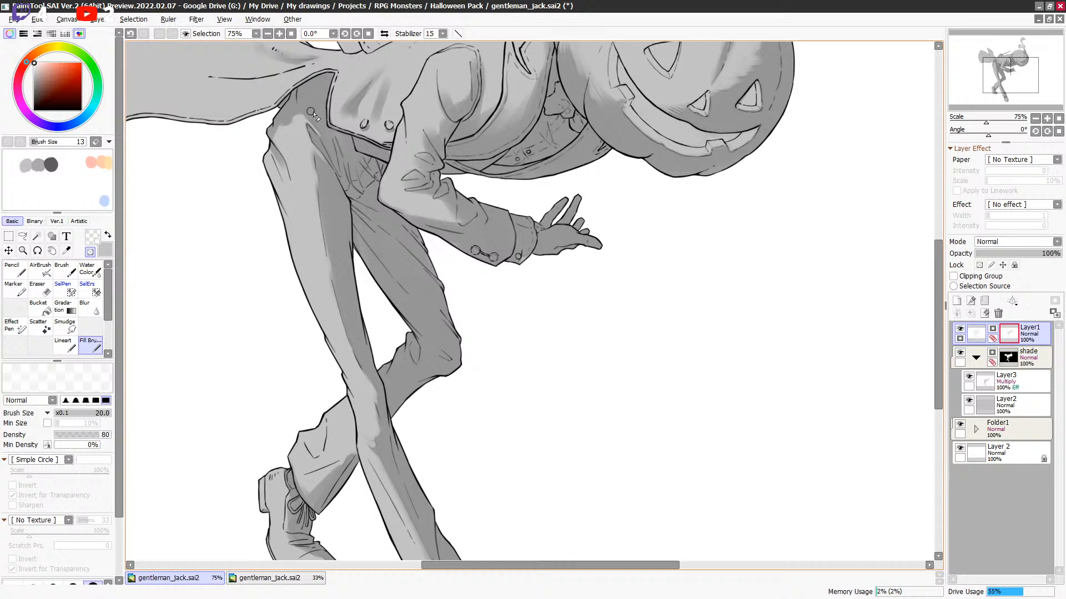
Fade the near shoe's toe and crease lines on the mask with transparent, reducing the brush size to 12.
left_click_drag(446, 149, 456, 84)
left_click_drag(431, 284, 457, 229)
left_click_drag(444, 322, 437, 240)
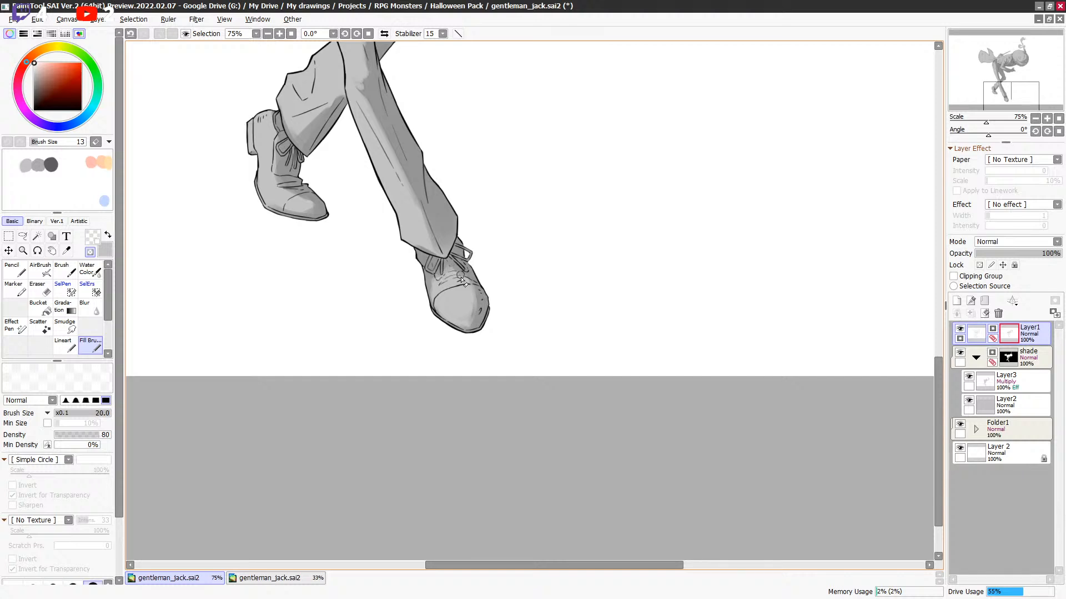
key("bracketleft")
key("bracketleft")
key("bracketright")
key("bracketleft")
key("bracketleft")
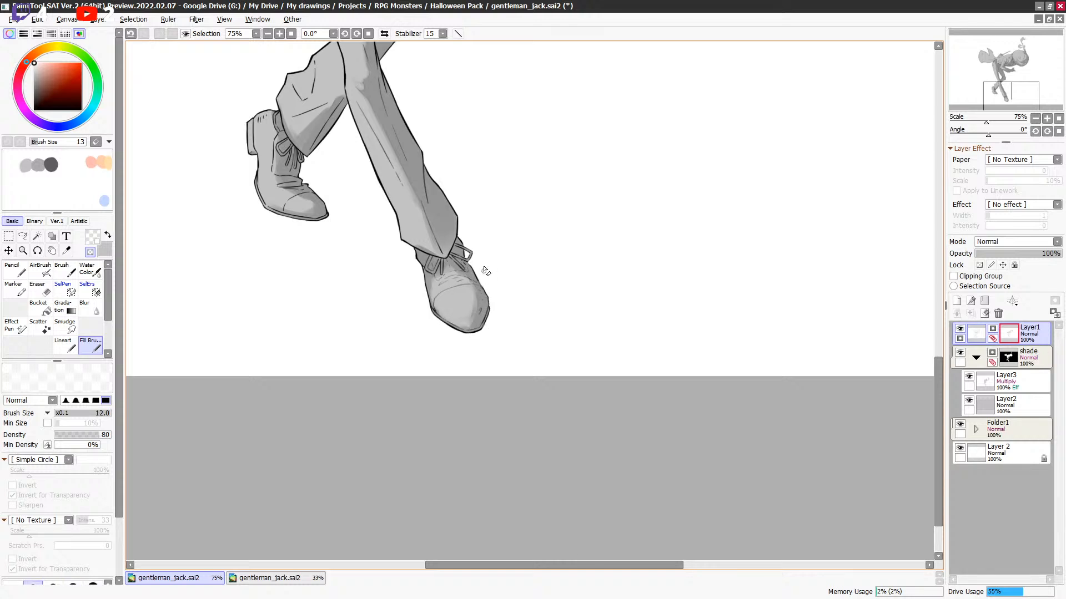
Fade the far shoe's seam and lace lines and the folds of its trouser hem with transparent, varying the size around 14.
key("bracketright")
key("bracketright")
key("bracketleft")
key("bracketleft")
key("bracketleft")
key("bracketright")
key("bracketright")
key("bracketleft")
key("bracketleft")
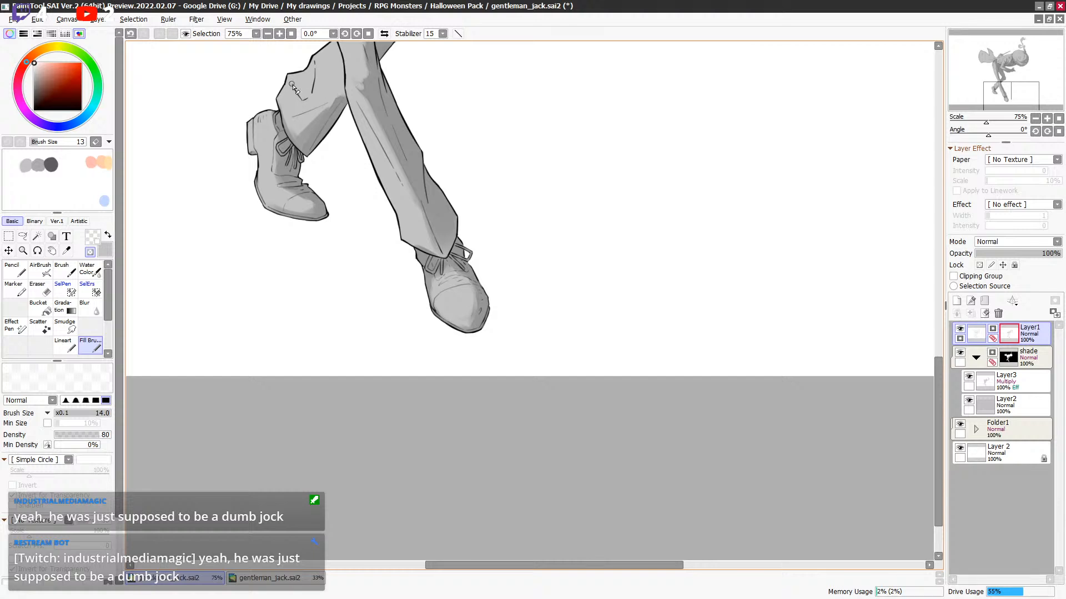
Soften the near thigh's lines on the mask with transparent, starting at size 14 and enlarging the brush.
left_click_drag(465, 114, 420, 248)
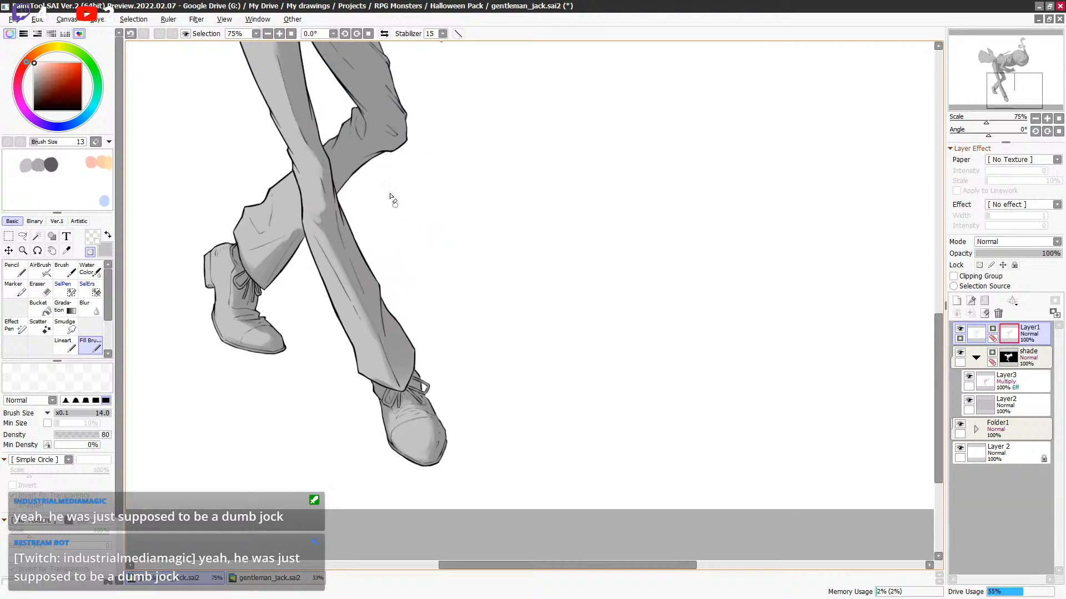
left_click_drag(350, 134, 315, 208)
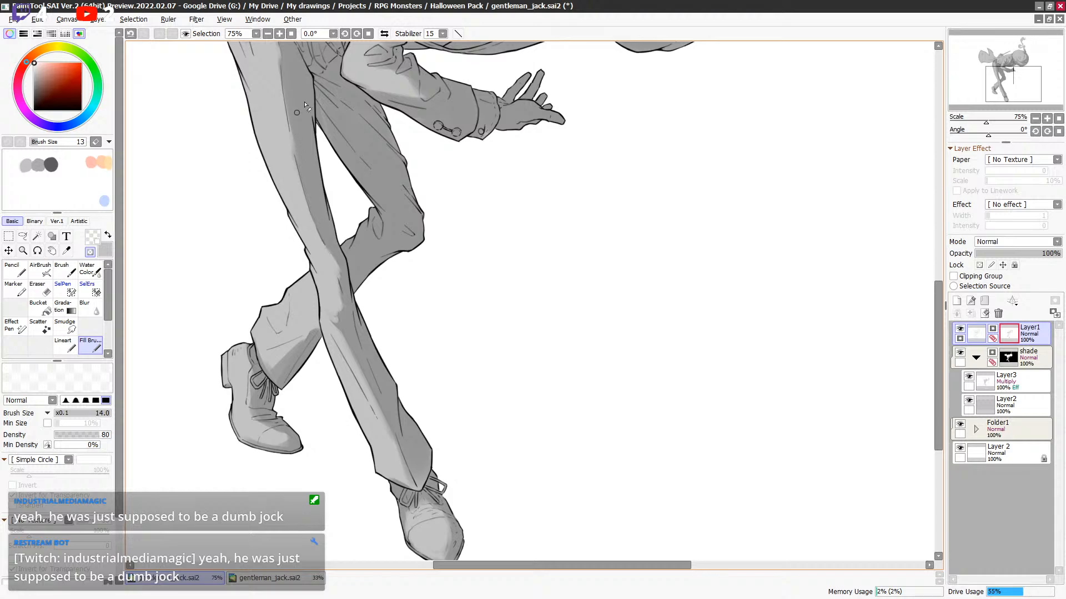
left_click_drag(298, 111, 298, 171)
left_click_drag(296, 82, 341, 209)
key("]")
key("]")
key("]")
mouse_move(238, 160)
left_mouse_down()
mouse_move(322, 145)
mouse_move(241, 157)
left_mouse_up()
mouse_move(297, 139)
left_mouse_down()
mouse_move(294, 110)
mouse_move(315, 132)
left_mouse_up()
left_click_drag(397, 174, 403, 174)
Fade the coat's front hem and the tail's underside edge on the mask with transparent at size 10.
key("[")
key("[")
key("[")
key("[")
key("[")
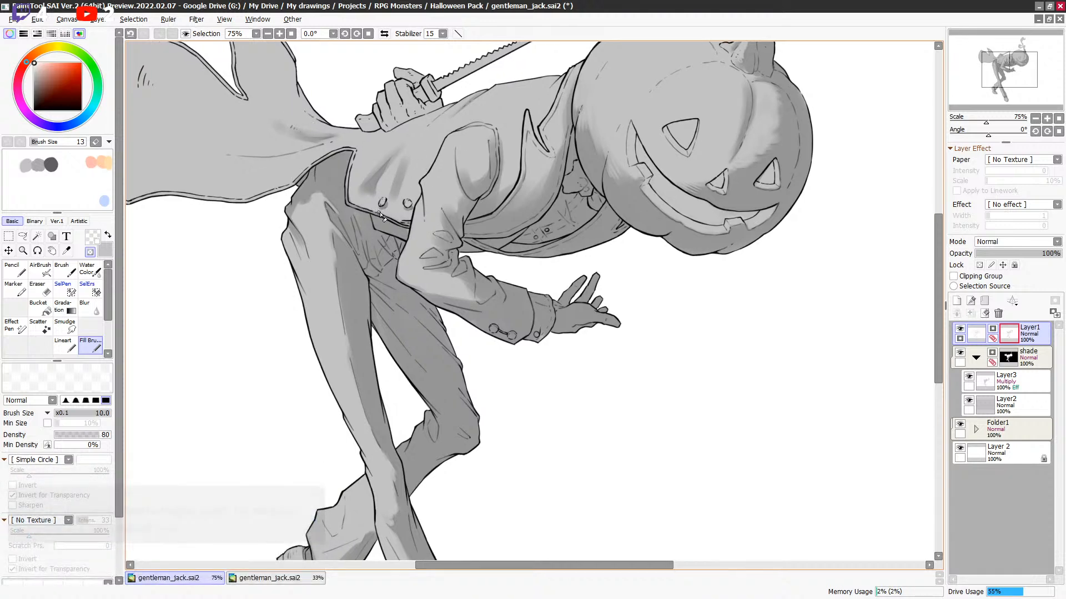
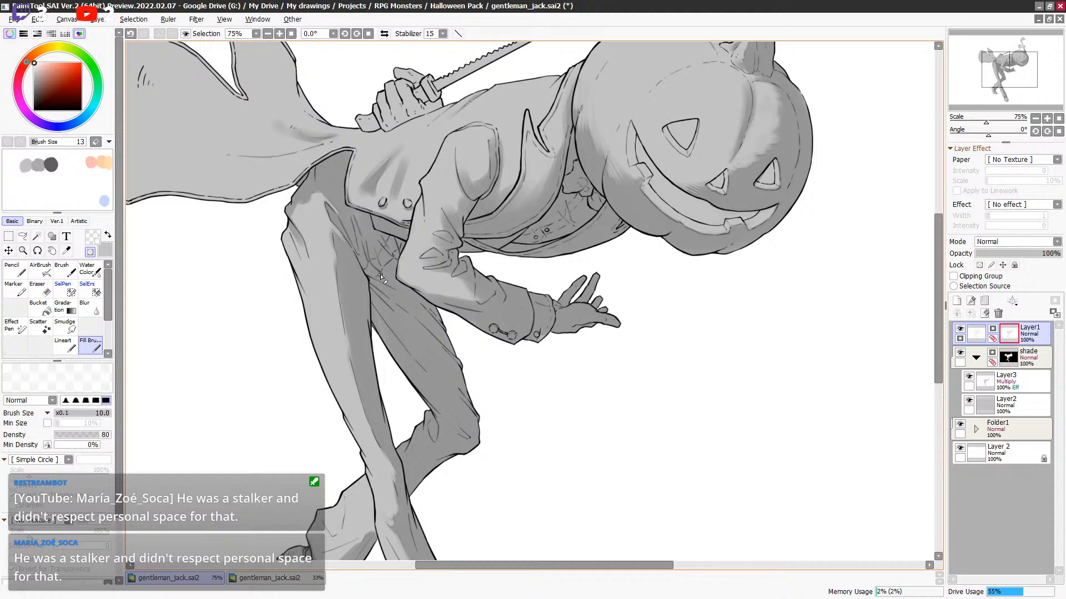
left_click_drag(312, 164, 346, 149)
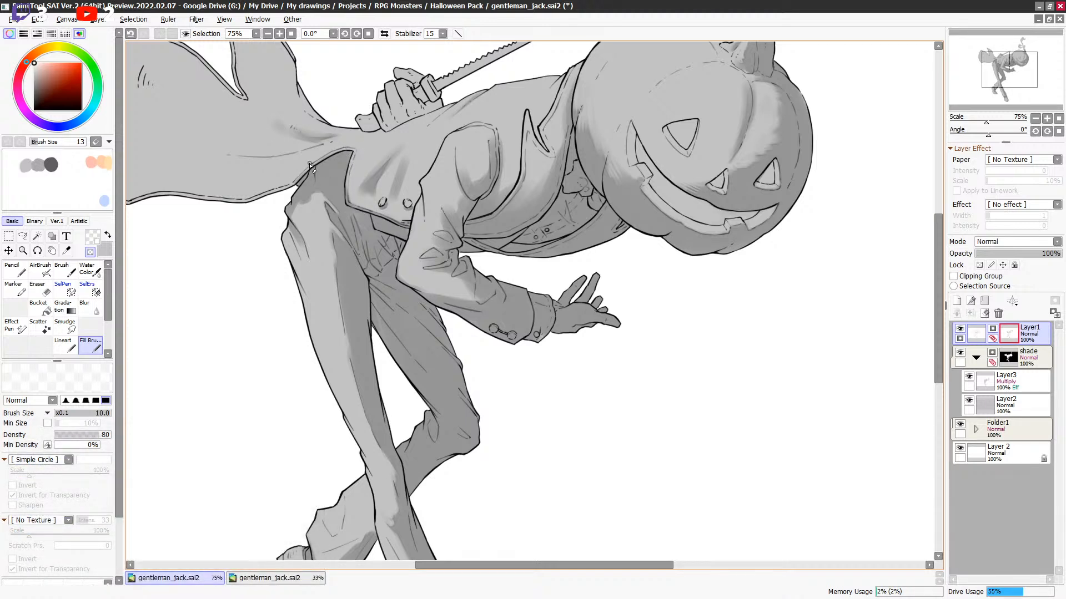
Fade the coat tail's lower stitching with transparent at size 12, and the small fold marks inside the tail with a larger brush.
left_click_drag(351, 190, 499, 167)
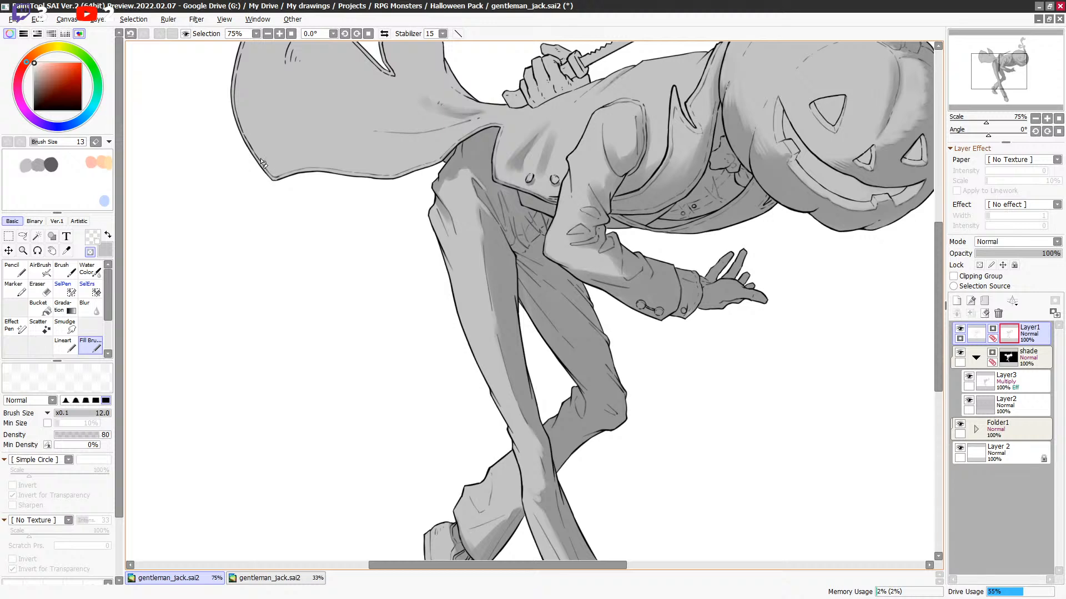
mouse_move(286, 147)
left_mouse_down()
mouse_move(297, 178)
mouse_move(266, 228)
left_mouse_up()
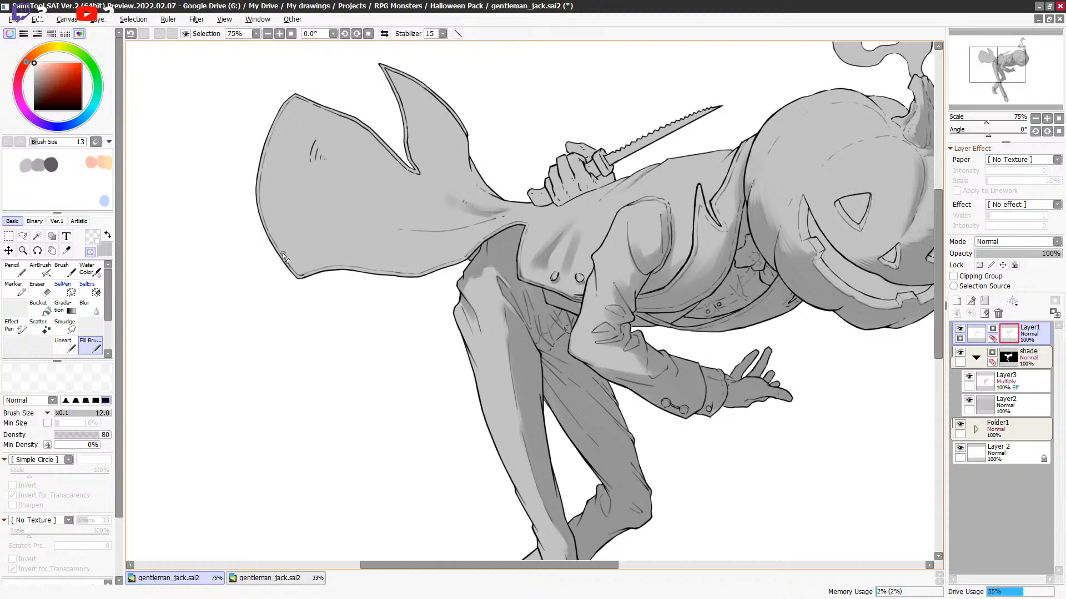
key("bracketright")
key("bracketright")
key("bracketright")
mouse_move(316, 158)
left_mouse_down()
mouse_move(309, 138)
mouse_move(317, 164)
mouse_move(312, 155)
left_mouse_up()
key("minus")
key("bracketright")
key("bracketright")
key("minus")
Soften the stitching along the coat tail's notch and upper edge on the mask, reducing the brush size to 8.
key("bracketleft")
key("bracketleft")
key("bracketleft")
key("bracketleft")
key("bracketleft")
mouse_move(352, 124)
left_mouse_down()
mouse_move(415, 169)
mouse_move(408, 111)
mouse_move(386, 72)
left_mouse_up()
key("bracketleft")
key("bracketleft")
left_click_drag(431, 96, 472, 147)
key("bracketleft")
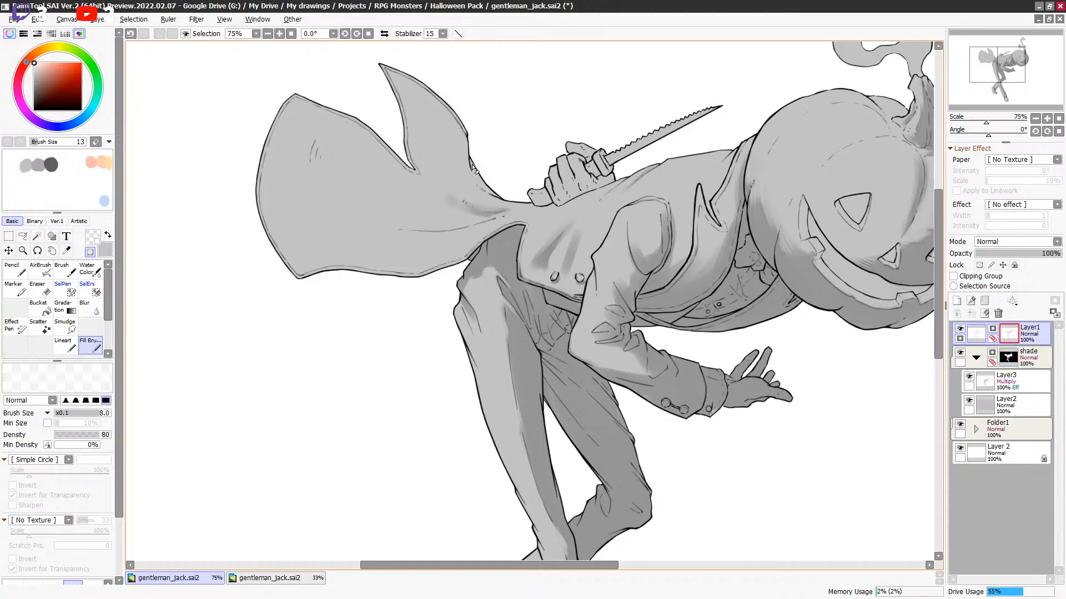
Fade the finger and knuckle lines of the knife-holding hand on the mask with transparent, using sizes up to about 16.
left_click_drag(625, 215, 492, 169)
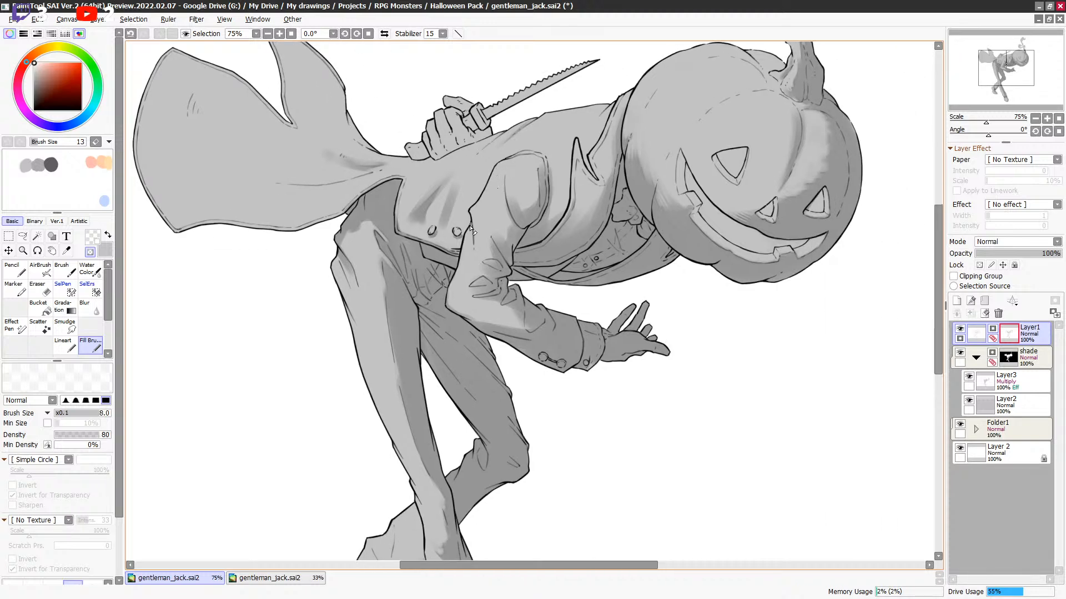
left_click_drag(491, 216, 479, 230)
key("bracketright")
key("bracketright")
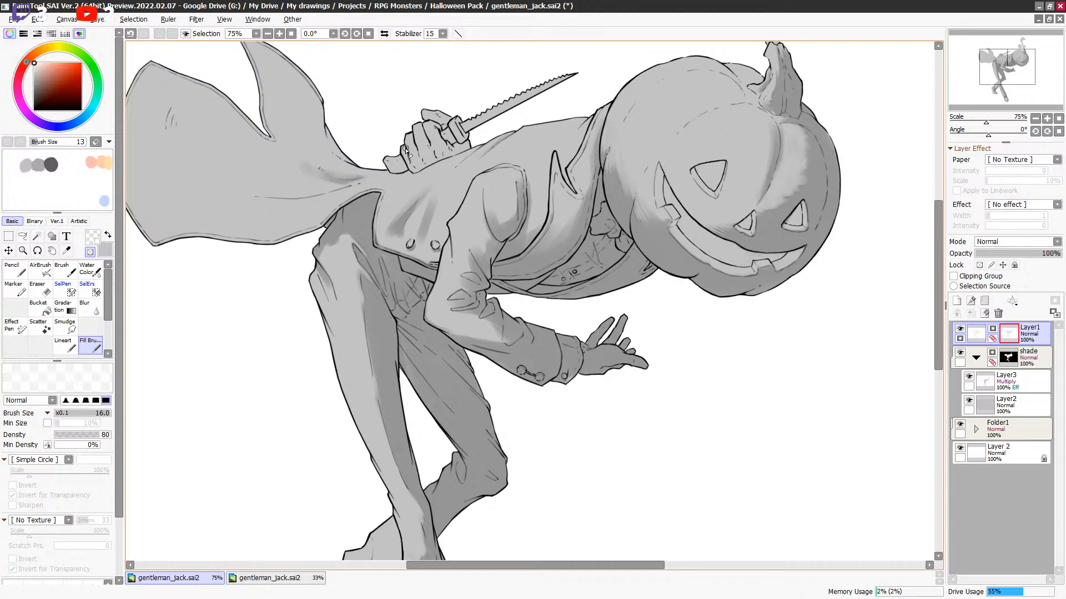
key("bracketright")
key("bracketleft")
key("bracketleft")
key("bracketleft")
key("bracketleft")
Soften the pumpkin's rib lines near the stem on the mask with transparent at size 12, and save the drawing.
left_click_drag(649, 245, 638, 233)
left_click_drag(776, 236, 702, 237)
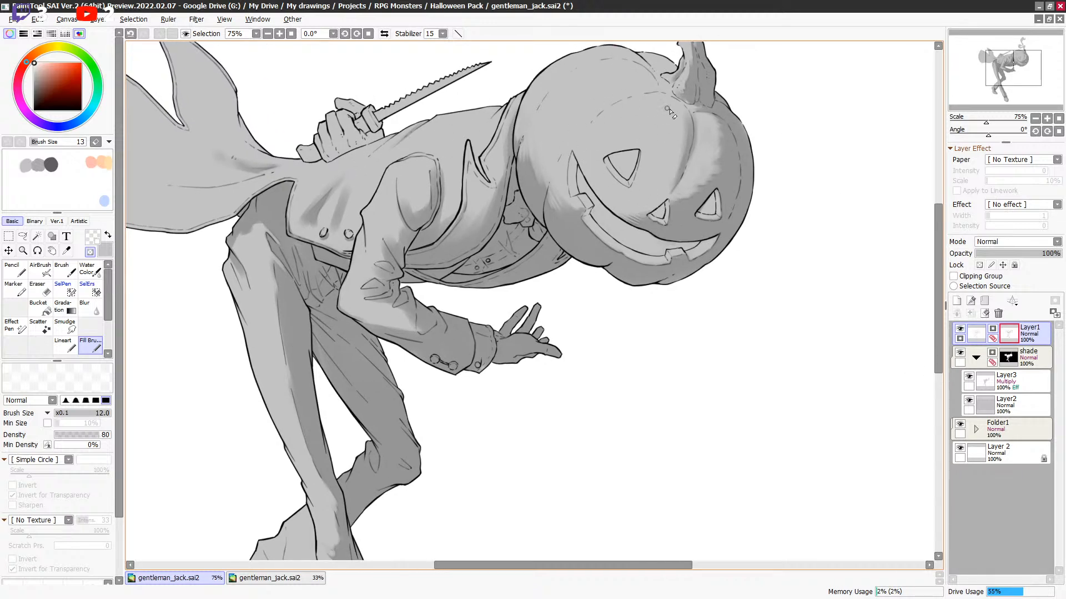
left_click_drag(698, 106, 711, 86)
key("ctrl+s")
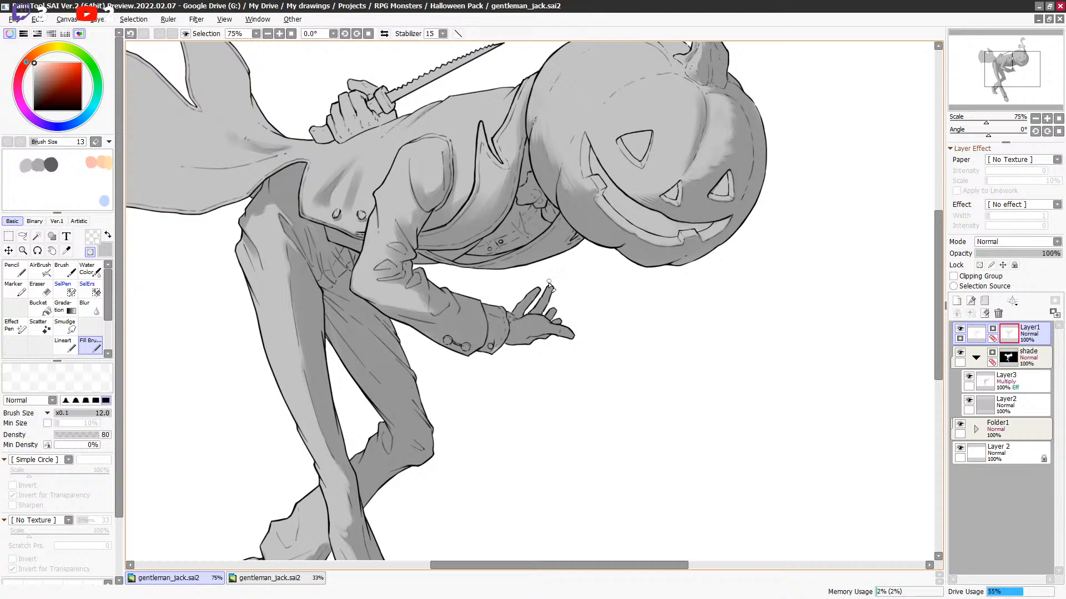
Make the Multiply layer Layer3 active and pick the light grey from the scratch pad as the brush colour.
left_click_drag(505, 292, 508, 279)
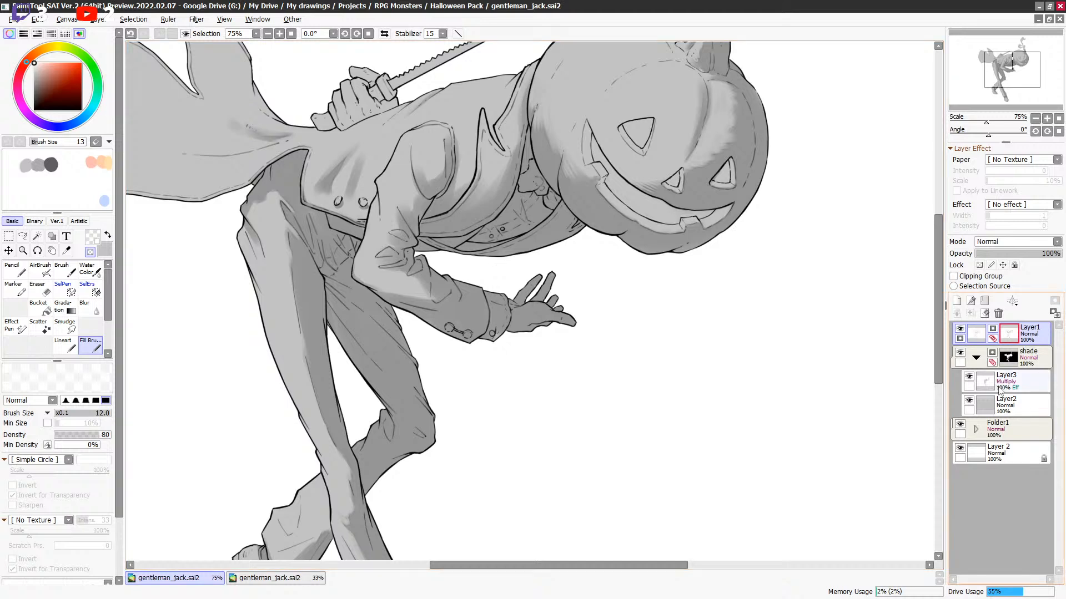
left_click(1021, 382)
right_click(25, 165)
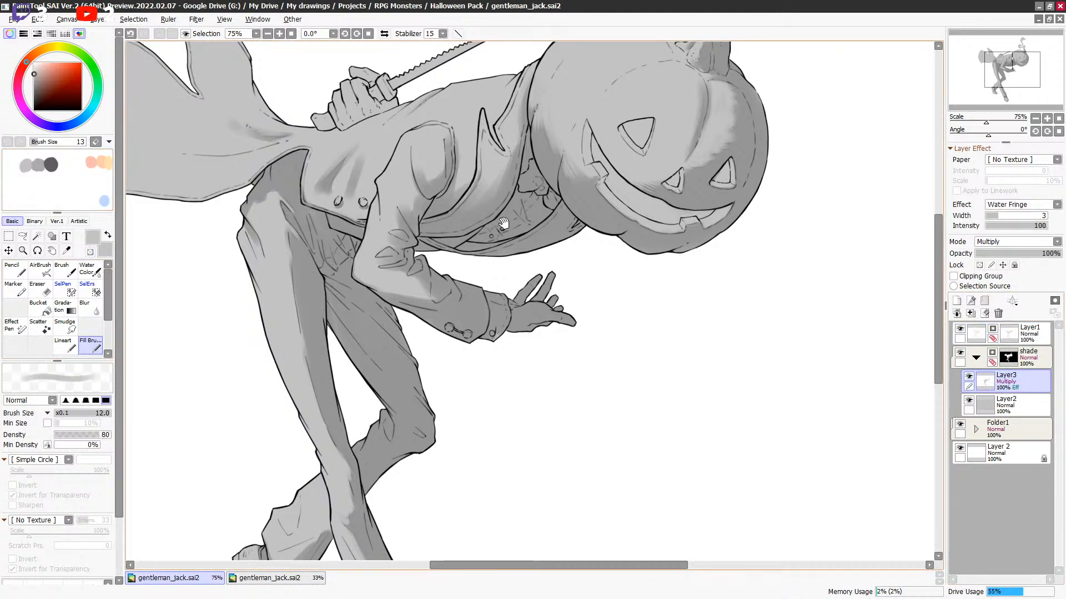
Refine the coat shading below the knife-holding hand on Layer3, reducing the brush size to 6.
left_click_drag(543, 255, 535, 244)
key("minus")
mouse_move(360, 147)
left_mouse_down()
mouse_move(349, 186)
mouse_move(346, 160)
left_mouse_up()
key("minus")
key("bracketleft")
key("bracketleft")
key("bracketleft")
key("bracketleft")
key("bracketleft")
key("bracketleft")
key("bracketleft")
key("bracketleft")
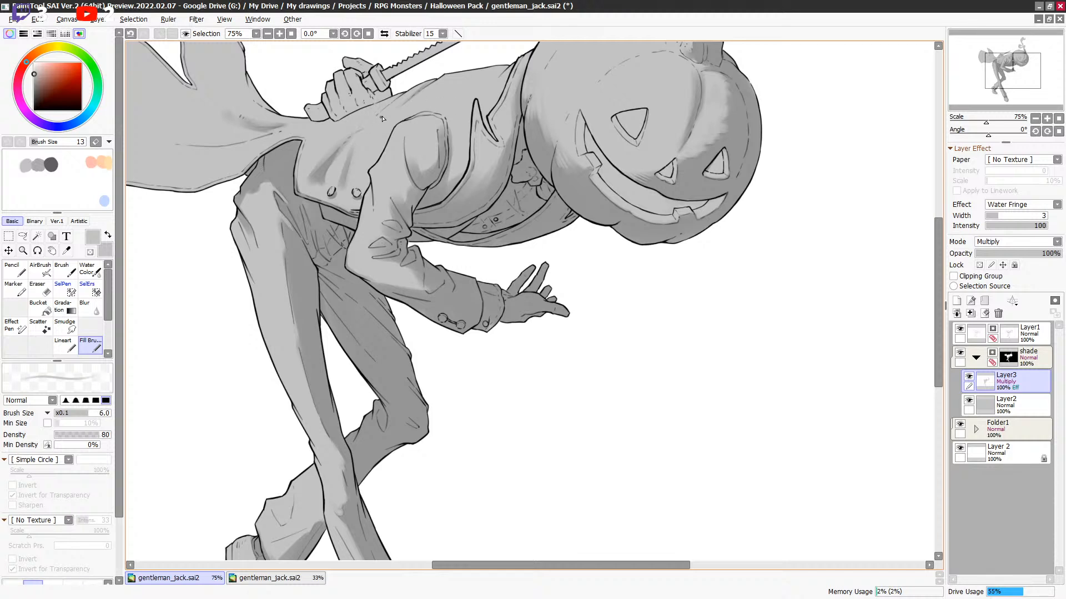
Refine the shading around the coat's lower back buttons at about size 9, alternating the light grey with transparent.
key("bracketright")
key("bracketright")
key("bracketright")
key("bracketright")
key("bracketright")
key("bracketleft")
key("bracketleft")
key("bracketright")
key("a")
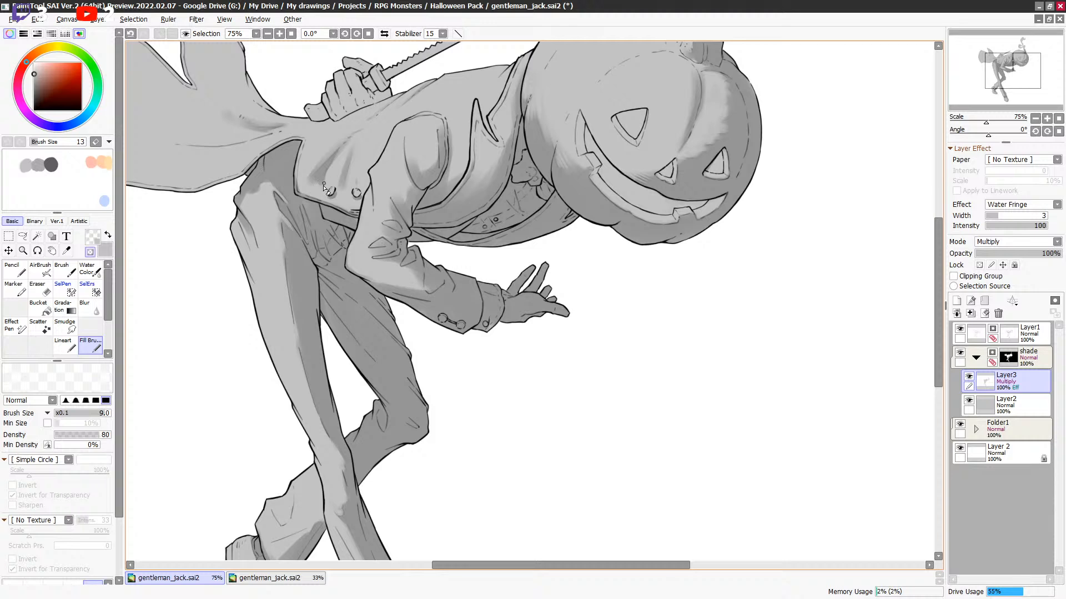
key("a")
key("a")
key("a")
key("a")
key("bracketright")
key("bracketright")
key("bracketright")
key("a")
key("bracketleft")
Shade the fold on the front leg's upper thigh in light grey, adjusting the brush size up to 50.
left_click_drag(335, 172, 340, 209)
left_click_drag(257, 131, 393, 176)
mouse_move(322, 211)
left_mouse_down()
mouse_move(327, 245)
mouse_move(313, 248)
mouse_move(265, 185)
mouse_move(327, 134)
mouse_move(314, 267)
mouse_move(300, 207)
mouse_move(328, 245)
mouse_move(309, 282)
mouse_move(263, 129)
mouse_move(288, 151)
mouse_move(348, 163)
mouse_move(346, 175)
mouse_move(318, 155)
mouse_move(362, 194)
left_mouse_up()
key("minus")
key("bracketleft")
key("bracketleft")
key("minus")
key("bracketleft")
key("bracketleft")
key("bracketleft")
key("bracketleft")
key("bracketleft")
key("bracketleft")
key("bracketleft")
key("bracketleft")
key("bracketleft")
key("bracketleft")
left_click_drag(348, 136, 351, 187)
left_click_drag(439, 213, 427, 155)
key("bracketleft")
key("bracketleft")
key("bracketleft")
key("bracketleft")
key("bracketleft")
key("bracketleft")
key("bracketleft")
key("bracketleft")
key("bracketleft")
key("bracketleft")
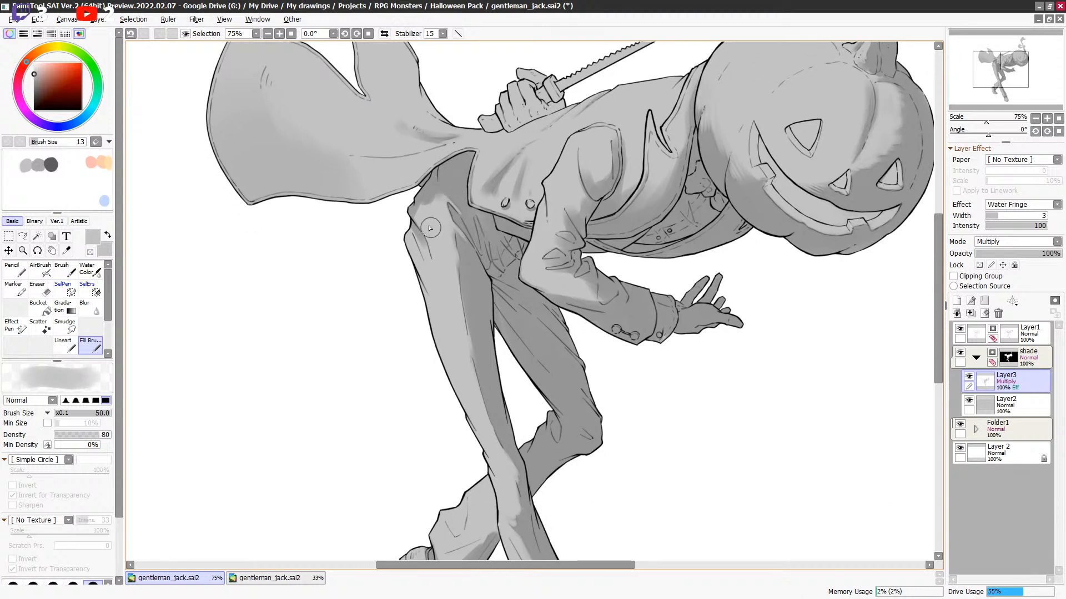
Shape the fold shadows along the outer edge of the front thigh, alternating transparent at size 14 and grey at size 16.
key("bracketright")
mouse_move(427, 255)
left_mouse_down()
mouse_move(408, 237)
mouse_move(430, 307)
mouse_move(417, 251)
left_mouse_up()
key("minus")
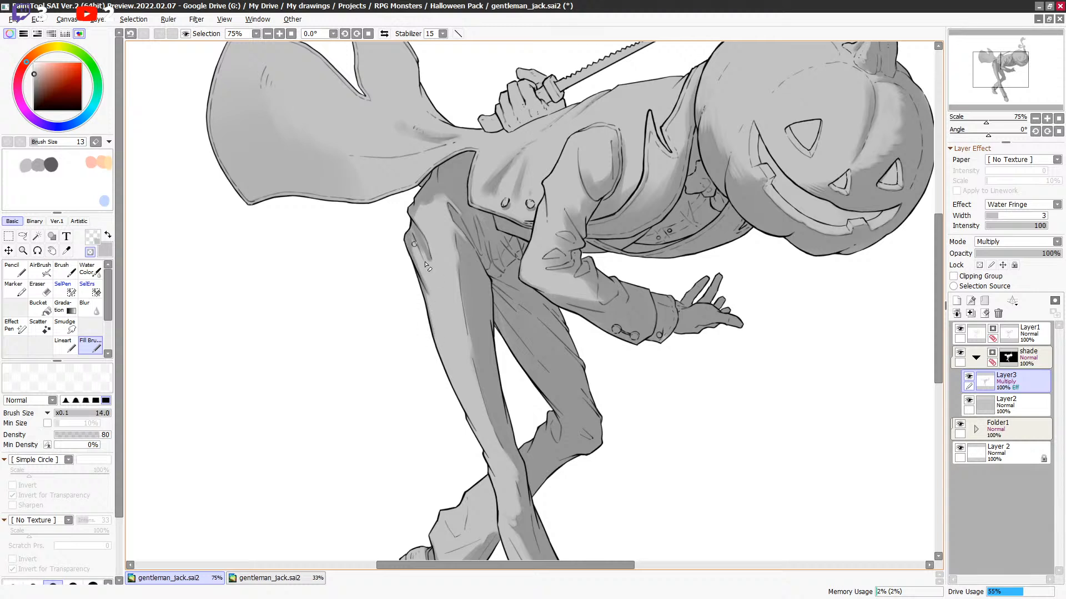
key("minus")
key("bracketright")
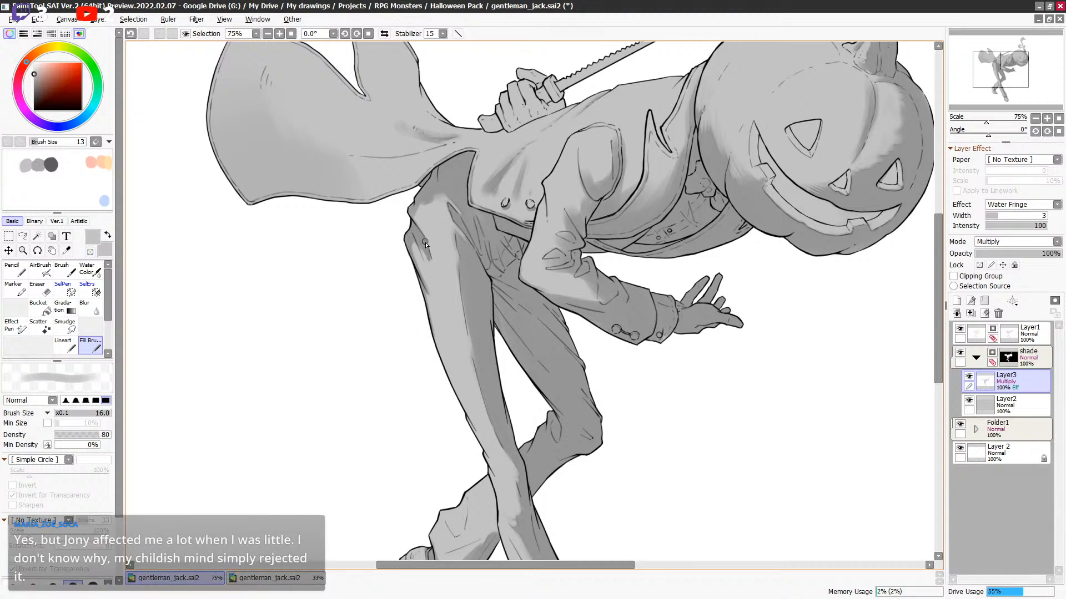
mouse_move(408, 231)
left_mouse_down()
mouse_move(427, 269)
mouse_move(416, 249)
mouse_move(423, 266)
mouse_move(428, 255)
mouse_move(409, 239)
mouse_move(422, 280)
mouse_move(405, 235)
mouse_move(420, 272)
left_mouse_up()
key("minus")
key("minus")
key("minus")
key("minus")
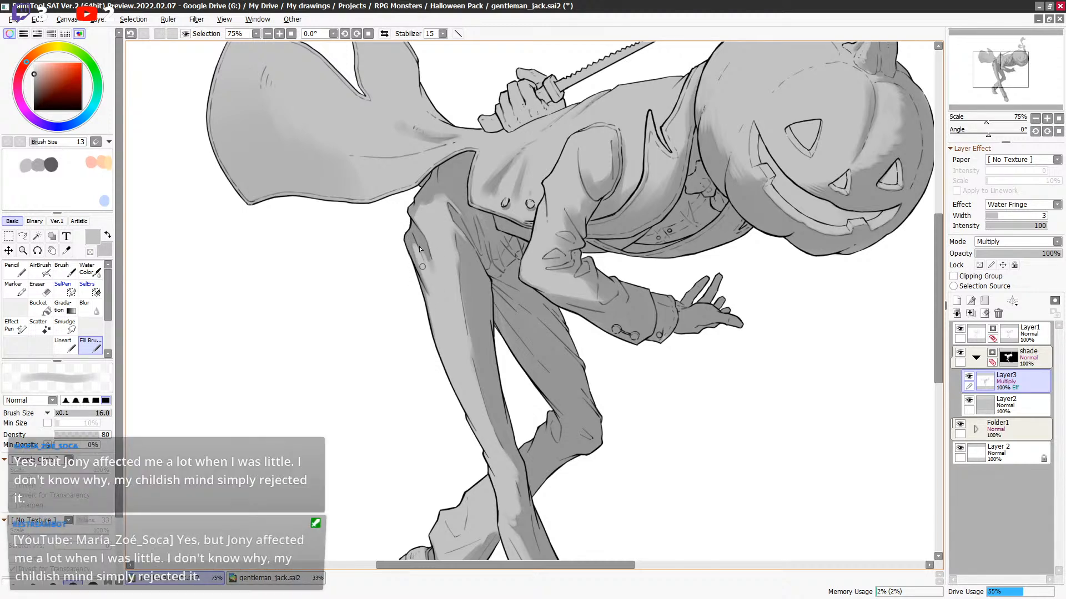
left_click_drag(423, 235, 432, 274)
key("minus")
Blend the fold shading at the top of the front thigh with grey and transparent at size 20, reducing to 14.
left_click_drag(487, 222, 471, 170)
key("minus")
key("bracketright")
key("bracketright")
key("minus")
key("minus")
key("bracketleft")
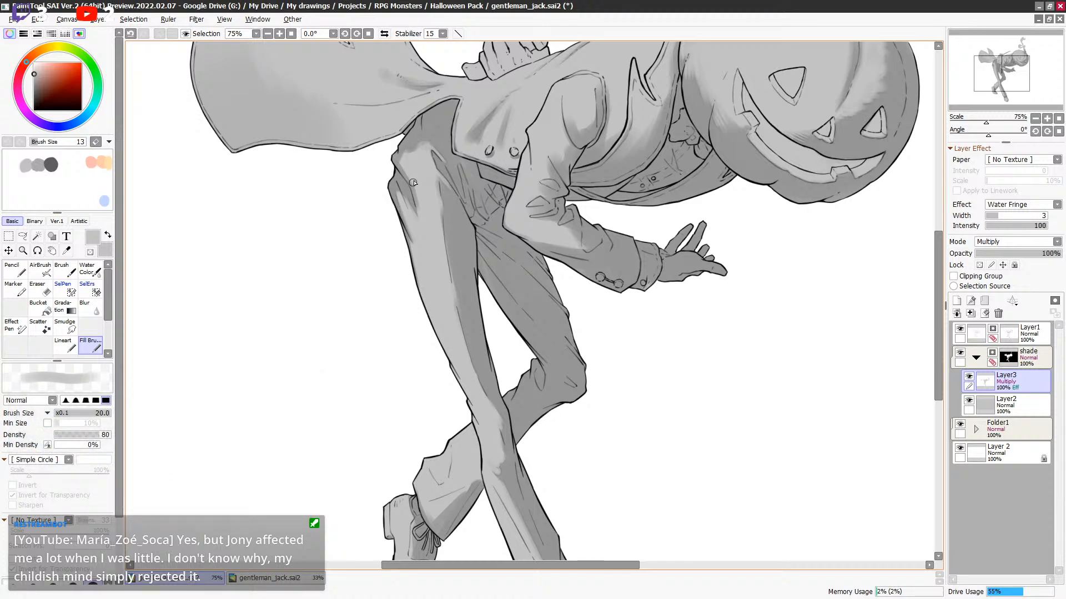
key("e")
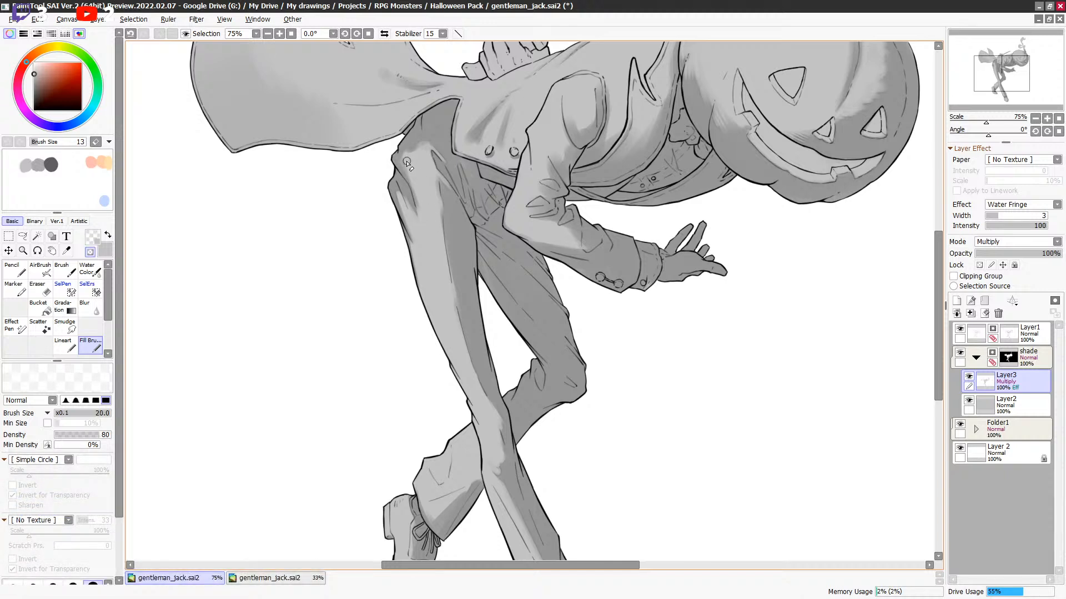
key("e")
key("bracketleft")
key("bracketleft")
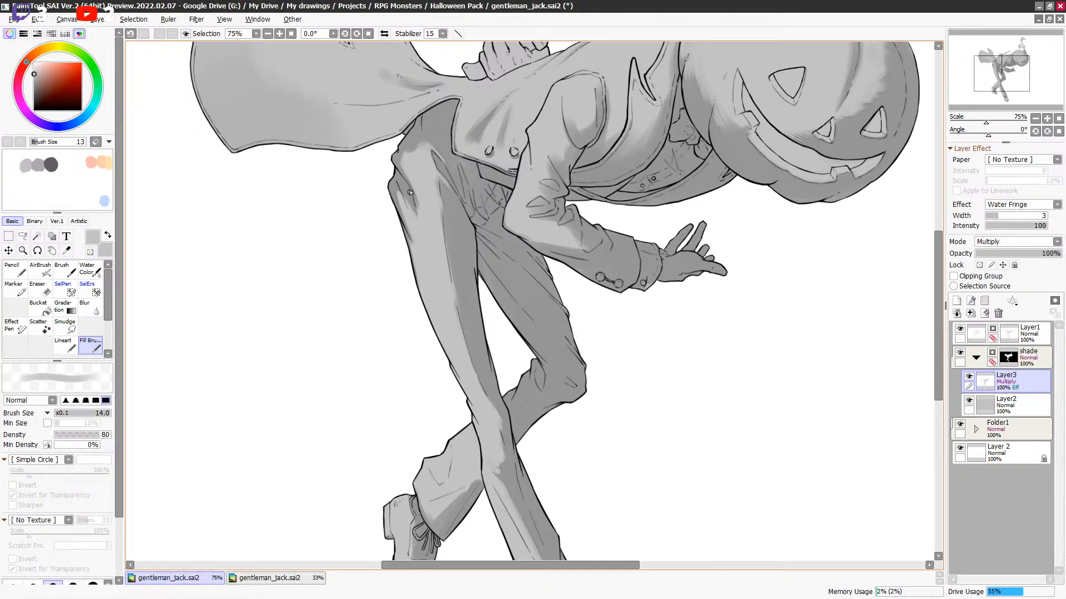
Trim the lower ends of the thigh fold shadows with transparent, reducing the brush size to 9.
key("e")
key("bracketright")
key("e")
key("e")
key("bracketleft")
key("bracketleft")
key("bracketleft")
key("bracketleft")
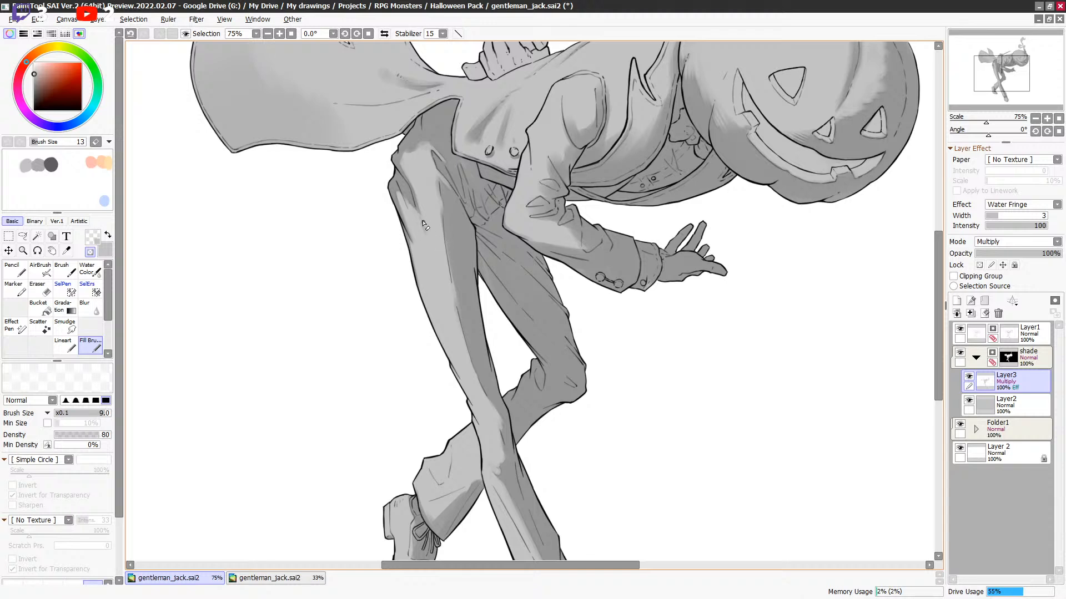
Touch up the outer edge shading of the front thigh in light grey at size 12.
mouse_move(499, 218)
left_mouse_down()
mouse_move(492, 194)
mouse_move(461, 219)
left_mouse_up()
key("e")
key("bracketright")
key("bracketright")
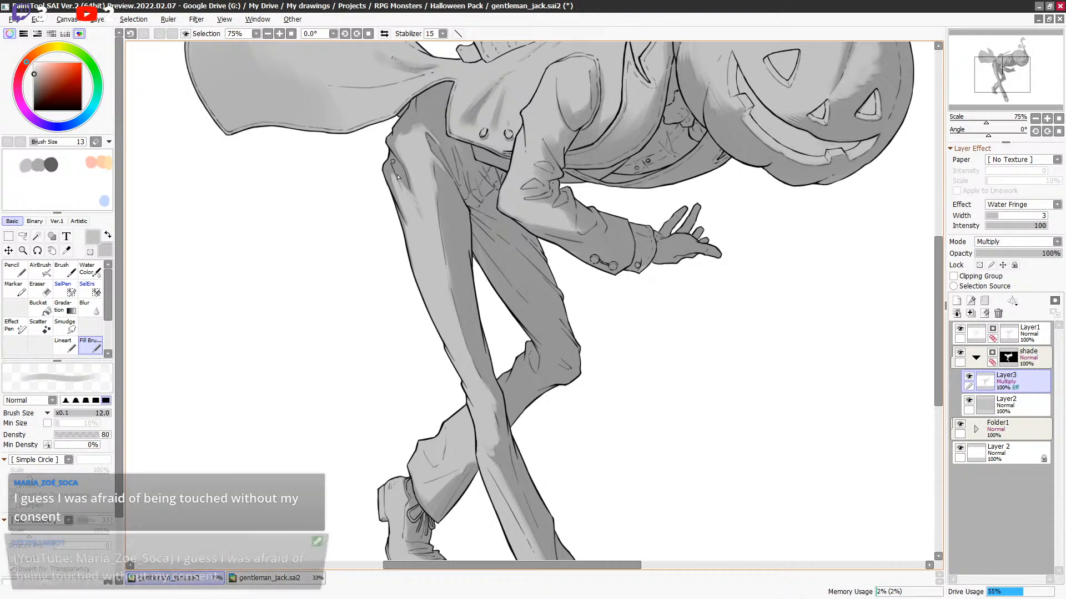
key("e")
key("bracketleft")
key("bracketleft")
Shade the front trouser leg around the point where the legs cross, using grey at sizes 12 to 14.
left_click_drag(481, 190, 454, 222)
mouse_move(517, 237)
left_mouse_down()
mouse_move(494, 169)
mouse_move(484, 188)
left_mouse_up()
key("e")
left_click_drag(402, 280, 394, 230)
key("bracketright")
key("bracketright")
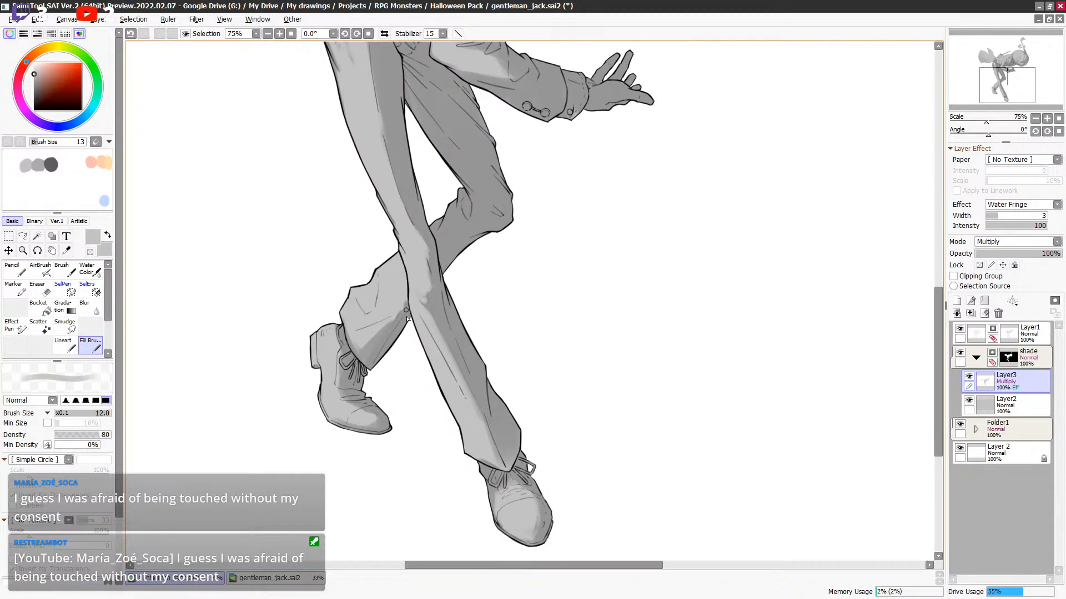
left_click_drag(407, 310, 414, 266)
key("bracketright")
key("bracketright")
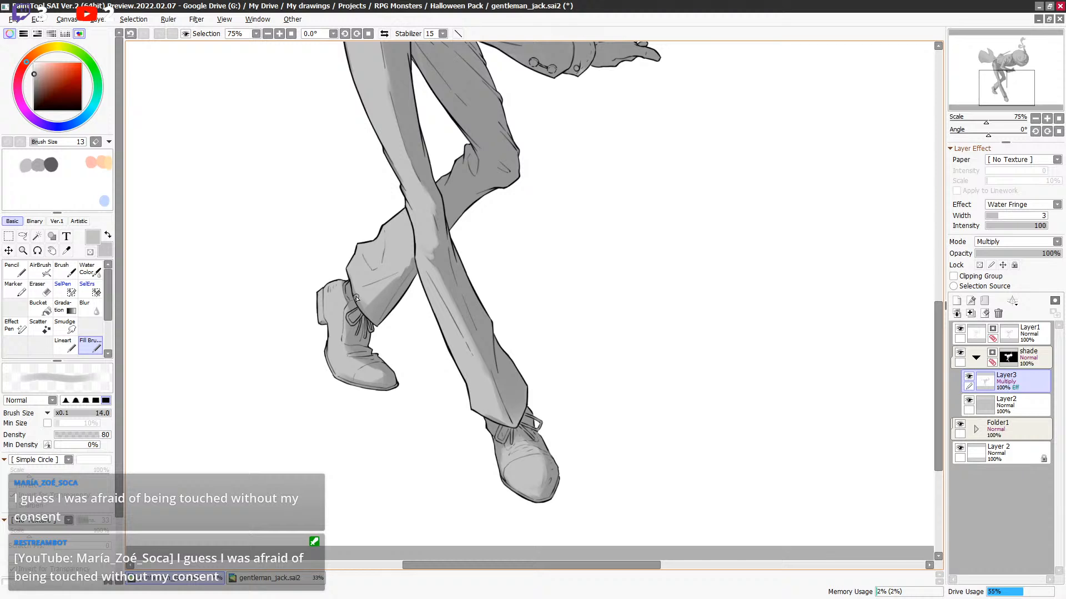
Shade the fold on the rear trouser leg above the shoe, cleaning it with transparent at size 14.
key("bracketleft")
key("minus")
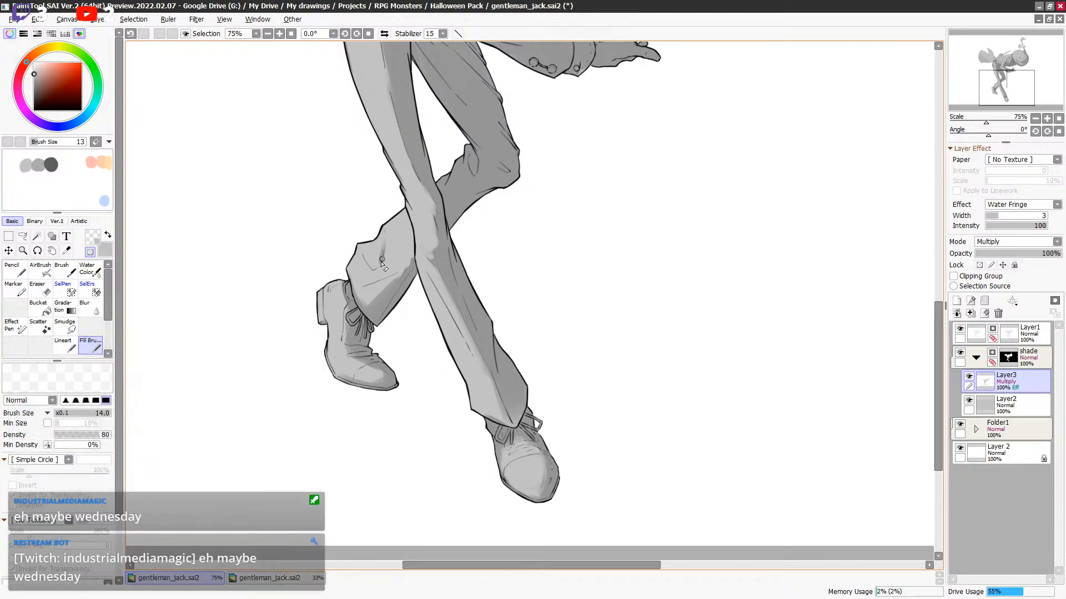
key("bracketleft")
key("bracketleft")
key("bracketright")
key("bracketright")
scroll(471, 316, "down", 2)
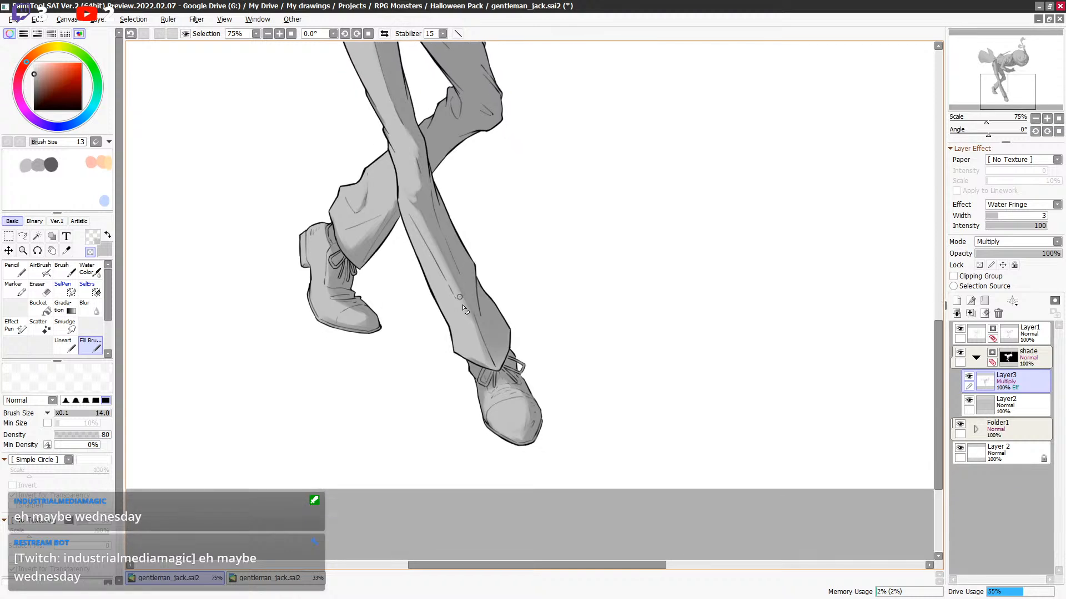
Strengthen the shadow side of the front trouser leg from thigh to shin in light grey at sizes 25 and 20.
key("x")
key("bracketright")
key("bracketright")
key("bracketright")
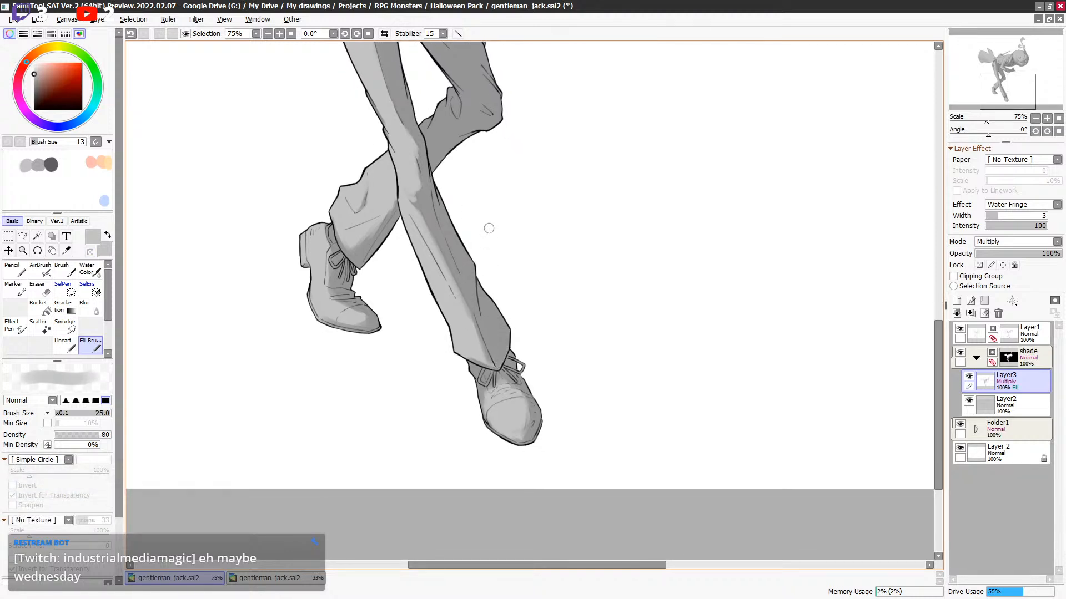
scroll(492, 187, "up", 5)
key("bracketleft")
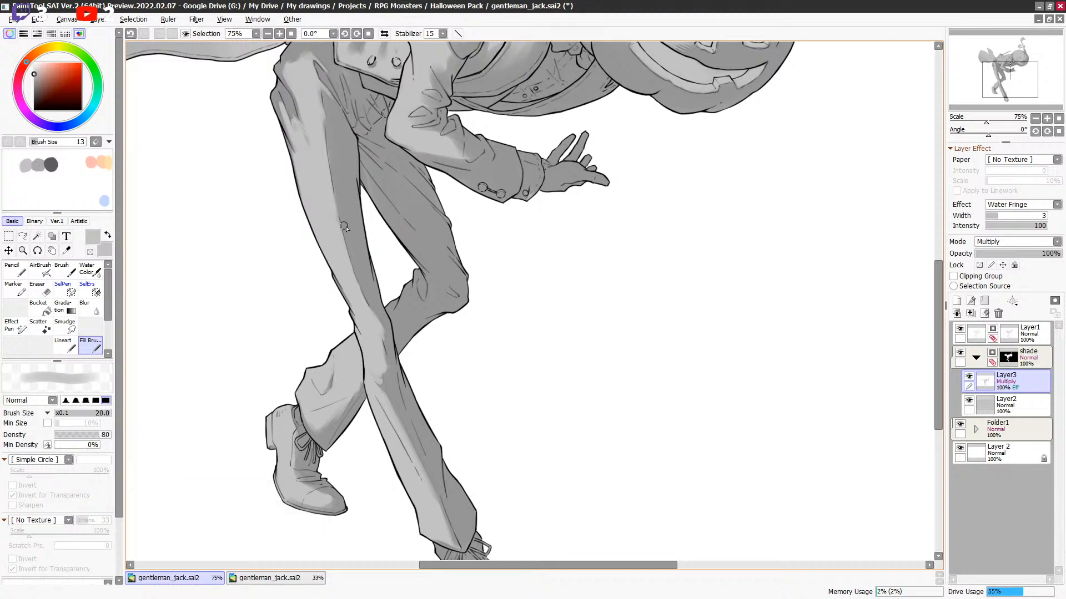
scroll(372, 304, "down", 3)
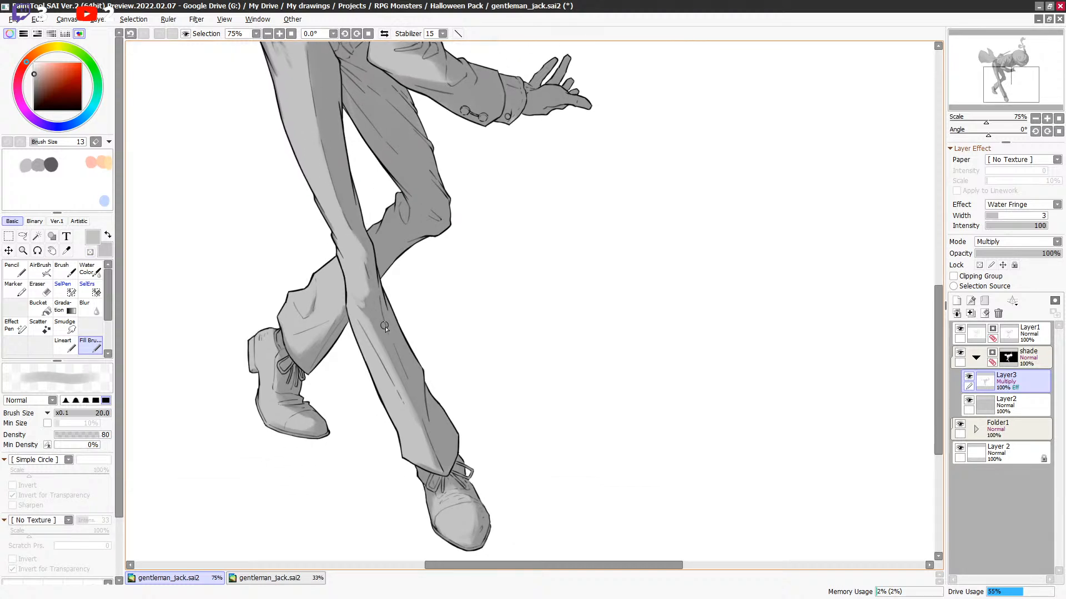
scroll(389, 289, "down", 3)
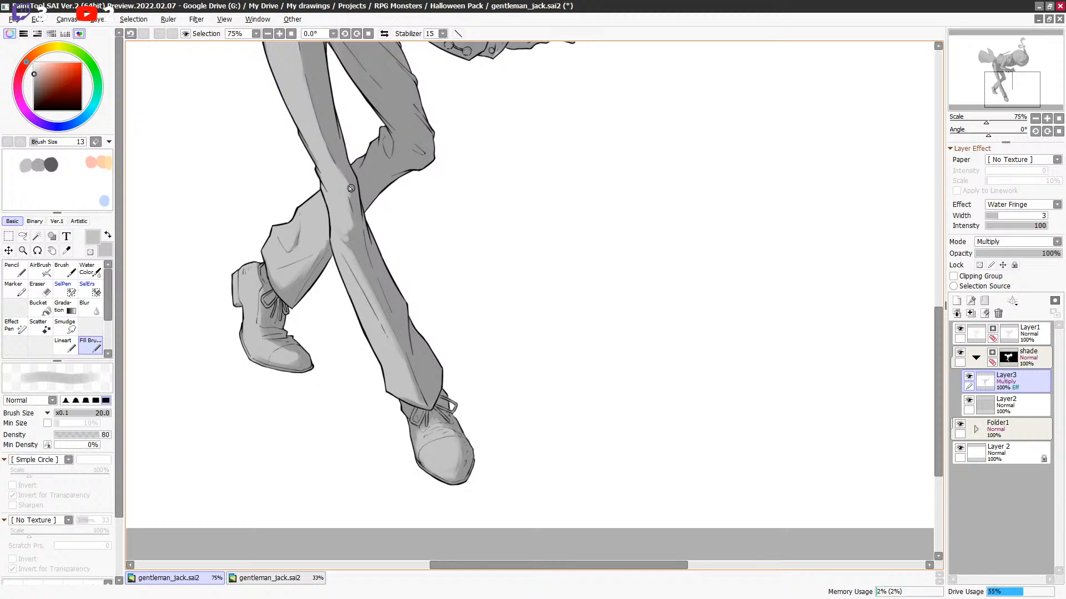
Clean the shin shading with transparent at size 20 or smaller, and compare it with Layer1 hidden and shown.
key("minus")
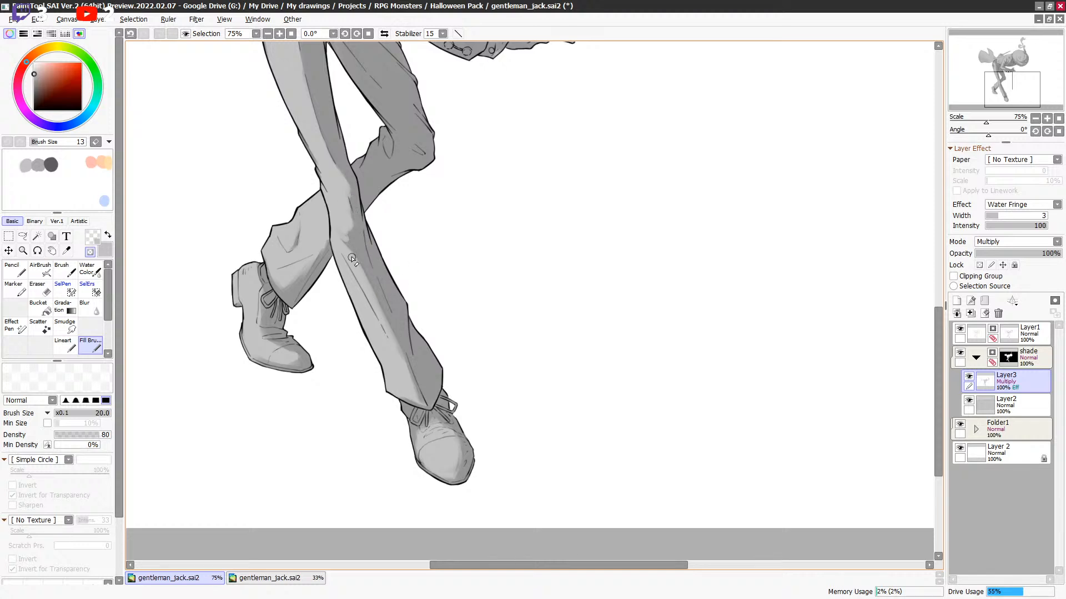
key("bracketleft")
left_click(960, 328)
left_click(960, 328)
Shade the front trouser hem above the shoe in light grey at size 12.
scroll(519, 245, "down", 2)
key("bracketleft")
key("bracketleft")
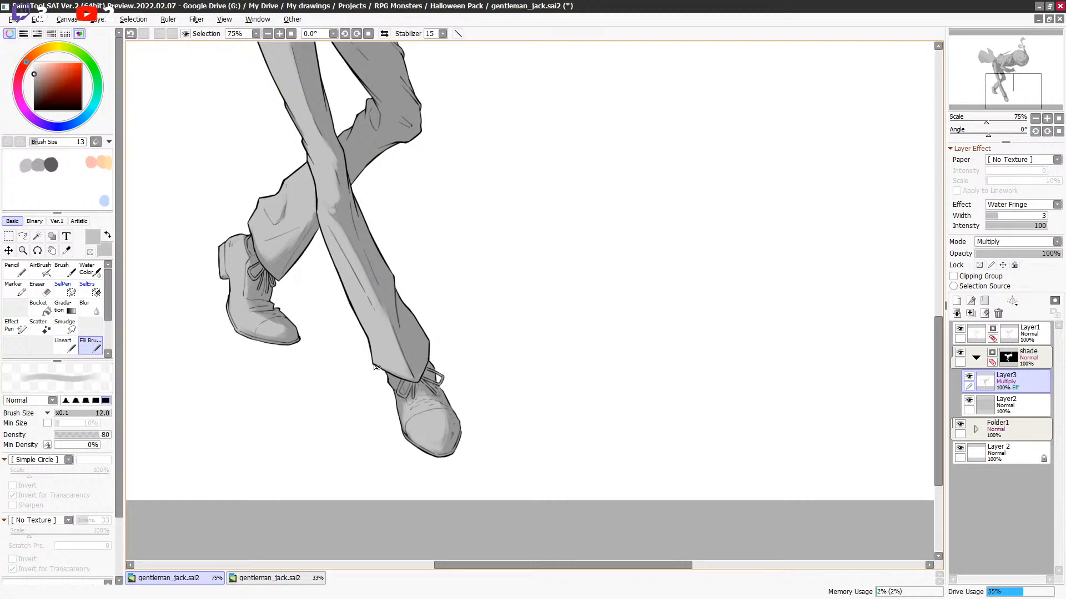
scroll(431, 311, "up", 2)
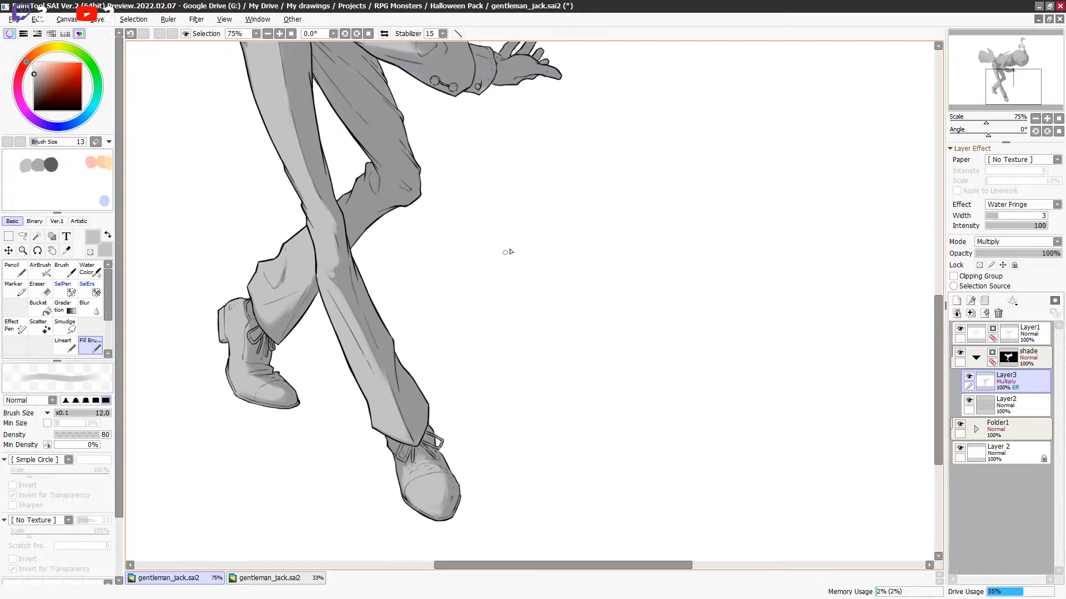
scroll(511, 283, "up", 3)
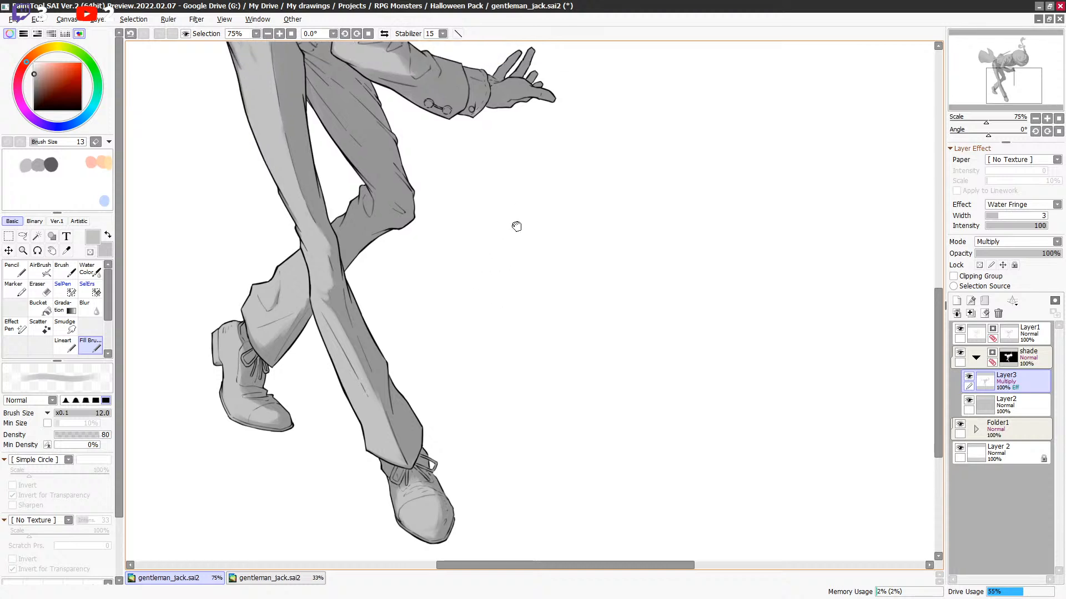
key("bracketright")
key("bracketright")
key("bracketright")
key("bracketright")
key("bracketright")
key("bracketright")
key("bracketright")
key("bracketright")
key("bracketright")
key("bracketright")
key("bracketright")
key("bracketright")
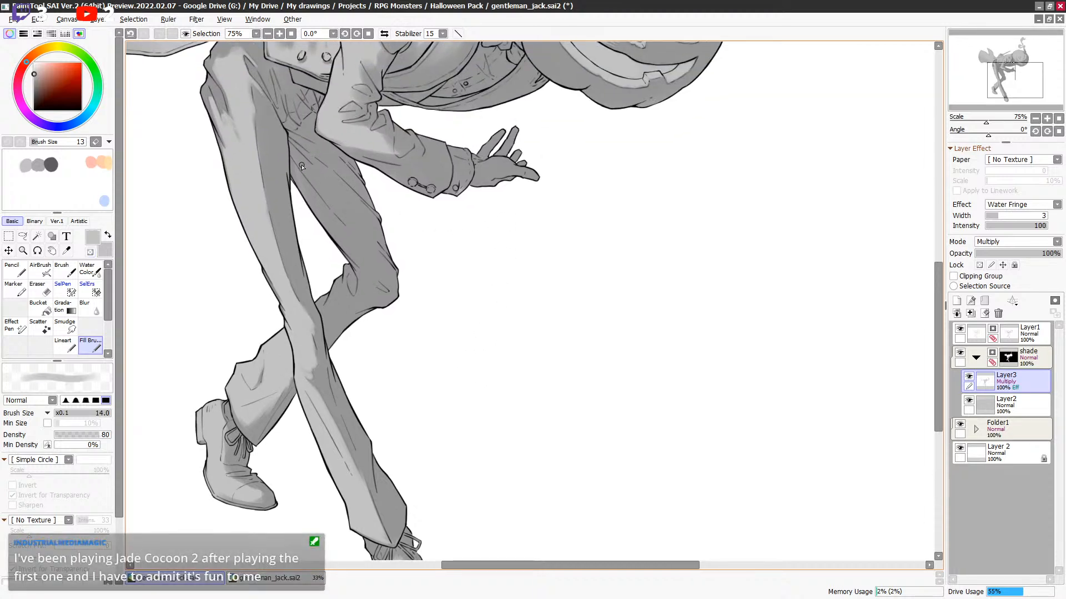
key("bracketleft")
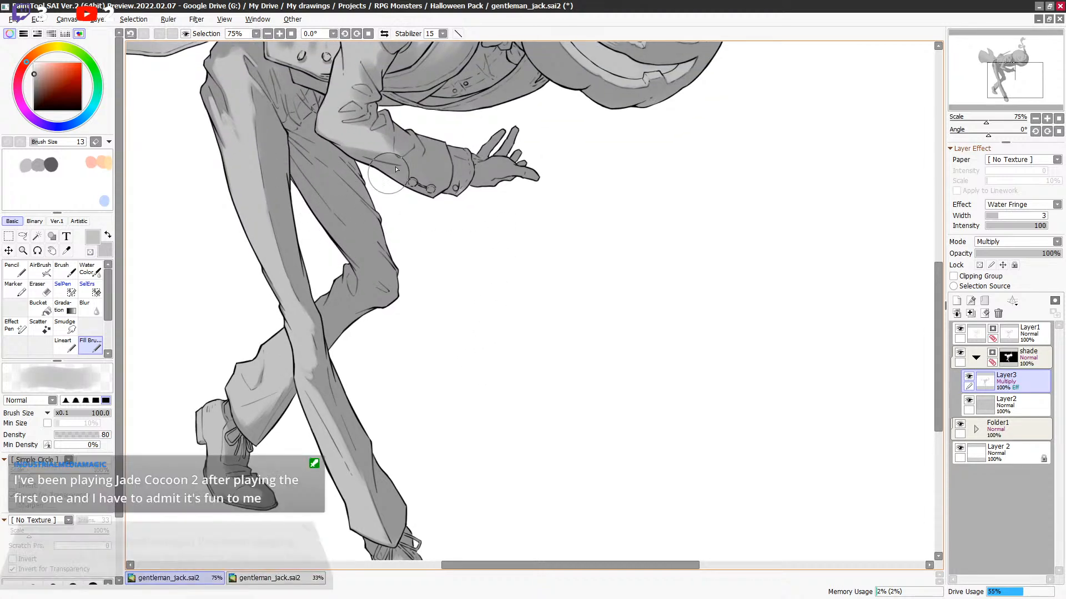
Shade the elbow and forearm of the extended sleeve in light grey at sizes 9 and 20.
scroll(325, 208, "up", 2)
key("bracketleft")
key("bracketleft")
key("bracketleft")
key("bracketleft")
key("bracketleft")
key("bracketleft")
key("bracketleft")
key("bracketleft")
key("bracketleft")
key("bracketleft")
key("bracketleft")
key("bracketleft")
key("bracketleft")
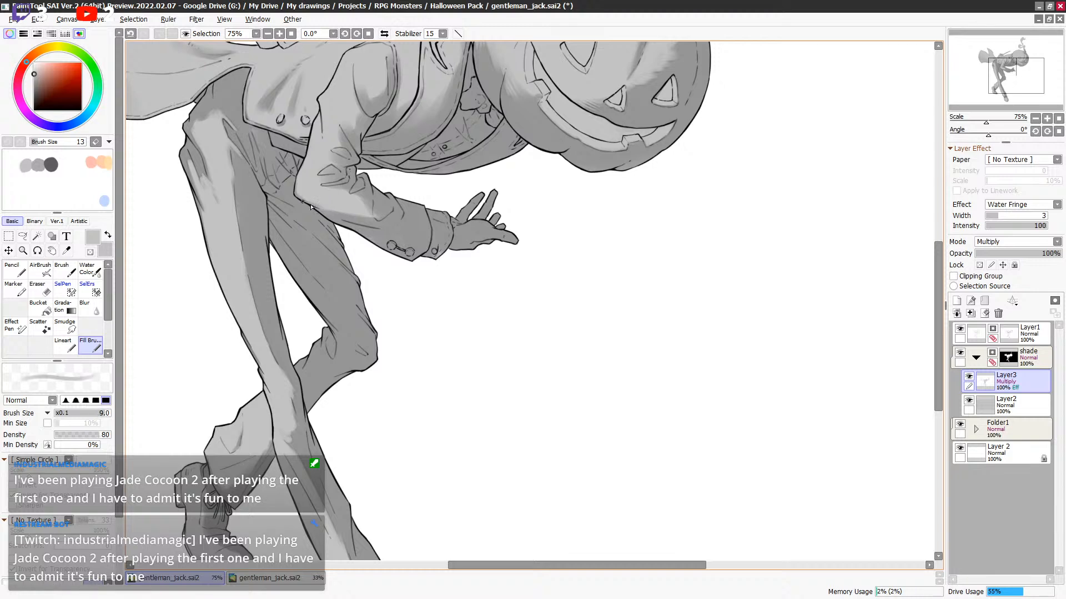
key("bracketright")
key("bracketright")
key("bracketright")
key("bracketright")
key("bracketright")
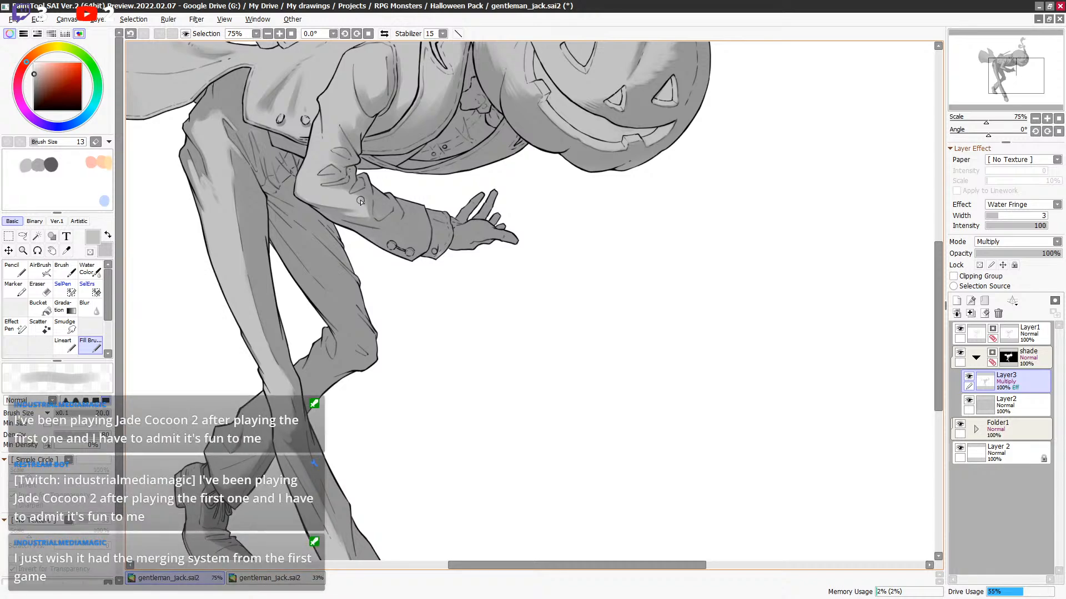
Refine the elbow folds of the extended sleeve, alternating light grey at size 14 with transparent at sizes 14 and 12.
key("bracketleft")
key("bracketleft")
key("minus")
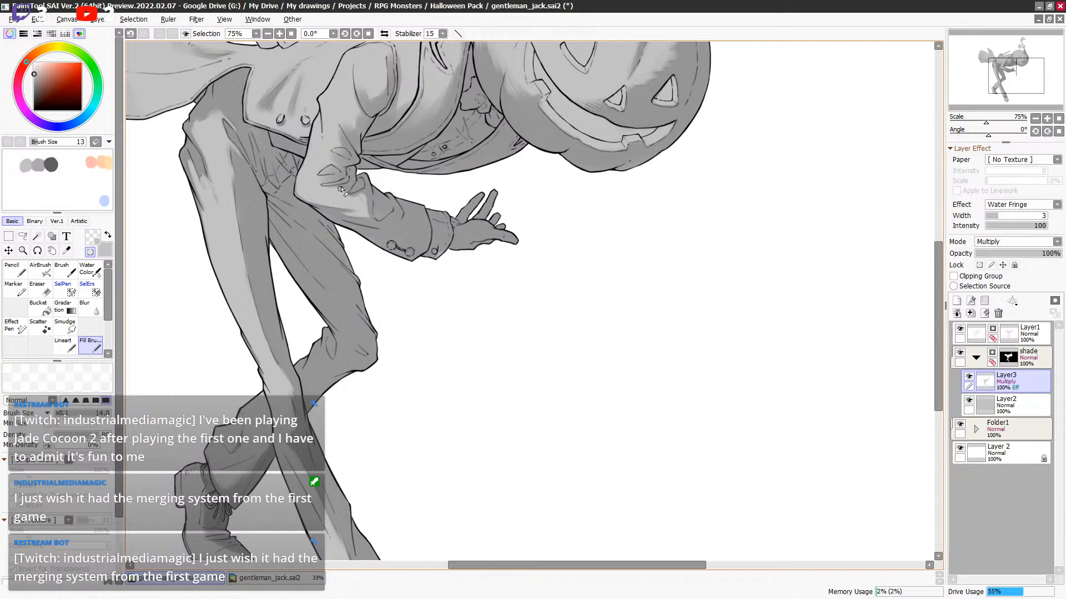
key("minus")
key("bracketleft")
key("bracketright")
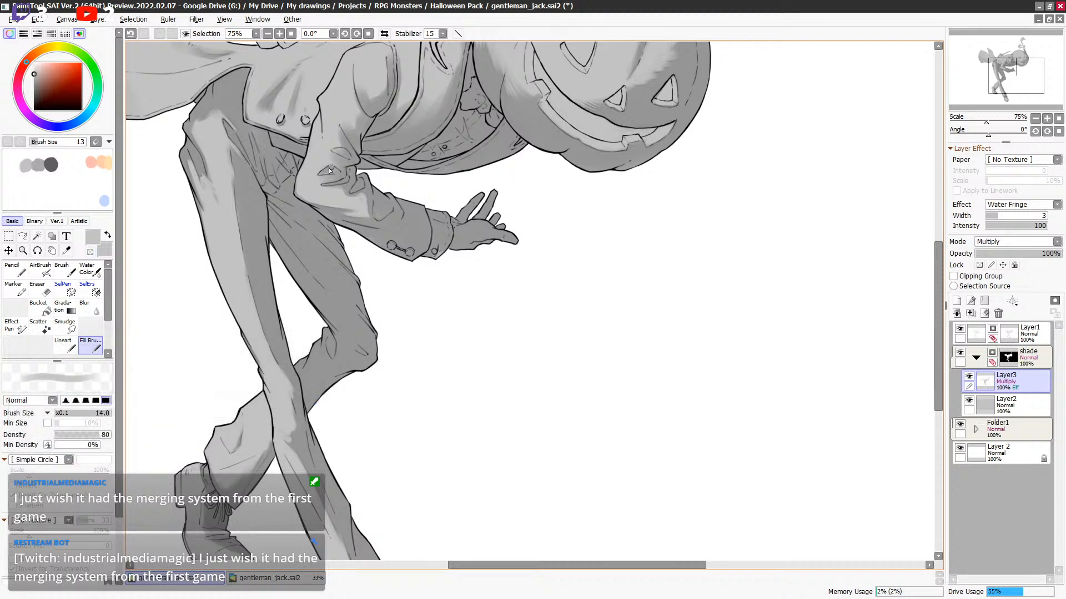
key("minus")
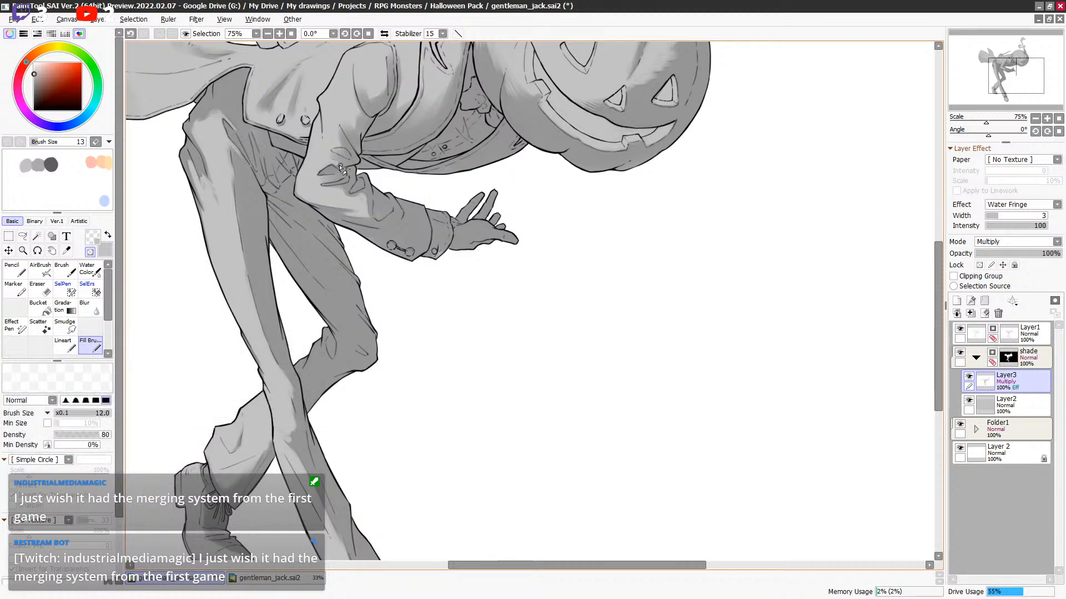
key("minus")
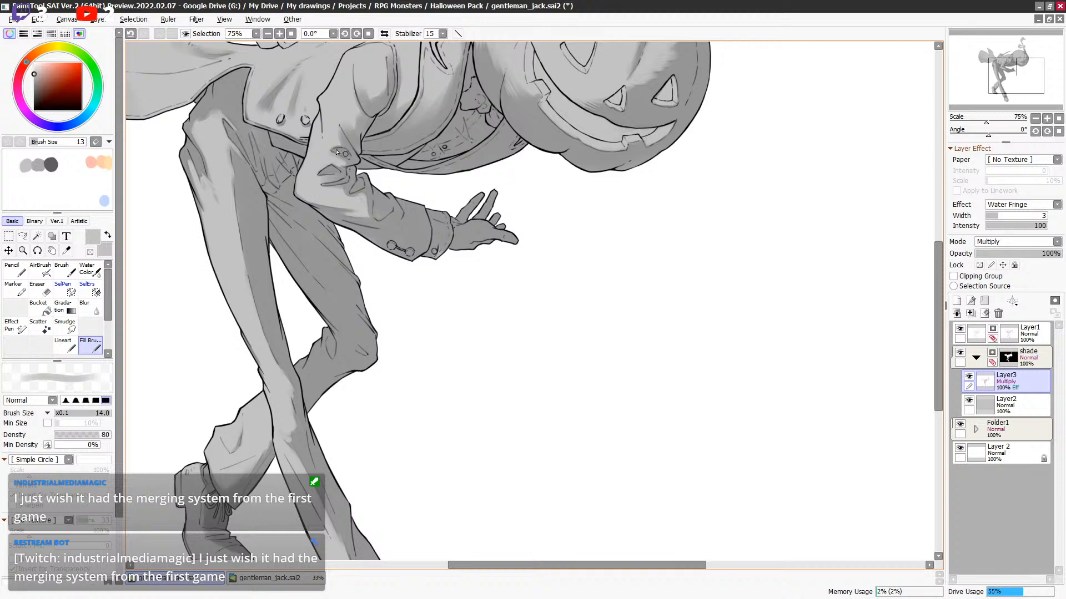
key("minus")
key("minus")
key("minus")
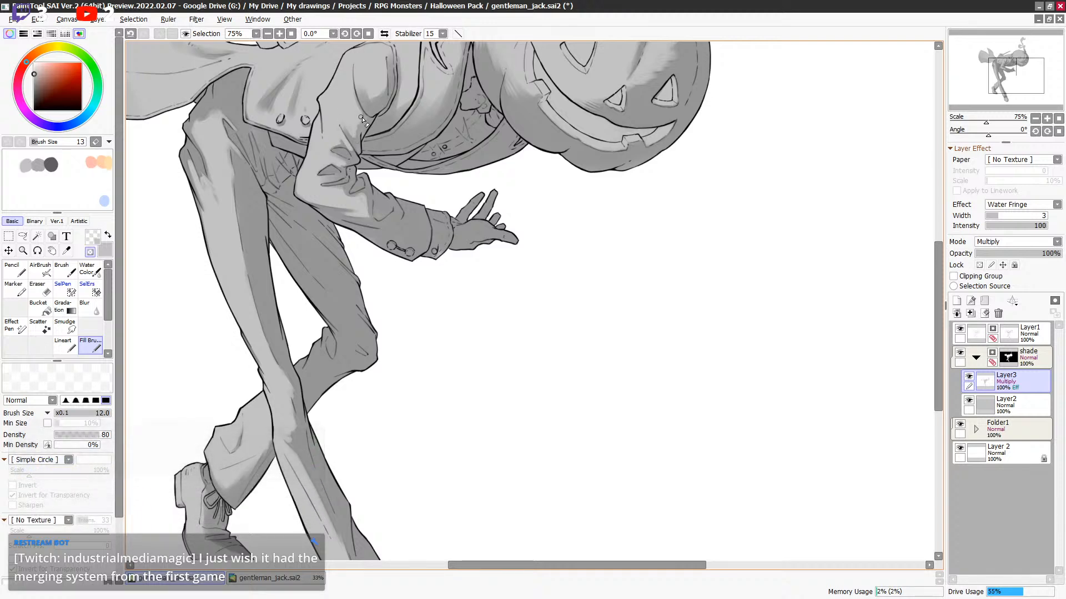
Refine the upper sleeve shading below the shoulder with light grey and transparent strokes at size 10.
key("minus")
key("bracketleft")
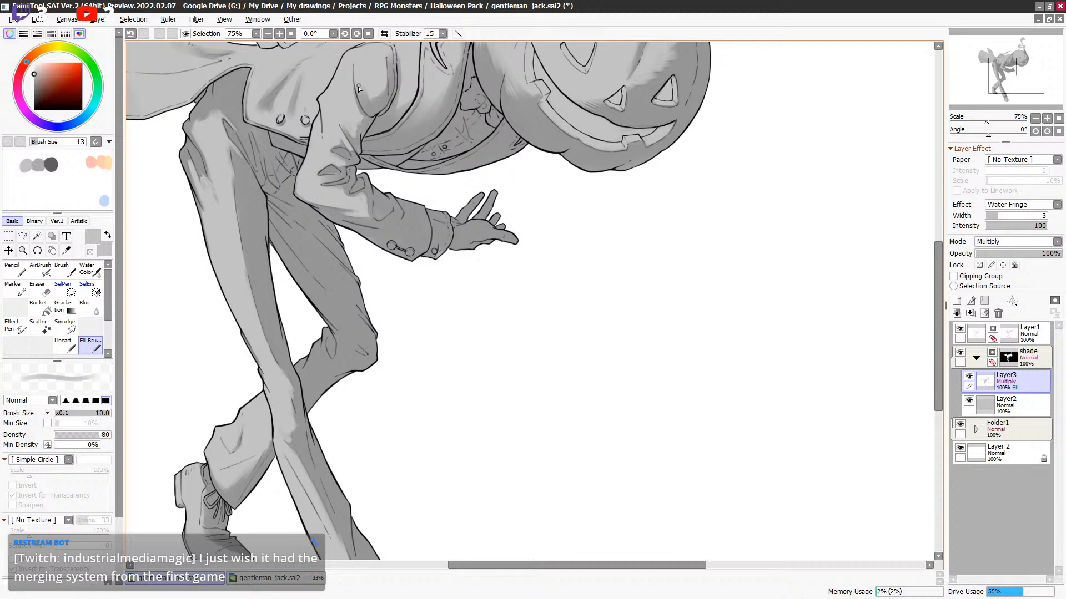
key("minus")
key("minus")
key("minus")
key("minus")
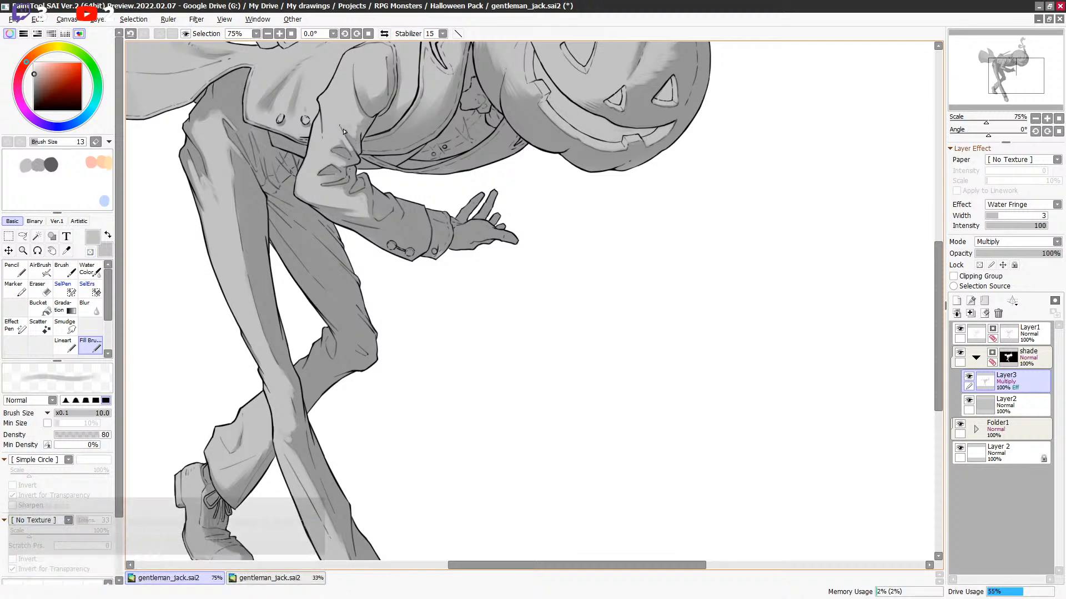
key("minus")
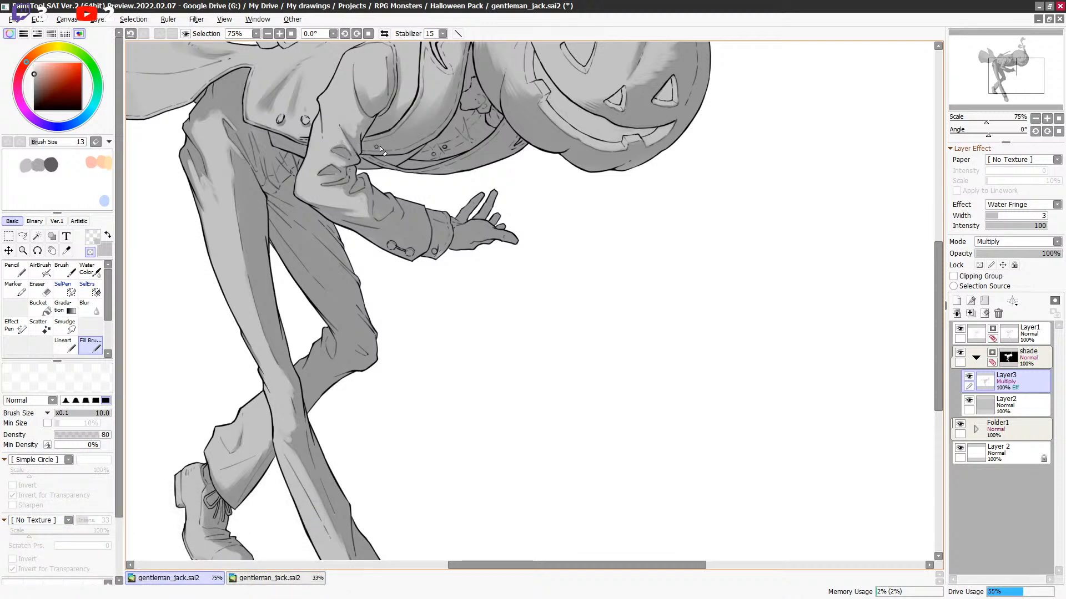
Deepen the elbow folds in light grey at size 10 and clean the top edge of the forearm with transparent at size 14.
key("minus")
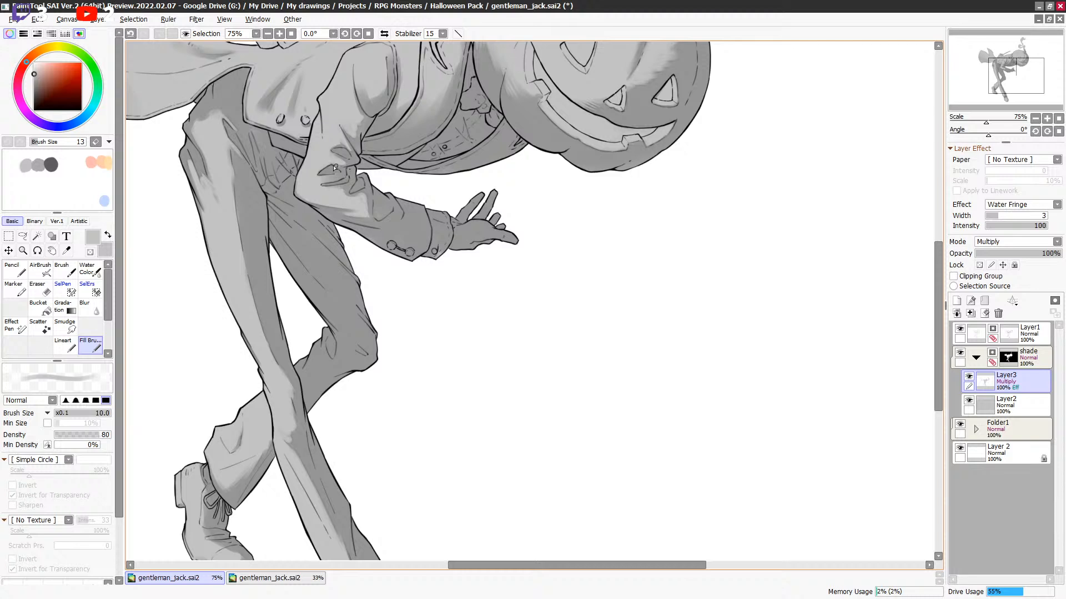
key("bracketright")
key("bracketright")
key("minus")
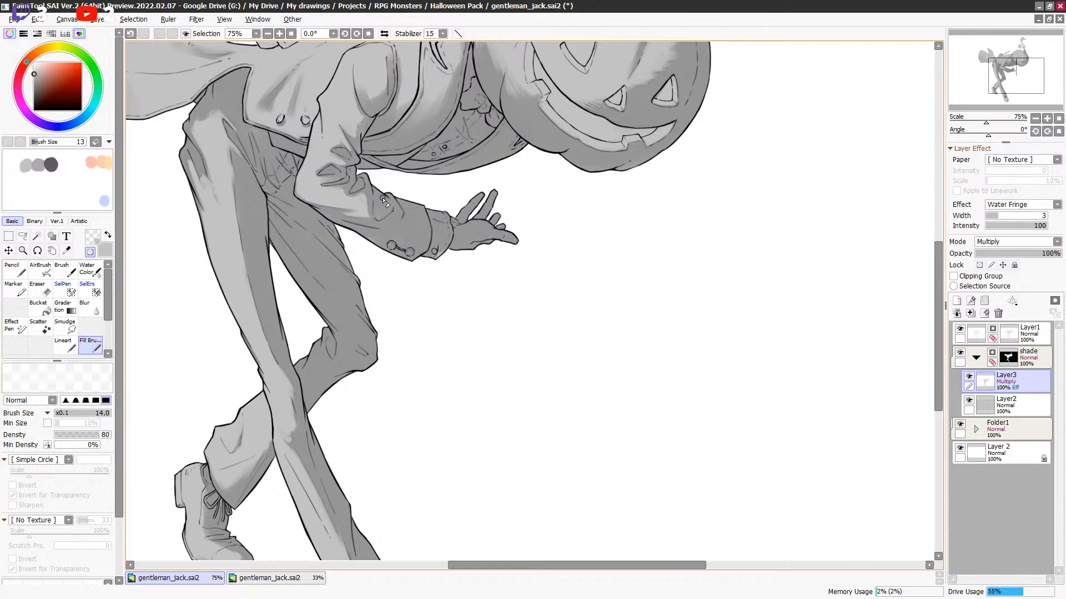
Broaden the forearm sleeve shading in light grey at size 30 and cut it back with transparent at size 30.
left_click_drag(411, 217, 408, 195)
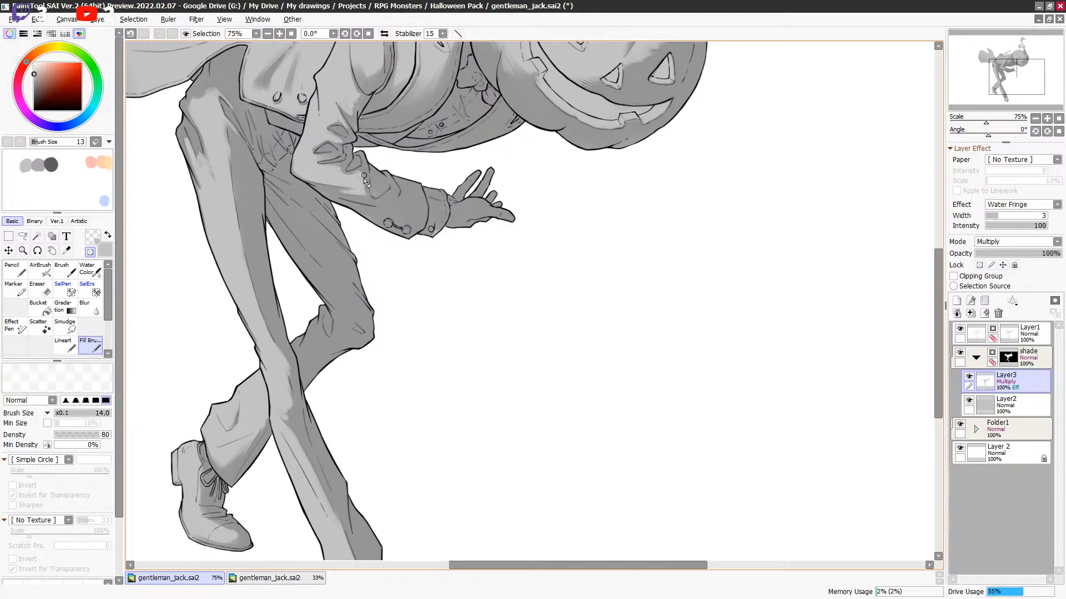
key("minus")
key("bracketright")
key("bracketright")
key("bracketright")
key("bracketright")
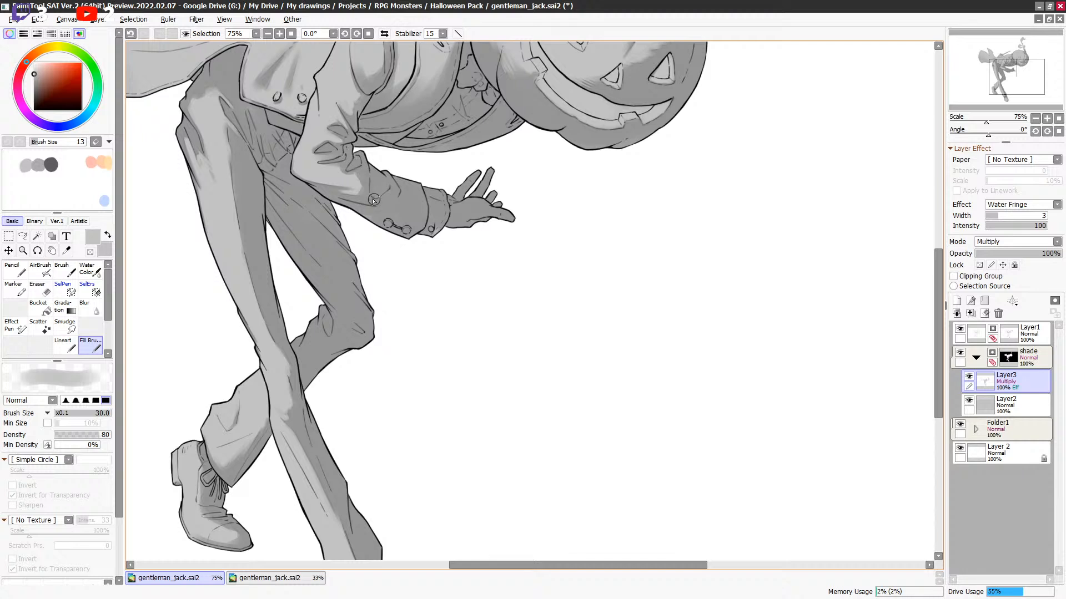
key("bracketleft")
key("bracketleft")
key("minus")
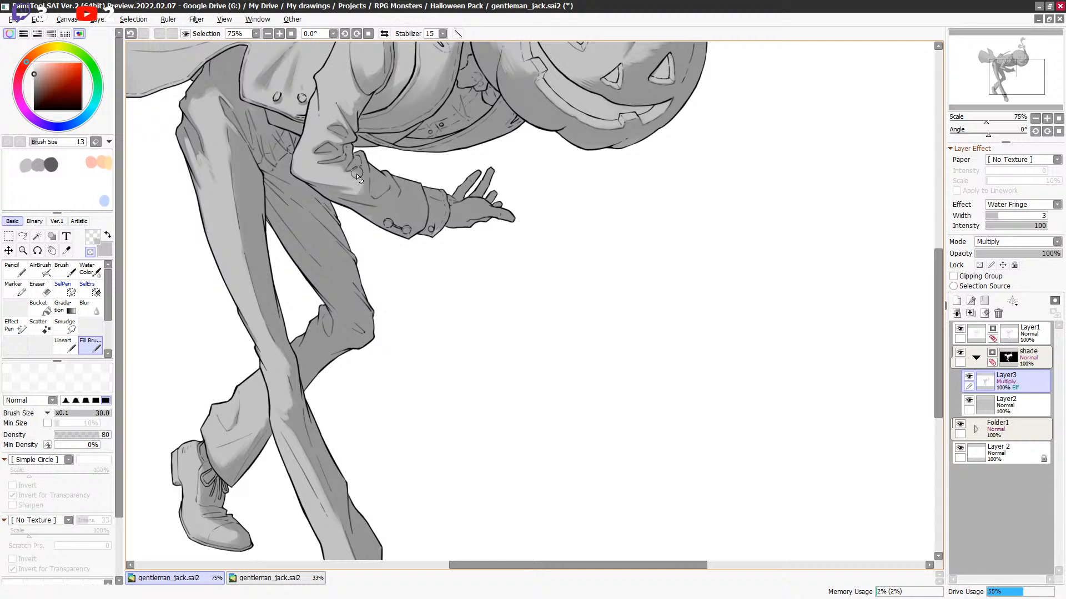
Rework the folds from below the elbow along the forearm, alternating light grey and transparent and finishing at size 16.
key("minus")
key("bracketright")
key("bracketleft")
key("bracketleft")
key("bracketleft")
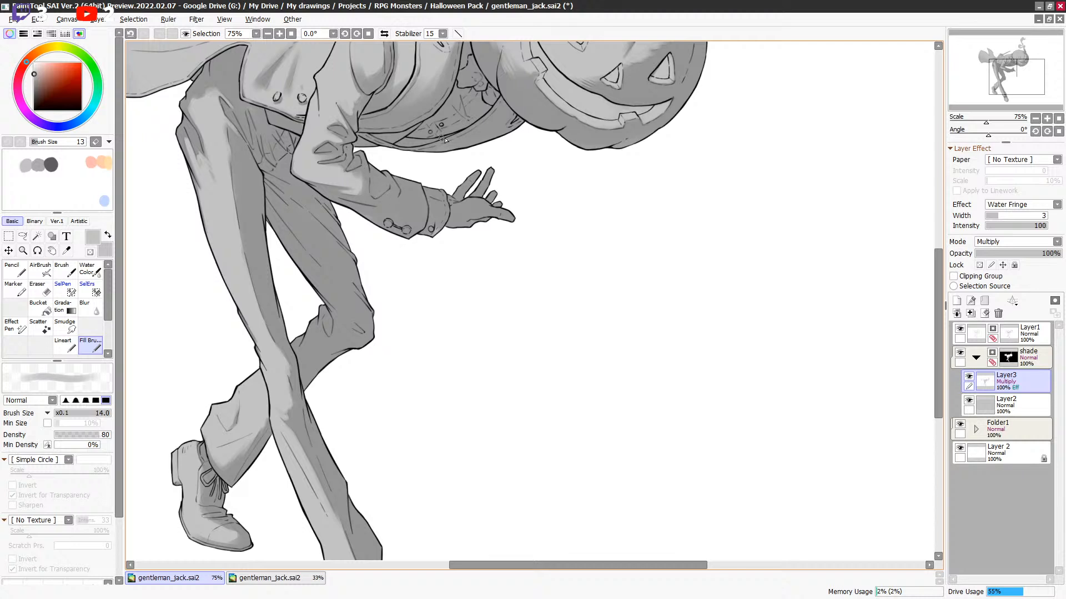
scroll(471, 196, "up", 2)
key("bracketleft")
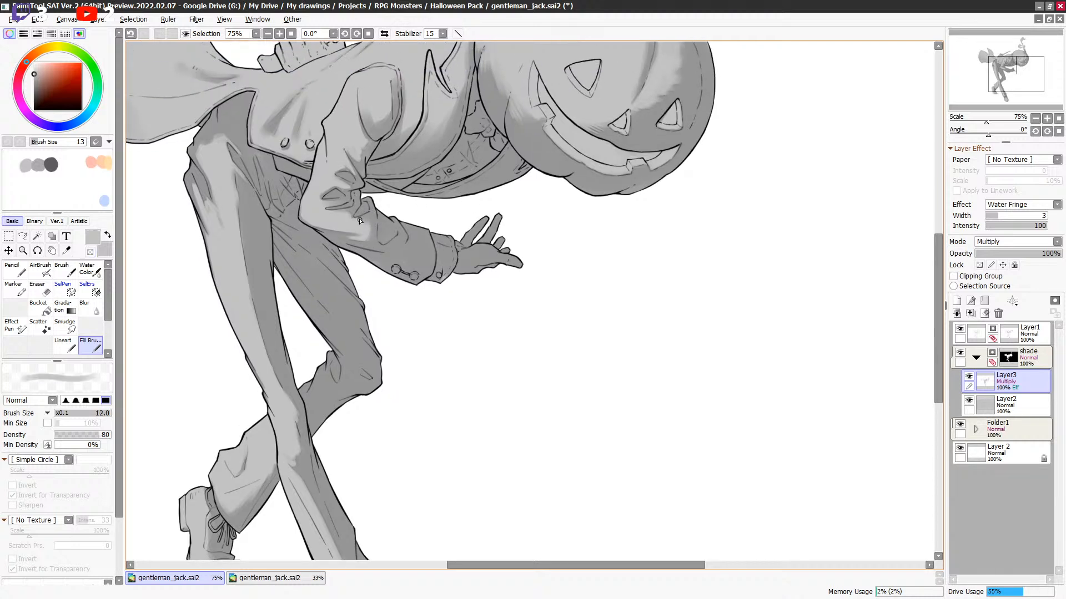
key("minus")
key("minus")
key("minus")
key("bracketleft")
key("bracketleft")
key("minus")
key("minus")
key("bracketright")
key("bracketright")
key("minus")
key("bracketleft")
key("bracketleft")
key("bracketright")
key("bracketright")
key("minus")
key("minus")
key("bracketright")
key("bracketright")
key("minus")
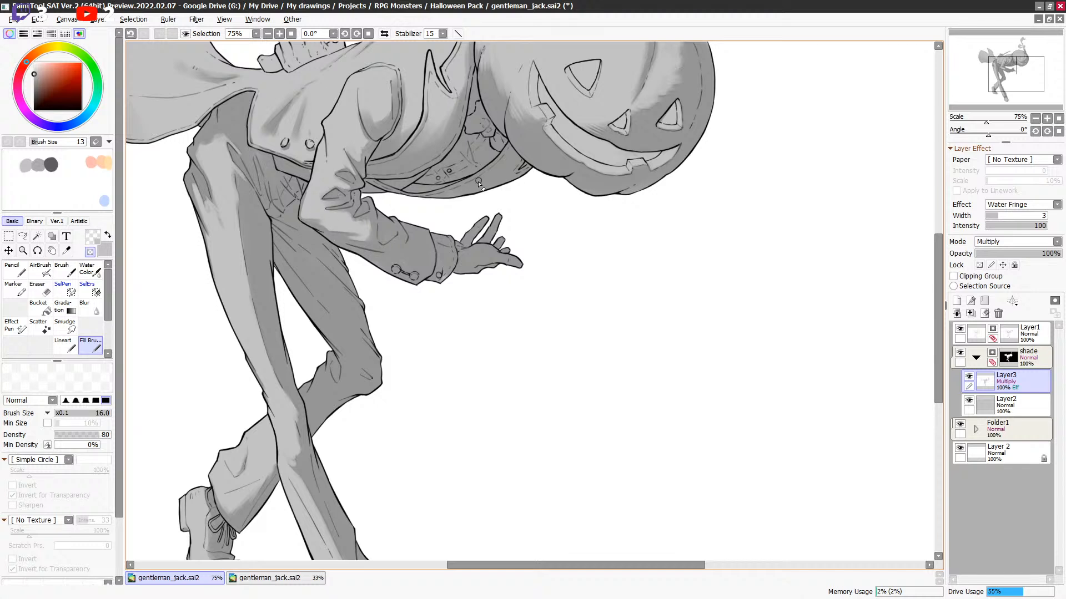
Refine the coat front beside the armhole seam, cleaning with transparent from size 16 and shading in light grey at size 9.
left_click_drag(458, 214, 455, 207)
left_click_drag(521, 162, 514, 192)
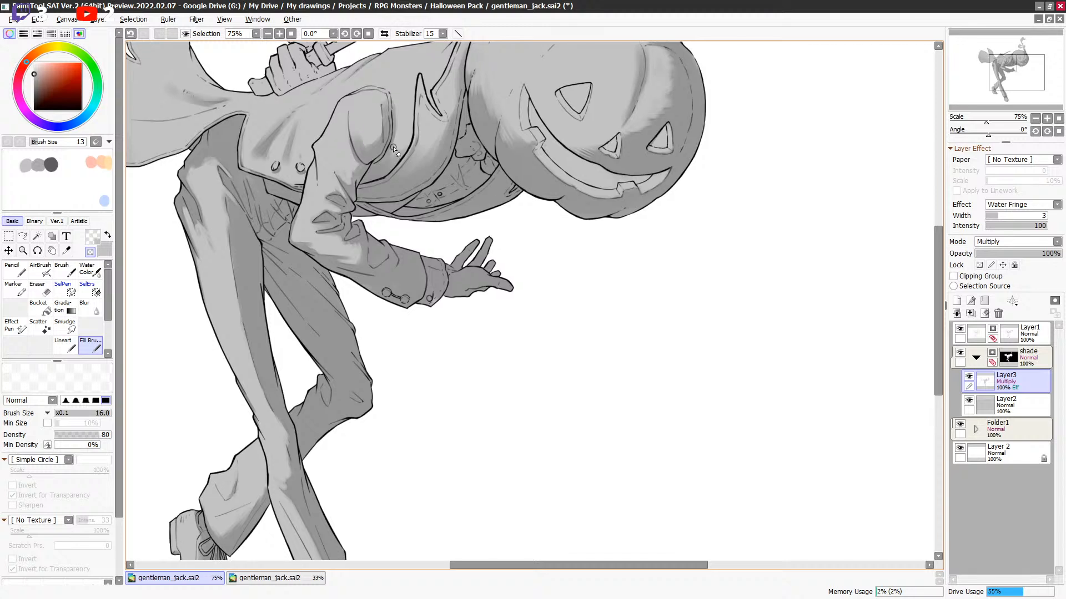
key("minus")
key("bracketleft")
key("bracketright")
key("bracketright")
key("bracketright")
key("minus")
key("minus")
key("bracketleft")
key("bracketleft")
key("bracketleft")
key("bracketleft")
key("bracketleft")
key("bracketleft")
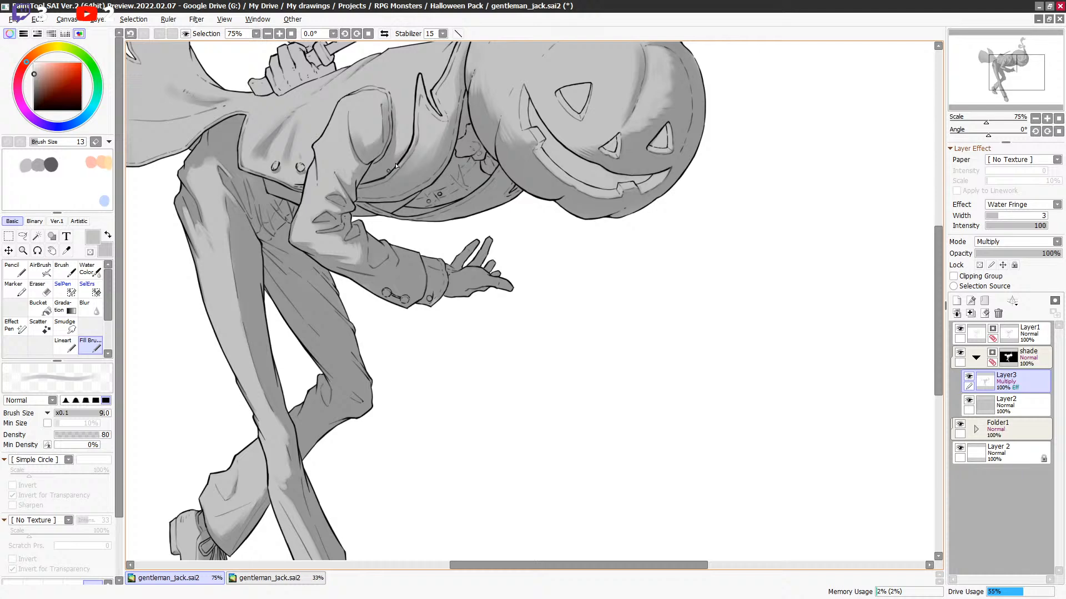
Shade around the lapel notch in light grey at sizes 8 and 6.
key("minus")
key("minus")
key("bracketleft")
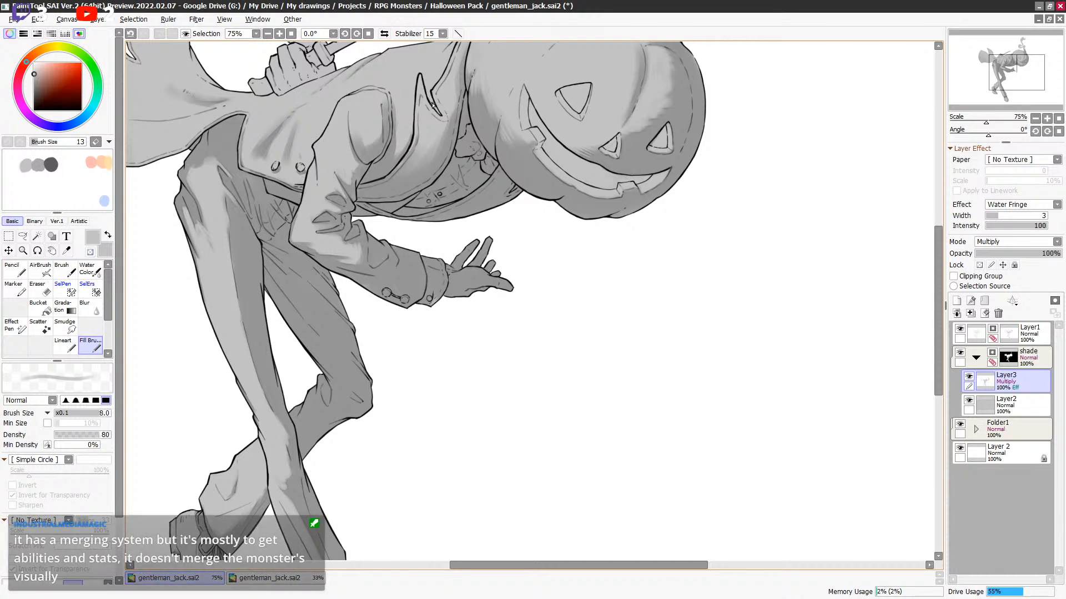
key("bracketleft")
key("bracketleft")
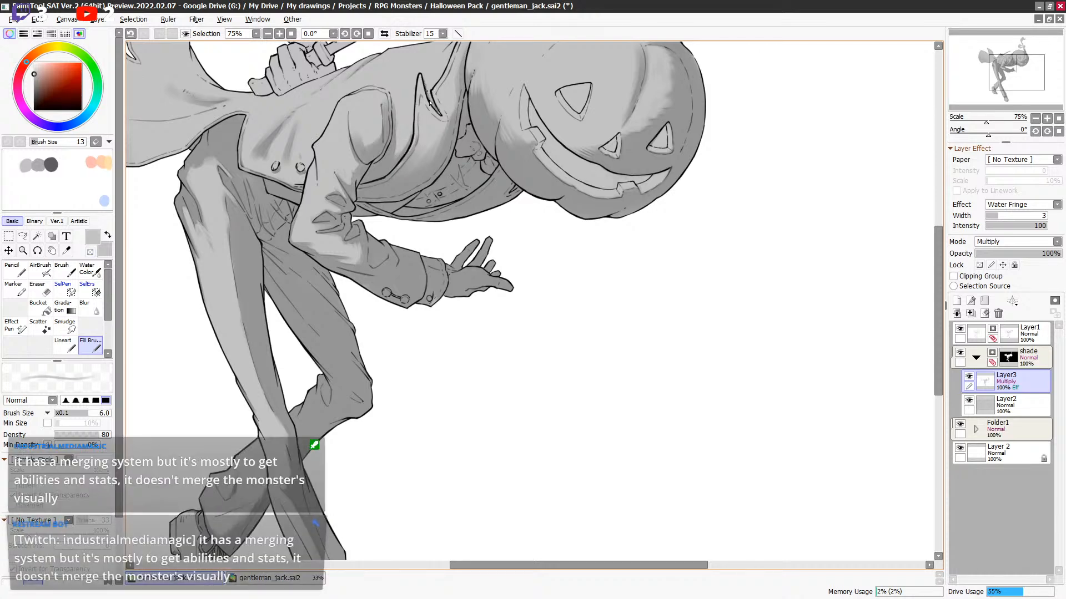
key("minus")
key("minus")
key("minus")
Clean the collar shading beside the lapel notch with transparent at size 7.
key("bracketright")
key("bracketright")
key("bracketright")
left_click_drag(424, 125, 399, 163)
key("bracketleft")
key("bracketleft")
key("bracketleft")
key("bracketleft")
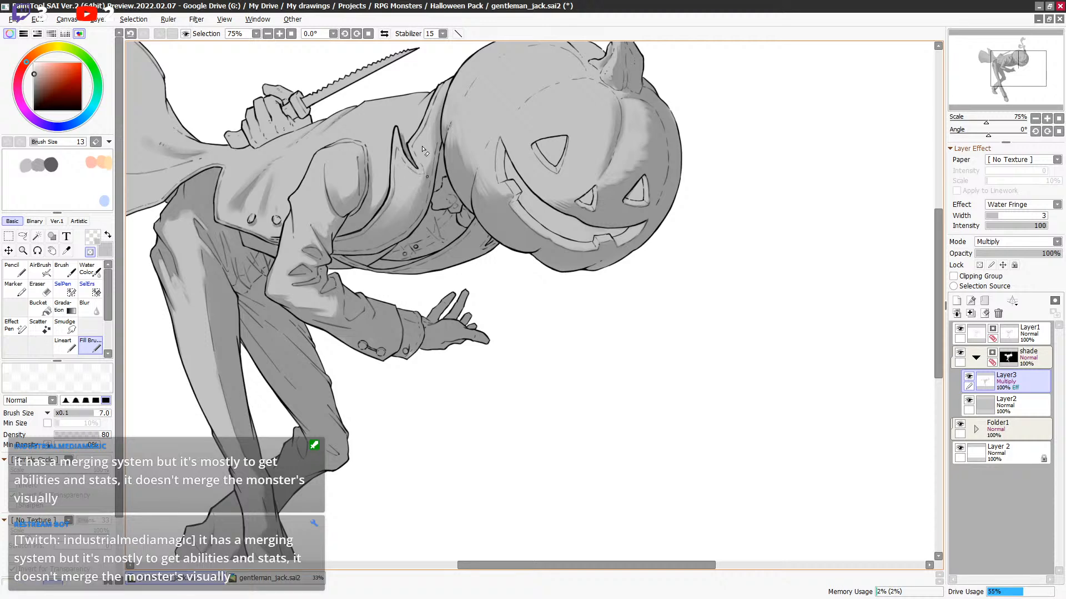
Shade along the lapel edge in light grey at size 5 and save the drawing.
key("minus")
key("bracketright")
key("bracketleft")
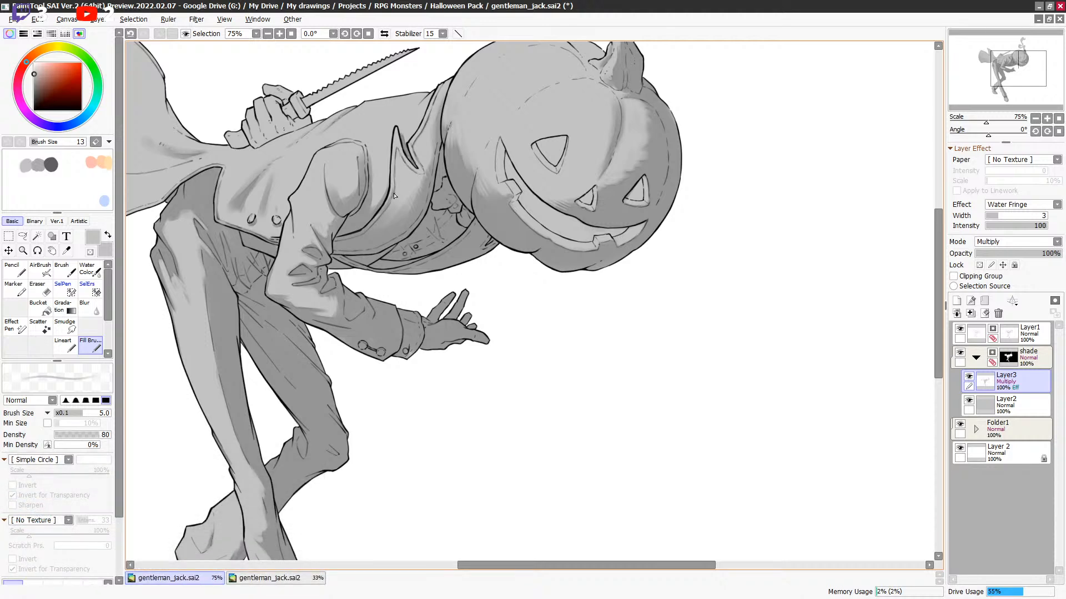
key("ctrl+s")
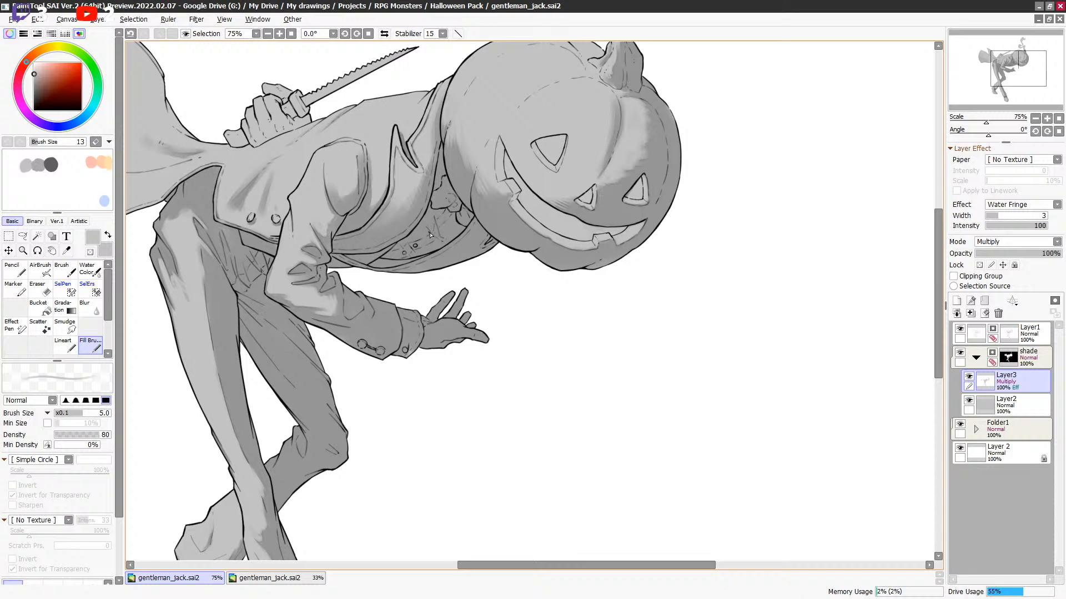
Shade the knuckles of the hand gripping the saw in light grey at sizes up to 9.
left_click_drag(443, 234, 463, 238)
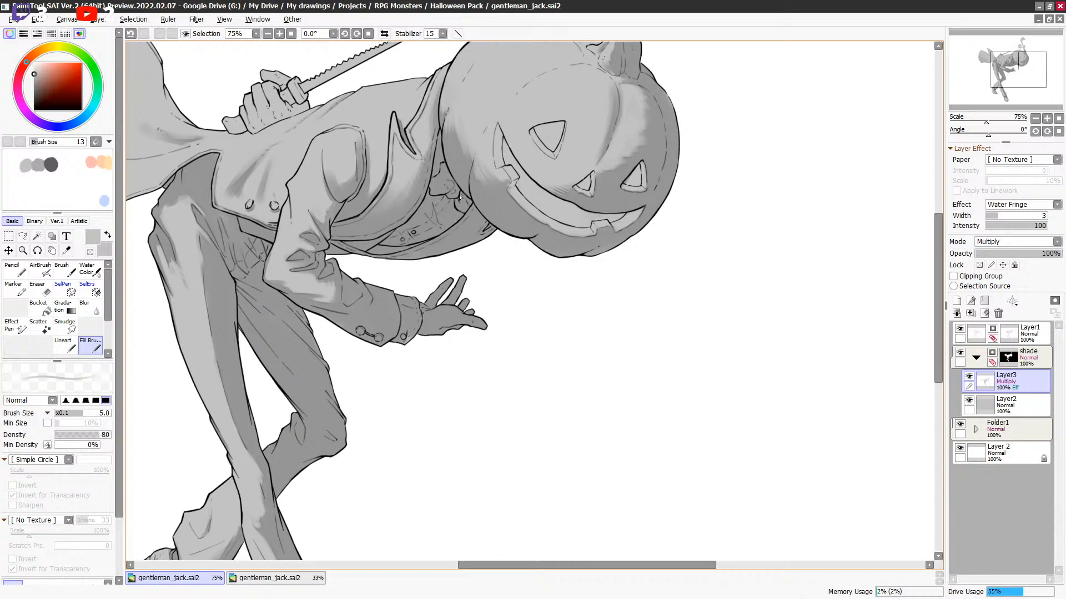
left_click_drag(563, 230, 528, 255)
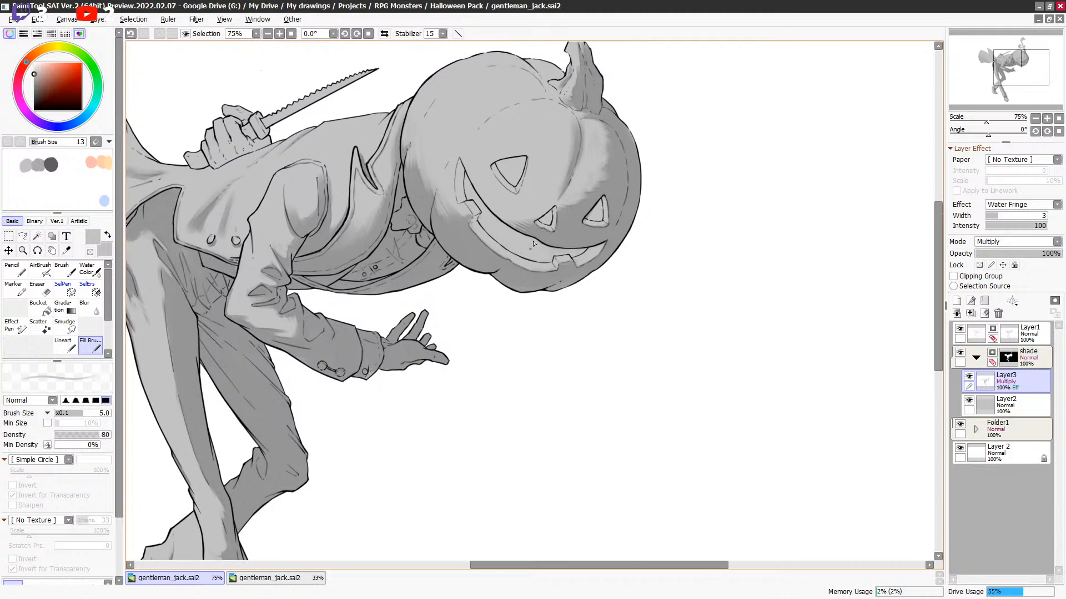
mouse_move(597, 133)
left_mouse_down()
mouse_move(542, 294)
mouse_move(557, 223)
mouse_move(544, 271)
mouse_move(636, 161)
left_mouse_up()
key("minus")
key("bracketright")
key("minus")
key("bracketright")
key("bracketright")
left_click_drag(277, 149, 282, 158)
key("bracketright")
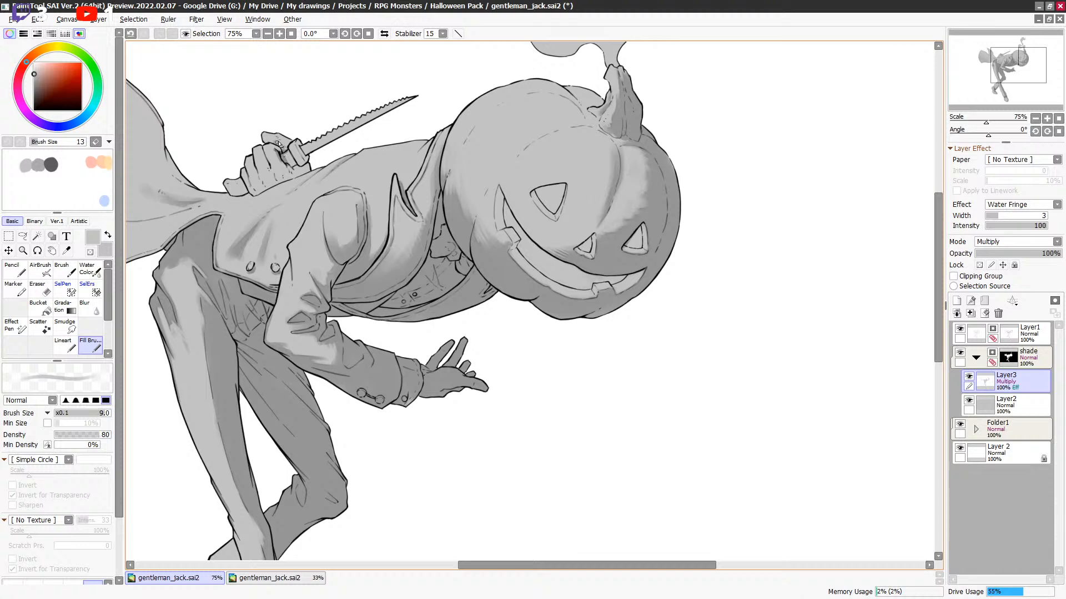
Extend the shading on the saw hand around the handle in light grey at size 12, trimming it with transparent.
key("minus")
key("bracketright")
key("minus")
key("minus")
key("bracketright")
key("bracketright")
key("minus")
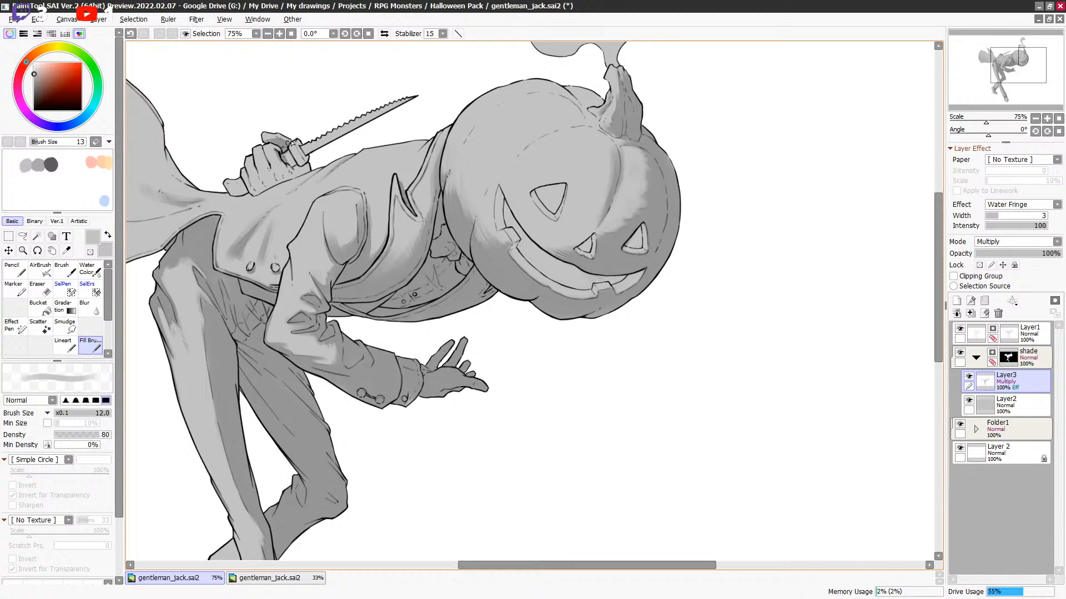
Refine the lower fingers of the saw hand with larger light grey and transparent strokes.
key("bracketright")
key("minus")
key("minus")
key("bracketleft")
key("bracketleft")
key("bracketright")
key("bracketright")
key("bracketright")
left_click_drag(298, 170, 314, 166)
Refine the shading on the coat's upper back beside the collar with light grey at size 7 and transparent at size 9, and save.
key("bracketleft")
key("bracketleft")
key("bracketleft")
key("bracketleft")
key("bracketleft")
key("bracketleft")
key("e")
key("e")
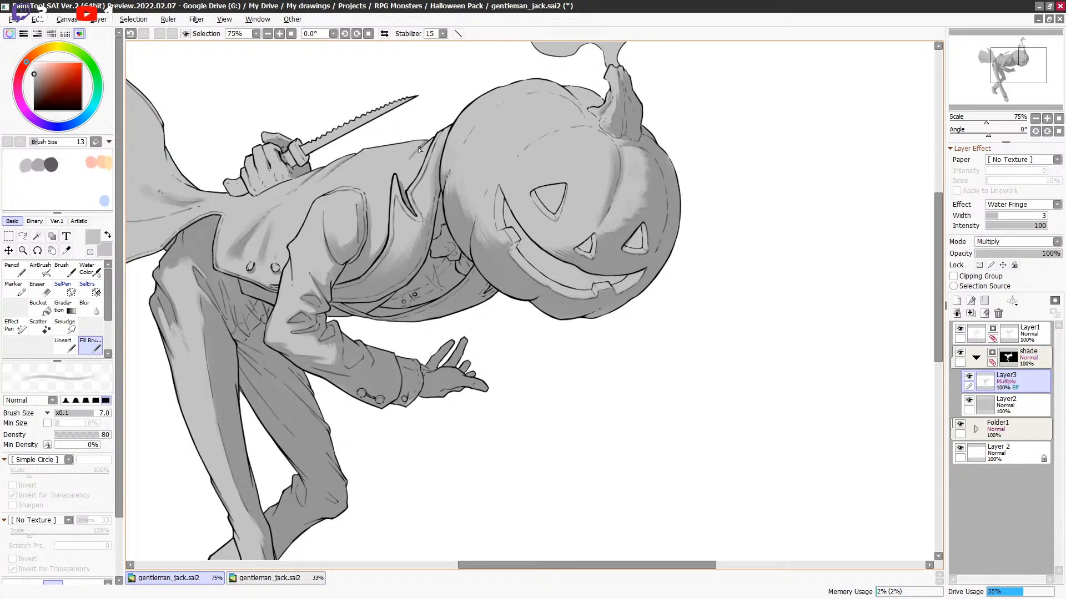
key("bracketright")
key("bracketright")
key("e")
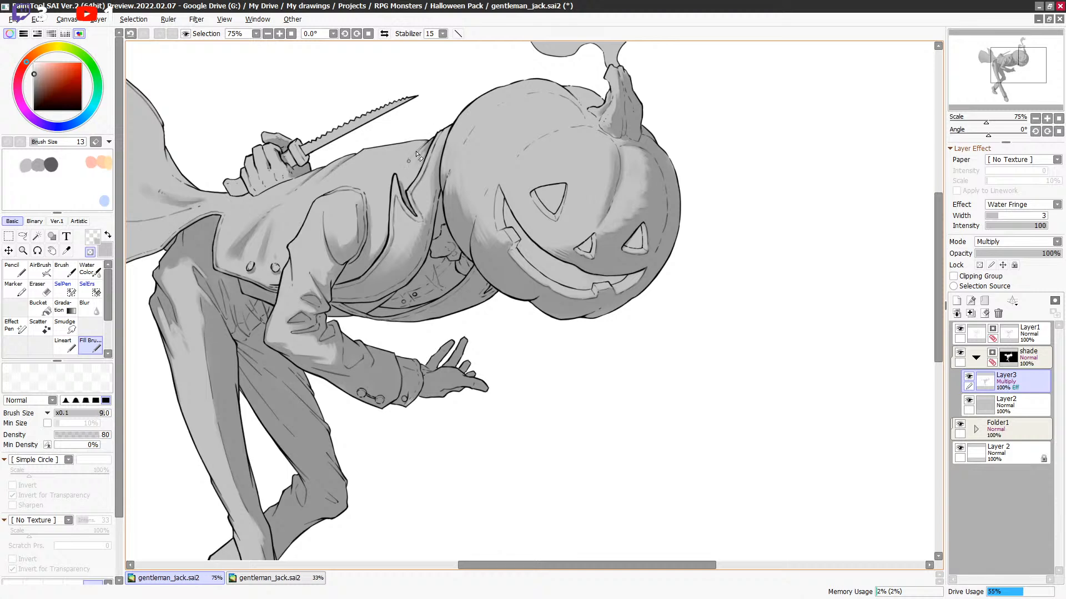
key("ctrl+s")
Touch up the lower edge of the saw hand with light grey at size 9 and transparent at size 10, and save the drawing.
scroll(383, 167, "up", 1)
key("e")
left_click_drag(290, 170, 282, 165)
key("minus")
key("minus")
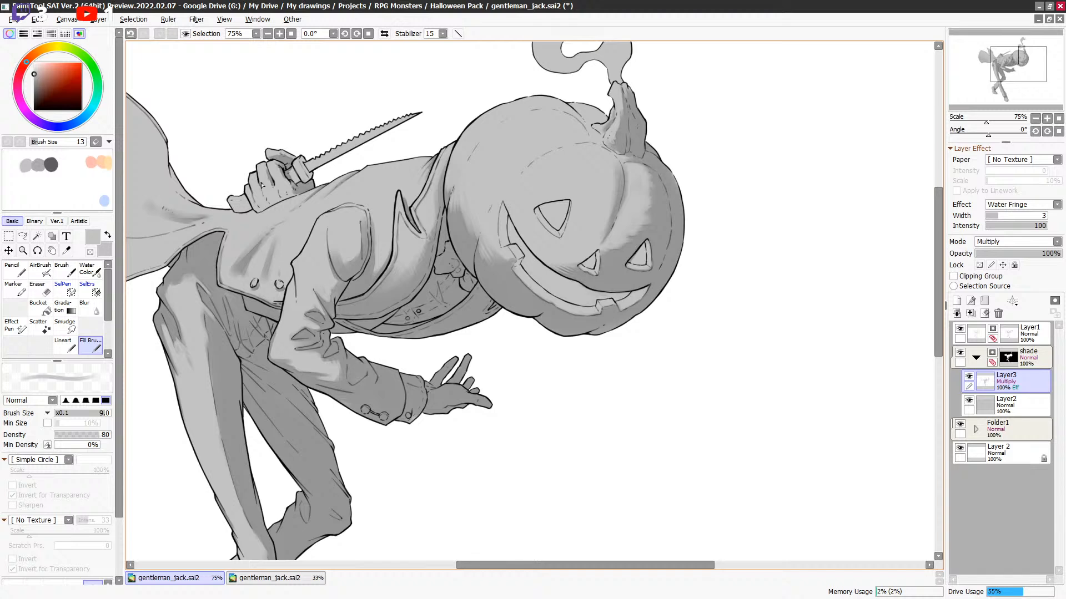
left_click_drag(288, 220, 357, 138)
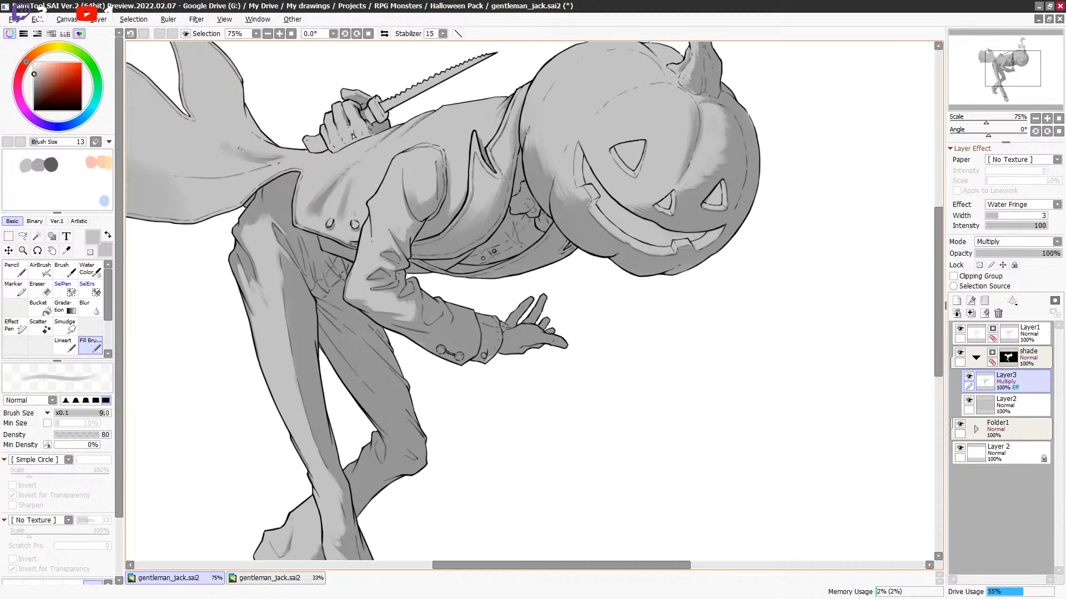
key("bracketright")
key("minus")
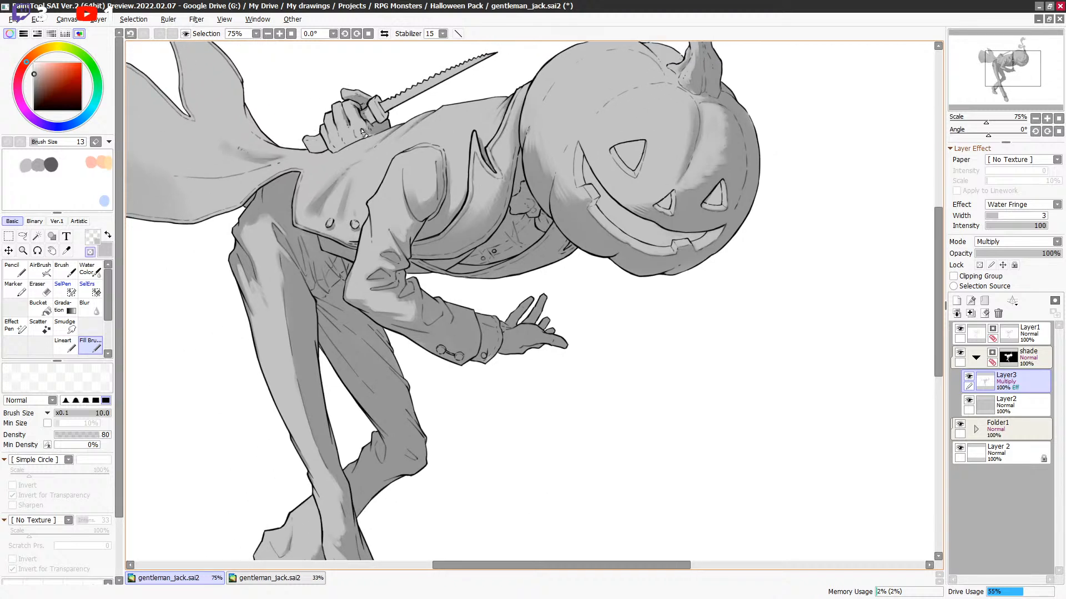
key("minus")
scroll(666, 151, "down", 3)
left_click_drag(716, 164, 565, 233)
key("ctrl+s")
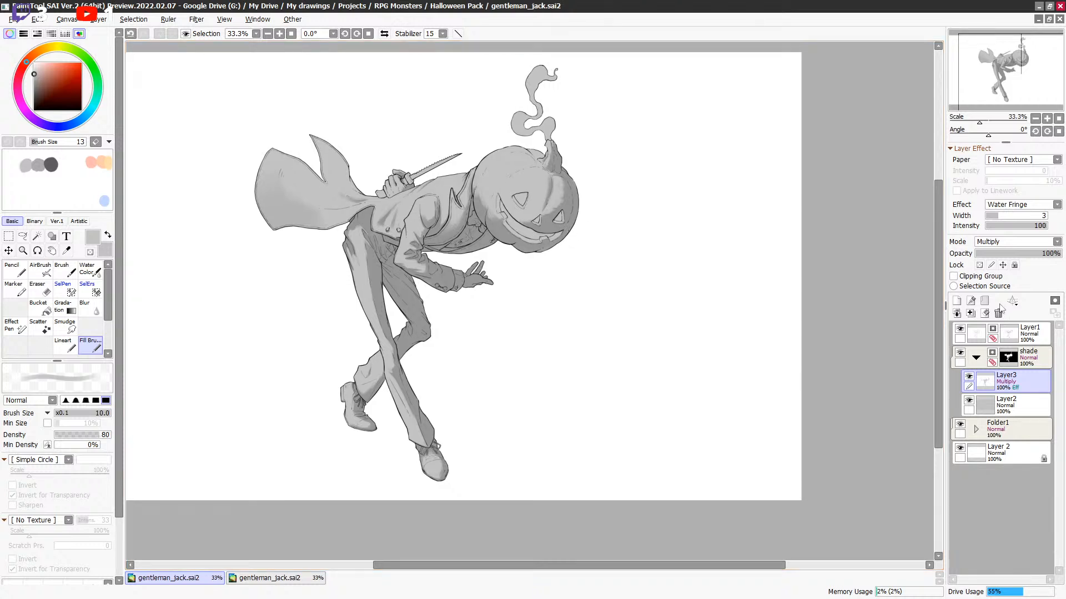
Try broad light grey shading on the coat tails with the brush enlarged up to size 80.
left_click_drag(630, 268, 631, 270)
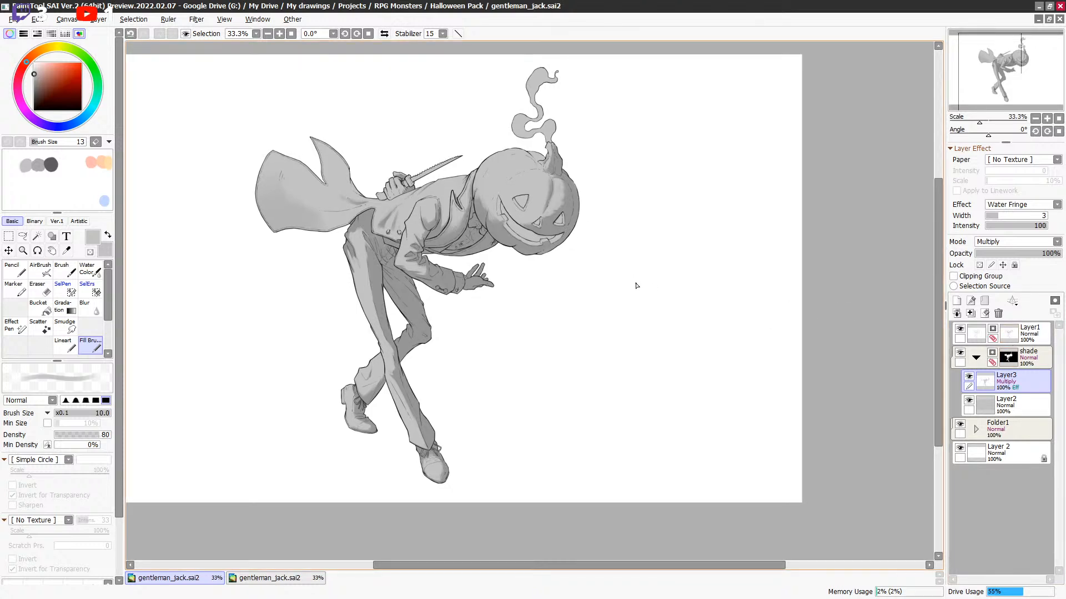
mouse_move(281, 189)
left_mouse_down()
mouse_move(270, 190)
mouse_move(309, 207)
mouse_move(305, 227)
mouse_move(331, 226)
left_mouse_up()
key("bracketright")
key("bracketright")
key("bracketright")
key("bracketright")
key("bracketright")
key("bracketright")
key("minus")
key("bracketright")
key("bracketright")
key("bracketright")
key("bracketright")
key("bracketright")
key("ctrl+z")
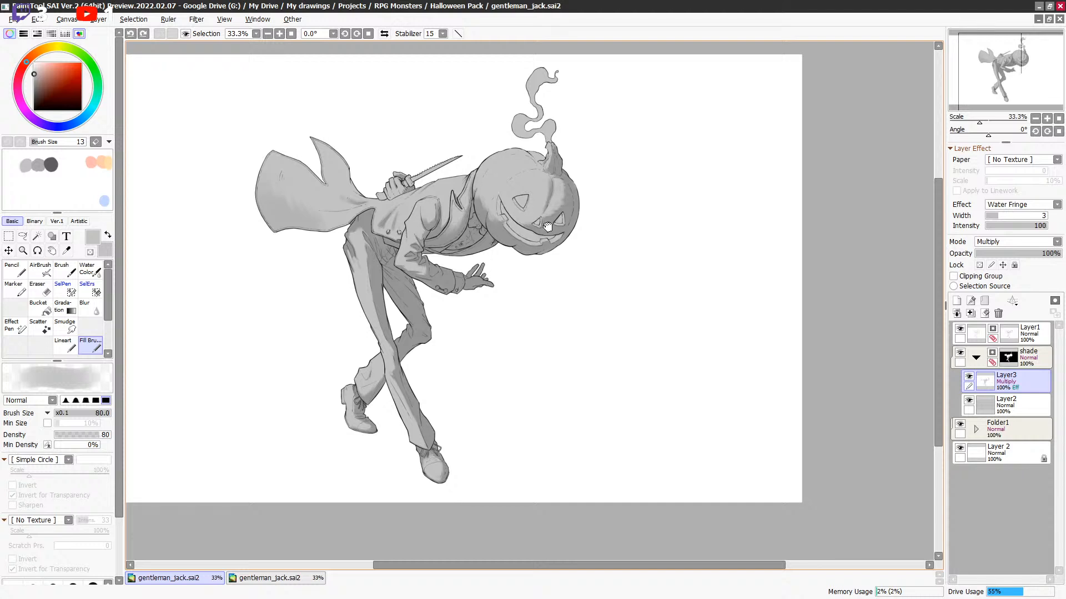
left_click_drag(541, 205, 545, 211)
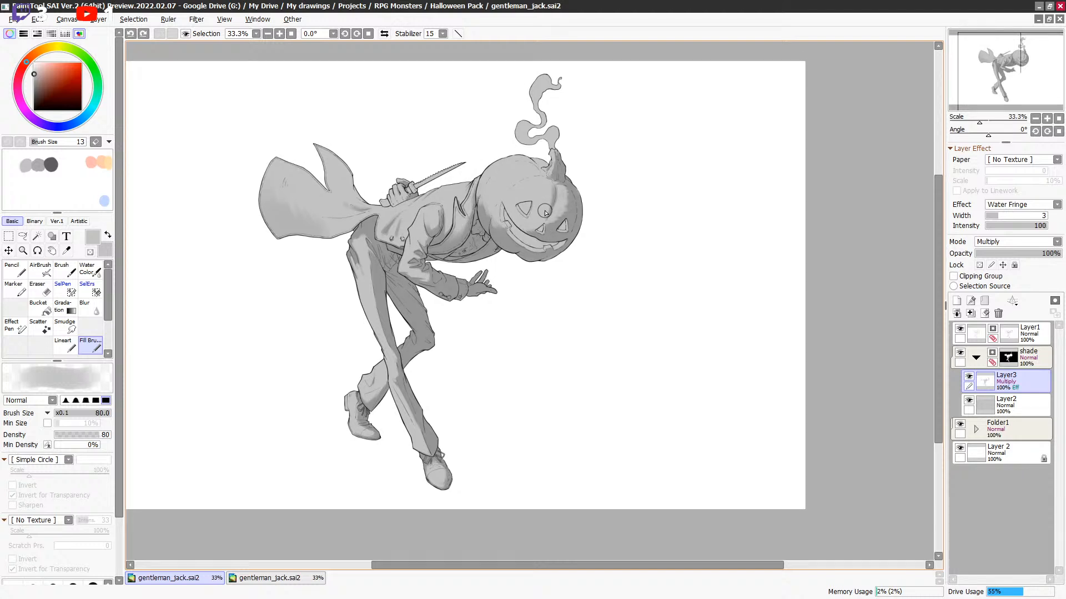